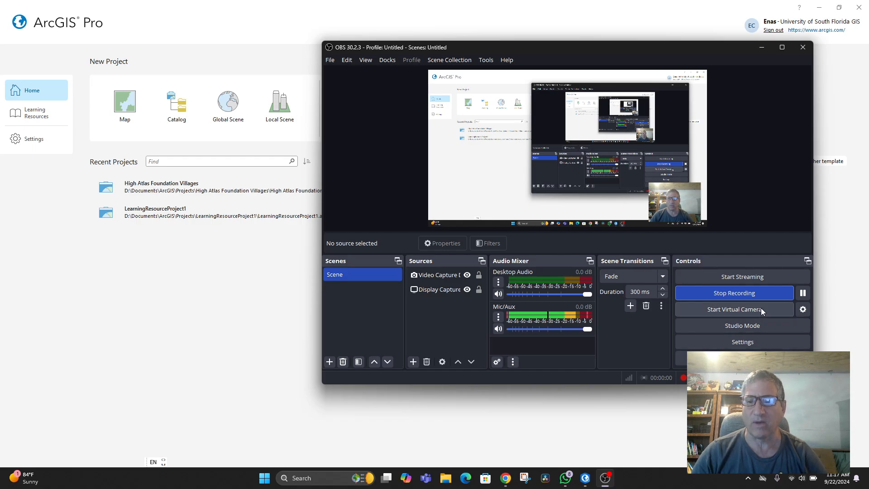
Create a new map project named "High Atlas River in Sitti Fatma" in its own folder under D:\Documents\ArcGIS\Projects.
left_click(762, 47)
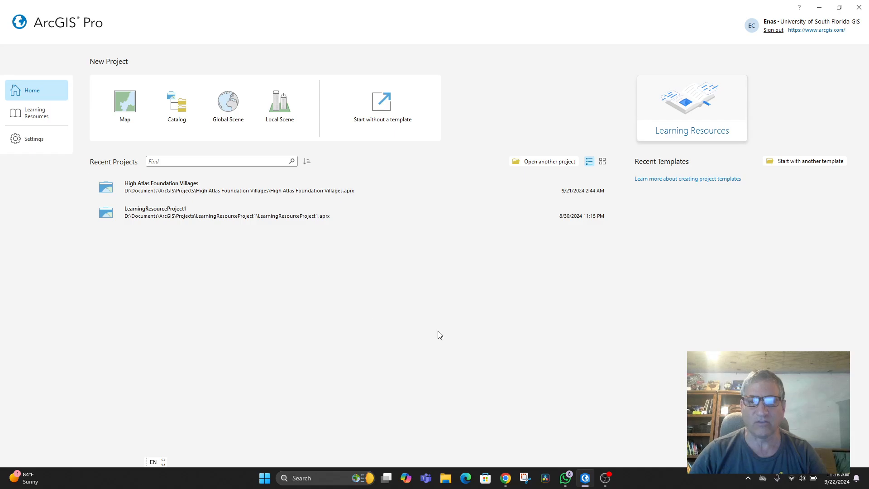
left_click(120, 106)
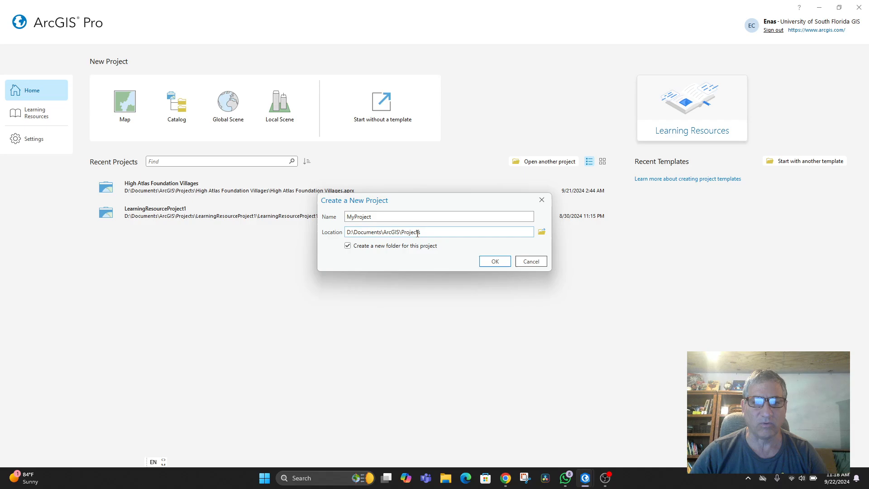
double_click(402, 217)
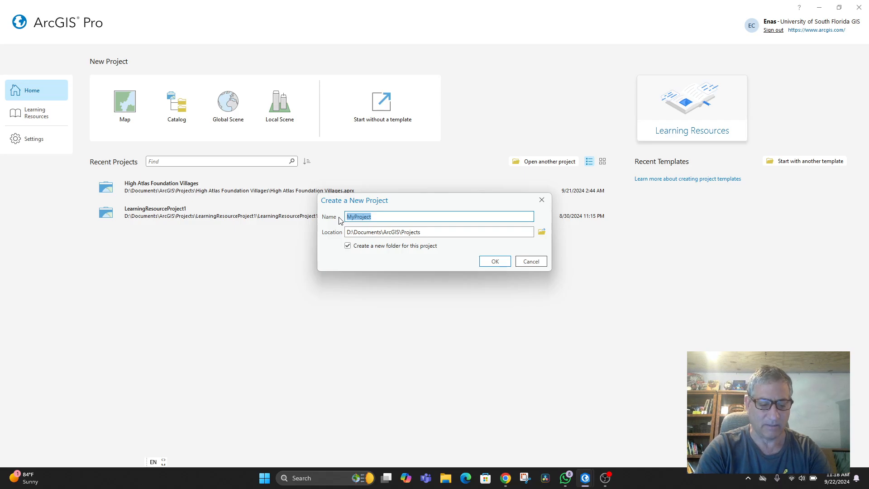
type("High ")
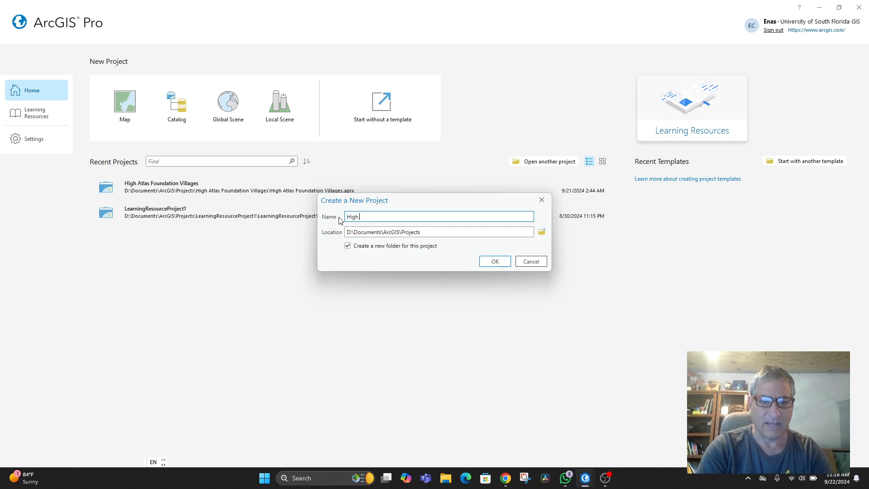
type("Alt")
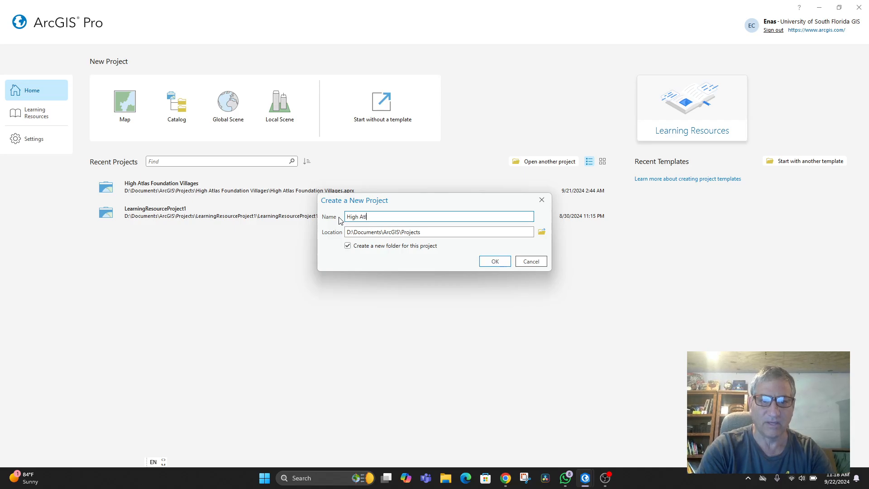
type("as River")
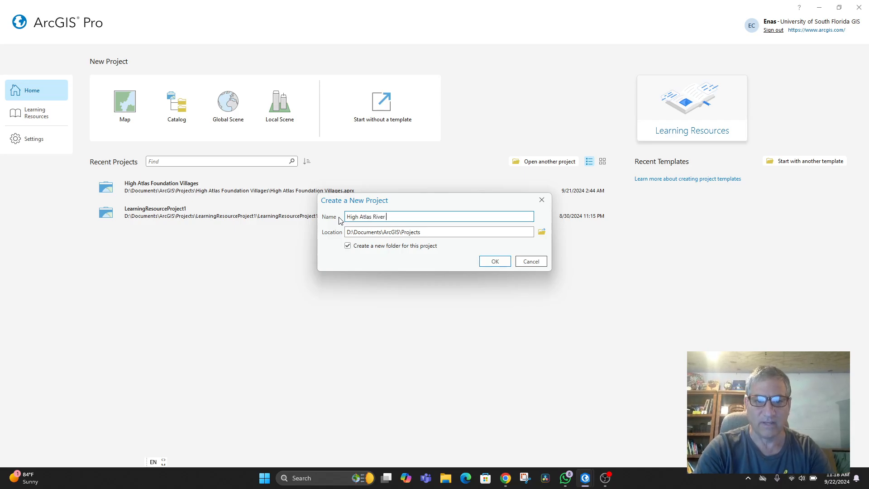
type(" in Sitti")
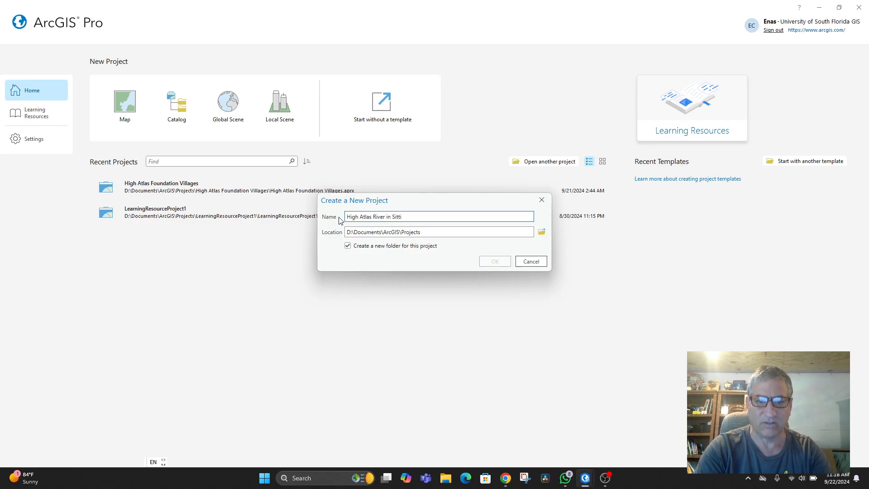
type(" Fatma")
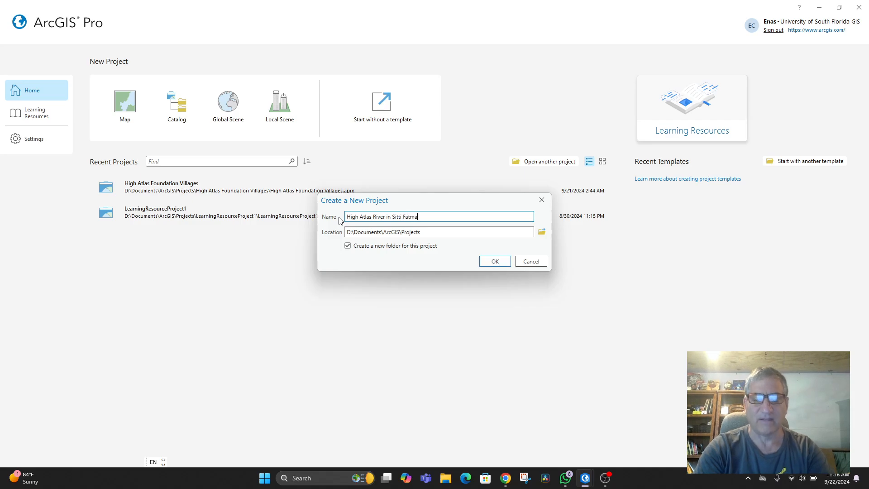
left_click(495, 262)
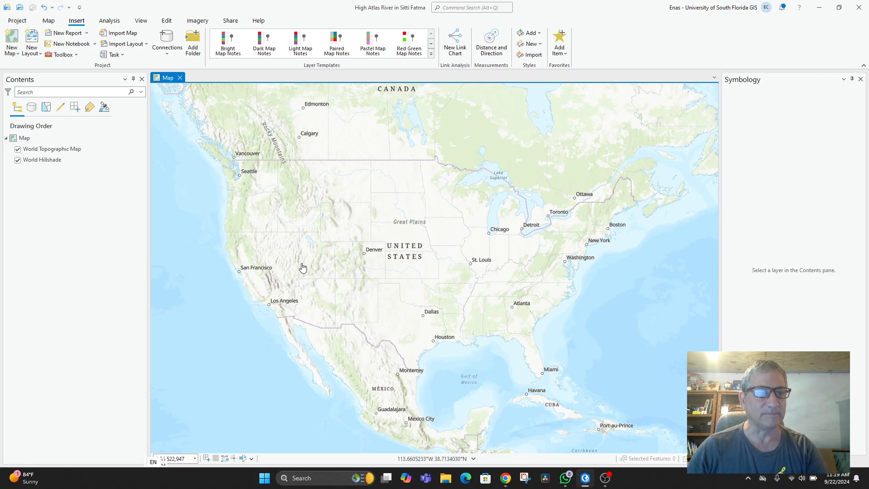
Examine the High Atlas region of Morocco around Marrakesh, Agadir and Ouarzazate on the map.
left_click(48, 21)
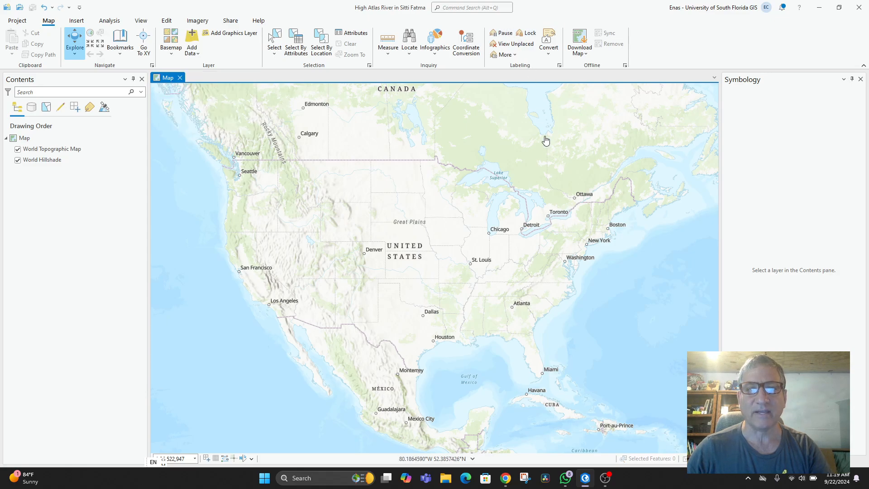
left_click(457, 260)
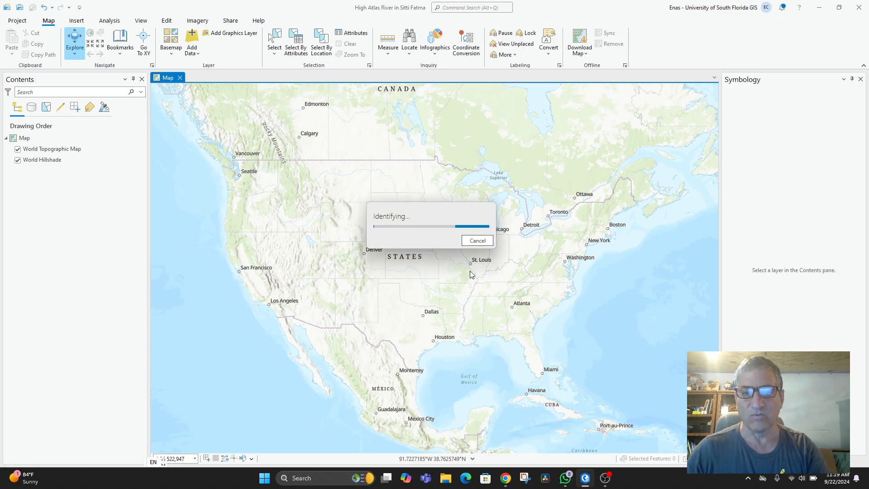
left_click(477, 241)
left_click_drag(529, 273, 386, 274)
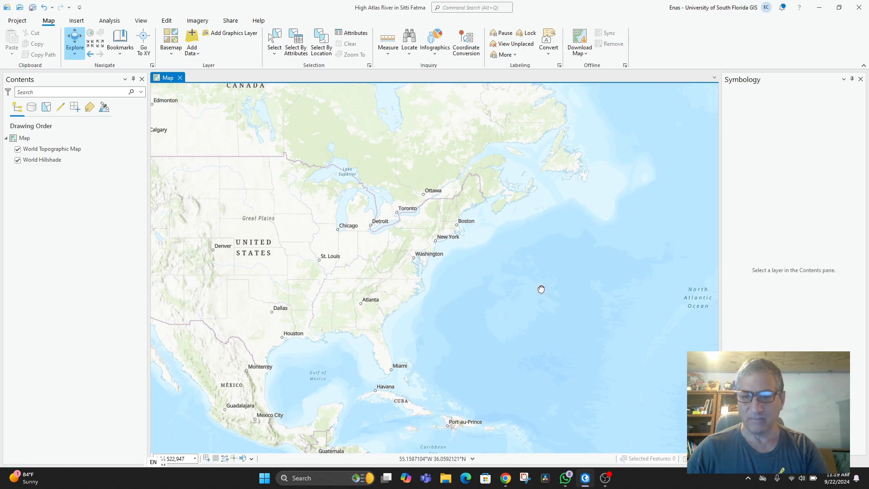
left_click_drag(542, 289, 176, 285)
left_click_drag(523, 267, 482, 177)
scroll(455, 233, "up", 2)
scroll(456, 233, "up", 1)
left_click_drag(480, 244, 392, 218)
scroll(411, 208, "up", 1)
scroll(443, 226, "up", 2)
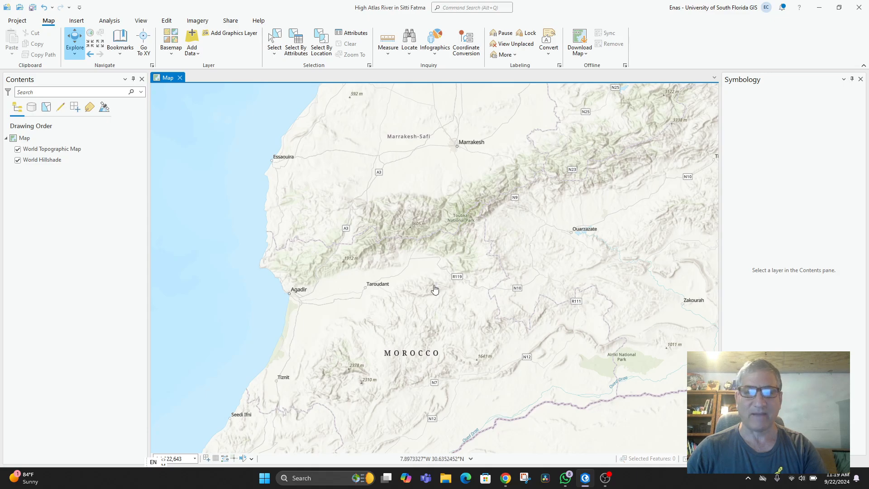
mouse_move(443, 305)
left_mouse_down()
mouse_move(421, 295)
mouse_move(430, 300)
left_mouse_up()
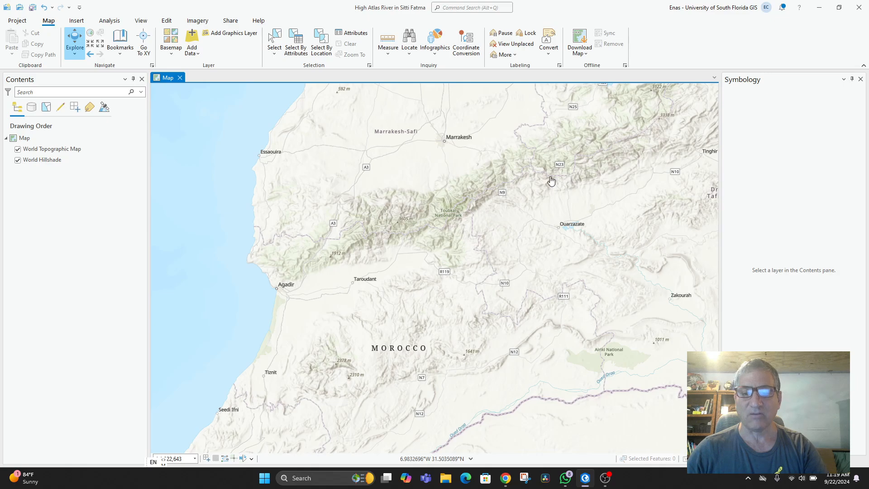
left_click(606, 479)
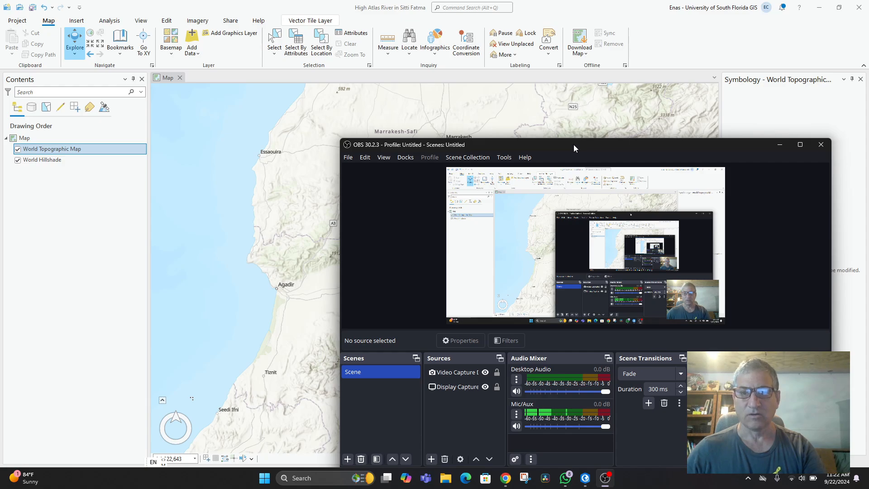
left_click_drag(574, 143, 775, 465)
scroll(456, 287, "down", 5)
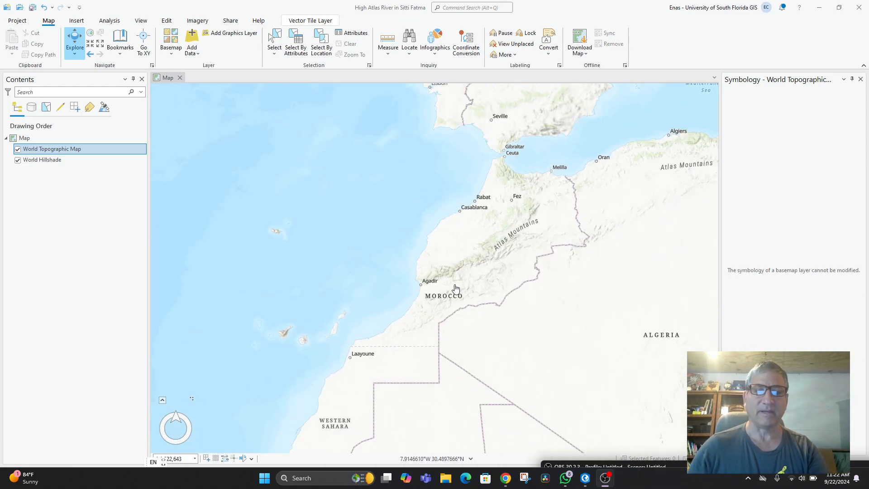
left_click_drag(437, 298, 658, 251)
left_click_drag(425, 343, 593, 265)
left_click_drag(381, 297, 545, 274)
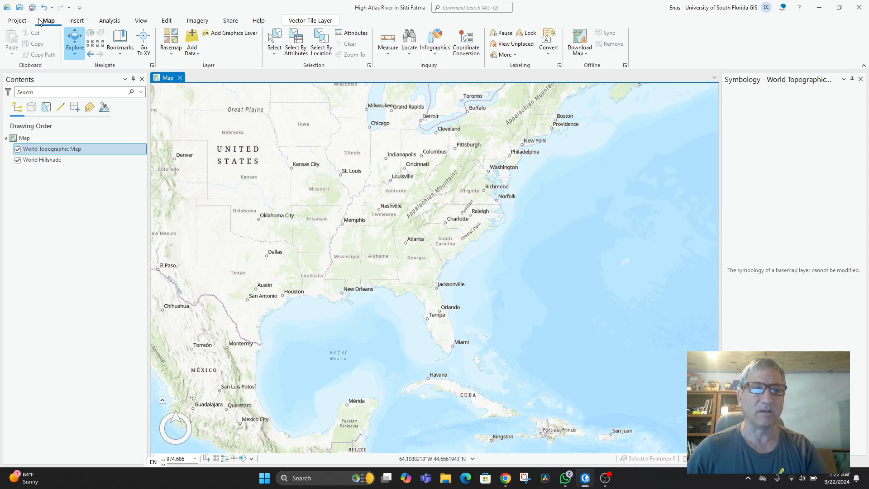
Use Locate to search for "Sitti Fat" and go to the match Sitti Fatimah, al-Houz, MAR.
left_click(77, 21)
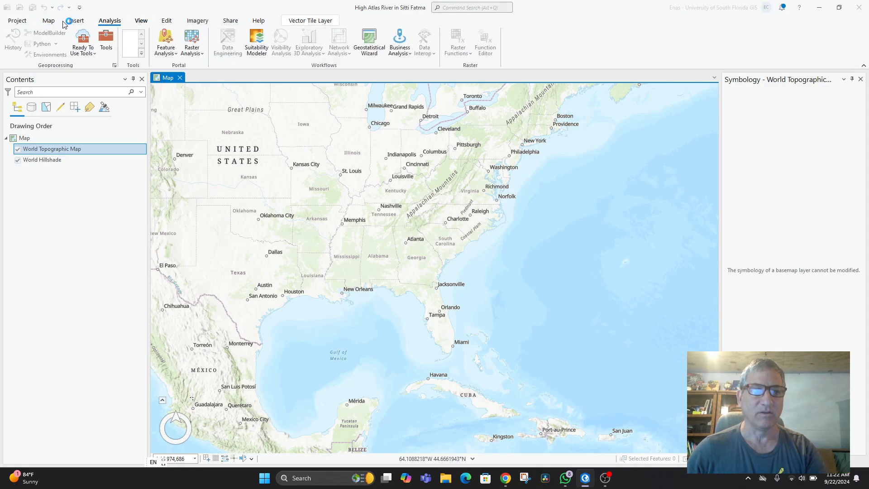
left_click(51, 22)
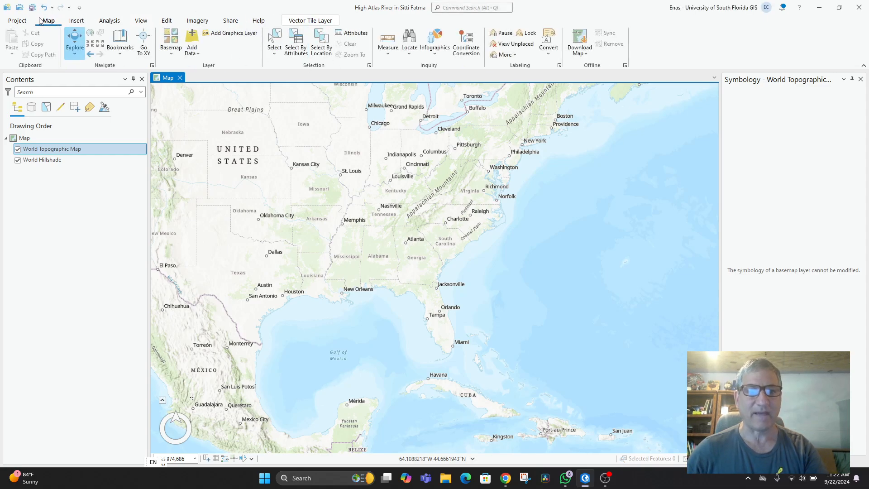
left_click(409, 42)
left_click(763, 106)
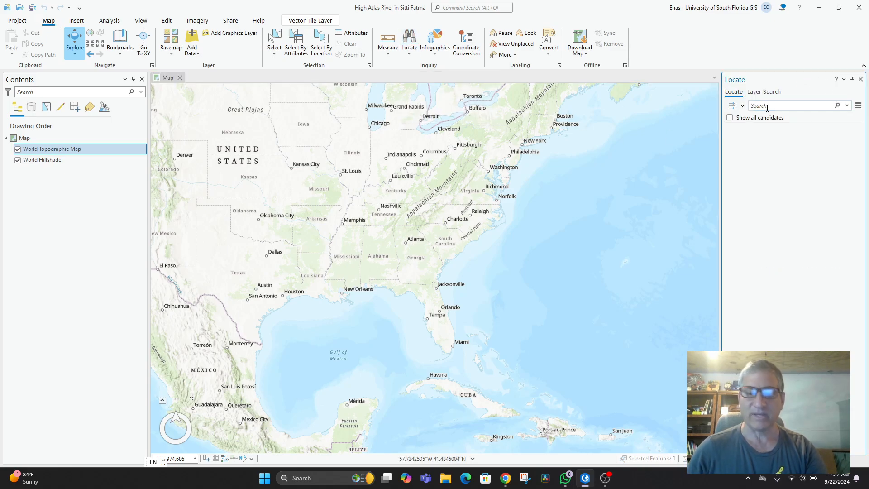
type("Siit")
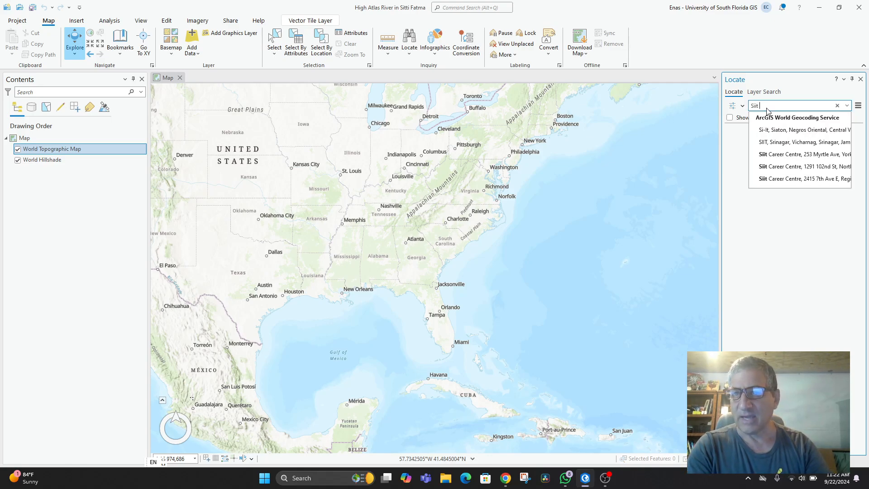
type(" Fatma")
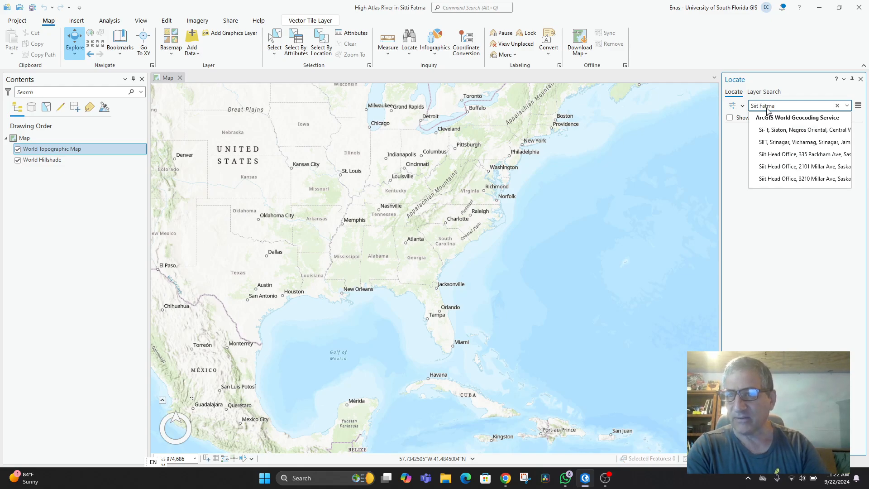
key("BackSpace")
key("BackSpace")
key("BackSpace")
key("BackSpace")
key("BackSpace")
key("BackSpace")
key("BackSpace")
key("BackSpace")
type("tt")
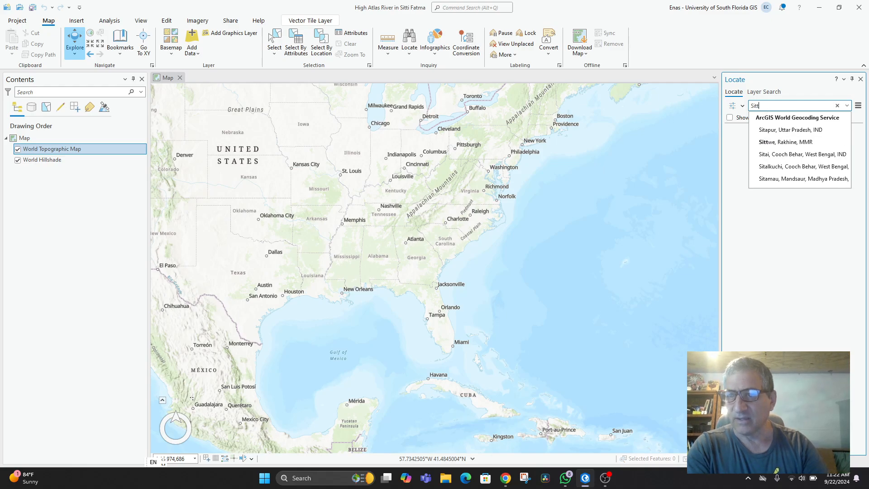
type("i Fat")
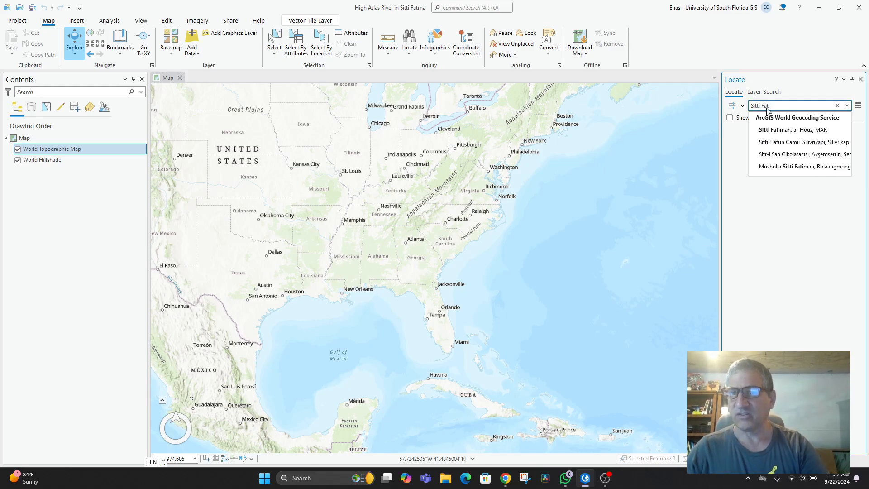
left_click(794, 130)
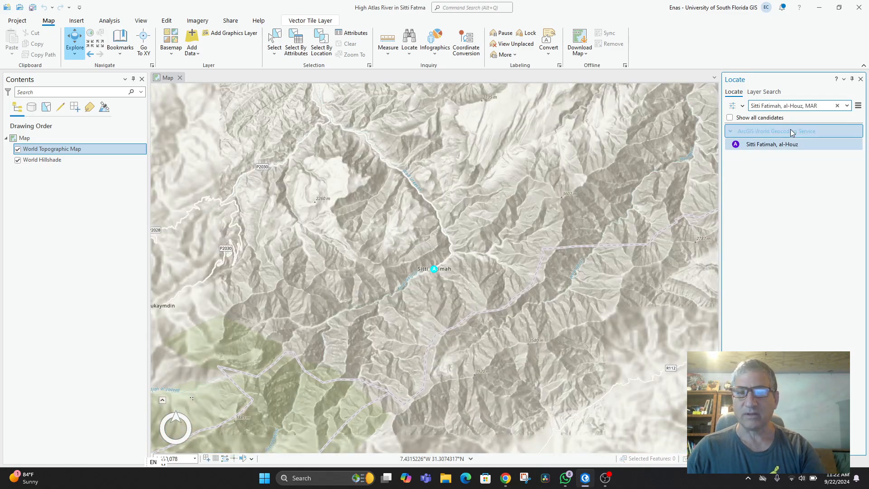
Add the located Sitti Fatimah, al-Houz result to the map as a graphic.
scroll(426, 301, "up", 5)
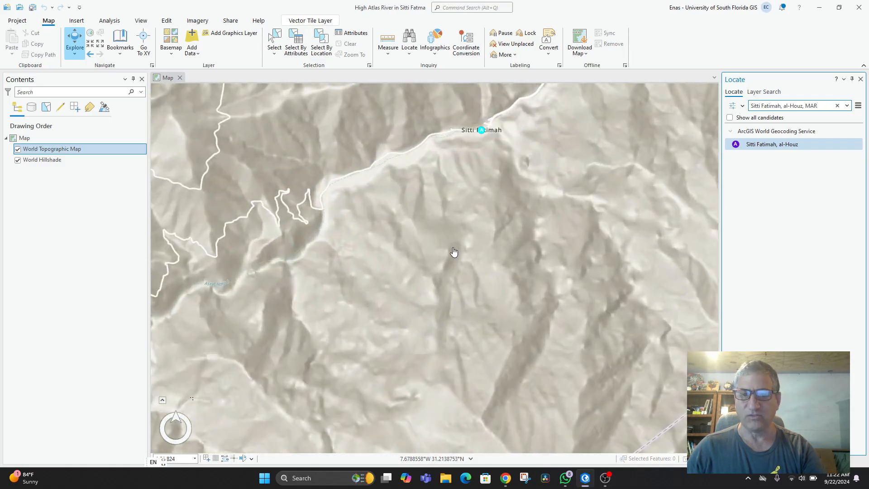
scroll(456, 232, "down", 2)
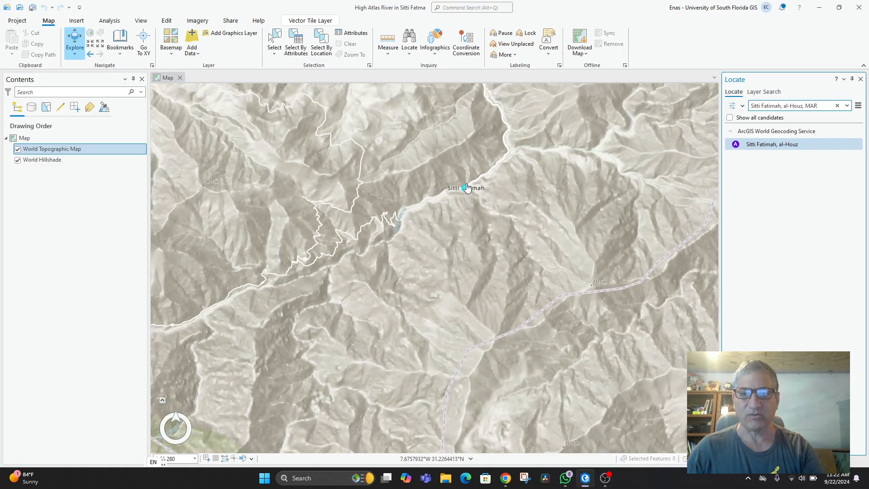
left_click_drag(457, 229, 461, 240)
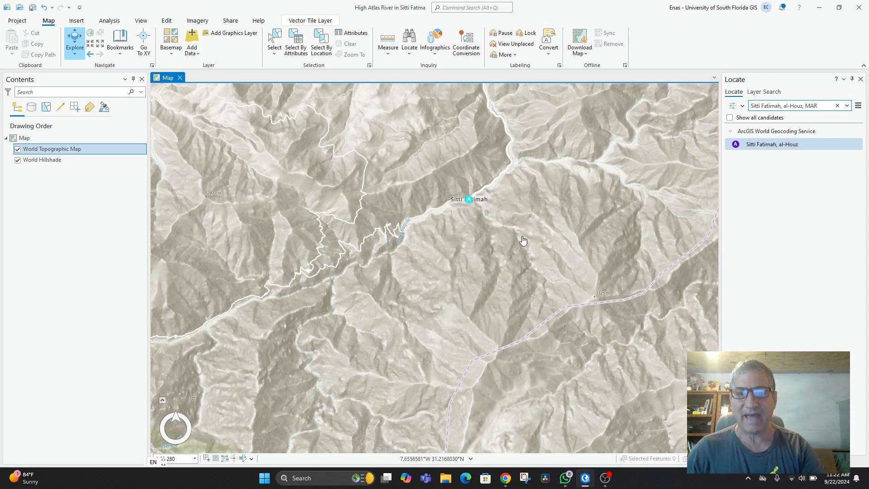
right_click(754, 145)
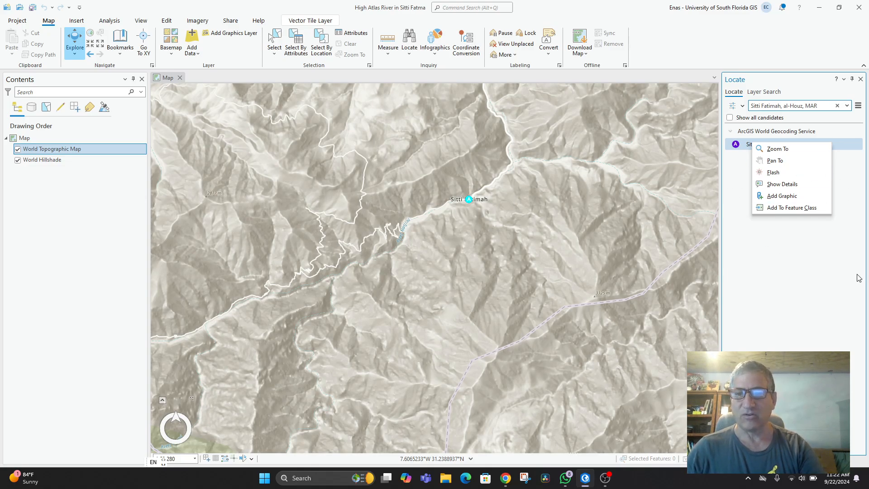
left_click(806, 280)
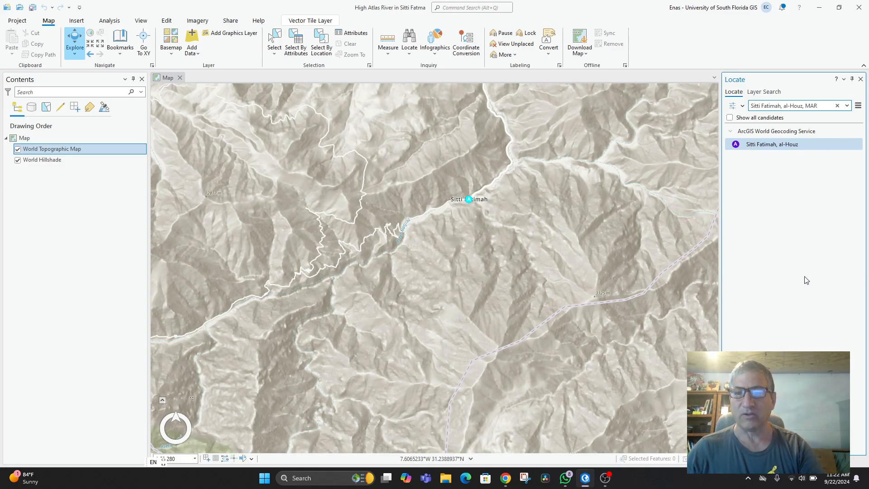
right_click(762, 145)
left_click(760, 230)
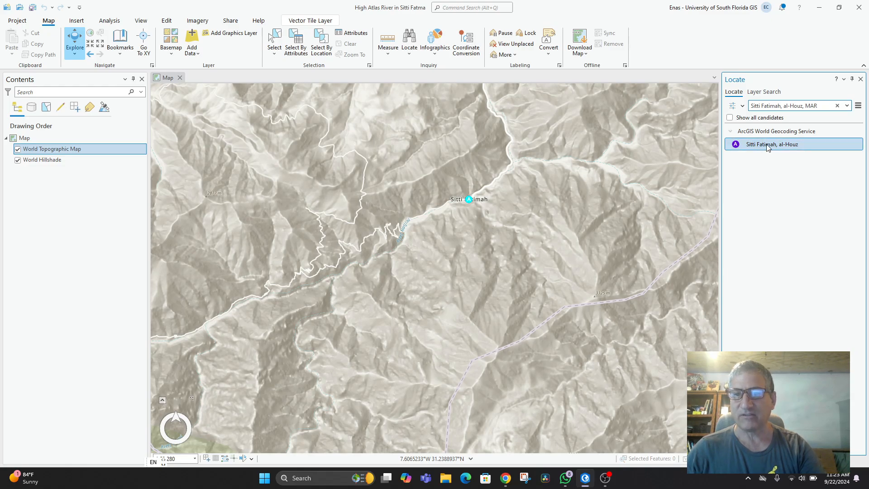
right_click(768, 148)
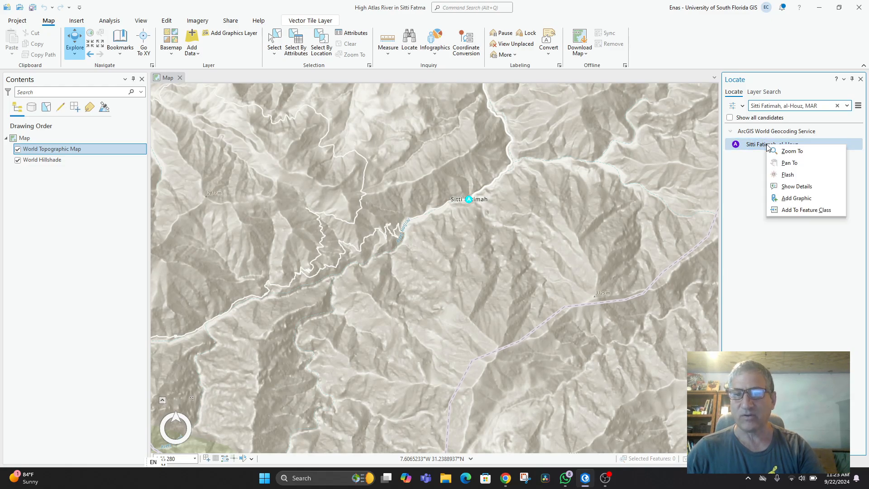
left_click(802, 199)
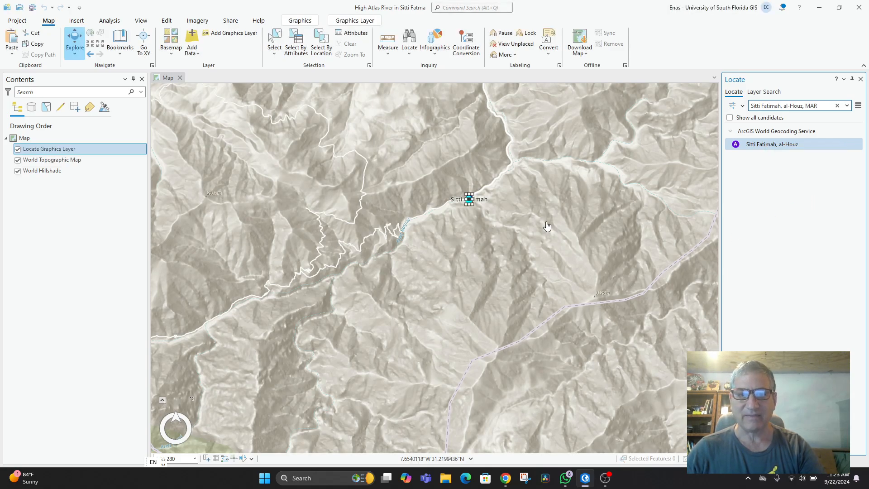
Examine the river course beside the Sitti Fatimah graphic at close range.
scroll(485, 256, "up", 2)
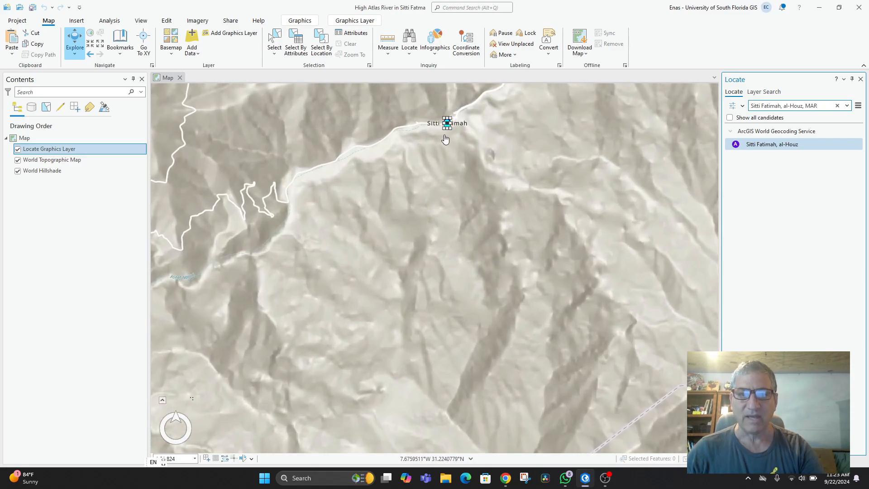
left_click_drag(453, 133, 427, 238)
scroll(473, 232, "up", 4)
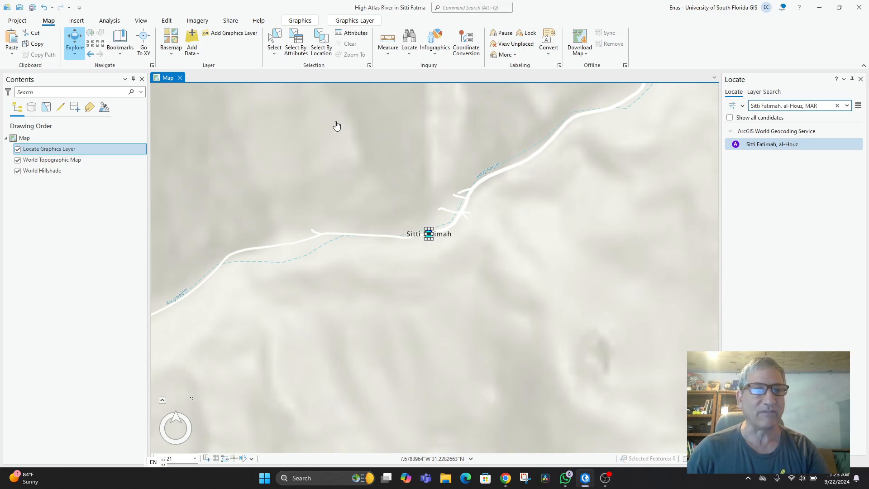
left_click(166, 21)
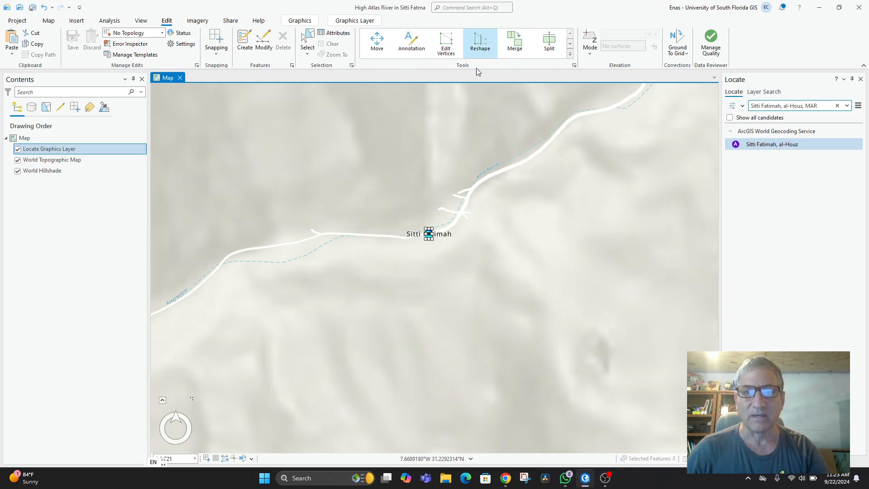
left_click(309, 54)
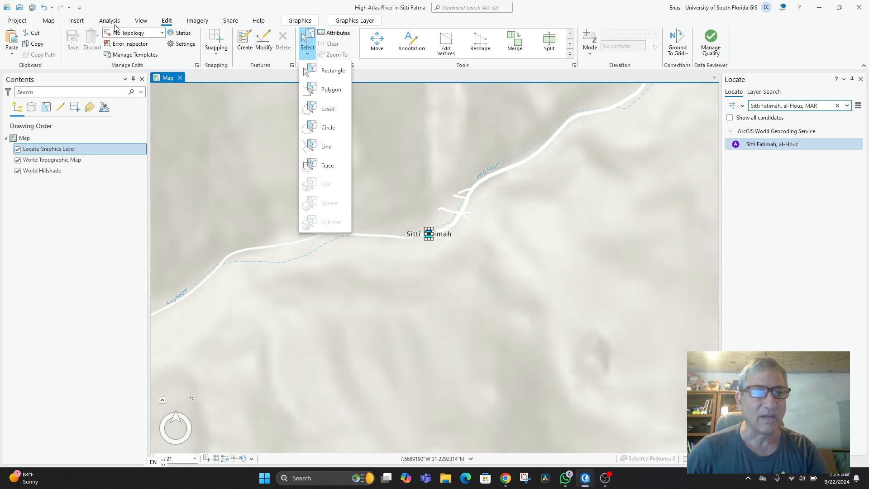
left_click(48, 21)
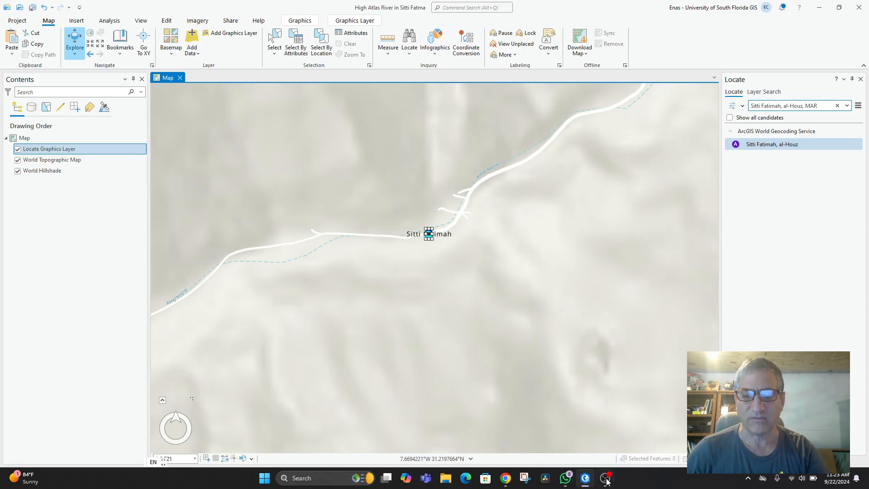
mouse_move(606, 478)
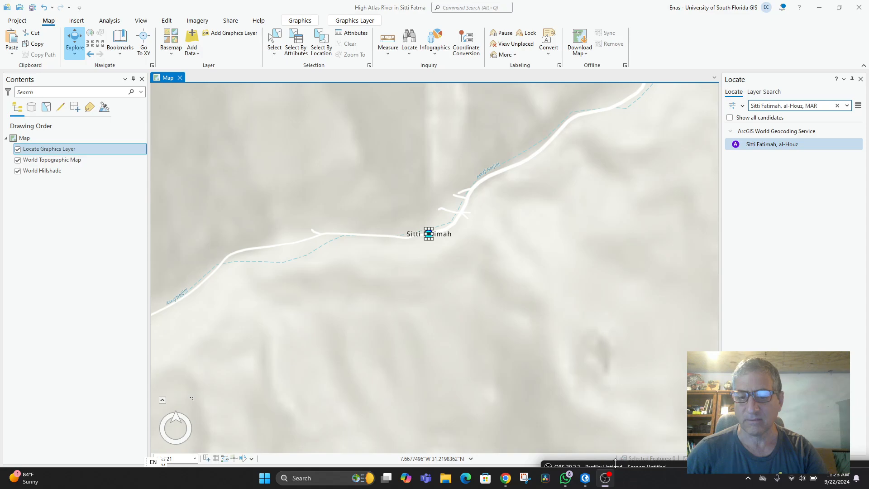
left_click_drag(616, 462, 623, 245)
left_click_drag(708, 318, 482, 98)
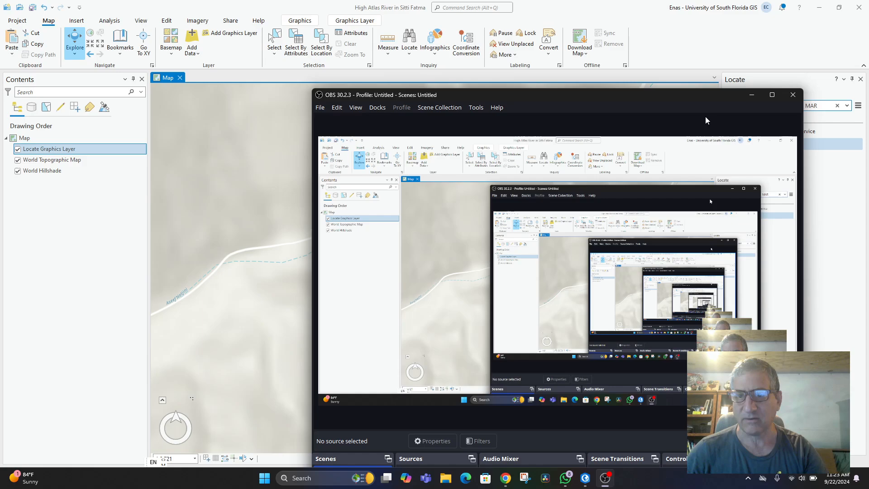
left_click_drag(684, 97, 677, 20)
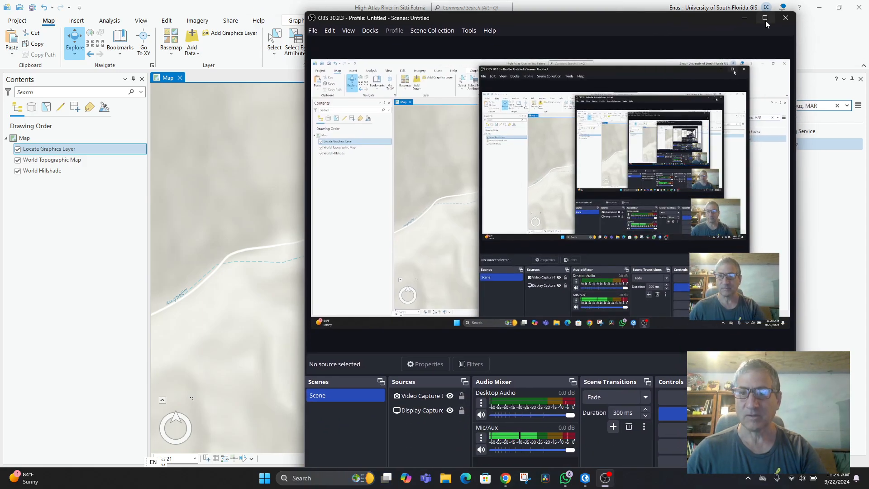
left_click(746, 18)
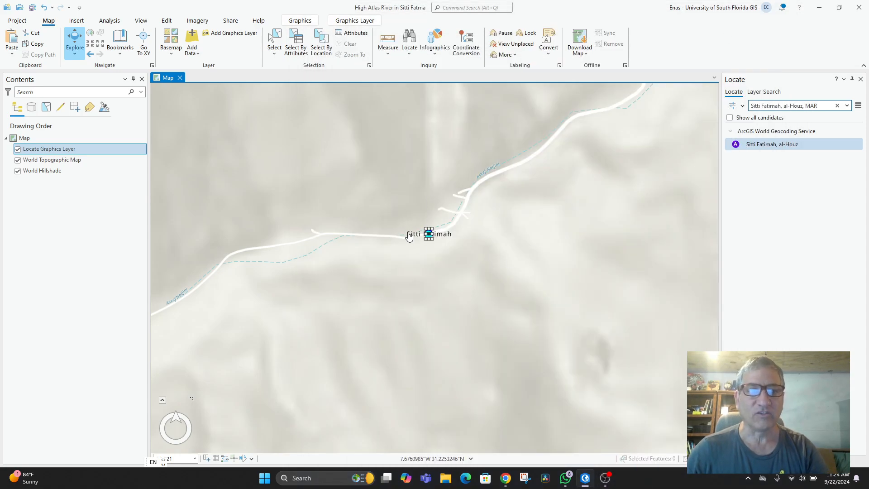
Restyle the Sitti Fatimah point graphic as a light red triangle with a black outline, set its size to 50 pt, and clear the selection.
left_click(297, 23)
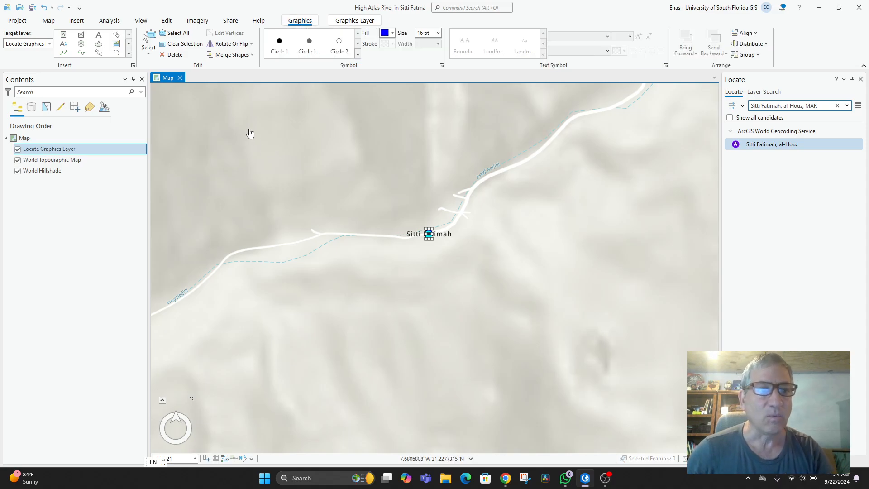
left_click(358, 55)
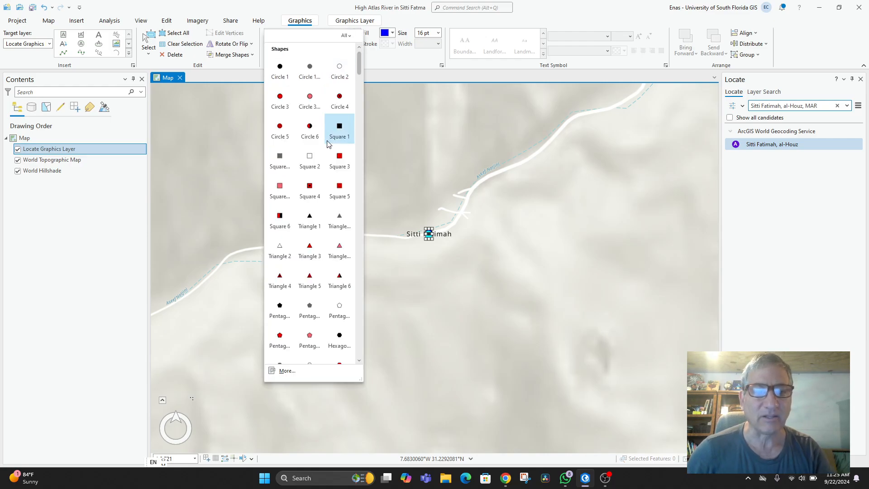
scroll(317, 277, "down", 2)
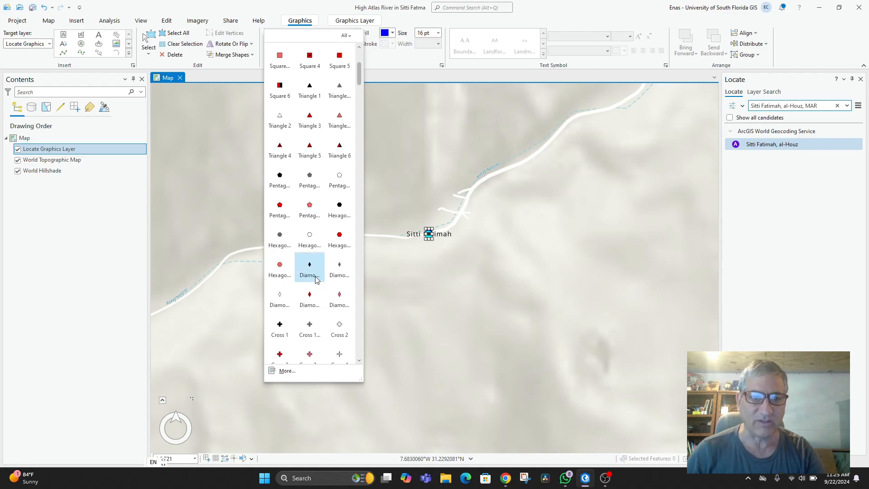
left_click(335, 122)
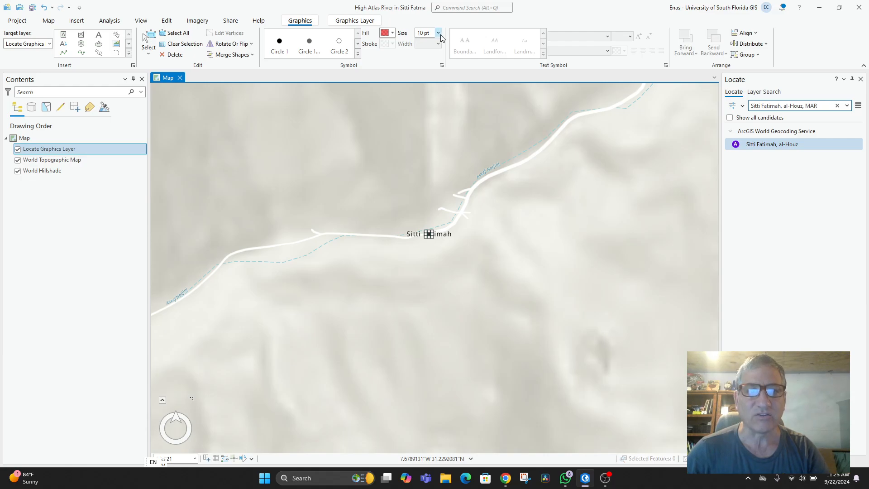
left_click(425, 34)
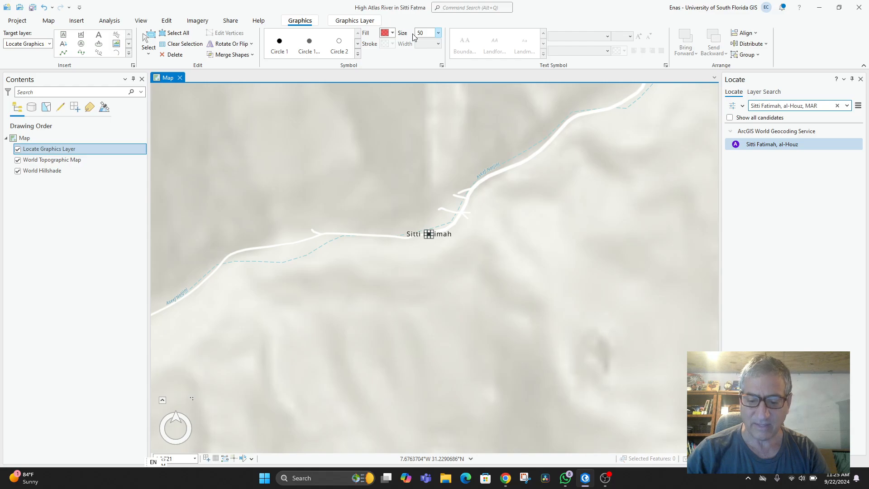
key("Return")
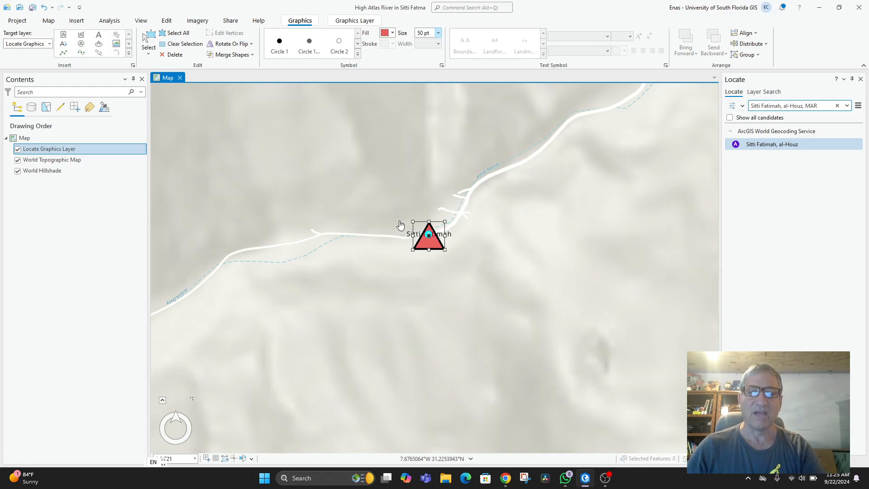
left_click_drag(414, 223, 418, 224)
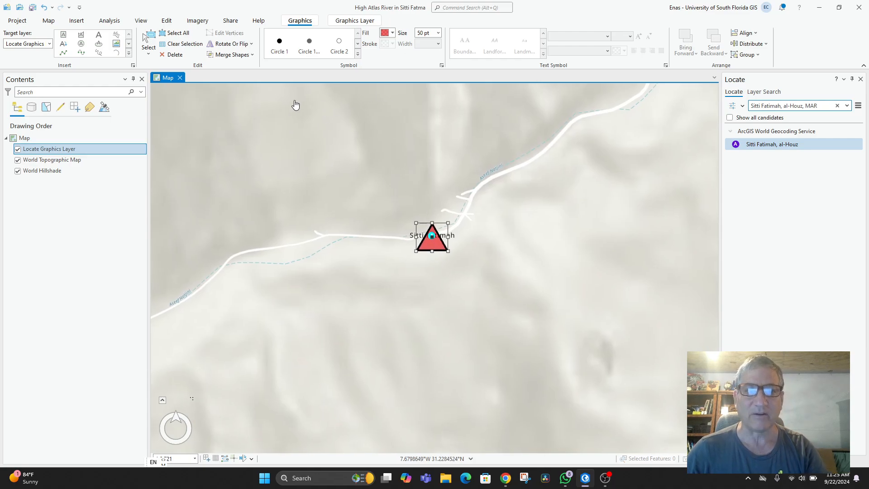
left_click(178, 44)
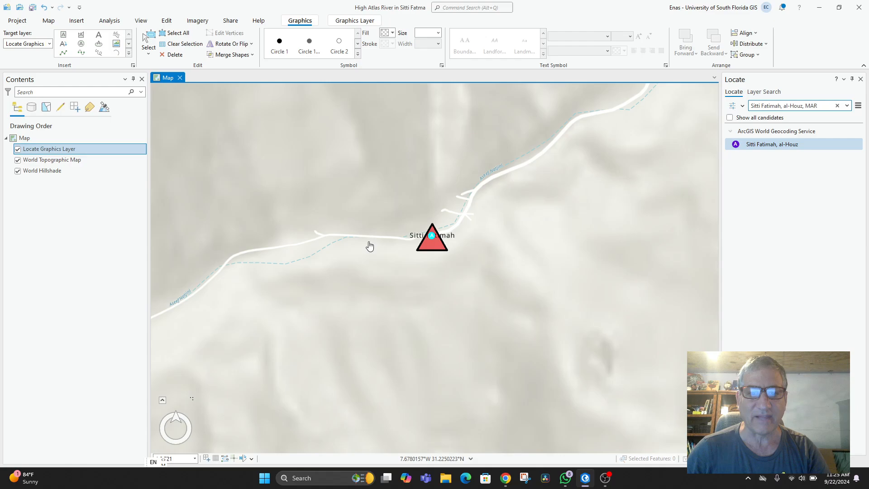
Select the red triangle graphic at Sitti Fatimah with a rectangle, shrink it to about 26 pt, and clear the selection.
scroll(410, 293, "down", 5)
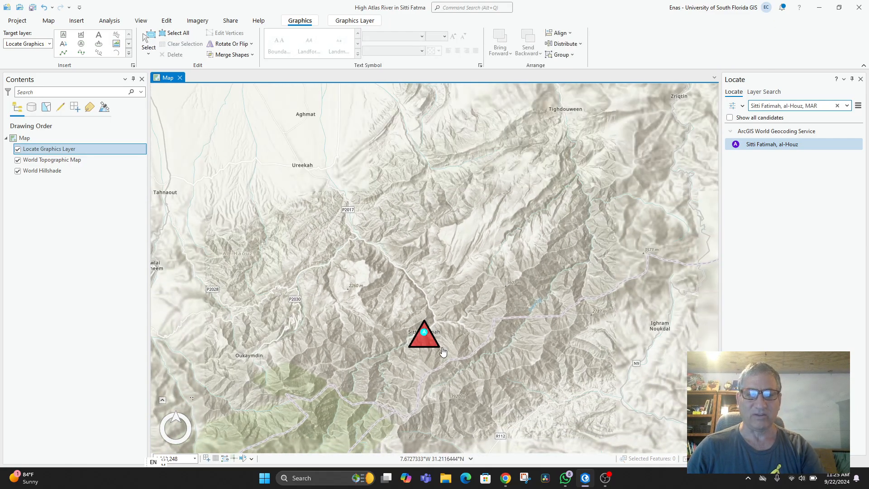
scroll(466, 362, "down", 3)
scroll(495, 377, "up", 3)
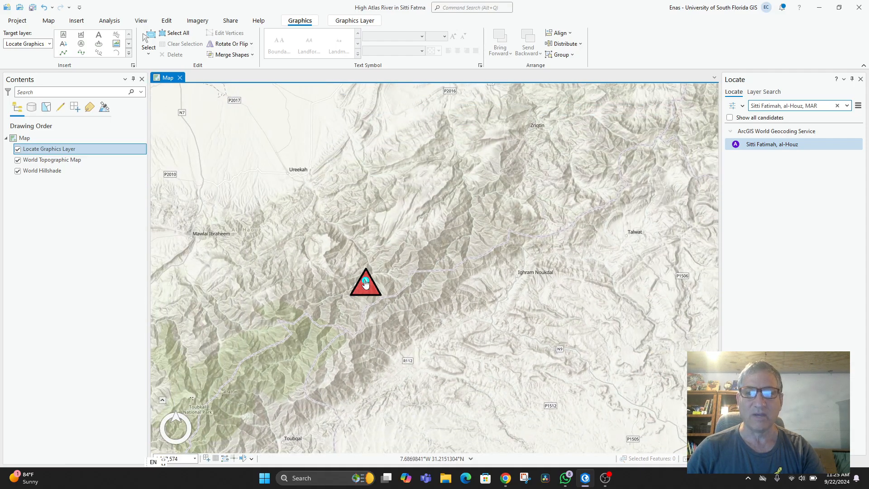
left_click(42, 163)
left_click(44, 151)
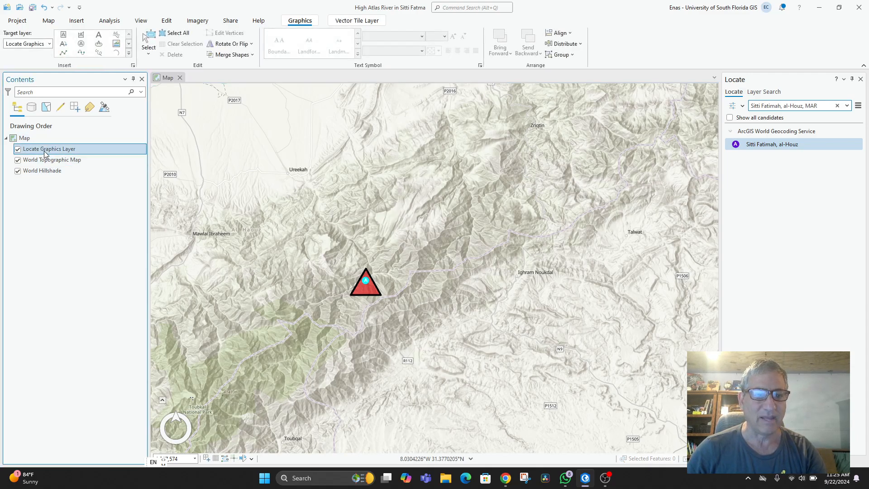
left_click(154, 49)
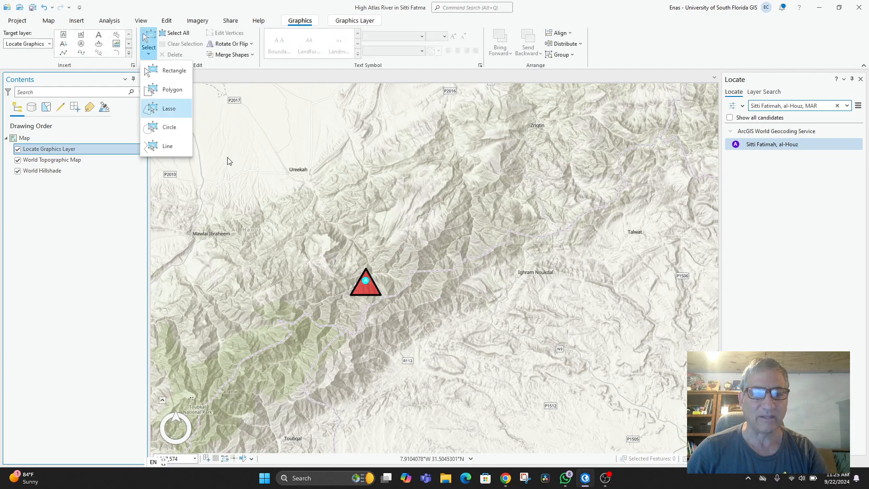
left_click(361, 289)
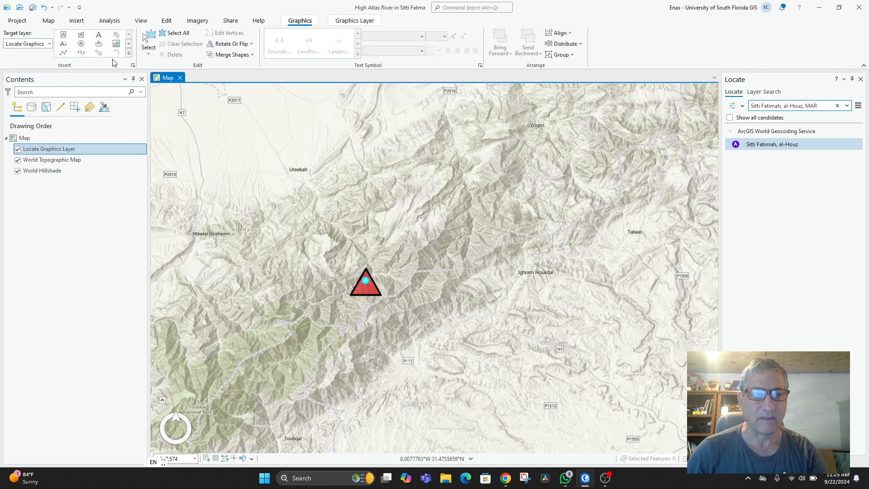
left_click(147, 54)
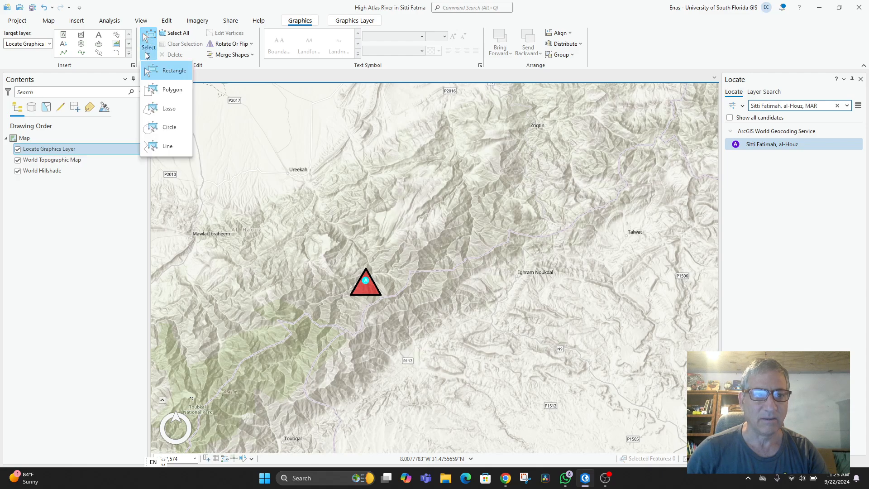
left_click(390, 306)
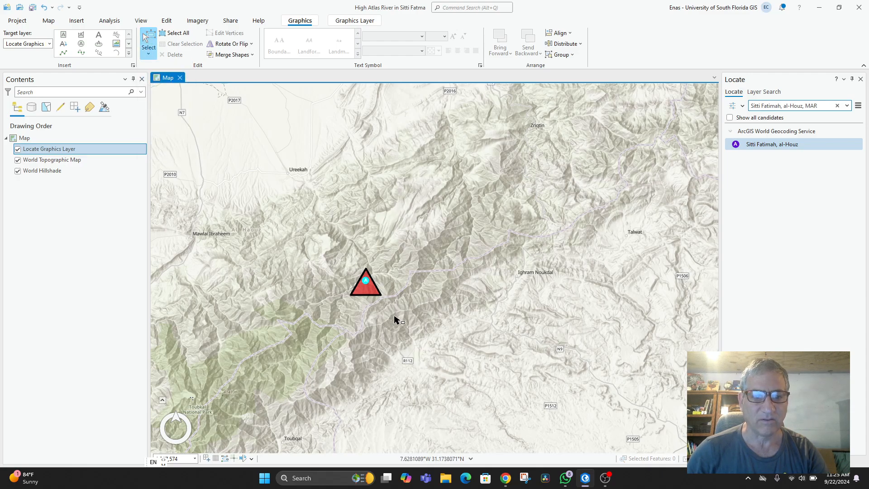
left_click_drag(342, 257, 398, 309)
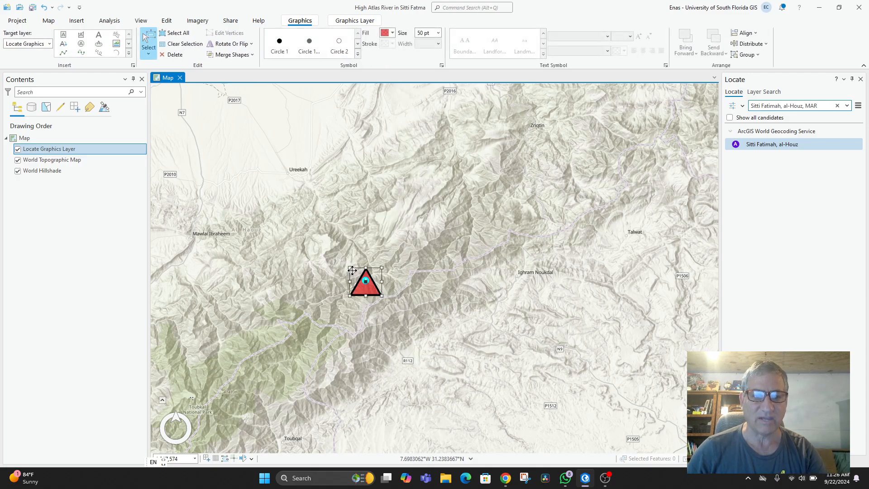
mouse_move(352, 270)
left_mouse_down()
mouse_move(383, 296)
mouse_move(366, 281)
left_mouse_up()
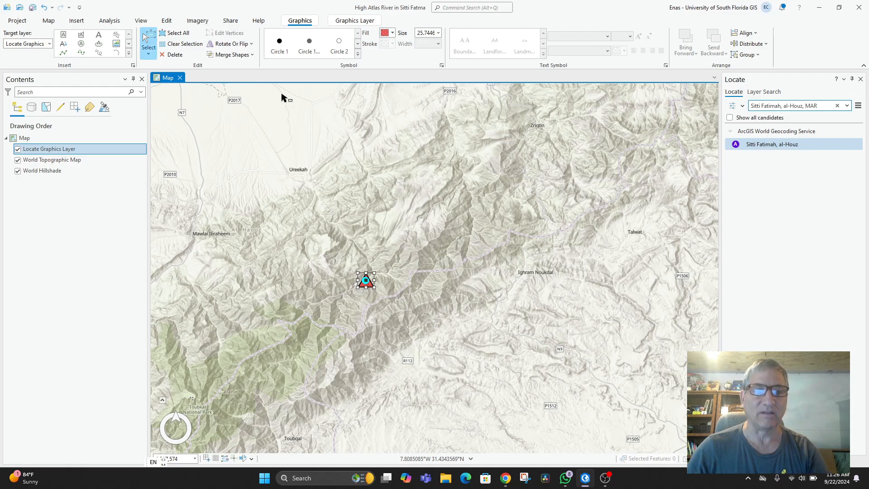
left_click(184, 44)
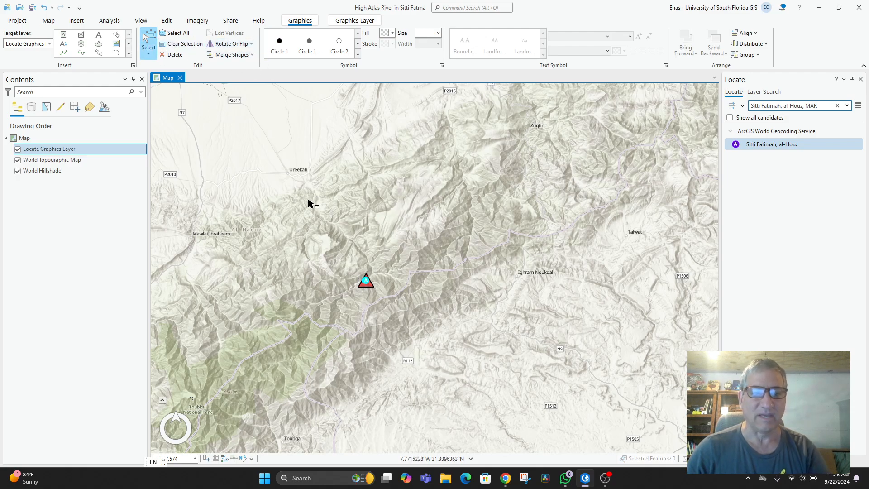
Rename the Locate Graphics Layer as Sitti Fatima in its layer properties.
scroll(457, 301, "down", 5)
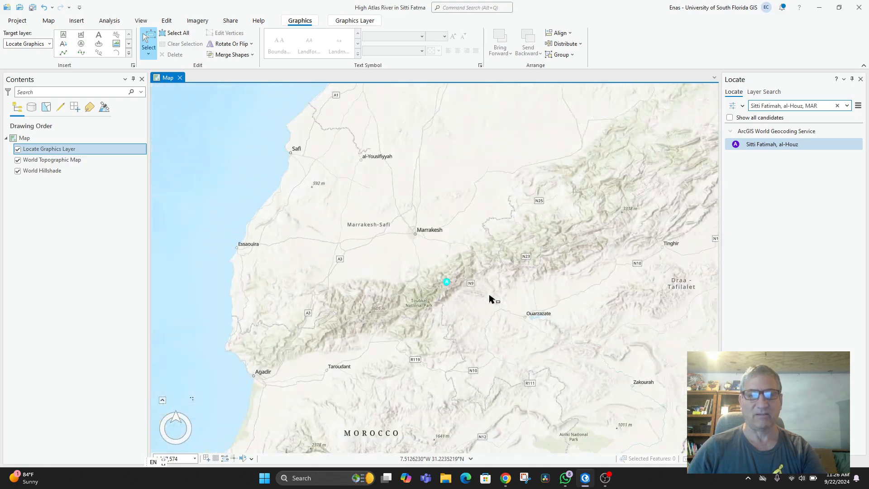
scroll(518, 313, "up", 5)
scroll(483, 305, "down", 5)
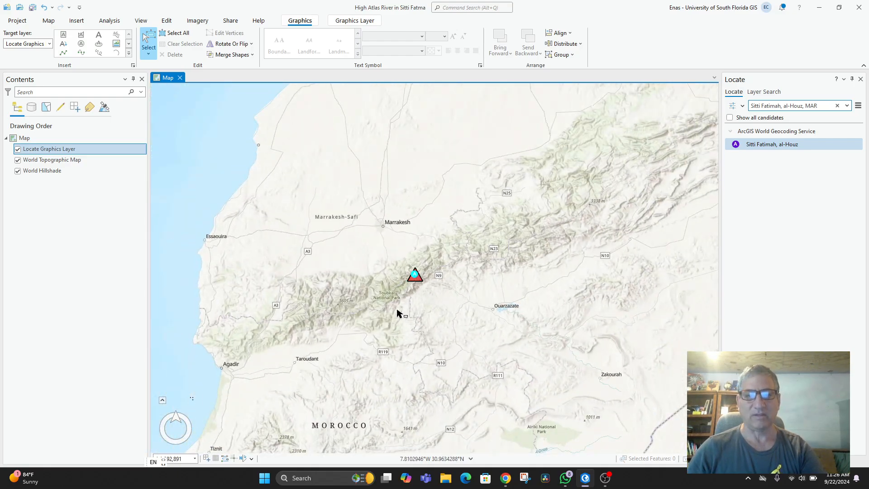
left_click_drag(379, 302, 431, 320)
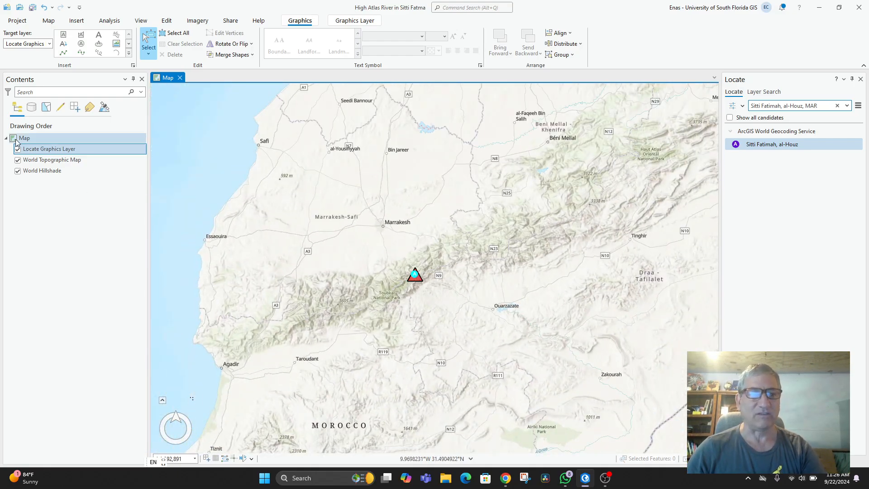
double_click(42, 151)
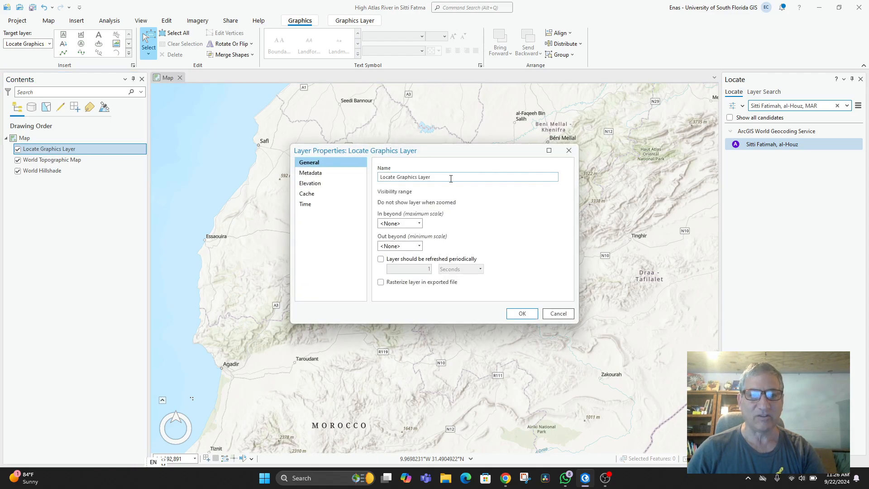
left_click_drag(451, 179, 370, 183)
type("Aun")
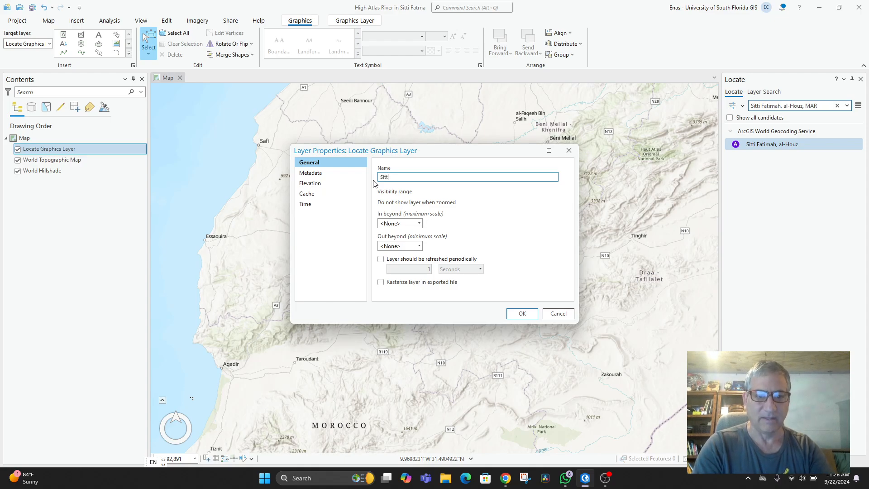
type("ti Fatima")
key("Return")
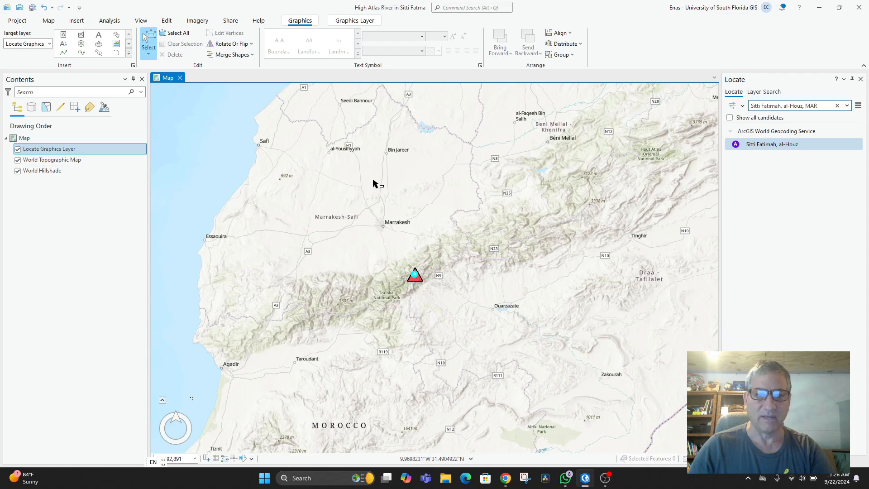
Rename the World Topographic Map layer as Morocco and select the World Hillshade layer.
double_click(47, 161)
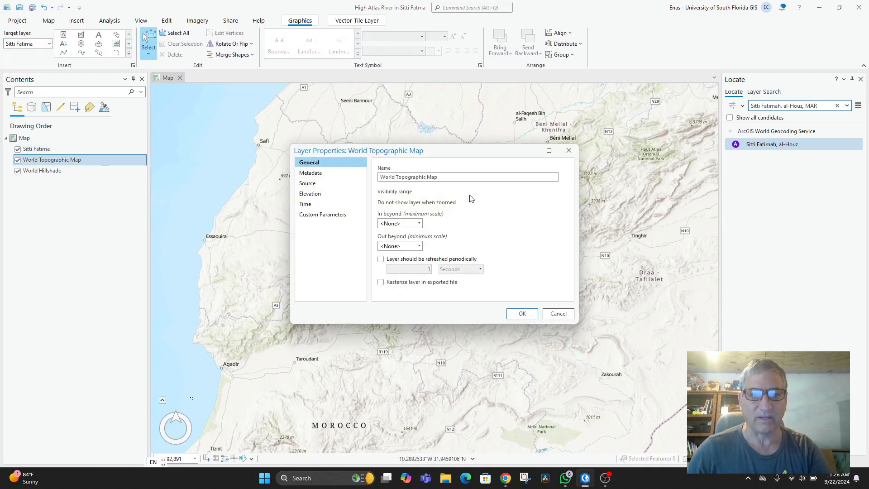
left_click_drag(460, 177, 368, 175)
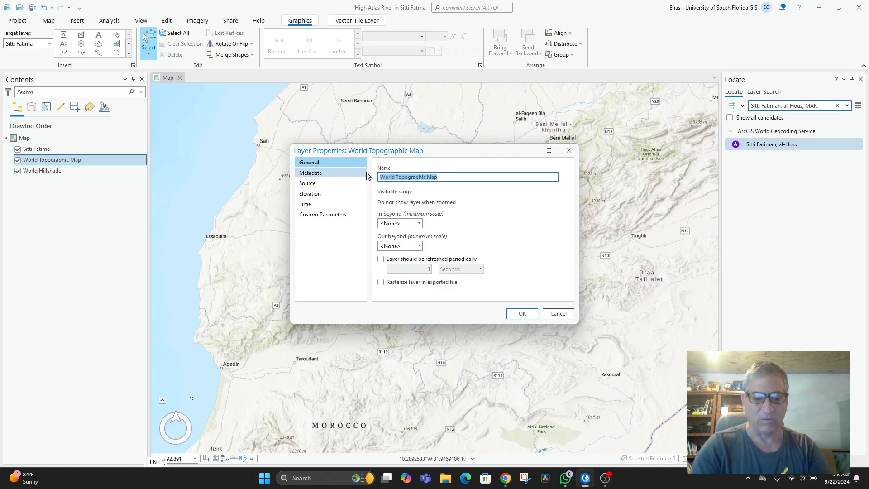
type("Morocco")
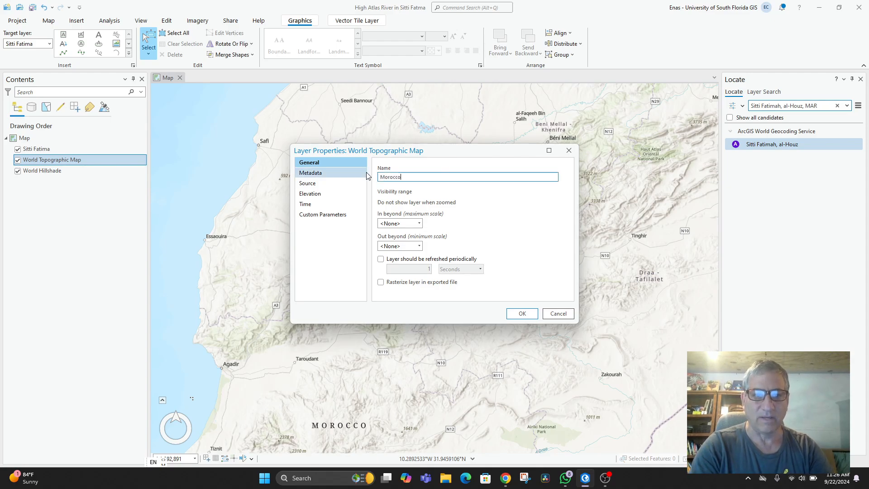
key("Return")
left_click(33, 172)
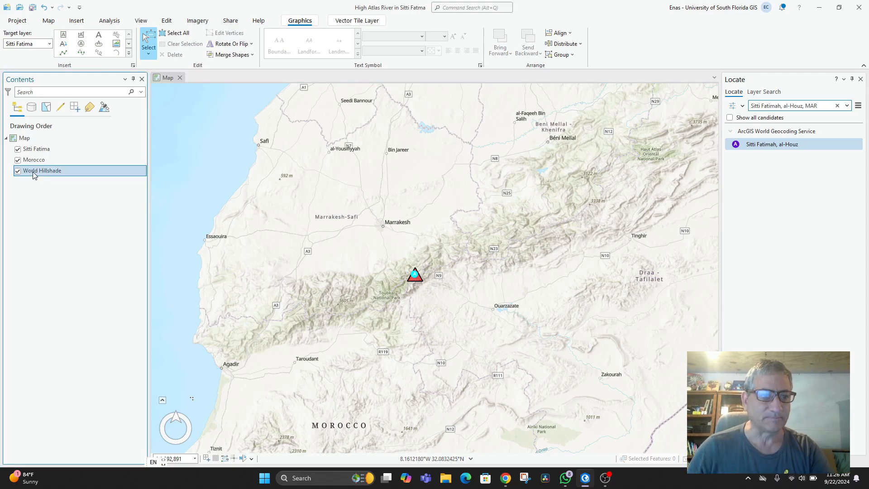
double_click(33, 172)
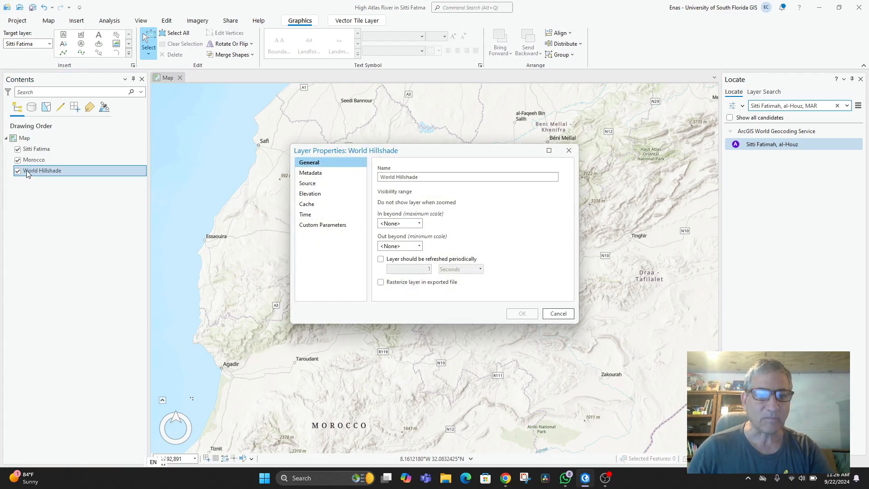
left_click(560, 313)
scroll(446, 304, "down", 2)
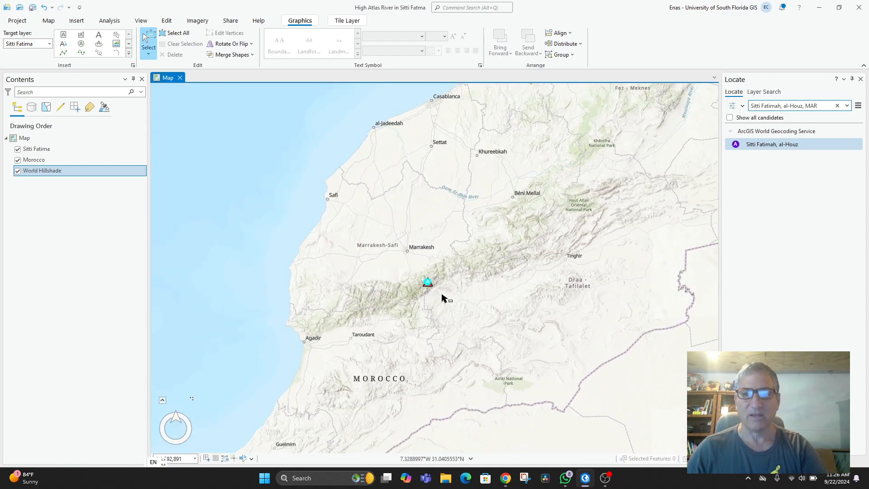
scroll(522, 273, "up", 2)
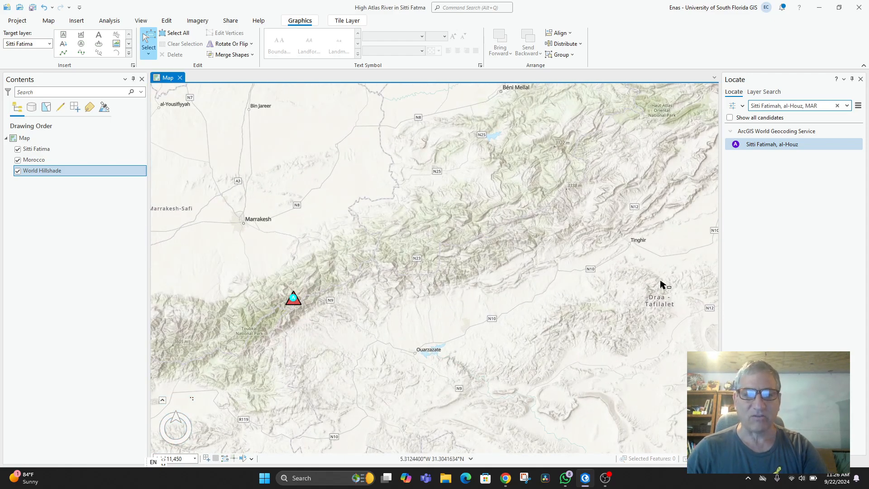
Replace the Locate search with Marrakech, MAR and zoom the map to the city.
left_click_drag(831, 105, 760, 105)
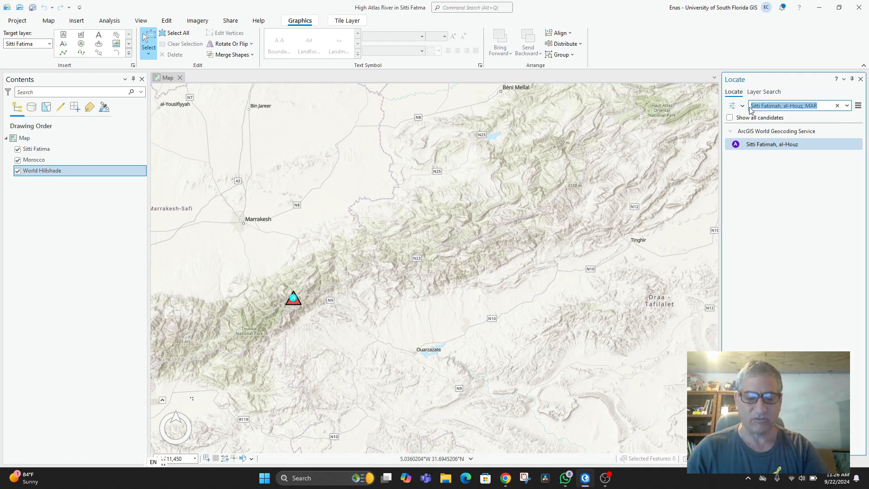
type("M")
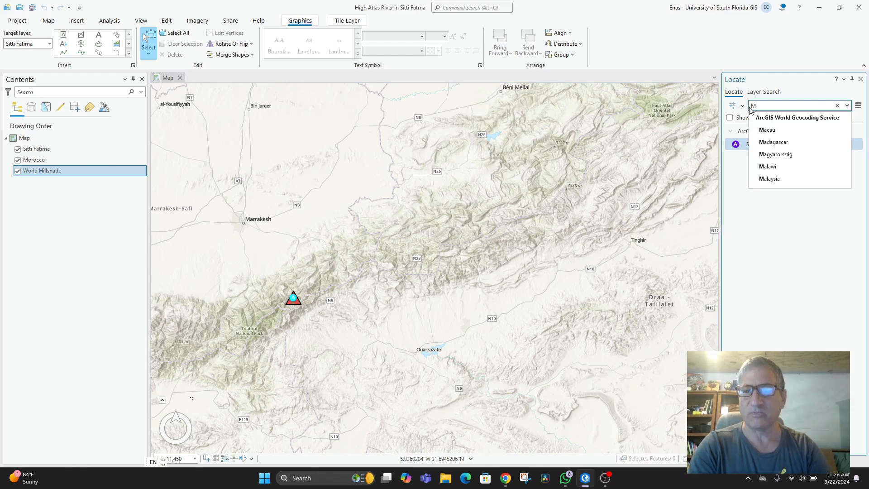
type("arrak")
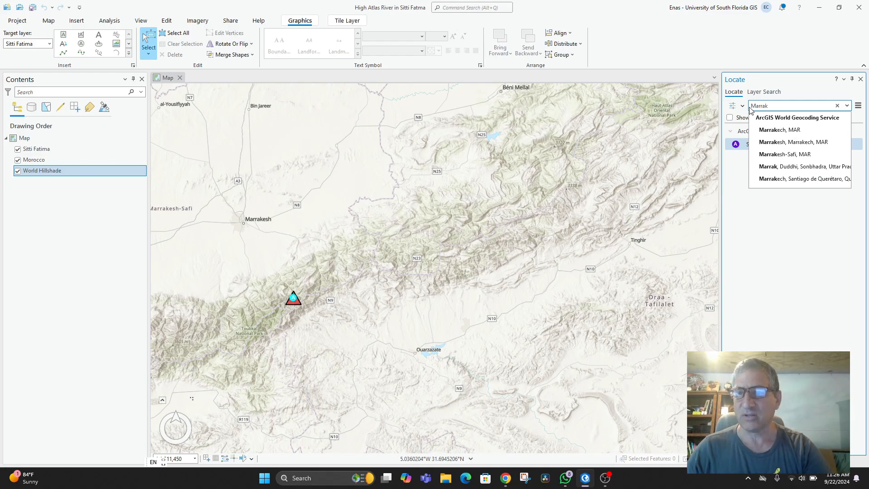
left_click(788, 132)
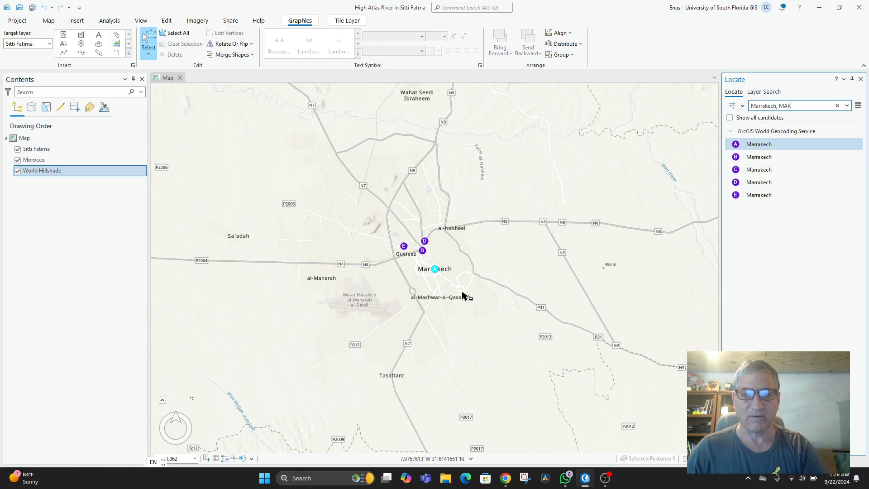
scroll(462, 295, "up", 2)
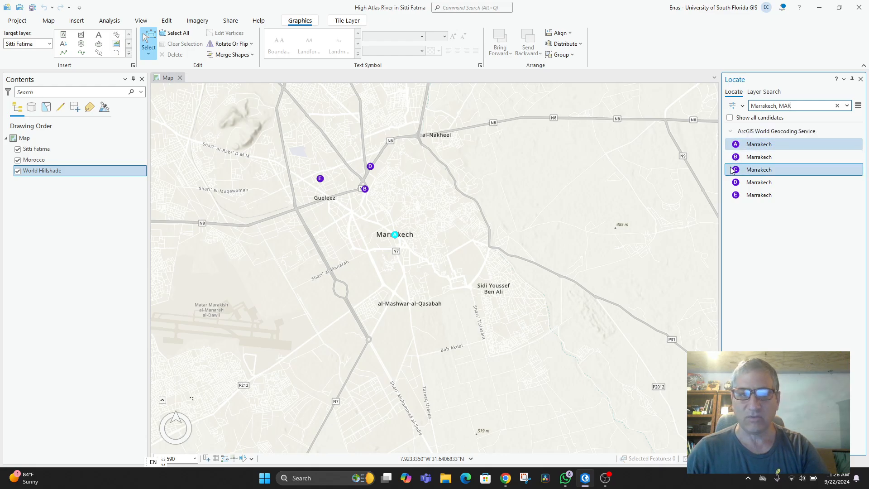
Compare the Marrakech candidates on the map and add candidate A as a graphic.
left_click(765, 194)
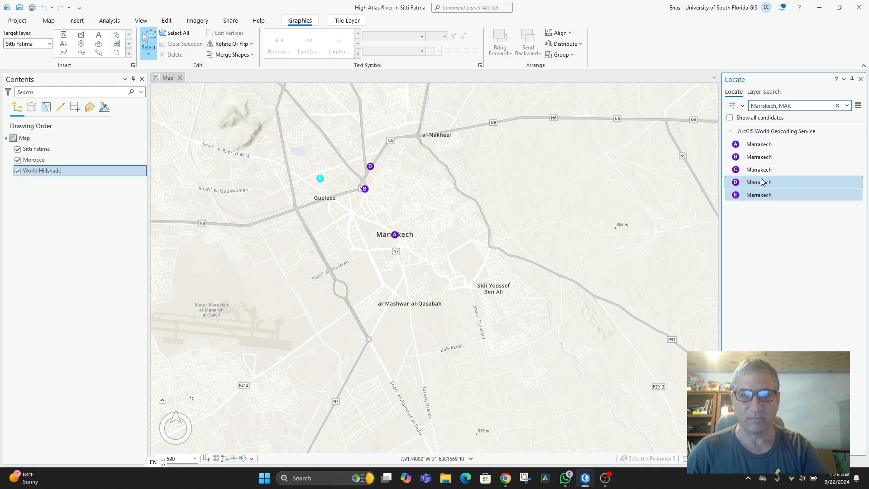
left_click(762, 179)
left_click(764, 160)
left_click(764, 184)
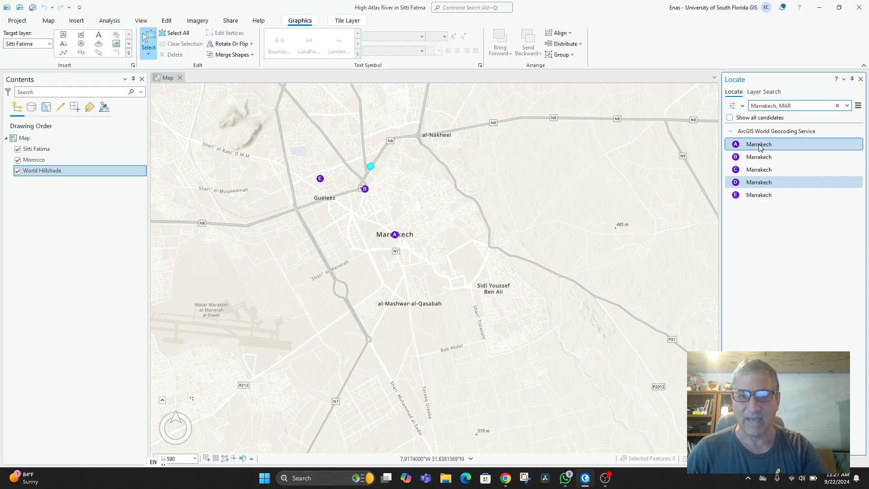
left_click(761, 145)
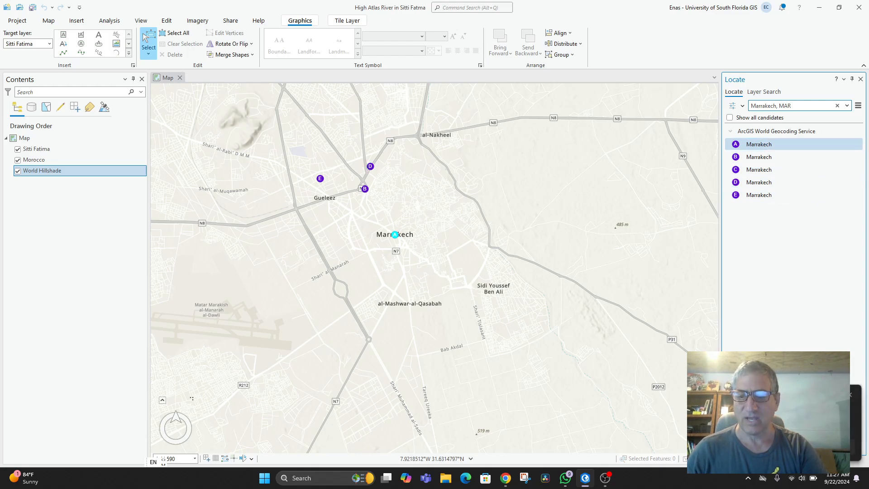
right_click(760, 150)
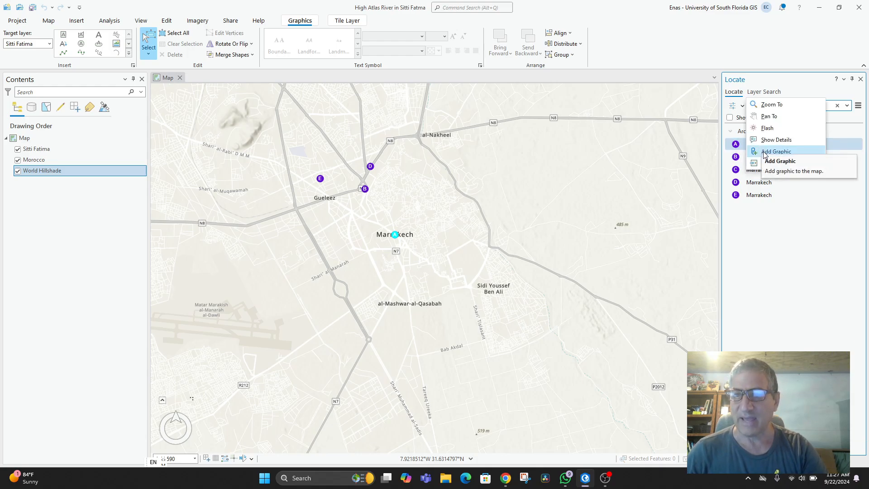
left_click(773, 152)
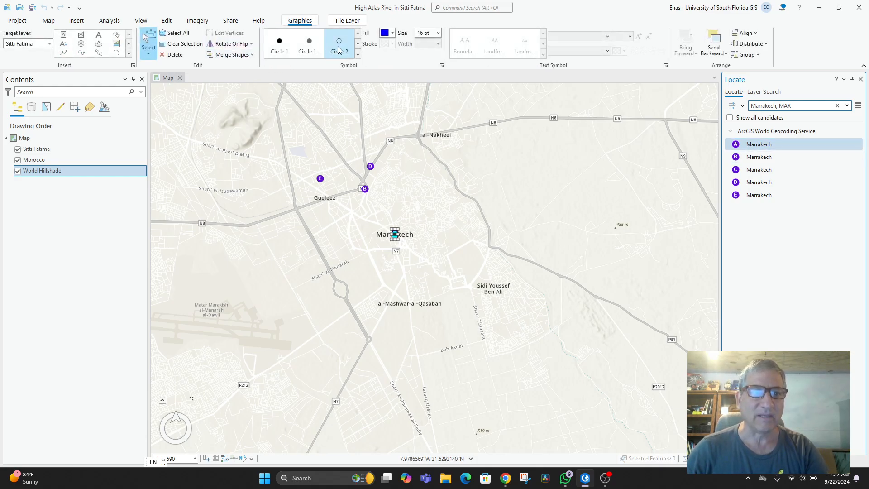
Restyle the Marrakech point graphic with the Triangle 3 symbol, set its size to 20 pt, and clear the selection.
left_click(358, 44)
left_click(357, 44)
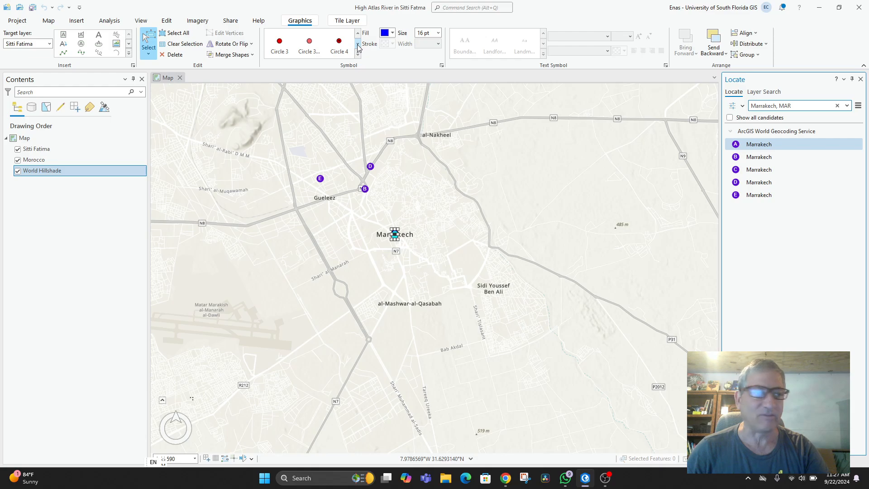
left_click(358, 44)
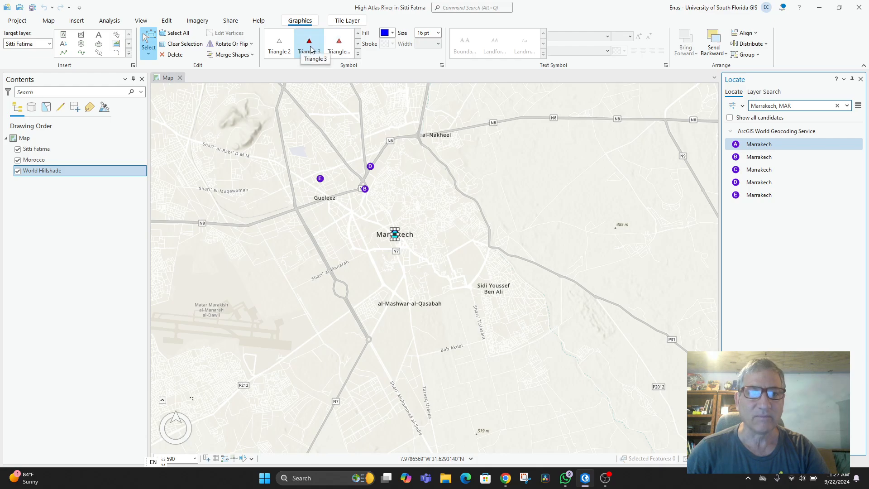
left_click(309, 48)
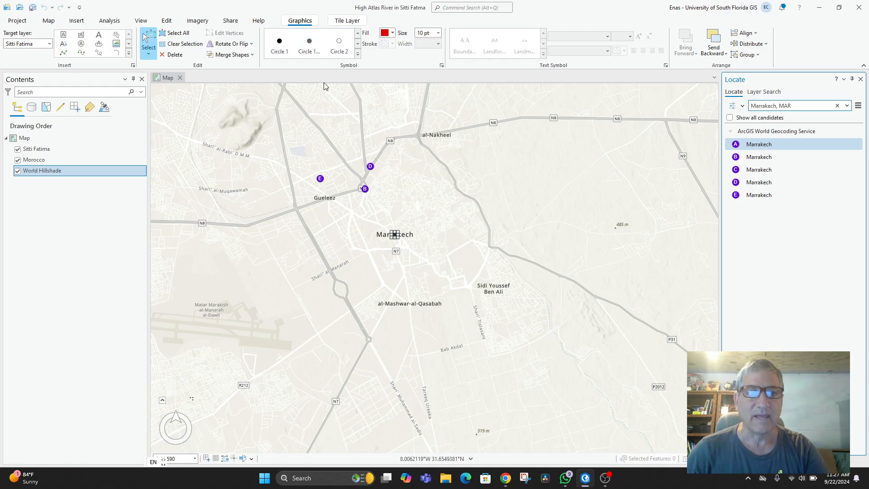
triple_click(424, 33)
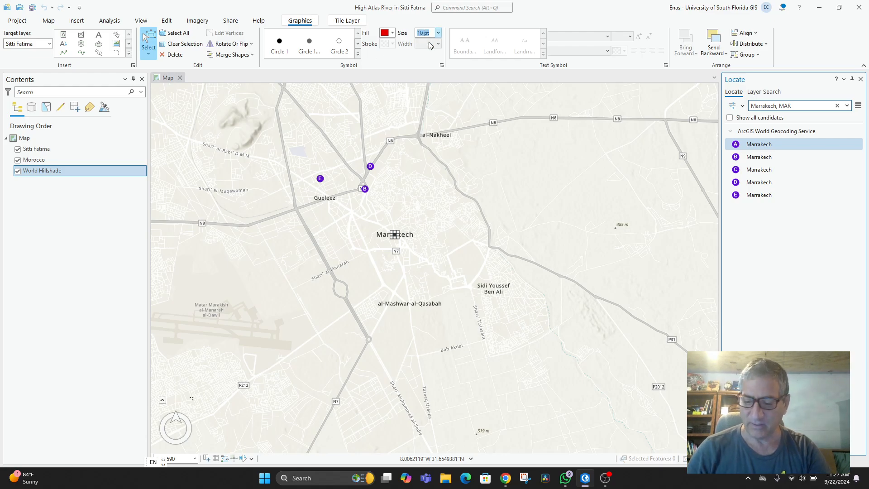
type("20")
key("Return")
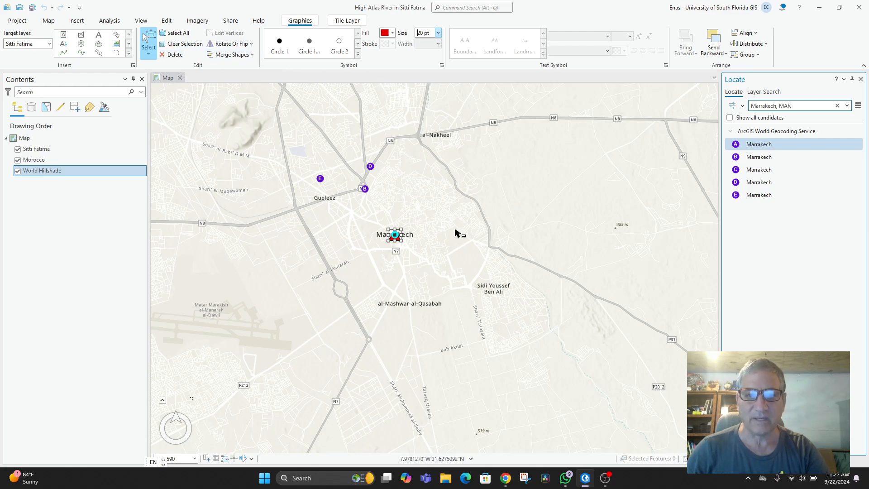
left_click(180, 44)
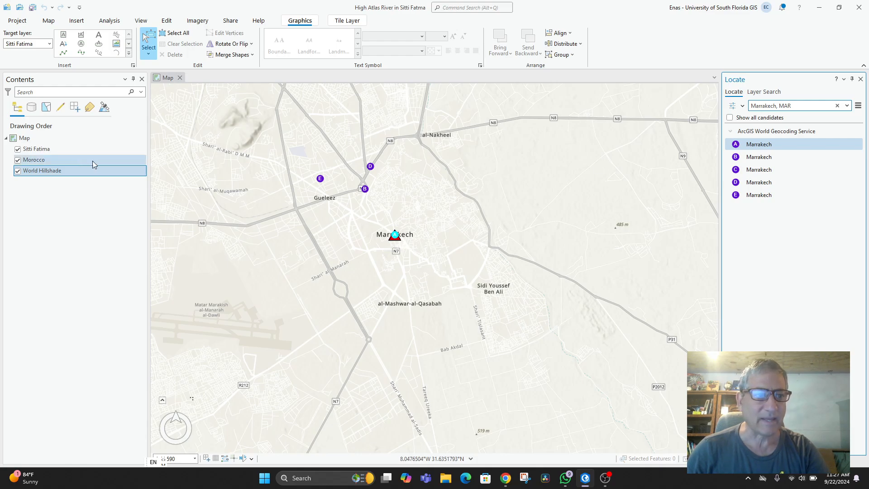
Switch the Sitti Fatima layer off and back on to check which graphics it contains.
left_click(18, 150)
left_click(22, 151)
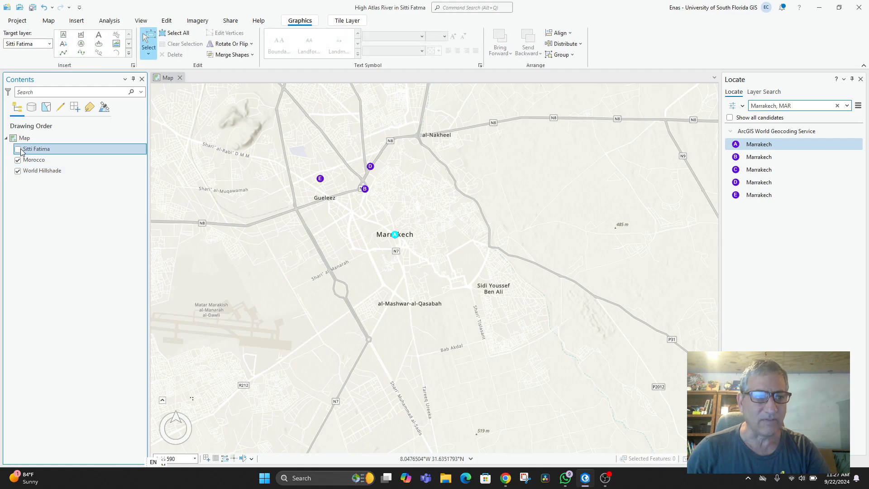
left_click(18, 149)
left_click(18, 149)
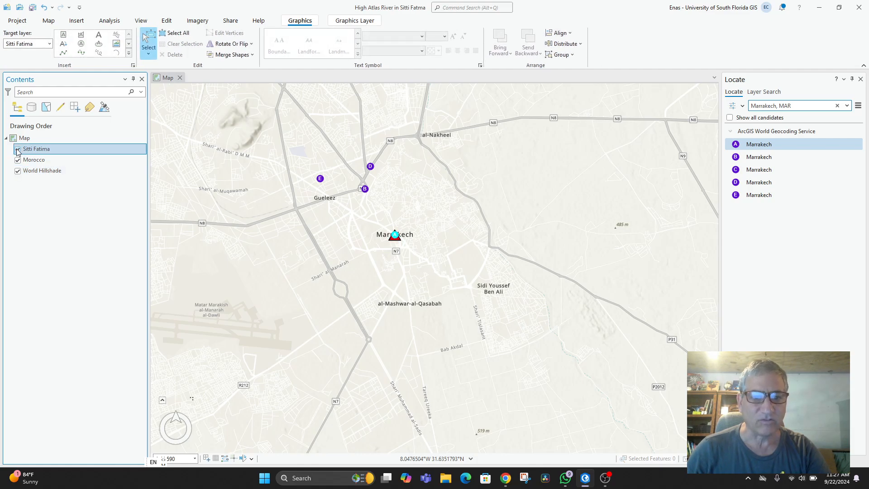
Rename the Sitti Fatima layer as Locations on Map in its layer properties.
double_click(43, 152)
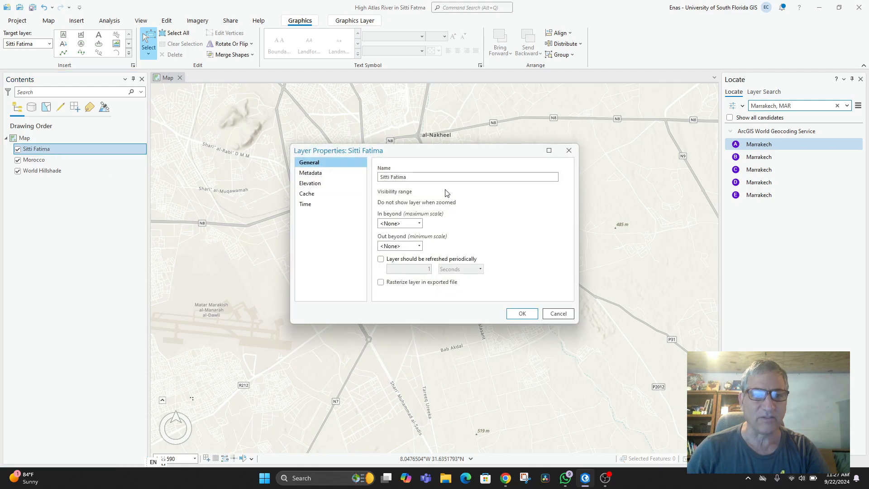
left_click_drag(436, 180, 368, 178)
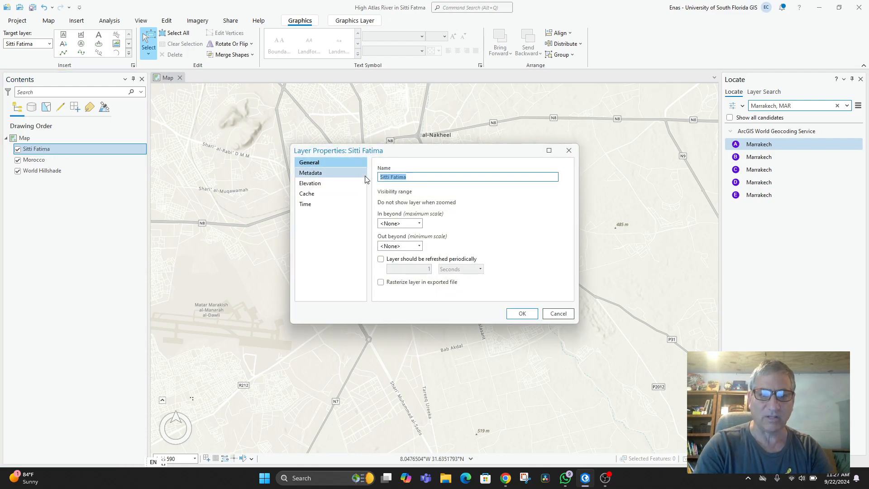
type("Loc")
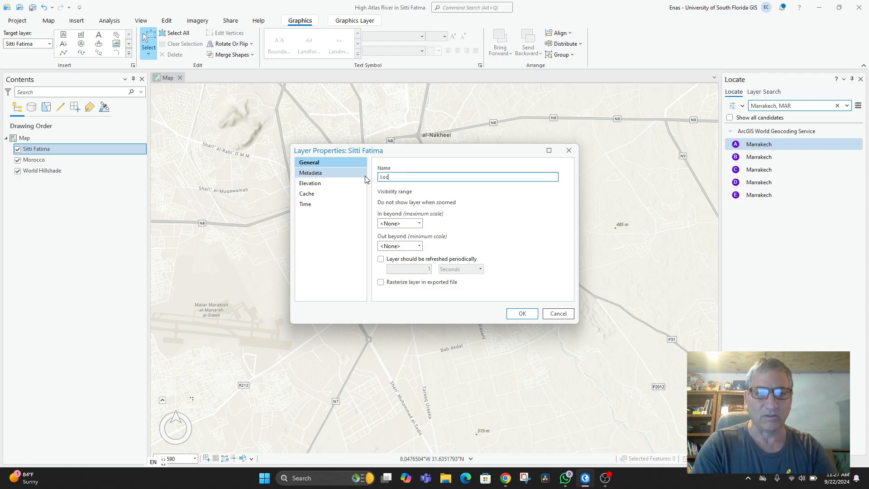
type("ations on Map")
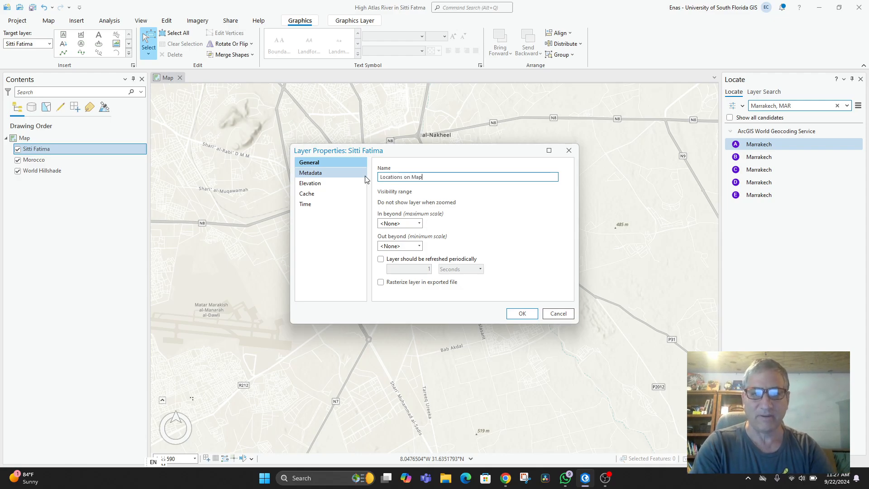
left_click(521, 315)
Examine where the Marrakech and Sitti Fatimah triangles lie relative to each other and the High Atlas.
left_click_drag(536, 338, 507, 296)
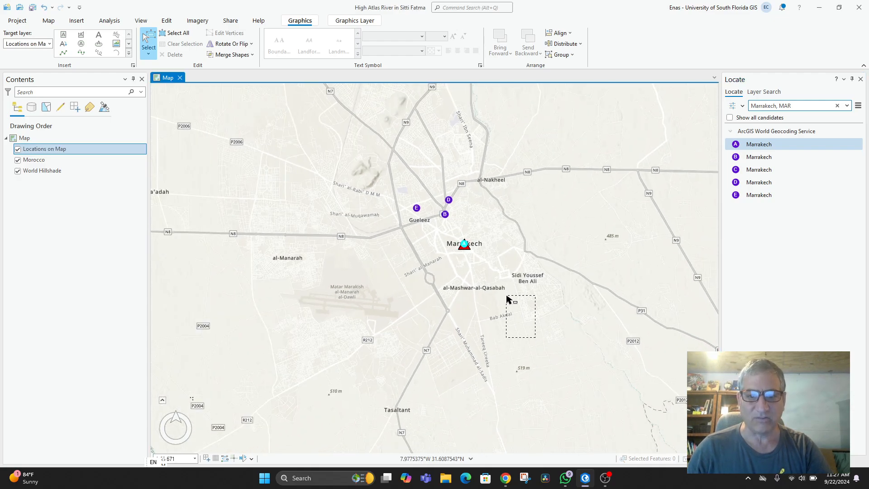
left_click_drag(530, 344, 516, 313)
scroll(447, 110, "down", 5)
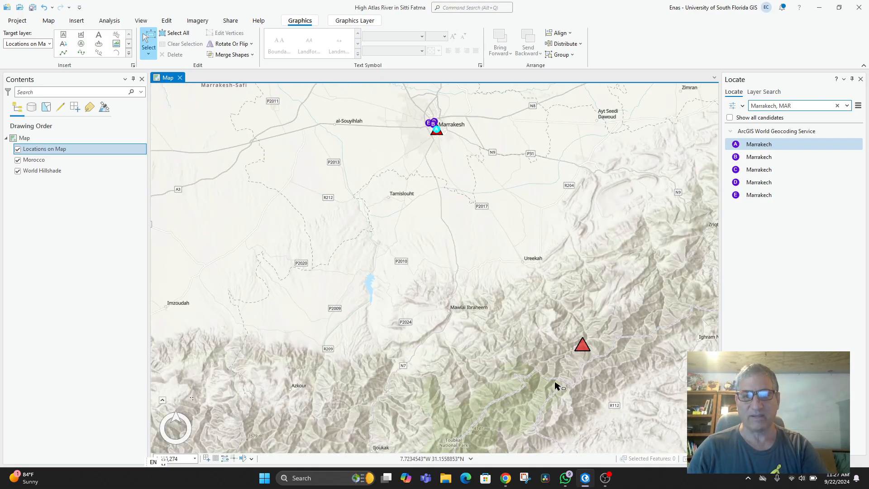
scroll(407, 224, "up", 3)
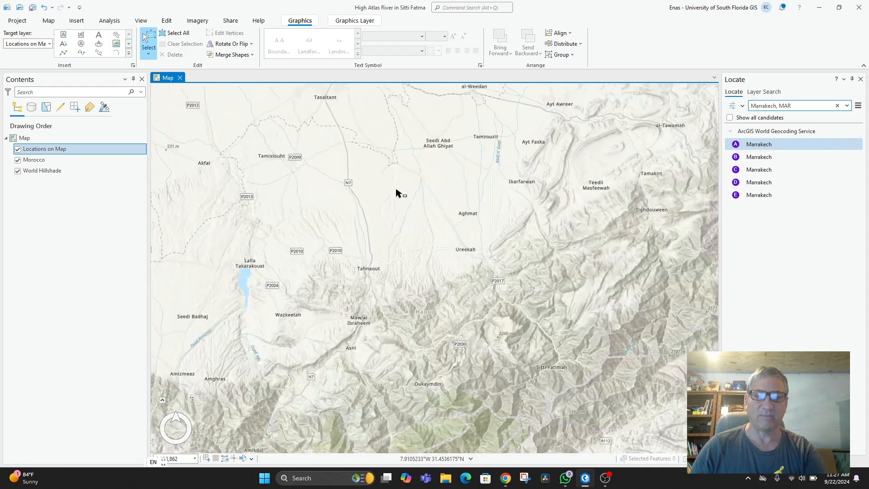
scroll(396, 193, "down", 3)
left_click_drag(385, 235, 402, 281)
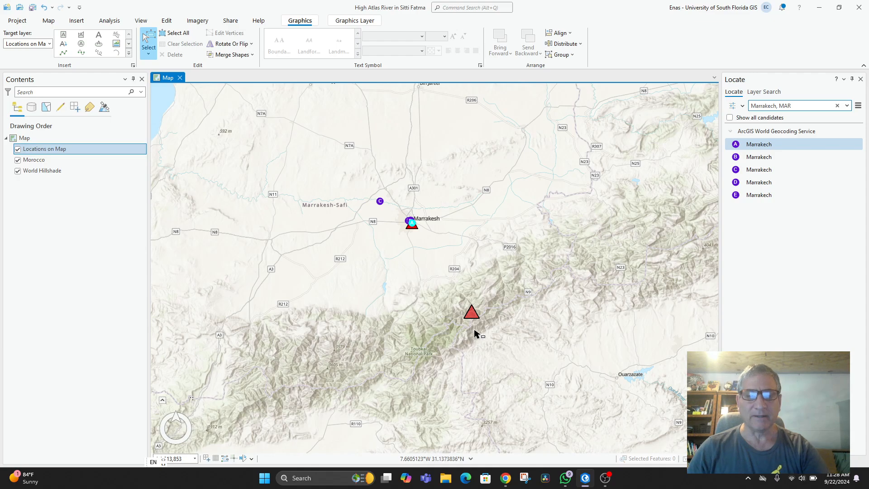
scroll(475, 334, "up", 2)
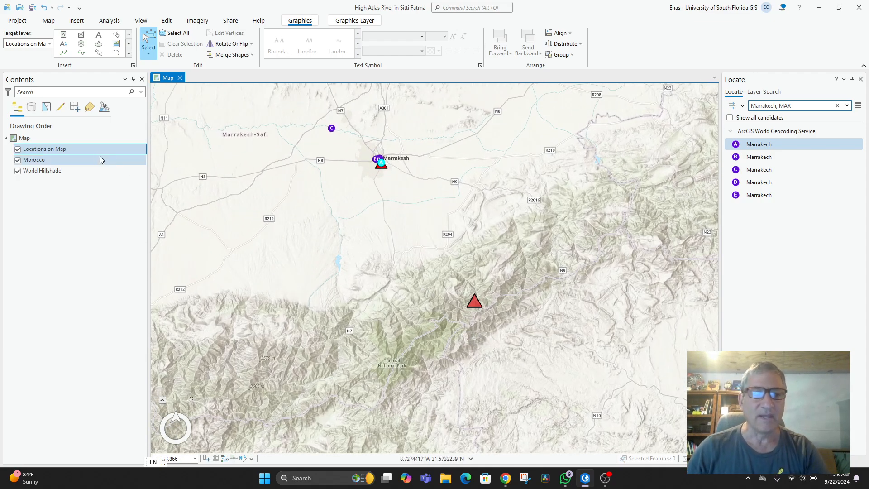
Switch the Morocco layer off and on repeatedly to compare the map with and without it.
left_click(18, 160)
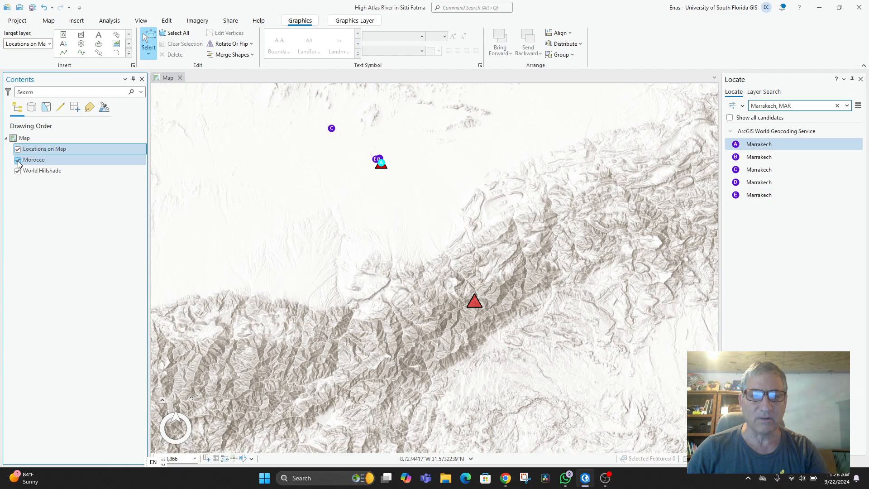
left_click(17, 161)
left_click(18, 161)
left_click(18, 161)
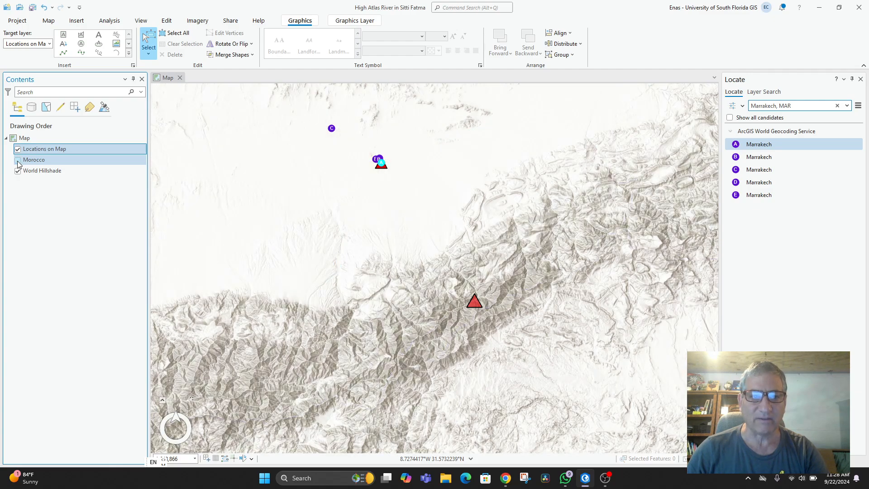
left_click(17, 161)
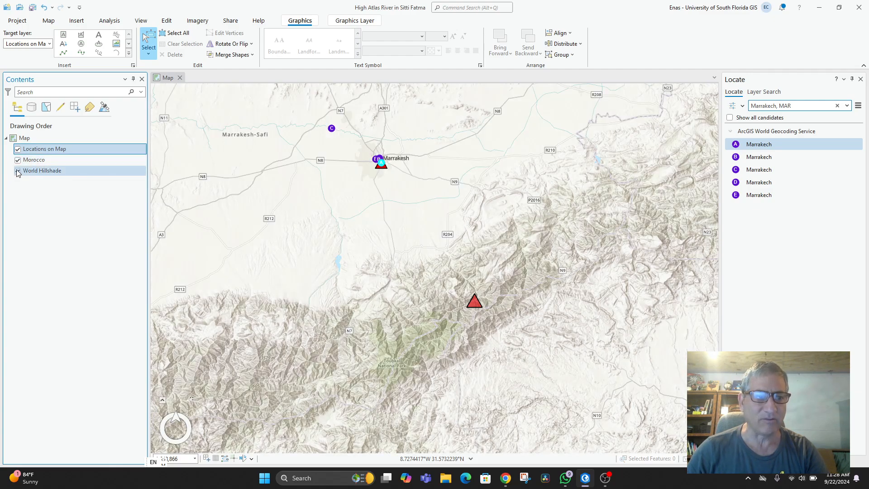
Toggle the World Hillshade layer to compare the terrain shading, leave it on, and hide the Morocco layer.
left_click(18, 171)
left_click(18, 171)
left_click(18, 171)
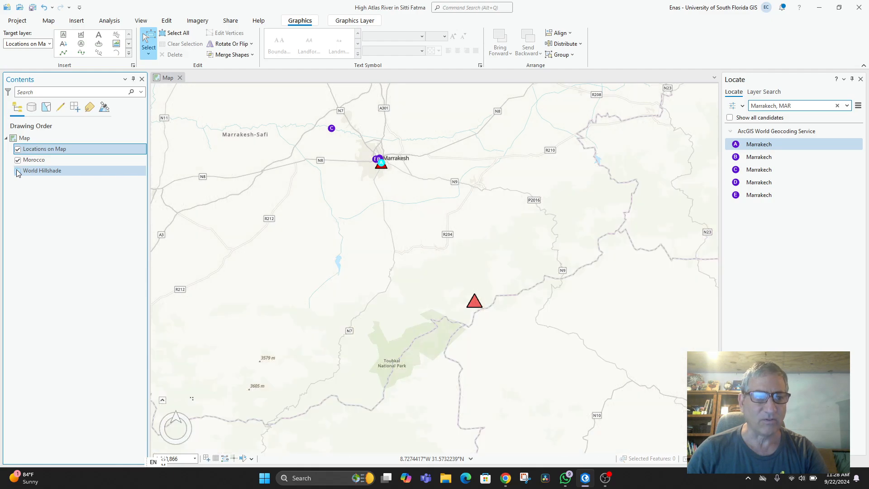
left_click(18, 171)
left_click(18, 160)
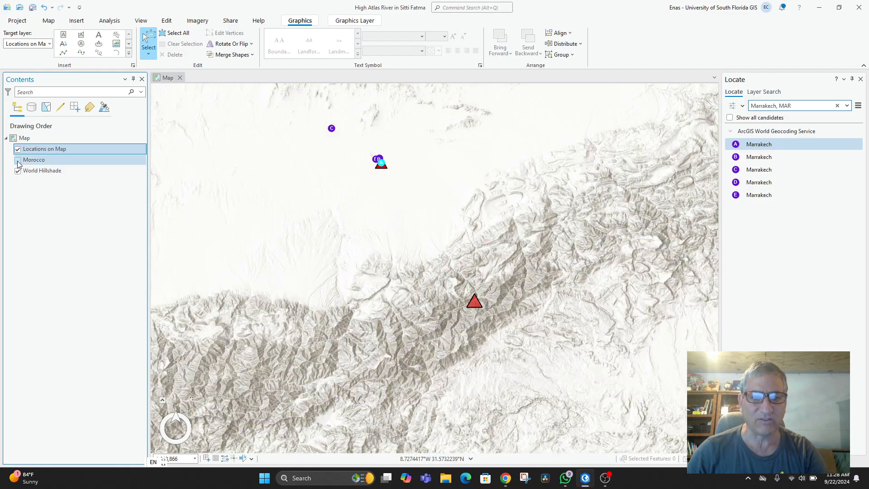
Turn the Morocco layer back on and rename it World Map Layer in its layer properties.
scroll(396, 271, "down", 5)
scroll(396, 271, "down", 3)
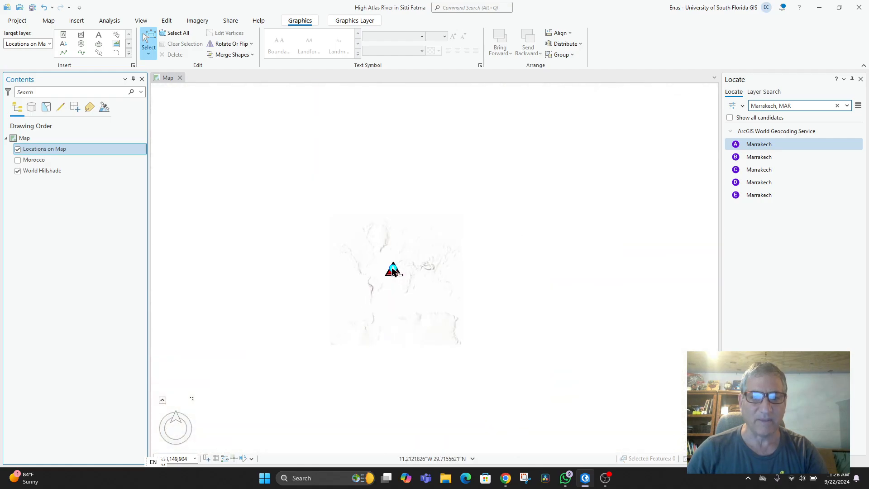
left_click(21, 163)
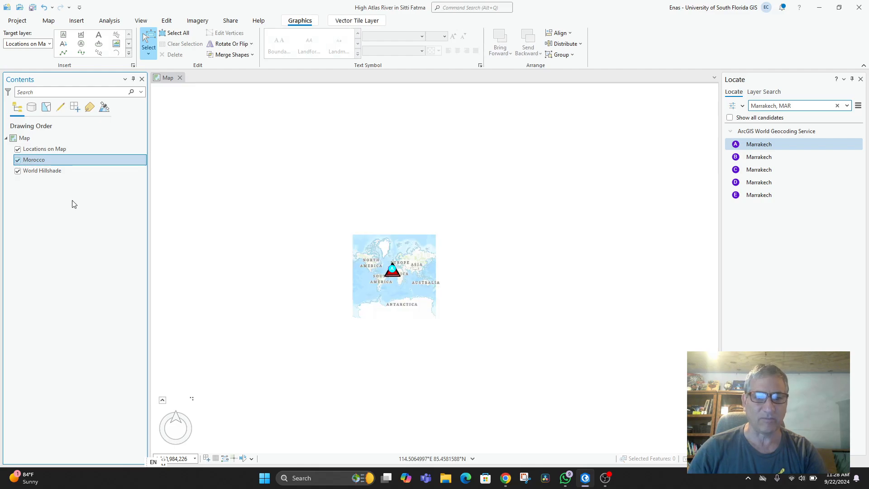
scroll(401, 270, "up", 4)
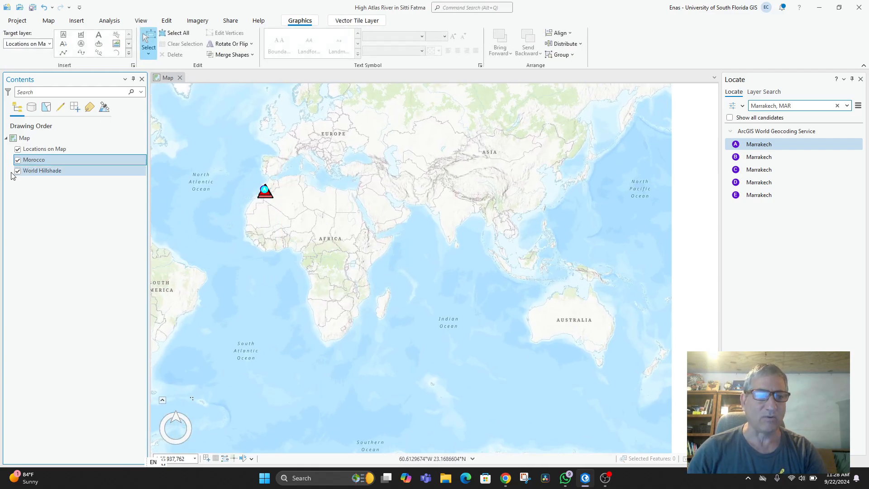
double_click(34, 162)
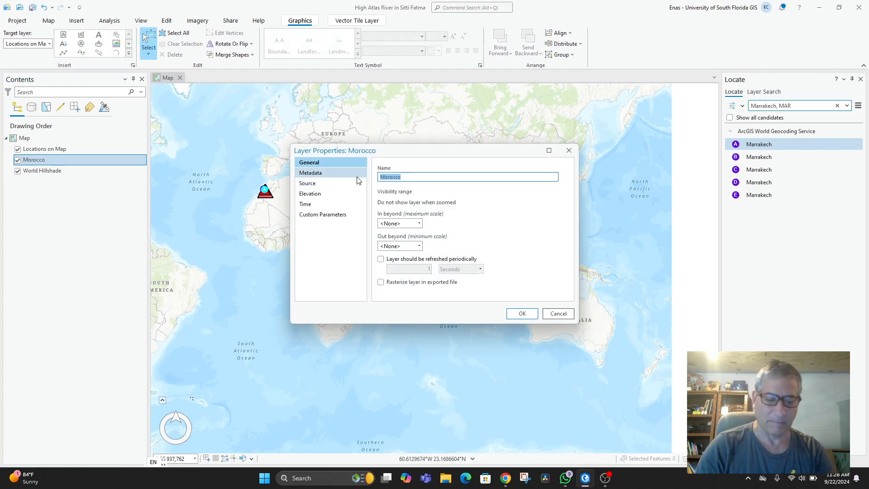
type("Wor")
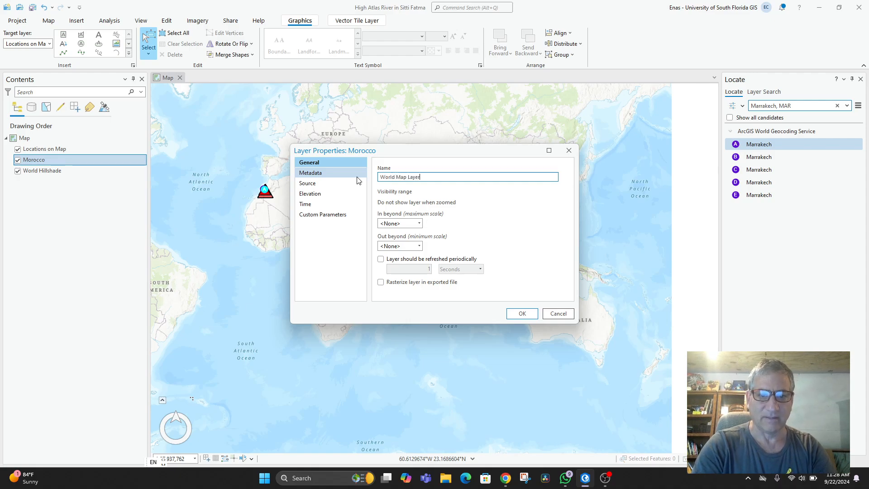
type("ld Map Layer")
key("Return")
Toggle the Locations on Map layer off and on, and examine its triangles at Marrakech and in the High Atlas.
left_click(36, 149)
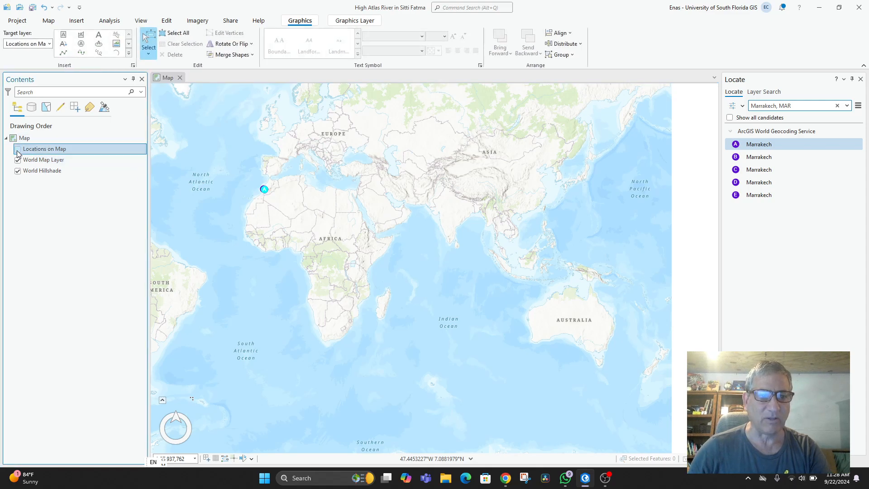
left_click(18, 150)
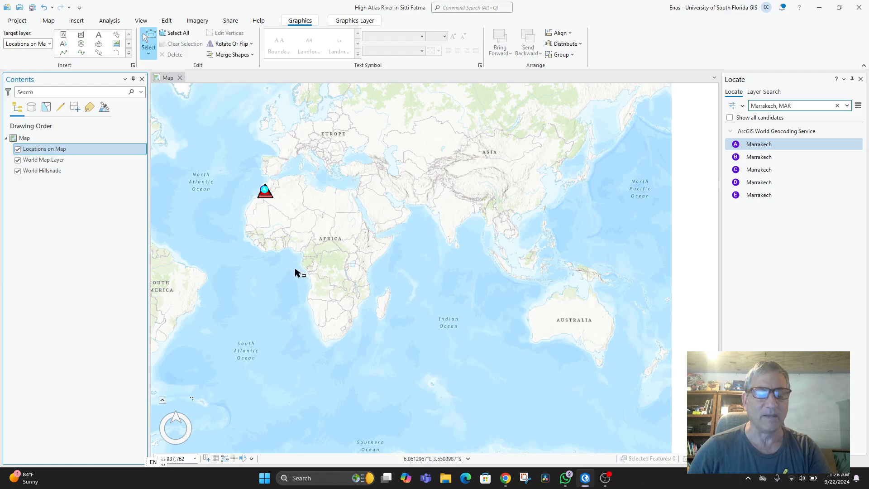
mouse_move(295, 272)
left_mouse_down()
mouse_move(266, 253)
mouse_move(322, 285)
mouse_move(369, 341)
mouse_move(494, 372)
left_mouse_up()
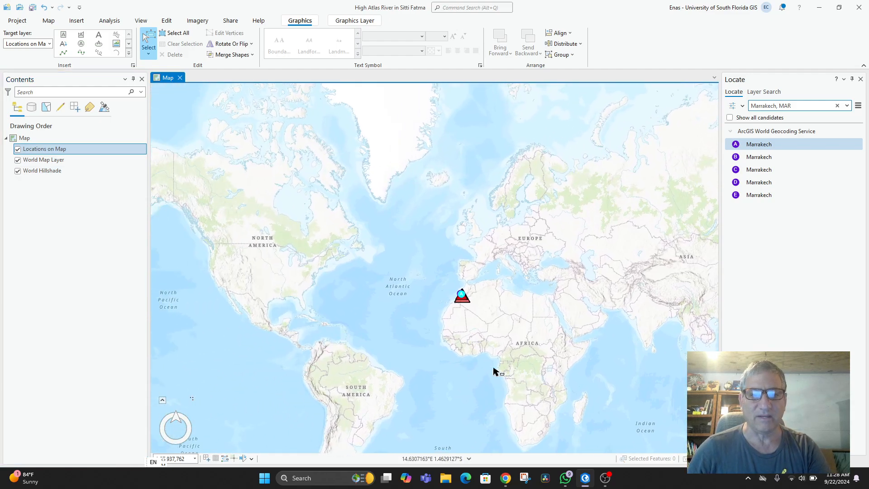
scroll(459, 348, "up", 5)
left_click_drag(546, 164, 495, 410)
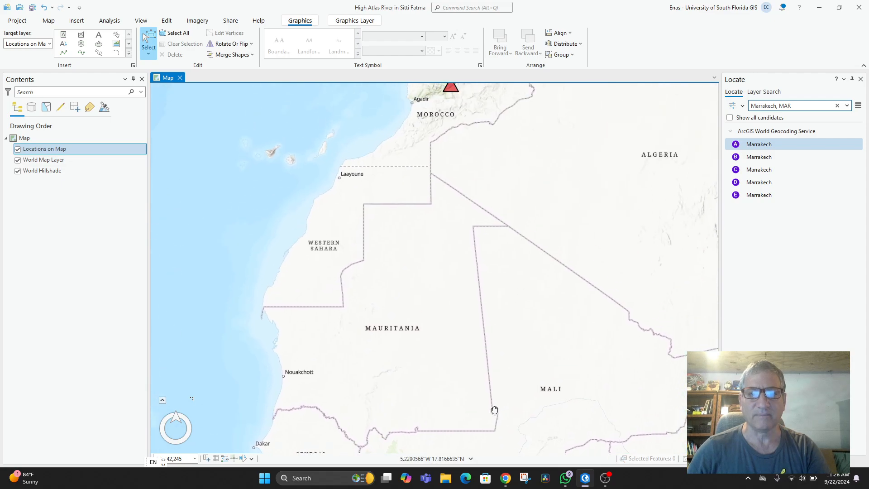
scroll(495, 311, "up", 4)
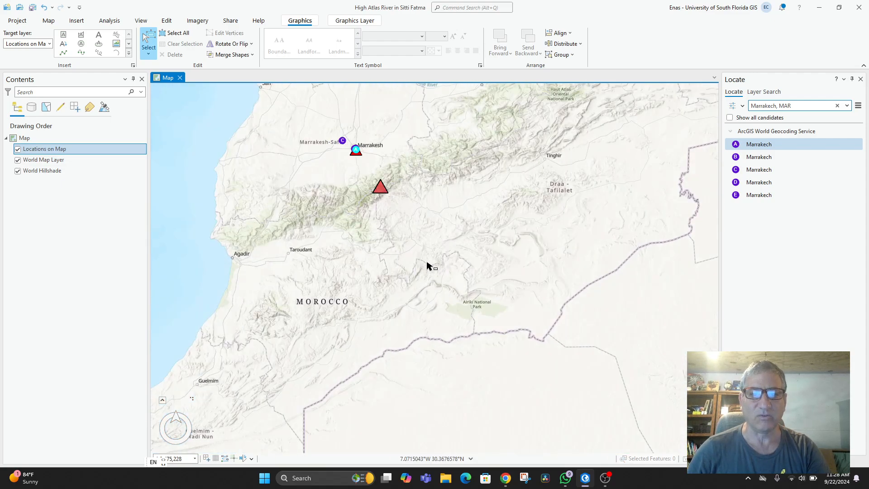
scroll(427, 266, "up", 2)
left_click_drag(386, 231, 507, 405)
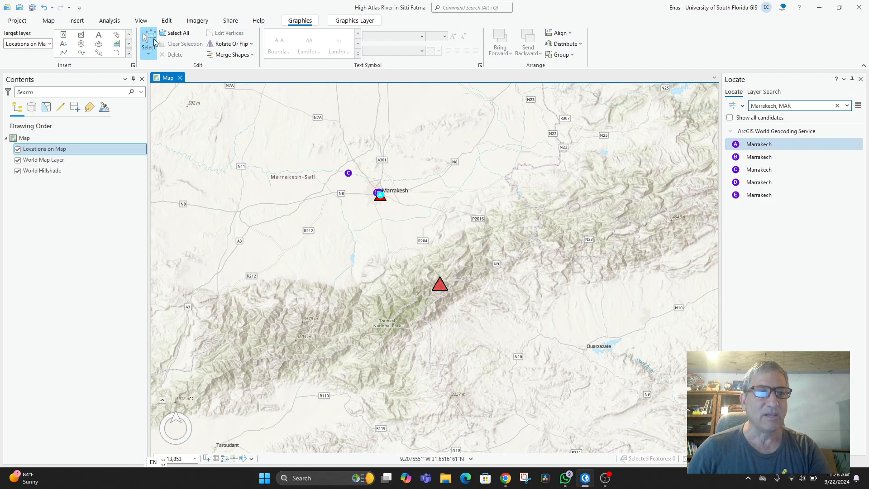
Switch the basemap to Imagery Hybrid and inspect Morocco at wider and closer scales.
left_click(49, 21)
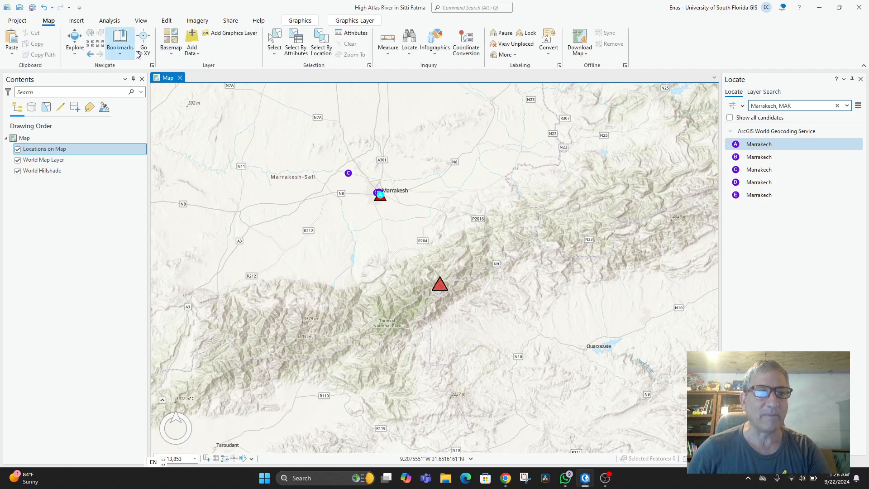
left_click(172, 53)
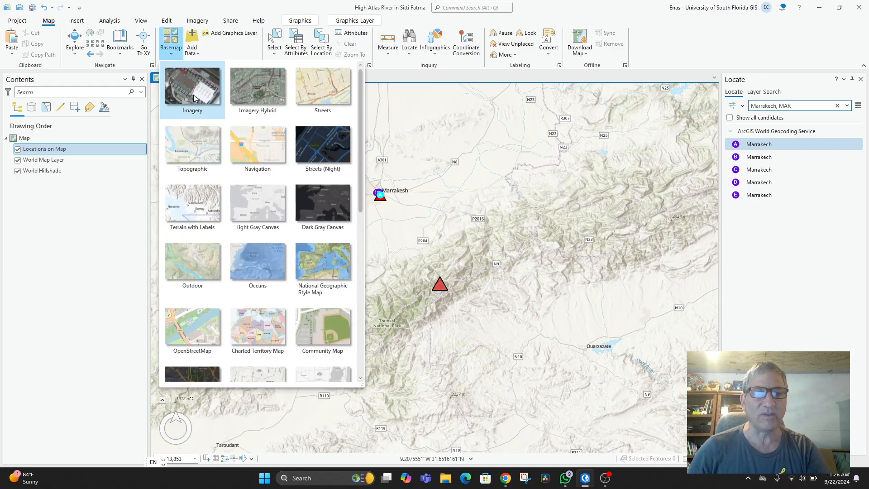
left_click(255, 95)
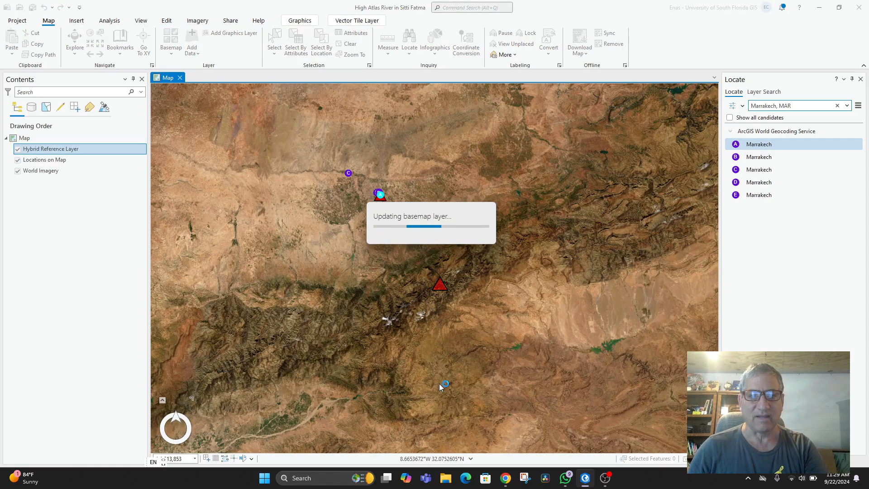
scroll(479, 340, "down", 4)
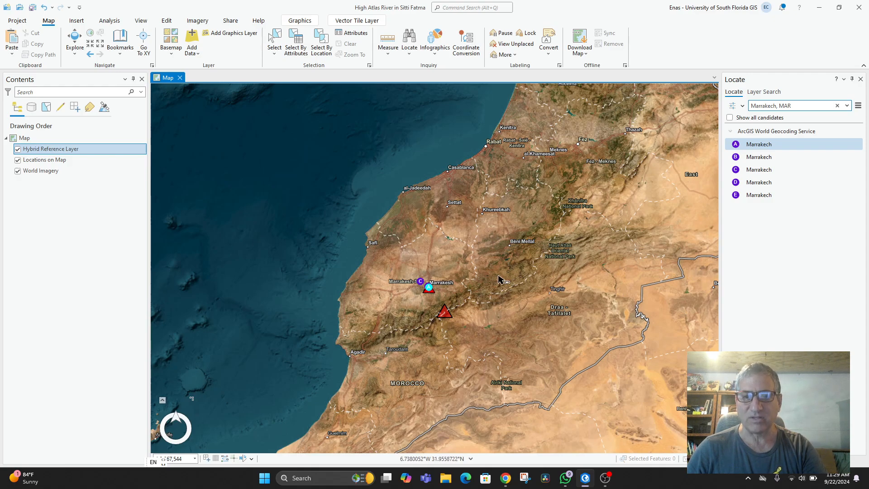
scroll(505, 356, "up", 4)
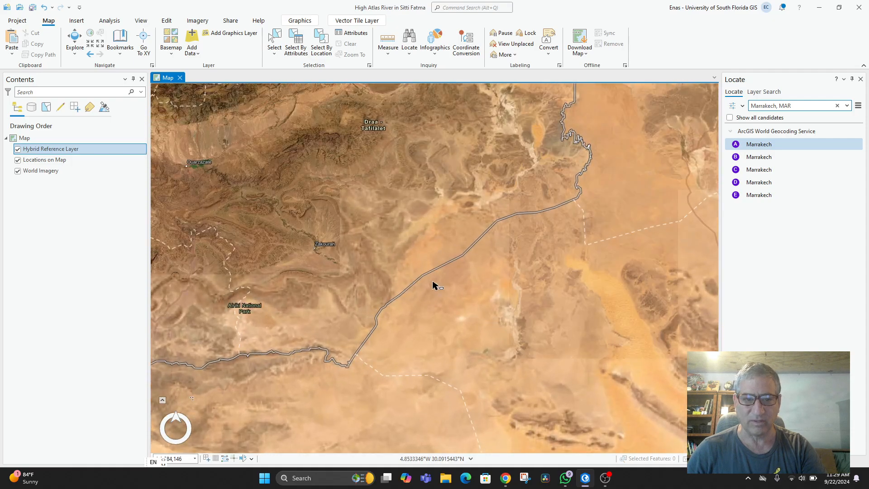
left_click_drag(396, 287, 617, 389)
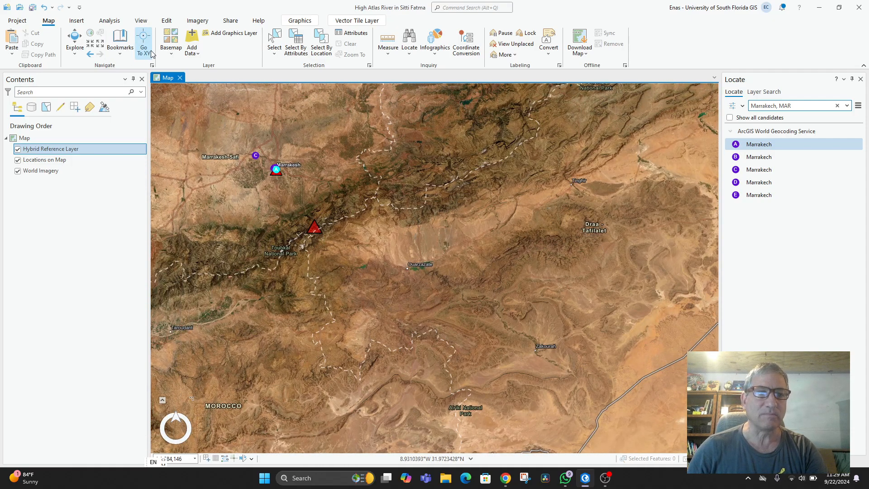
Try the Imagery basemap and the National Geographic Style Map basemap on the Morocco view.
left_click(171, 39)
left_click(185, 93)
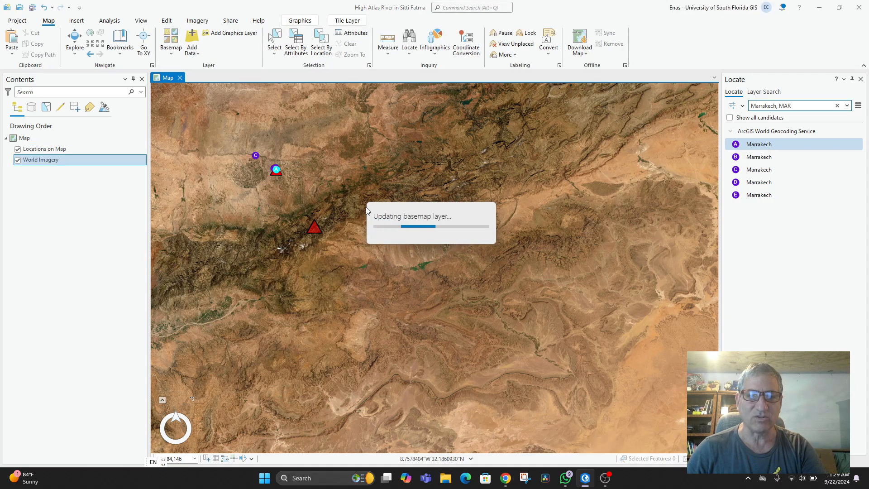
left_click(172, 43)
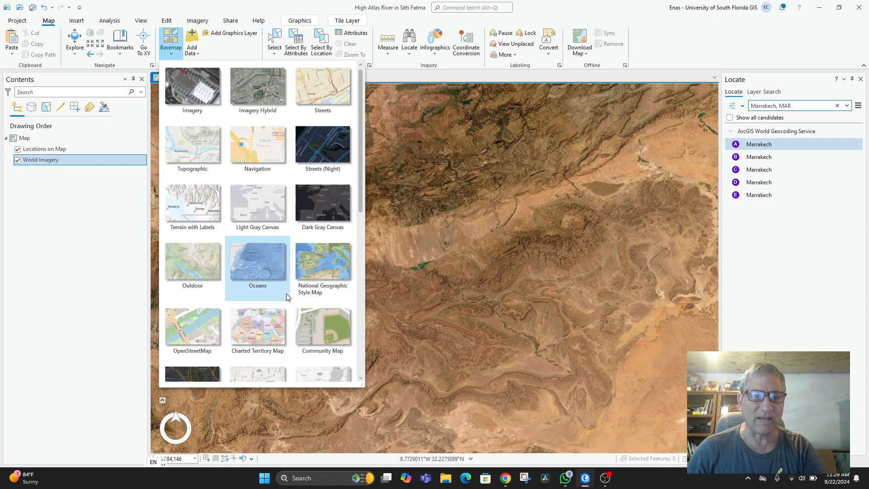
left_click(306, 271)
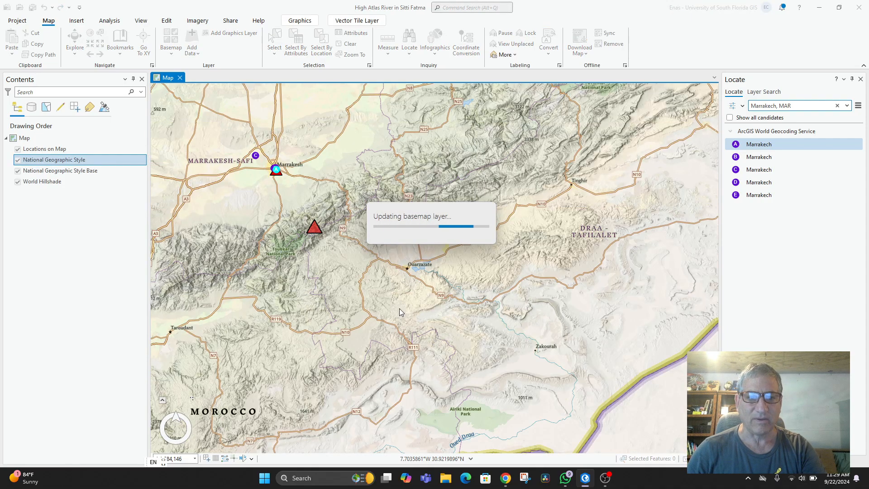
scroll(342, 305, "down", 2)
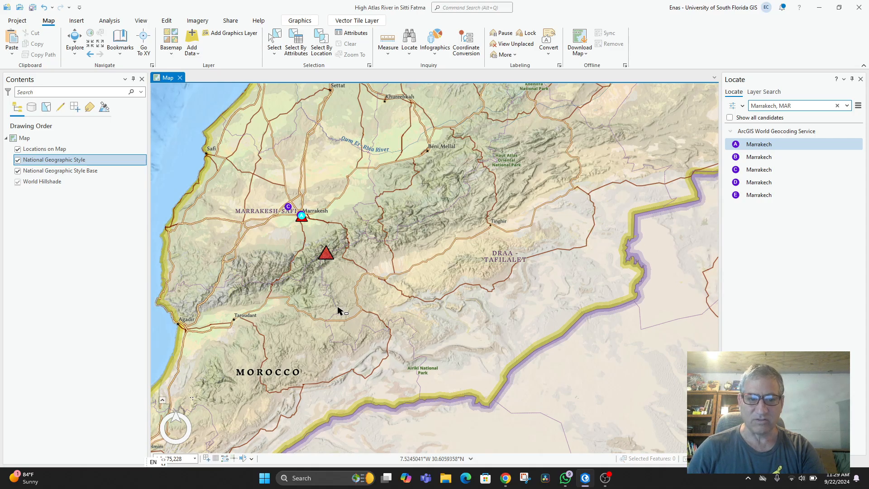
scroll(342, 306, "up", 2)
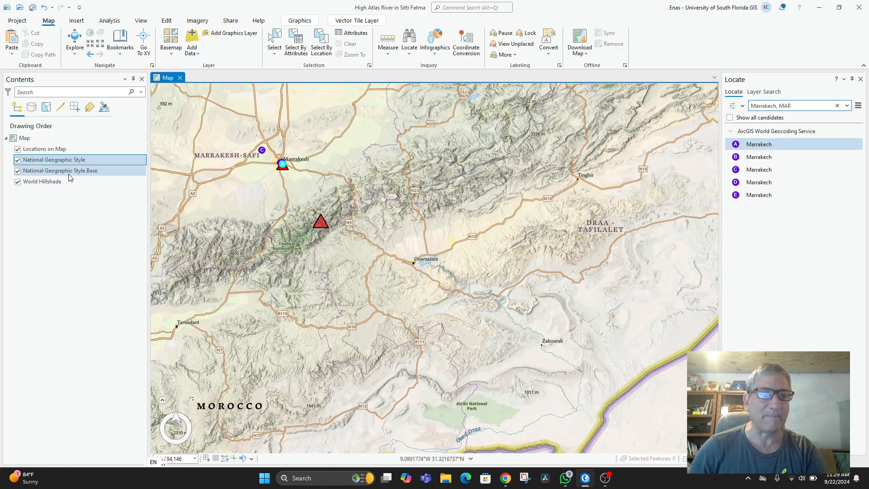
left_click(33, 226)
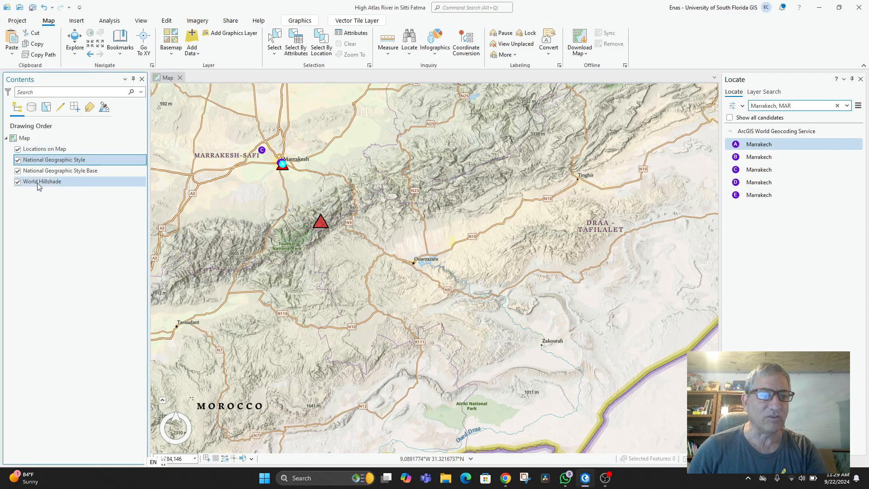
Compare the Imagery Hybrid basemap with the National Geographic Style Map around Marrakech and the coast.
left_click(171, 41)
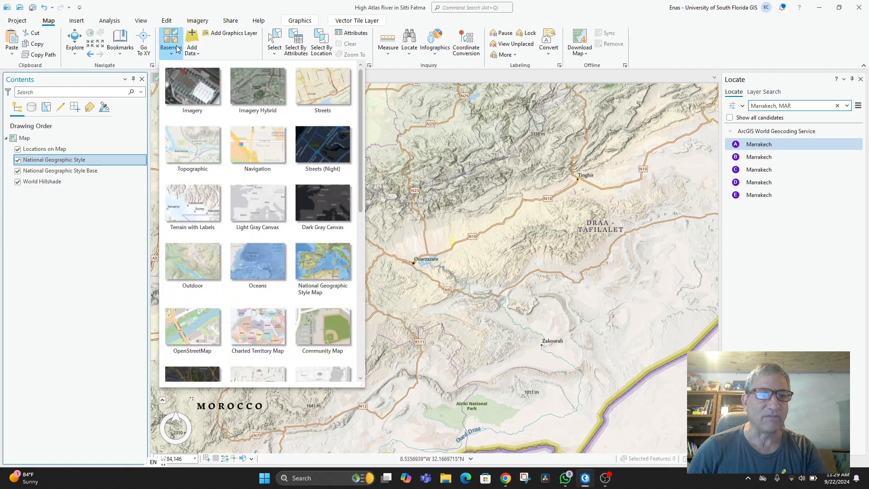
left_click(253, 99)
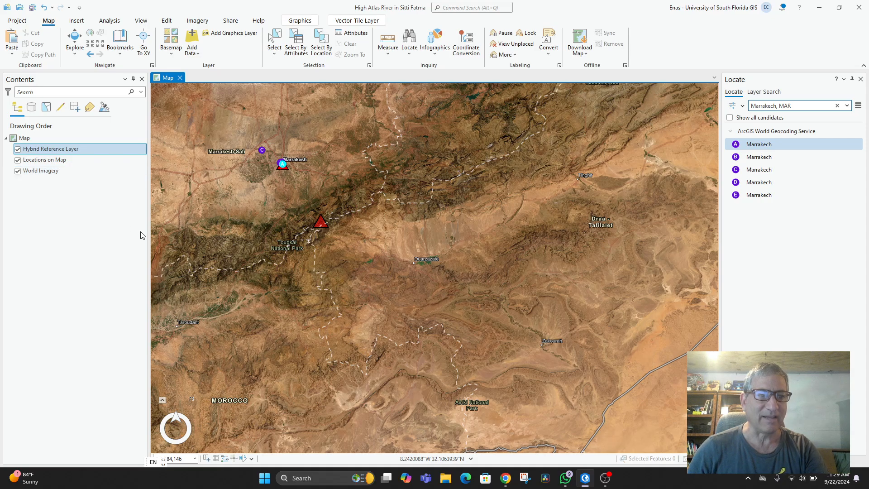
left_click(171, 43)
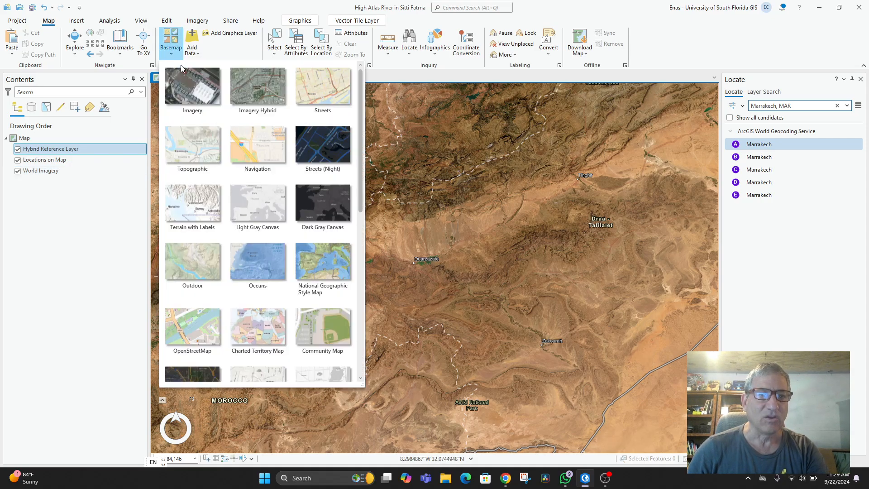
left_click(323, 267)
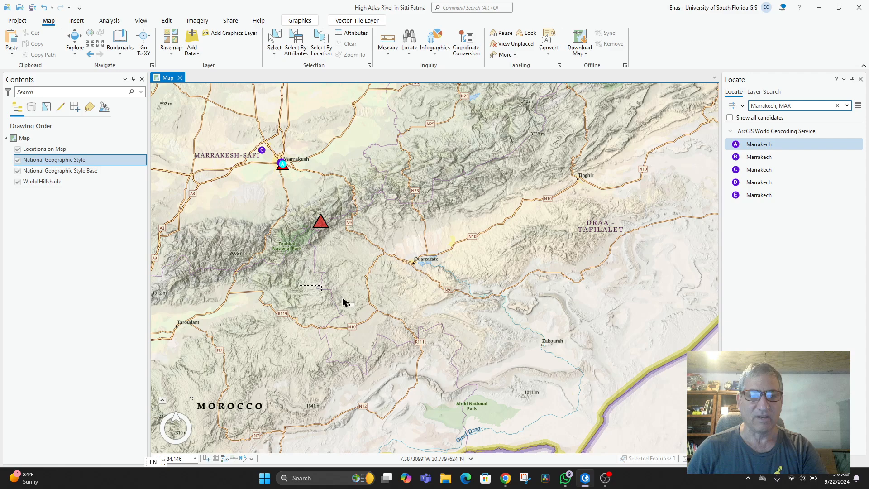
left_click_drag(159, 218, 288, 279)
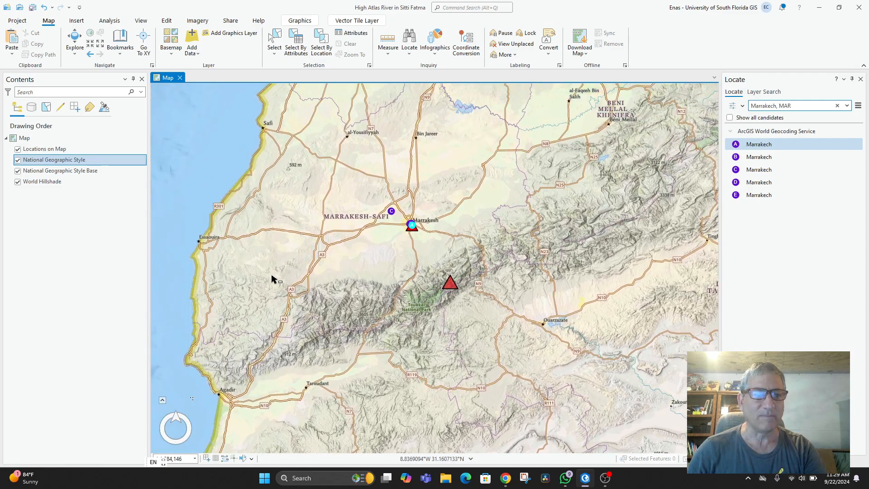
left_click(47, 162)
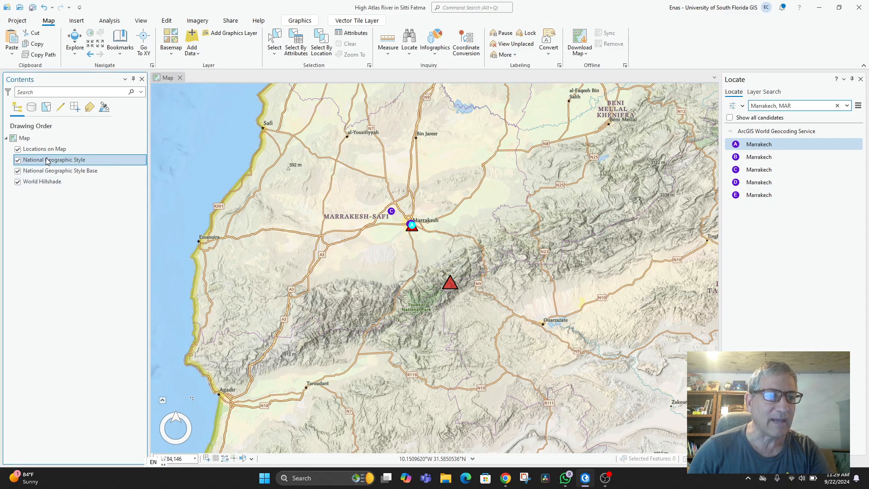
right_click(47, 162)
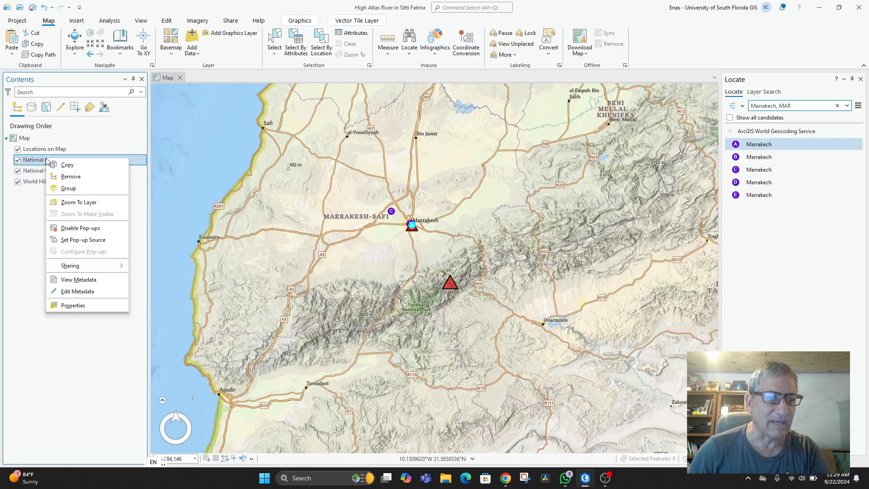
left_click(80, 373)
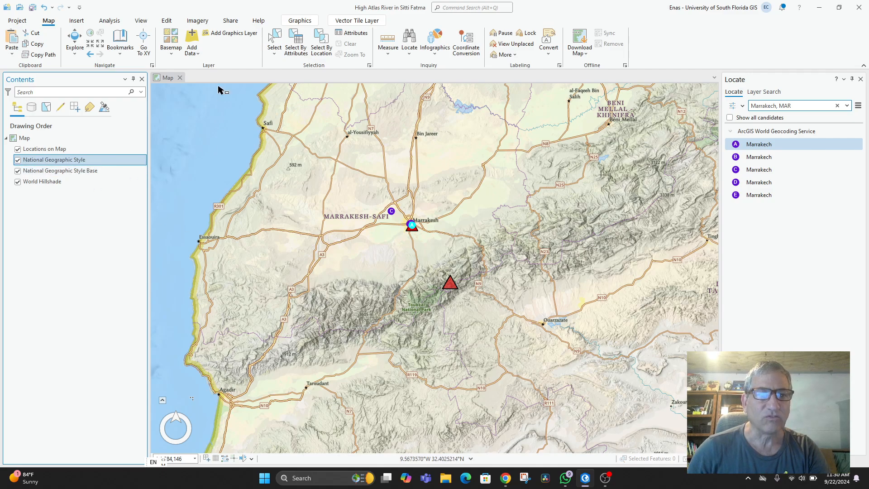
Set the basemap to Imagery and frame the Marrakech and Sitti Fatimah triangles together in the map.
left_click(175, 50)
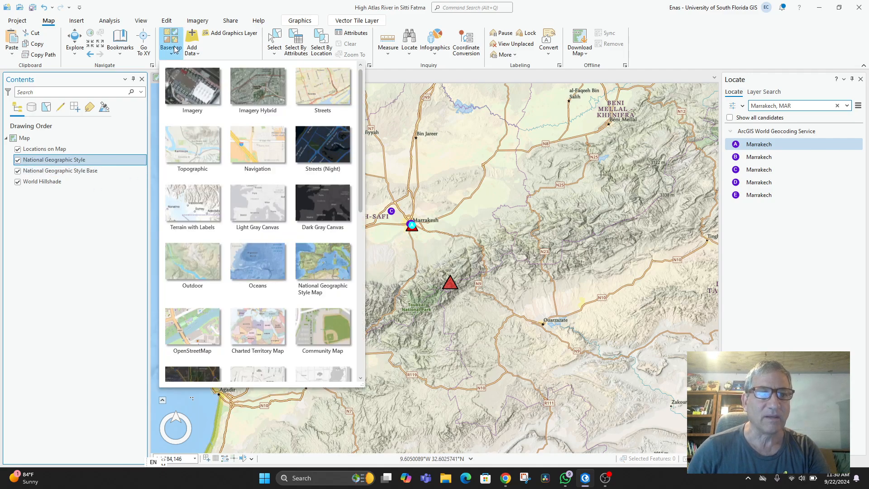
left_click(191, 98)
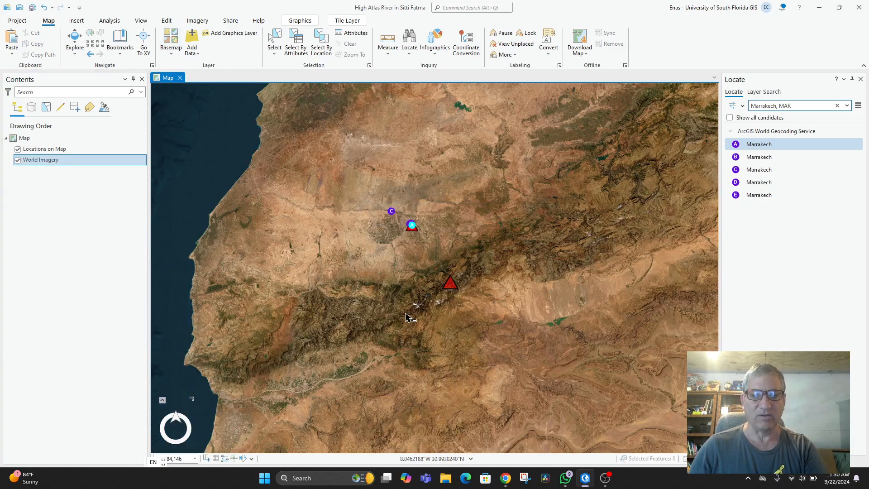
scroll(340, 290, "up", 3)
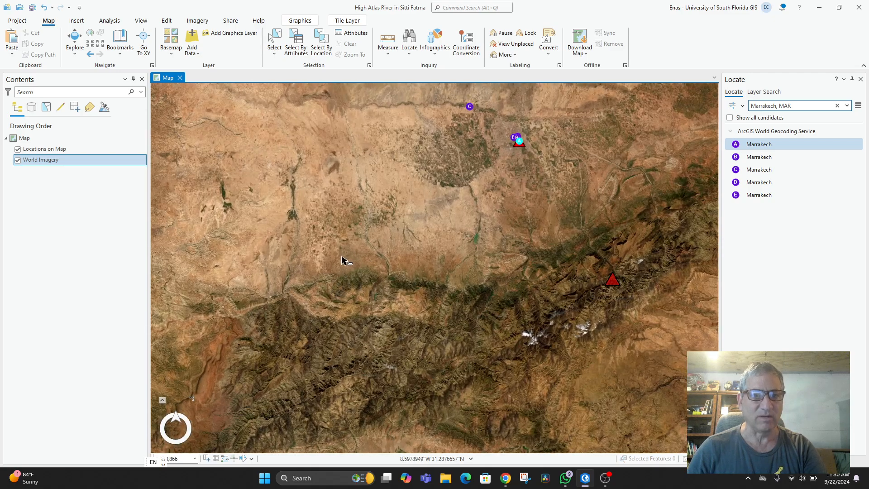
left_click_drag(439, 262, 378, 345)
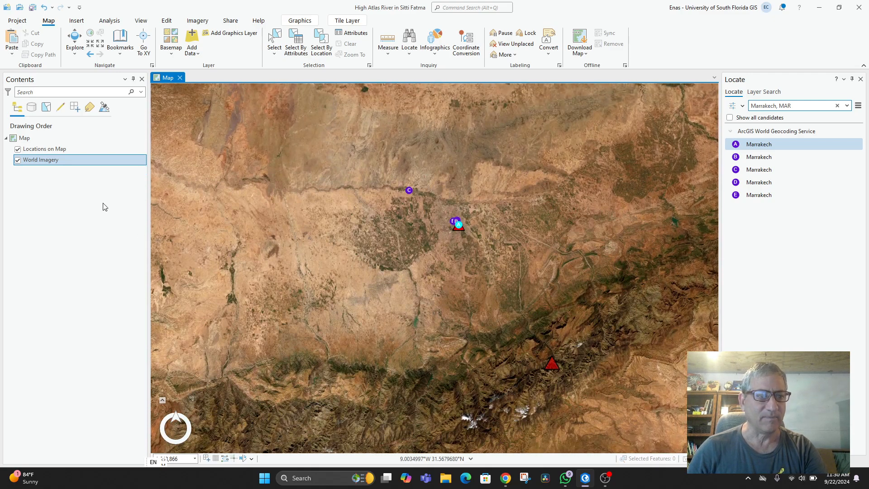
Examine the river valley and buildings around the Sitti Fatma triangle at close range on the imagery.
left_click(28, 138)
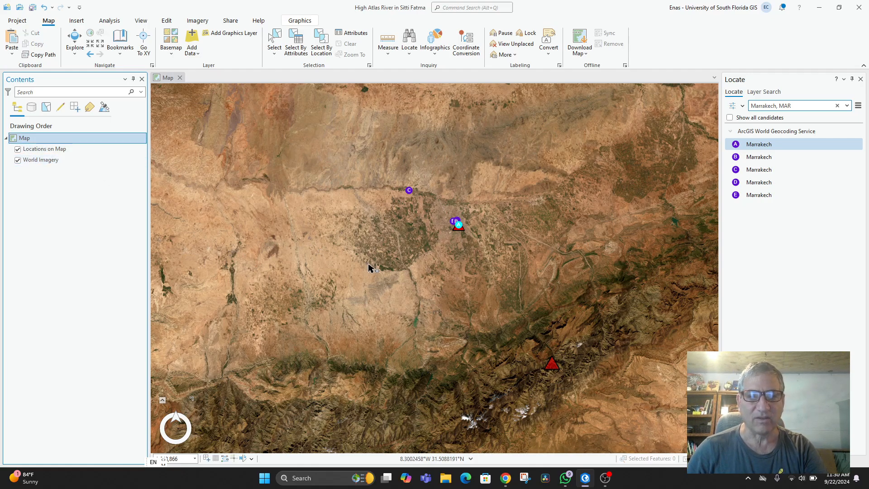
left_click_drag(475, 402, 287, 348)
scroll(395, 298, "up", 4)
left_click_drag(444, 313, 342, 347)
scroll(441, 326, "up", 4)
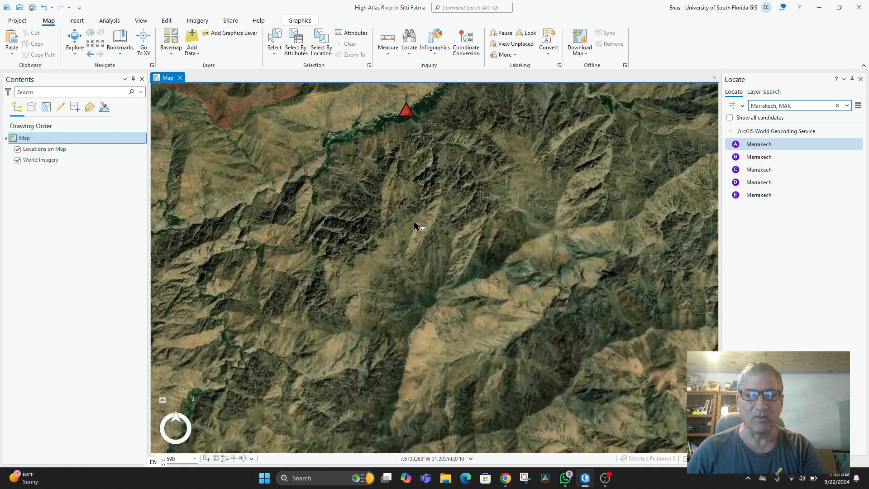
left_click_drag(431, 248, 466, 391)
scroll(440, 272, "up", 3)
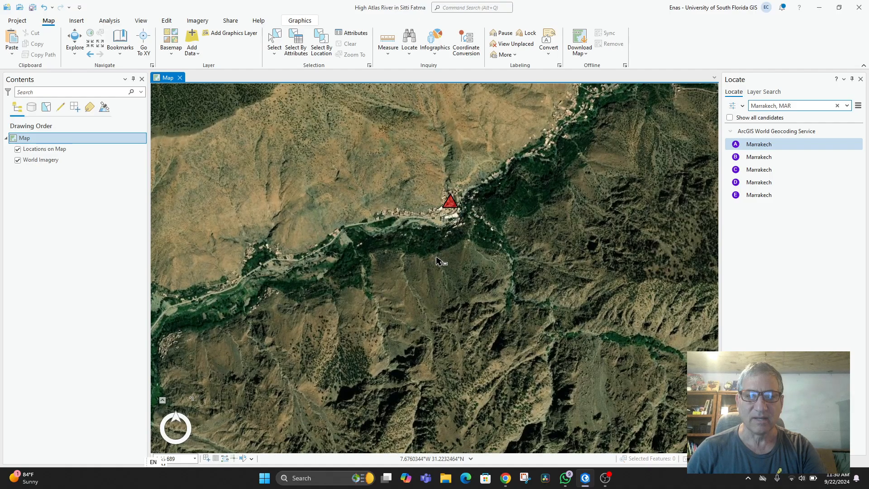
scroll(436, 259, "up", 2)
scroll(440, 281, "up", 2)
left_click_drag(404, 252, 442, 351)
scroll(443, 318, "up", 2)
scroll(446, 316, "down", 2)
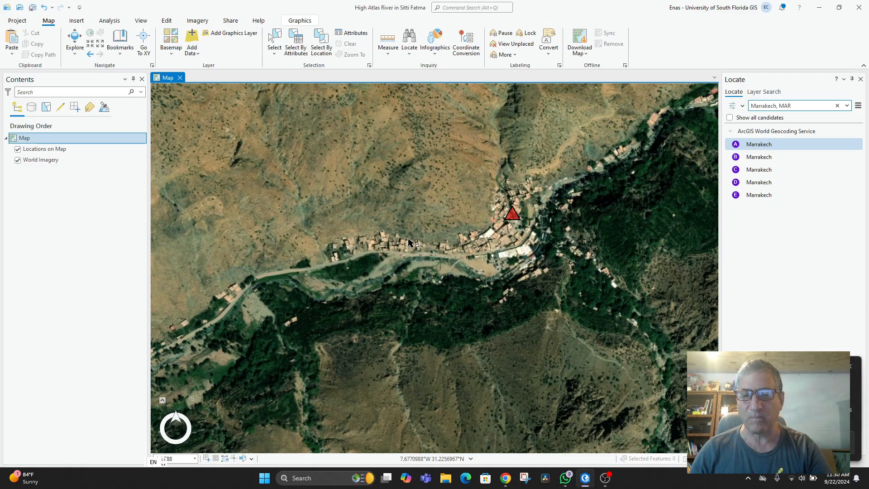
left_click(851, 368)
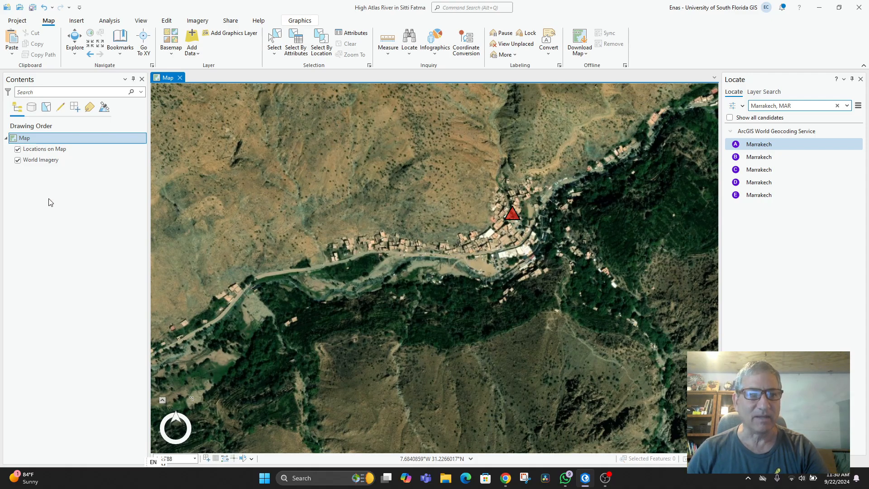
Search the Living Atlas for Morocco and add the Morocco Region Boundaries layer to the map.
left_click(196, 55)
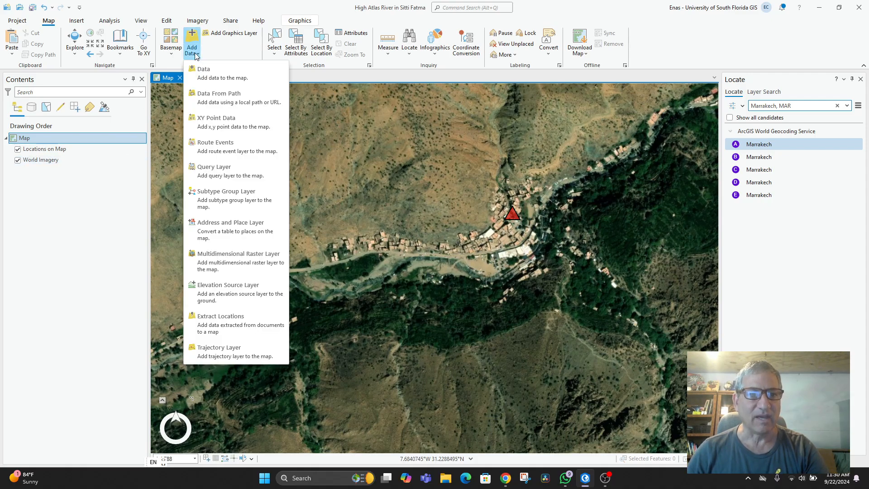
left_click(210, 76)
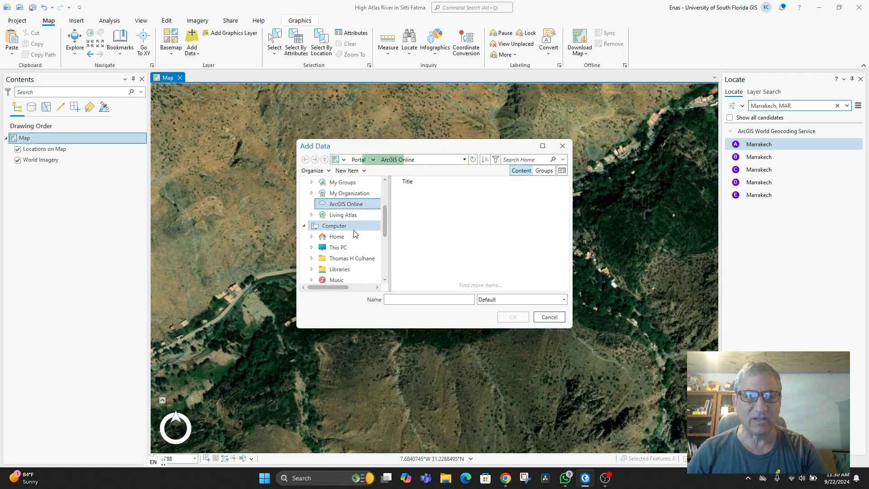
left_click(338, 216)
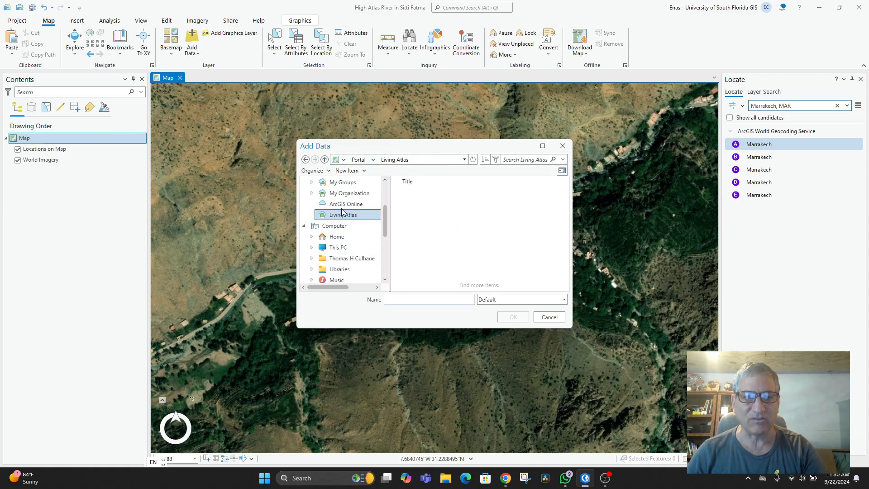
left_click(526, 162)
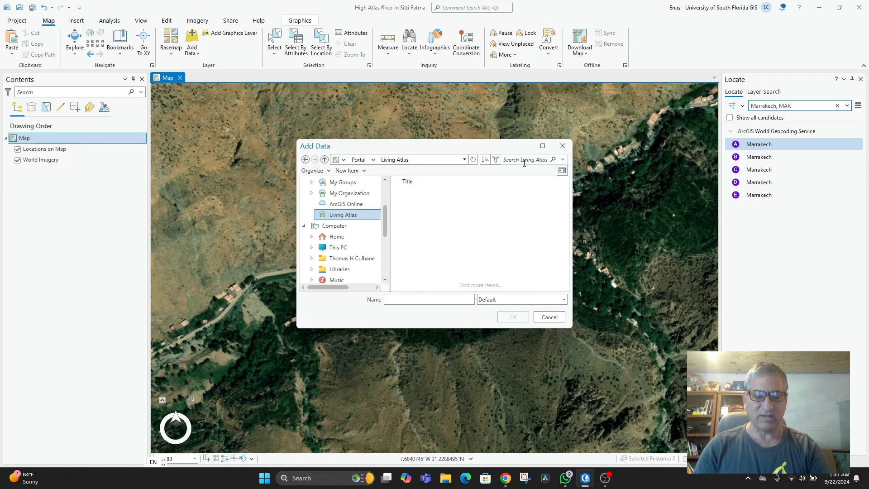
type("Morocco")
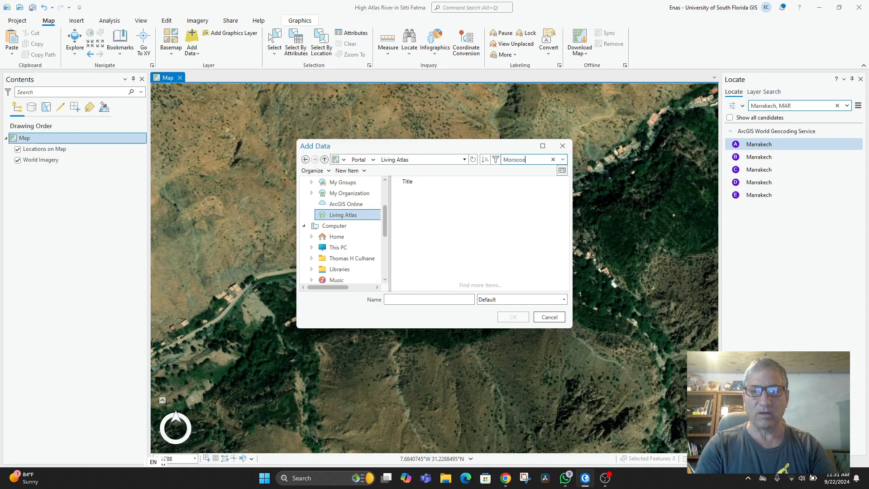
key("Return")
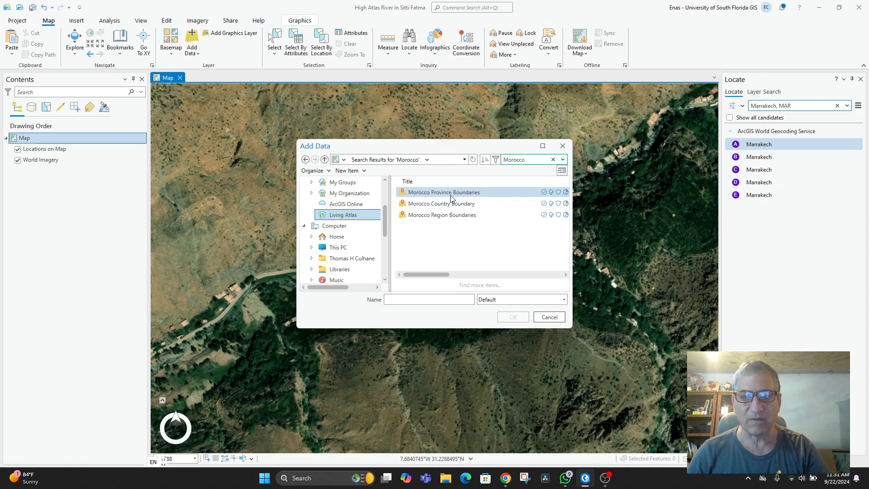
left_click(440, 216)
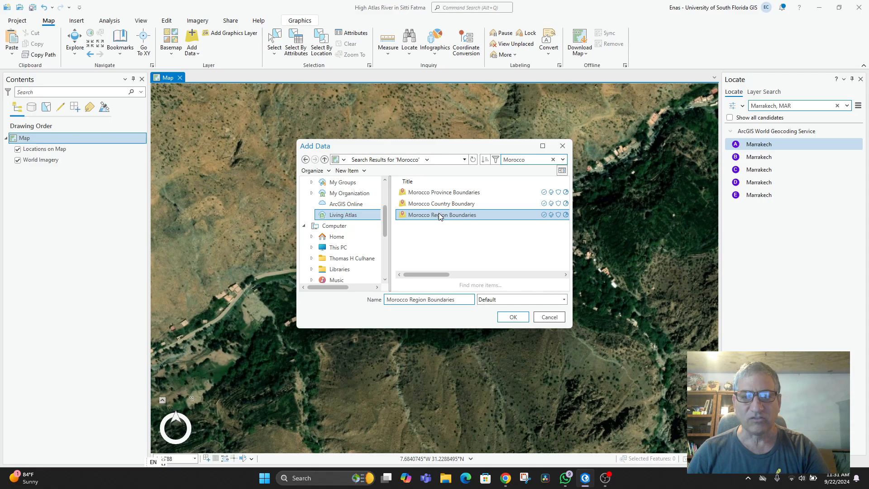
left_click(513, 316)
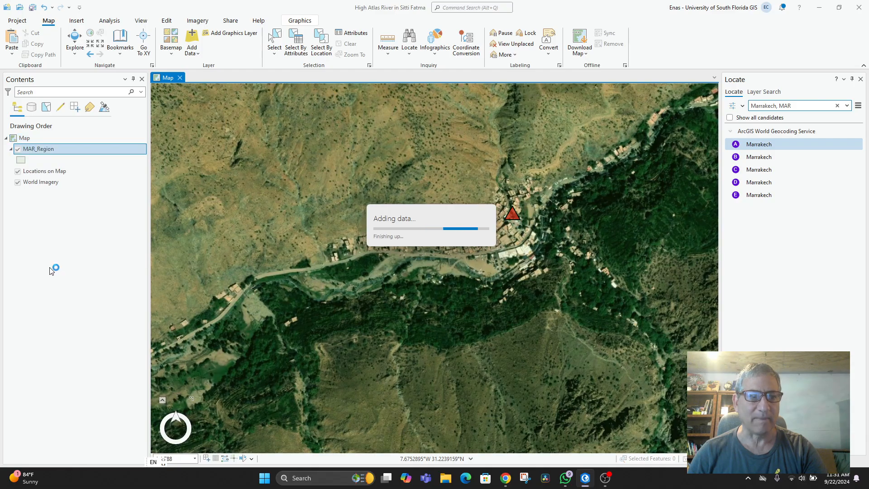
Give the MAR_Region polygons the thicker black outline symbol from ArcGIS 2D and show the boundaries across all of Morocco.
scroll(508, 260, "down", 5)
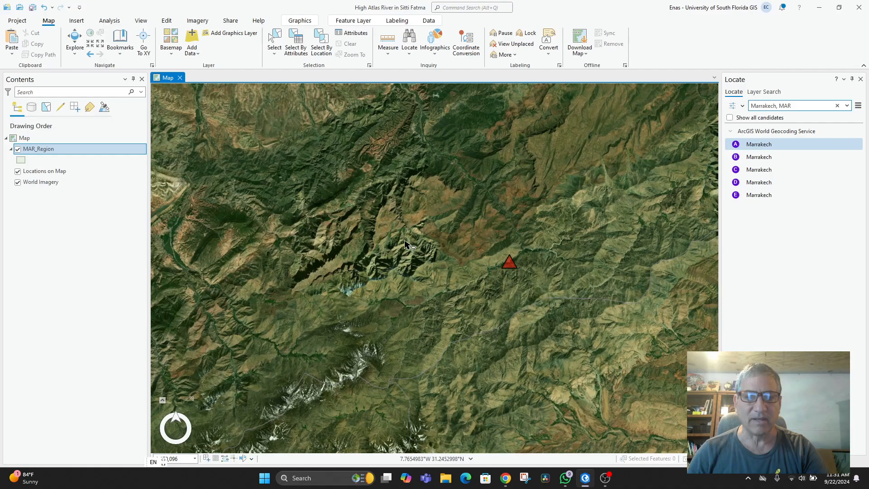
scroll(404, 244, "down", 3)
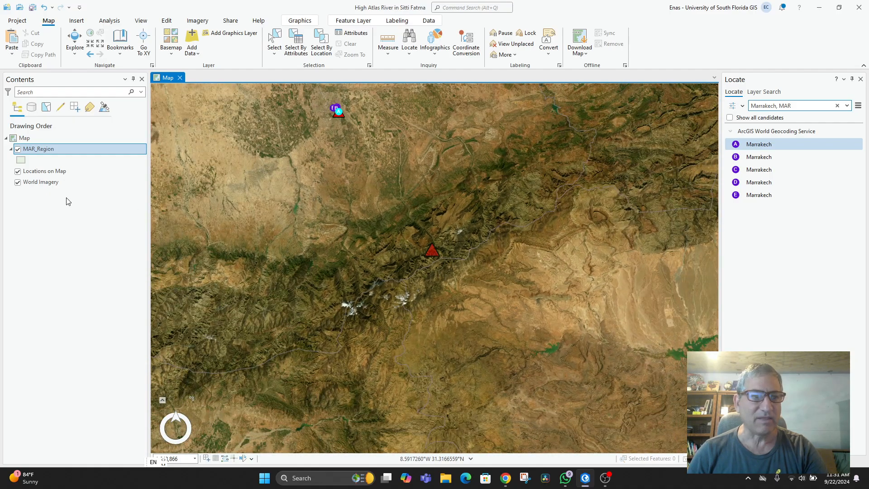
left_click(24, 162)
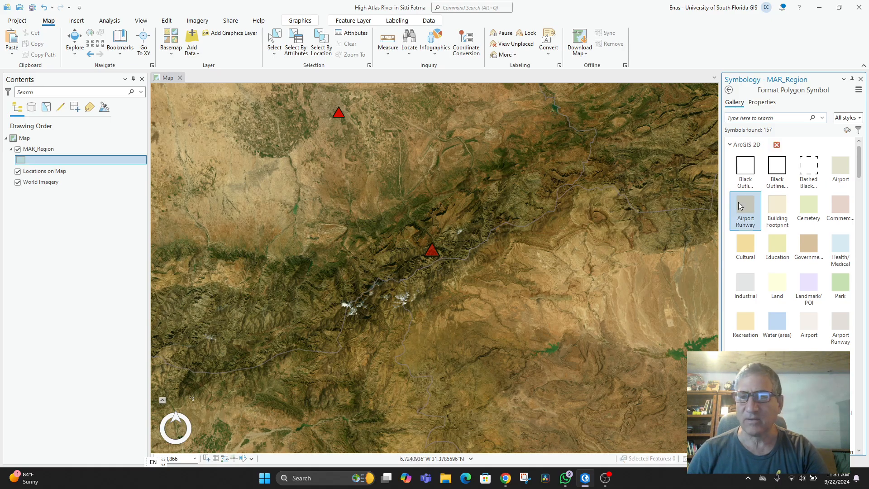
left_click(776, 175)
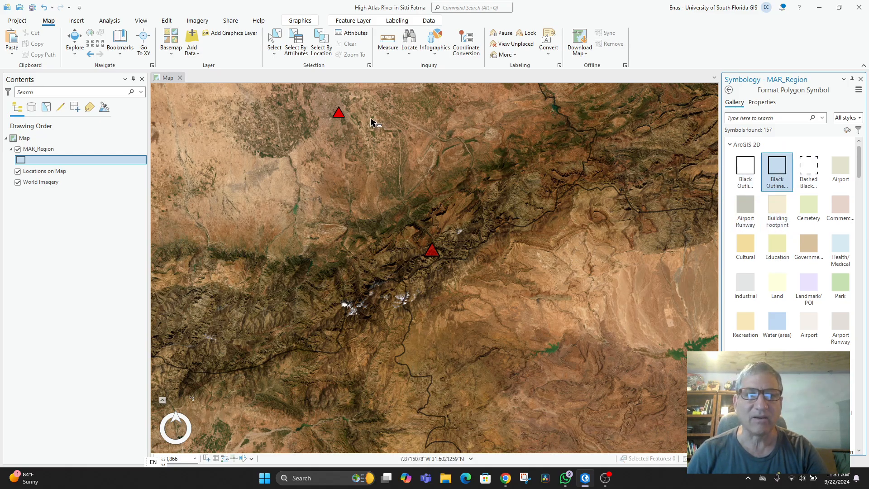
scroll(505, 253, "down", 4)
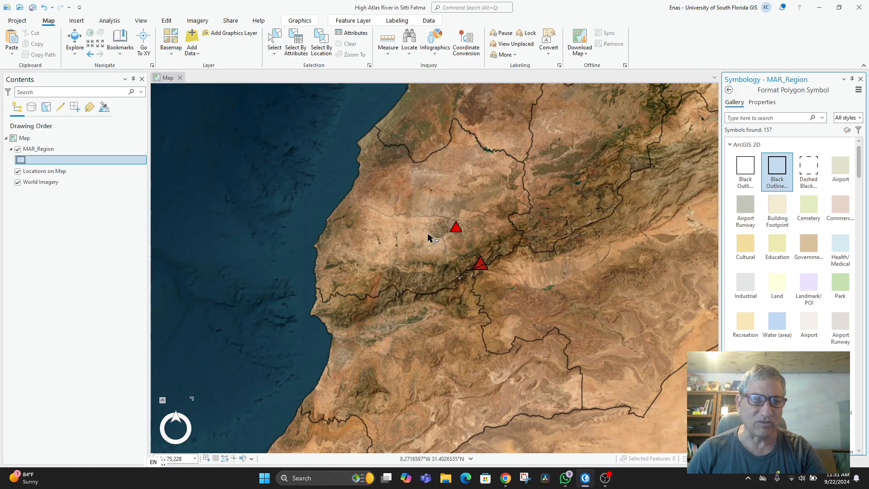
scroll(547, 256, "down", 3)
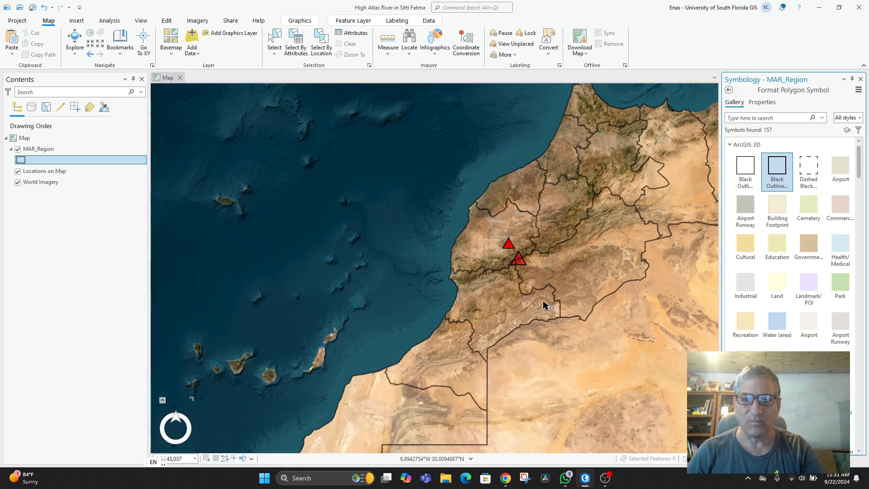
Try the Imagery Hybrid basemap with the region boundaries and return to the Imagery basemap.
left_click(171, 49)
left_click(262, 80)
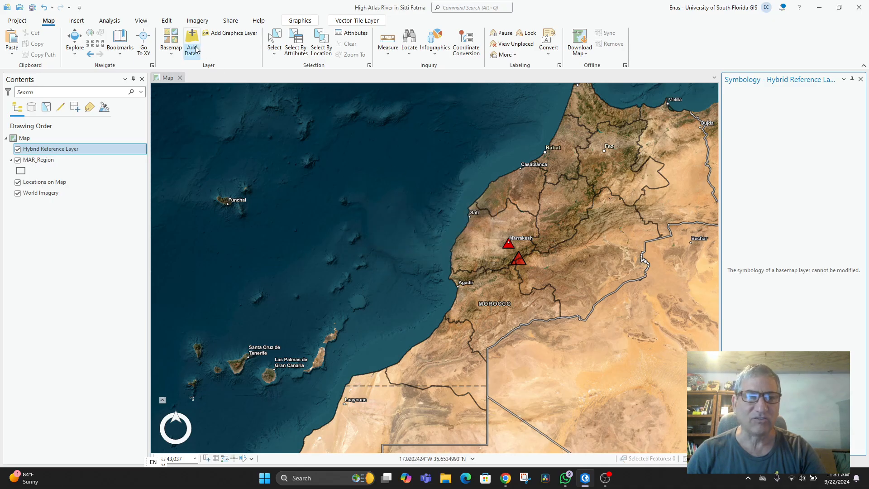
left_click(171, 46)
left_click(190, 83)
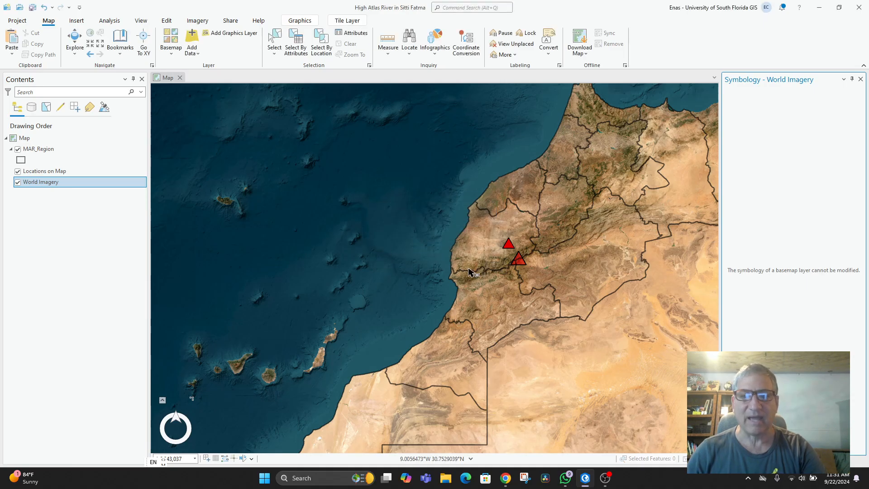
Try the stepped polygon as the MAR_Region symbol's legend patch shape, and change it to the rounded rectangle.
scroll(523, 275, "up", 6)
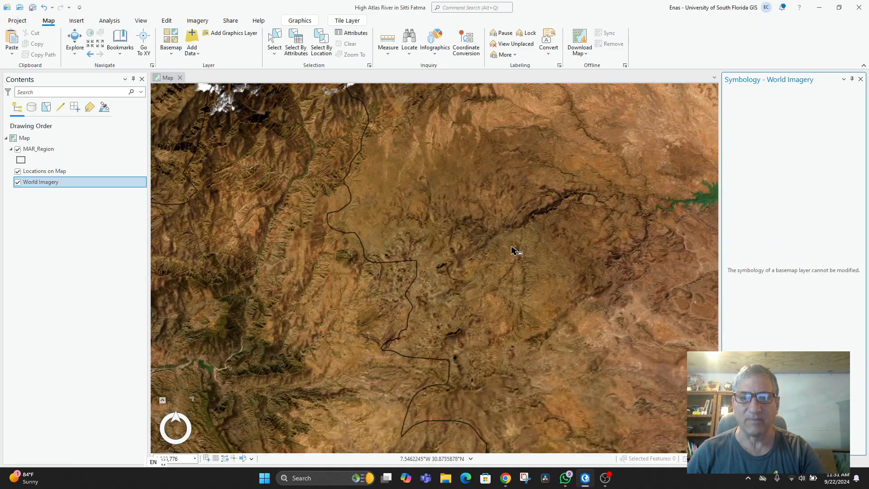
left_click_drag(510, 245, 589, 352)
left_click_drag(494, 205, 622, 460)
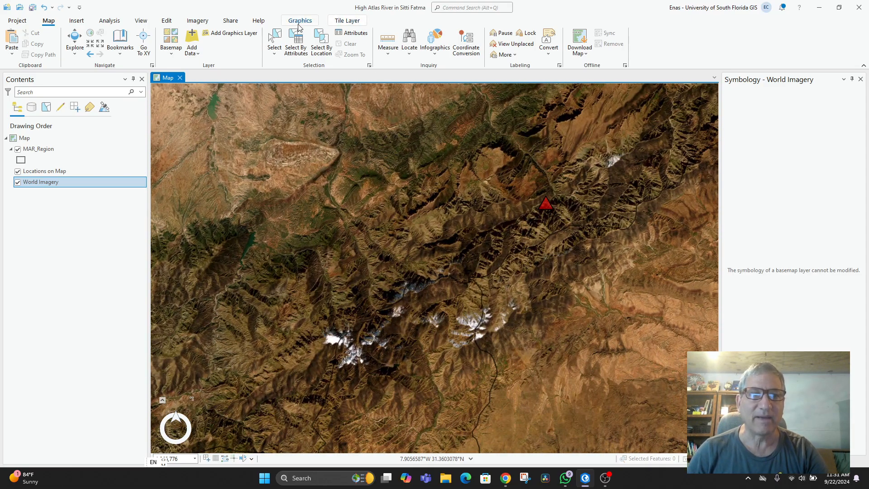
left_click(299, 21)
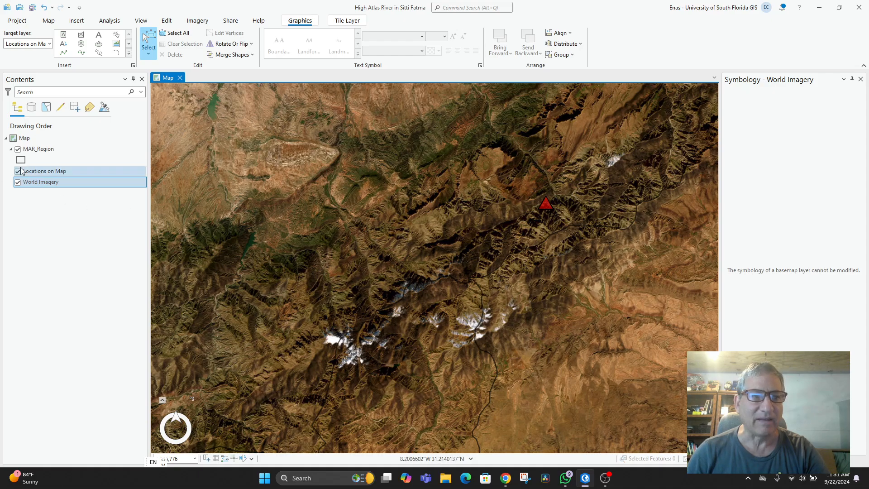
left_click(33, 162)
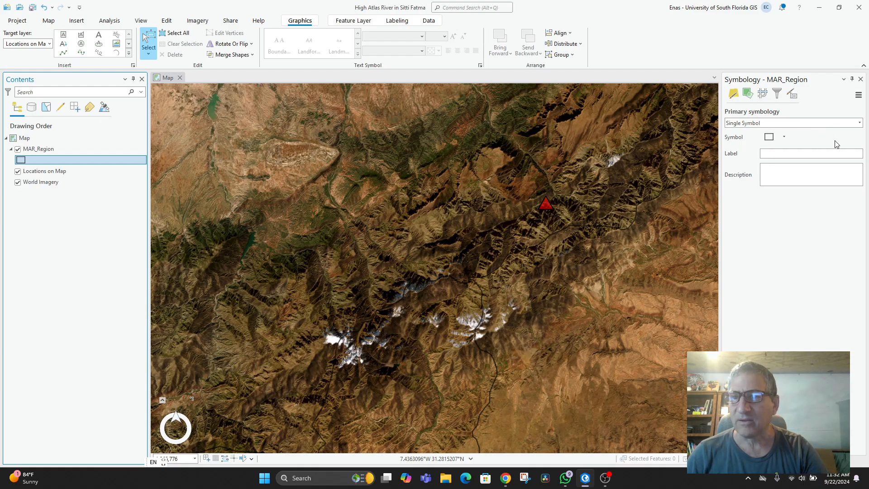
left_click(783, 138)
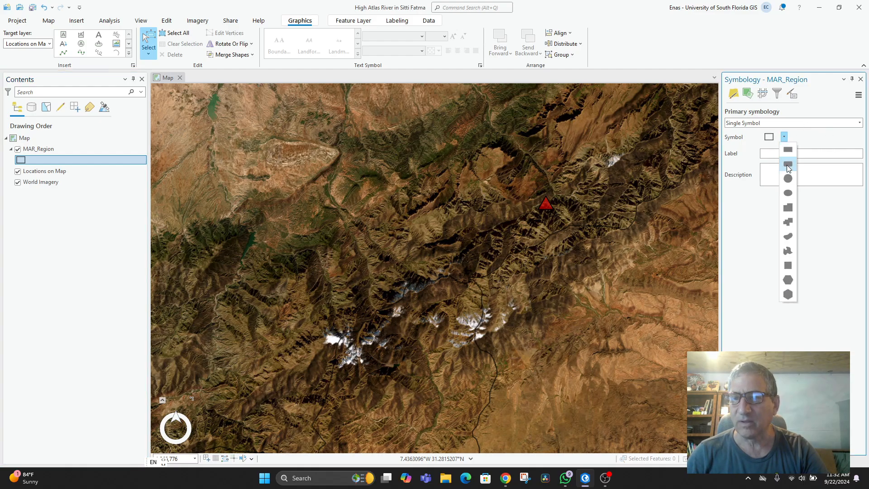
left_click(789, 208)
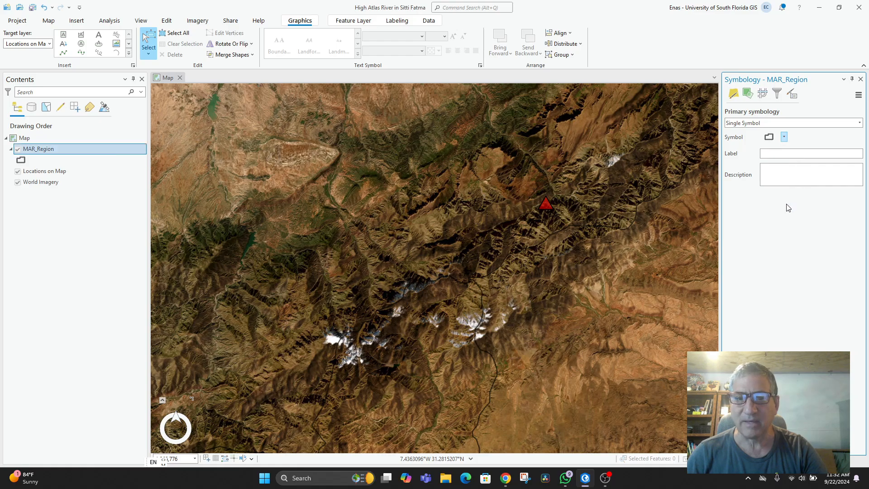
left_click(785, 136)
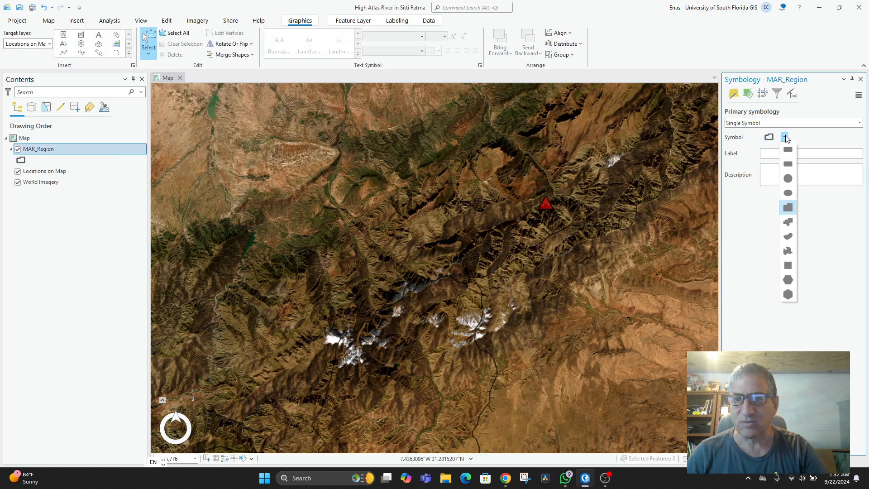
left_click(788, 163)
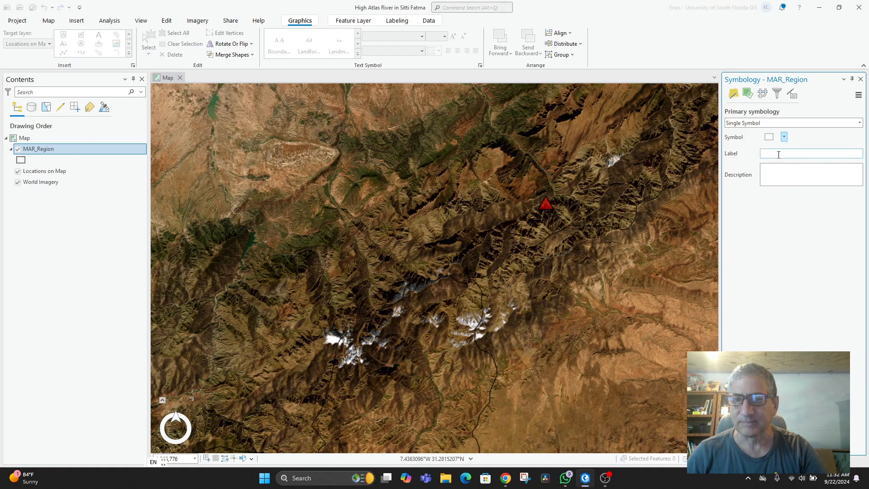
Browse the ArcGIS Colors style from the MAR_Region symbol gallery, inspect Mars Red, and return to the map.
left_click(770, 137)
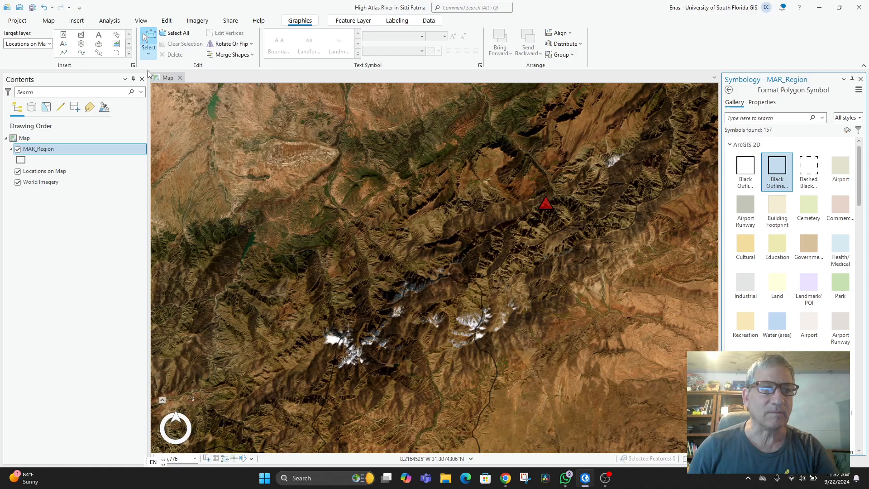
left_click(35, 155)
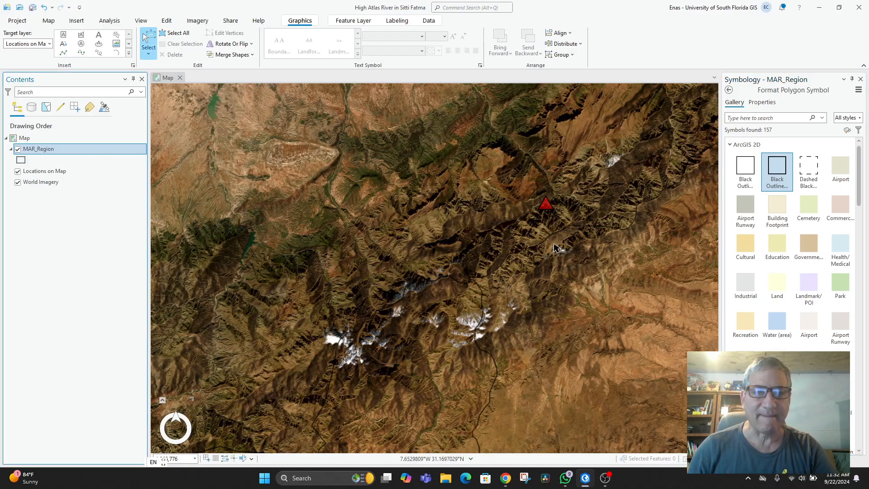
scroll(525, 249, "down", 3)
scroll(486, 270, "down", 1)
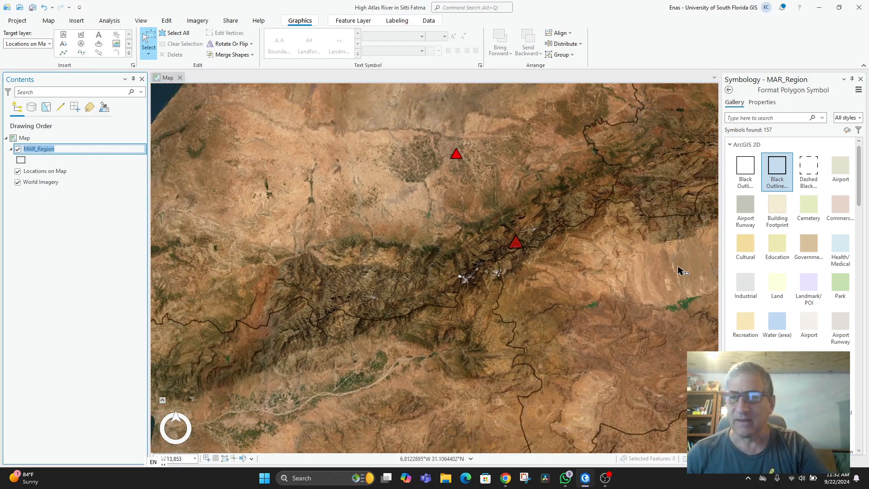
left_click(847, 131)
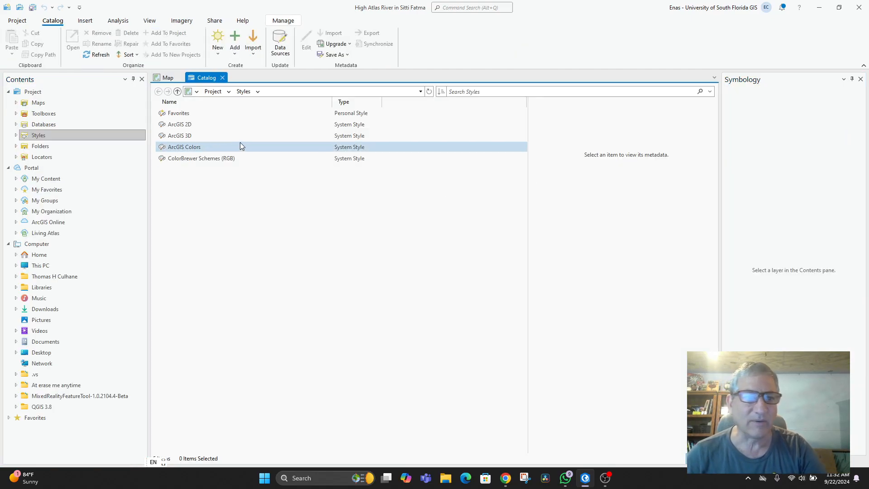
double_click(183, 146)
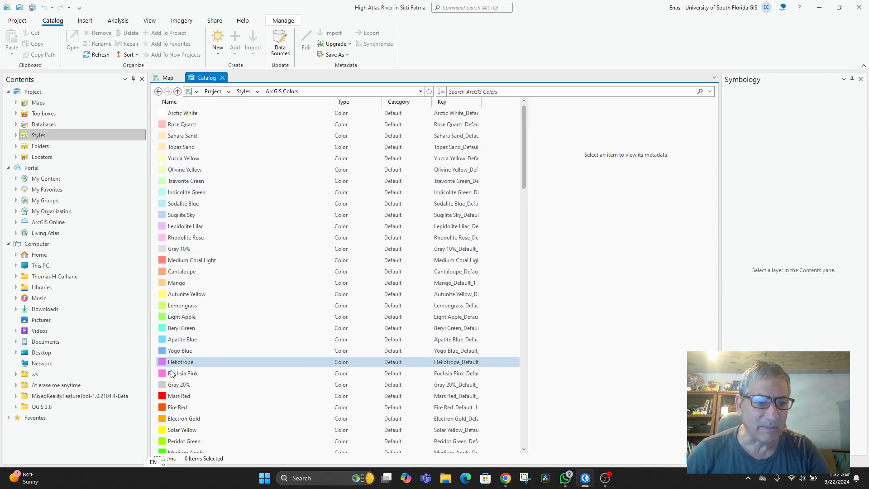
left_click(177, 401)
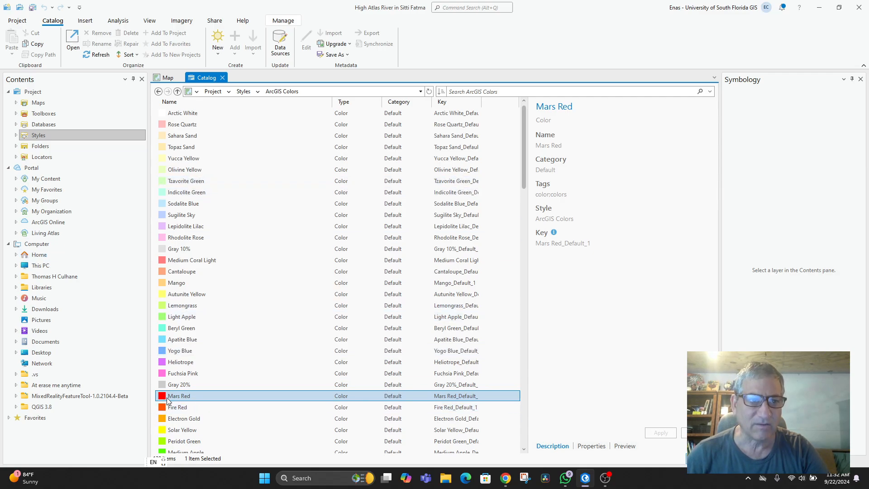
left_click(168, 79)
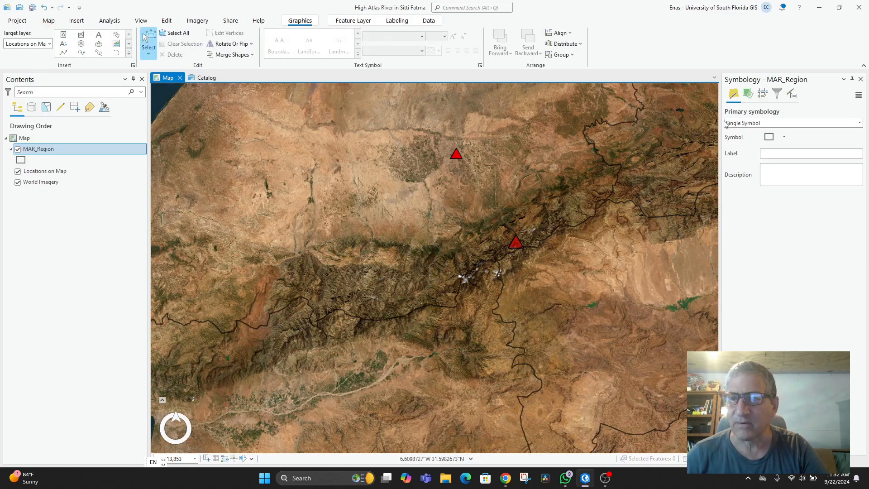
Try a red fill symbol on the MAR_Region polygons and restore the thicker black outline symbol from ArcGIS 2D.
left_click(770, 136)
scroll(842, 271, "down", 2)
scroll(844, 287, "down", 10)
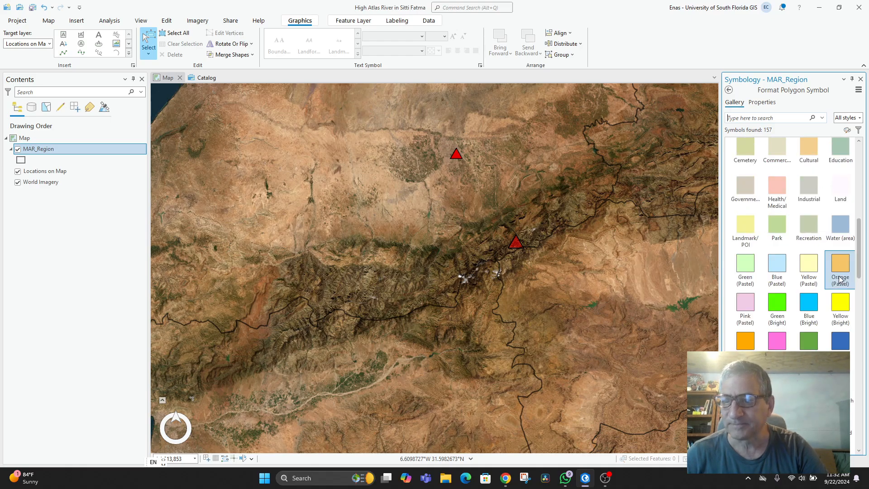
scroll(837, 292, "down", 5)
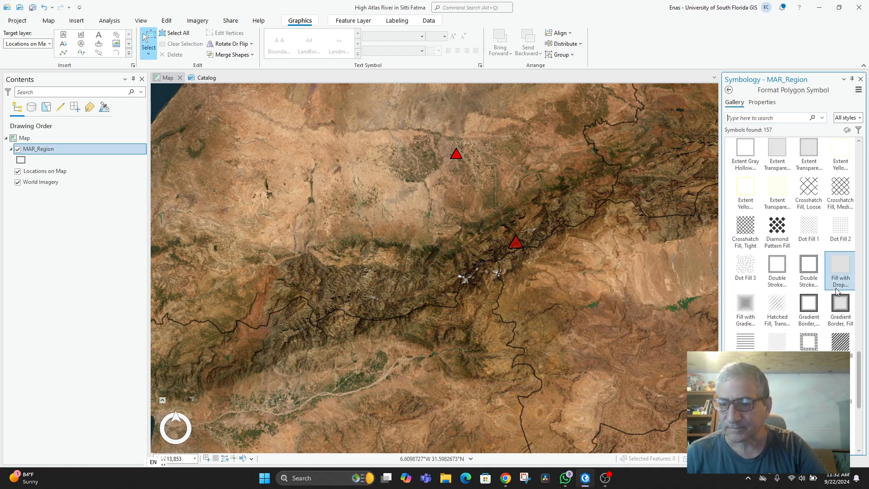
scroll(829, 289, "up", 12)
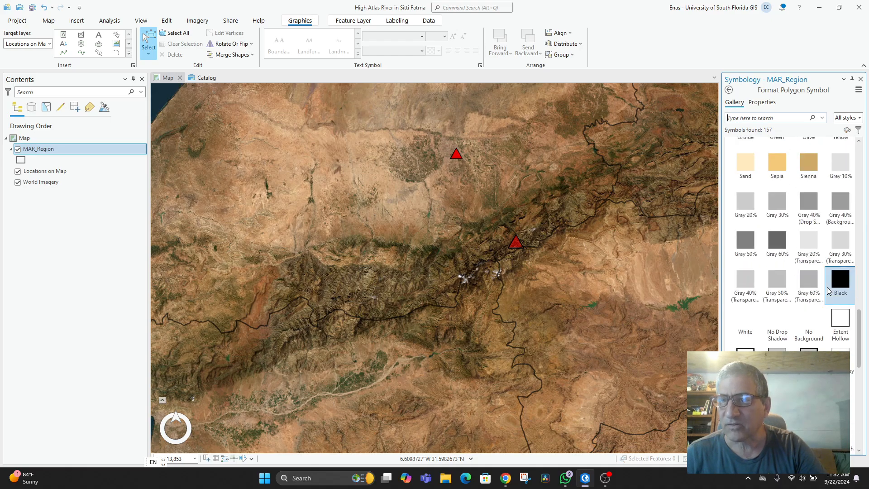
scroll(829, 286, "down", 3)
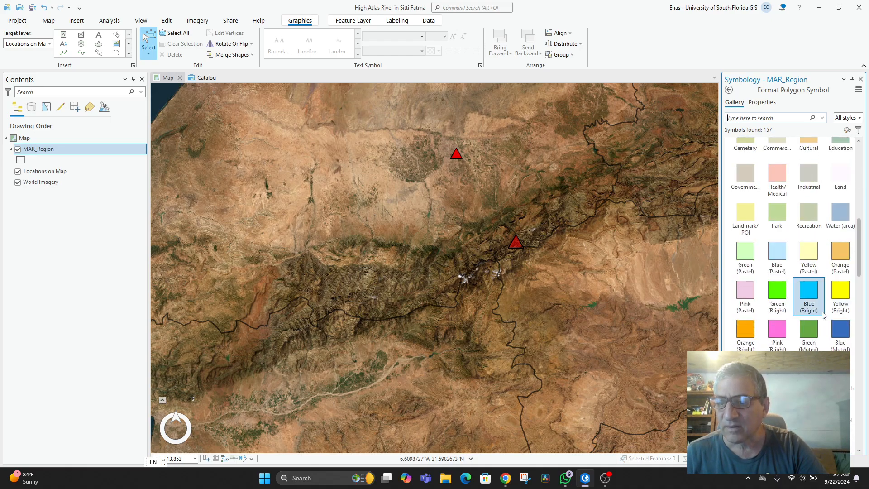
left_click(812, 404)
scroll(572, 244, "down", 10)
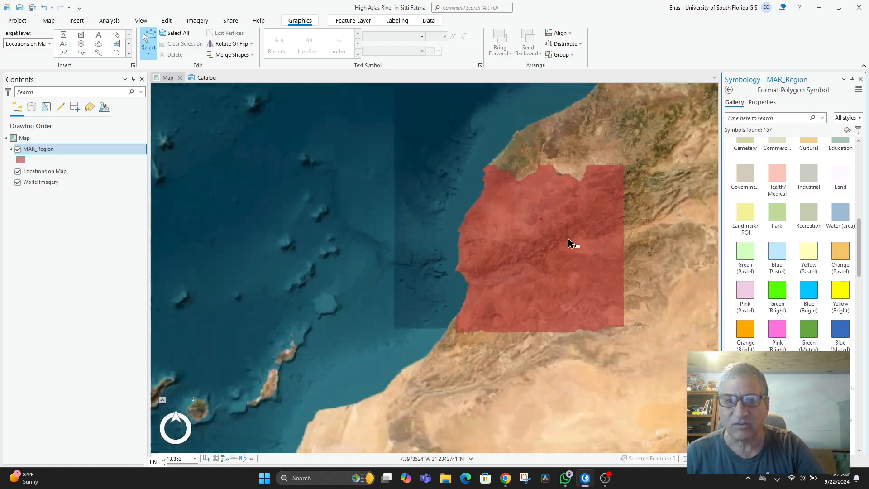
scroll(571, 261, "up", 5)
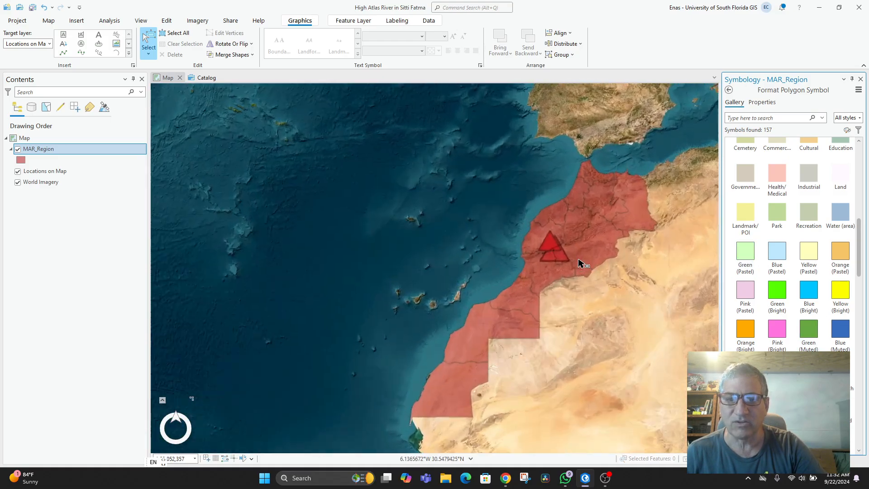
scroll(801, 230, "up", 3)
scroll(798, 216, "up", 3)
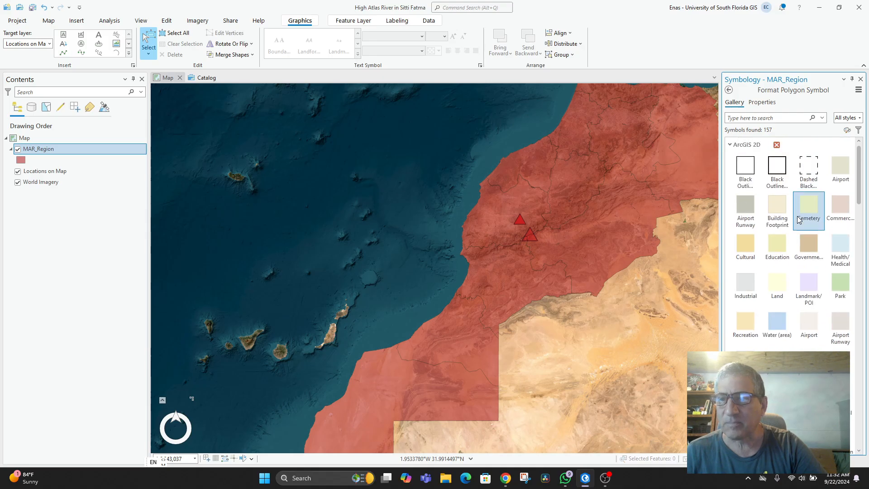
left_click(777, 170)
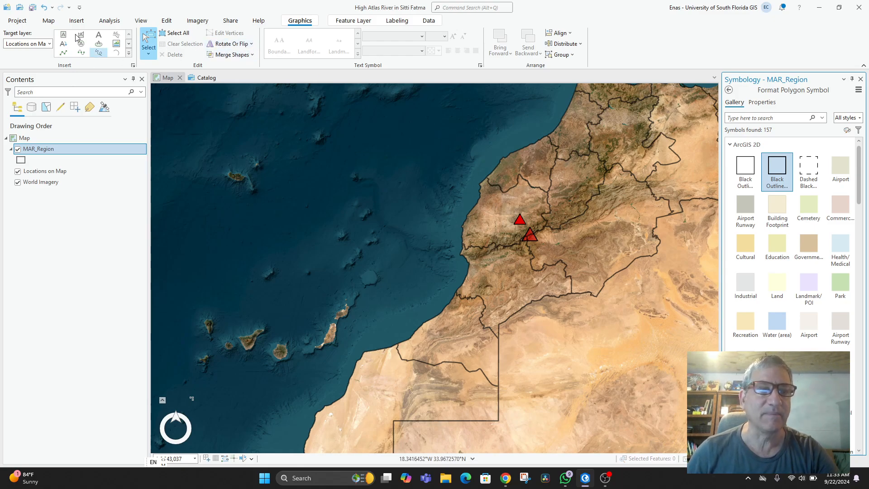
Search the Living Atlas for Morocco and add the Morocco Province Boundaries layer to the map.
left_click(48, 21)
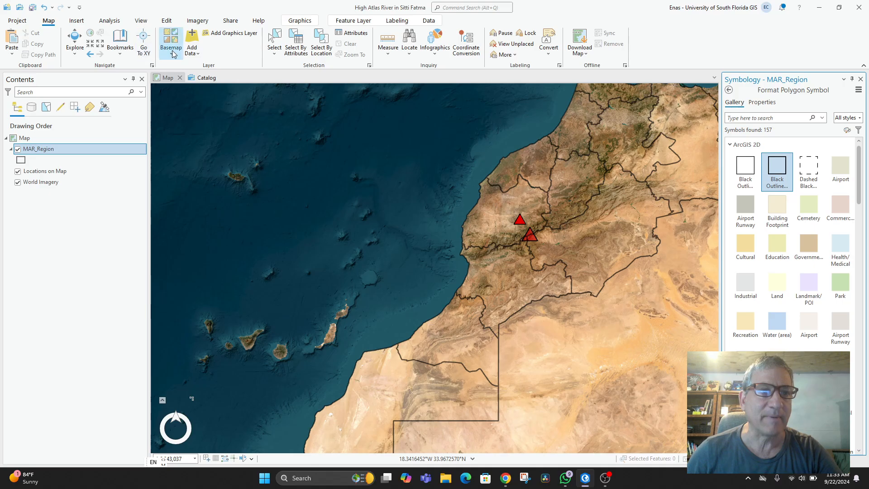
left_click(193, 52)
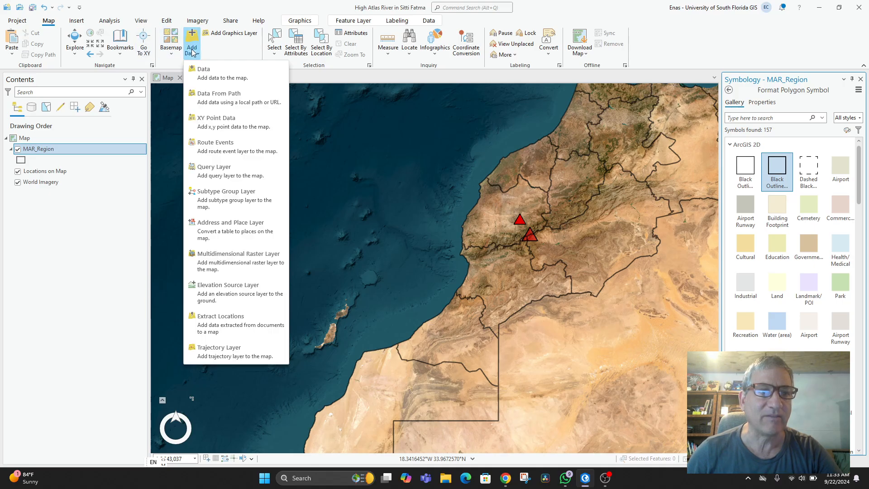
left_click(215, 78)
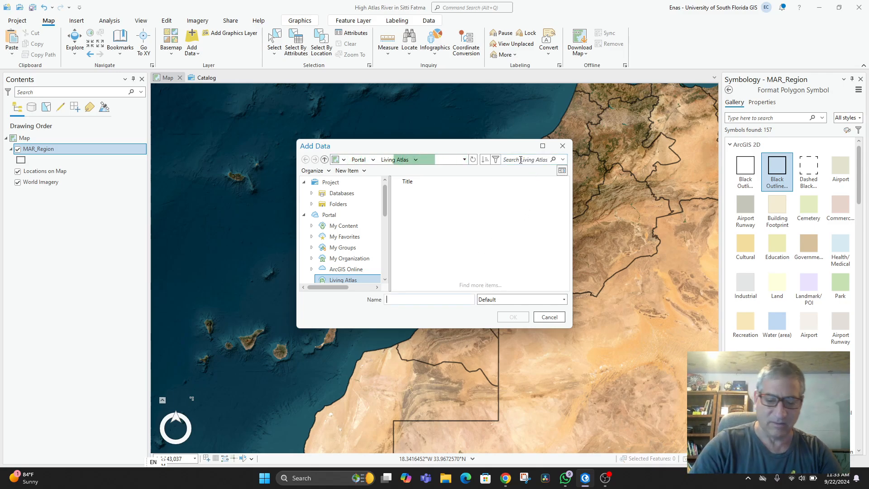
type("<")
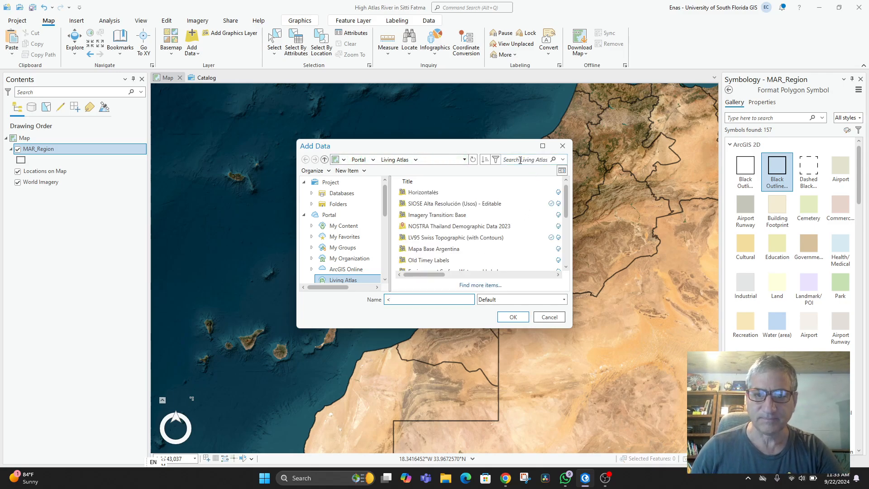
type("Morocc")
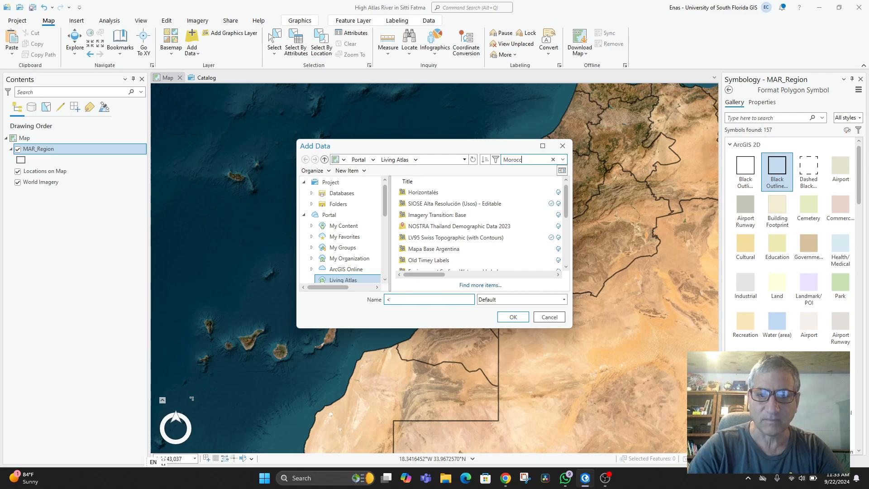
type("o")
key("Return")
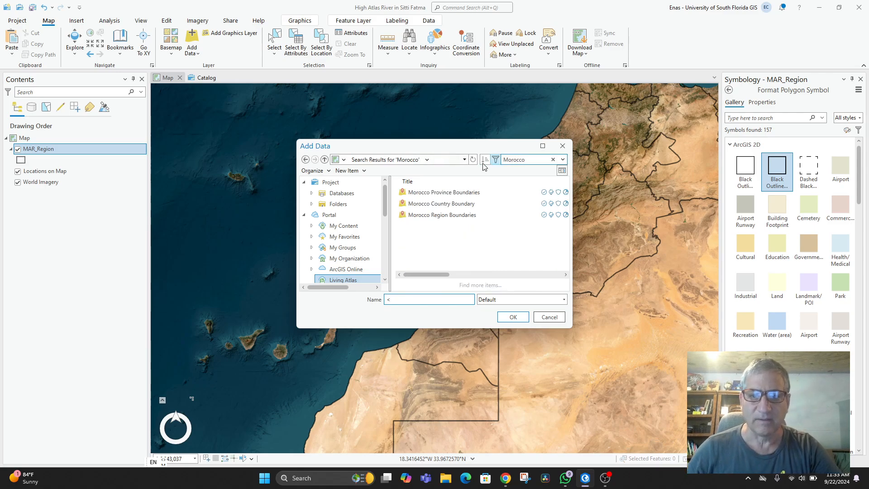
left_click(438, 193)
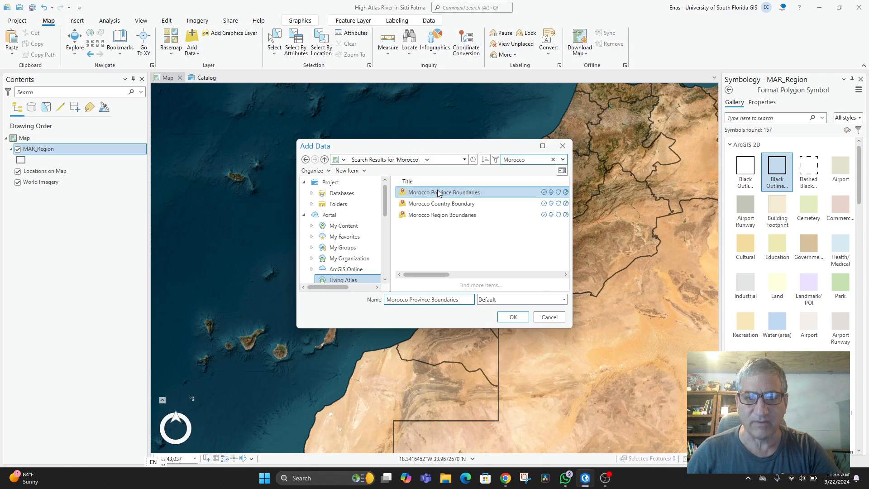
left_click(513, 317)
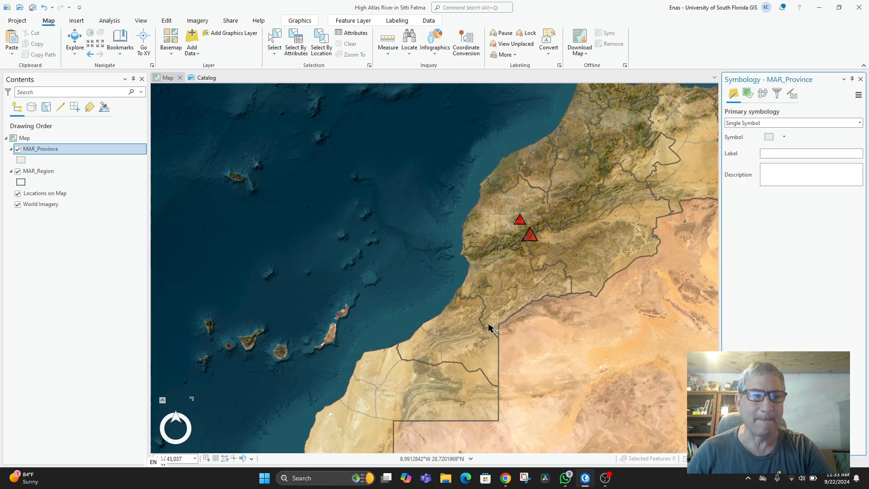
Give the MAR_Province polygons the thicker black outline symbol from ArcGIS 2D.
scroll(510, 293, "up", 3)
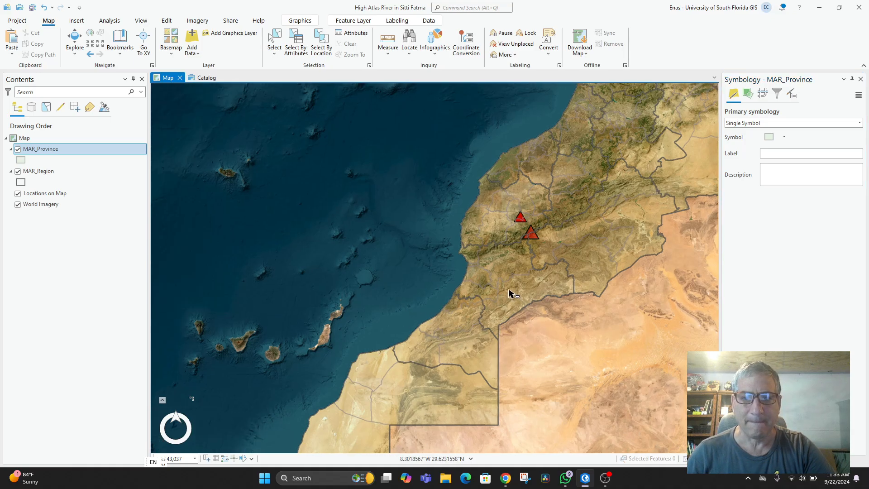
left_click_drag(493, 227, 496, 265)
scroll(463, 313, "up", 4)
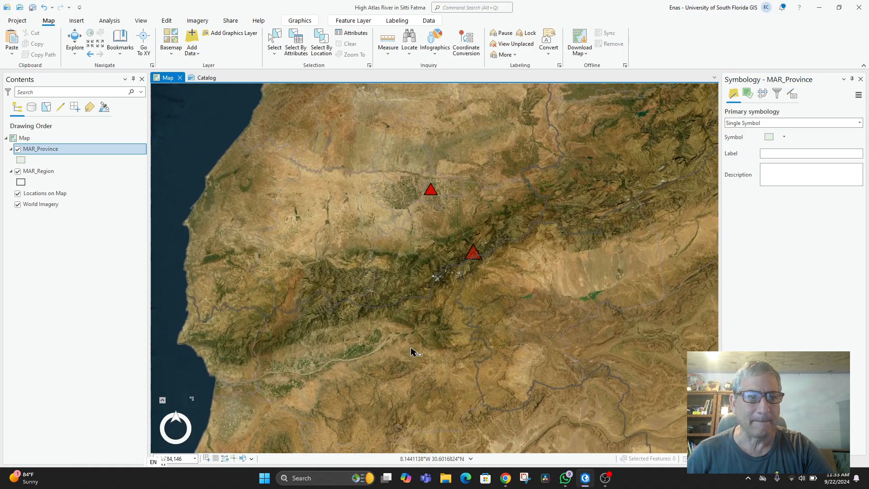
scroll(489, 247, "up", 2)
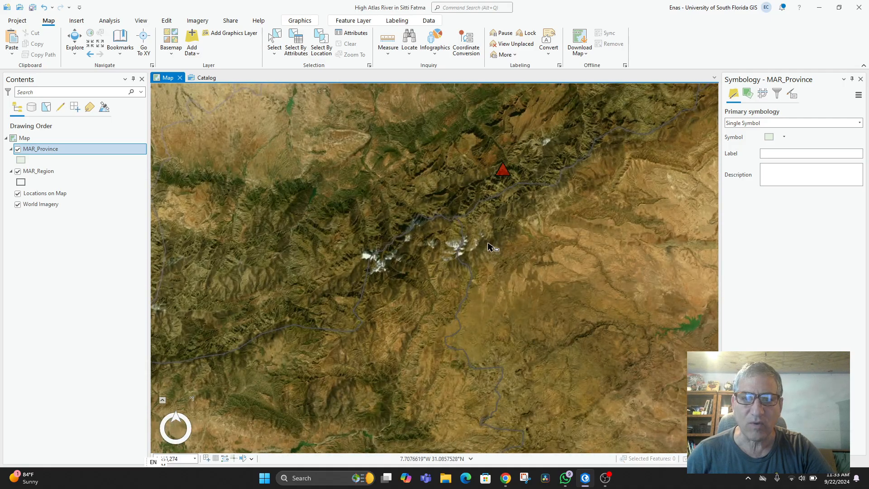
scroll(489, 247, "down", 1)
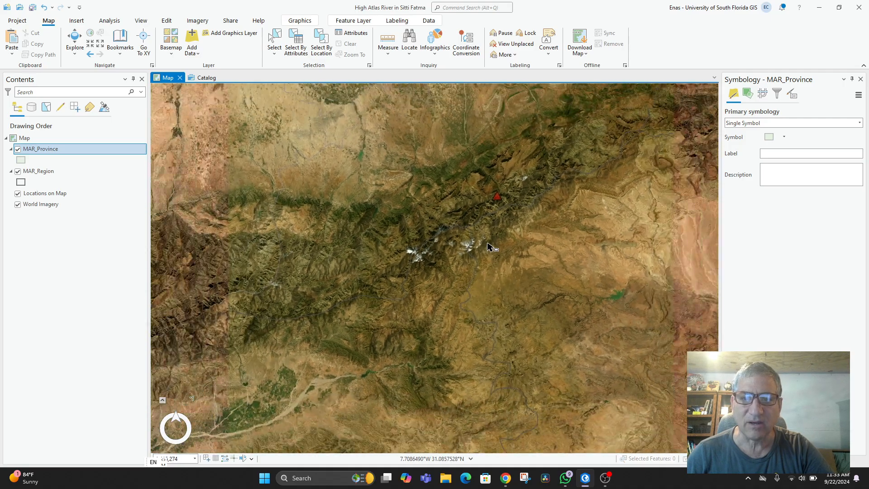
left_click(43, 159)
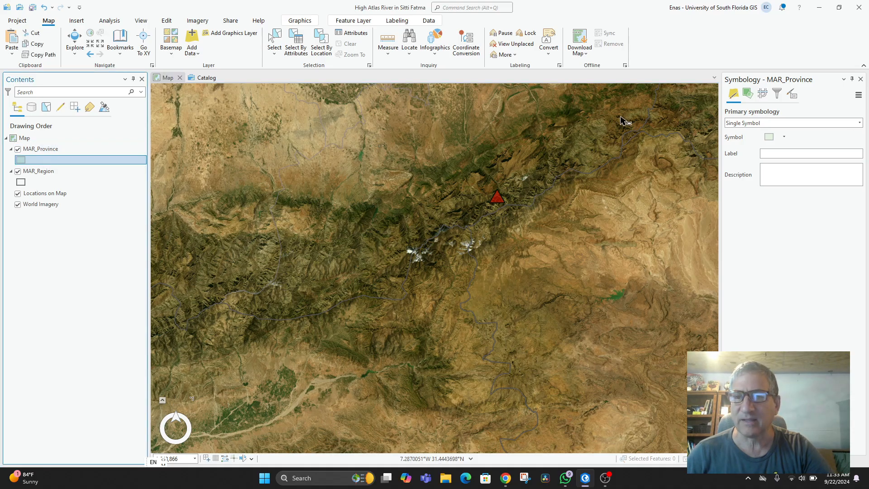
left_click(786, 141)
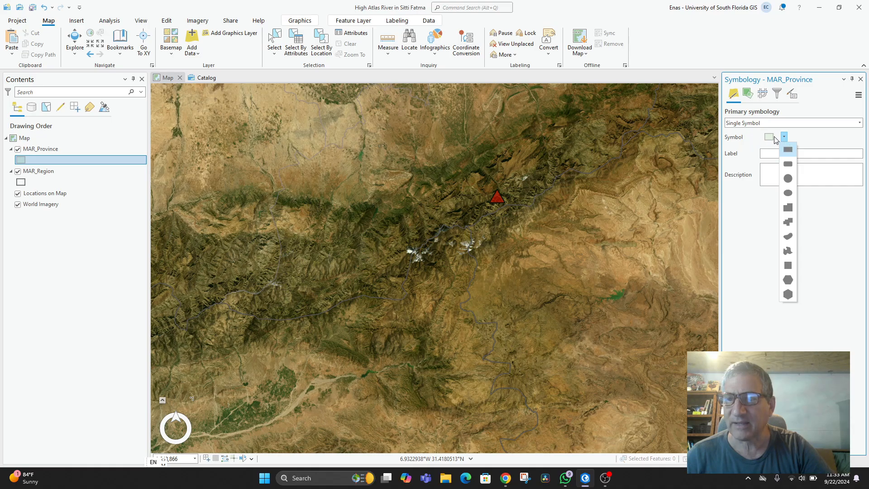
left_click(772, 137)
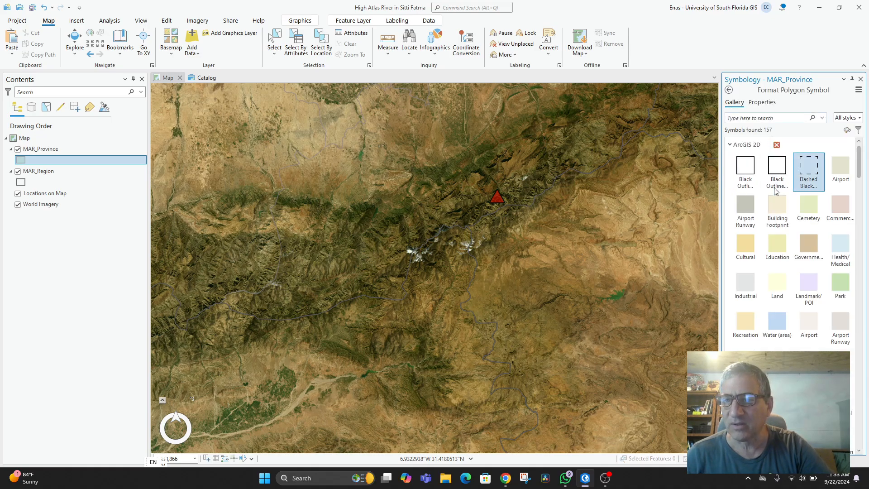
left_click(769, 177)
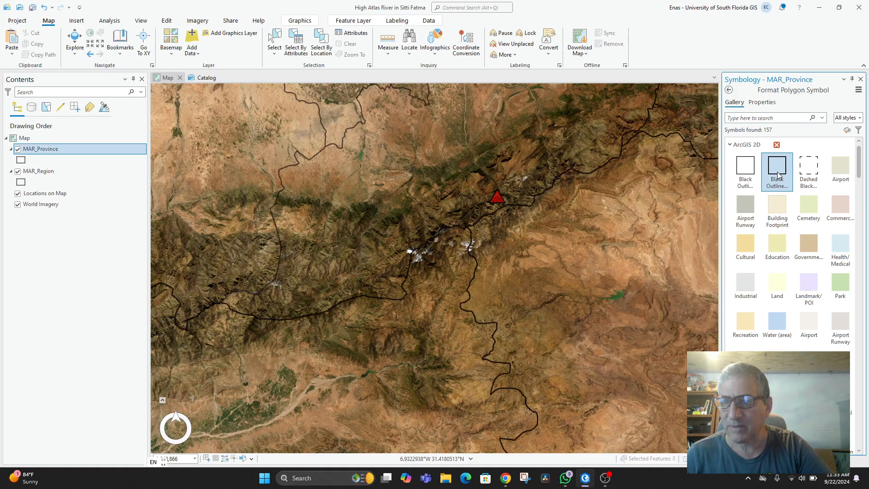
Identify the province around the Sitti Fatma marker with the Explore tool and view its pop-up.
scroll(436, 229, "down", 2)
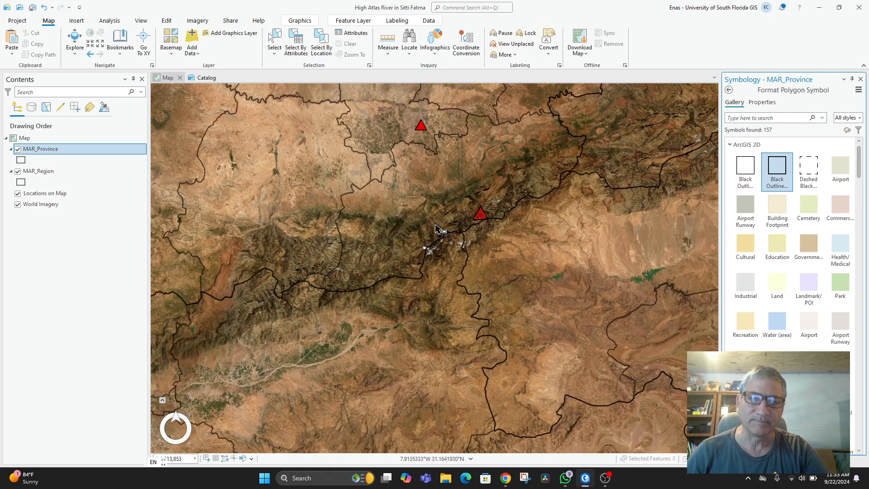
left_click(449, 221)
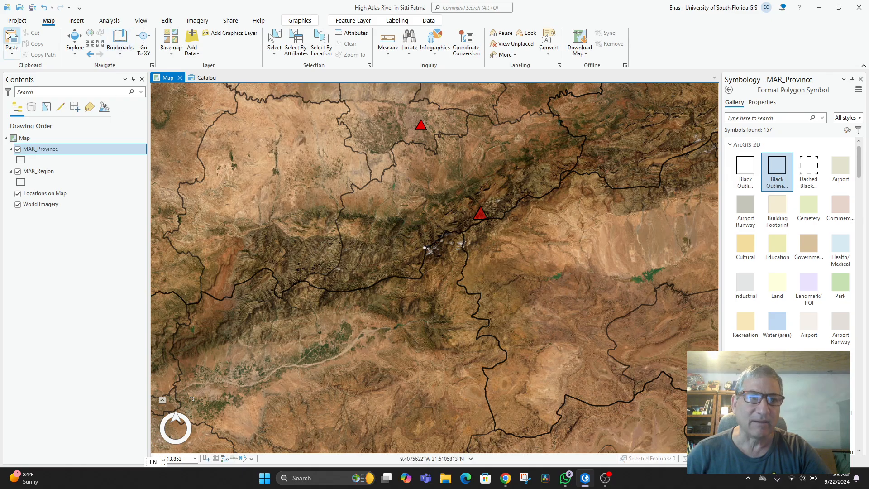
left_click(74, 43)
left_click(467, 221)
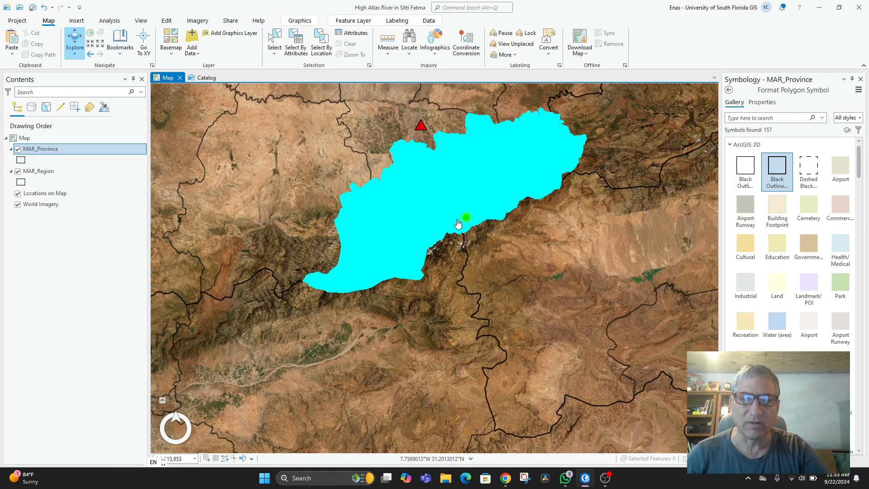
scroll(534, 255, "down", 2)
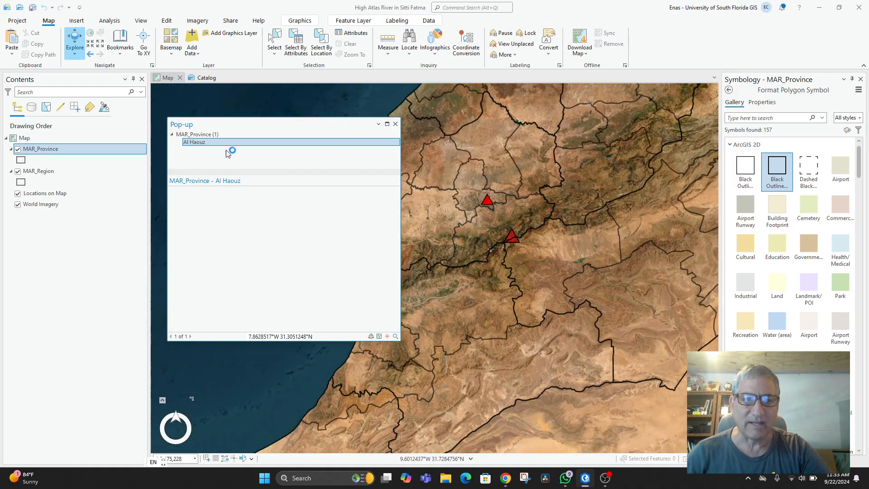
Identify the provinces around the Marrakech and Sitti Fatma markers and examine their MAR_Province pop-ups and boundaries.
left_click(395, 124)
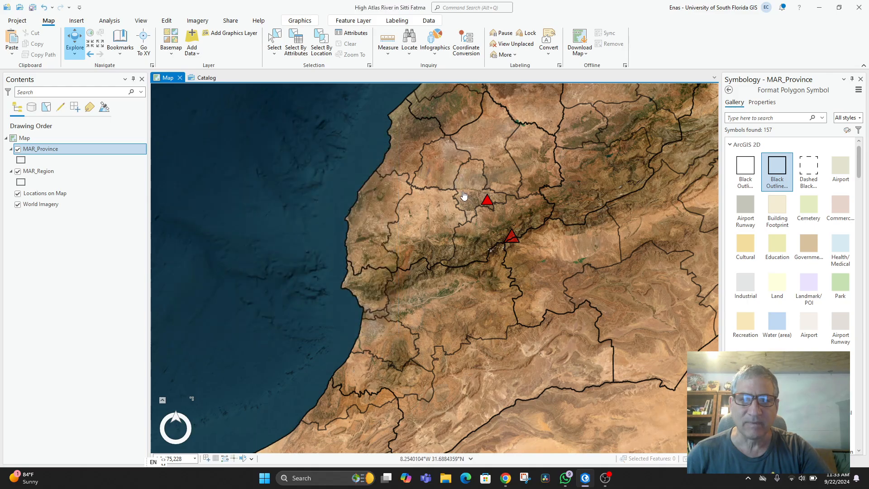
left_click(467, 177)
left_click(441, 165)
left_click(493, 133)
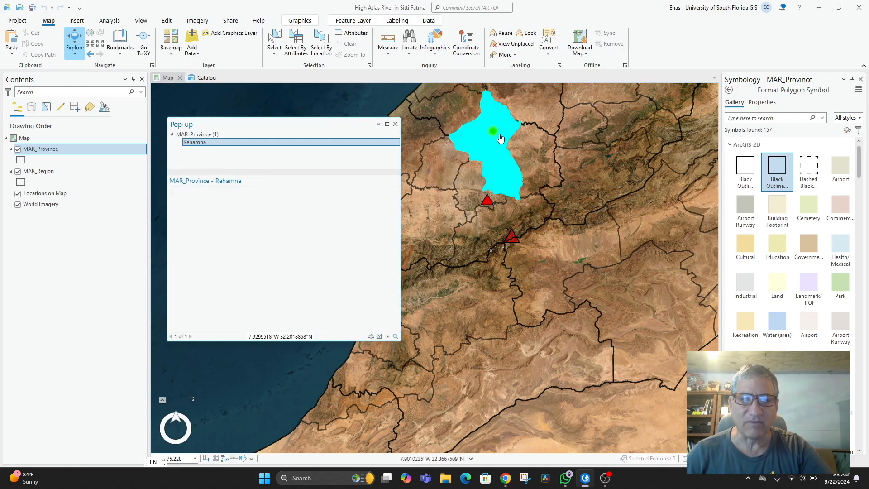
left_click(549, 141)
left_click(466, 237)
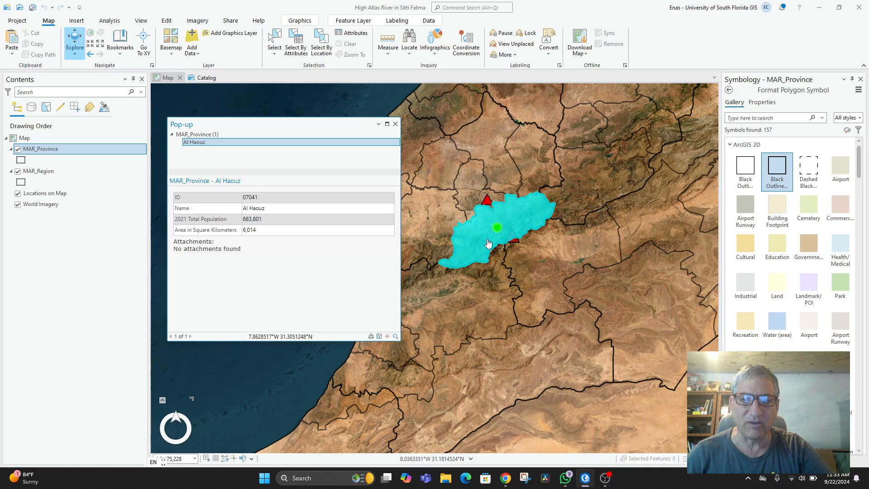
scroll(531, 245, "up", 5)
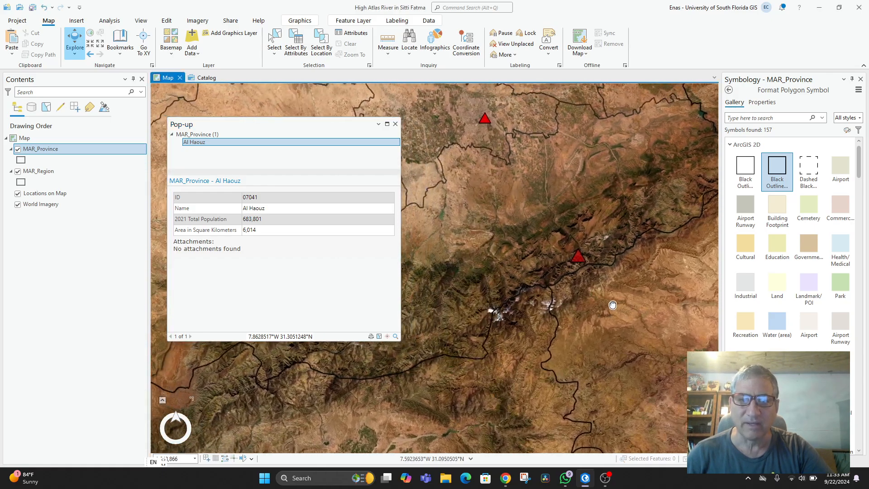
left_click(551, 227)
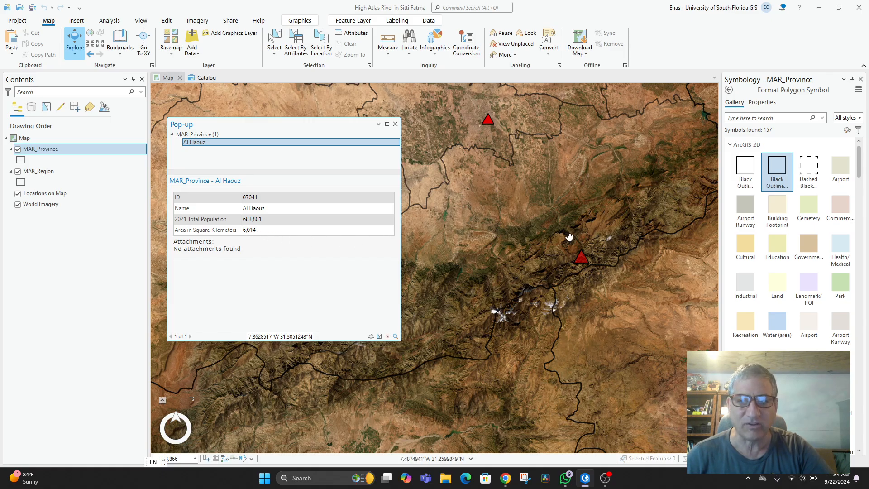
left_click(529, 227)
scroll(469, 218, "down", 3)
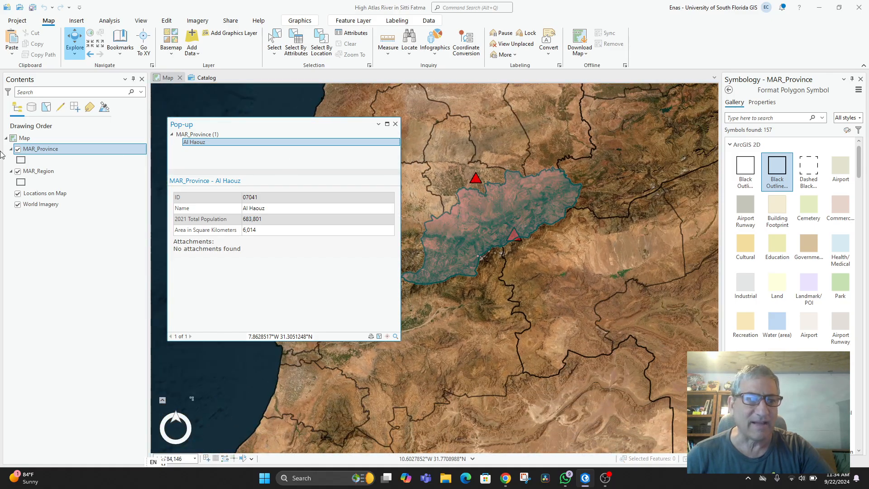
Hide the MAR_Province layer and identify the MAR_Region polygon containing the Marrakech and Sitti Fatma markers.
left_click(17, 149)
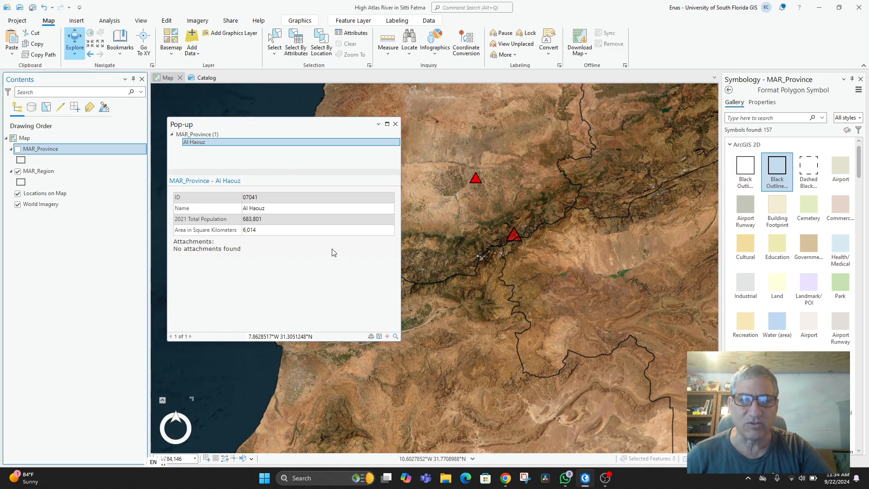
left_click(53, 171)
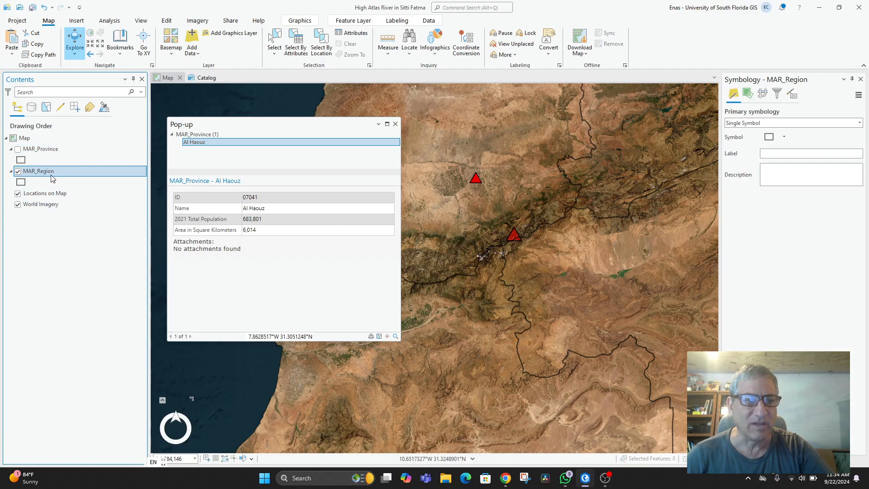
left_click(494, 202)
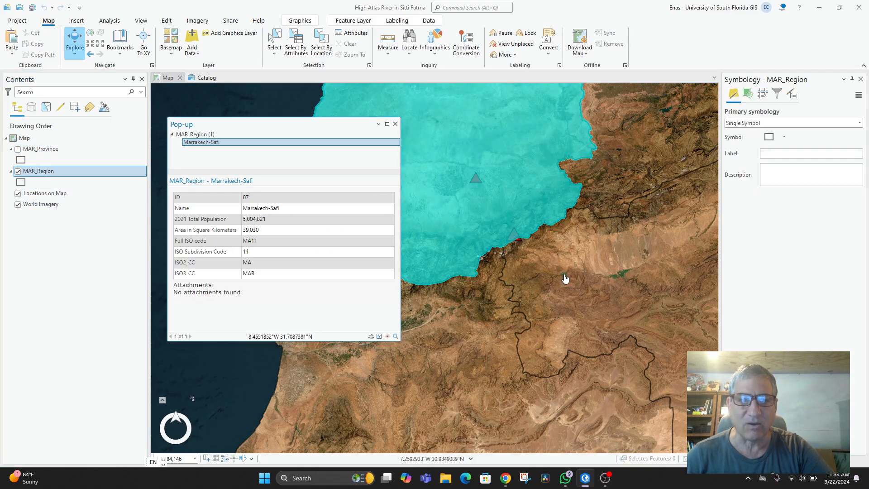
scroll(507, 232, "down", 2)
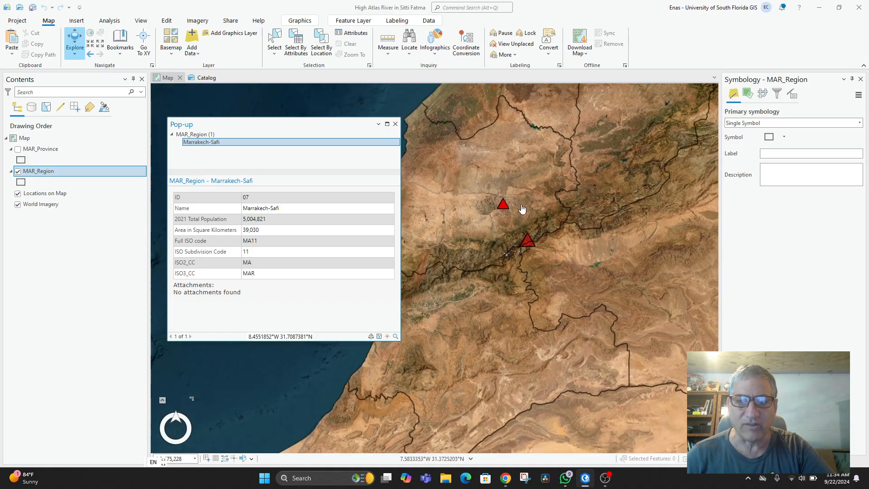
scroll(549, 280, "up", 3)
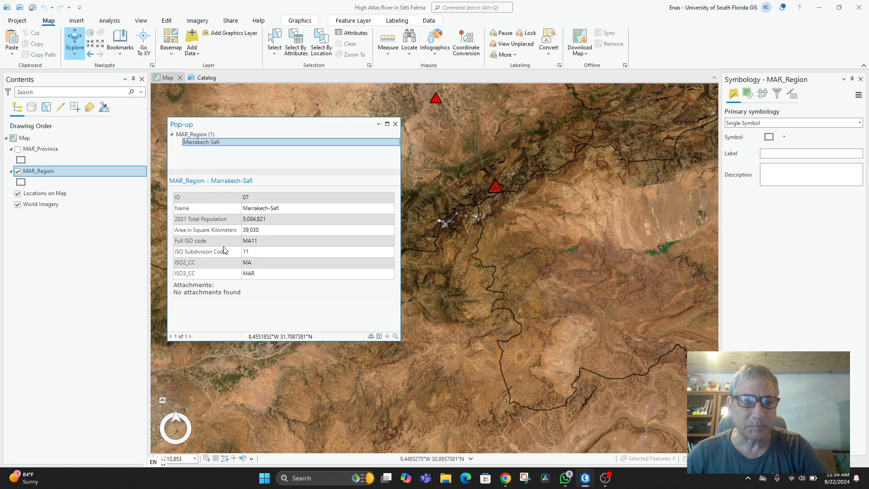
Compare the province and region boundaries by switching layer visibility, leave only MAR_Region shown, and close the pop-up.
left_click(18, 149)
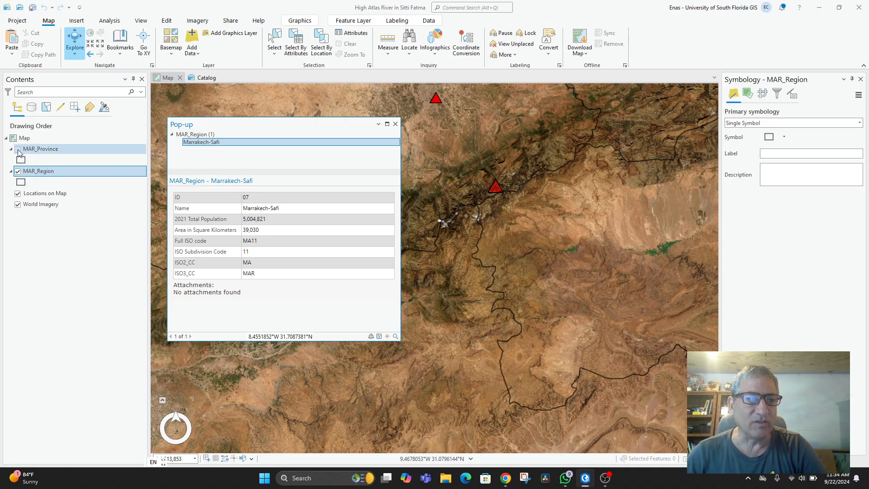
left_click(18, 171)
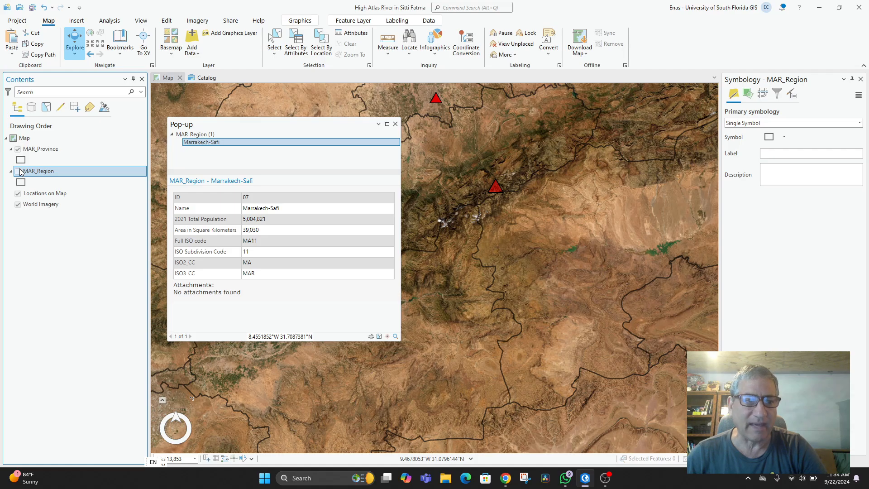
left_click(18, 171)
left_click(17, 149)
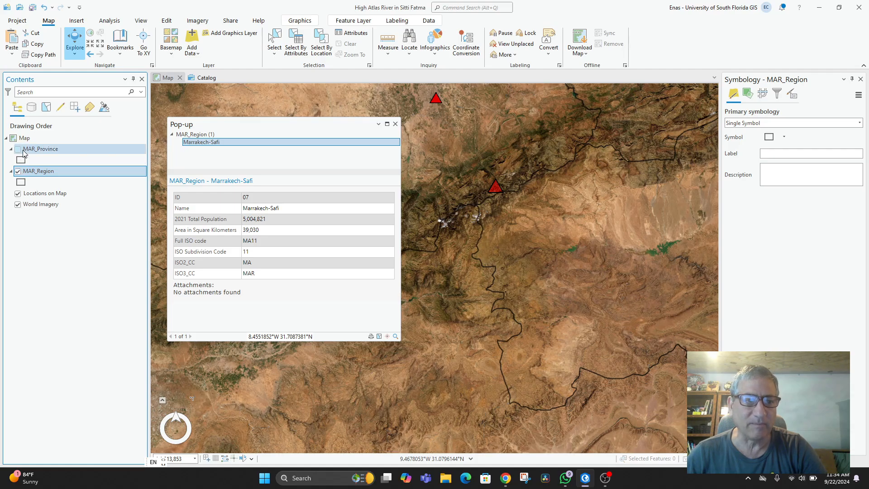
left_click(395, 124)
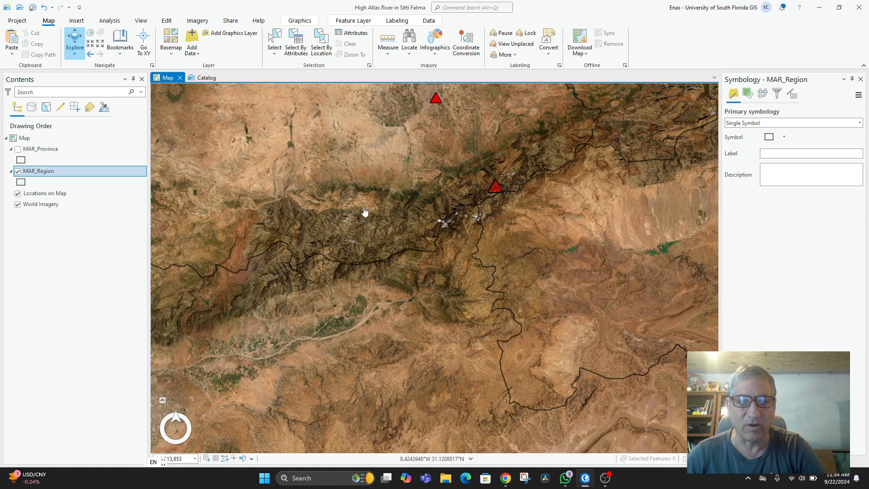
Identify the MAR_Region polygons neighbouring the Sitti Fatma marker and the region at the marker itself.
left_click(430, 216)
left_click(572, 301)
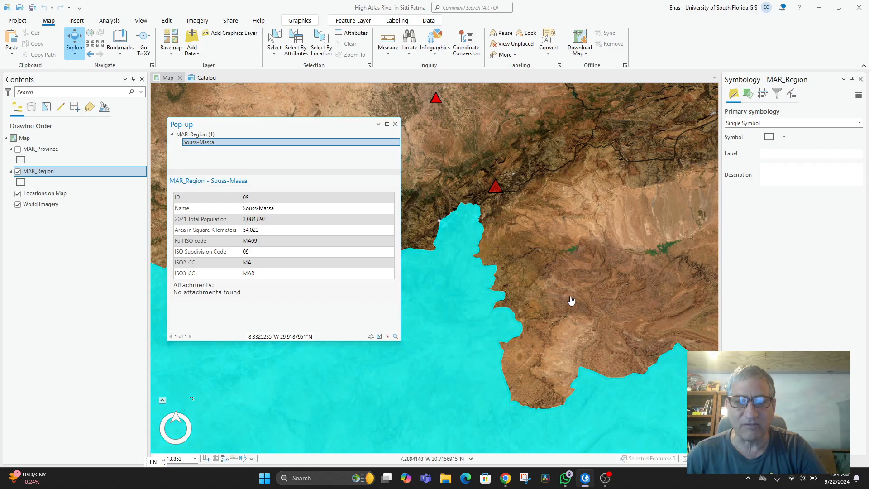
left_click(620, 227)
left_click(646, 132)
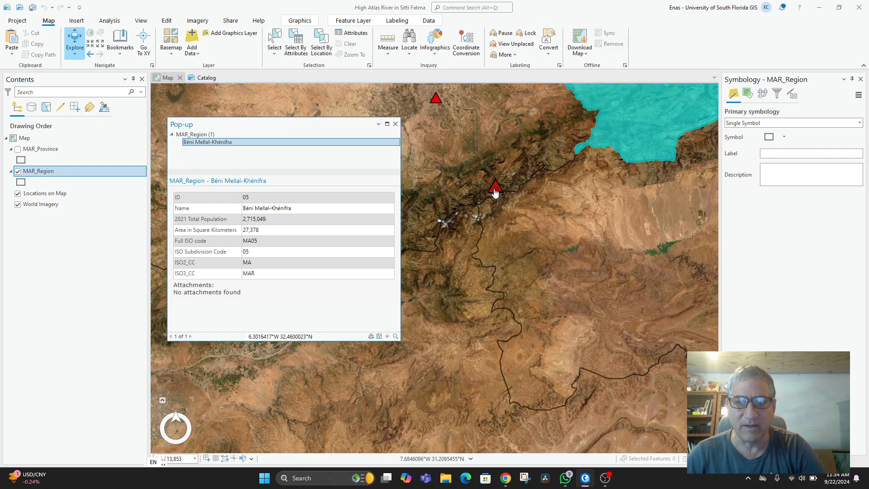
left_click(497, 193)
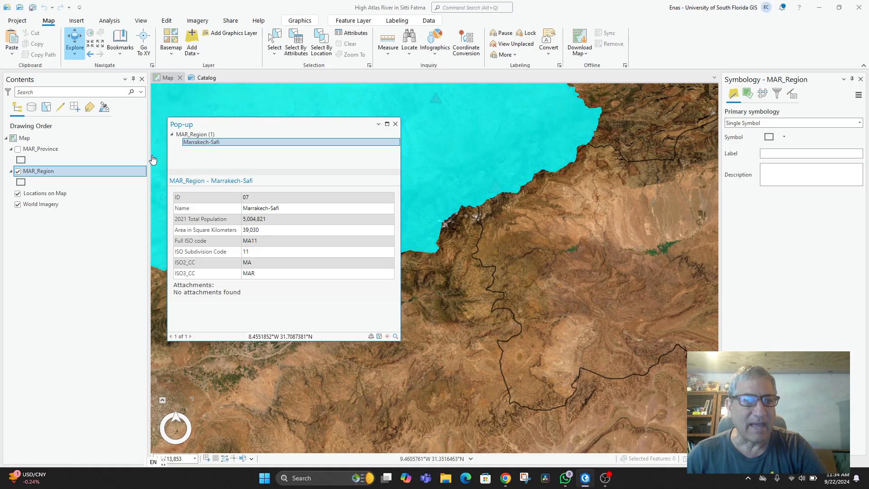
Hide the MAR_Region layer, select Locations on Map, and view the World Imagery details at the Sitti Fatma and Marrakech markers.
left_click(18, 171)
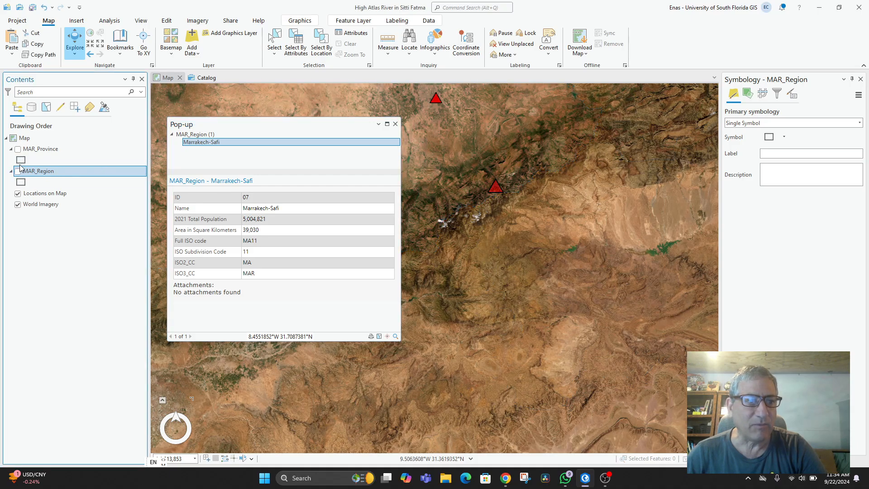
left_click(32, 192)
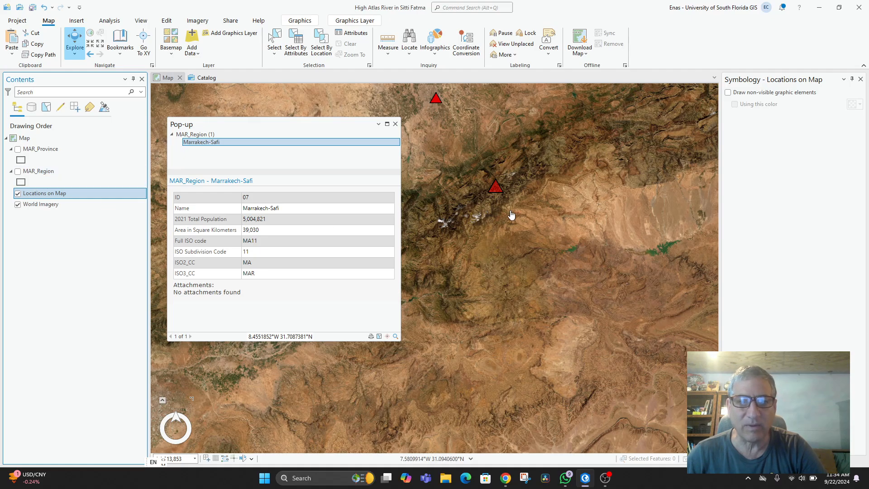
left_click(496, 189)
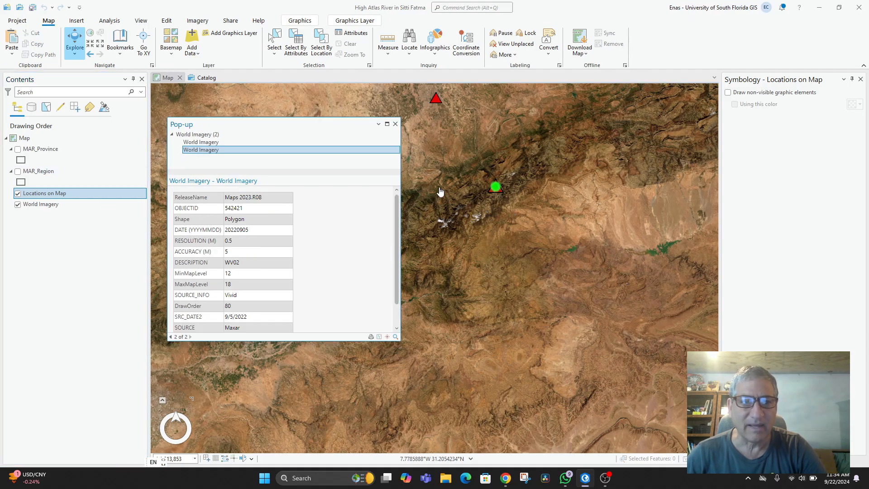
left_click(438, 100)
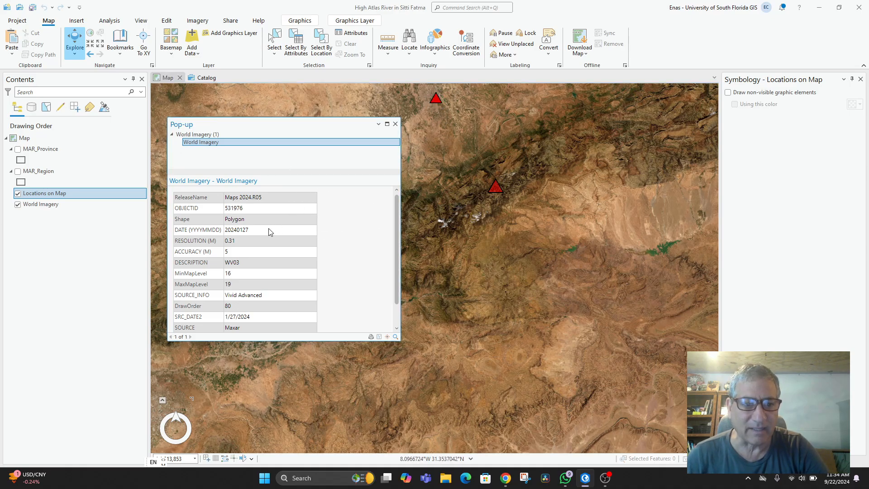
scroll(302, 276, "down", 2)
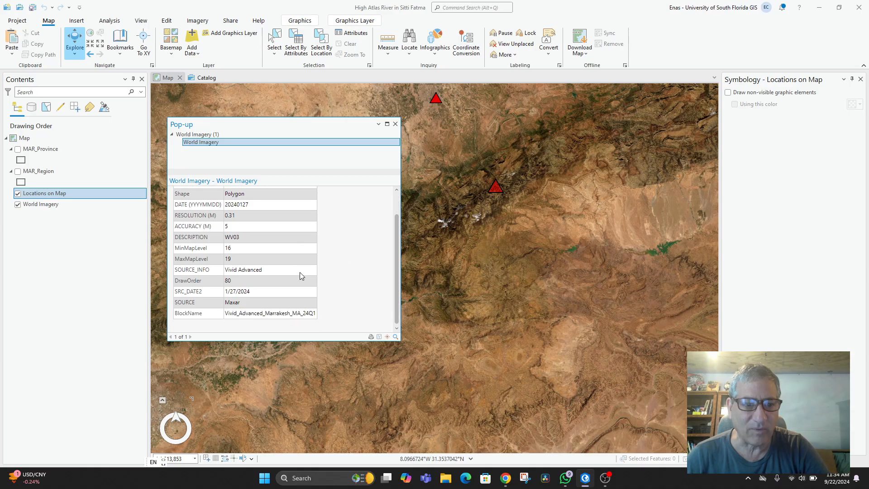
Compare the World Imagery date, resolution and source details at both markers again, and close the pop-up.
left_click(494, 190)
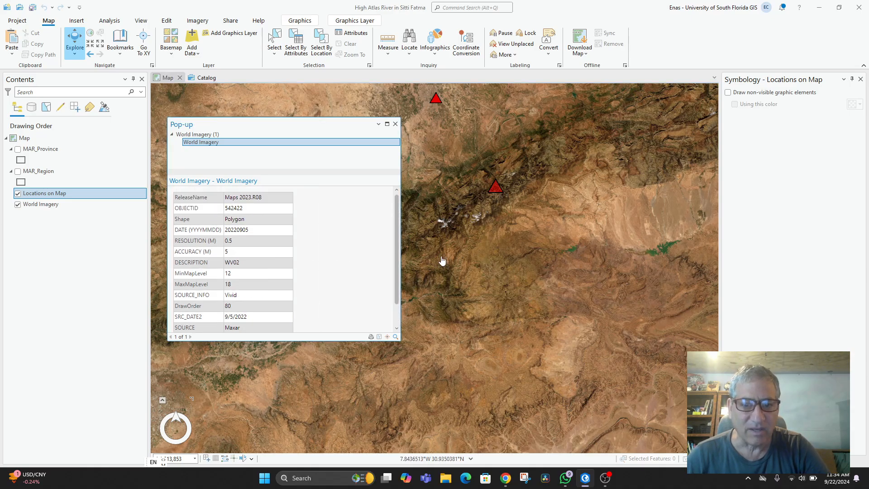
scroll(324, 281, "down", 2)
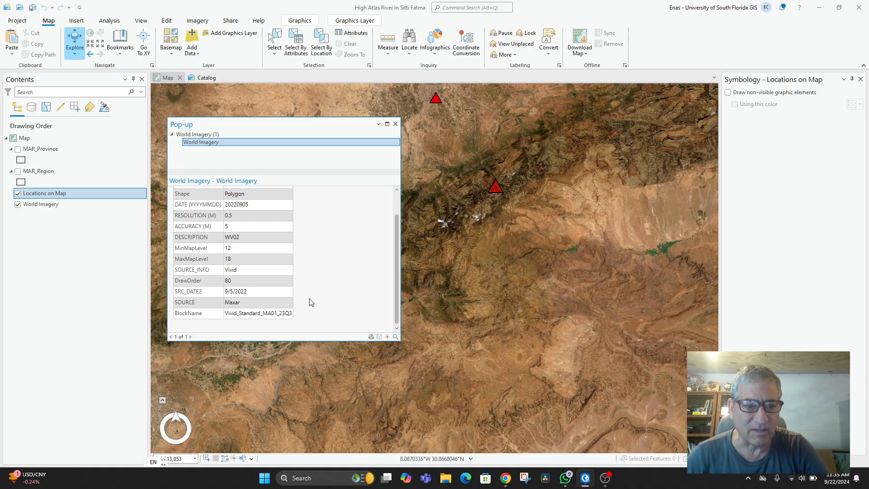
scroll(311, 301, "up", 2)
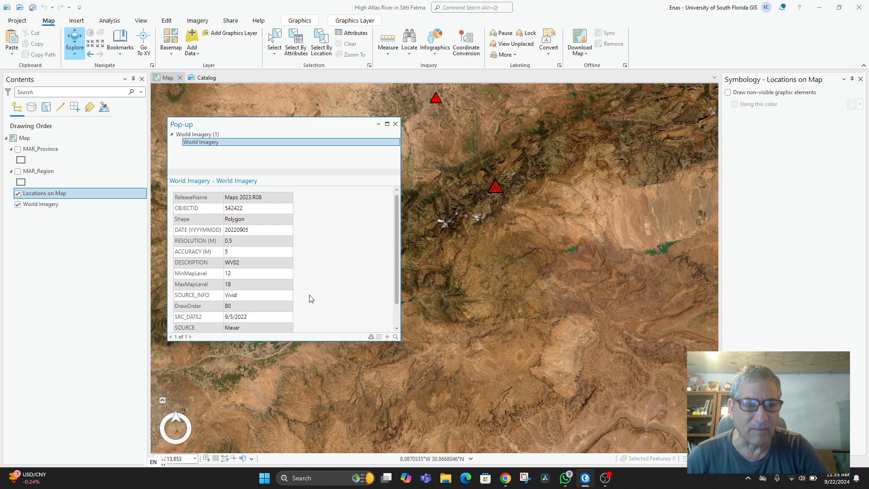
left_click(437, 100)
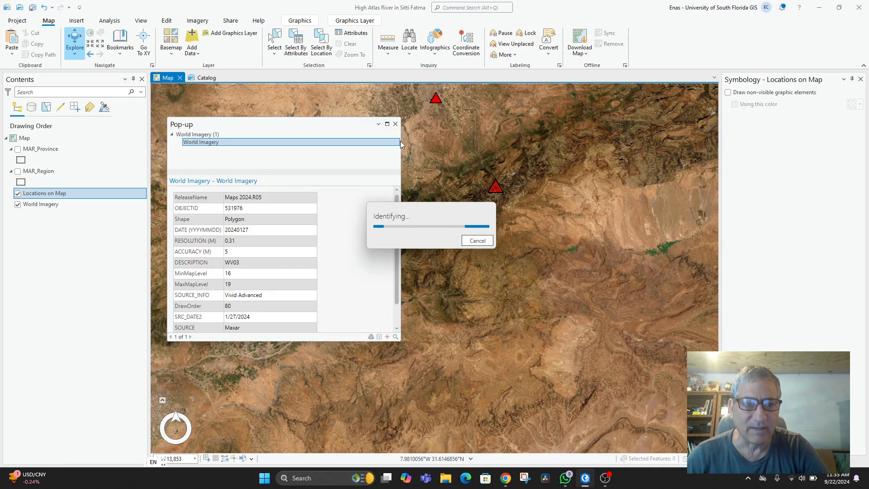
left_click(395, 124)
scroll(456, 250, "down", 5)
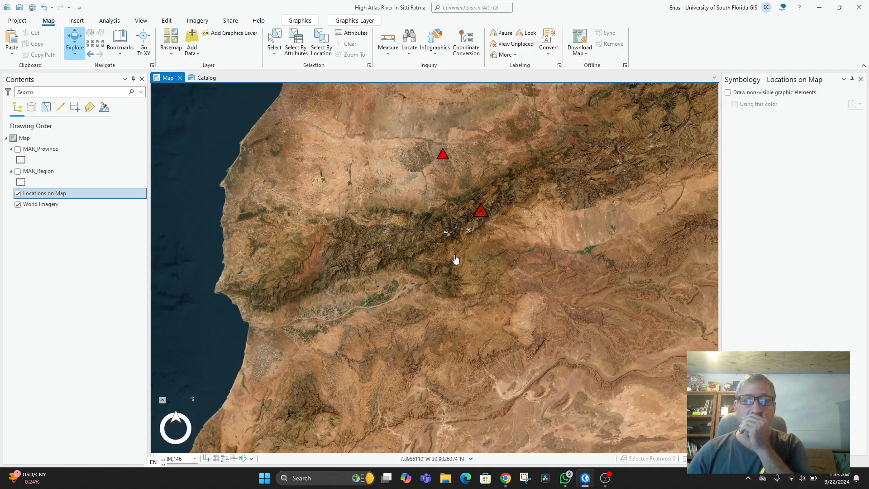
left_click_drag(456, 262, 451, 339)
scroll(451, 338, "up", 1)
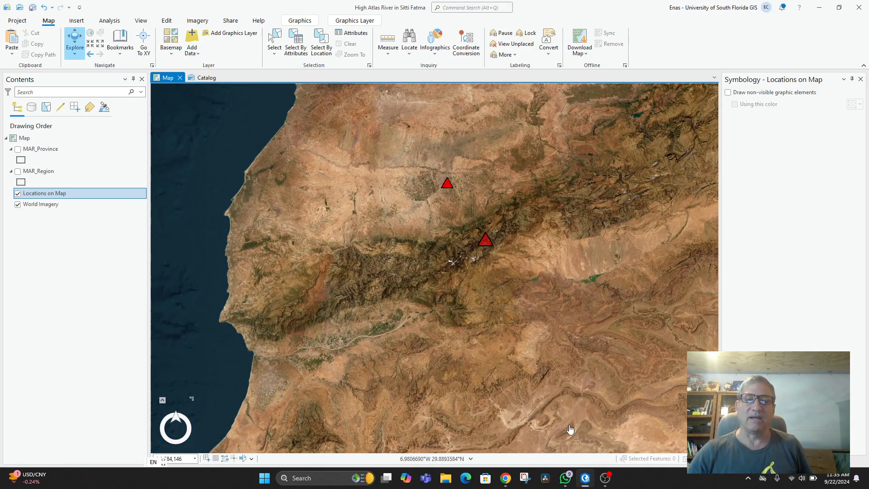
left_click(605, 478)
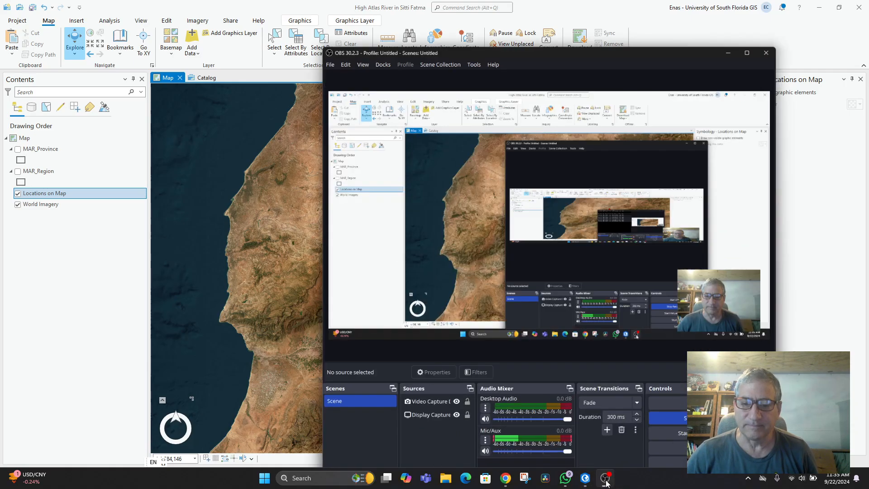
left_click(671, 419)
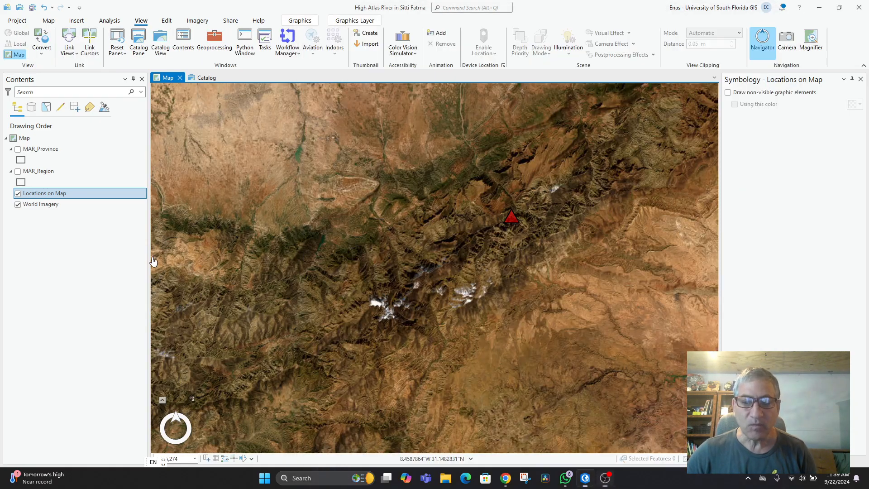
left_click(152, 258)
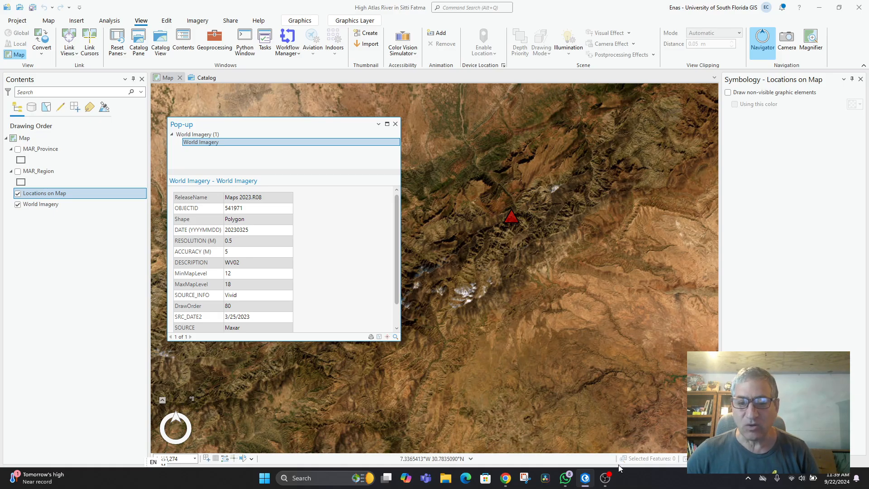
left_click(604, 480)
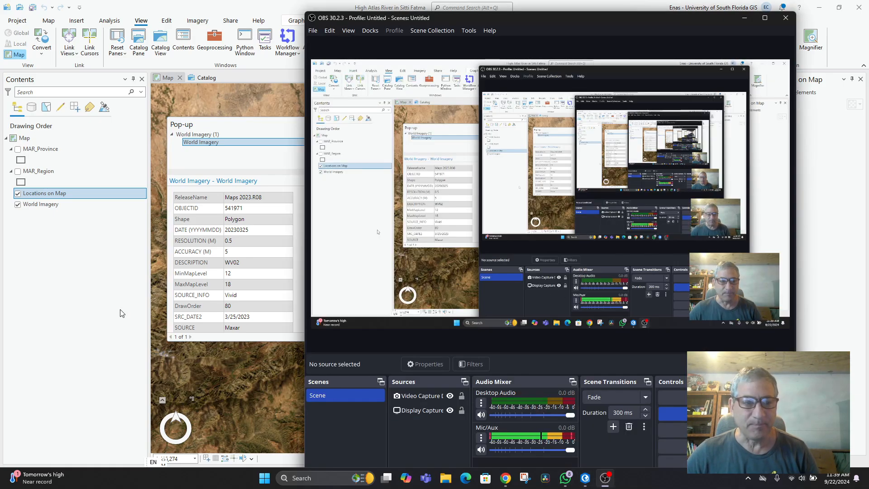
left_click(101, 310)
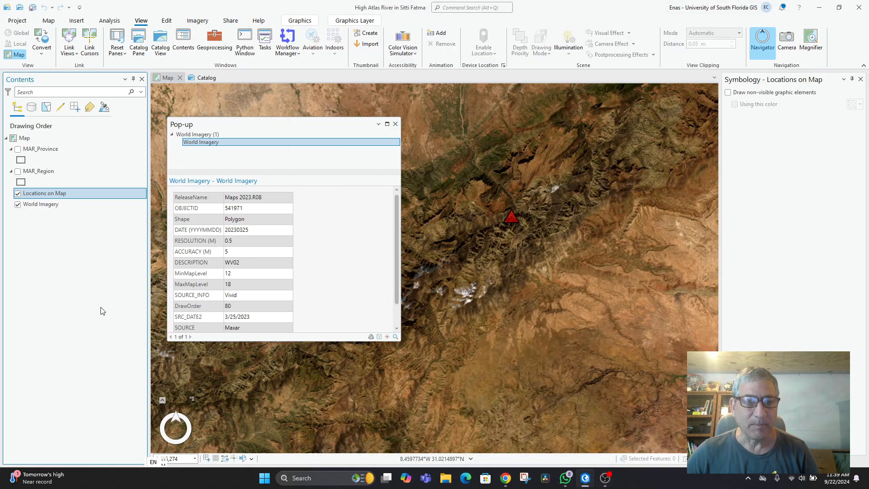
left_click(395, 123)
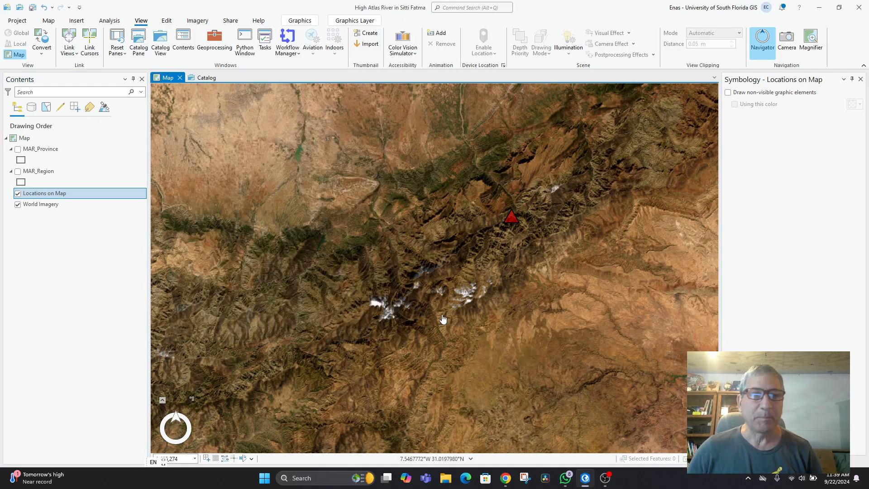
Open the Catalog pane in place of the Symbology pane and reset the panes to the default mapping layout.
left_click(49, 23)
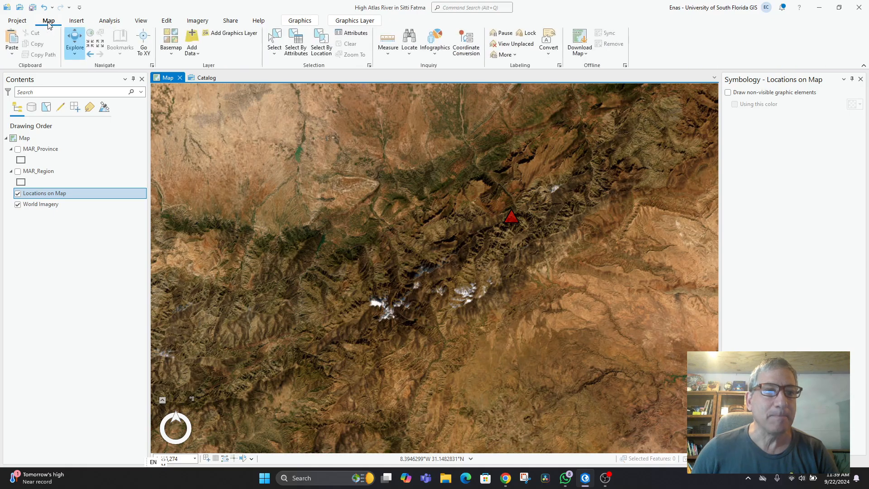
left_click(141, 20)
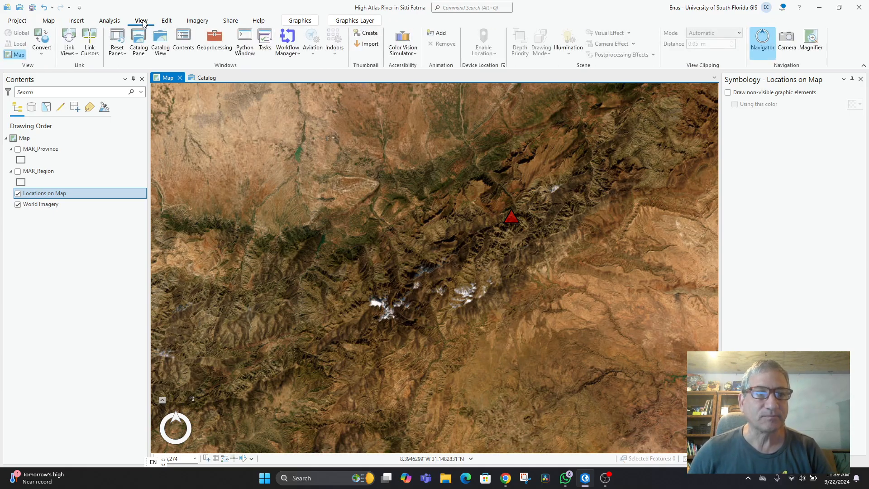
left_click(138, 48)
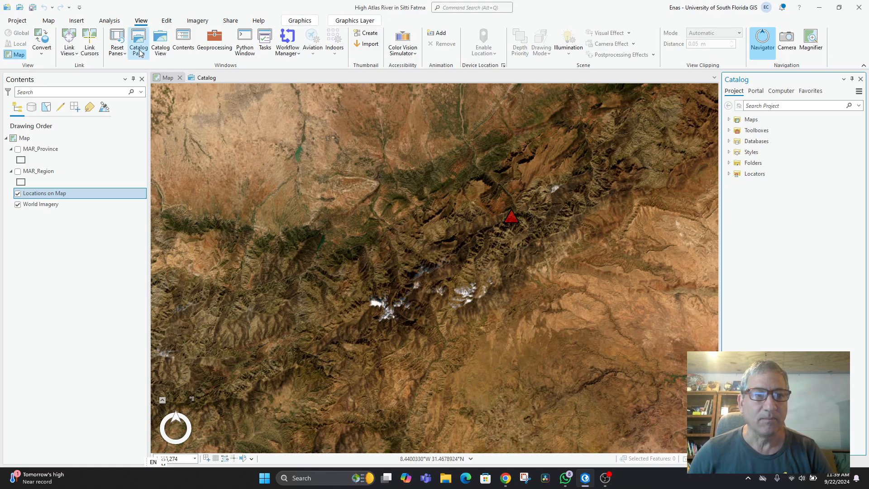
left_click(860, 80)
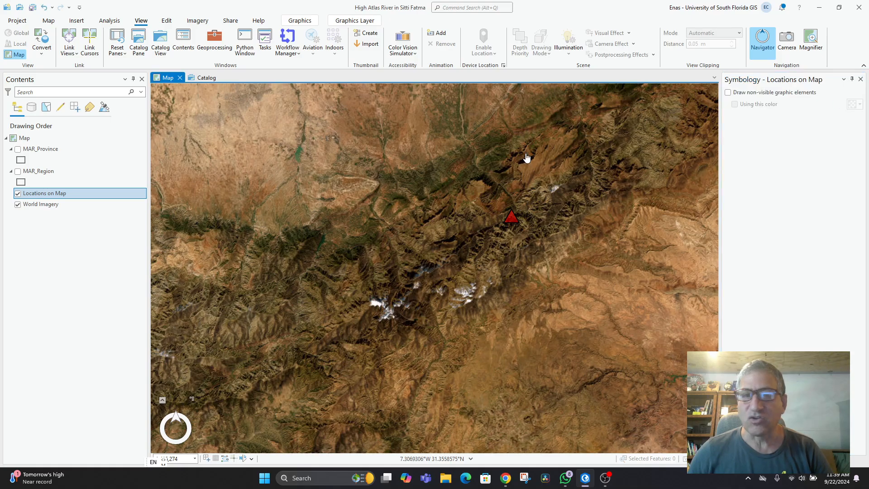
left_click(117, 50)
left_click(139, 71)
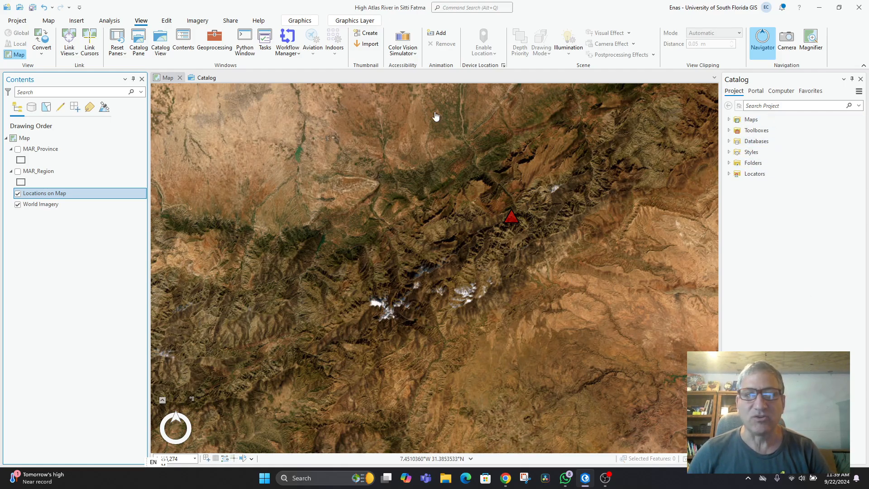
left_click(140, 47)
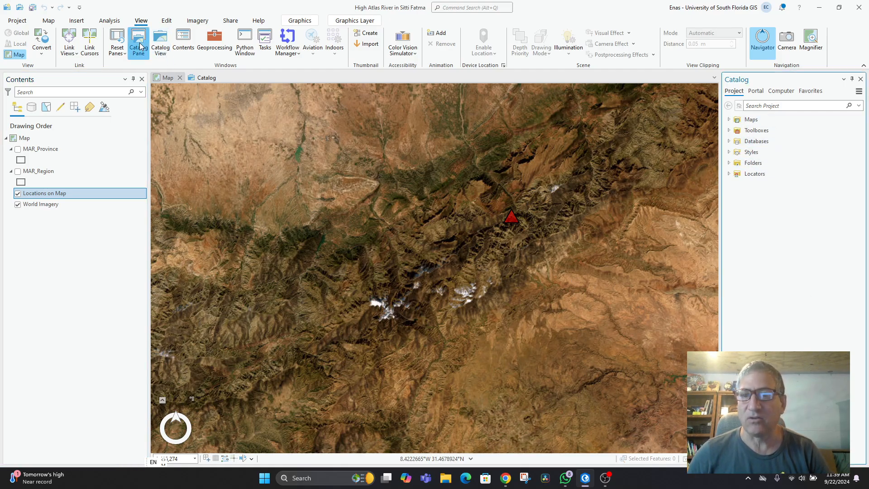
Undock the Catalog pane over the map, widen it, try it maximized, and restore and reposition it.
left_click_drag(806, 80, 333, 153)
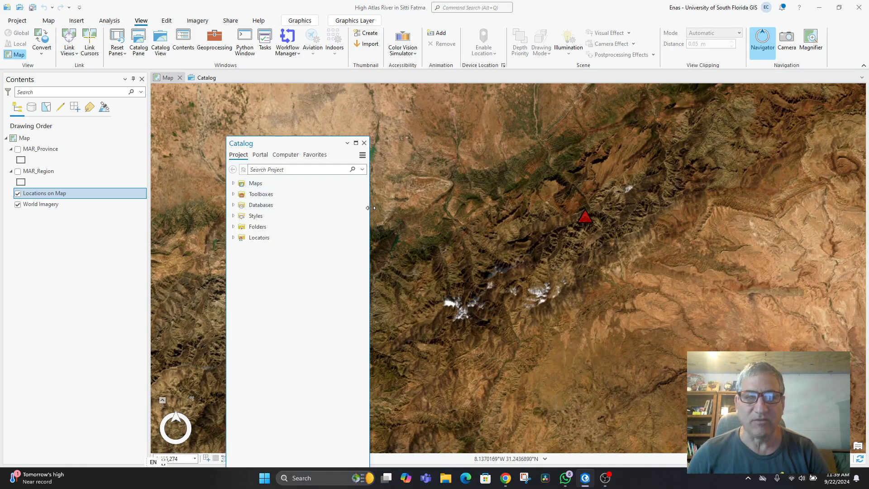
left_click_drag(369, 209, 693, 209)
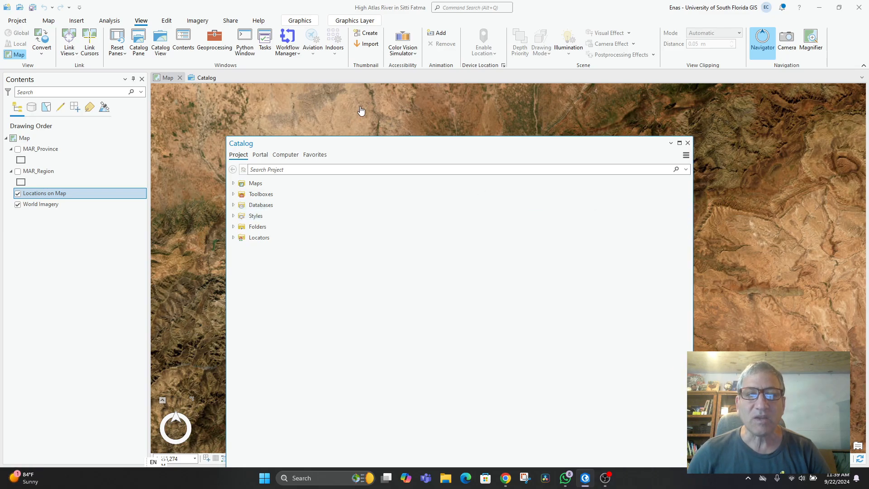
left_click(680, 143)
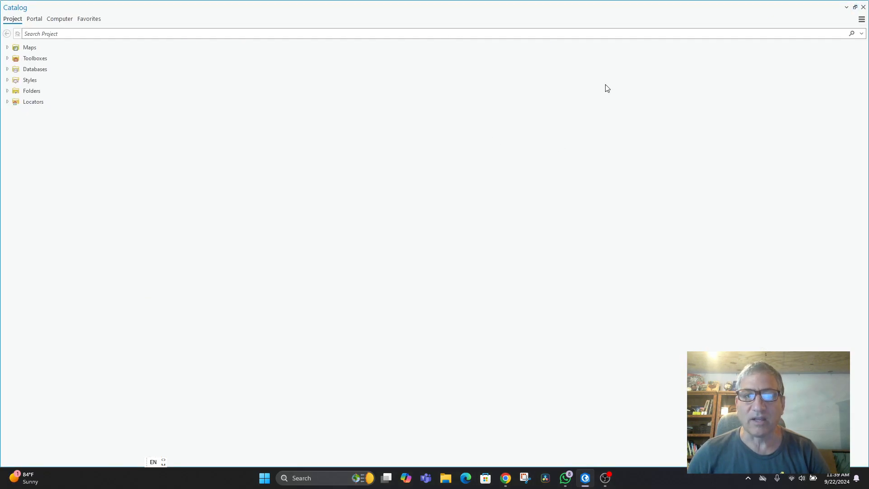
left_click(855, 7)
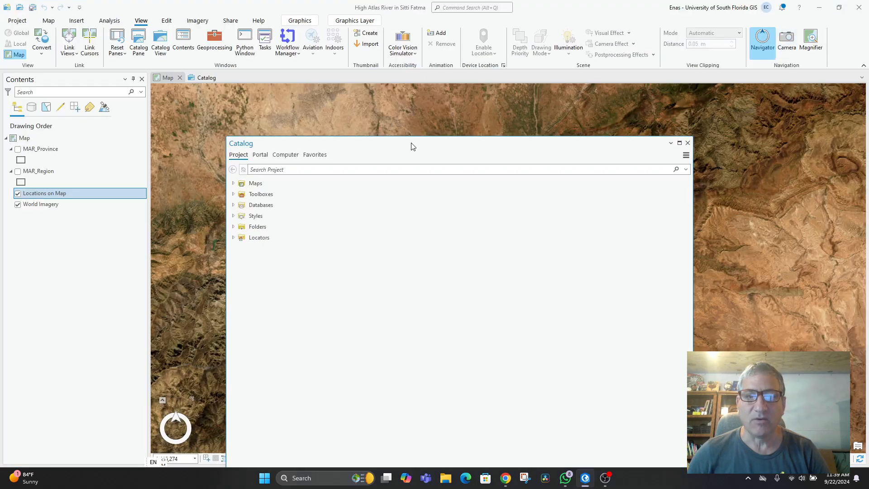
left_click_drag(497, 149, 511, 97)
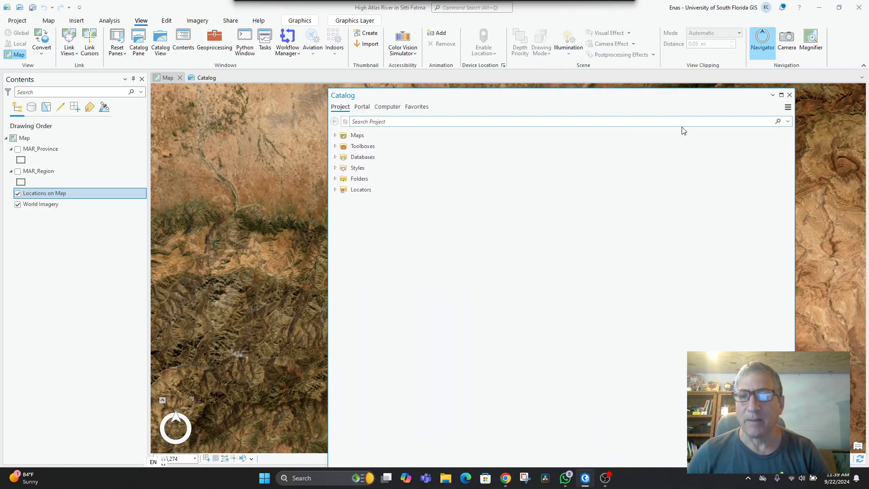
Switch the floating Catalog pane to a view and close both Catalog views, leaving only the map view open.
left_click(787, 109)
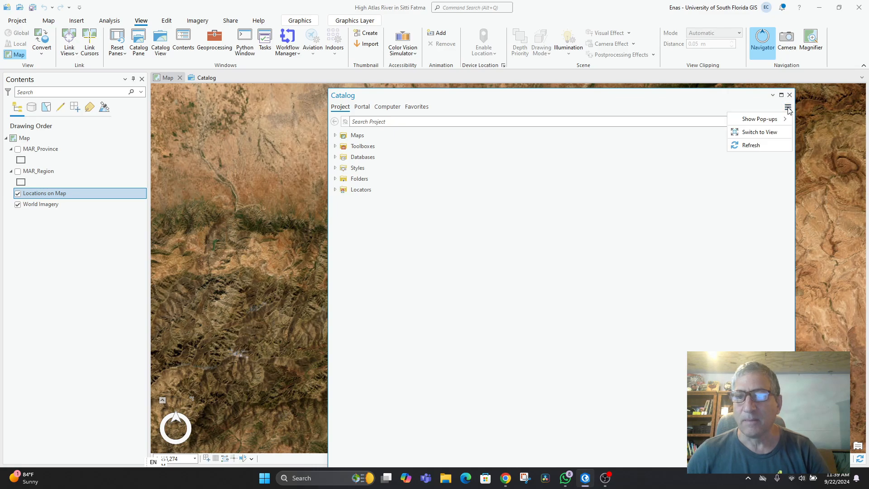
left_click(763, 129)
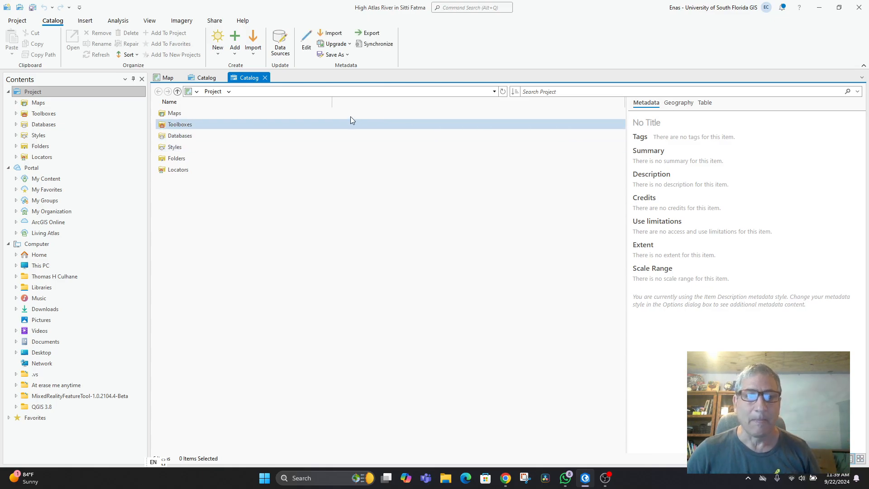
left_click(265, 78)
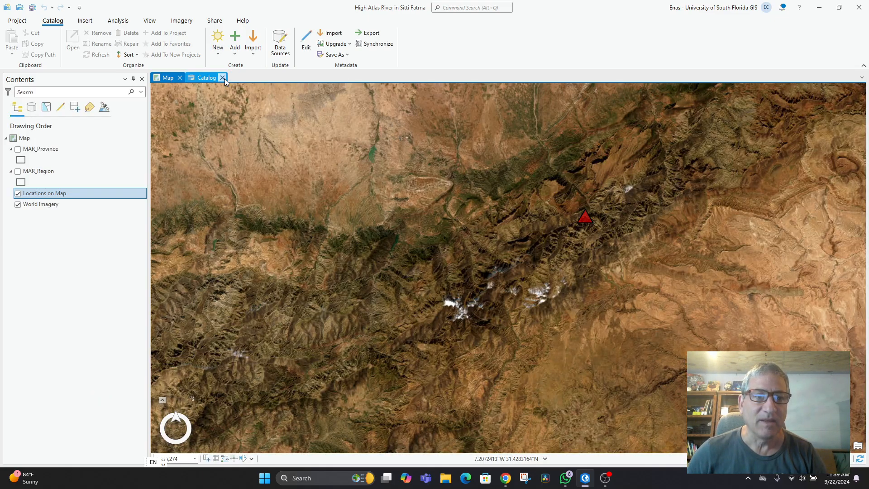
left_click(224, 78)
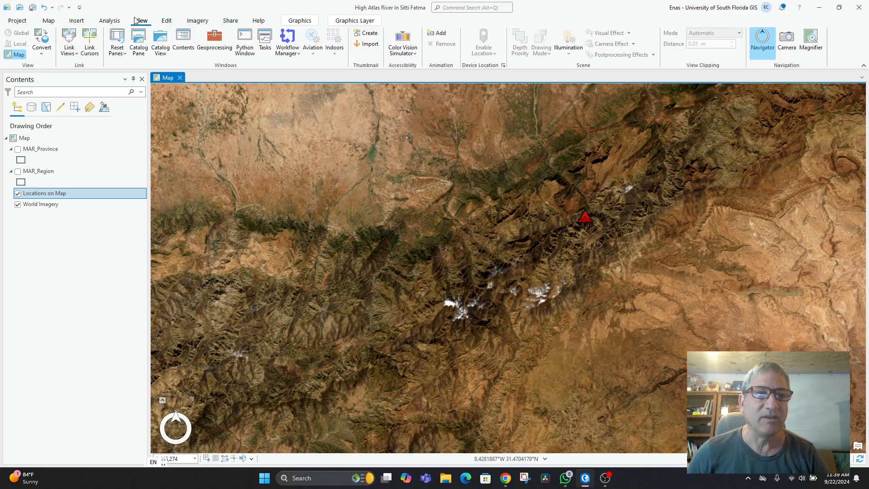
Try the mapping and editing pane layouts, closing the Create Features, Modify Features, Attributes and Catalog panes.
left_click(120, 47)
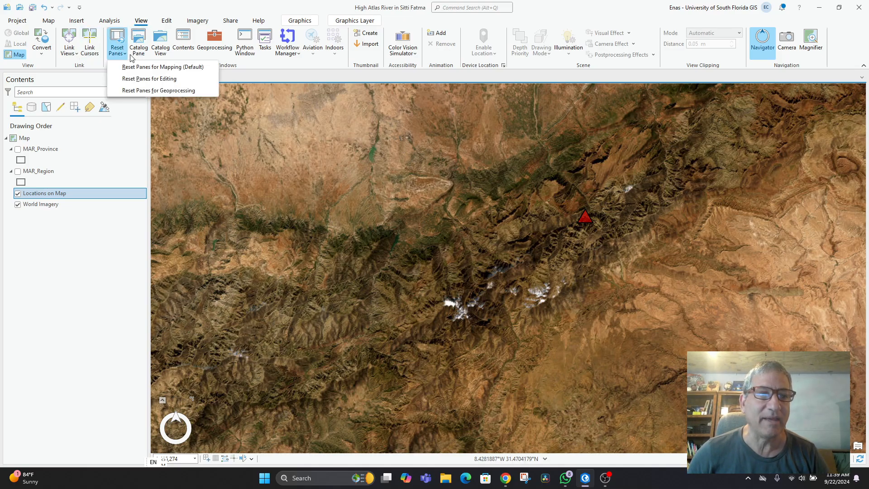
left_click(141, 66)
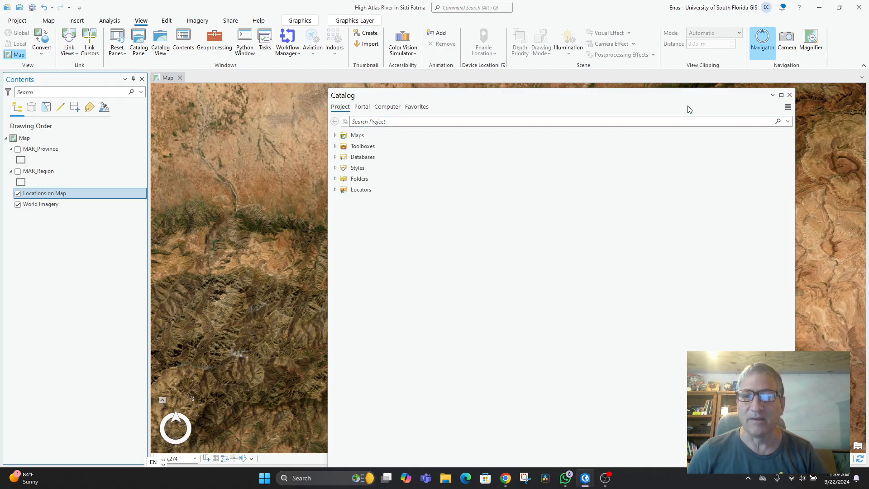
left_click(117, 47)
left_click(131, 80)
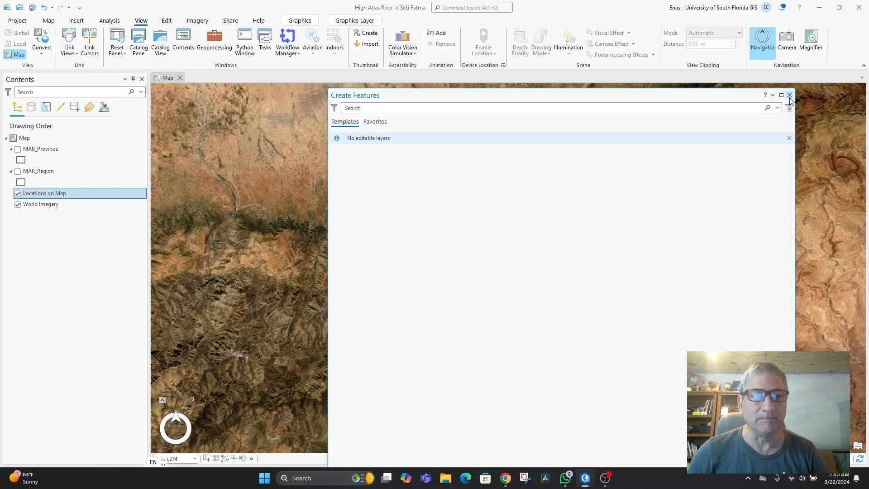
left_click(790, 95)
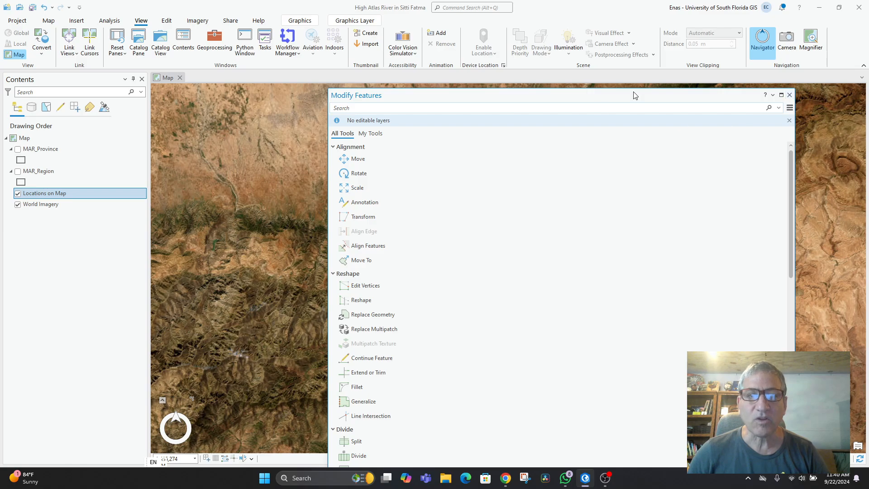
left_click(789, 96)
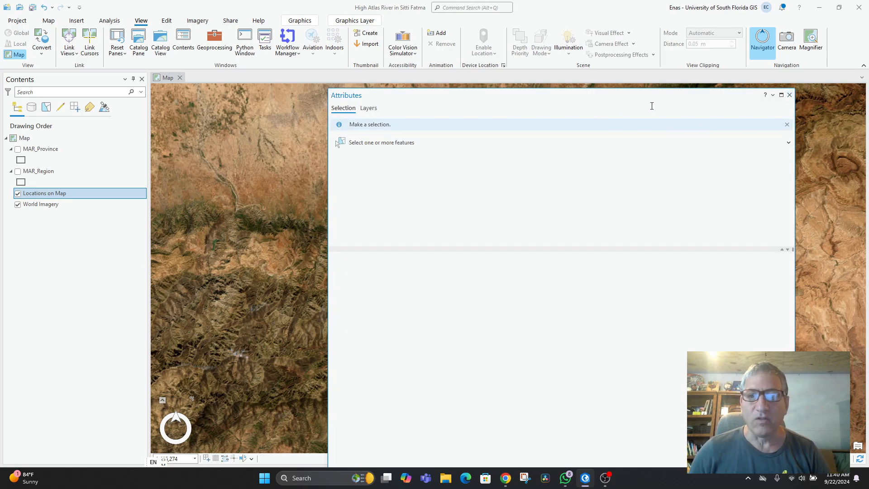
left_click(789, 95)
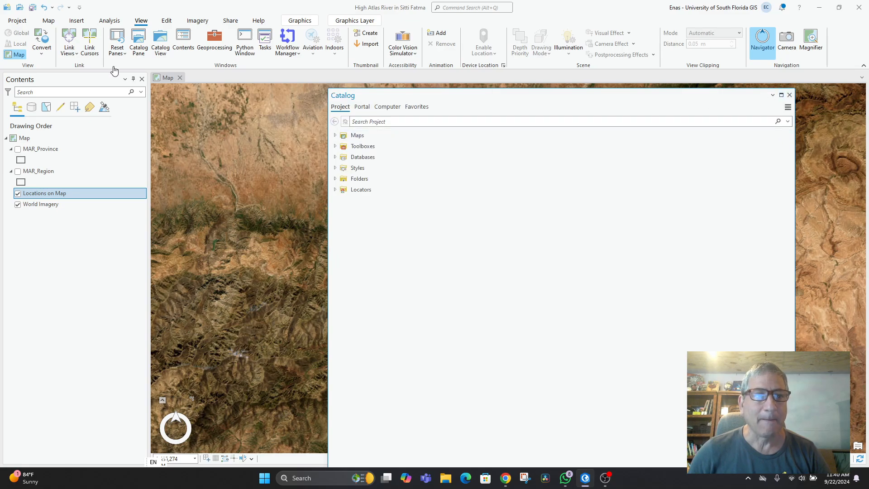
left_click(789, 96)
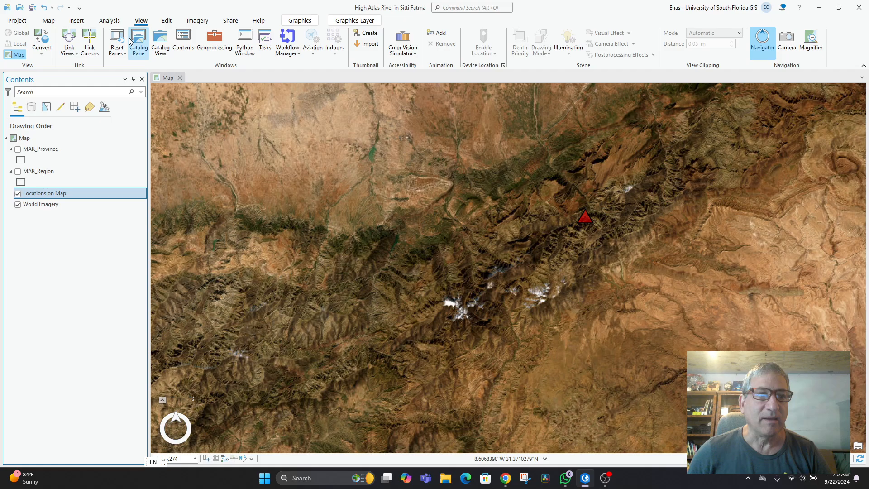
Restore the Catalog pane with the default mapping layout, narrow it, and dock it beside the map.
left_click(116, 46)
left_click(137, 65)
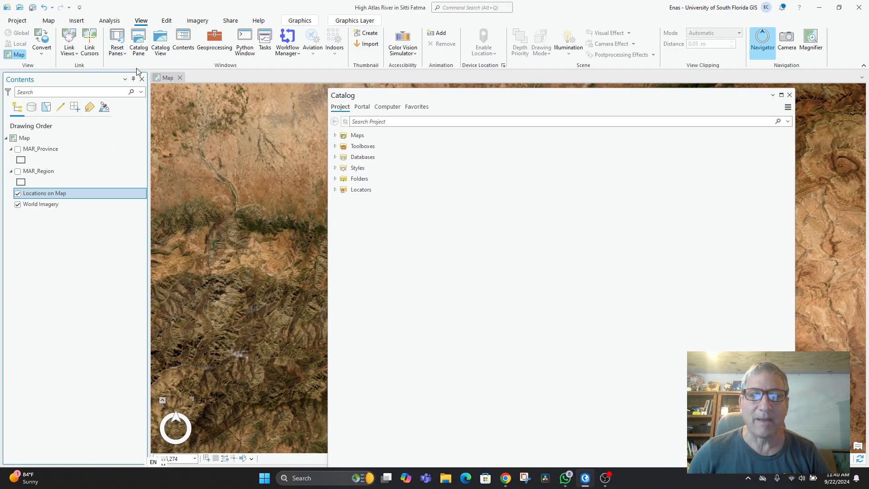
left_click_drag(484, 104, 405, 65)
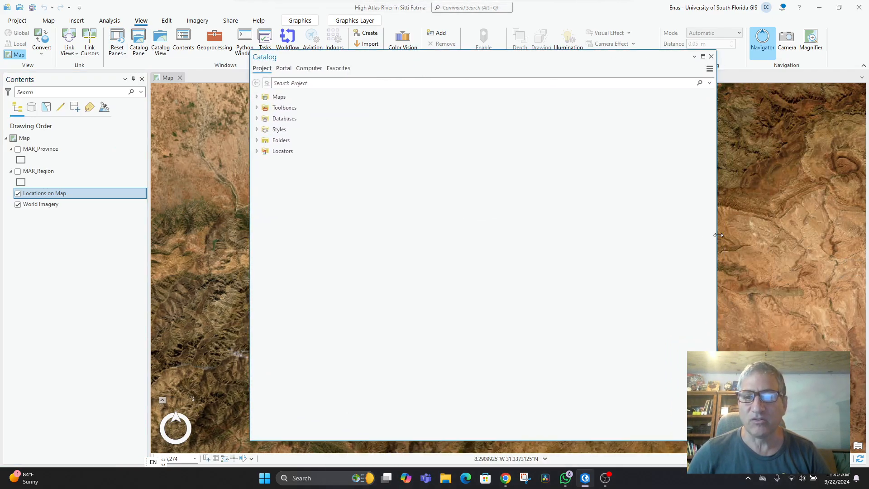
left_click_drag(719, 256, 515, 255)
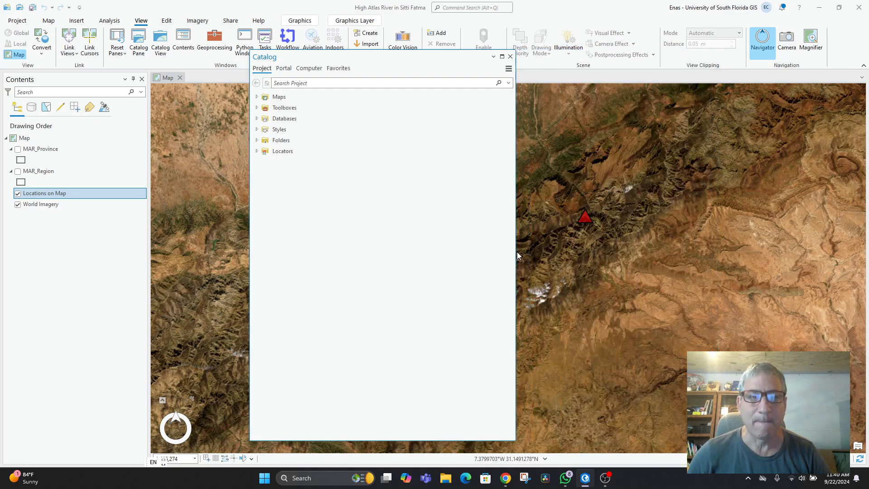
left_click_drag(318, 60, 698, 96)
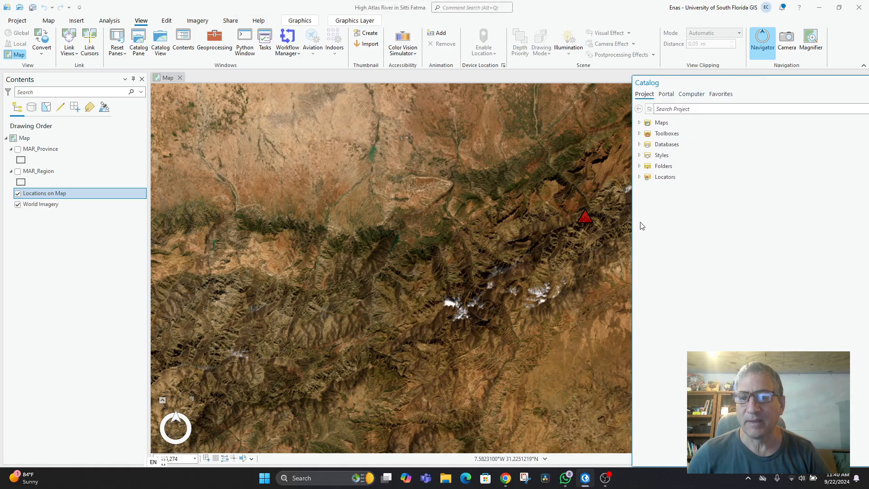
left_click_drag(632, 231, 721, 217)
left_click_drag(784, 86, 530, 270)
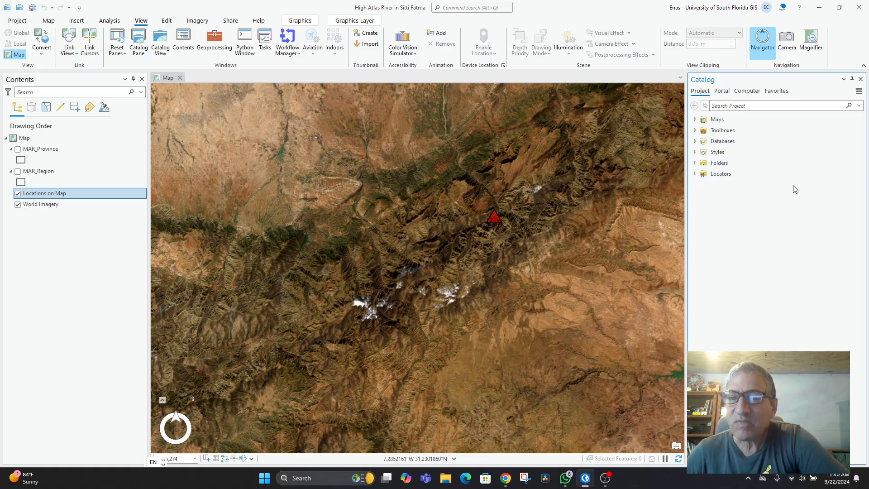
Start creating a new feature class in the project geodatabase High Atlas River in Sitti Fatma.gdb.
left_click(695, 141)
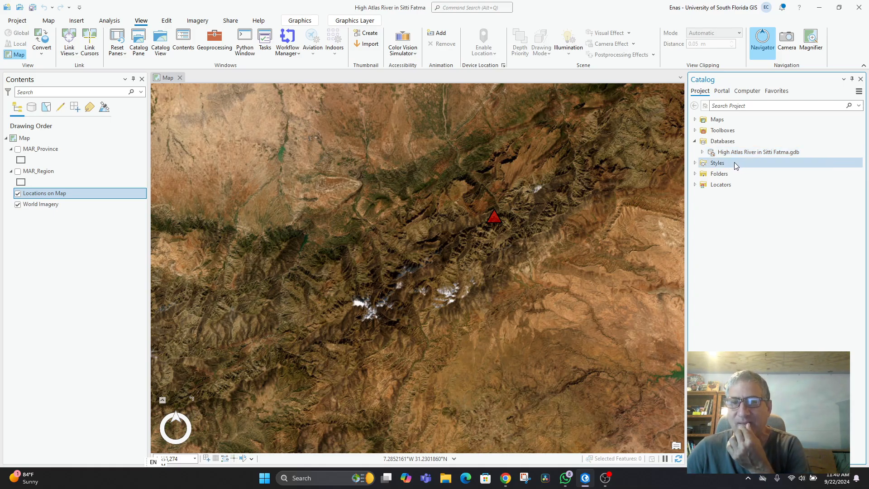
mouse_move(730, 154)
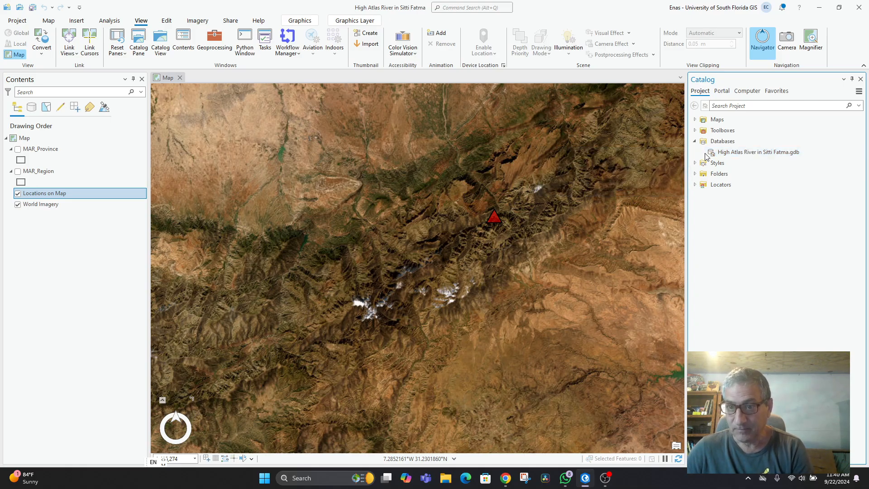
left_click(704, 154)
right_click(734, 156)
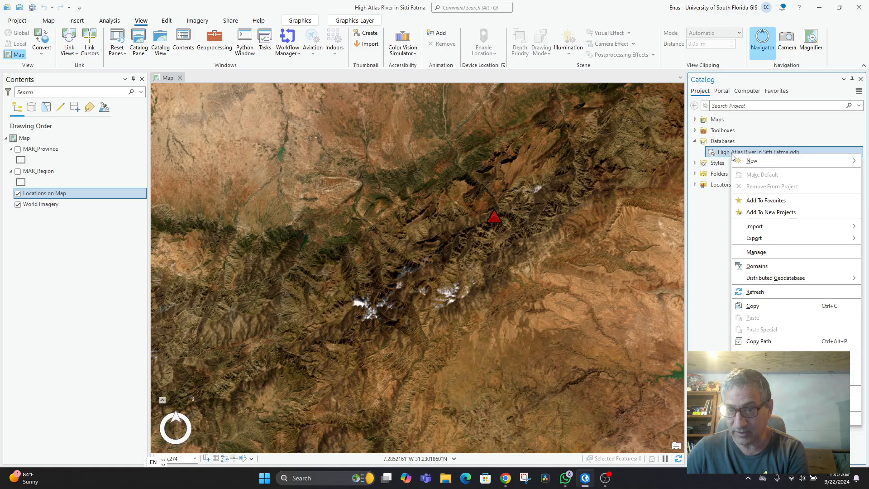
mouse_move(748, 163)
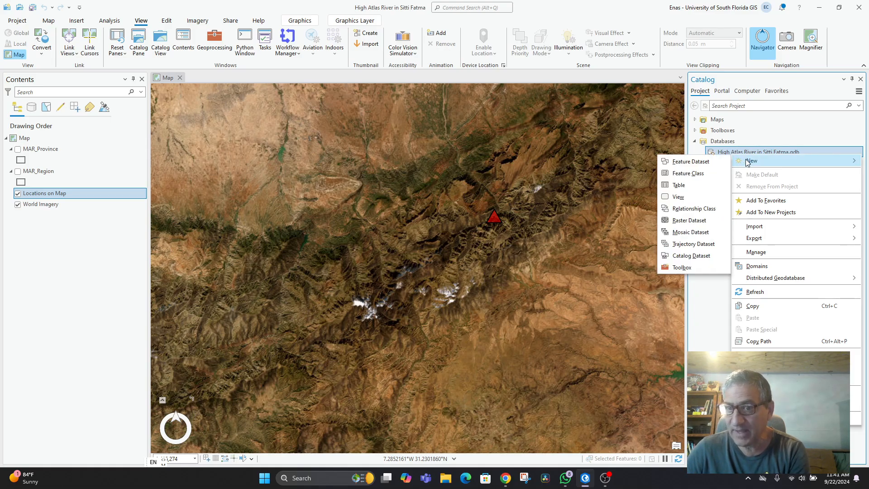
left_click(699, 176)
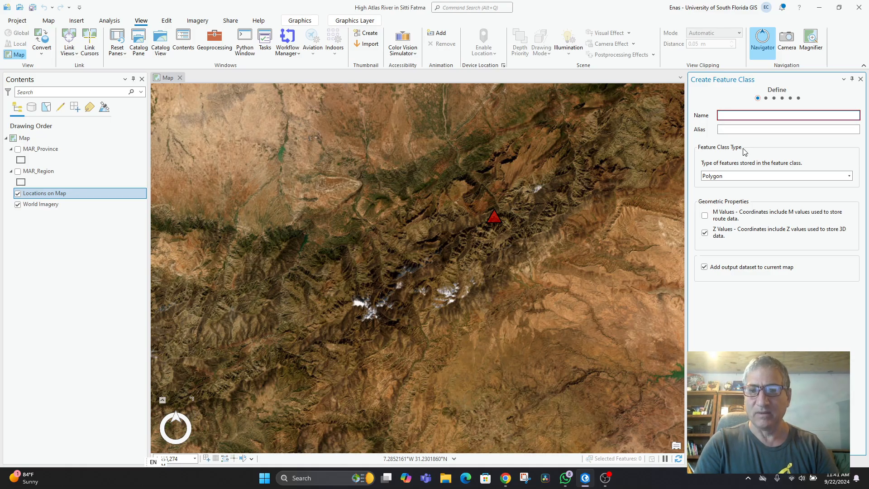
Name the feature class TreeDataPoints and set its feature class type to Point.
type("TreeDataPoints")
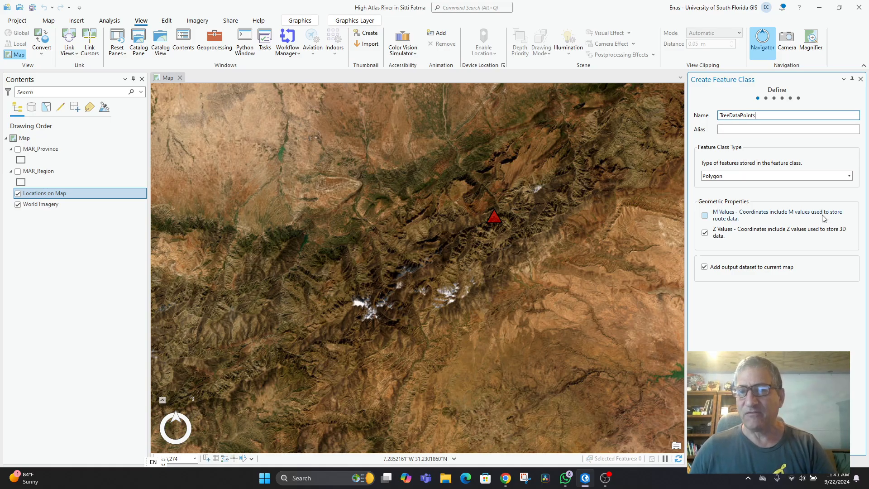
left_click(831, 178)
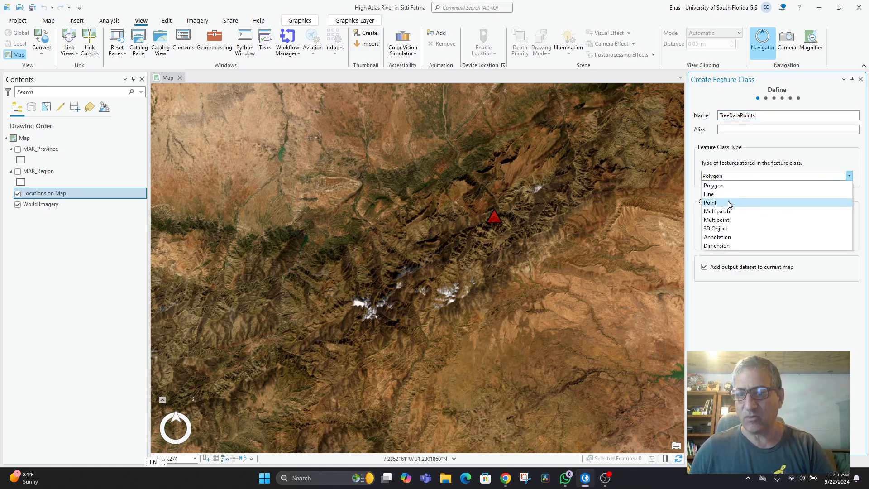
left_click(728, 205)
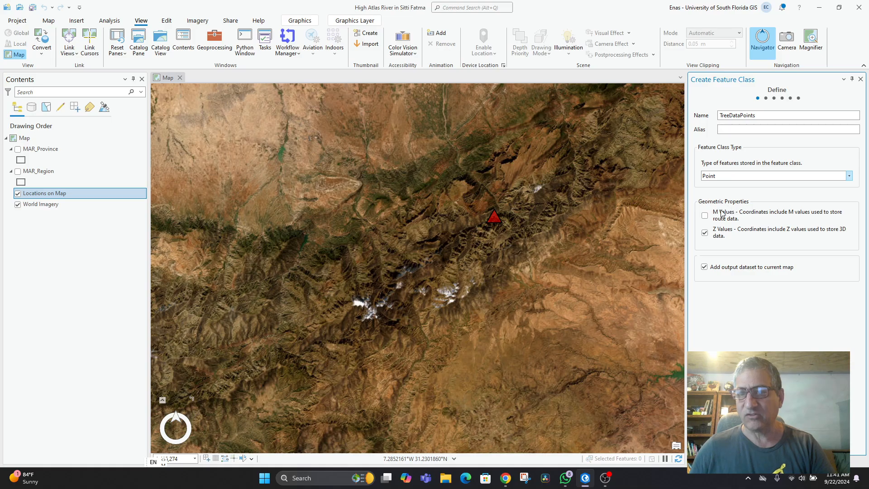
Exclude Z values from the new feature class's geometry and proceed to defining its fields.
left_click(706, 235)
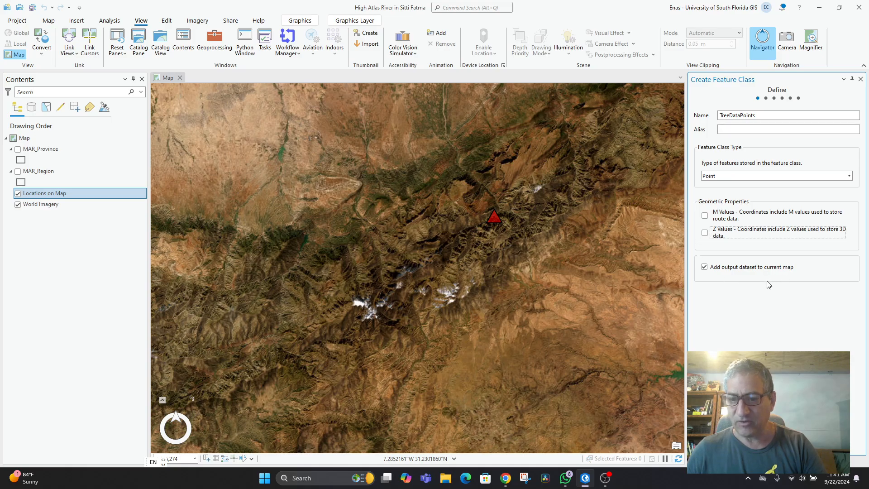
left_click(777, 430)
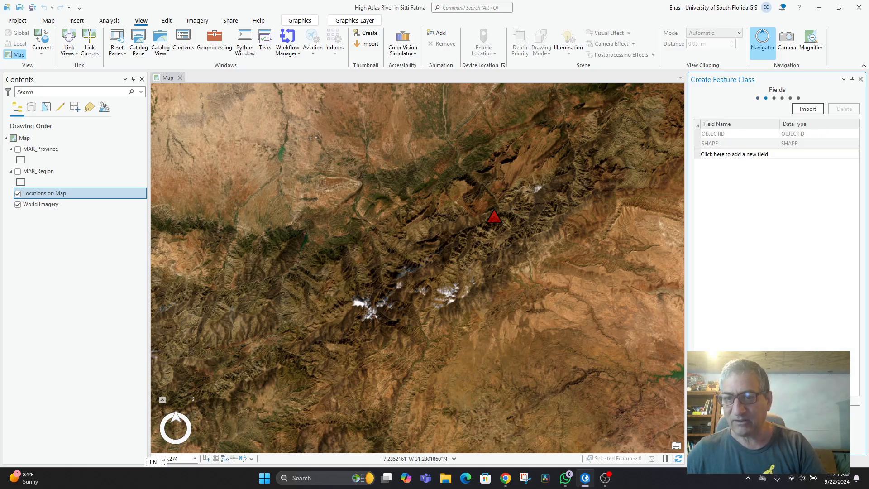
Add a new attribute field and set its data type to Short Integer.
left_click(736, 155)
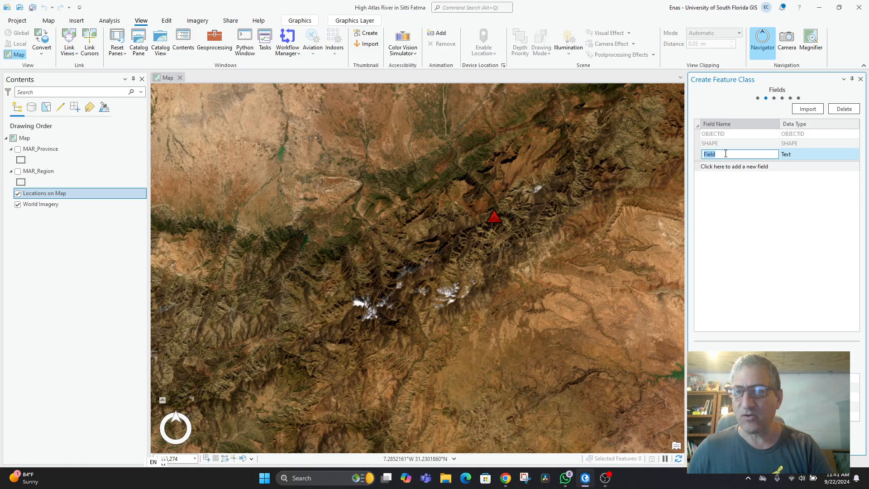
left_click(730, 154)
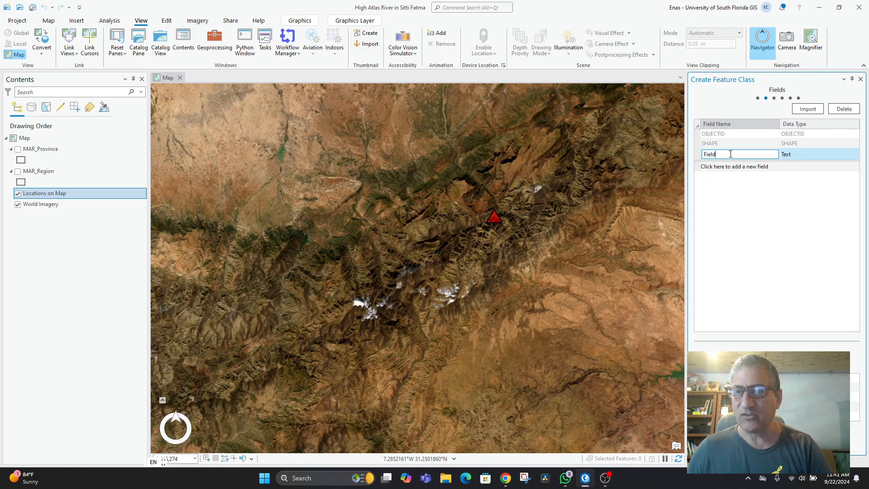
left_click(796, 157)
left_click(811, 162)
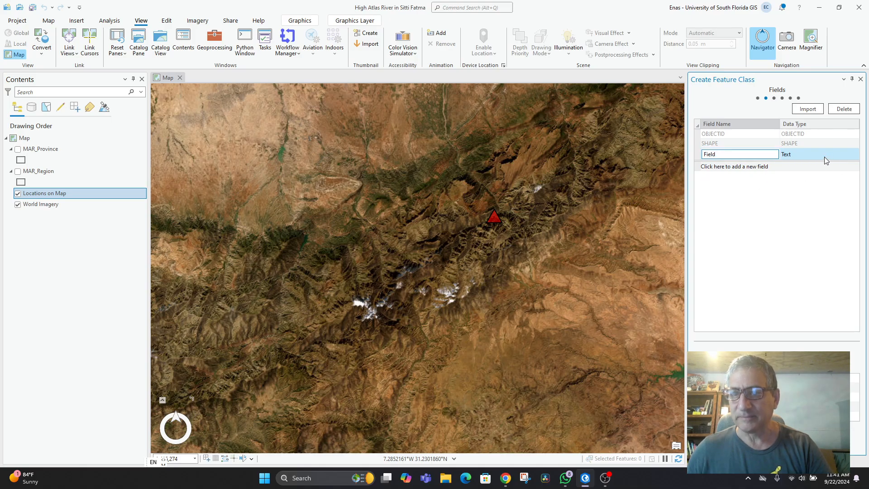
key("Return")
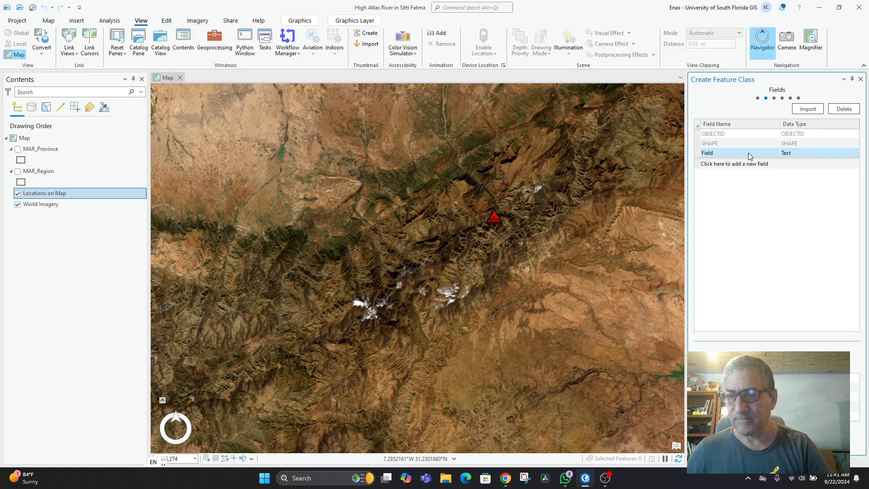
left_click(710, 155)
double_click(724, 155)
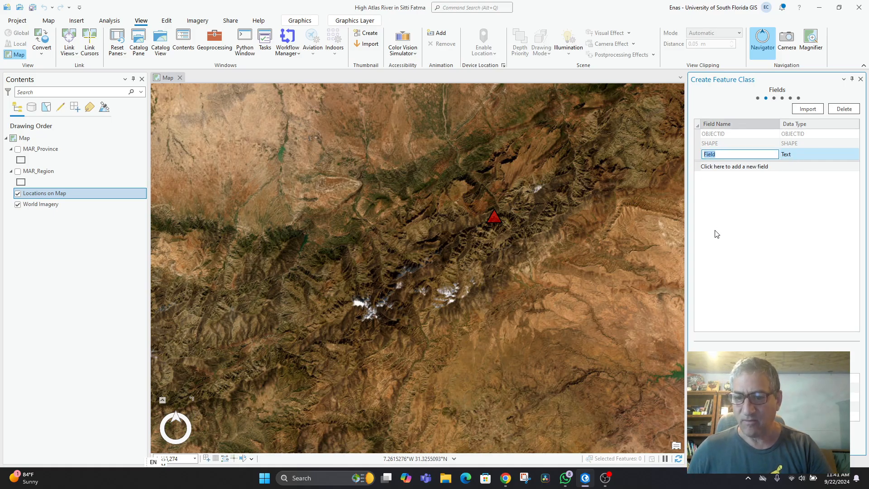
left_click(789, 156)
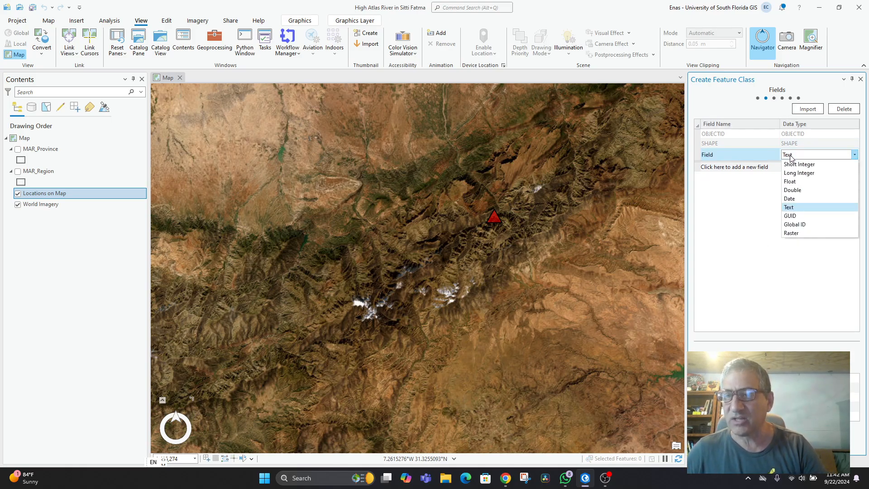
left_click(798, 166)
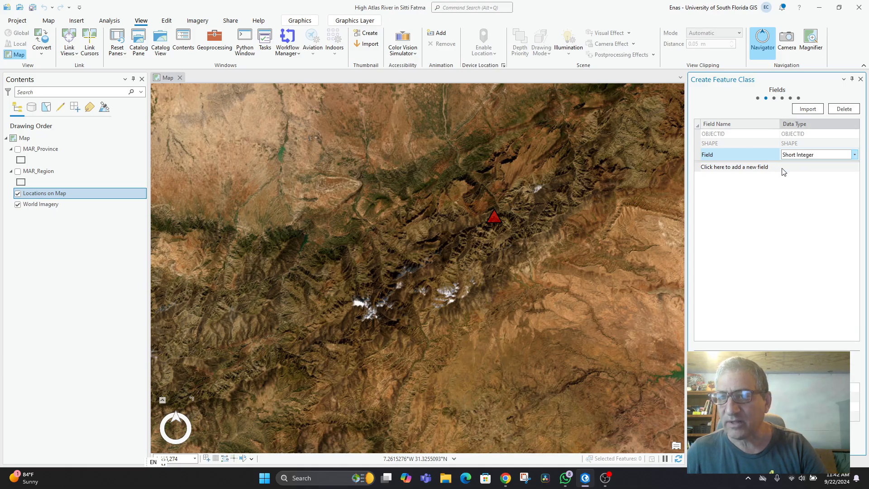
Add a second attribute field of type Text named FieldText.
left_click(716, 168)
left_click(732, 165)
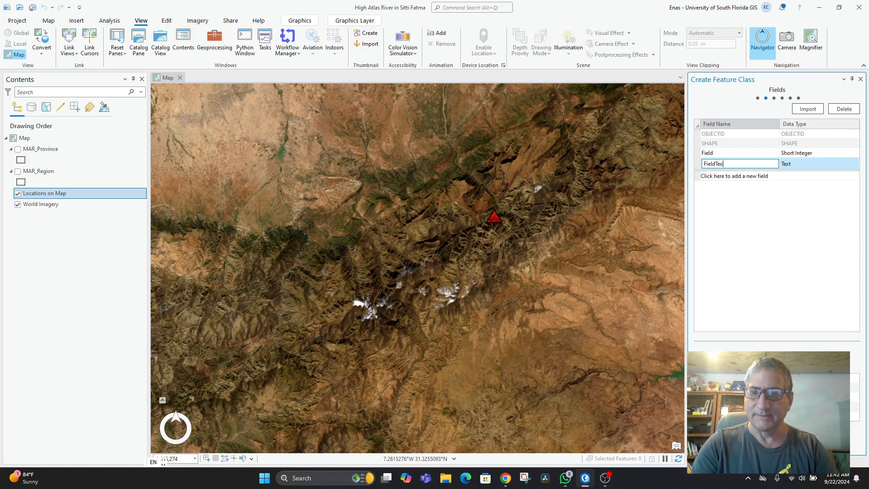
key("Return")
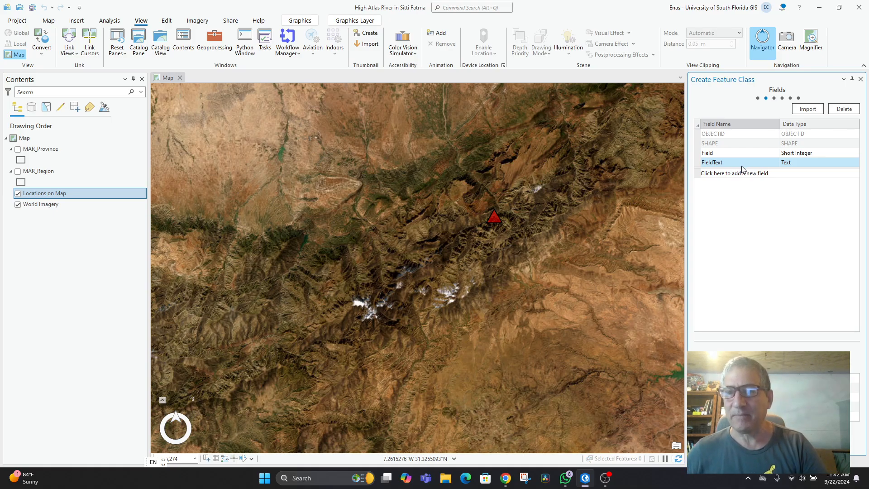
Add an extra text field named T and rename the FieldText field to TreeType.
left_click(730, 170)
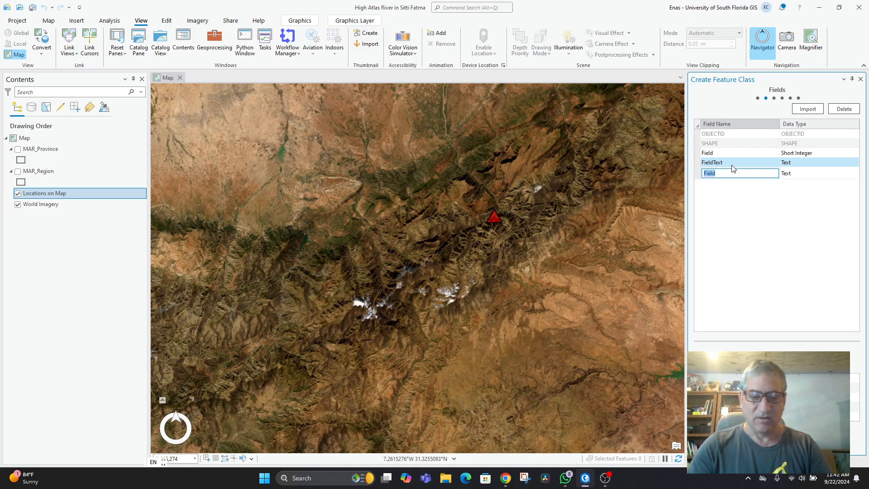
type("T")
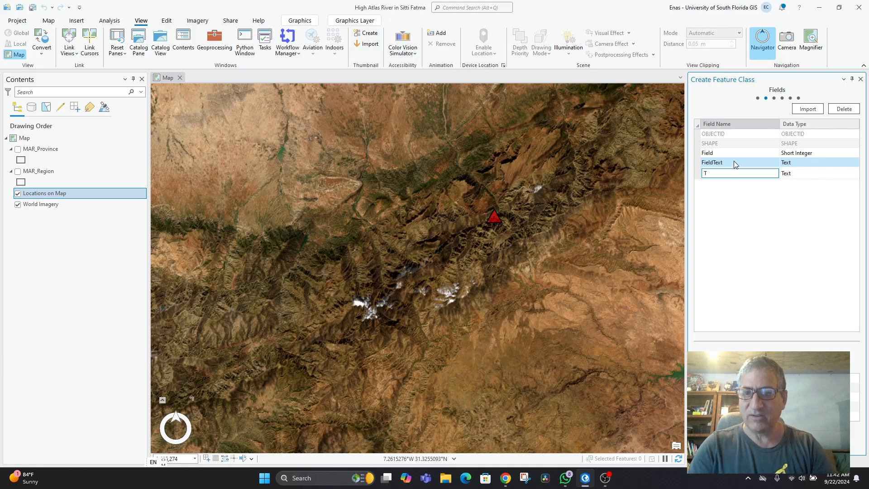
left_click(735, 163)
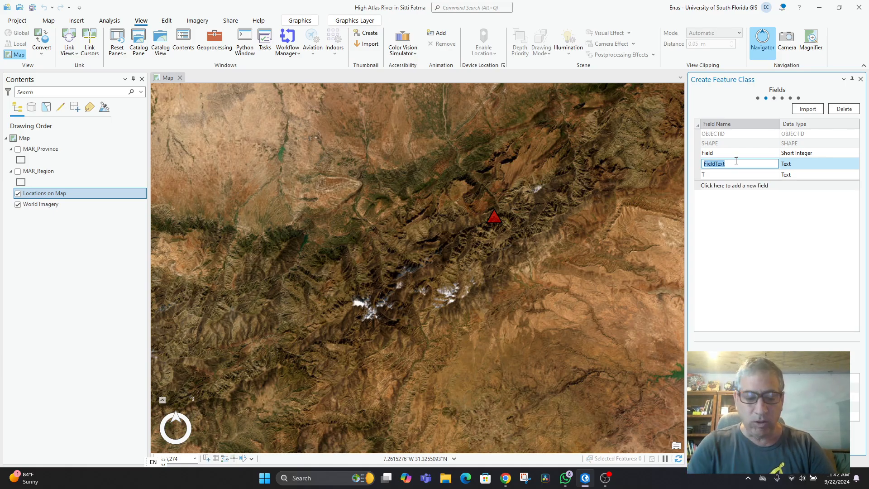
type("TreeTy")
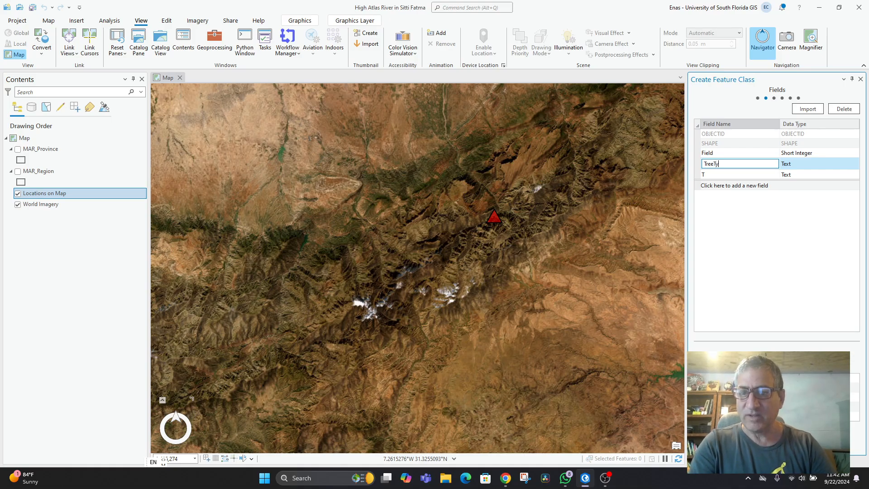
type("pe")
key("Return")
Rename the Short Integer field to TreeID and delete the extra field T.
left_click(717, 153)
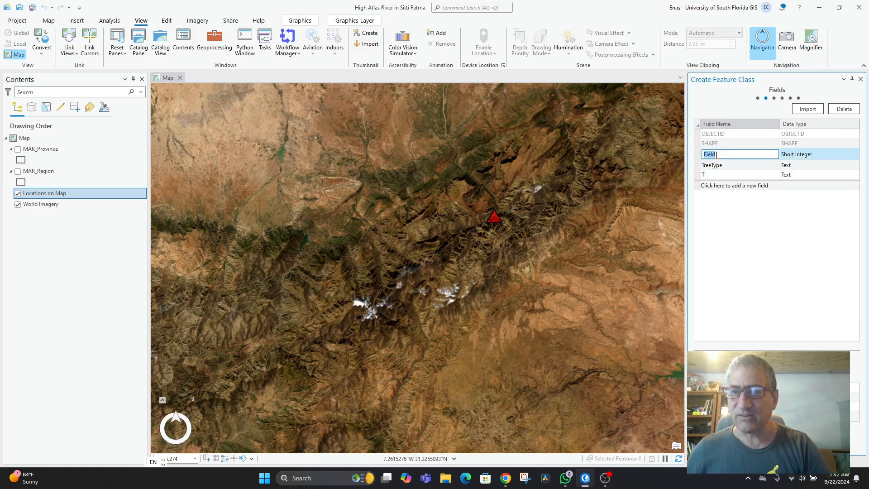
type("T")
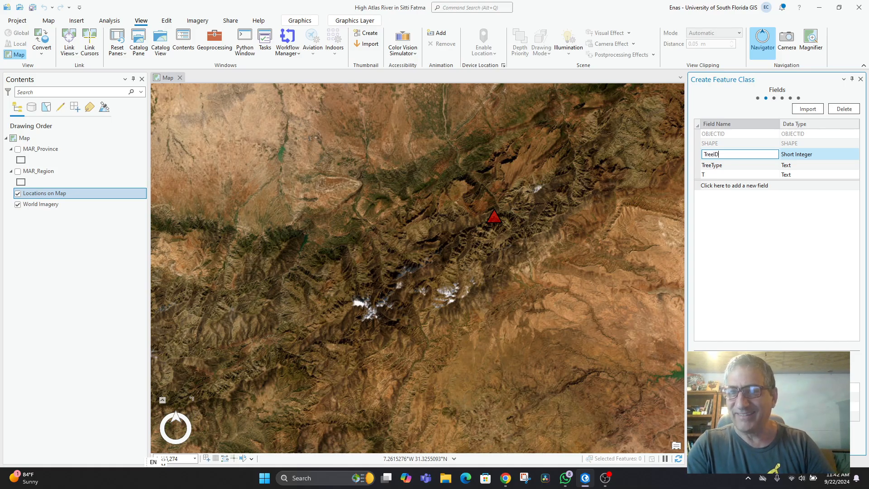
type("reeID")
key("Return")
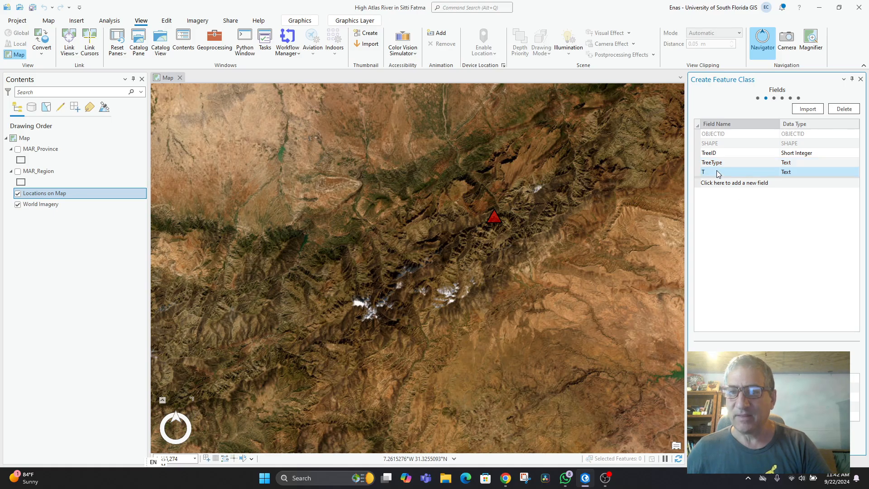
right_click(718, 173)
left_click(731, 215)
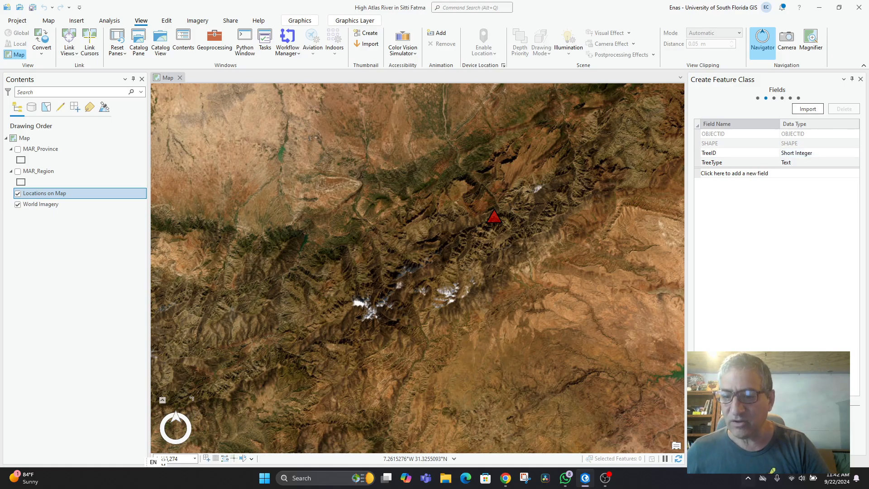
Accept the WGS 1984 Web Mercator (auxiliary sphere) coordinate system and default tolerance, resolution and storage settings, and finish creating the feature class.
left_click(777, 445)
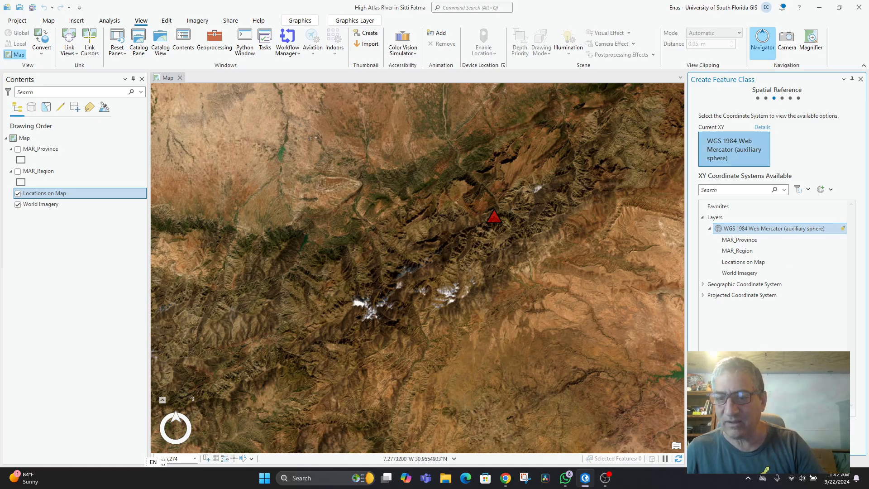
left_click(790, 436)
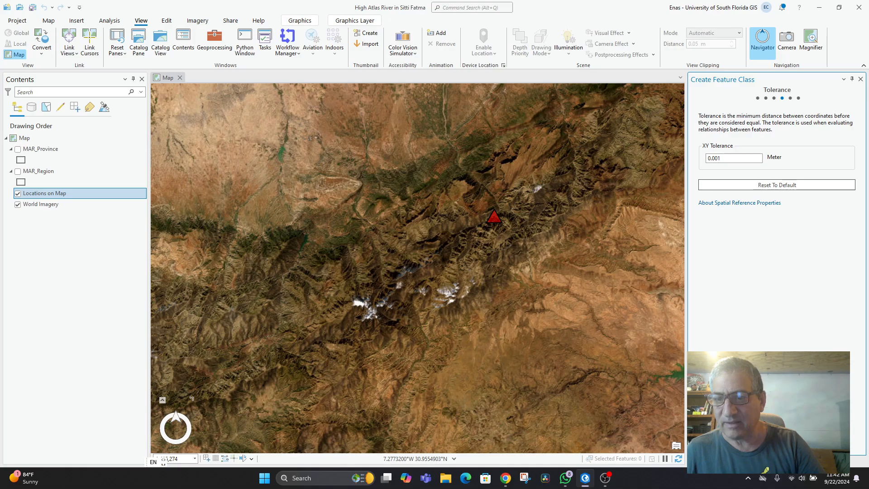
left_click(790, 437)
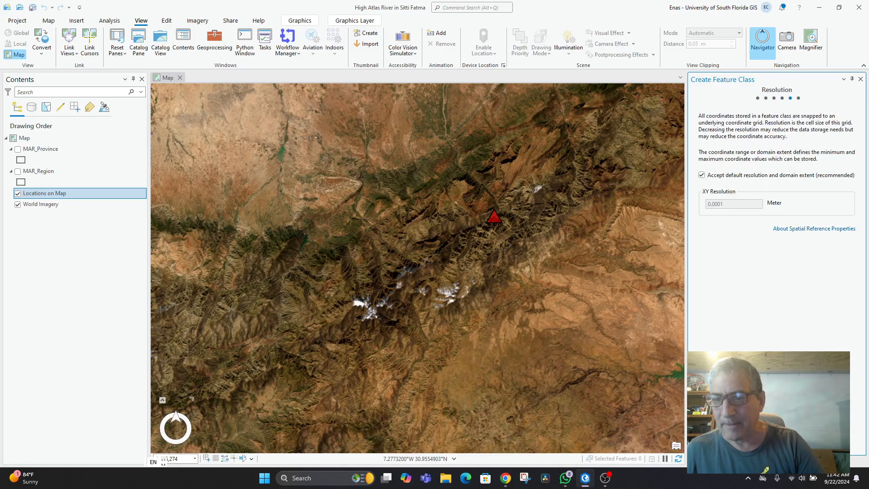
left_click(790, 437)
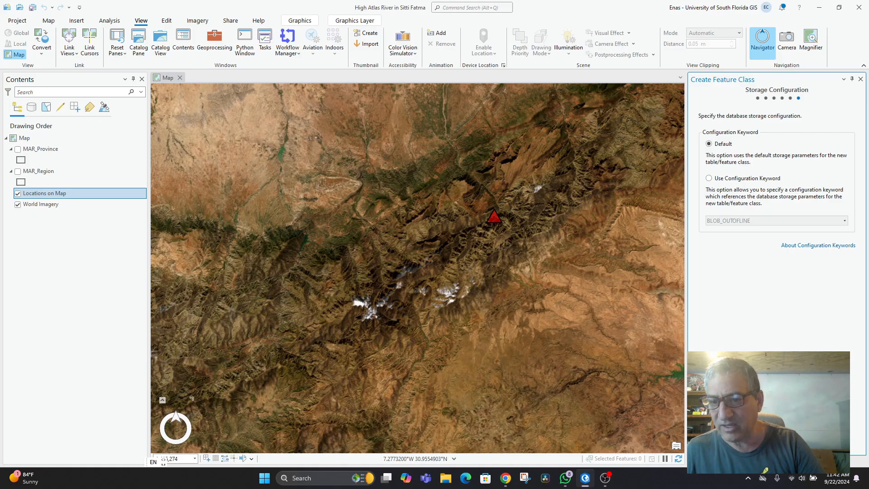
left_click(826, 438)
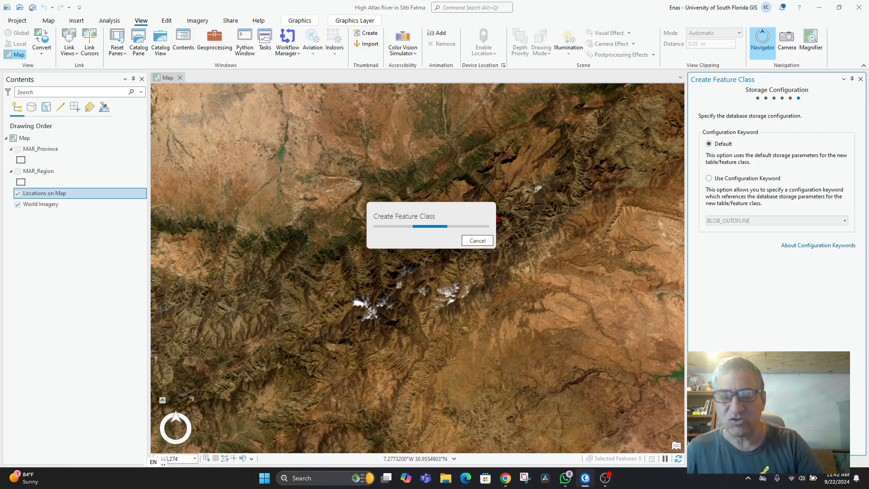
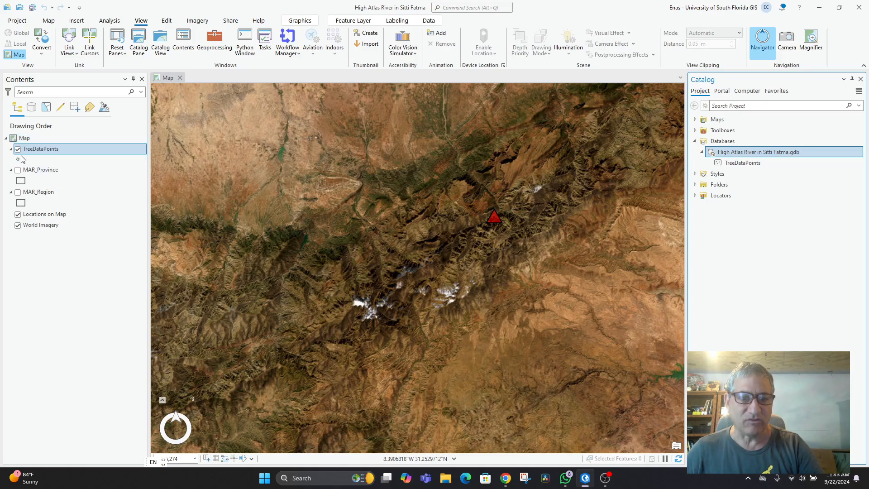
Examine the riverbed and surrounding trees close up, just southwest of the red triangle marker in the village.
scroll(395, 275, "up", 3)
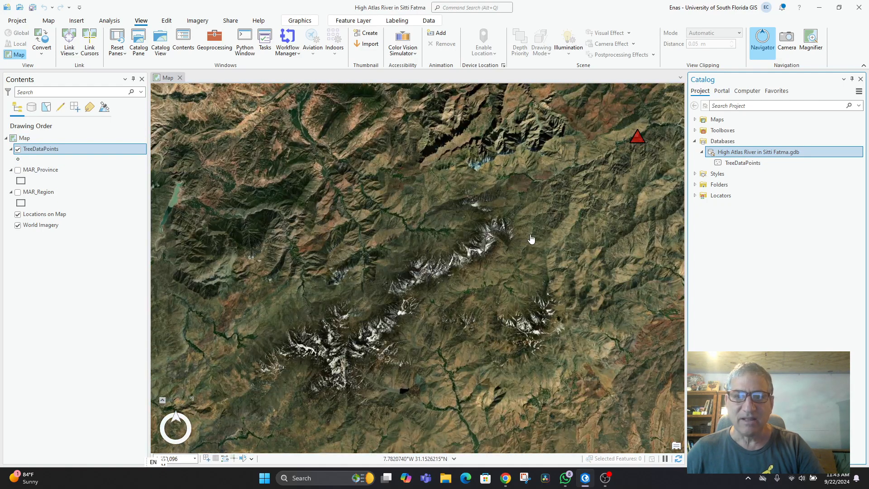
scroll(529, 241, "up", 3)
scroll(492, 264, "up", 4)
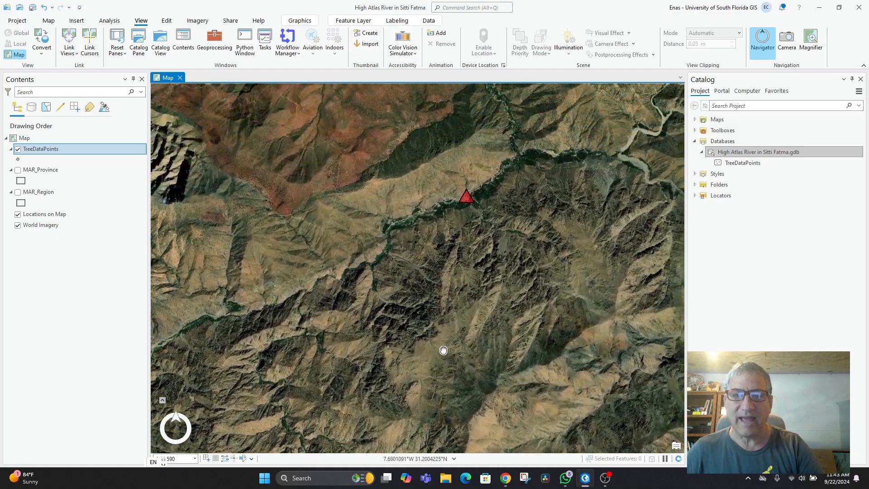
scroll(495, 320, "up", 5)
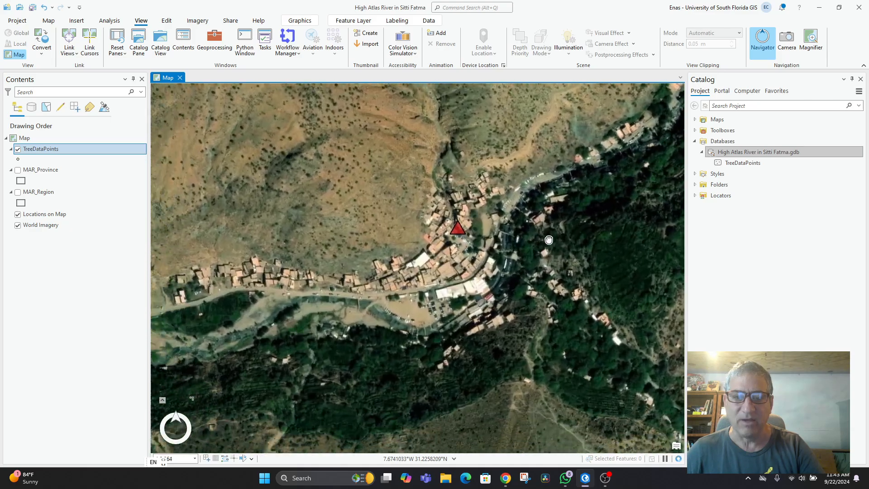
left_click_drag(549, 240, 601, 208)
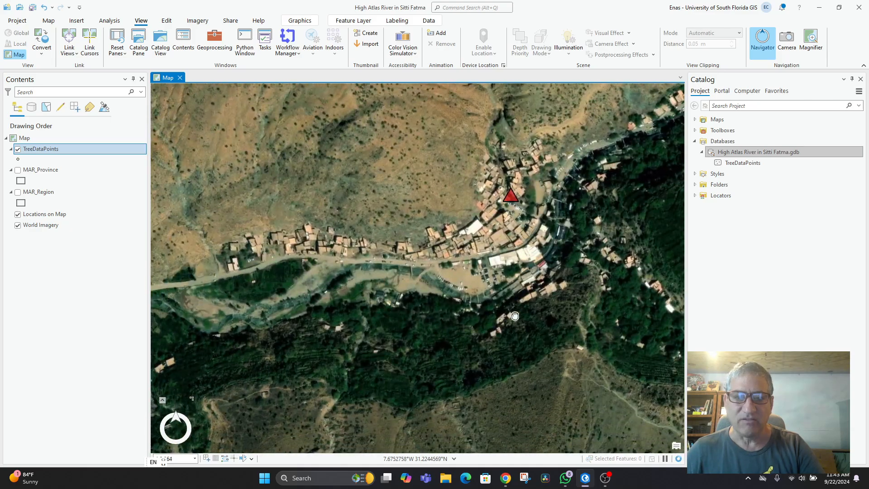
left_click_drag(505, 325, 567, 274)
scroll(462, 304, "up", 3)
left_click_drag(409, 299, 519, 344)
left_click_drag(437, 299, 467, 336)
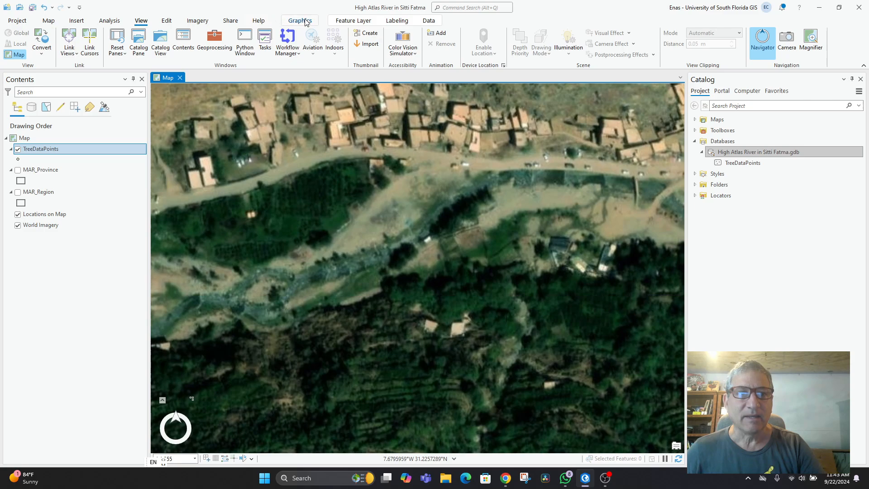
Create a TreeDataPoints point feature on the dark tree cluster beside the river, using the layer's feature template.
left_click(167, 21)
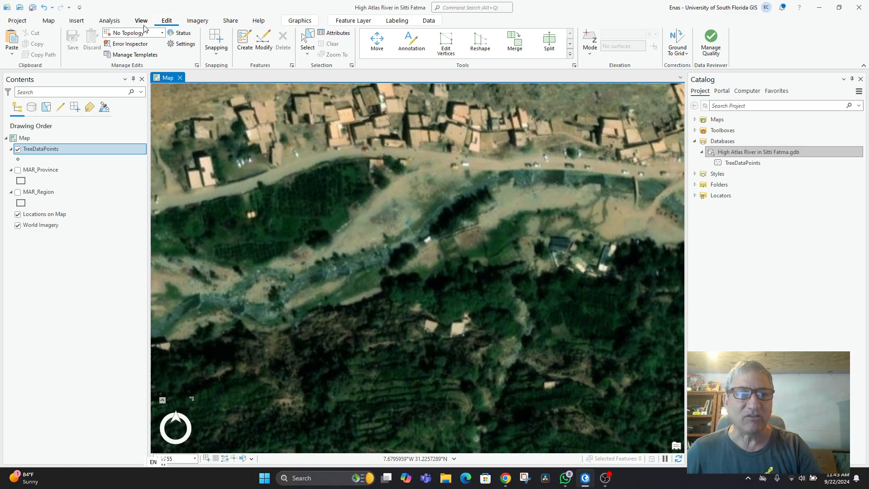
left_click(244, 42)
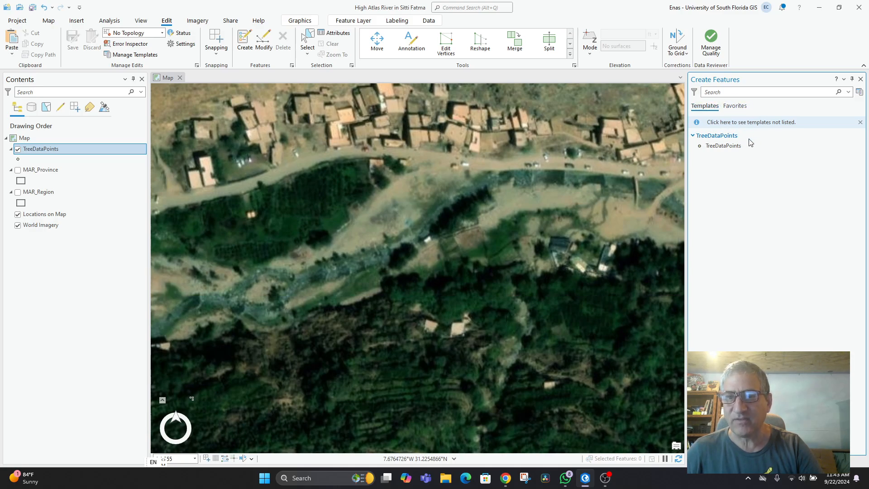
left_click(714, 137)
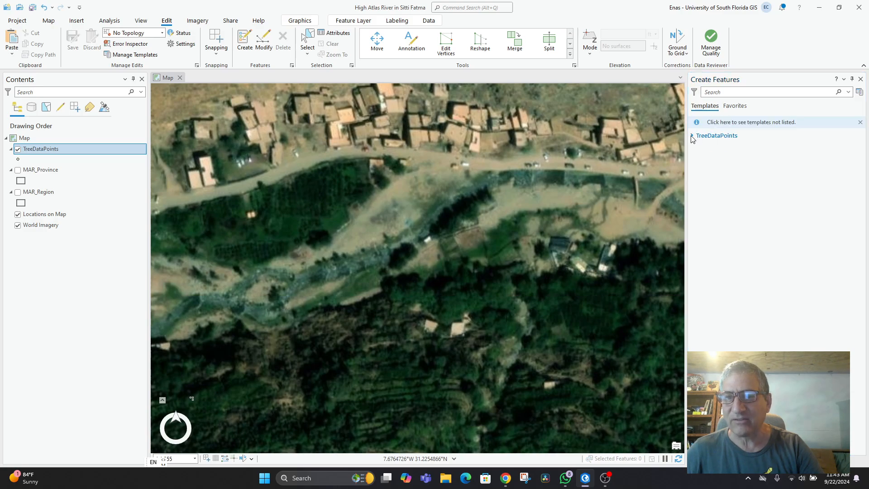
left_click(693, 136)
left_click(721, 145)
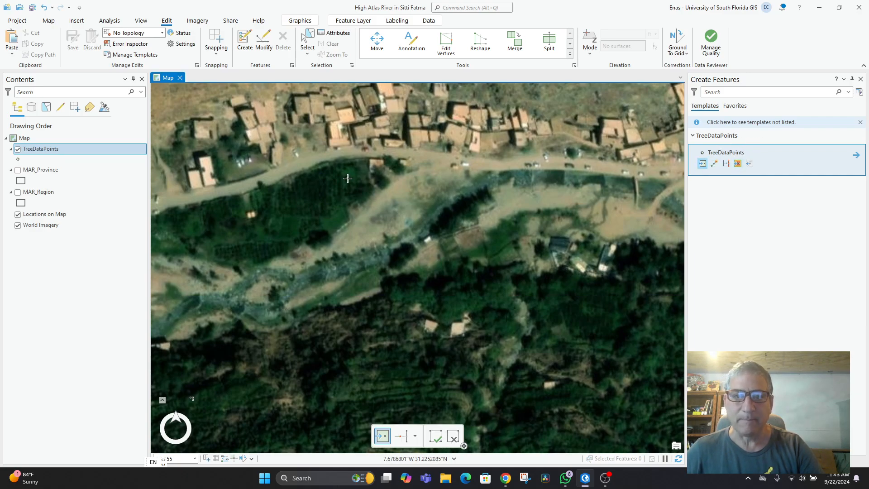
left_click(467, 206)
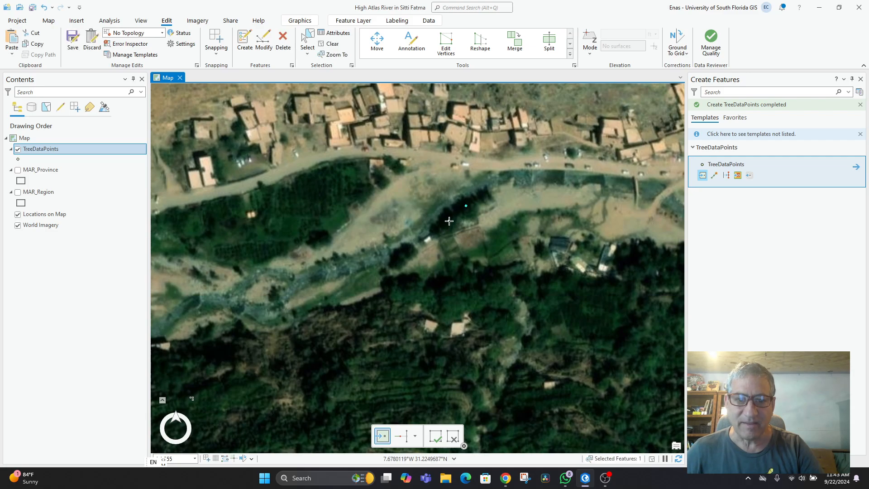
Add more TreeDataPoints points on the dark trees along both riverbanks, including the clump near the road and the orchard's southeast edge.
left_click(434, 232)
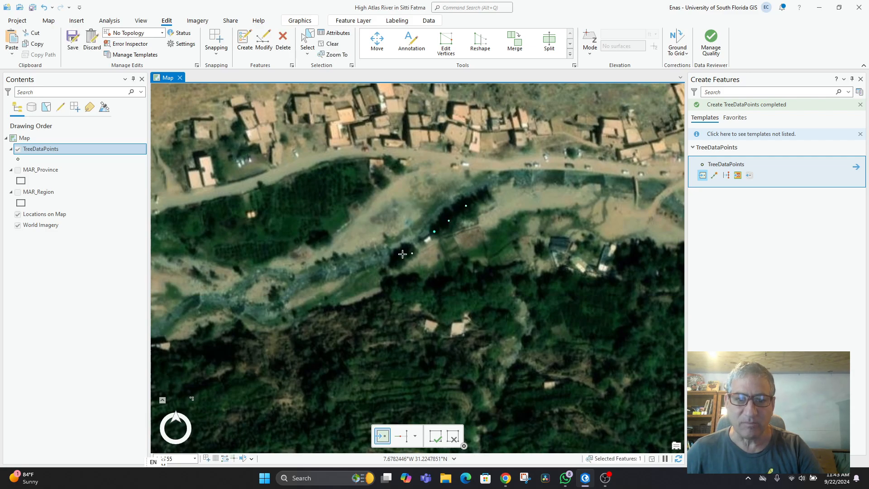
left_click(394, 265)
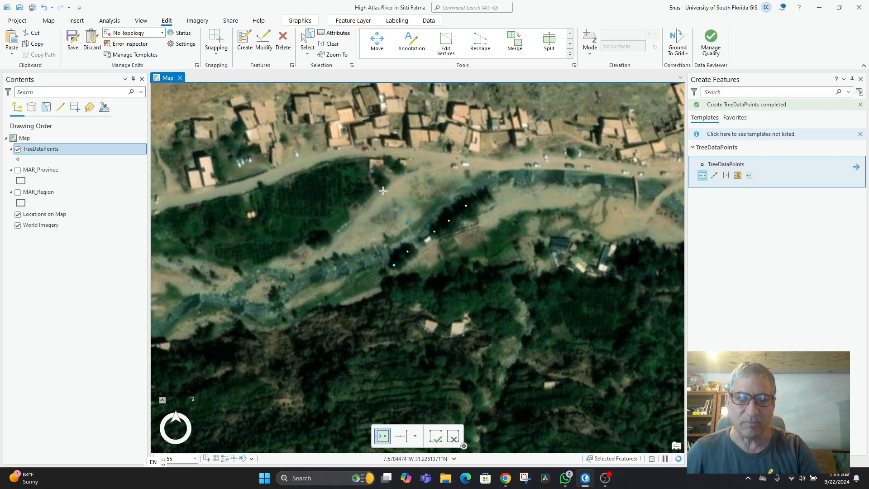
left_click(398, 168)
left_click(389, 160)
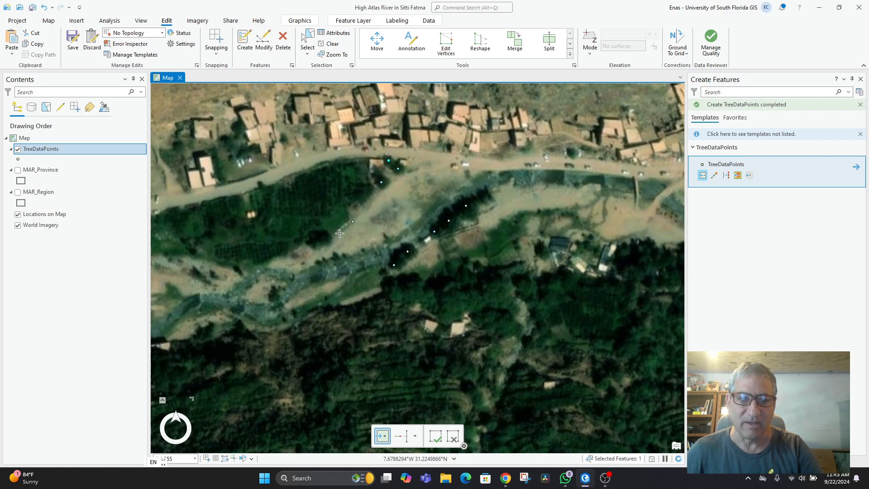
left_click(322, 239)
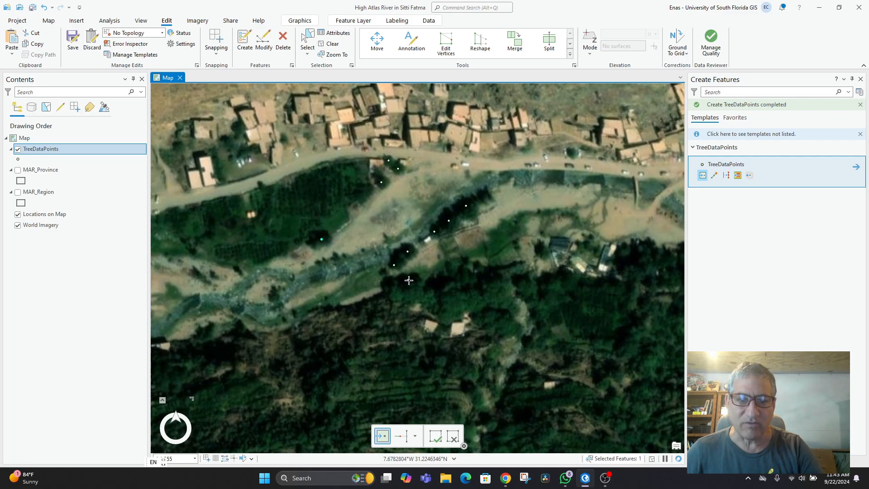
left_click(390, 285)
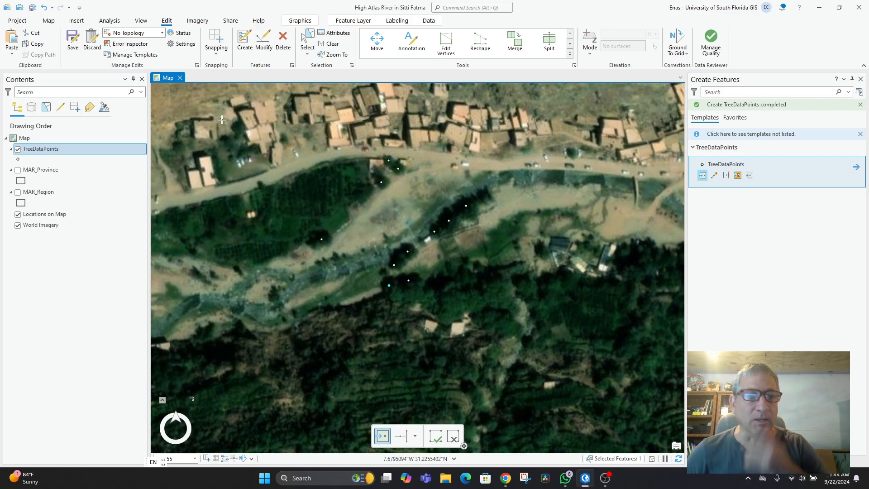
Open the active TreeDataPoints template's attributes and check its TreeID and TreeType fields.
left_click(297, 23)
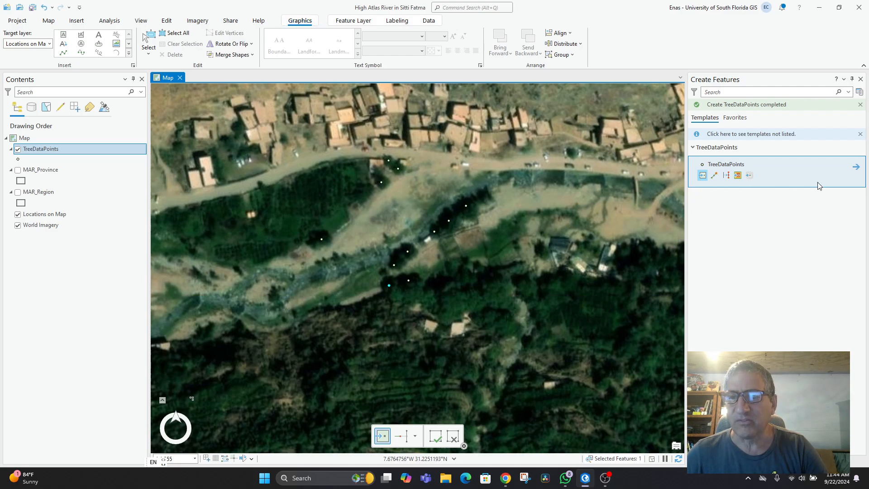
left_click(857, 168)
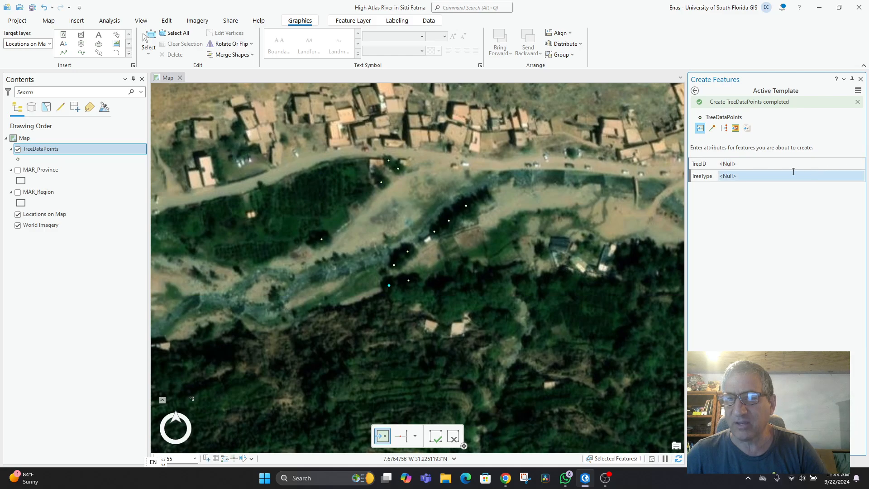
left_click(728, 164)
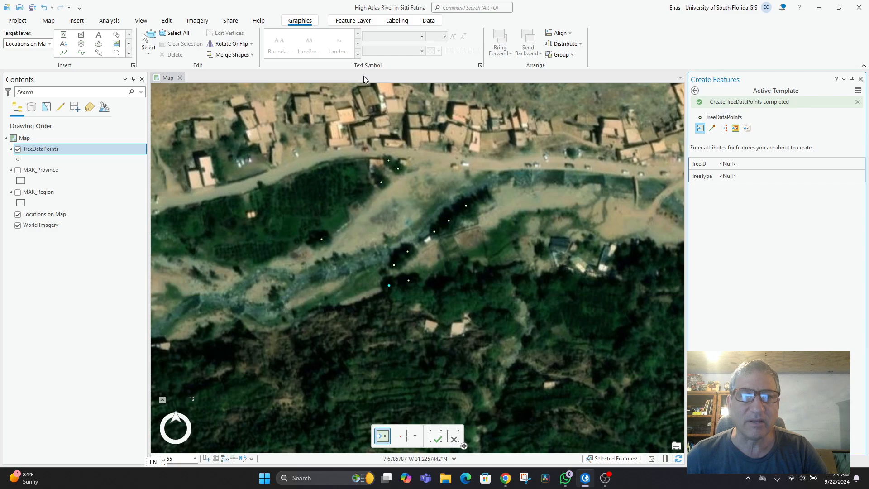
Open the Single Symbol symbology settings for the TreeDataPoints layer.
left_click(352, 21)
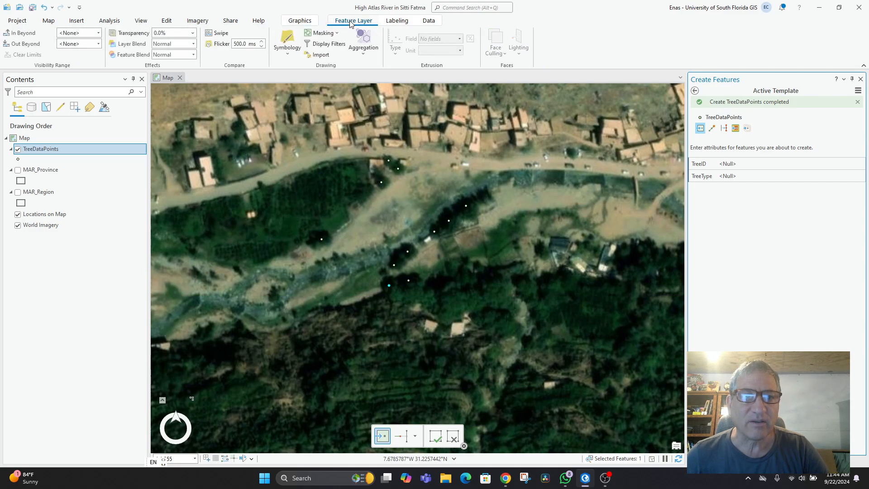
left_click(291, 54)
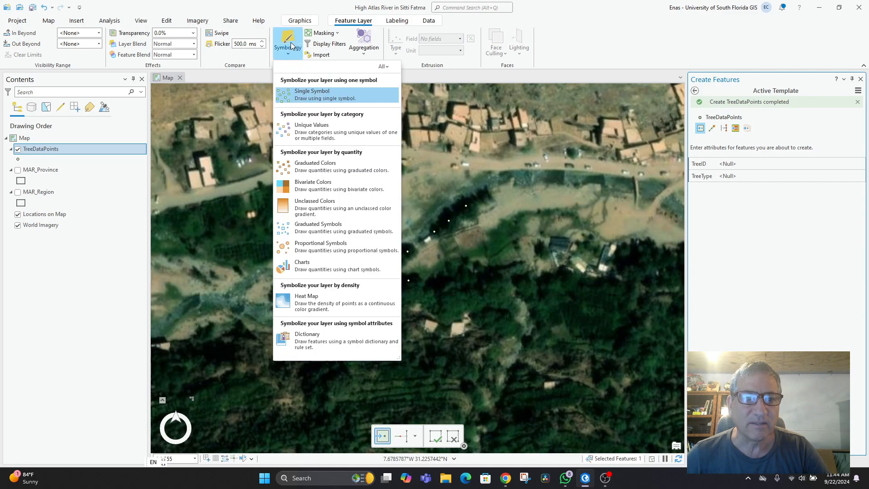
left_click(291, 46)
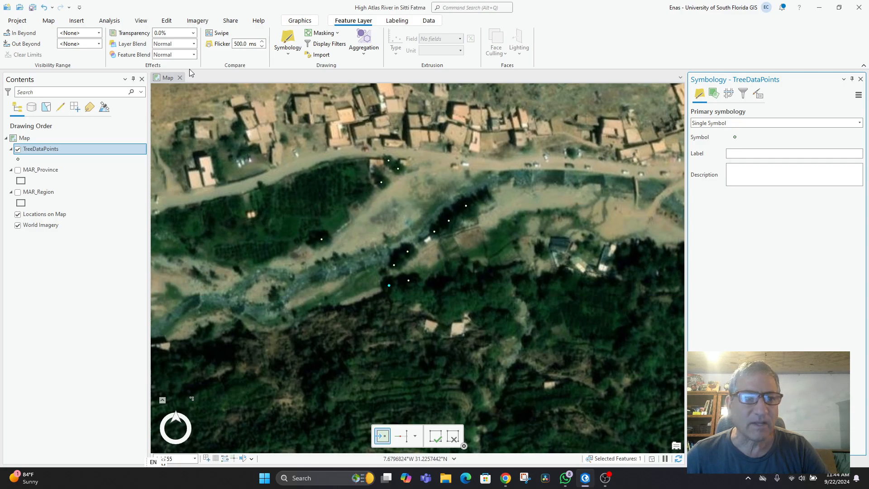
Identify the northeasternmost tree point with the Explore tool and inspect its TreeID and TreeType values in the pop-up.
left_click(48, 21)
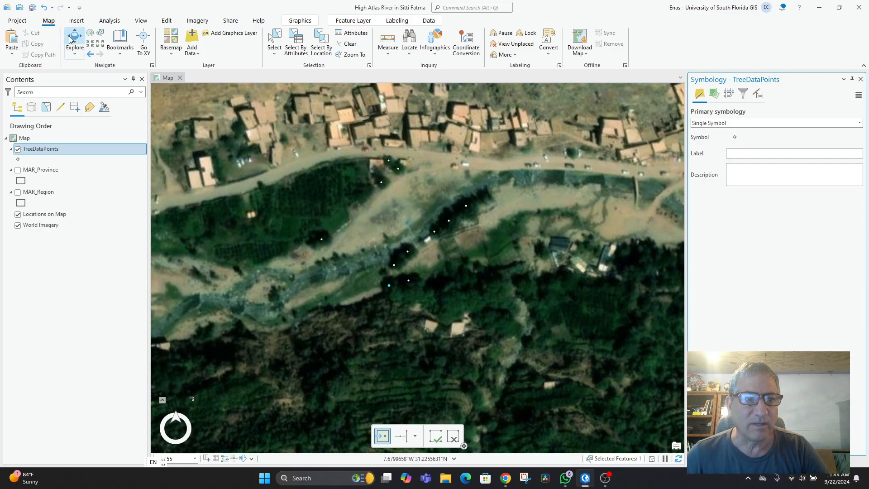
left_click(72, 38)
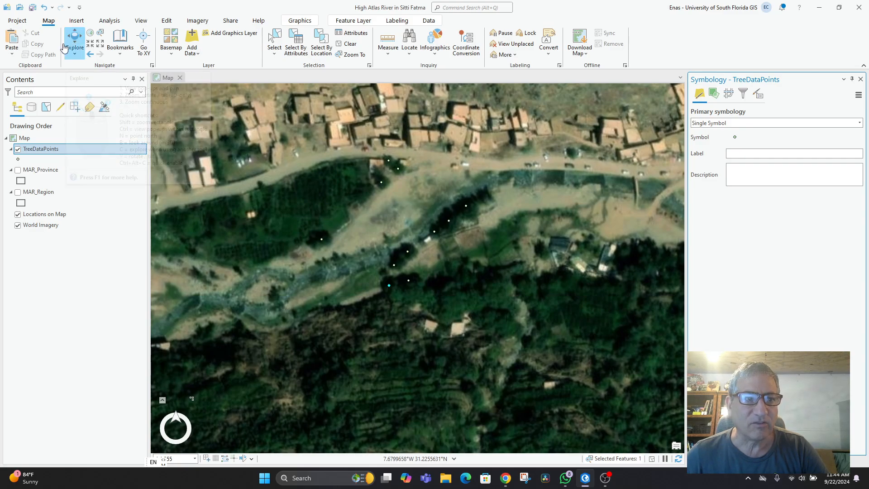
left_click(467, 209)
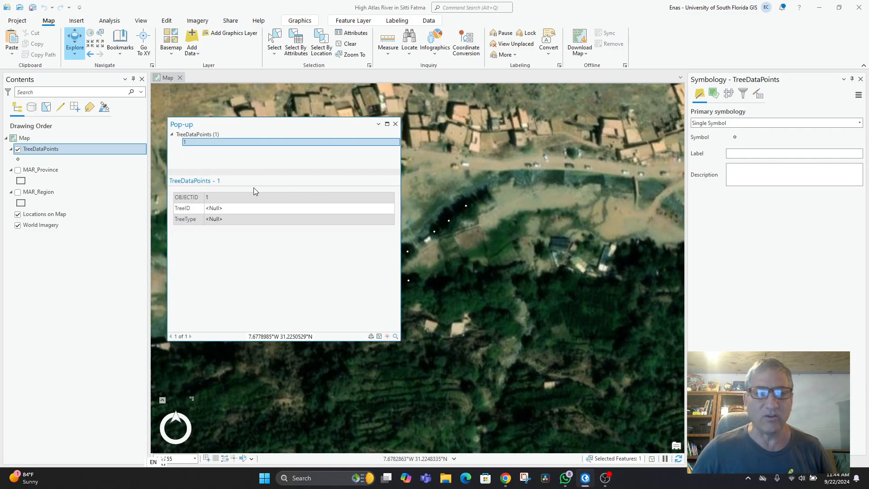
double_click(220, 209)
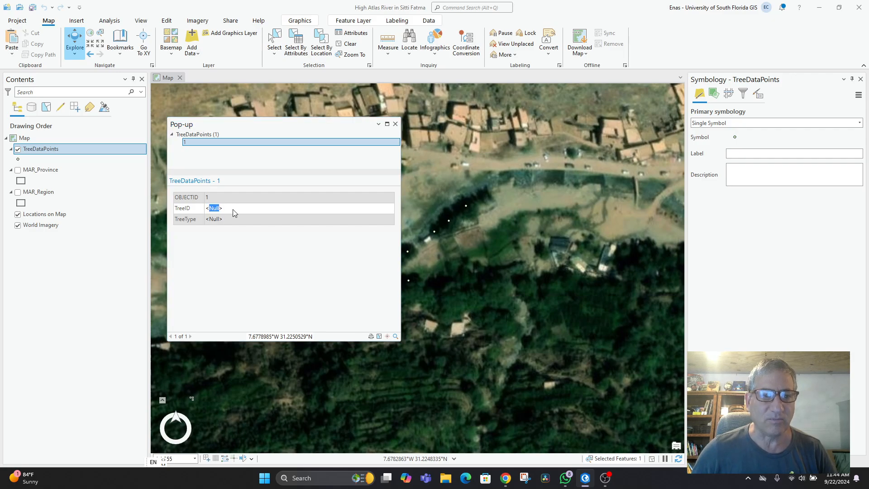
mouse_move(234, 212)
left_mouse_down()
mouse_move(177, 212)
mouse_move(223, 221)
left_mouse_up()
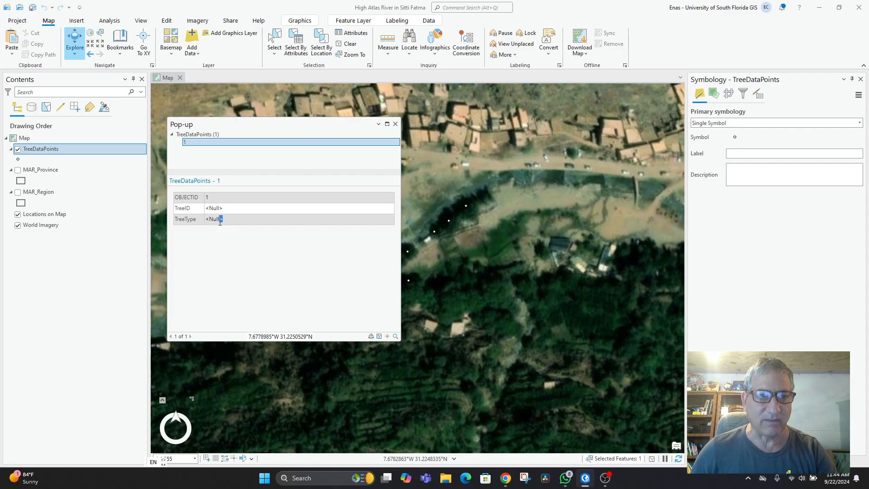
Open the feature modification tools and check the attributes of the northeasternmost tree point along the river.
left_click(166, 22)
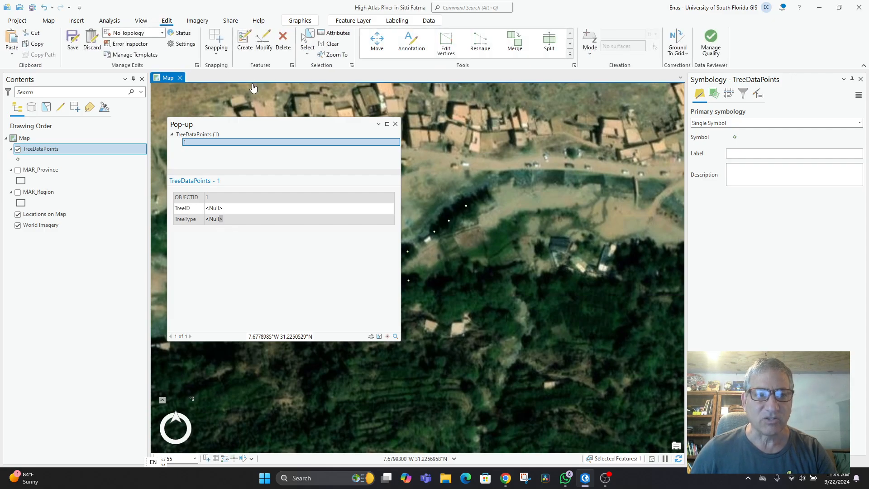
left_click(396, 124)
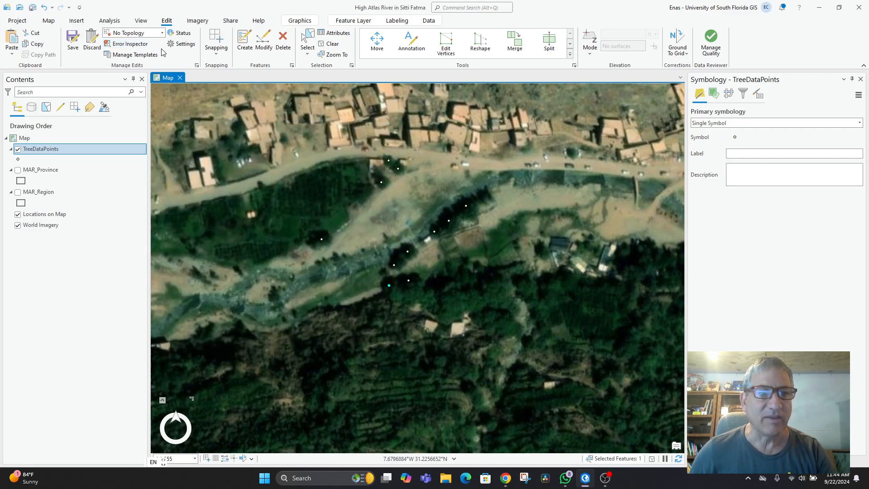
left_click(264, 42)
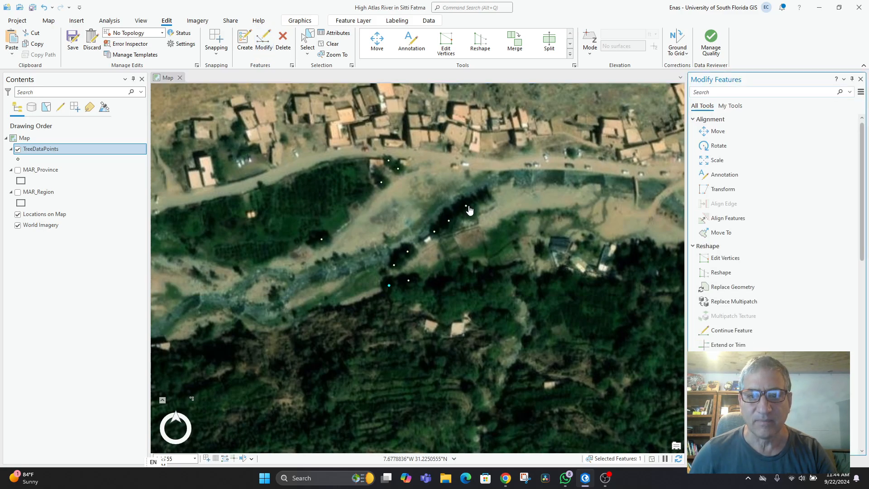
left_click(466, 207)
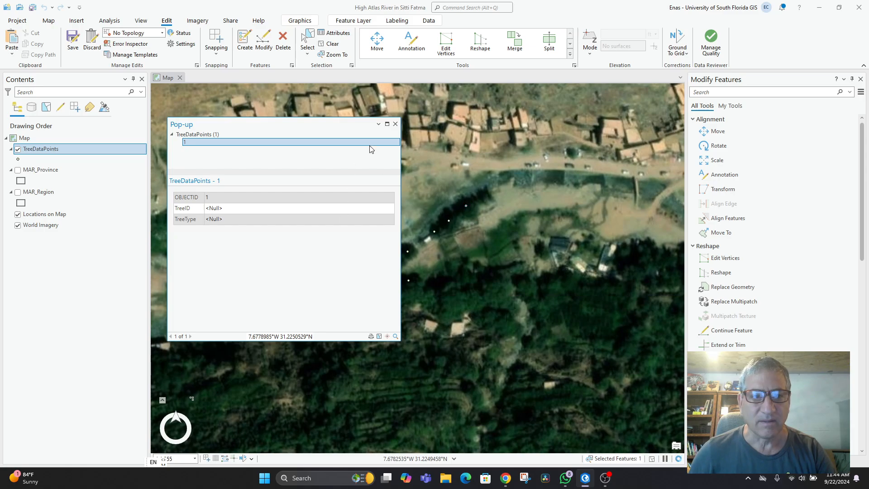
left_click(394, 125)
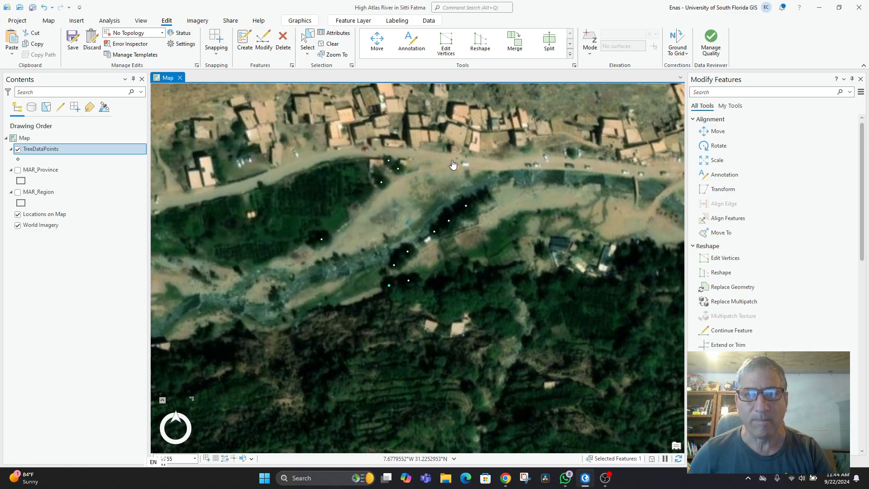
Move the selected southernmost tree point slightly north, switch it to Edit Vertices, and finish the geometry edit.
left_click(383, 46)
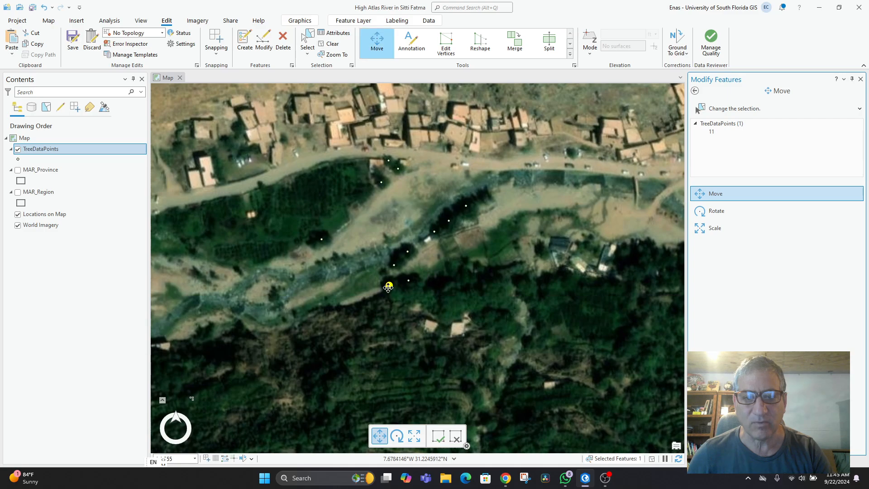
mouse_move(389, 285)
left_mouse_down()
mouse_move(369, 291)
mouse_move(389, 284)
left_mouse_up()
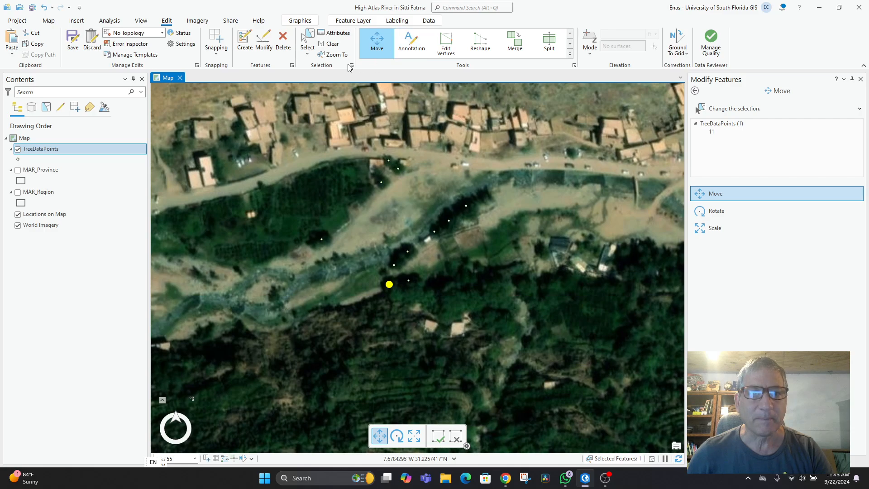
left_click(446, 43)
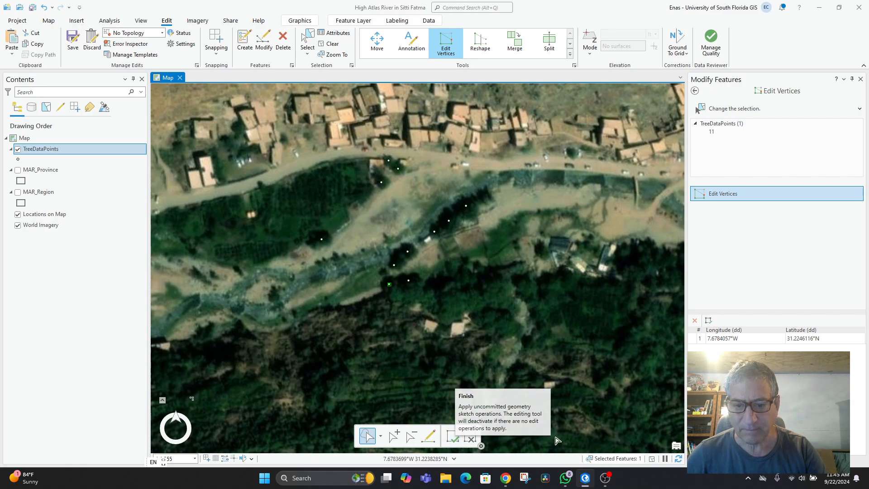
left_click(453, 442)
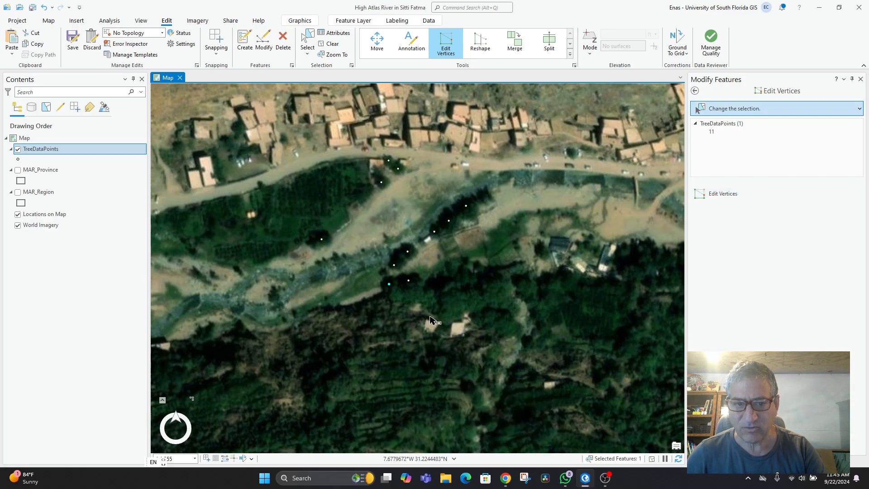
left_click(606, 478)
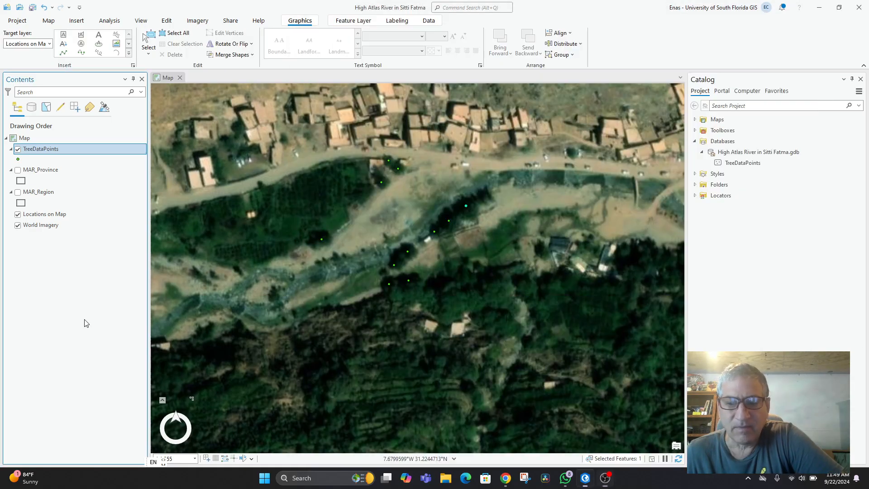
Try an orange and a dark green color for the TreeDataPoints point symbol.
scroll(409, 267, "up", 2)
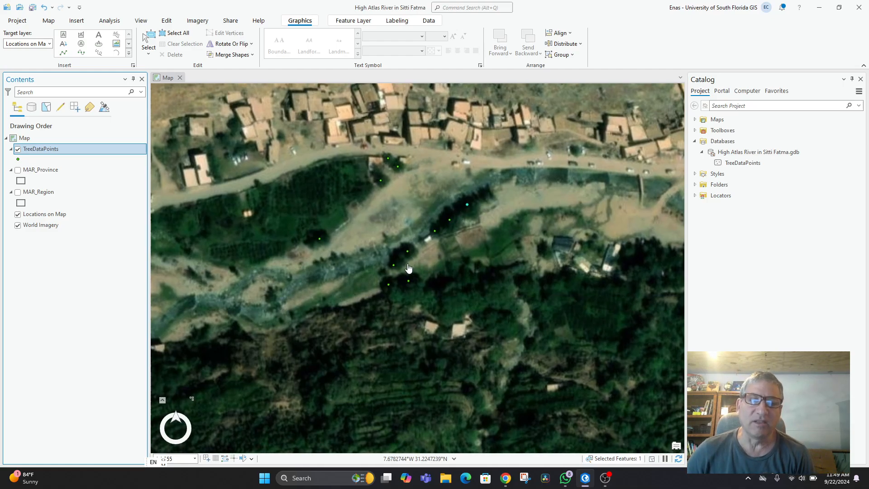
scroll(408, 268, "down", 3)
scroll(408, 271, "down", 2)
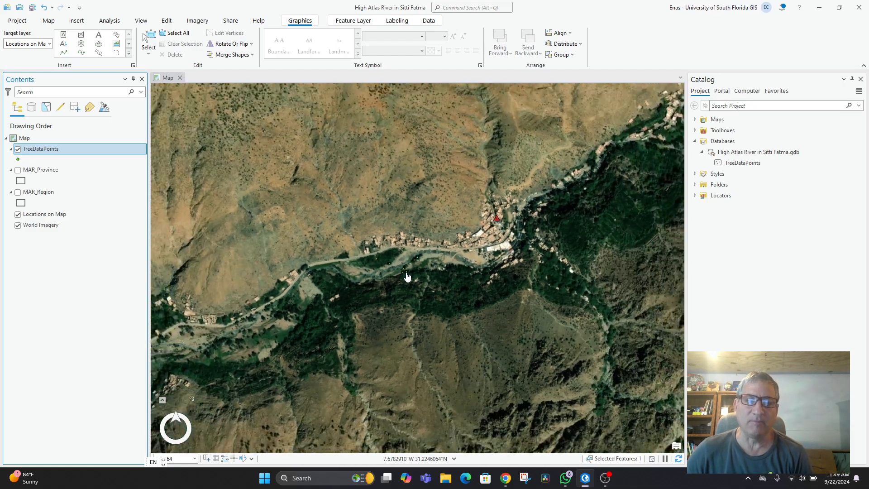
scroll(412, 311, "up", 5)
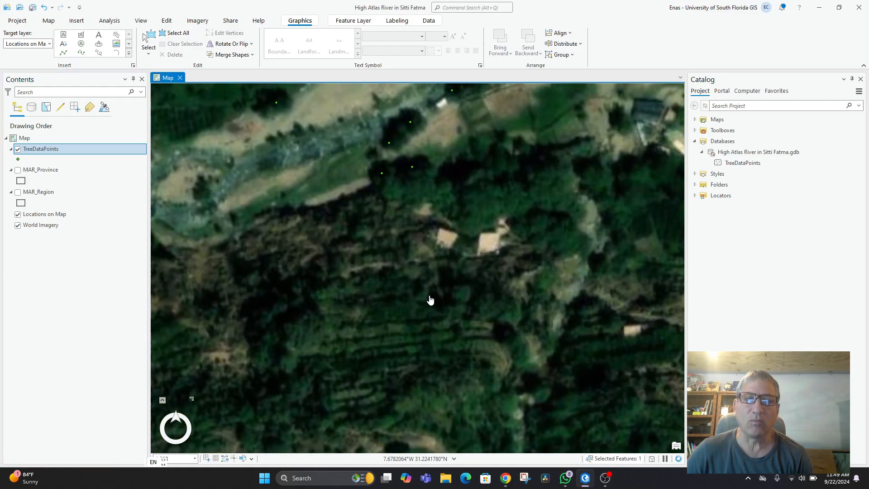
left_click_drag(431, 299, 427, 421)
left_click_drag(454, 311, 430, 384)
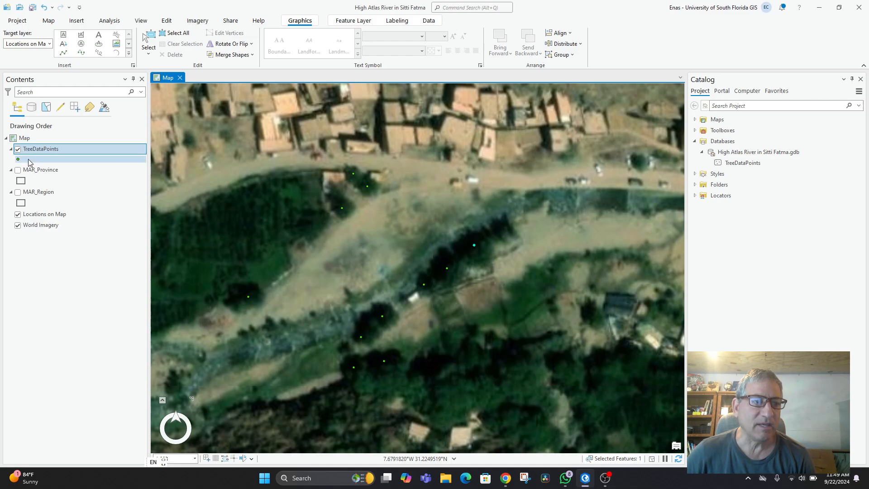
left_click(27, 161)
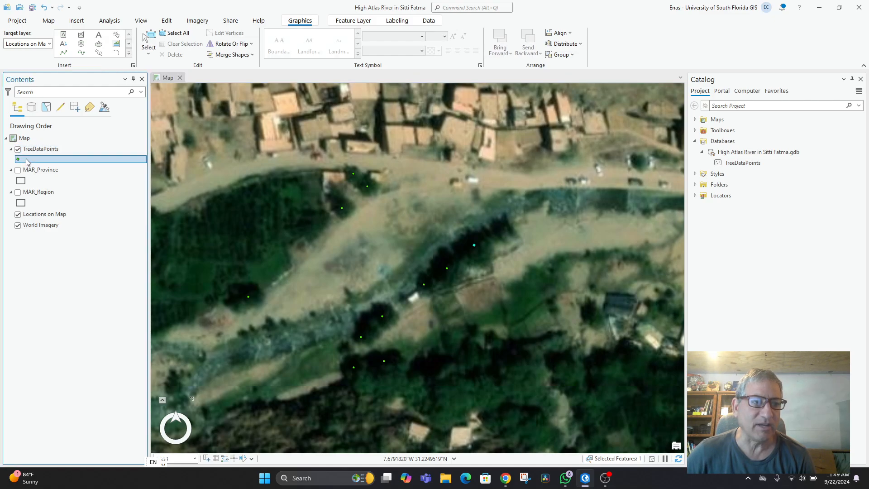
right_click(26, 161)
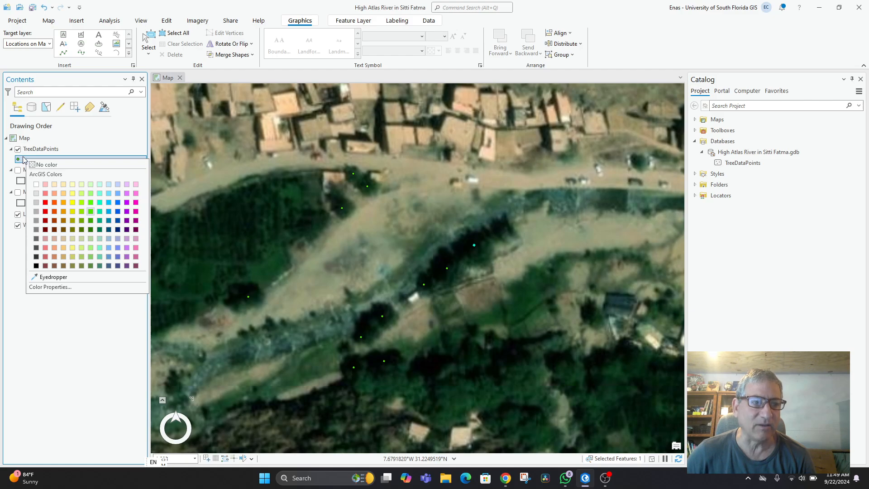
left_click(55, 211)
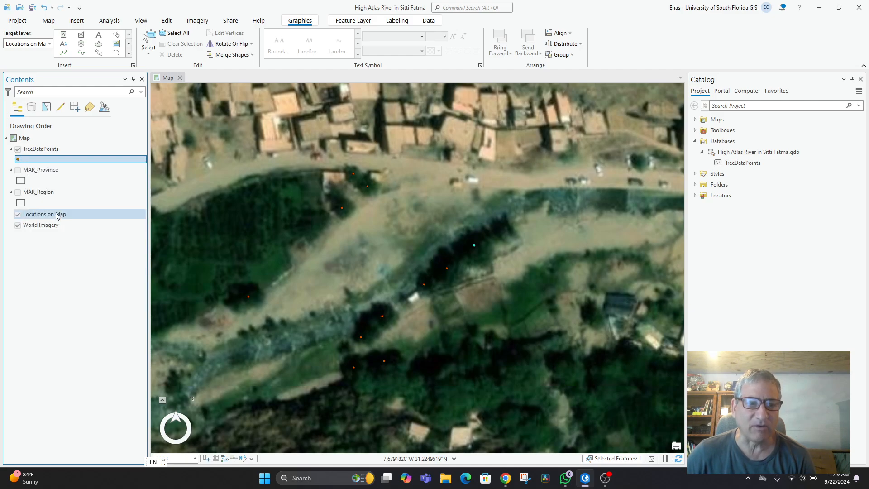
right_click(42, 160)
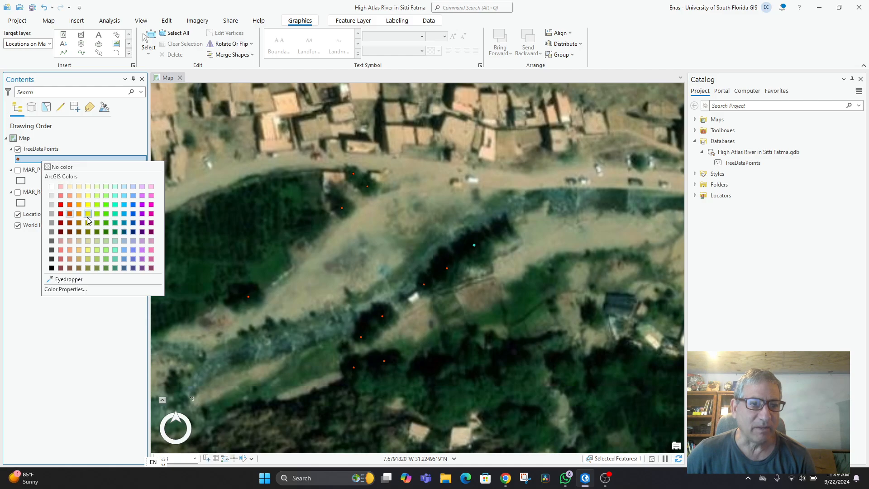
left_click(107, 225)
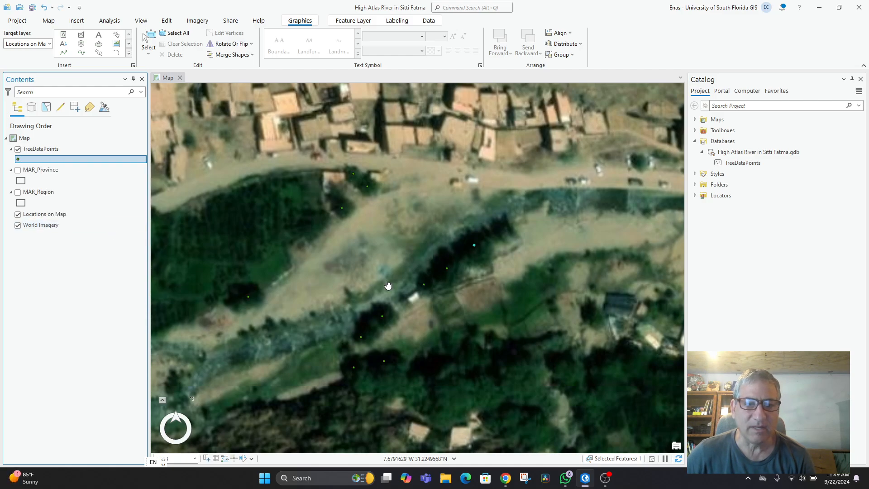
Open the point symbol gallery in the TreeDataPoints symbology and search it for "tree".
right_click(45, 150)
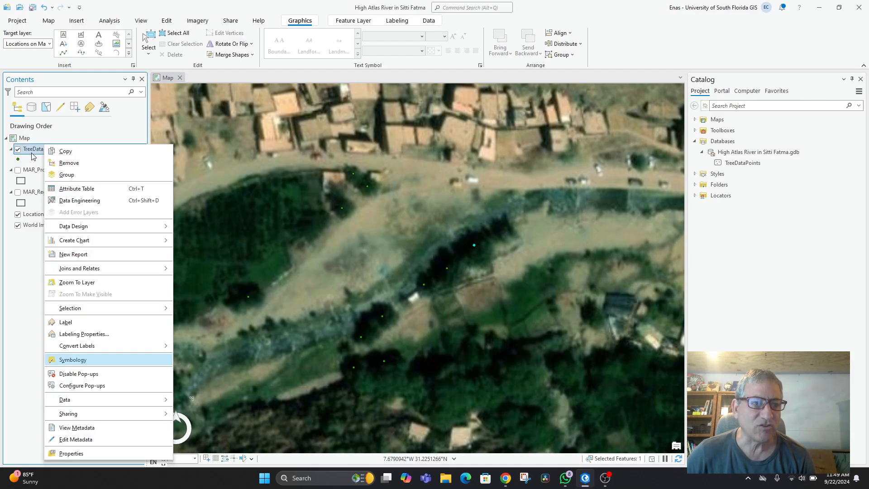
left_click(73, 360)
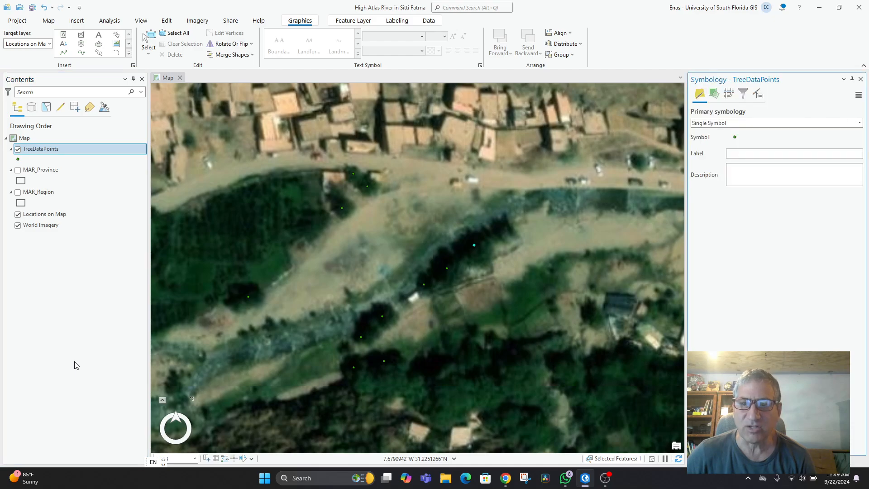
left_click(735, 137)
scroll(788, 196, "down", 5)
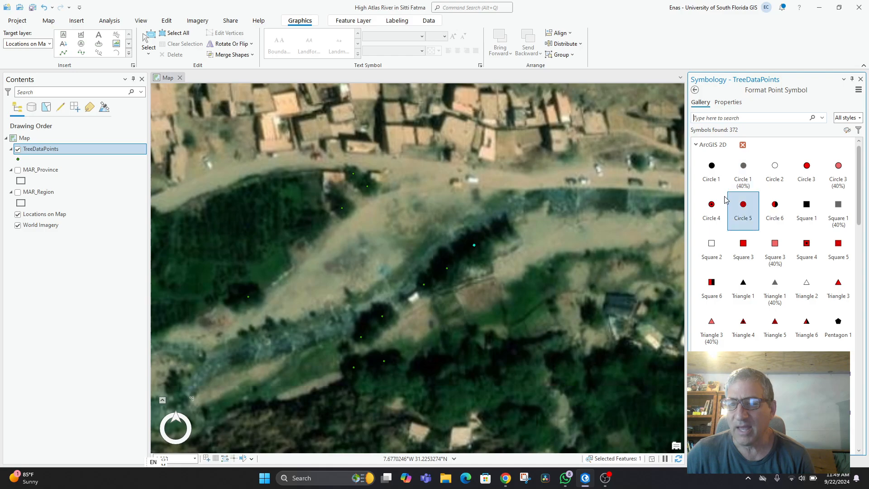
scroll(779, 285, "down", 6)
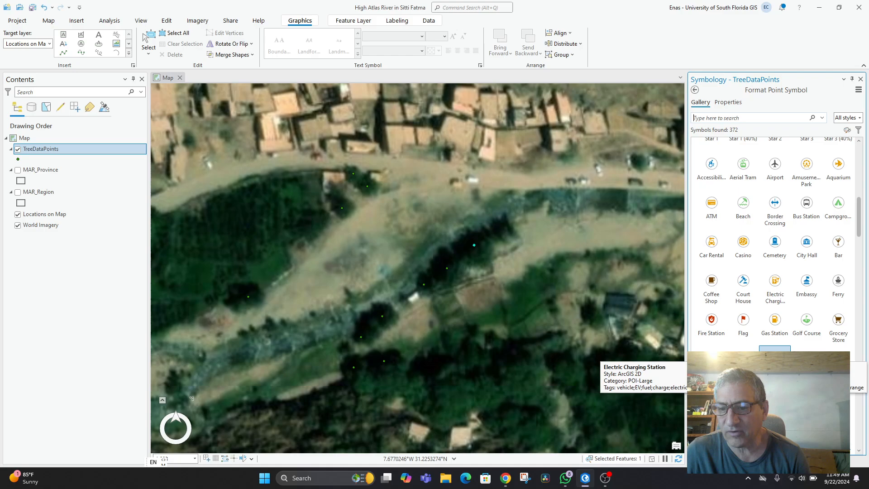
scroll(775, 317, "up", 2)
left_click(745, 118)
type("tree")
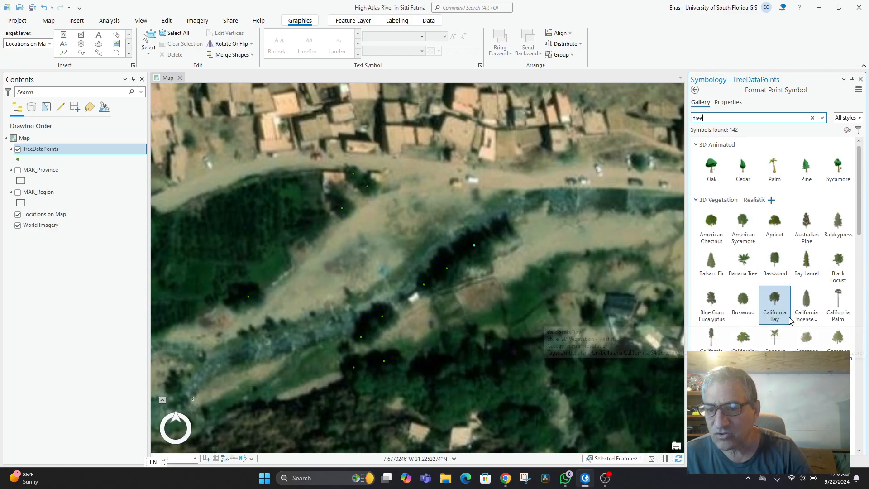
Apply the Generic Tree symbol from the 3D Vegetation - Realistic style to TreeDataPoints and clear the symbol search.
scroll(788, 308, "down", 3)
scroll(793, 326, "down", 5)
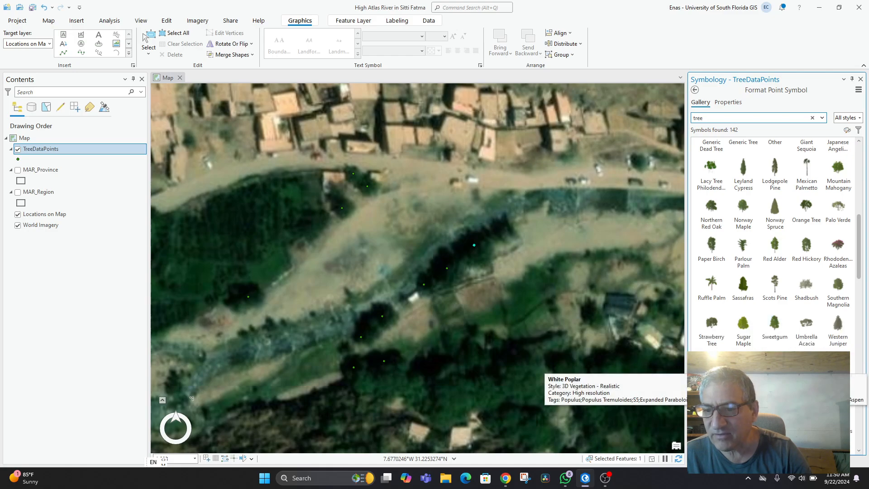
scroll(755, 306, "up", 1)
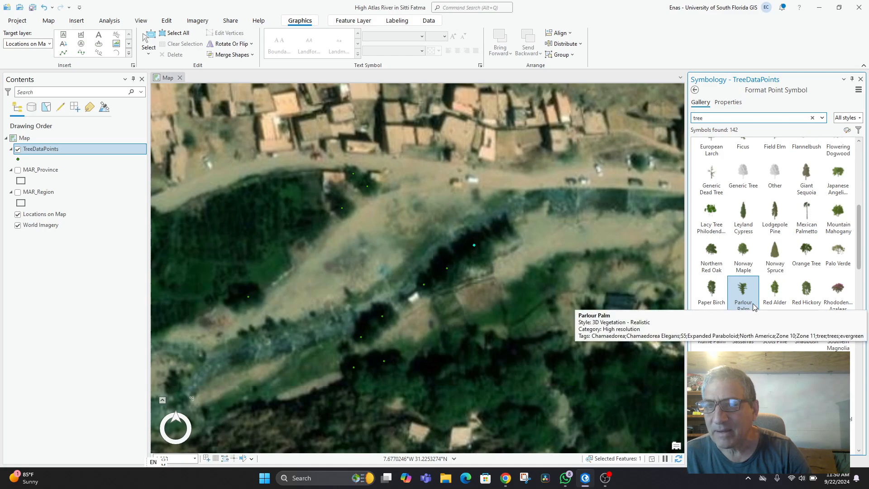
scroll(753, 307, "up", 1)
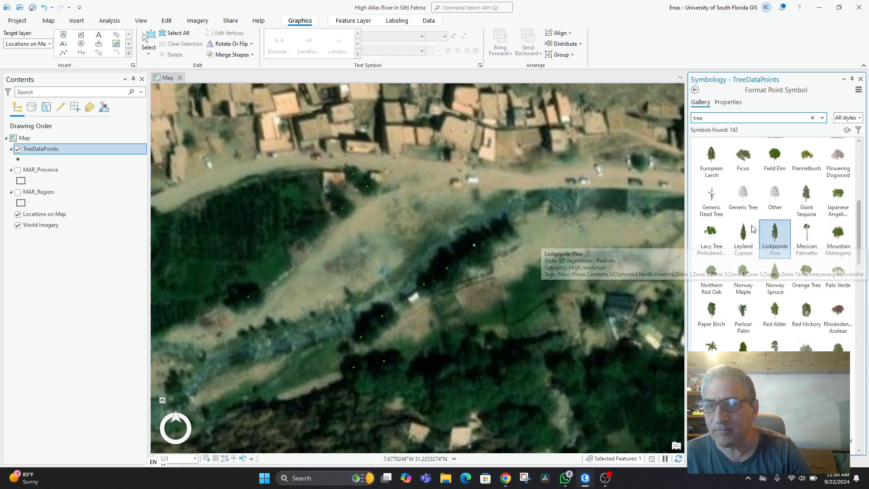
left_click(746, 205)
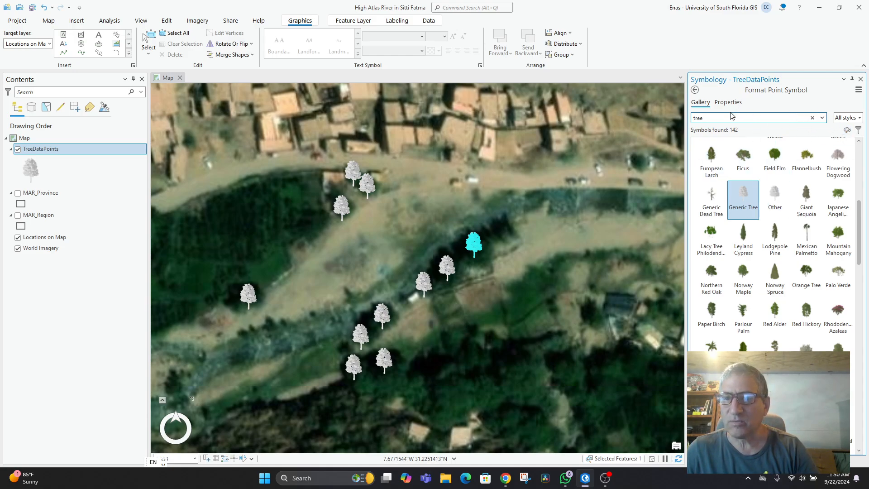
left_click(812, 118)
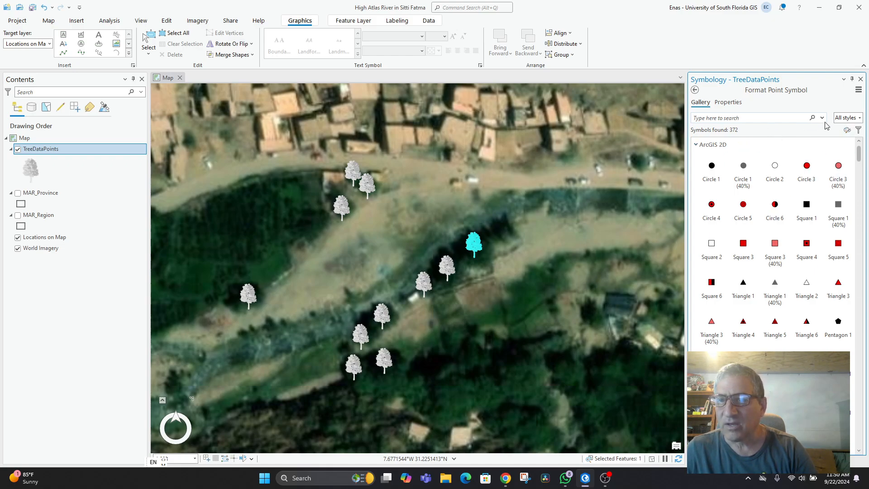
Set the tree symbol's size to 20 pt in its properties and check the resized symbols on the map.
left_click(728, 103)
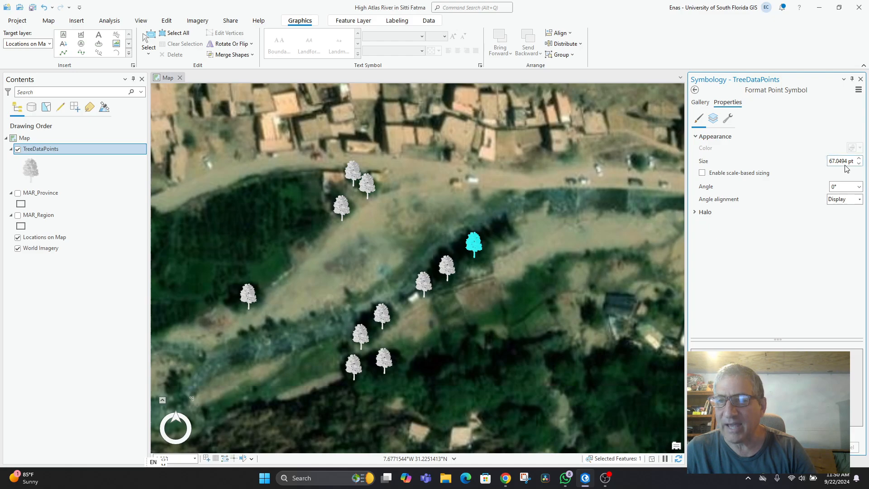
left_click_drag(854, 160, 831, 161)
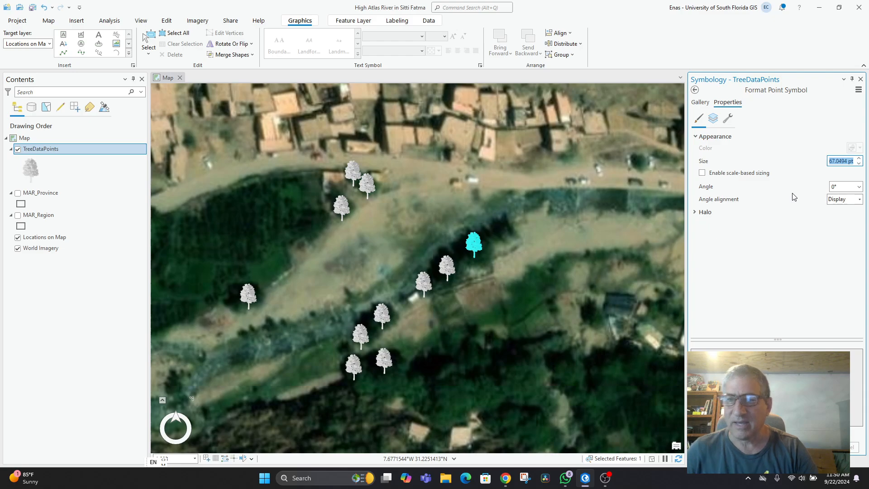
type("20")
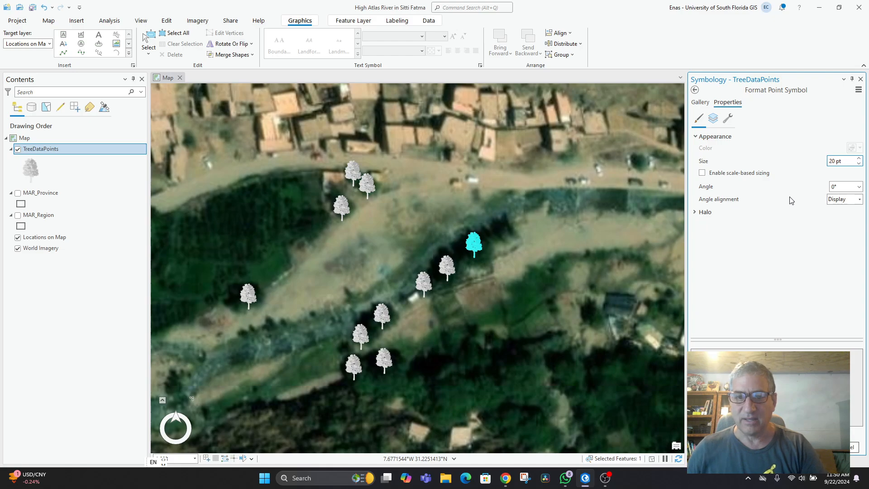
left_click(793, 213)
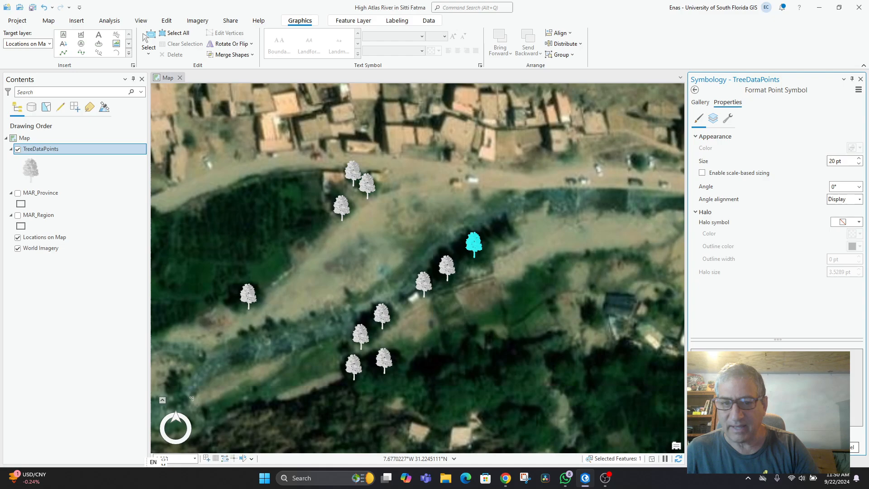
scroll(455, 232, "up", 3)
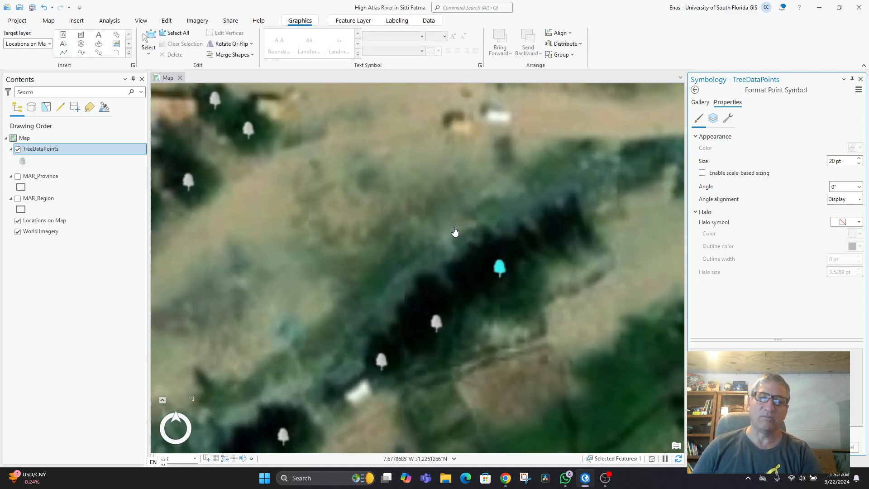
scroll(455, 231, "down", 4)
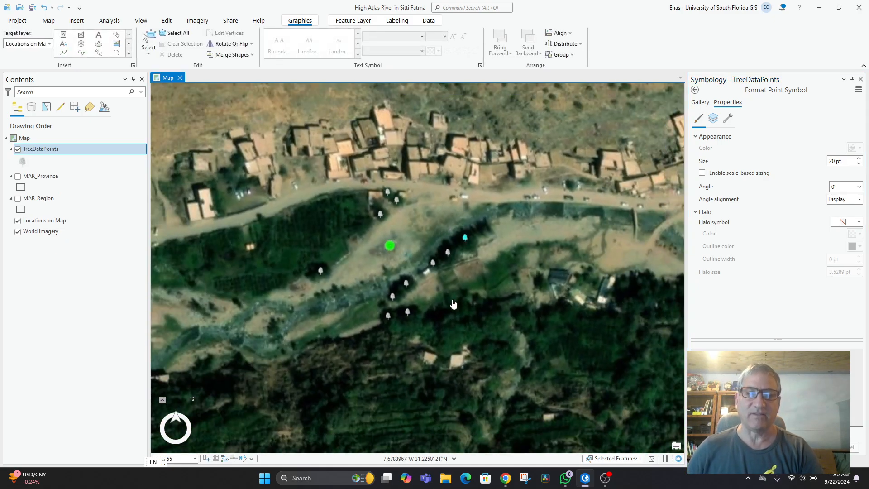
Close the World Imagery pop-up and open the attribute table of the TreeDataPoints layer.
left_click(454, 304)
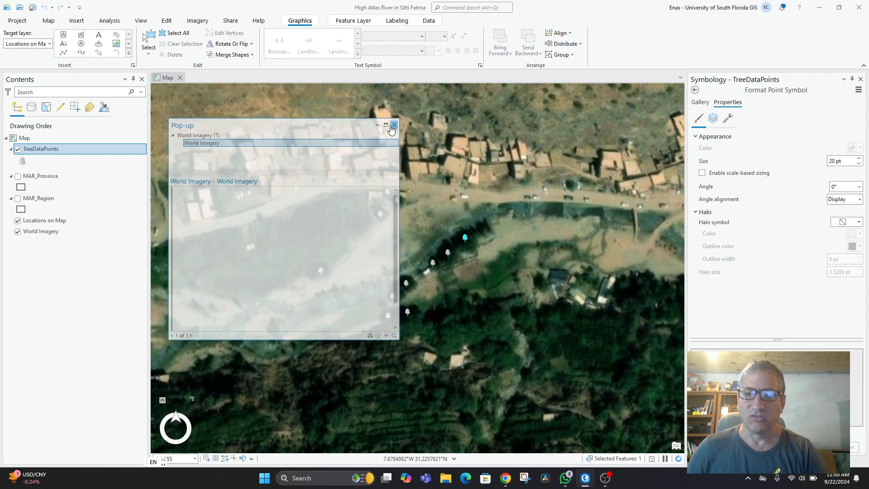
left_click(393, 125)
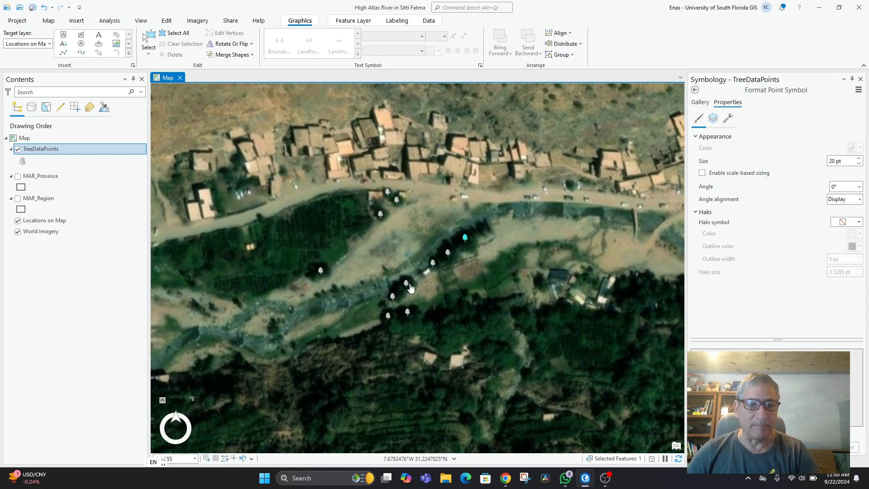
left_click(40, 153)
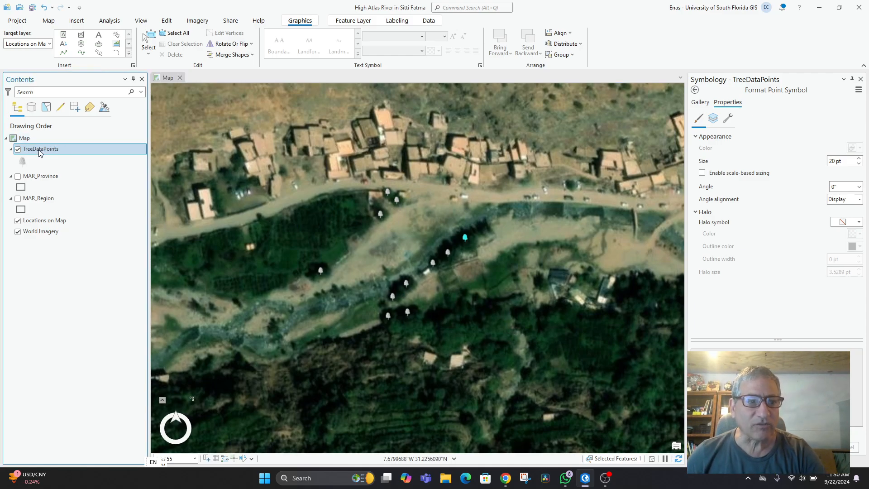
right_click(40, 153)
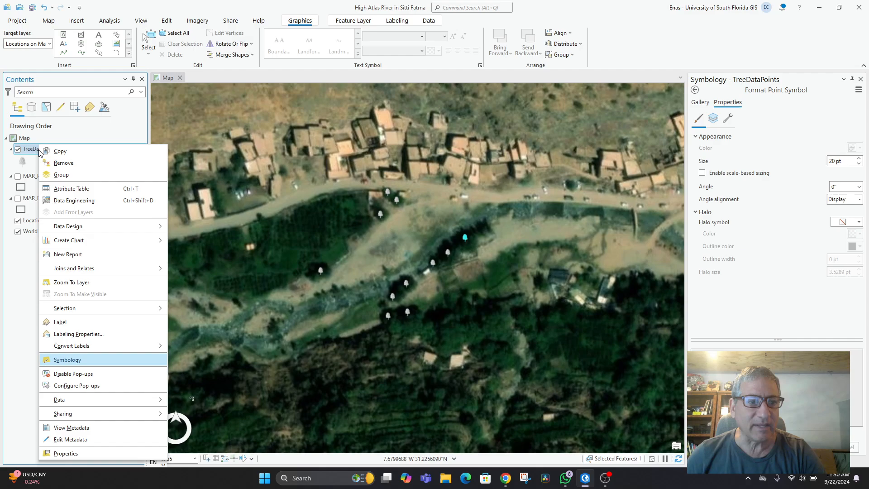
left_click(67, 189)
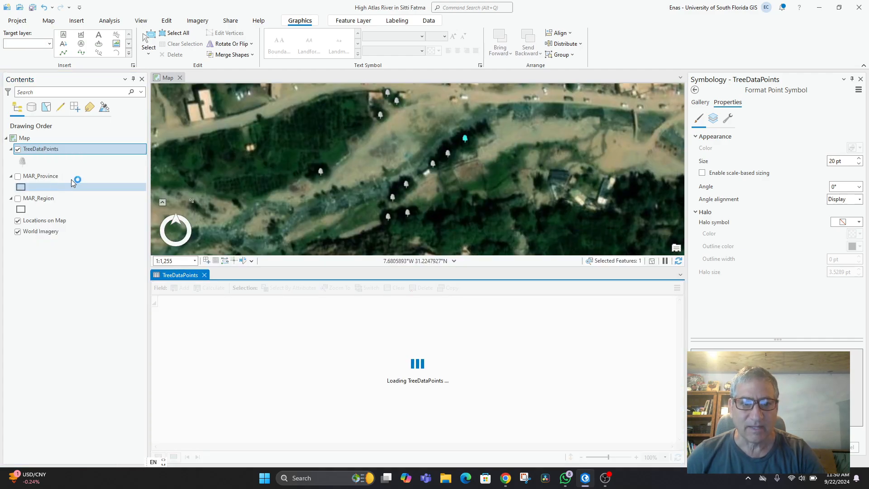
left_click(380, 343)
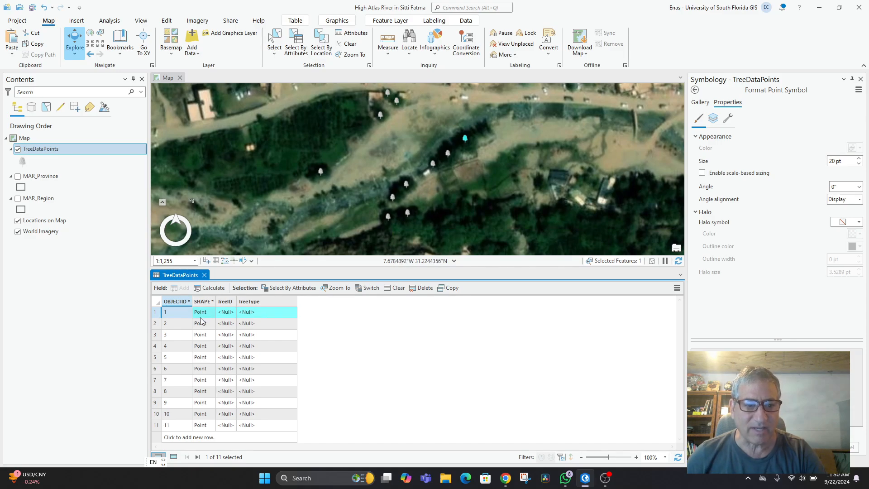
Select individual records in the TreeDataPoints table to identify their matching trees on the map.
left_click(147, 336)
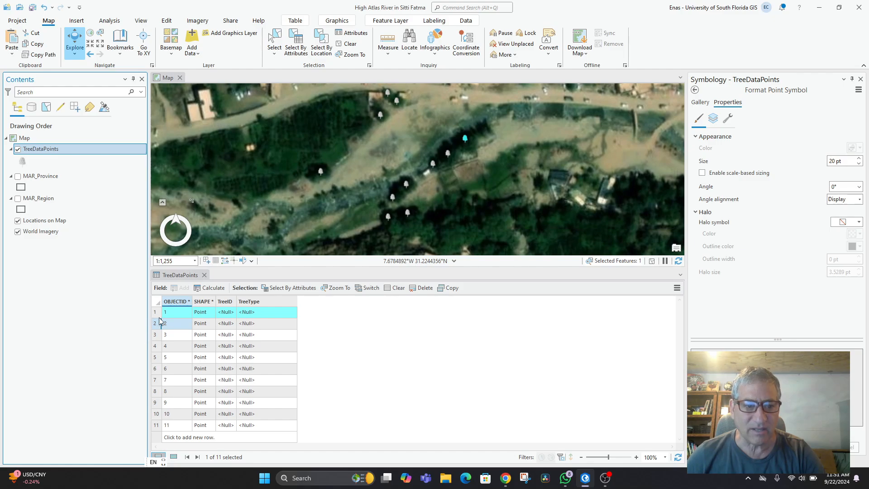
left_click(159, 321)
left_click(155, 325)
left_click(155, 346)
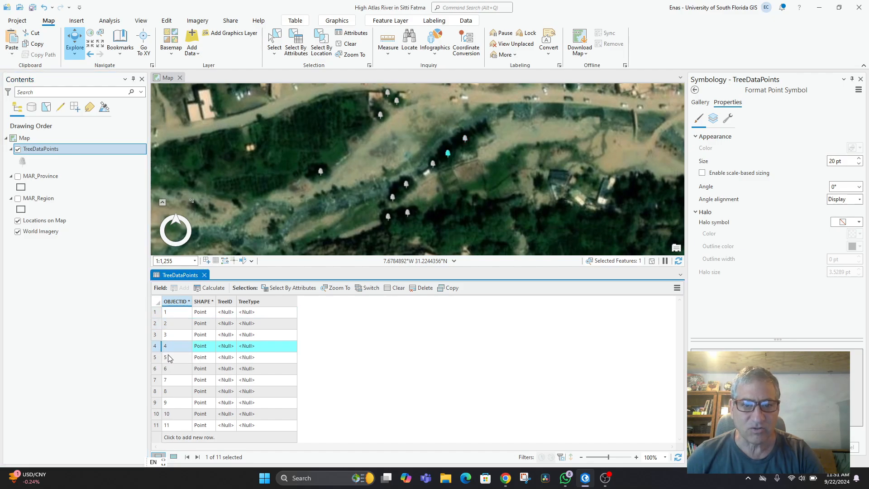
left_click(156, 336)
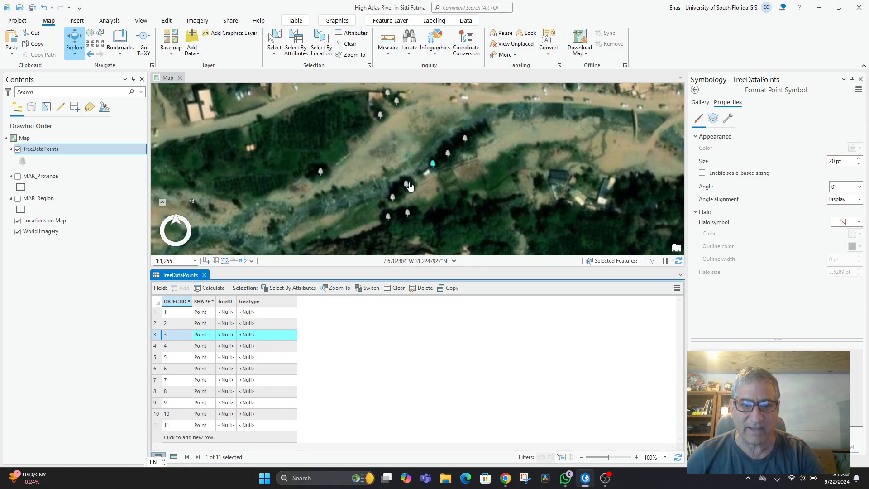
Select the first record and set its TreeType to Pistachio and its TreeID to 1.
left_click(155, 315)
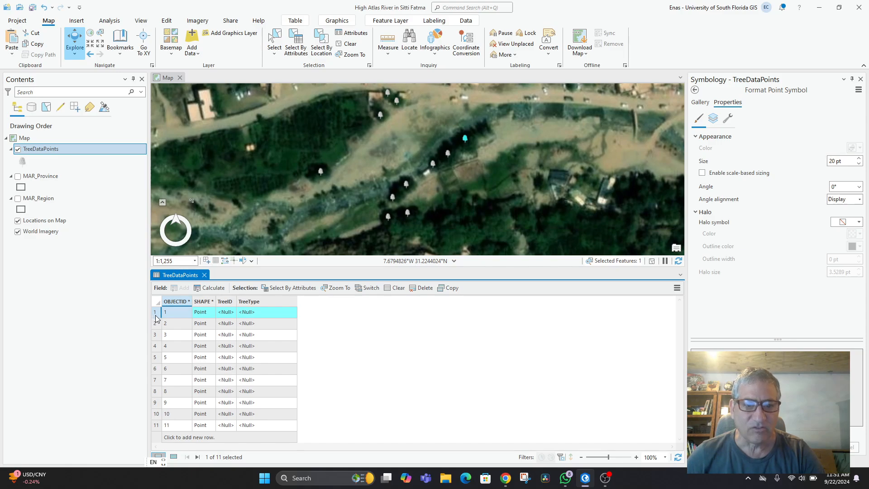
left_click(252, 316)
left_click(253, 314)
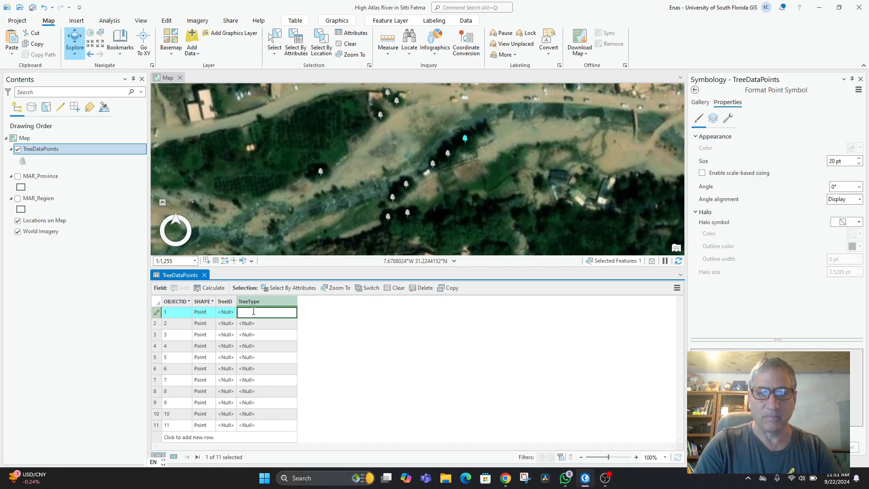
type("Pistachio")
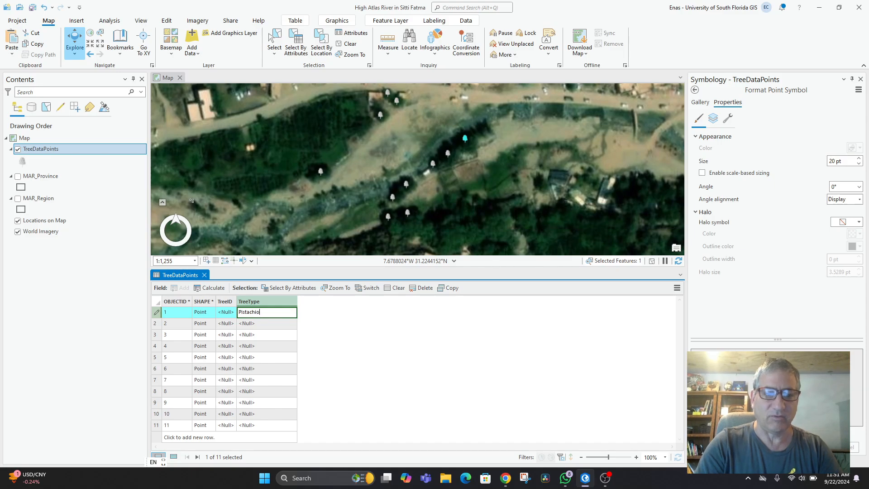
left_click(229, 313)
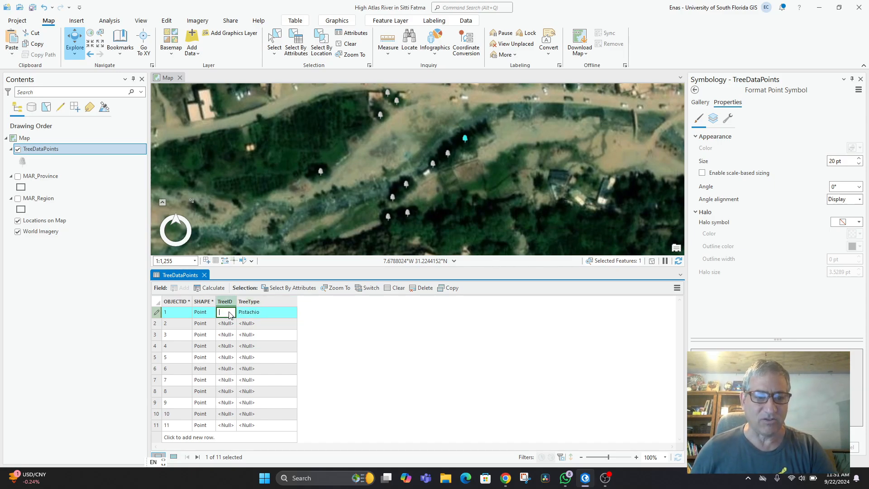
left_click(226, 326)
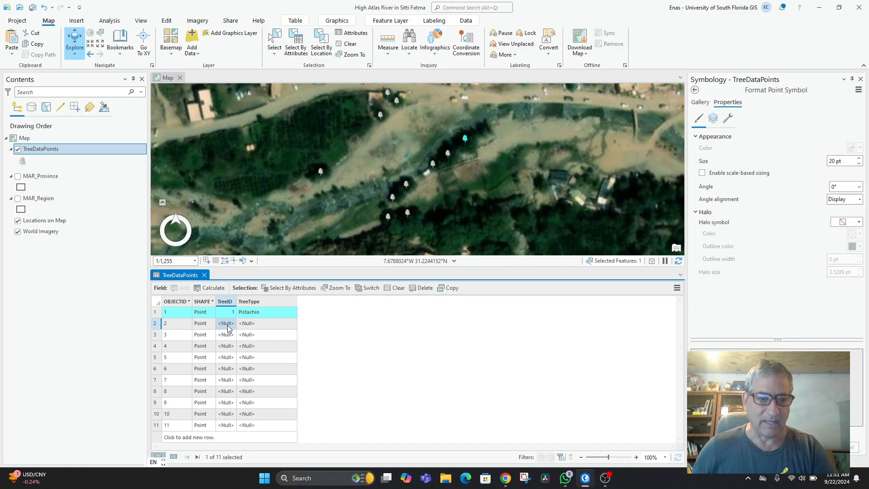
Select the second record and set its TreeType to Pistachio.
left_click(260, 334)
left_click(162, 326)
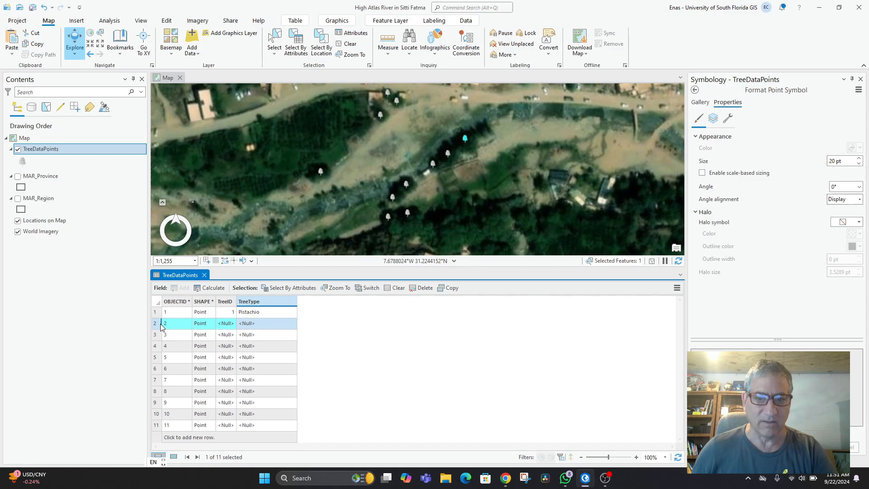
left_click(265, 325)
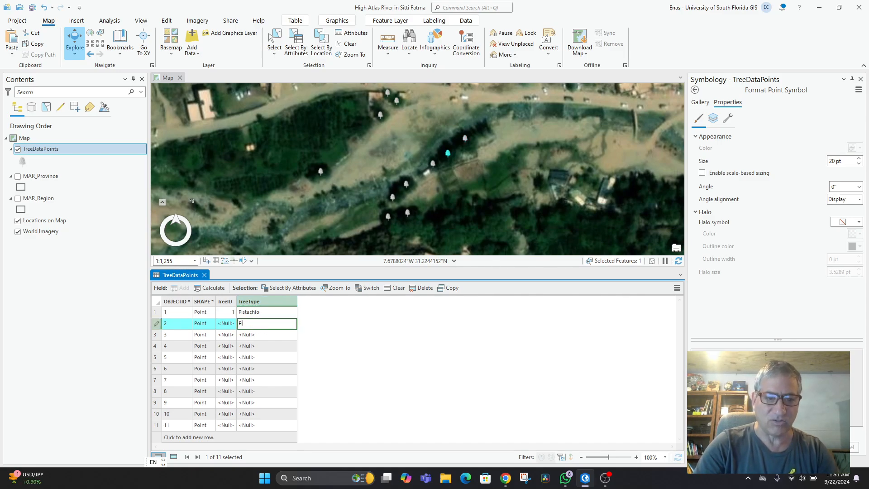
type("Pista")
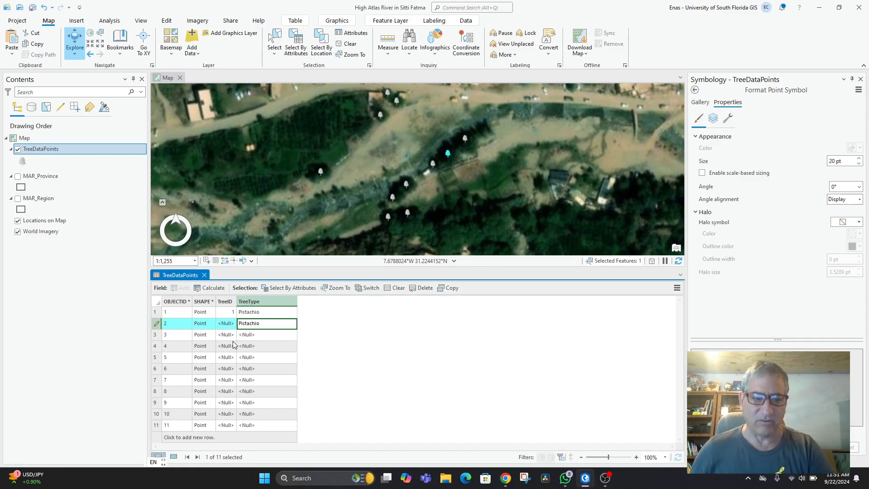
type("chio")
Select the third record and set its TreeType to Almond.
left_click(166, 335)
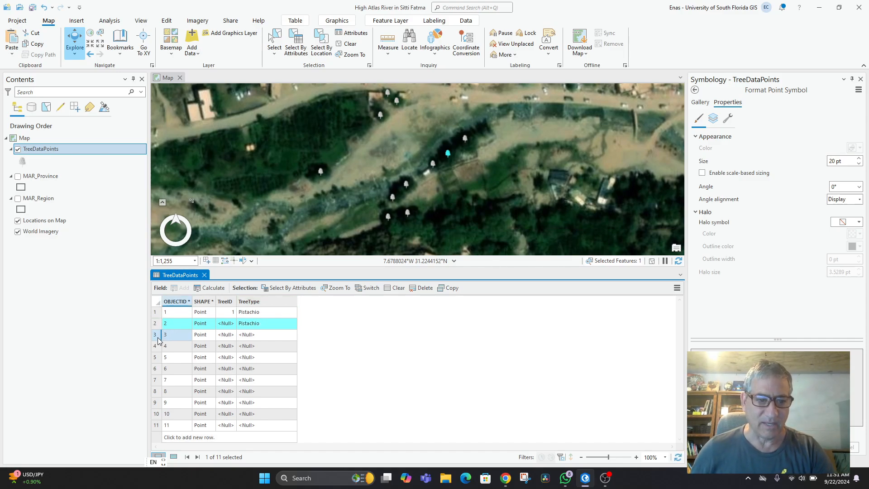
left_click(158, 337)
double_click(252, 346)
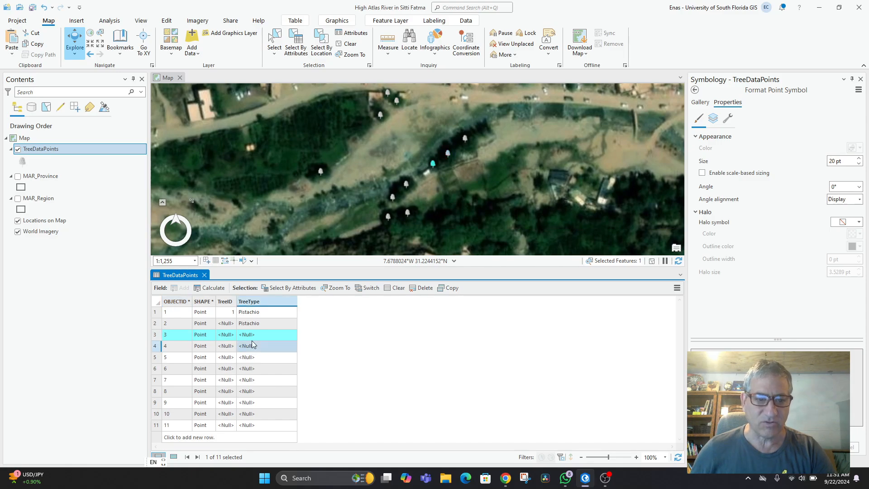
double_click(256, 338)
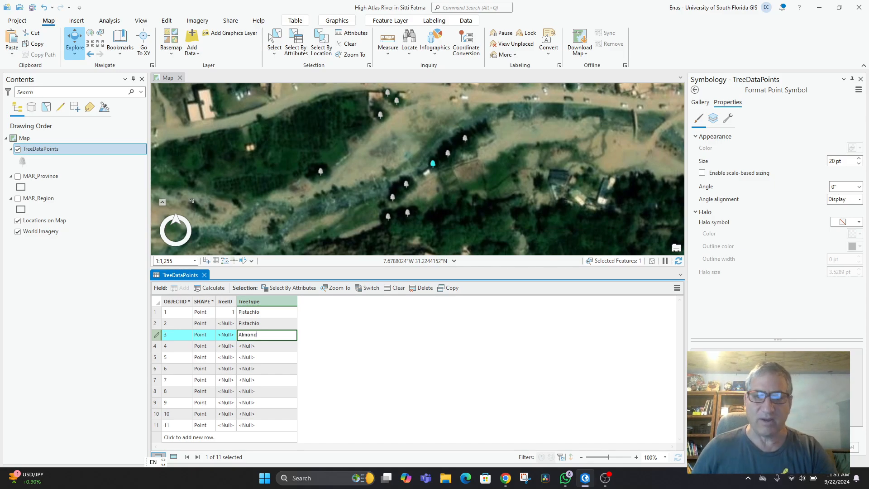
Set the TreeID to 3 for the Almond record and to 2 for the second record.
double_click(224, 334)
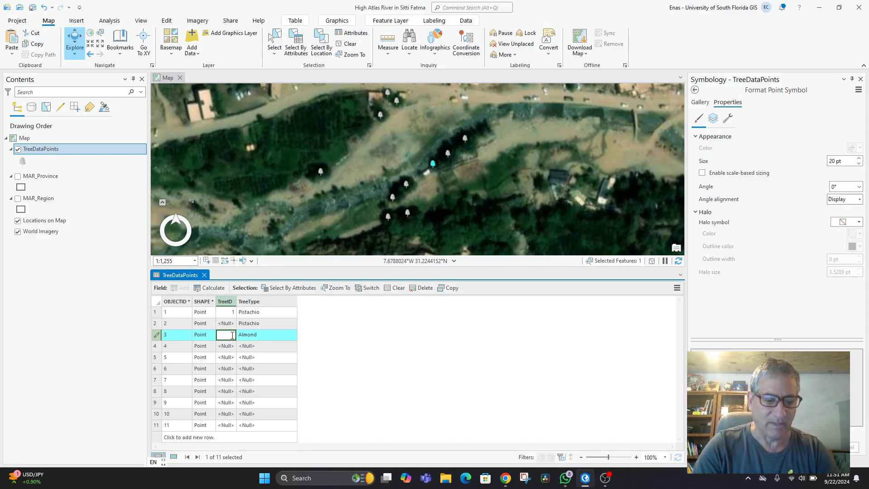
type("3")
double_click(226, 323)
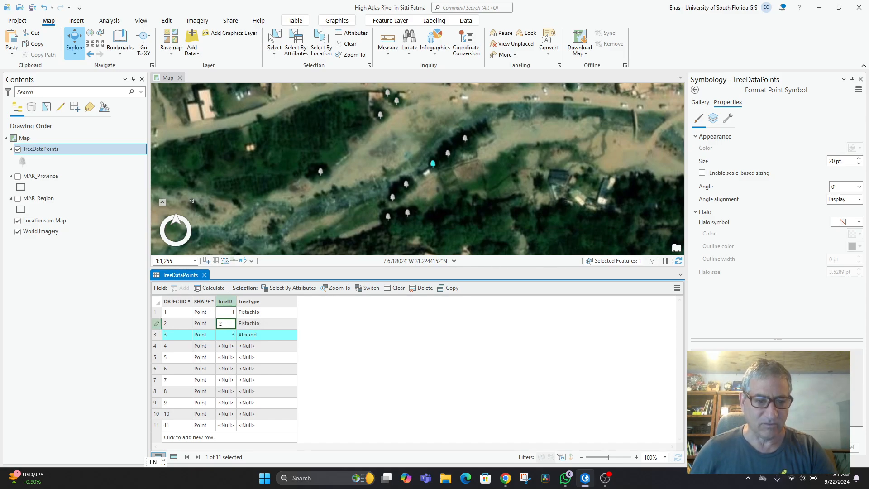
double_click(226, 346)
Change the TreeID to 1 for the second Pistachio record and to 2 for the Almond record.
double_click(231, 326)
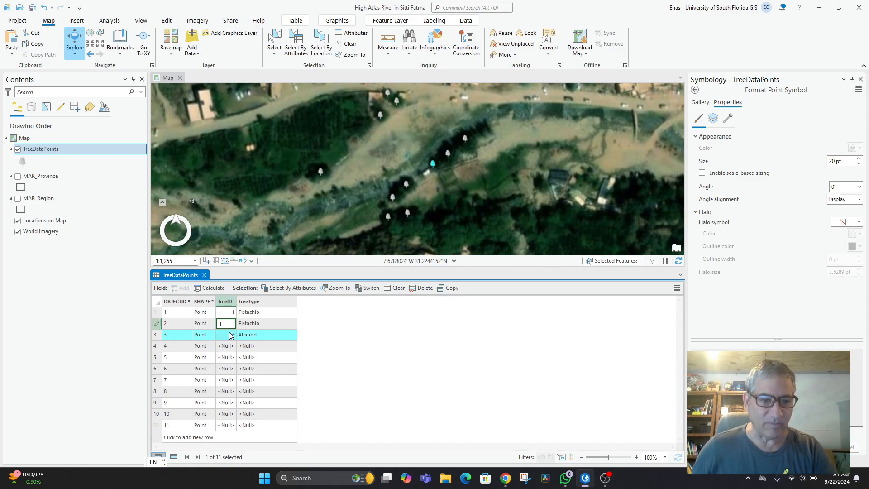
type("1")
double_click(231, 336)
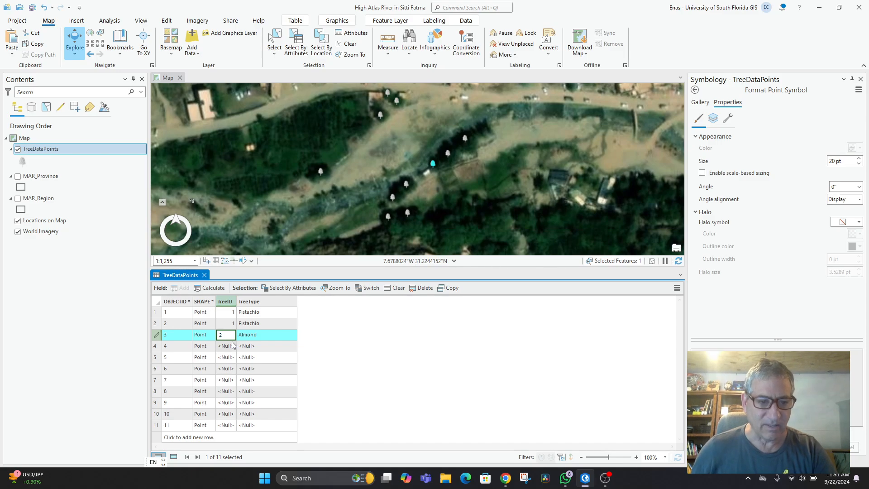
left_click(233, 346)
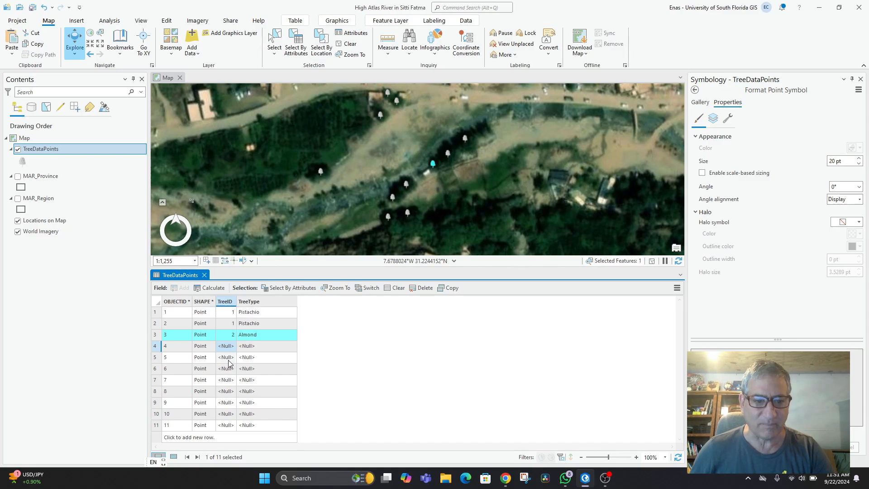
Select the fourth record and set its TreeType to Carob and its TreeID to 3.
left_click(157, 348)
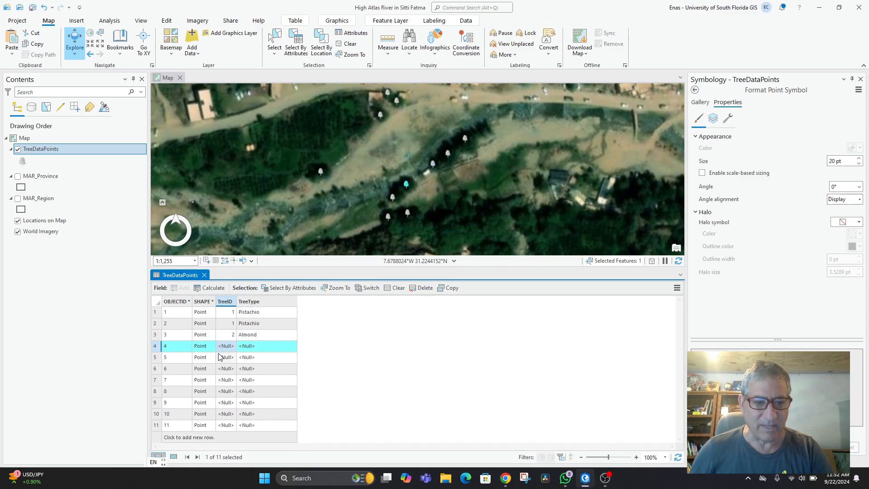
left_click(254, 346)
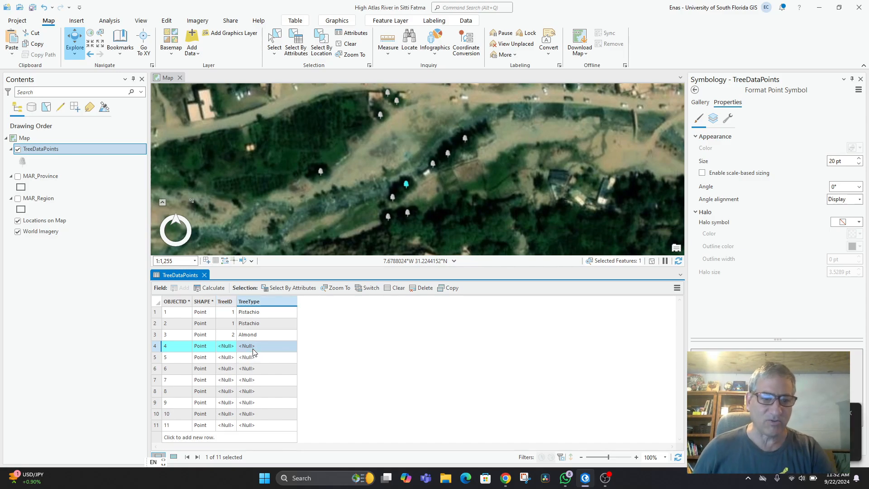
left_click(253, 348)
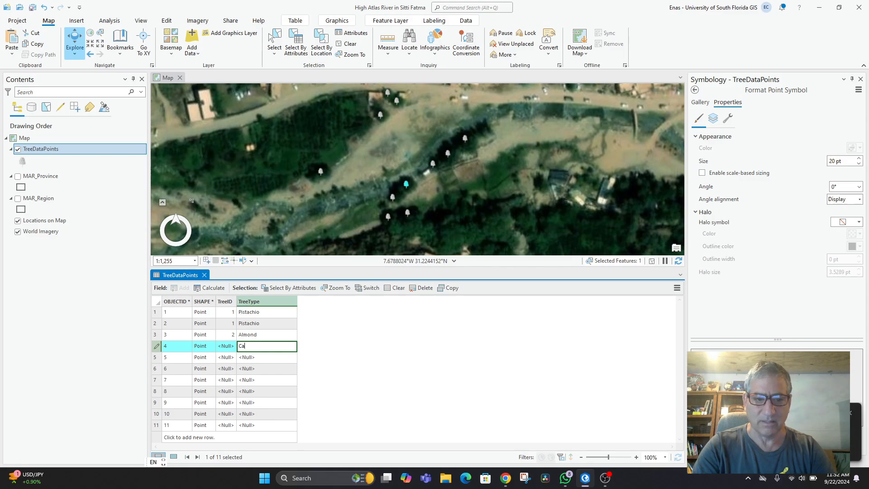
left_click(225, 347)
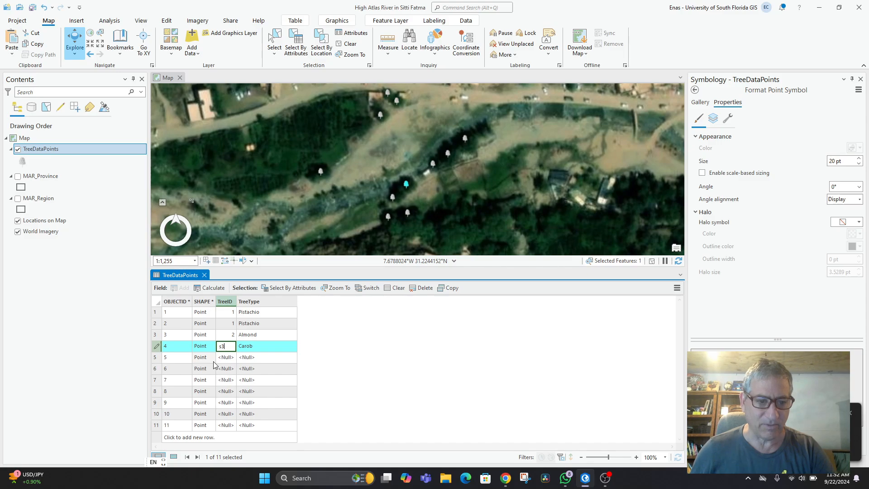
left_click_drag(227, 347, 218, 349)
type("3")
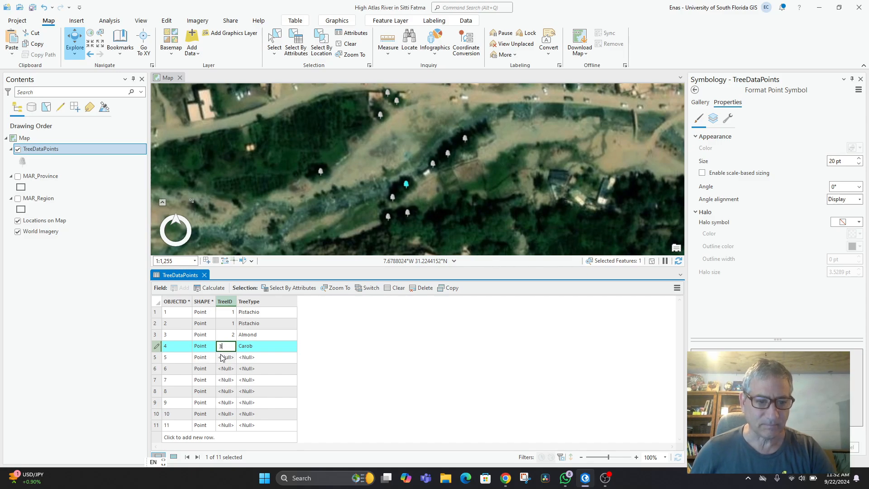
left_click(224, 358)
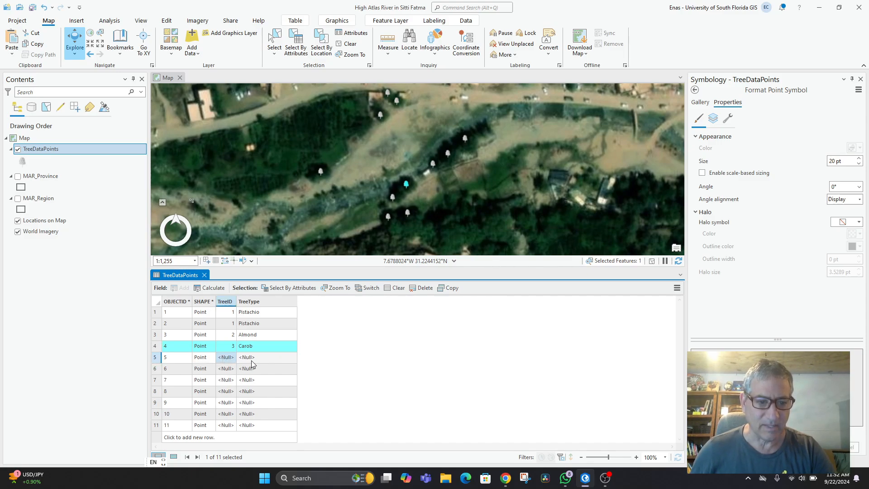
Select the fifth record of the TreeDataPoints table and set its TreeType to Carob.
left_click(159, 359)
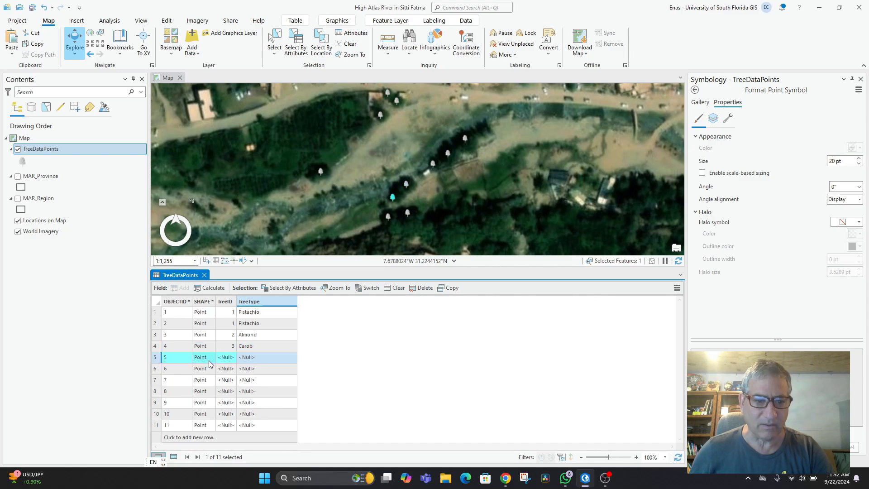
double_click(245, 359)
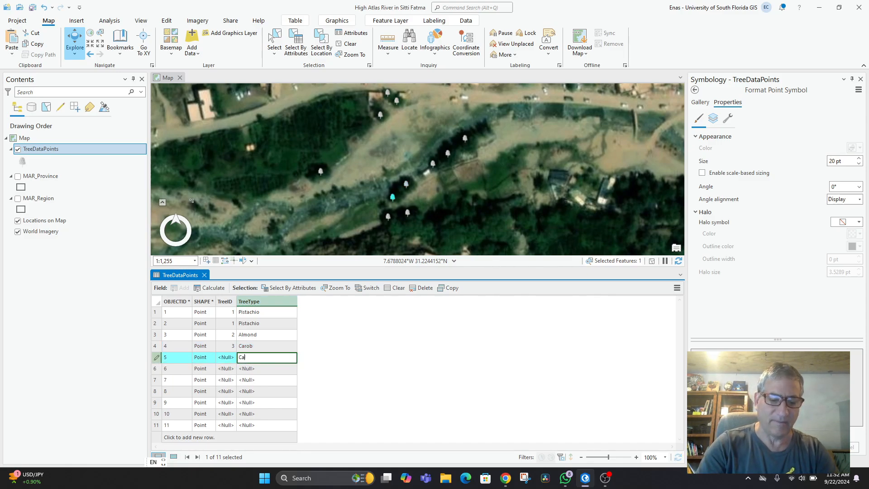
key("Return")
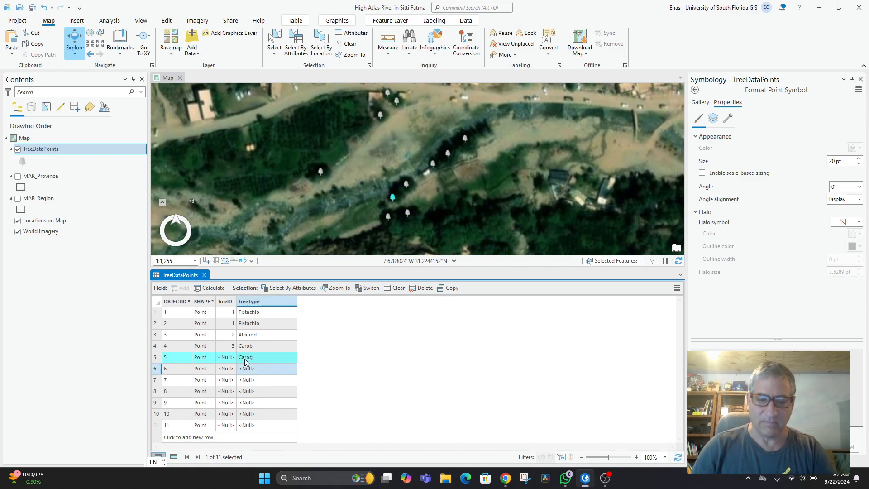
double_click(244, 358)
left_click(258, 359)
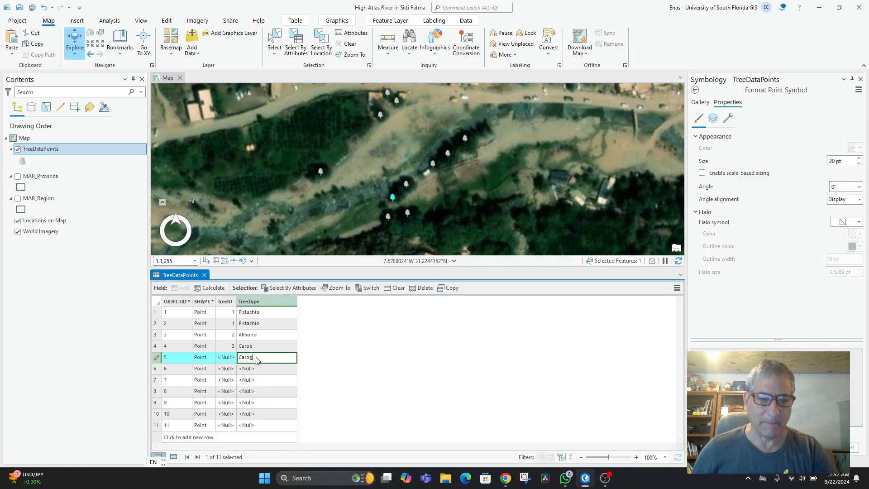
key("BackSpace")
type("b")
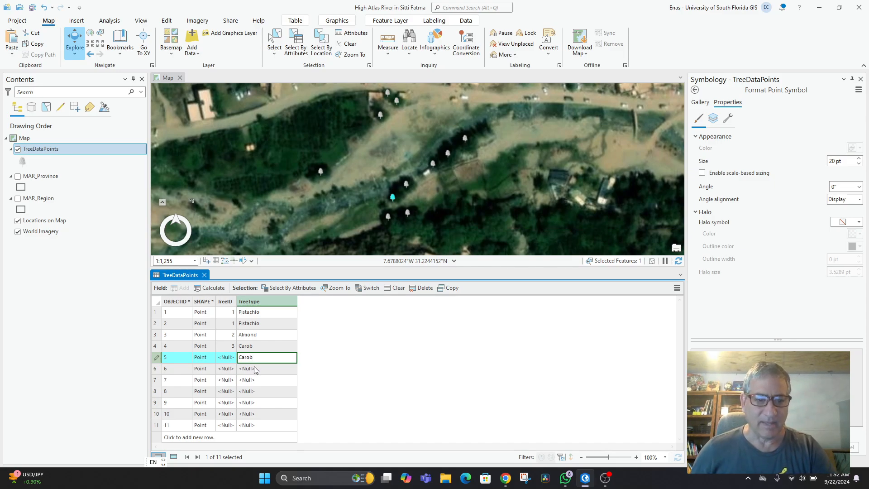
key("Return")
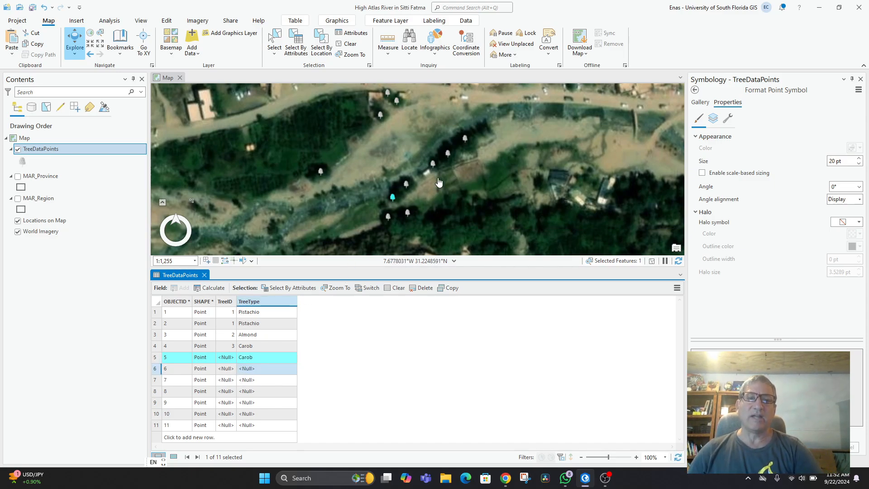
Identify the tree point just north of the river bed and set the sixth record's TreeType to Ornamental Unknown.
left_click(380, 119)
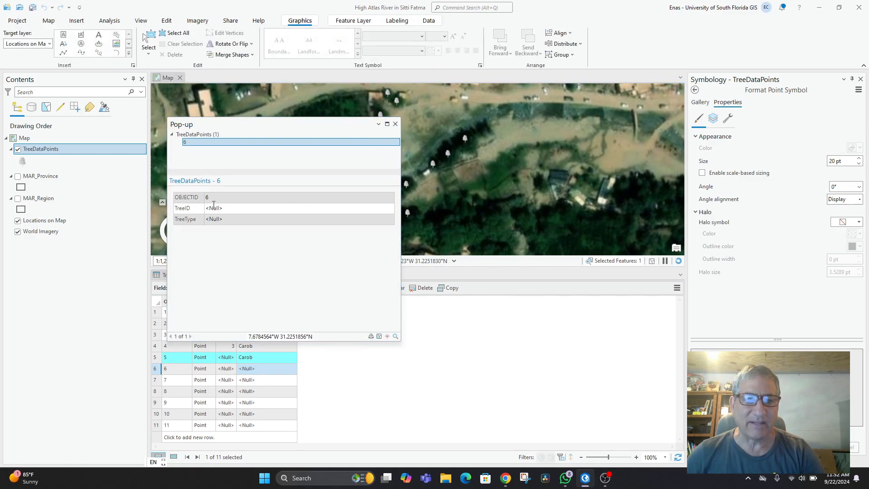
left_click(394, 125)
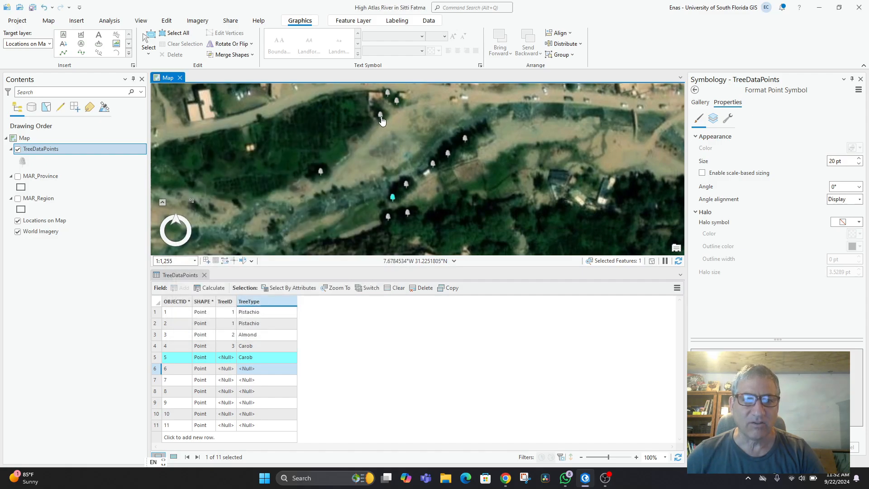
left_click(381, 118)
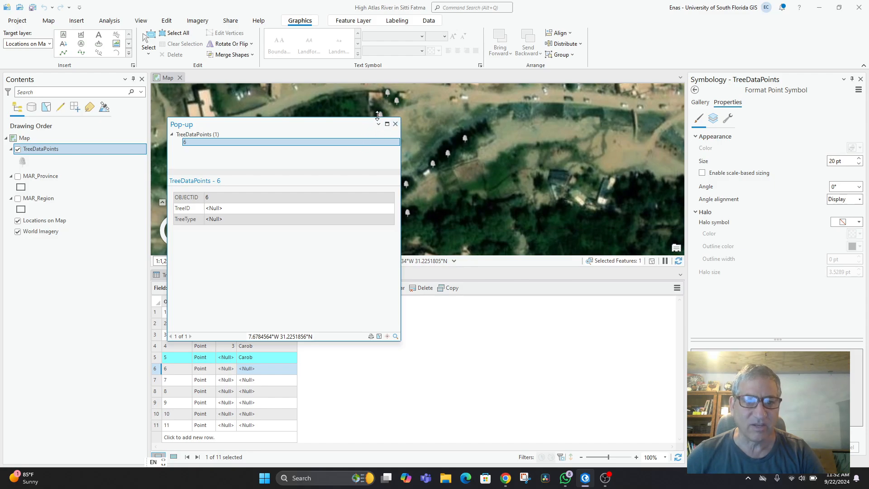
left_click(395, 124)
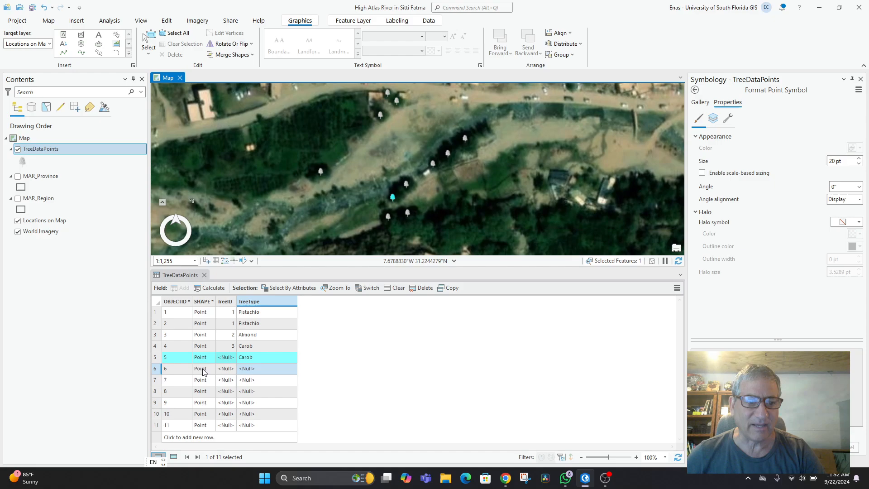
left_click(159, 371)
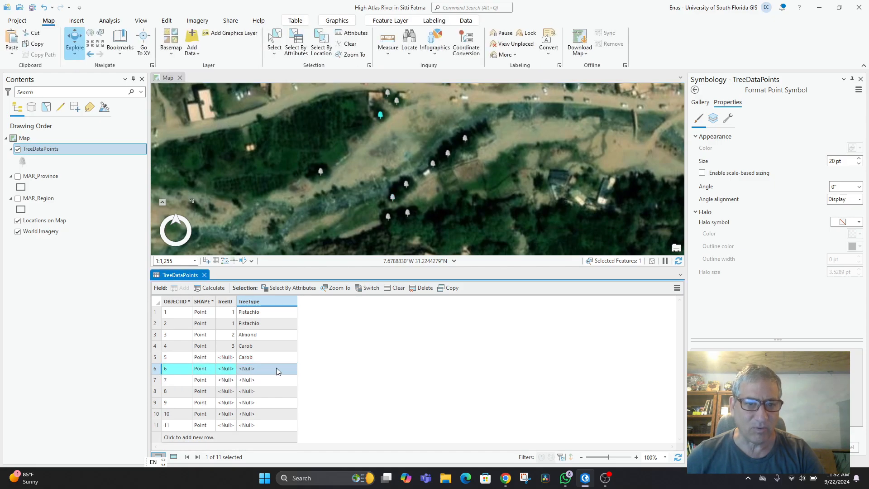
left_click(247, 370)
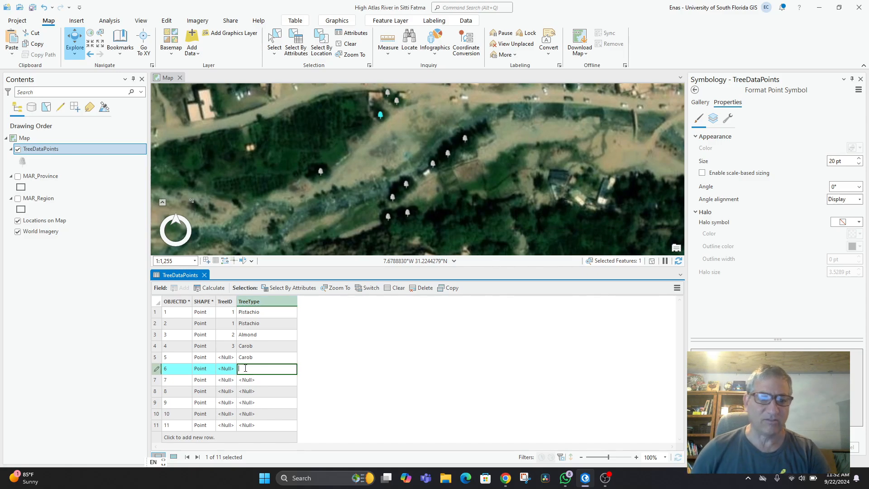
type("Ornam")
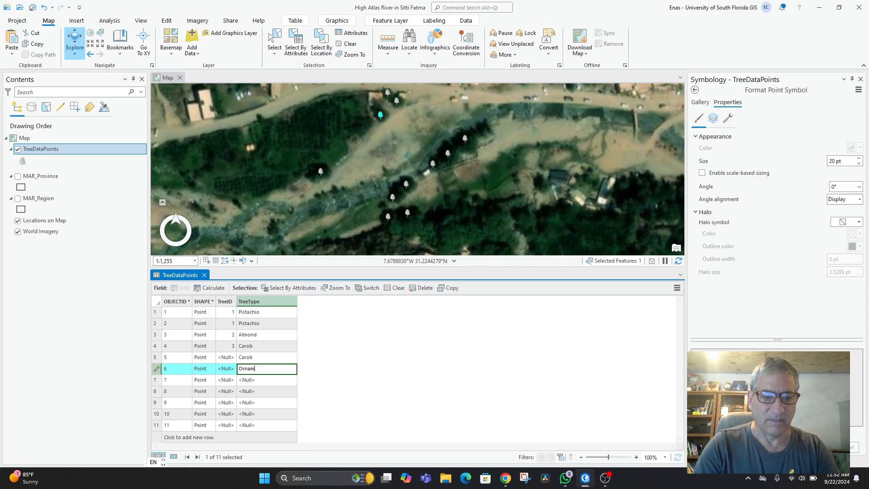
type("ental Unknown")
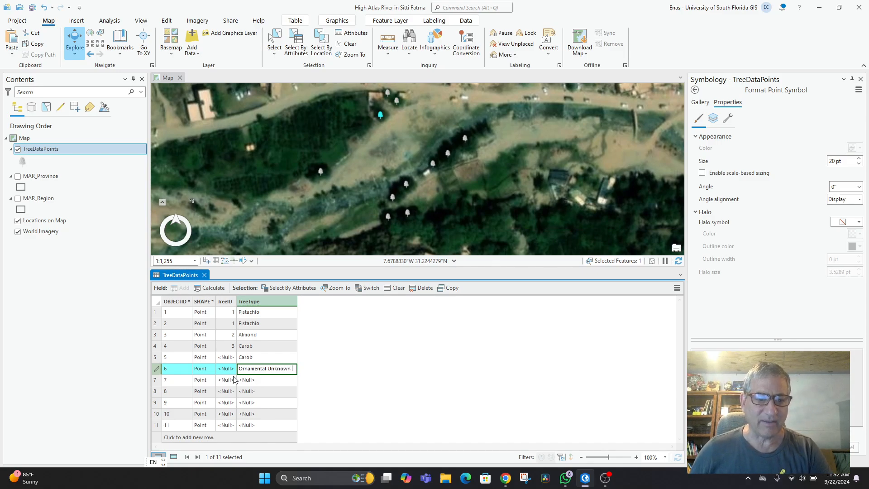
Set the TreeID to 3 for the fifth record.
double_click(232, 358)
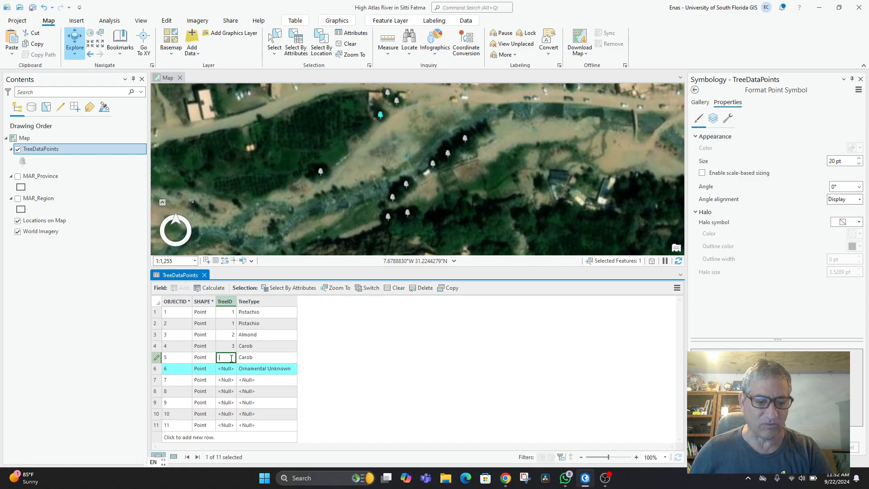
type("3")
key("Return")
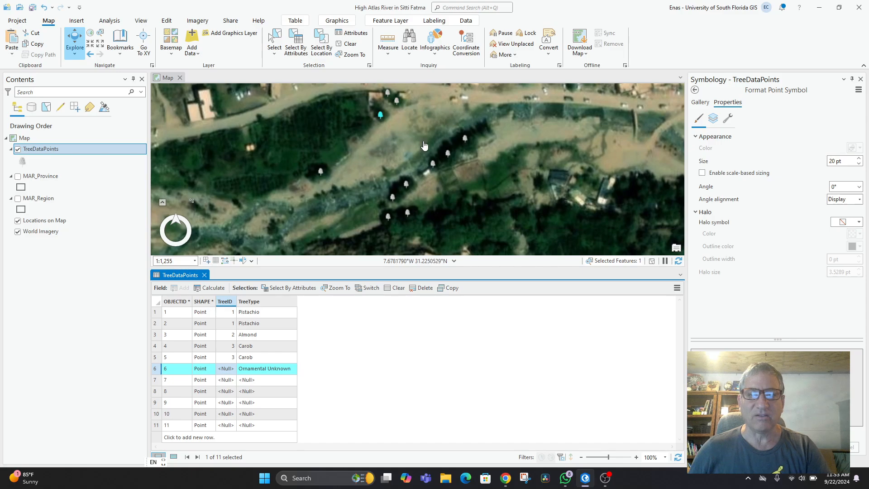
Close the TreeDataPoints attribute table and centre the map on the tree points and the village around the red triangle.
scroll(424, 145, "down", 4)
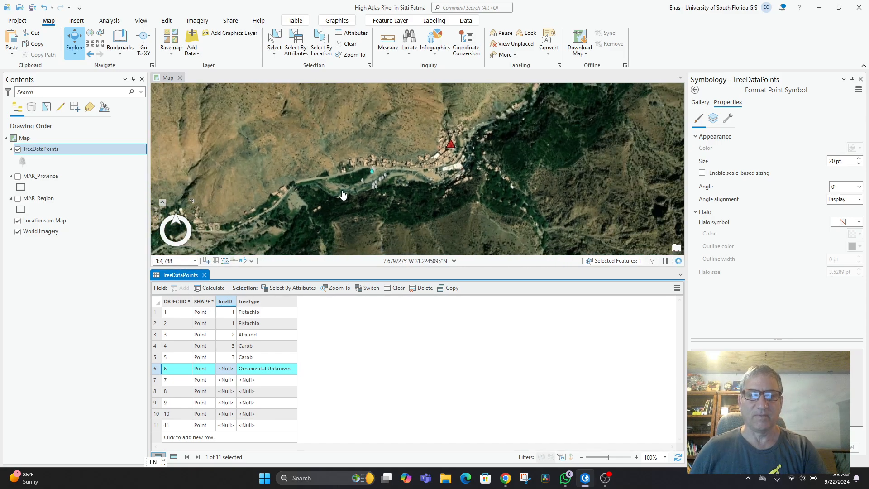
scroll(342, 195, "down", 2)
left_click_drag(398, 195, 533, 186)
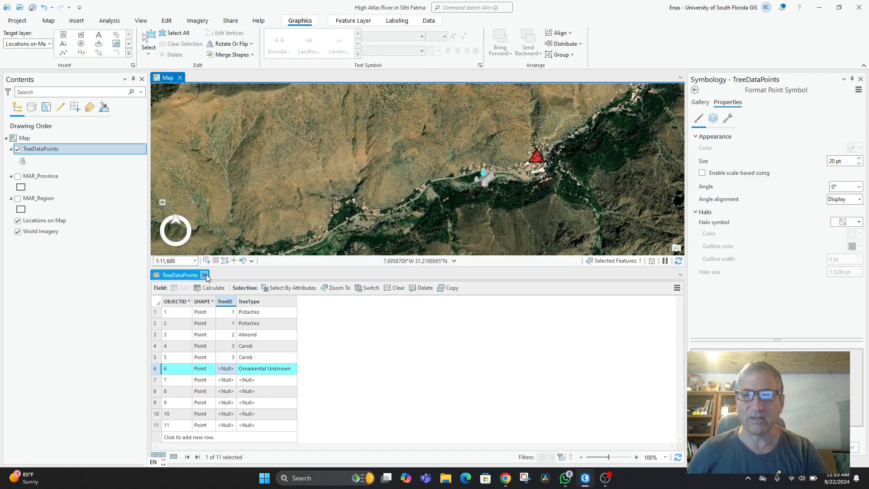
left_click(205, 275)
scroll(406, 270, "up", 3)
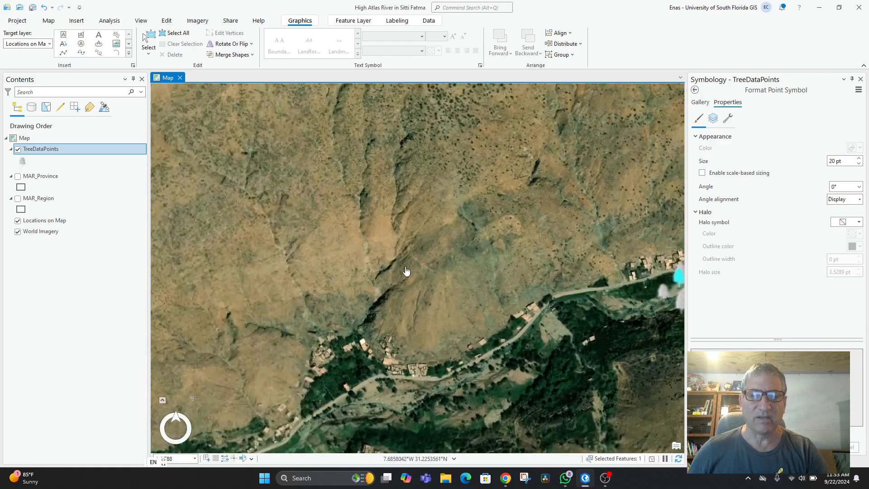
left_click_drag(406, 271, 186, 252)
left_click_drag(279, 266, 189, 261)
left_click_drag(242, 248, 237, 250)
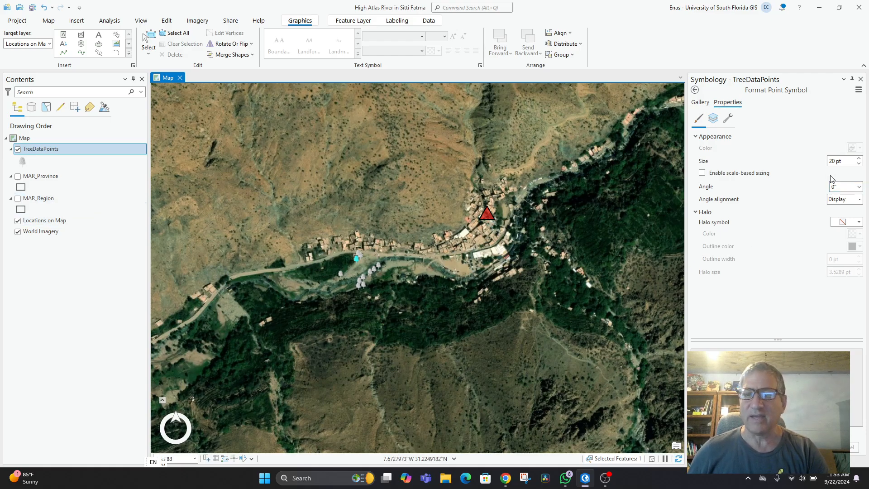
Close the Symbology pane to bring up the project's Catalog.
right_click(27, 149)
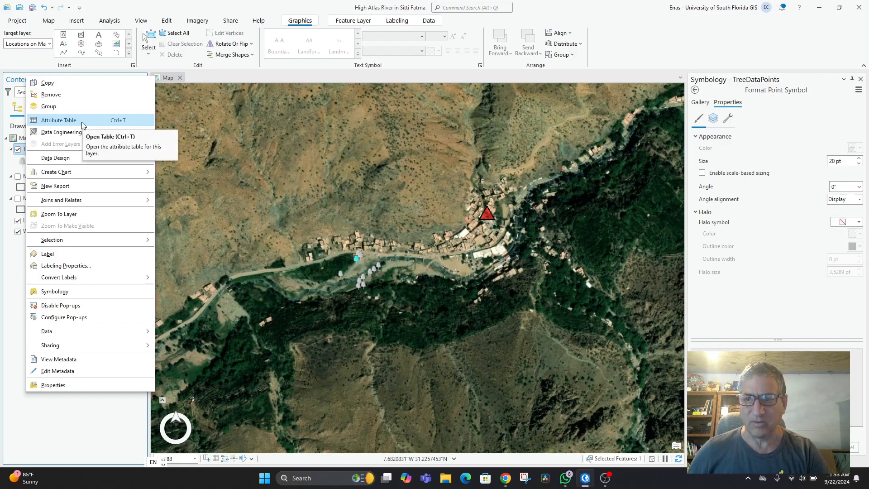
left_click(862, 81)
left_click(861, 81)
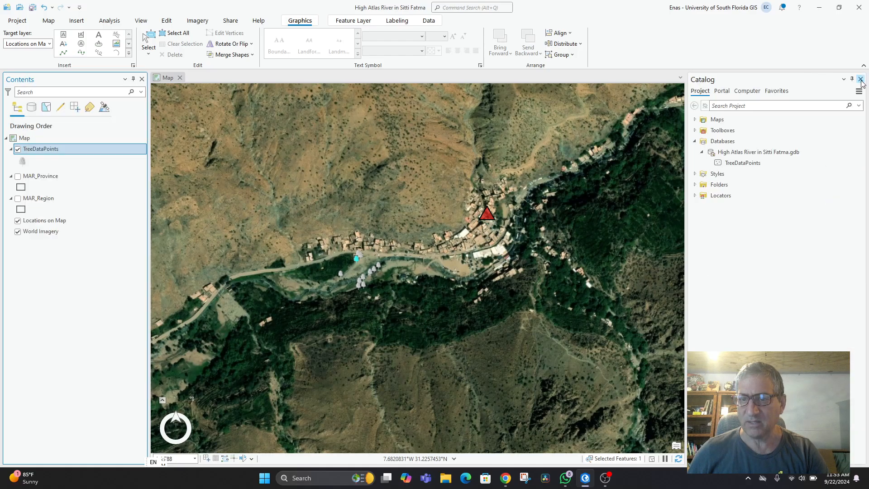
Create a new Polygon feature class named AreaofStudy in the High Atlas River in Sitti Fatma geodatabase and proceed to its field definitions.
right_click(735, 155)
mouse_move(750, 162)
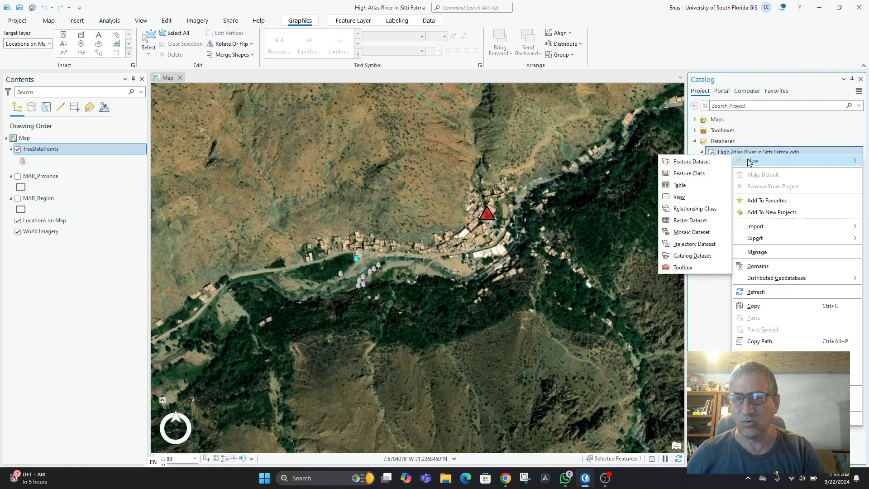
left_click(689, 173)
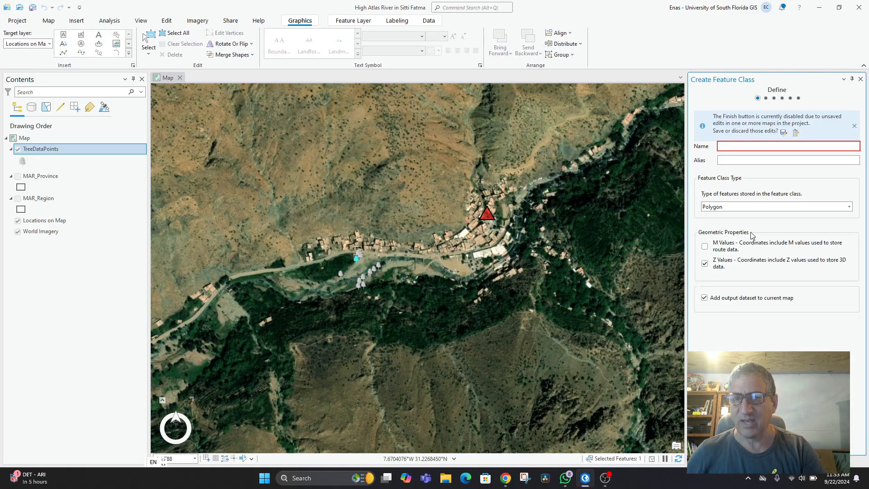
left_click(731, 146)
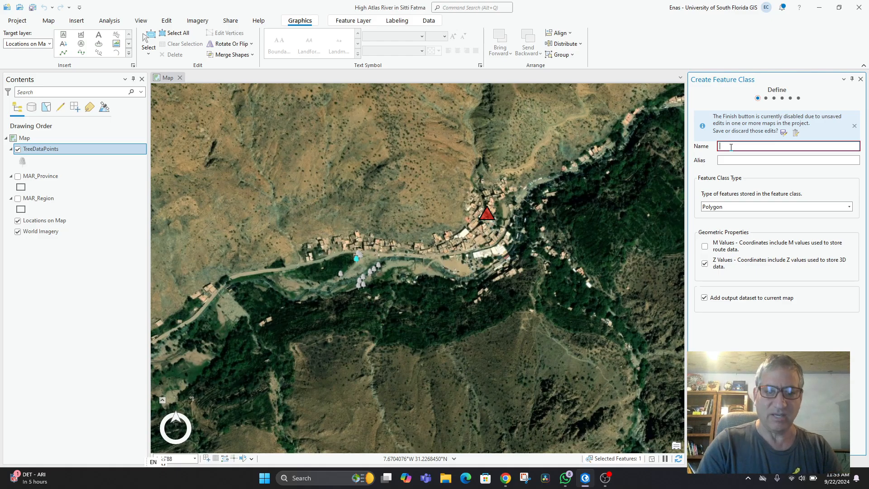
type("Areaof")
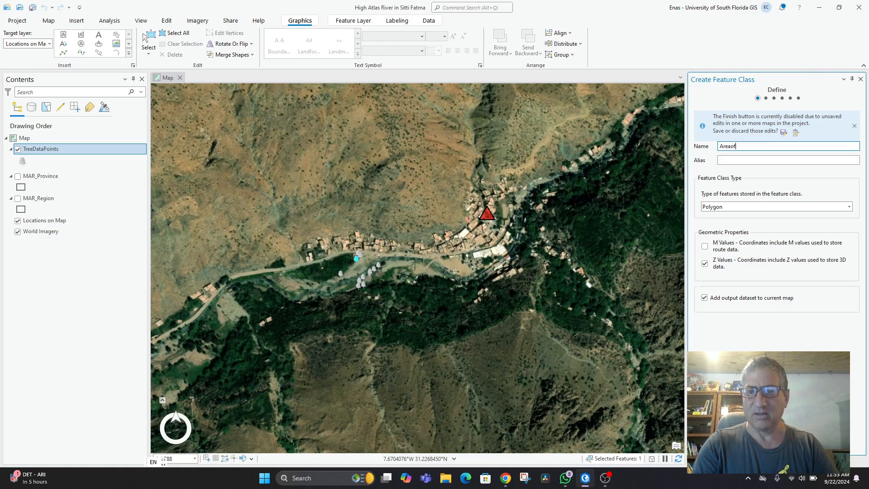
type("Study")
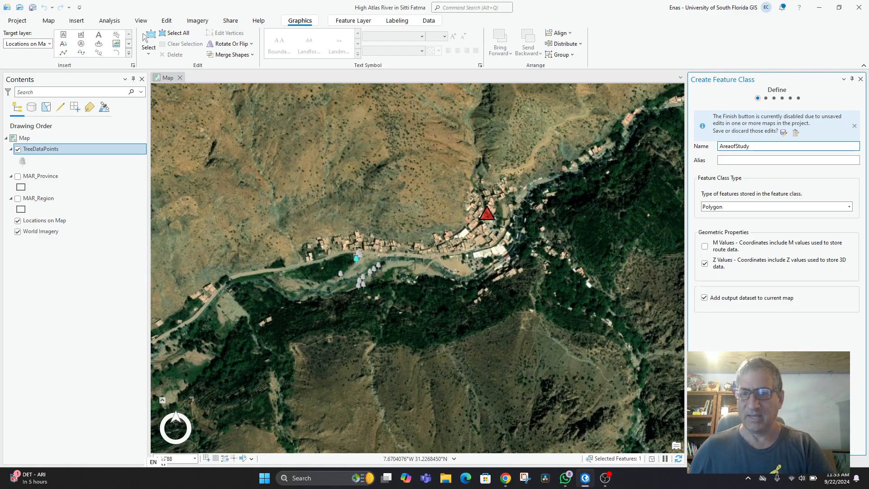
left_click(738, 207)
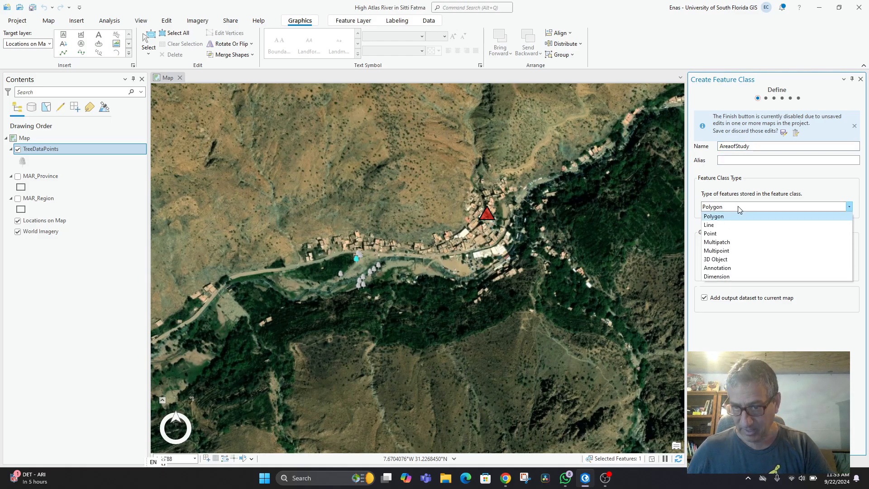
left_click(736, 217)
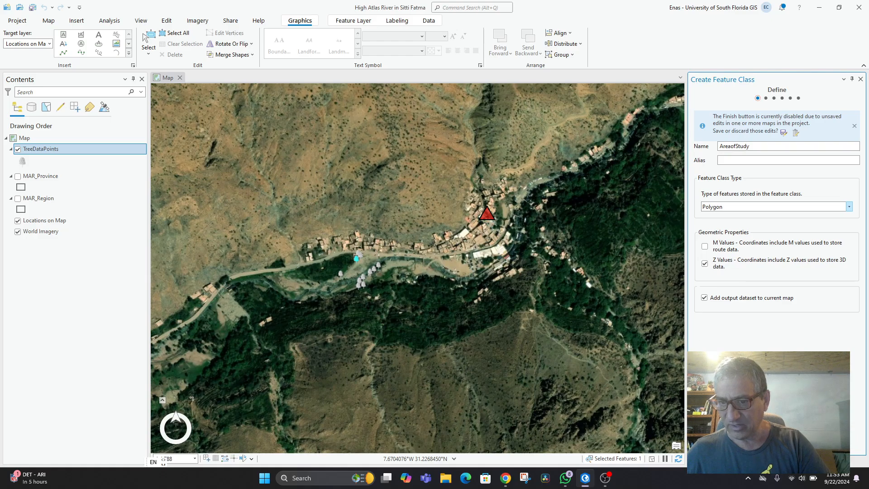
left_click(795, 426)
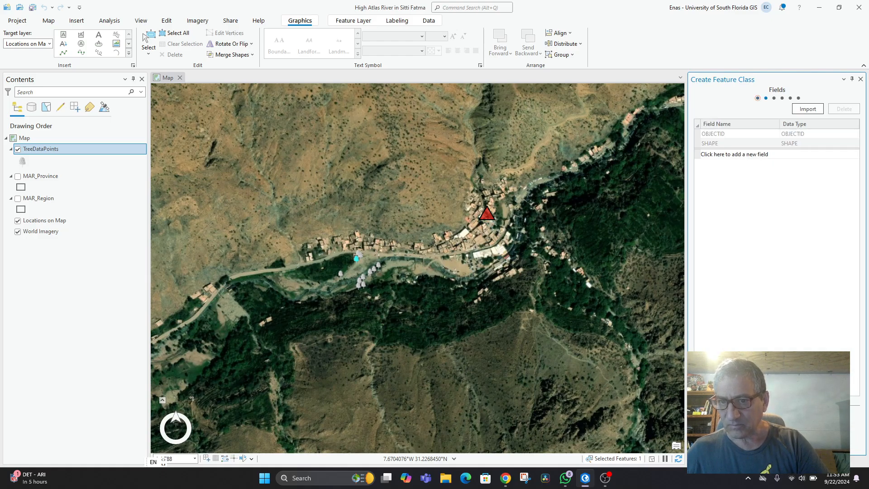
Add a field named AreaNameID with the Short Integer data type to the new feature class.
left_click(731, 155)
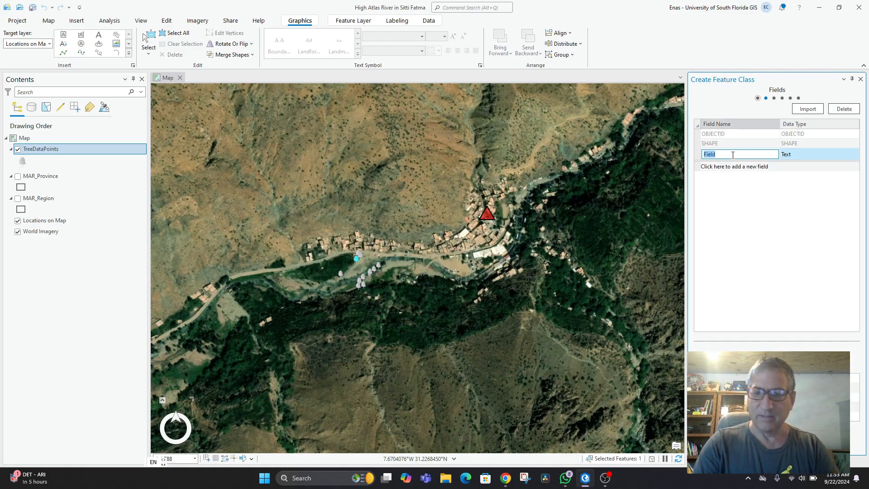
type("AreaName")
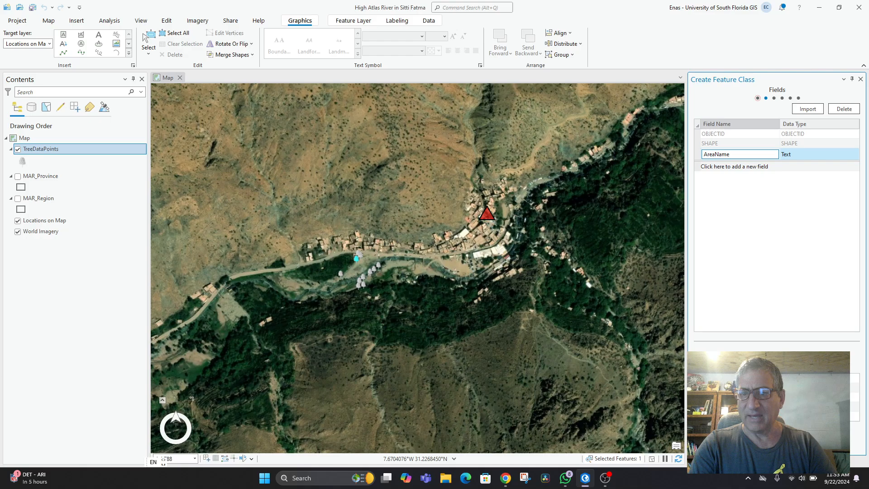
left_click(790, 156)
left_click(799, 165)
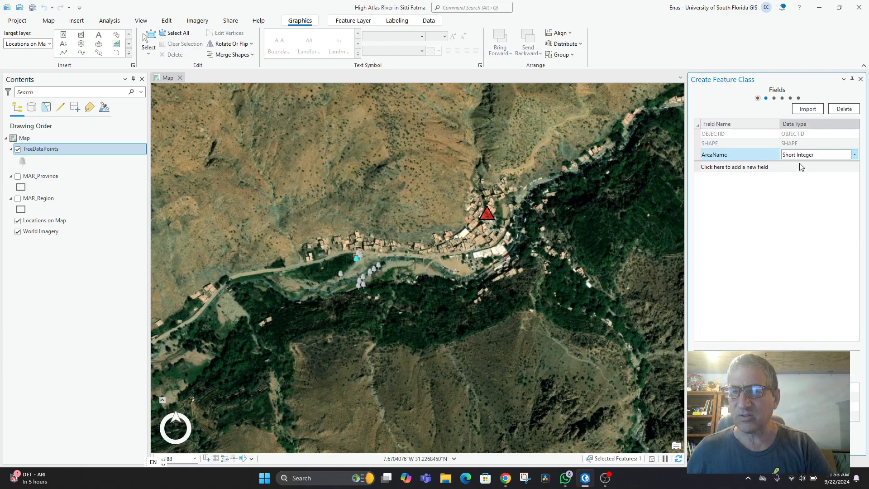
left_click(730, 156)
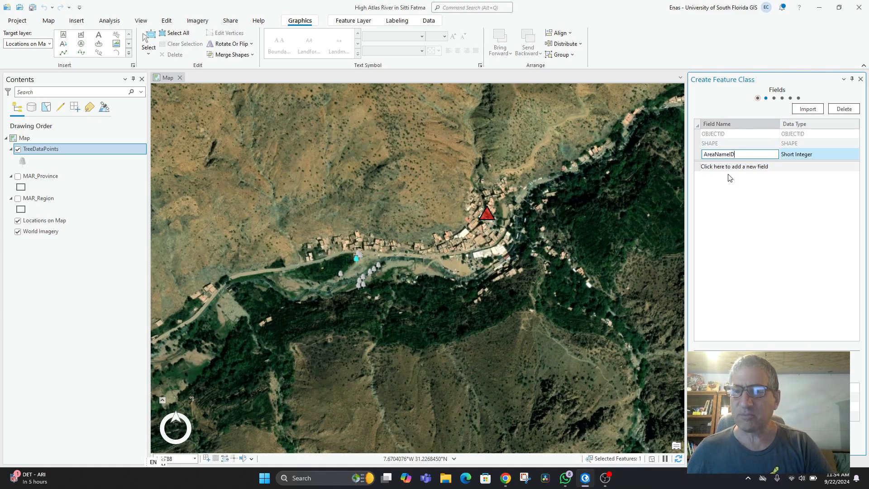
type("ID")
Add a text field named AreaName to the AreaofStudy feature class definition.
left_click(730, 167)
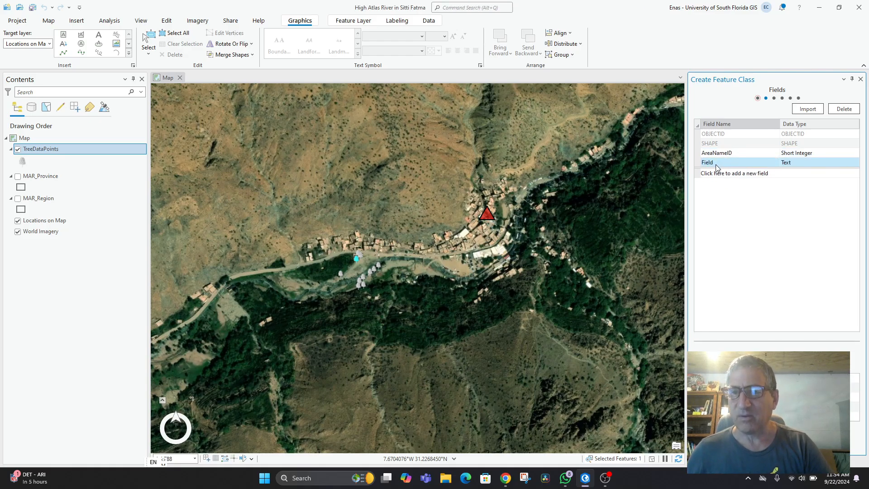
left_click(717, 169)
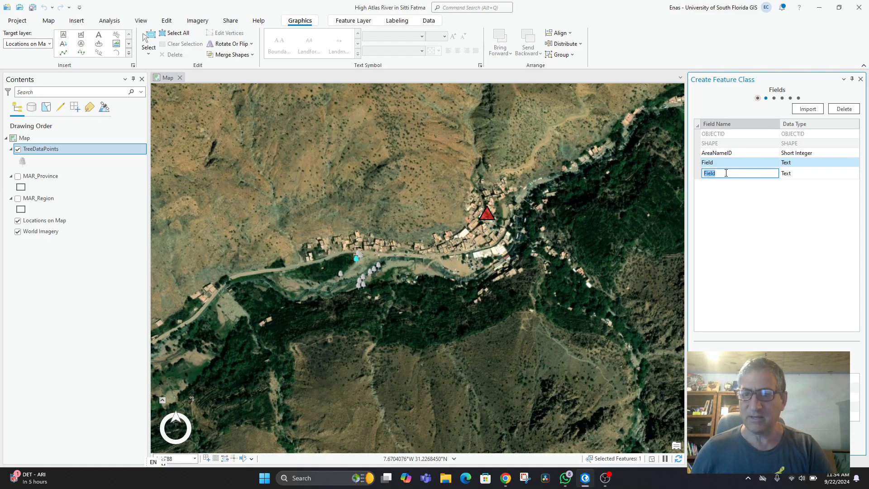
left_click(713, 164)
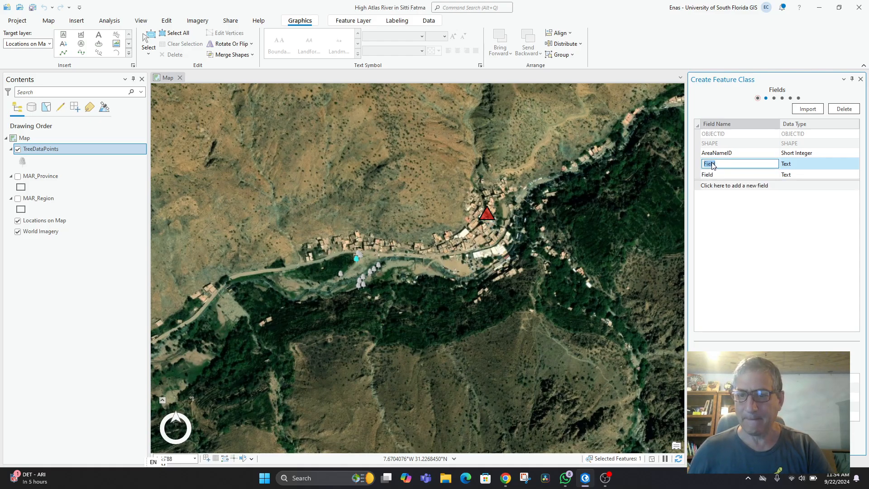
type("Area")
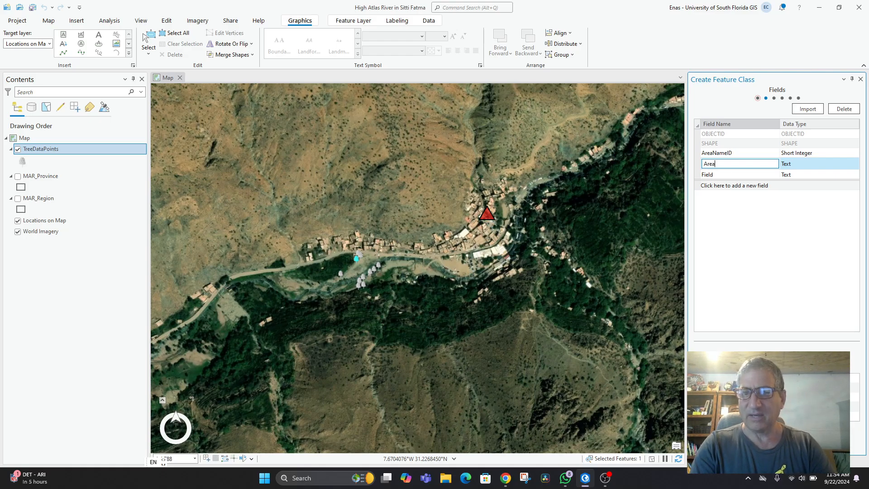
type("Name")
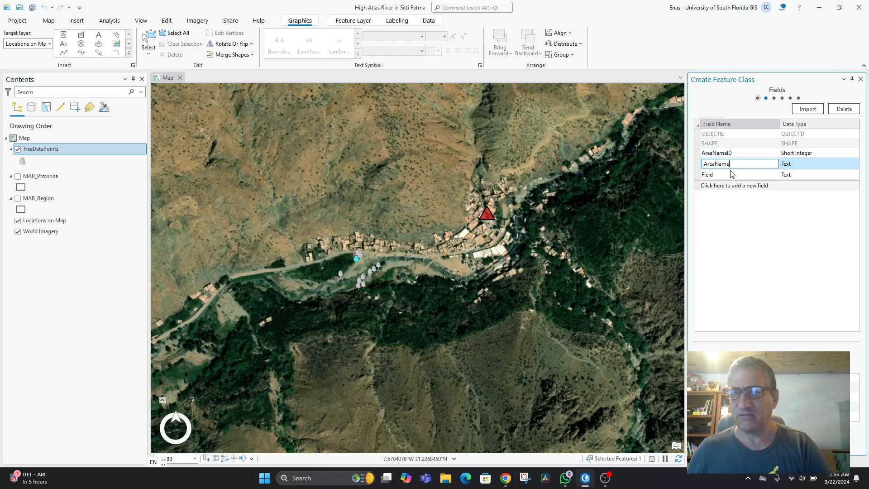
Add a field named PartofProject with the Text data type below AreaName.
left_click(730, 177)
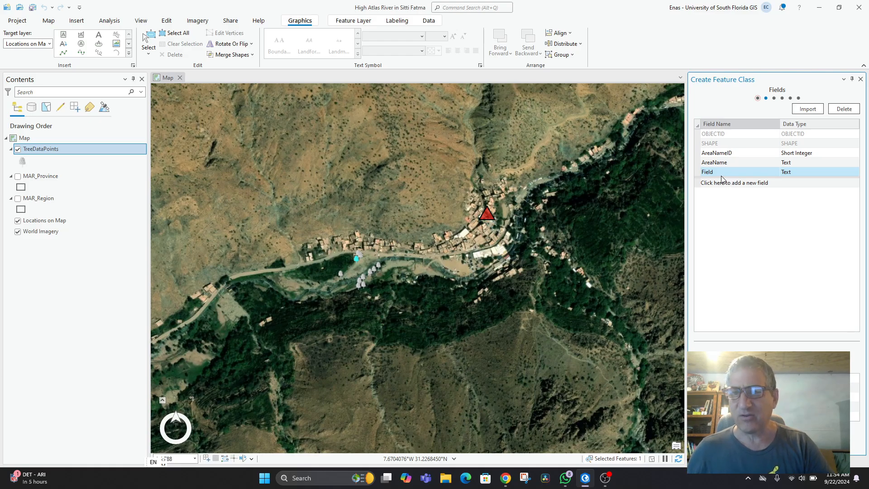
left_click(723, 174)
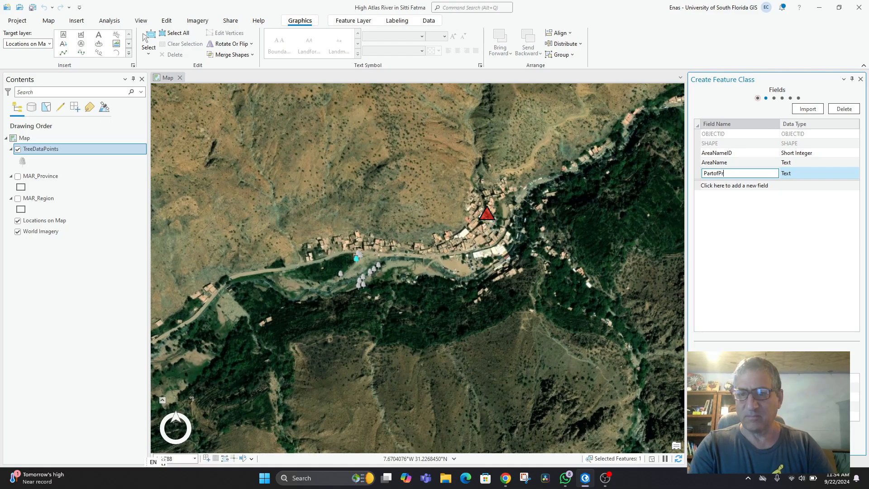
type("oject")
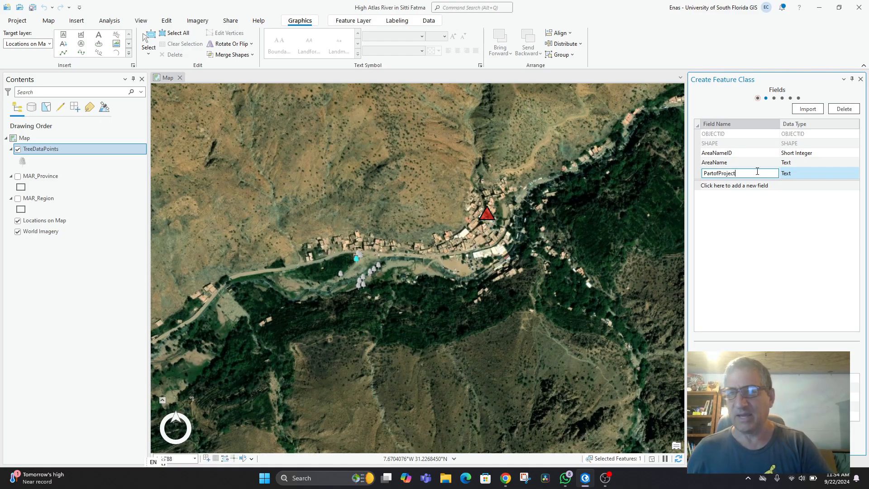
left_click(789, 175)
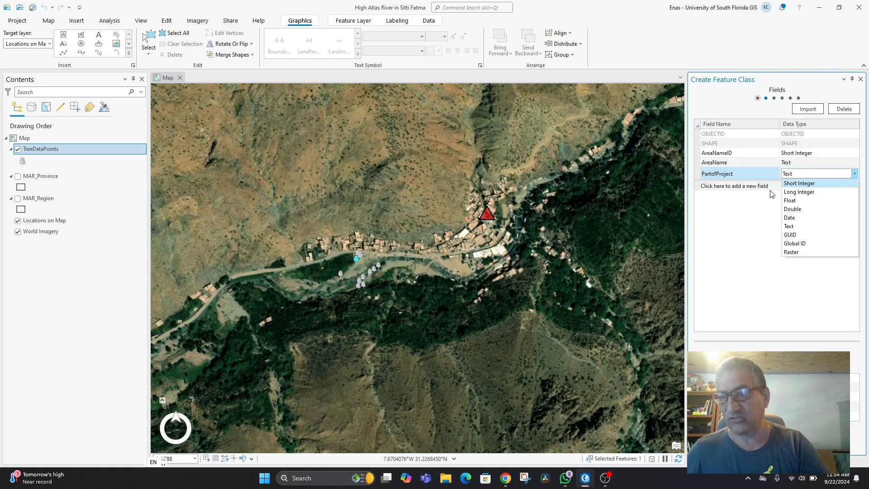
left_click(751, 196)
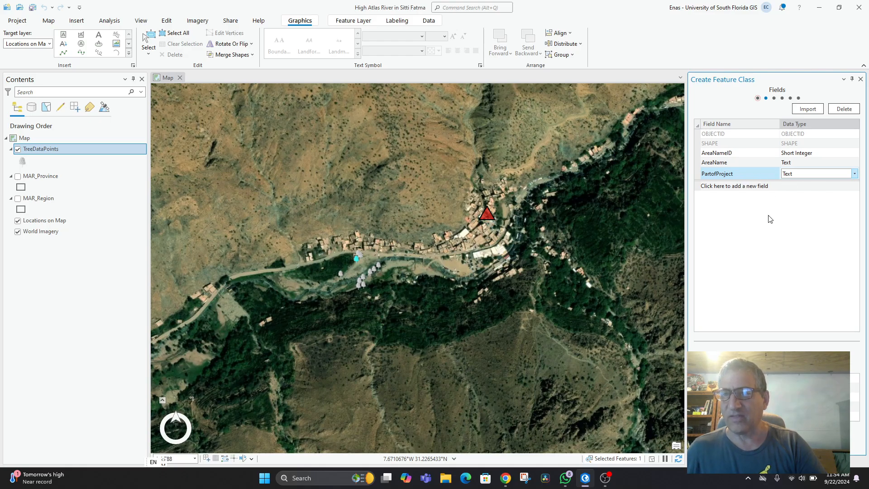
Accept the WGS 1984 Web Mercator coordinate system and default storage settings, save the pending map edits, and finish creating AreaofStudy.
left_click(779, 444)
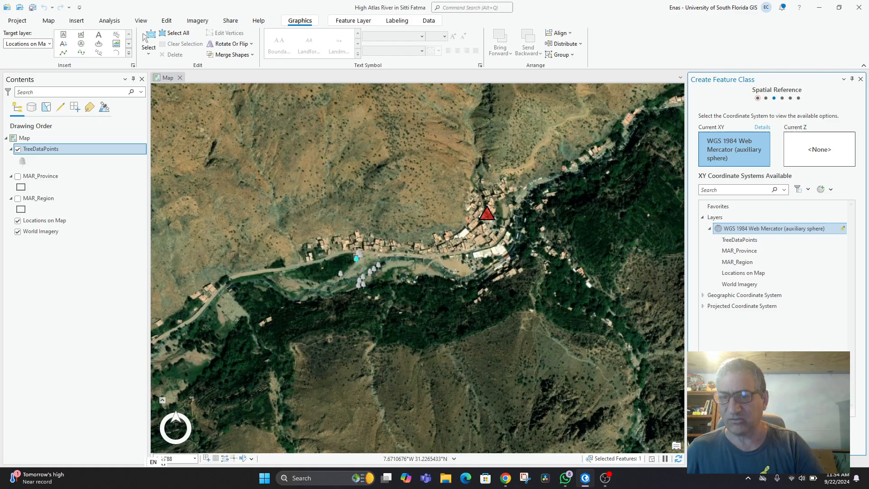
left_click(780, 445)
left_click(780, 445)
left_click(780, 445)
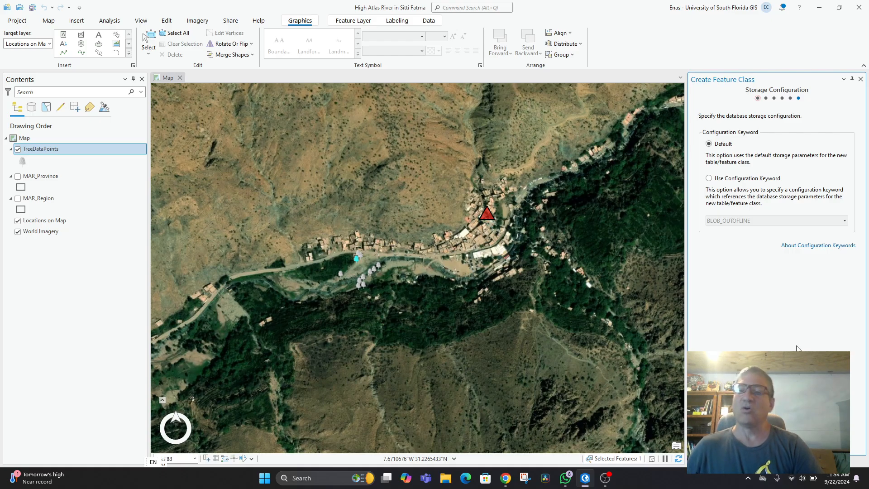
left_click(758, 99)
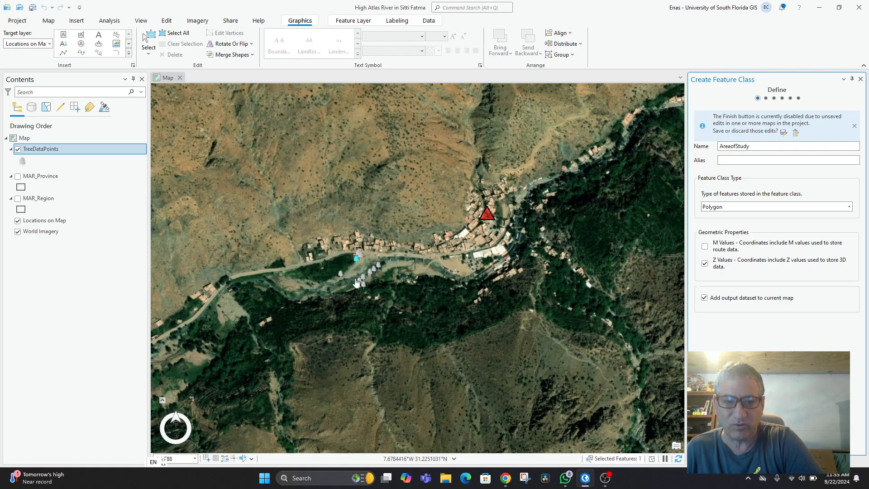
left_click(784, 132)
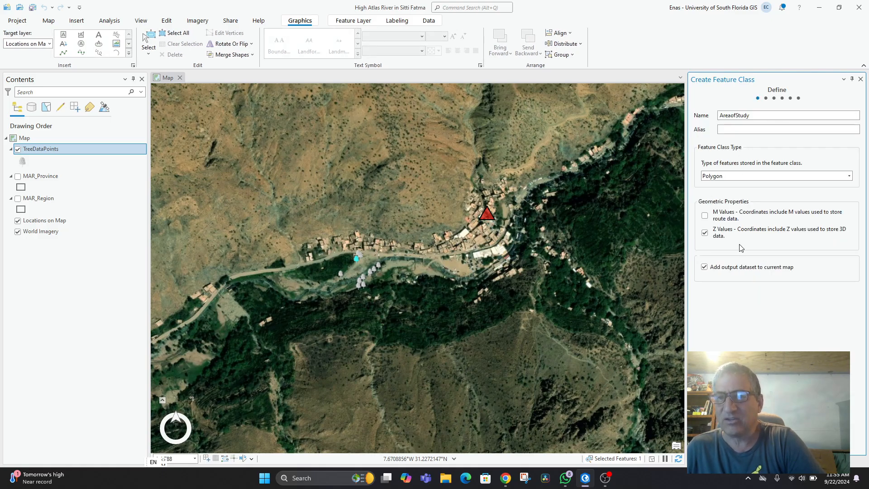
left_click(777, 446)
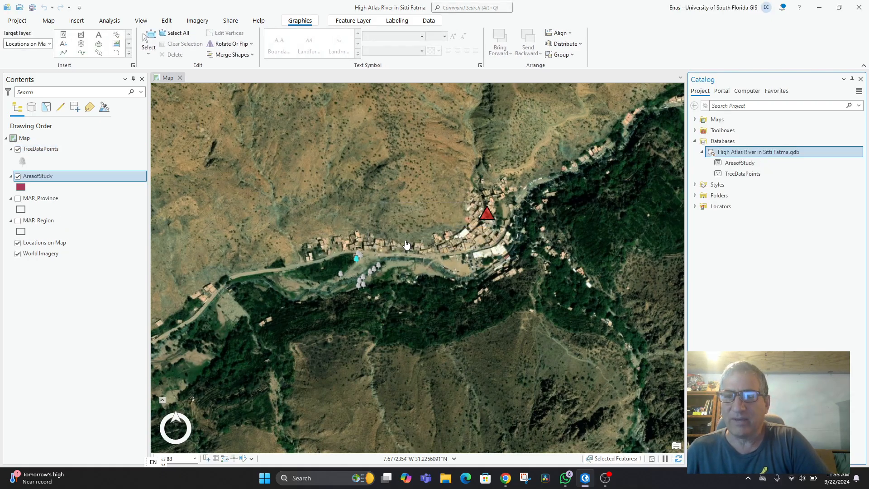
Draw and finish an eight-vertex AreaofStudy polygon enclosing the tree points, the village around the red triangle and the wooded slope south of it.
left_click(726, 164)
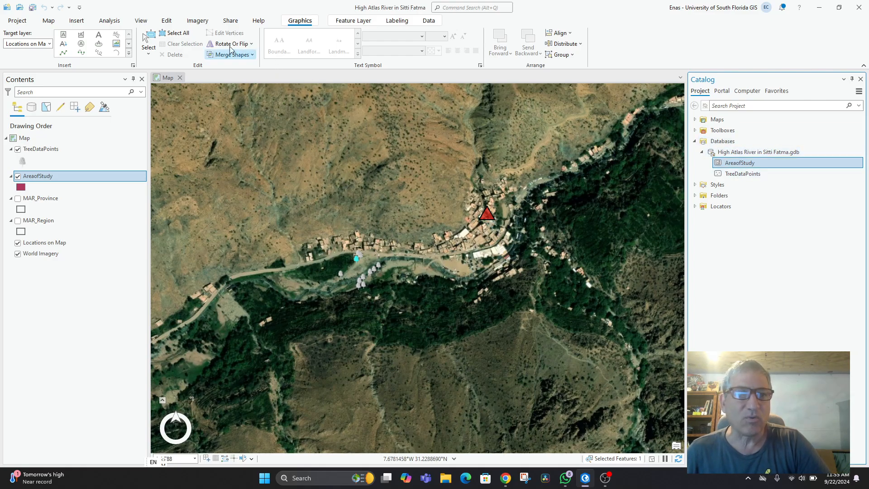
left_click(167, 21)
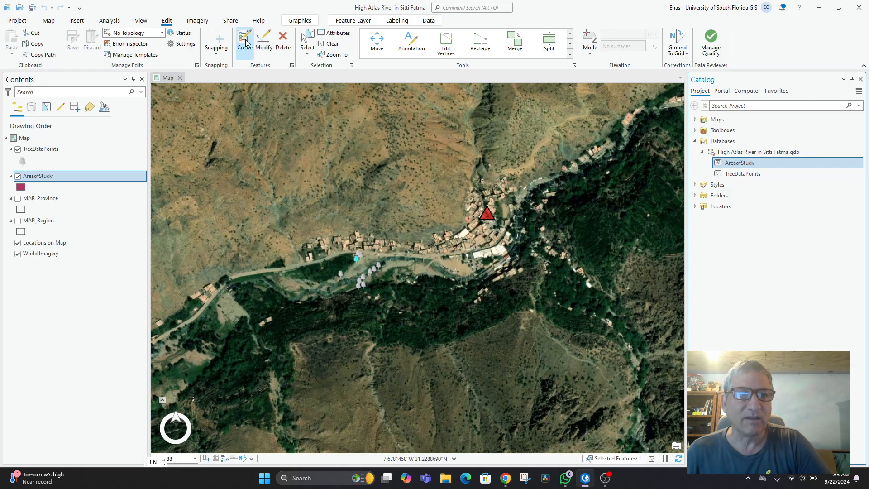
left_click(245, 43)
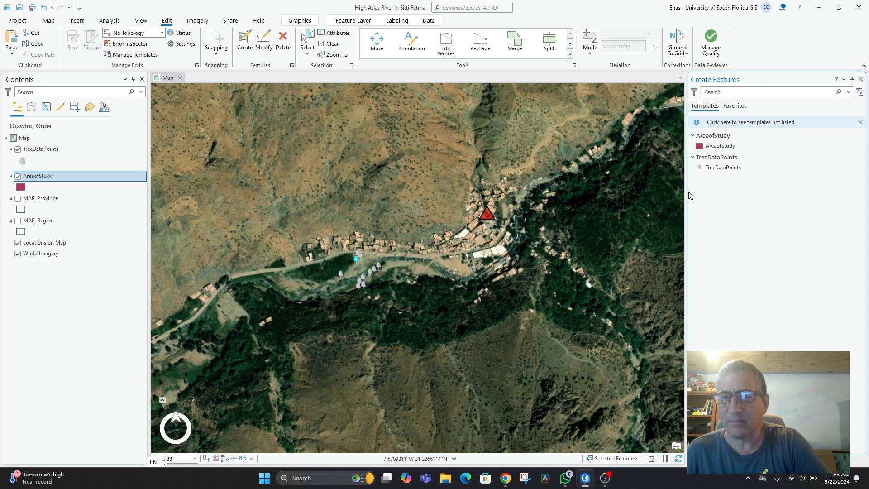
left_click(720, 145)
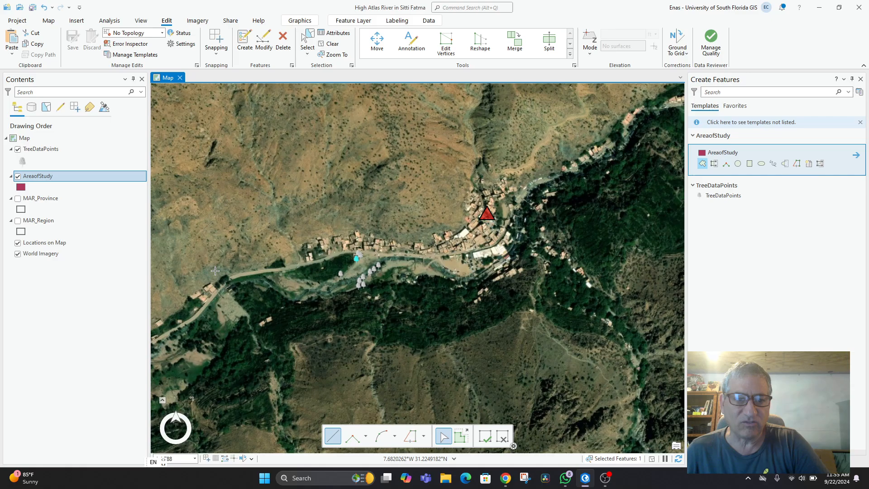
left_click(359, 218)
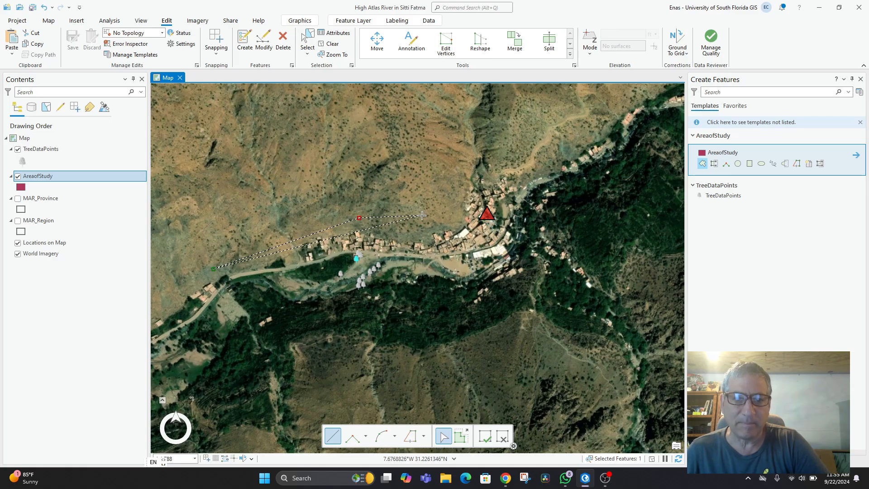
left_click(524, 168)
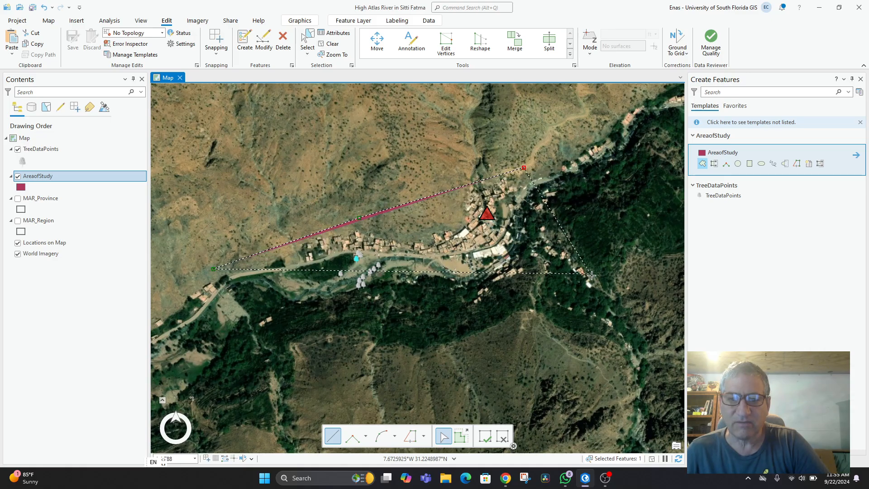
left_click(646, 359)
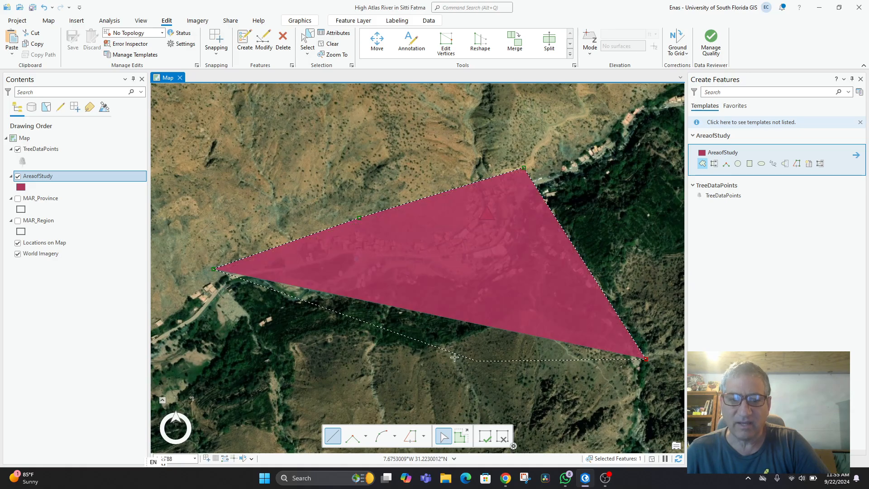
left_click(527, 320)
left_click(421, 359)
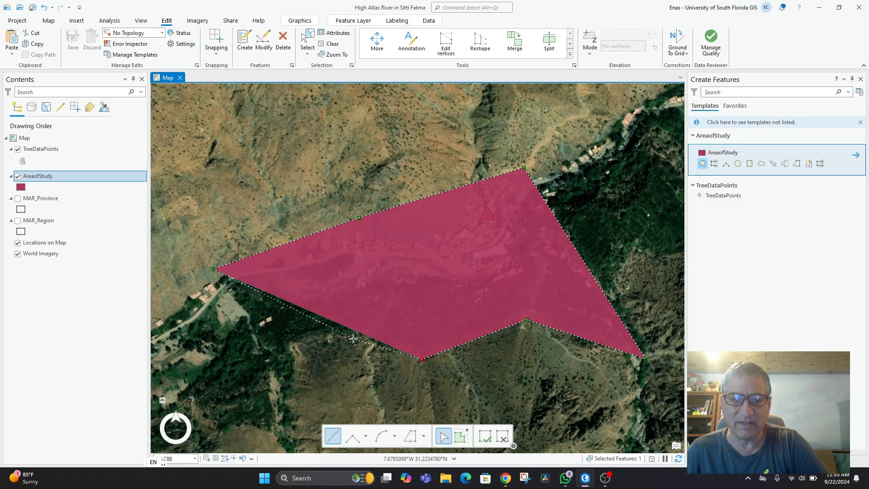
left_click(348, 335)
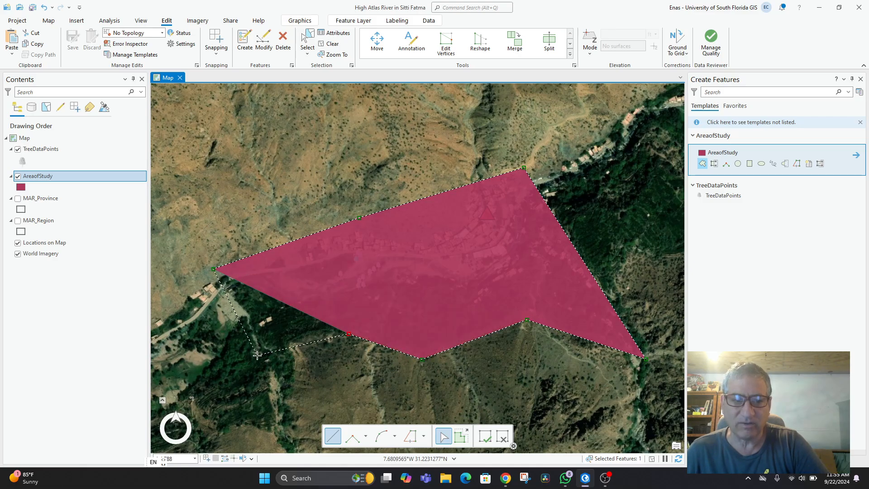
left_click(257, 354)
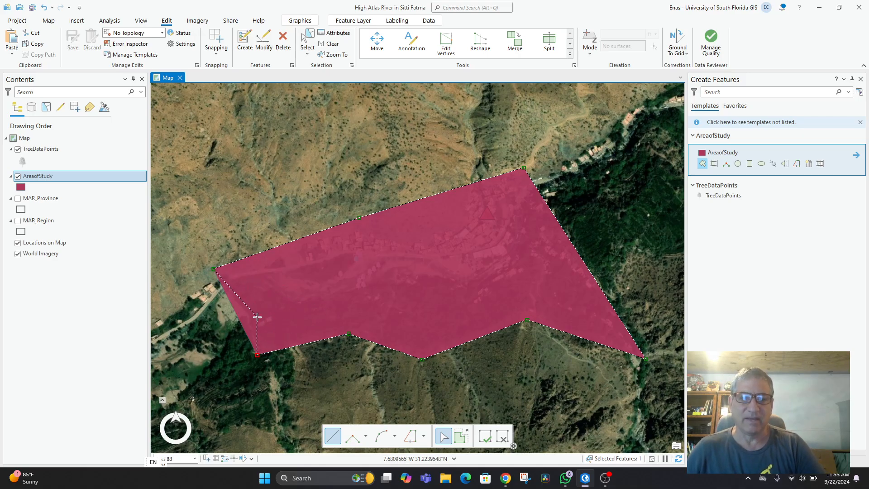
double_click(243, 320)
right_click(243, 289)
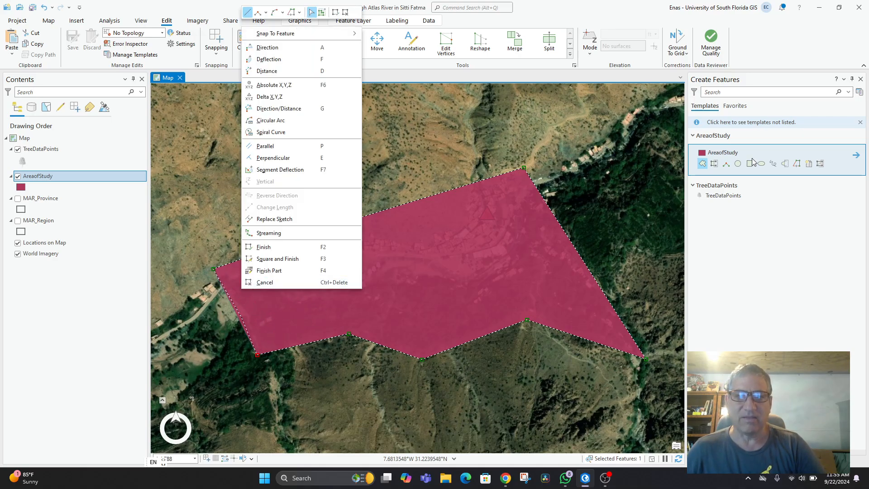
left_click(752, 244)
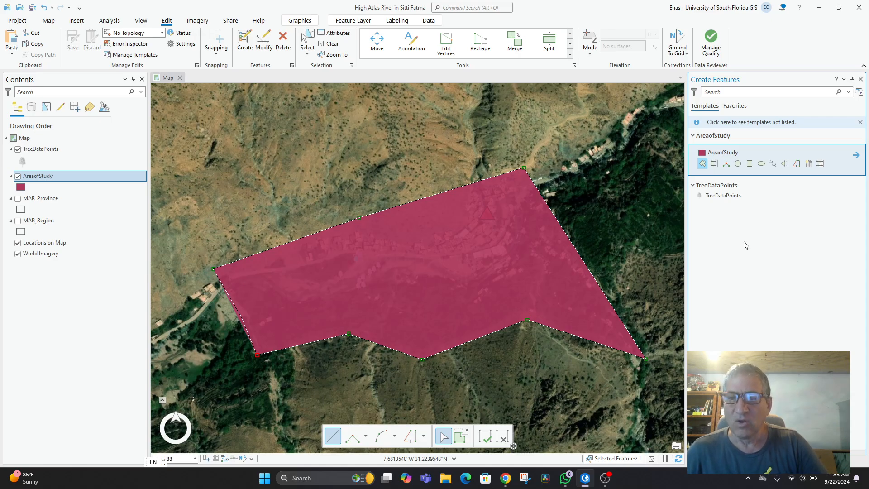
left_click(488, 437)
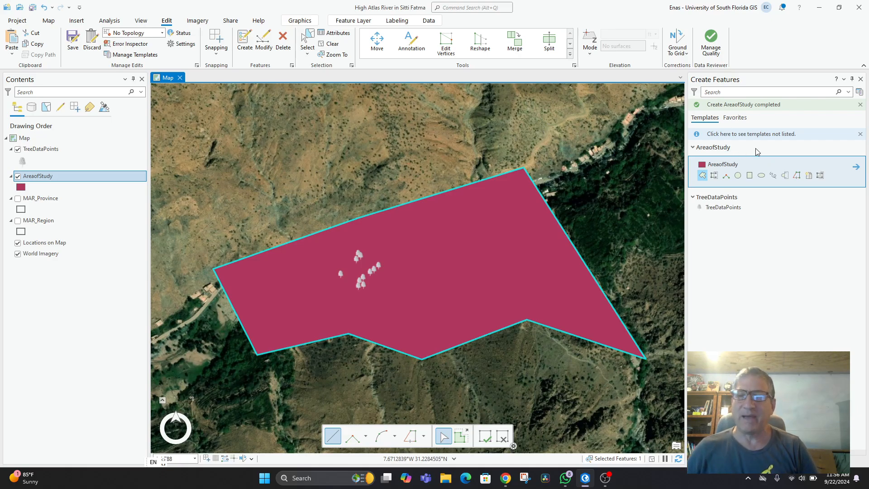
Change the AreaofStudy layer's fill colour to light green.
left_click(705, 167)
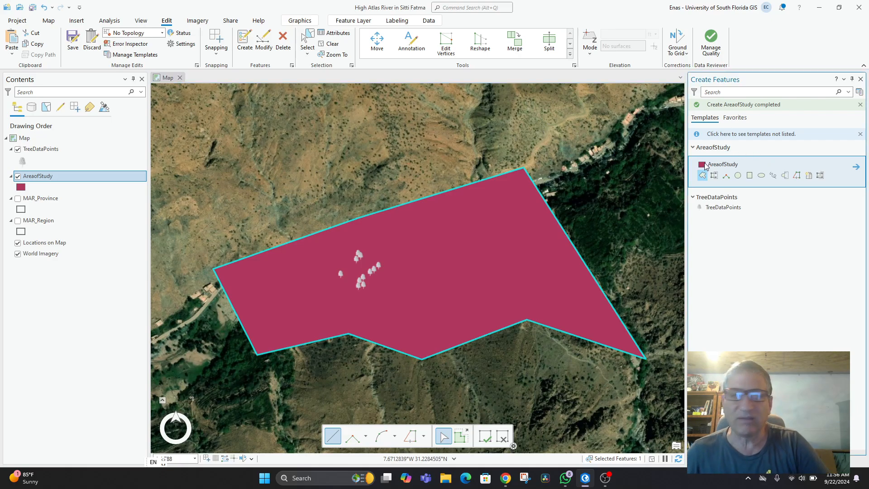
left_click(64, 187)
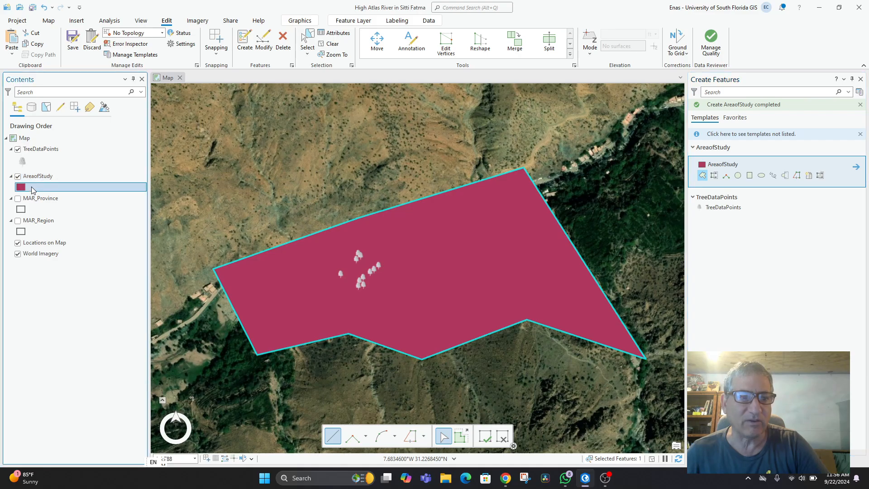
right_click(32, 190)
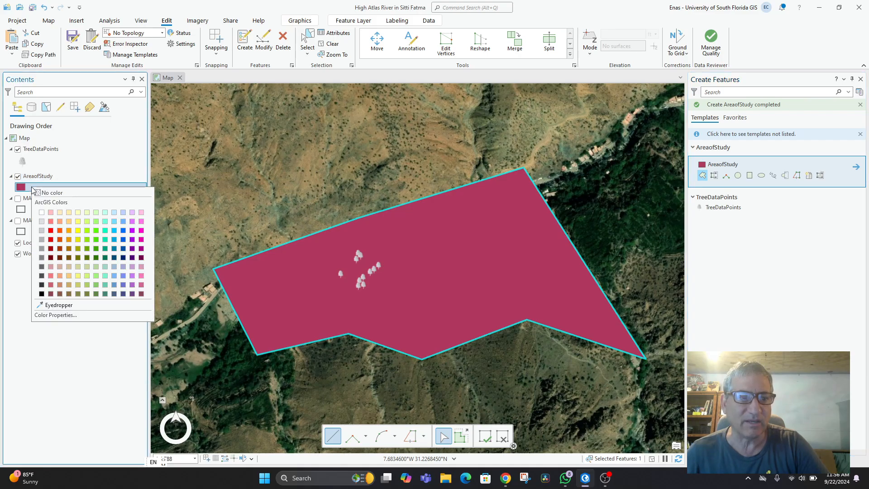
left_click(96, 223)
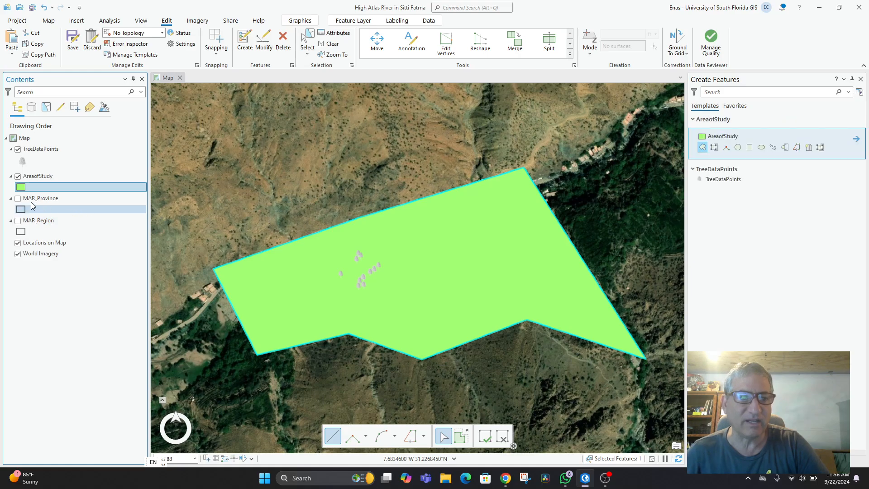
left_click(301, 21)
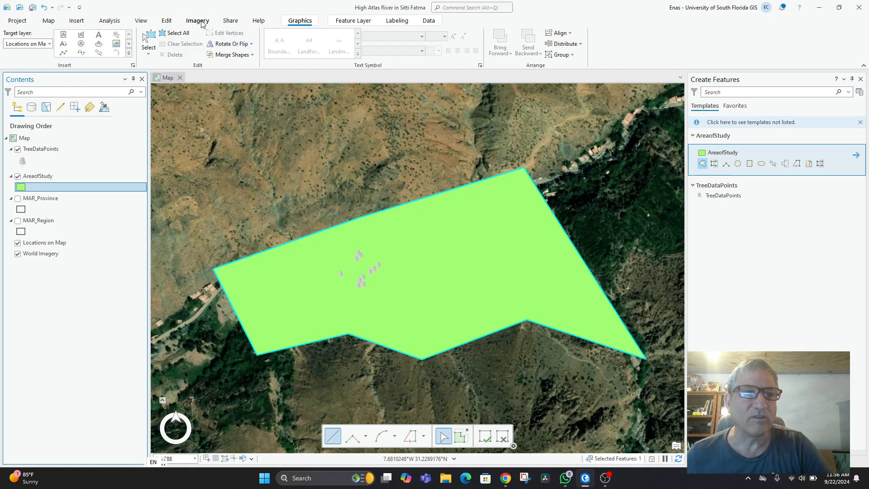
left_click(168, 21)
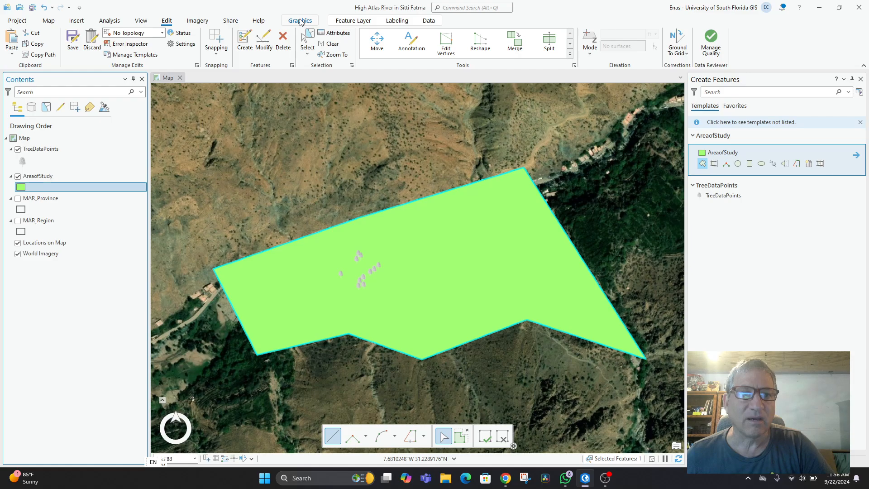
left_click(301, 22)
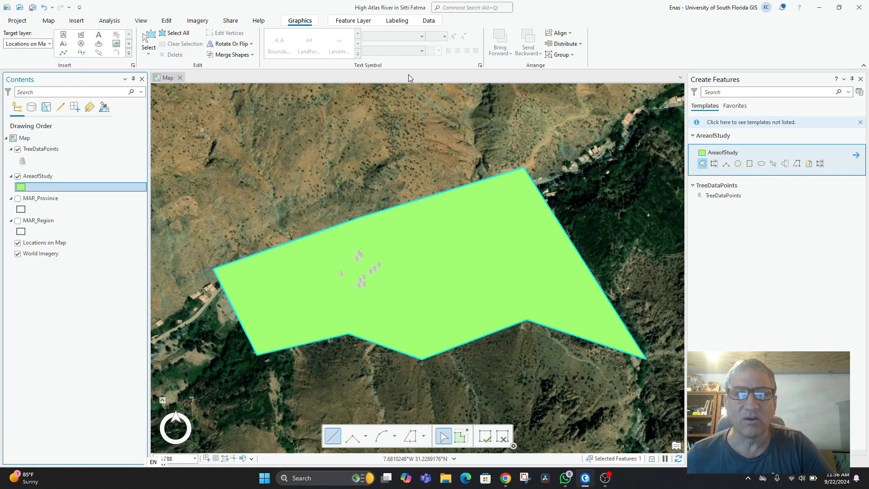
Finish creating features and change the AreaofStudy layer's primary symbology to Unique Values.
left_click(710, 154)
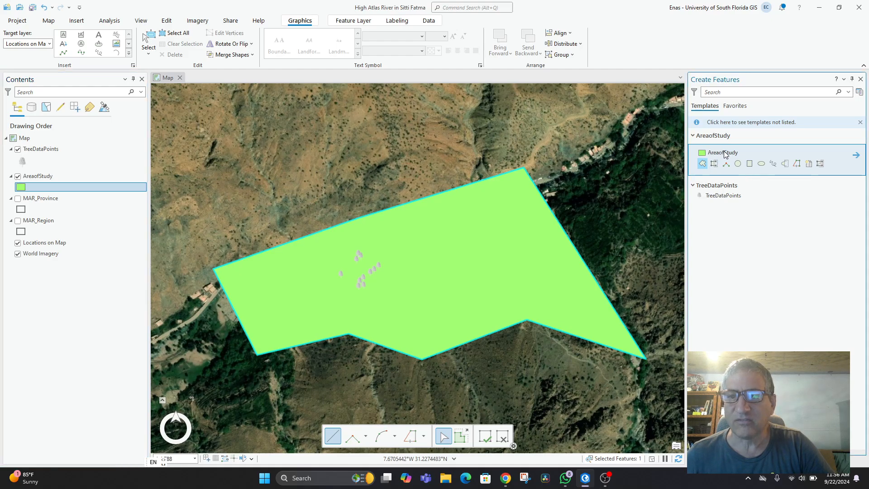
left_click(862, 79)
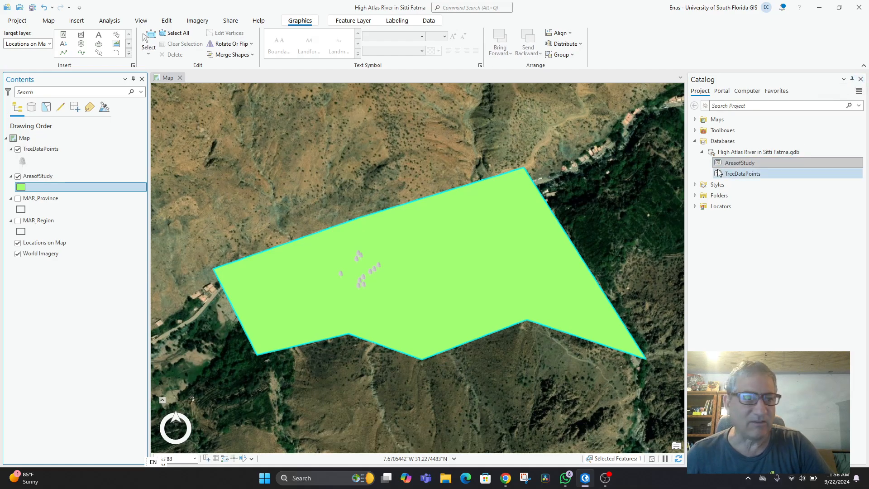
right_click(38, 177)
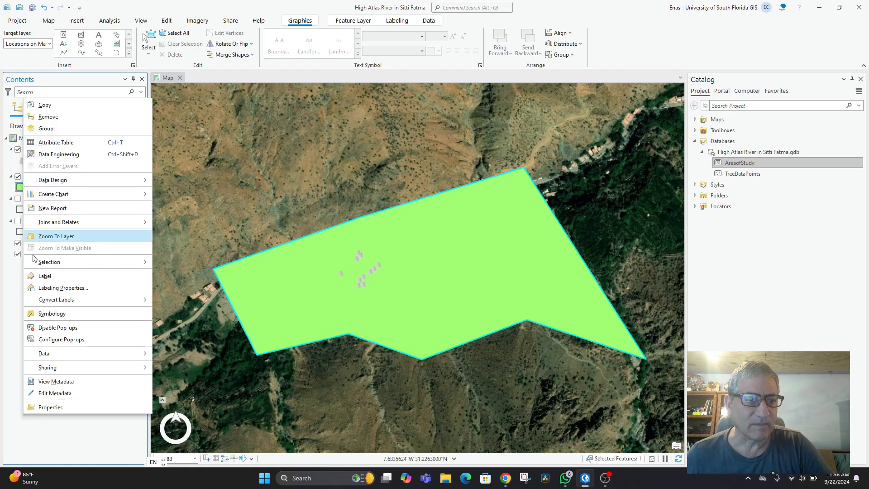
left_click(54, 314)
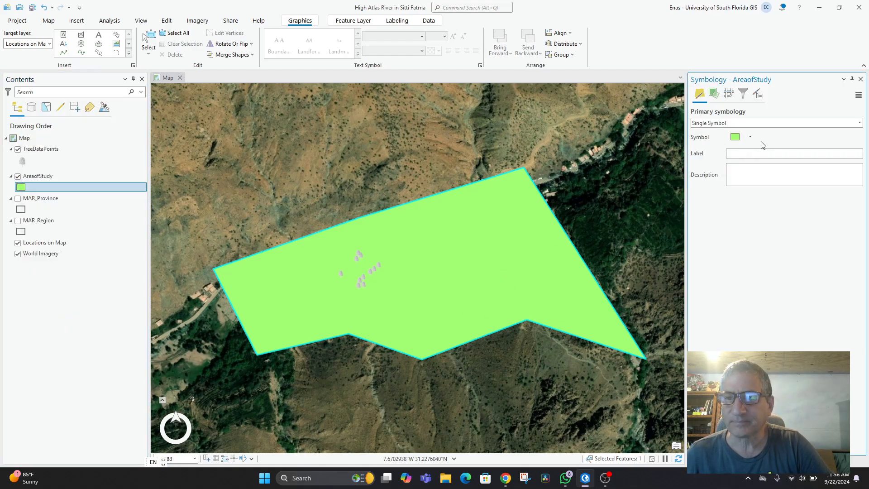
left_click(751, 137)
left_click(828, 124)
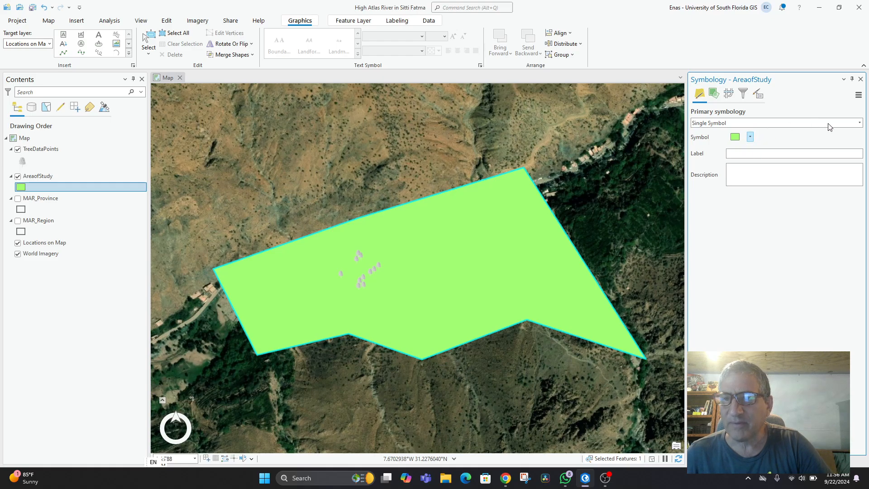
left_click(860, 124)
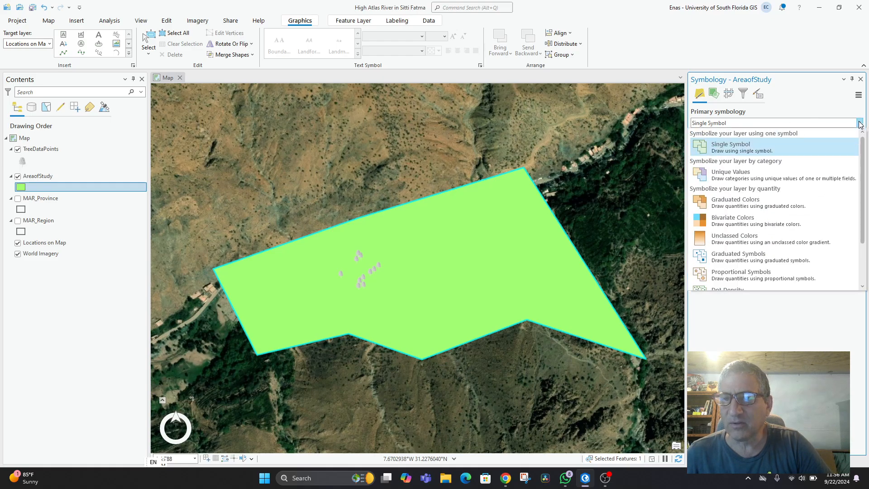
left_click(769, 175)
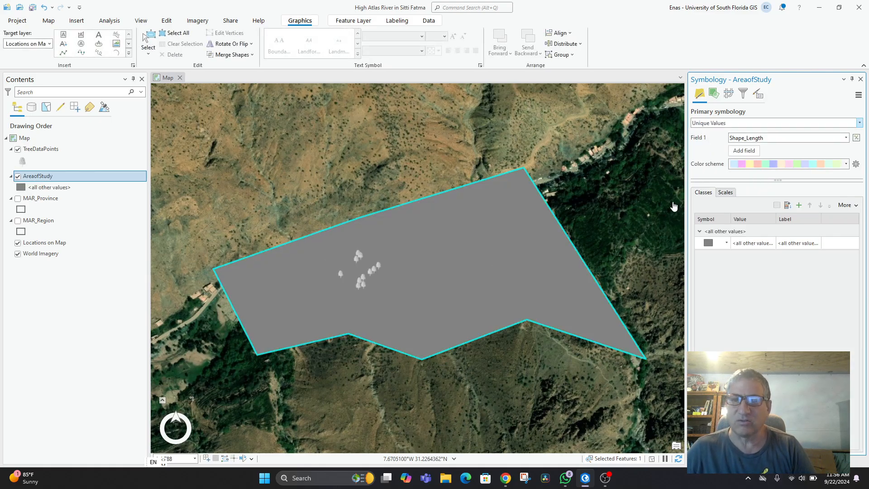
left_click(718, 244)
left_click(727, 242)
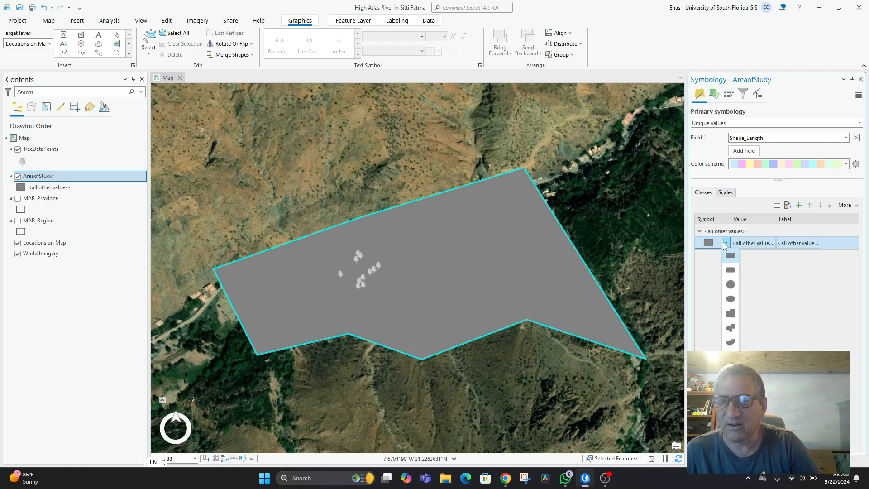
left_click(738, 247)
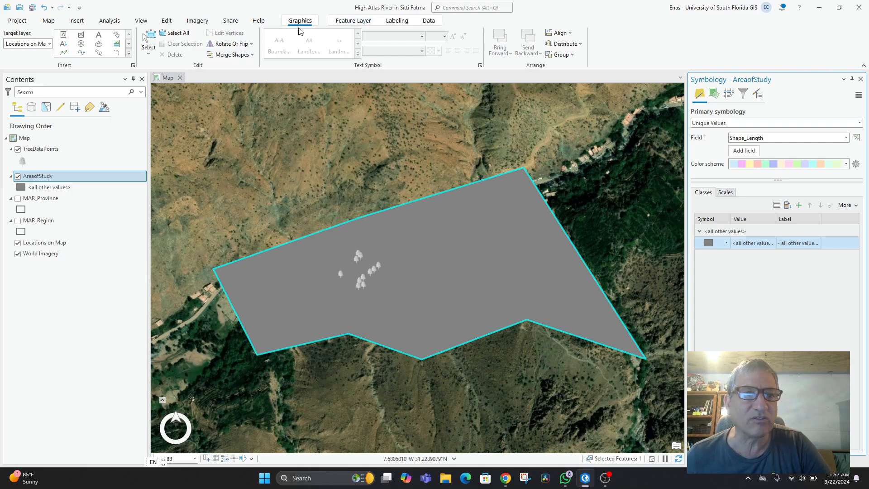
left_click(352, 21)
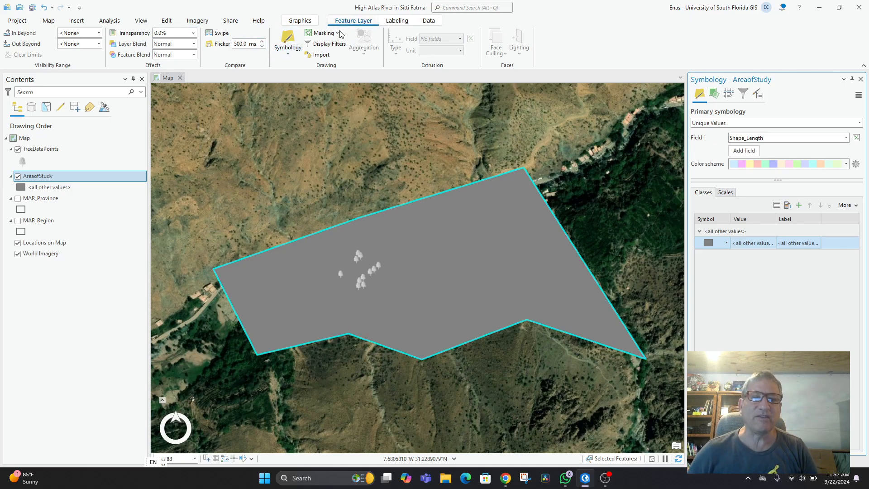
left_click(290, 22)
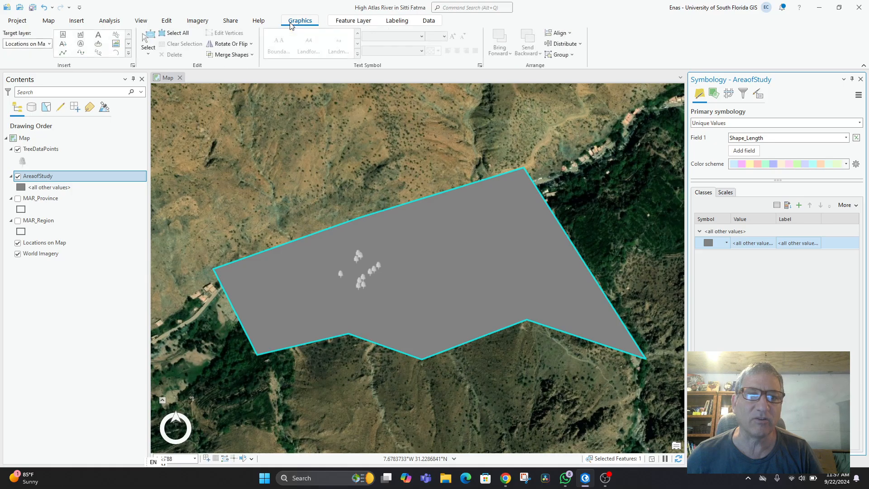
left_click(167, 21)
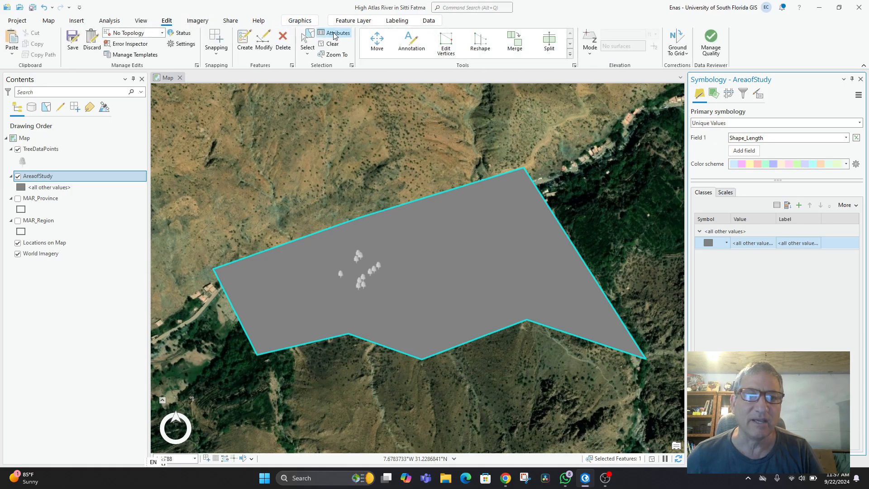
Set the AreaofStudy layer's transparency to 50%.
left_click(353, 21)
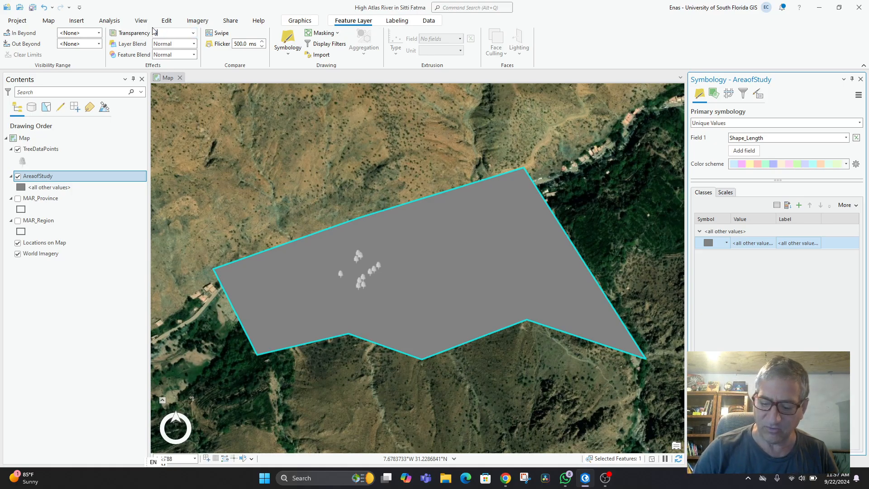
type("50")
key("Return")
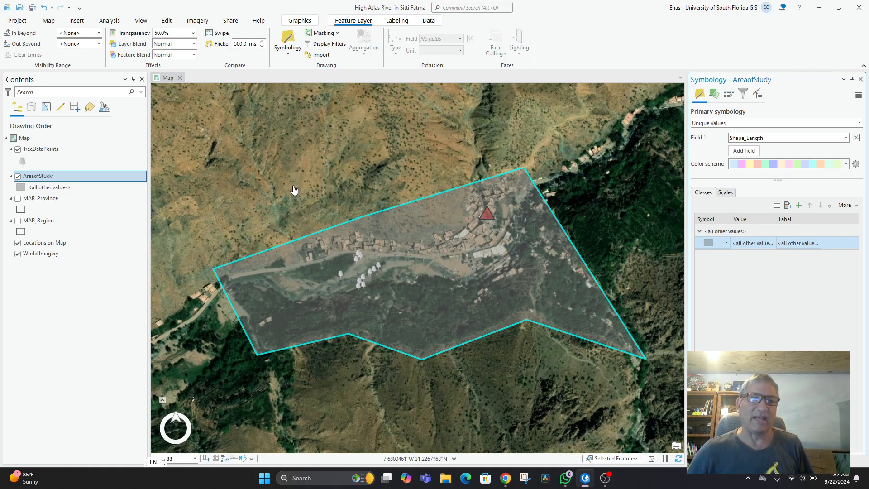
Try the Screen, Lighten, Multiply, Difference, Overlay, Soft Light, Vivid Light and Luminosity layer blends on AreaofStudy.
left_click(194, 45)
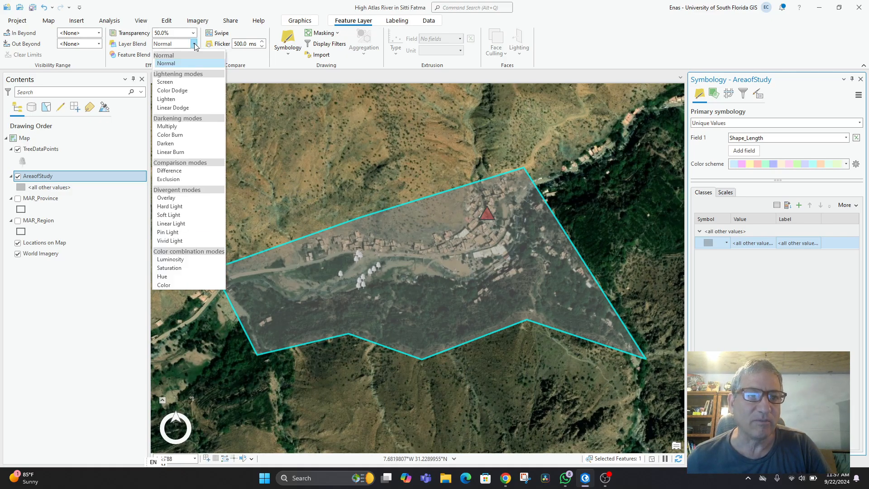
left_click(173, 80)
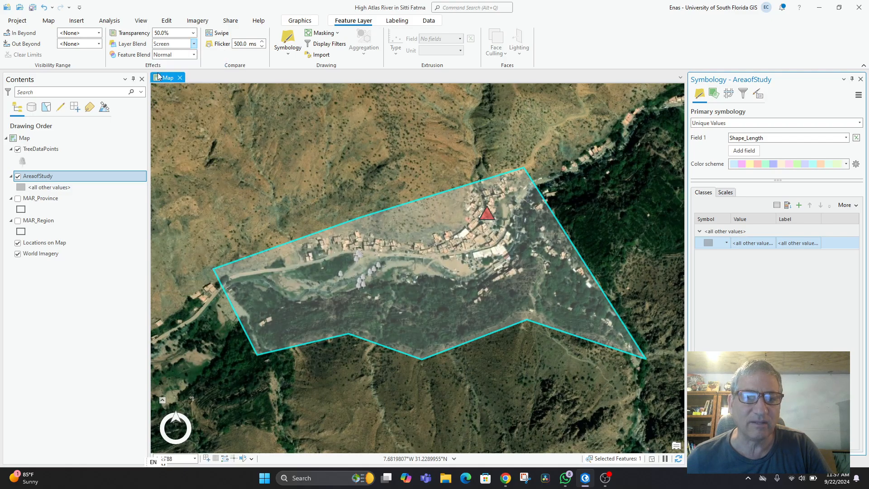
left_click(194, 43)
left_click(166, 104)
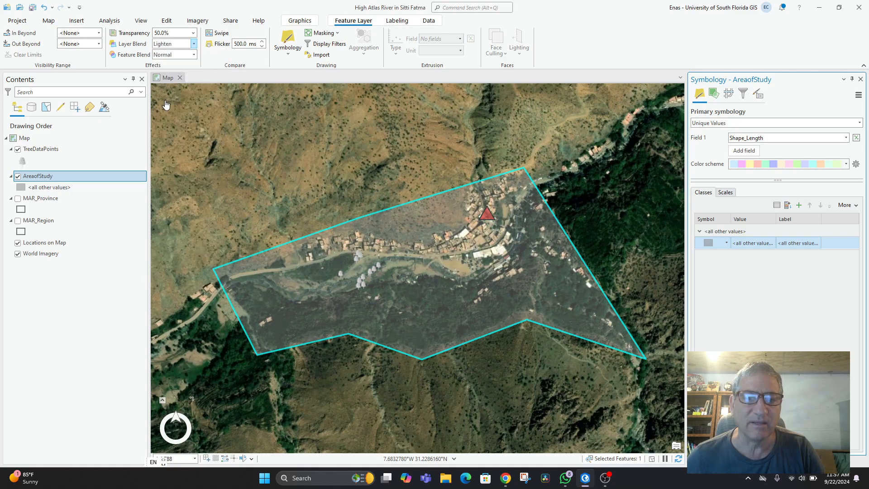
left_click(194, 44)
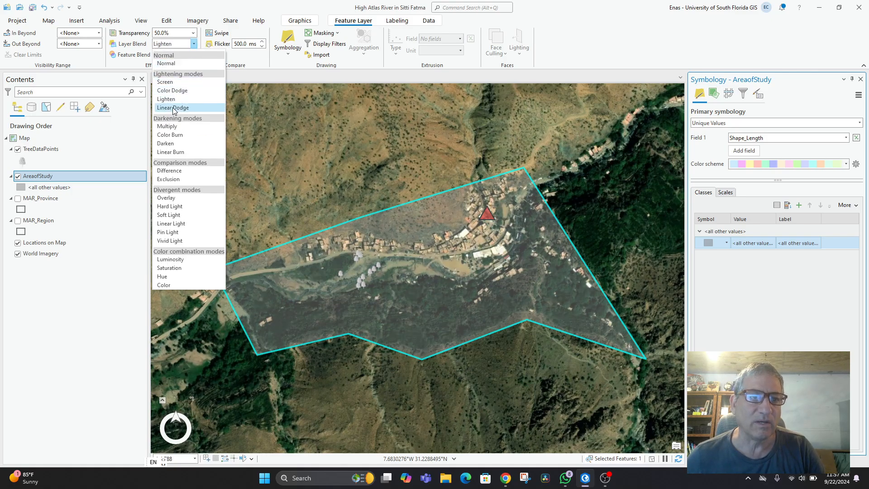
left_click(175, 126)
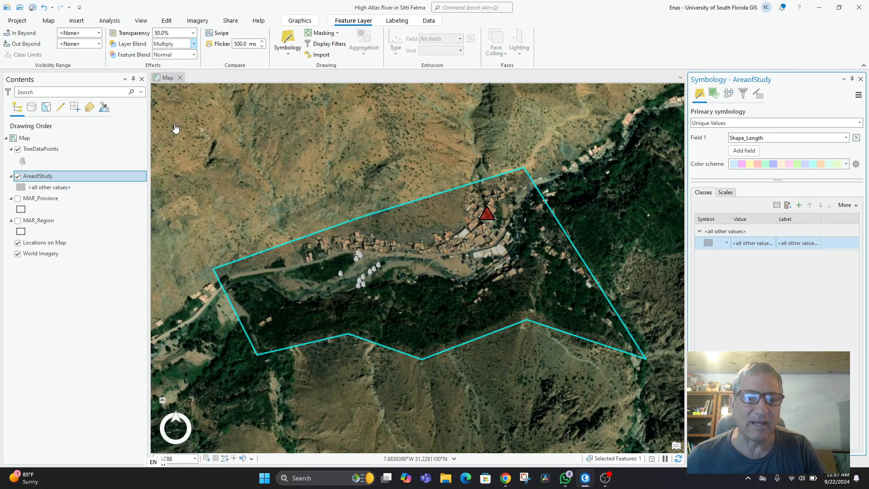
left_click(192, 44)
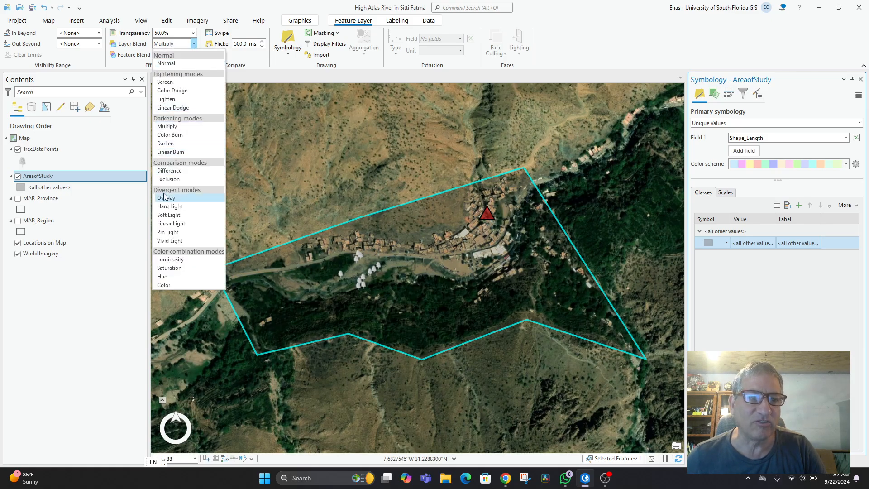
left_click(175, 174)
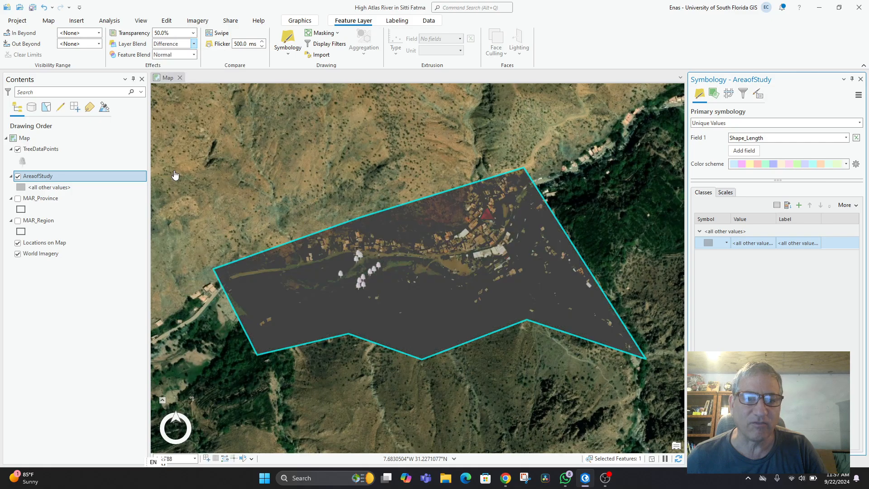
left_click(193, 44)
left_click(166, 198)
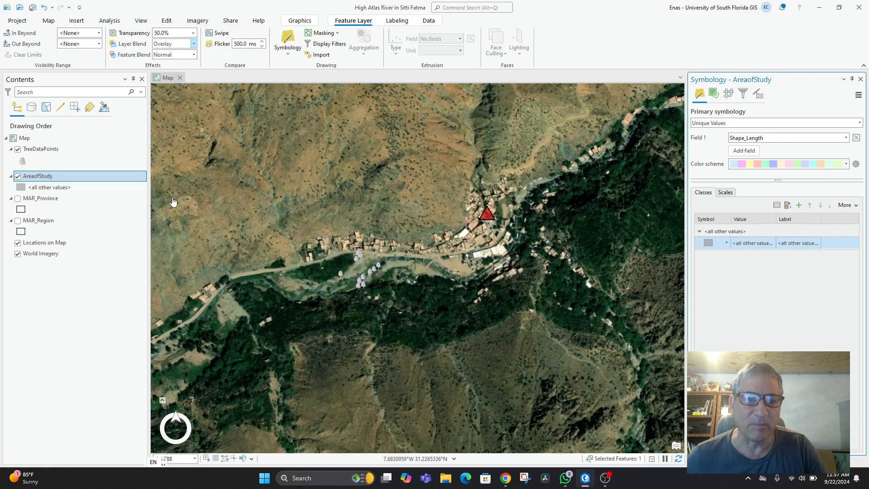
left_click(194, 44)
left_click(168, 219)
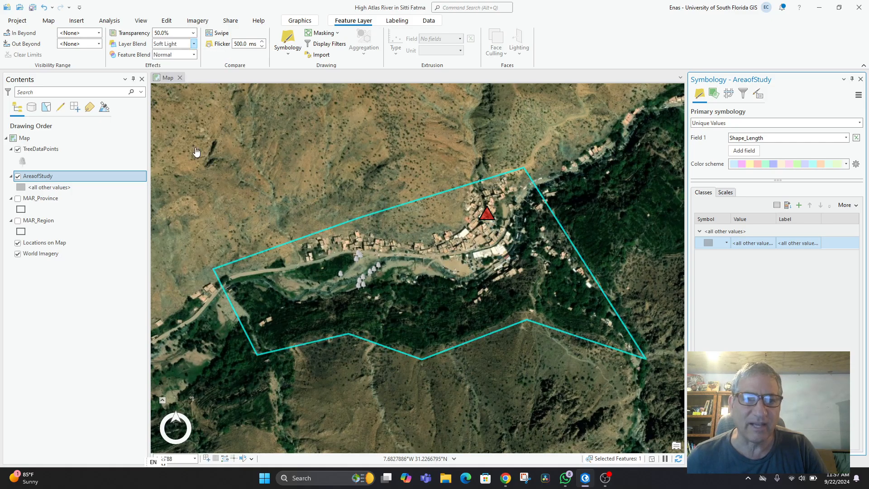
left_click(194, 44)
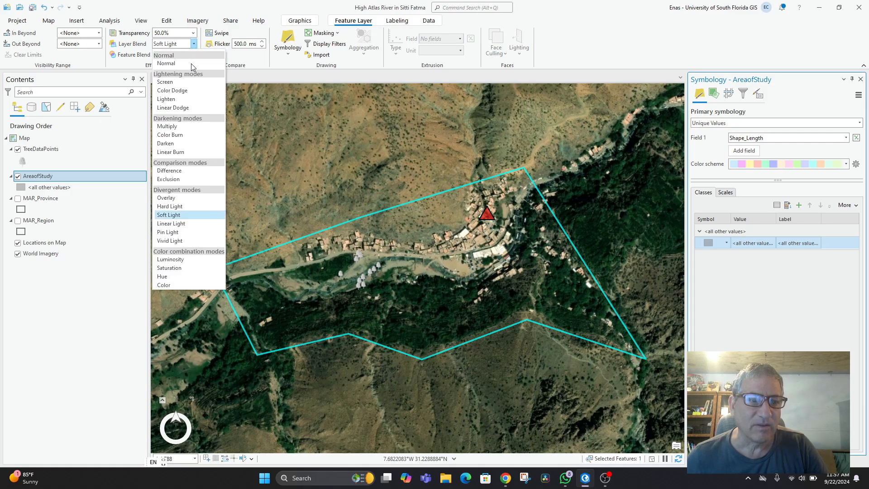
left_click(180, 242)
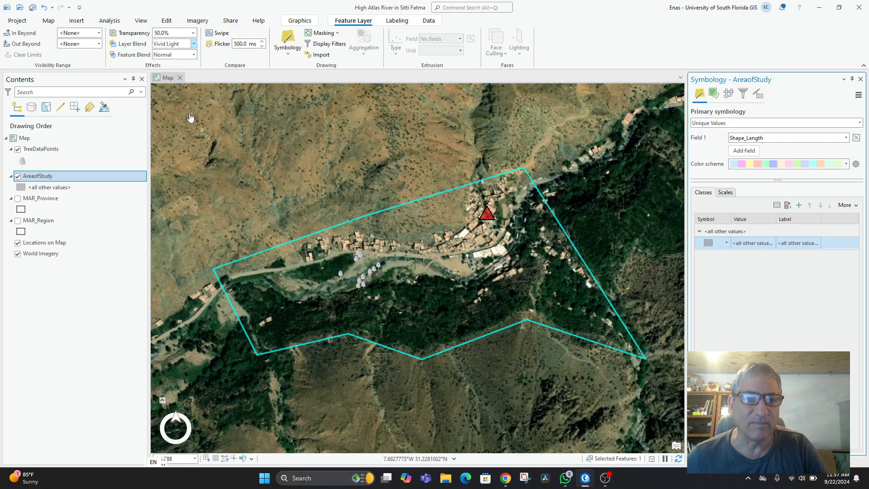
left_click(194, 44)
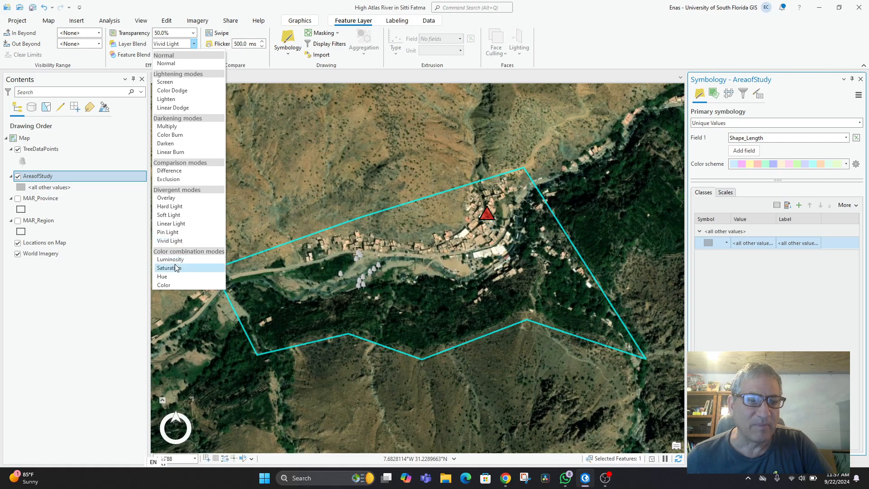
left_click(171, 260)
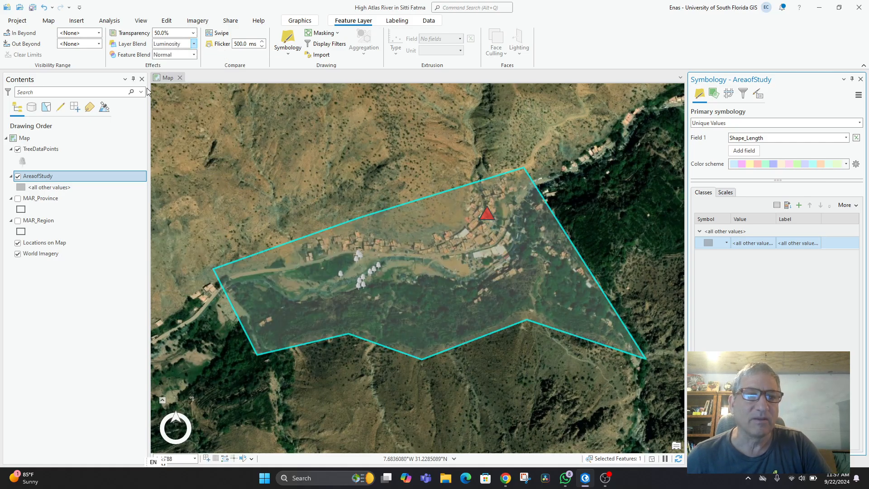
Set the AreaofStudy layer blend to Screen and view the polygon within the surrounding valley.
left_click(195, 45)
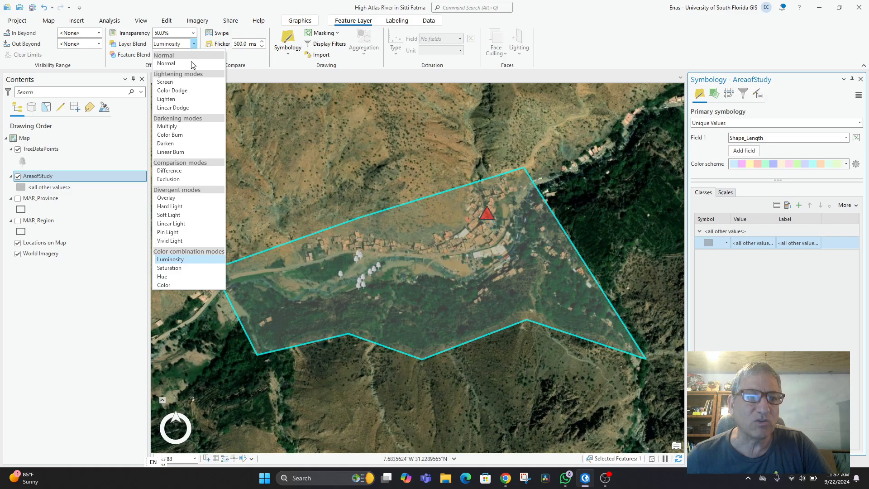
left_click(183, 82)
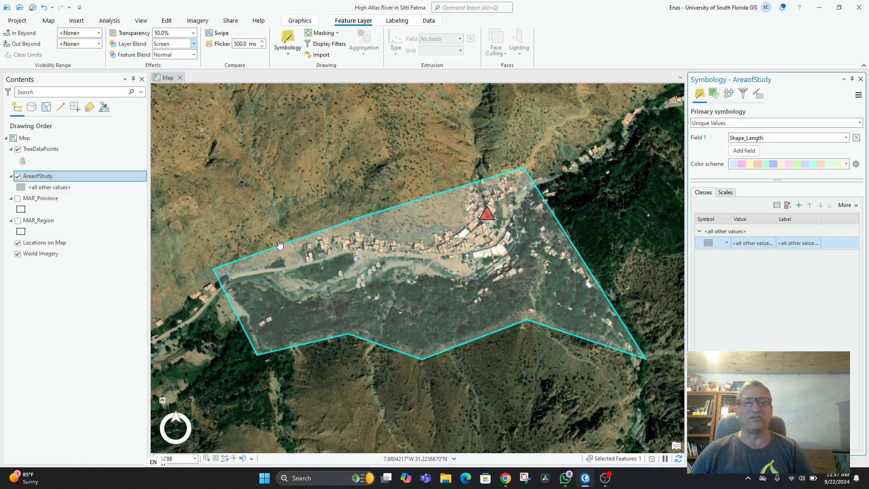
scroll(421, 375, "down", 3)
scroll(421, 376, "down", 2)
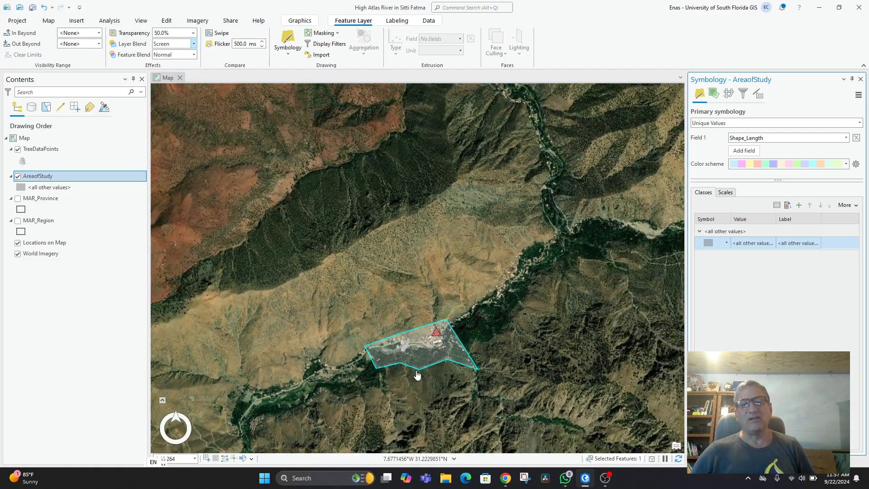
left_click_drag(460, 375, 489, 306)
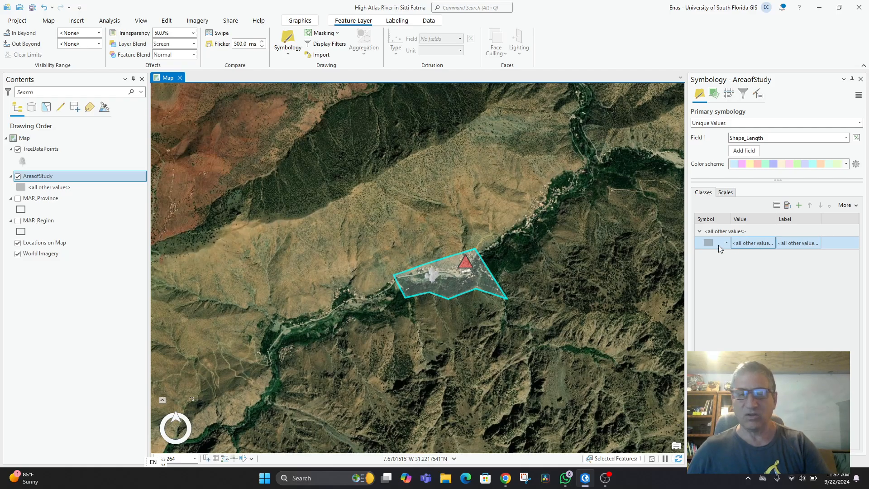
Open the AreaofStudy attribute table and set the polygon's AreaNameID to 1.
right_click(42, 180)
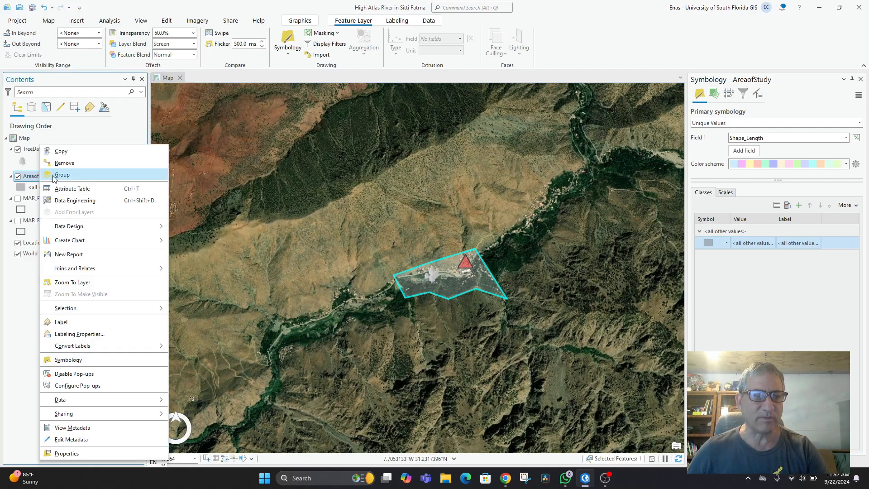
left_click(76, 191)
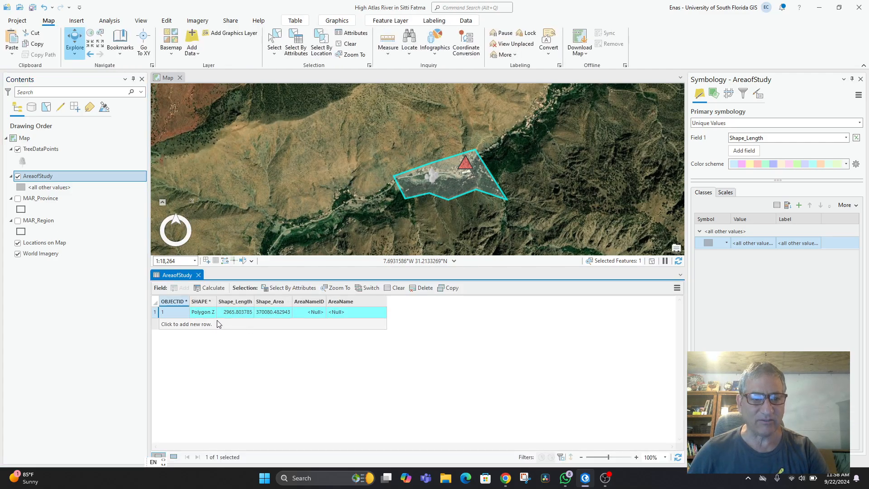
left_click(312, 313)
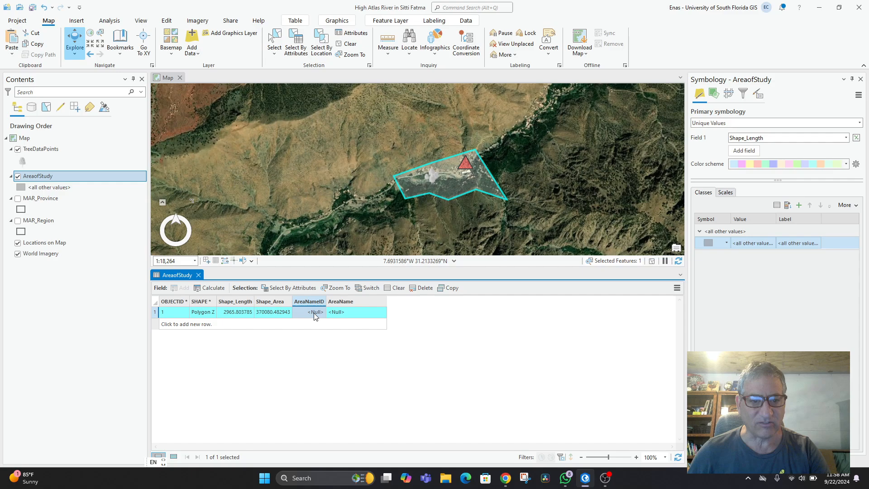
left_click(317, 313)
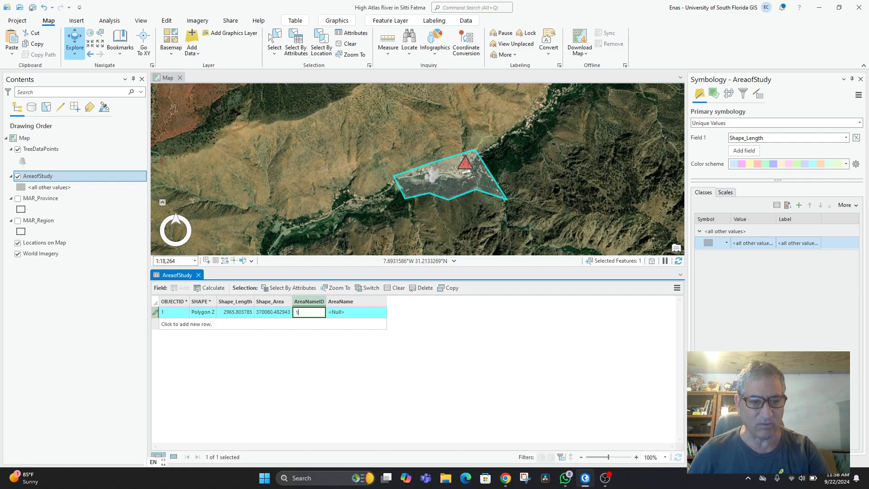
Set the AreaName of the AreaNameID 1 polygon to Riparian Town.
left_click(348, 312)
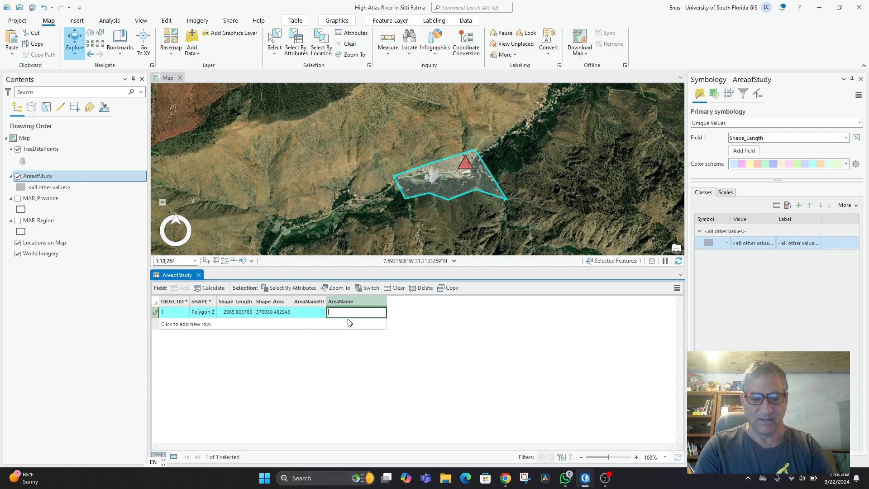
left_click(345, 321)
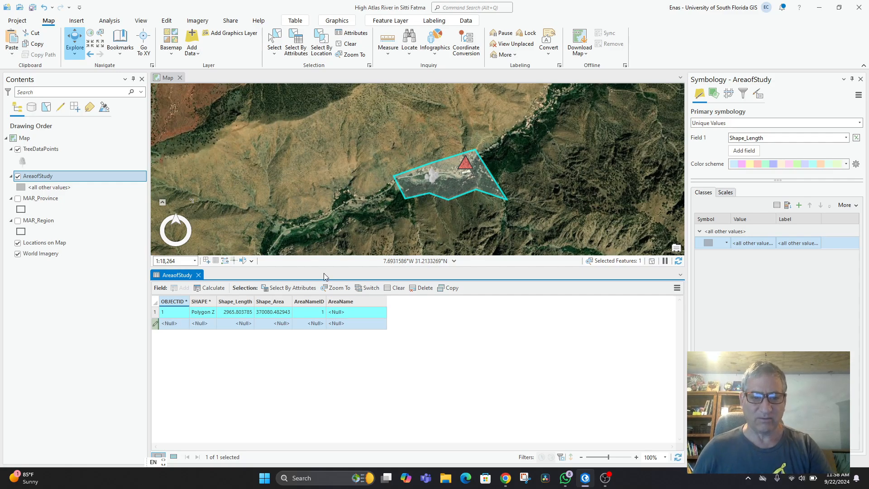
left_click(338, 313)
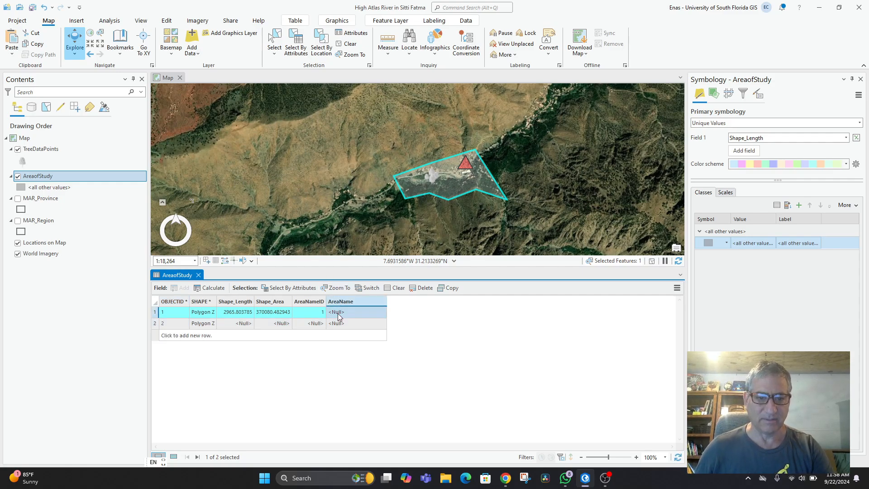
left_click(338, 314)
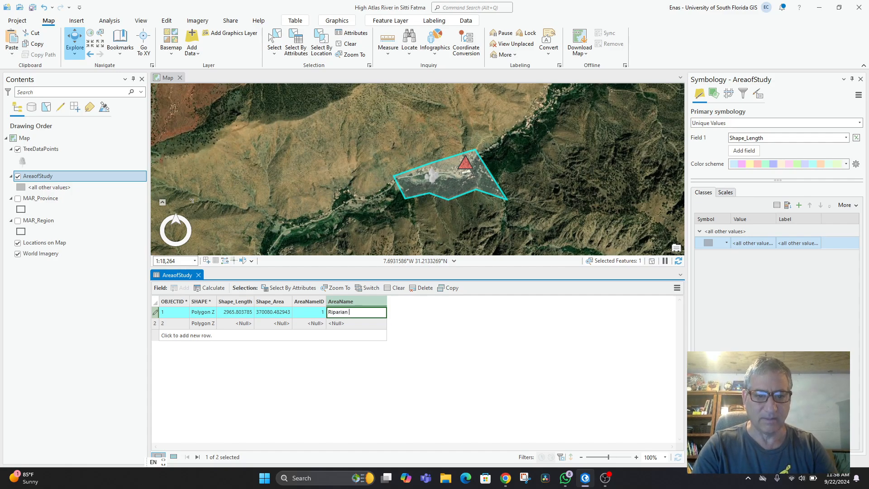
type("Riparian Town")
Delete the empty second row from the AreaofStudy attribute table.
left_click(166, 325)
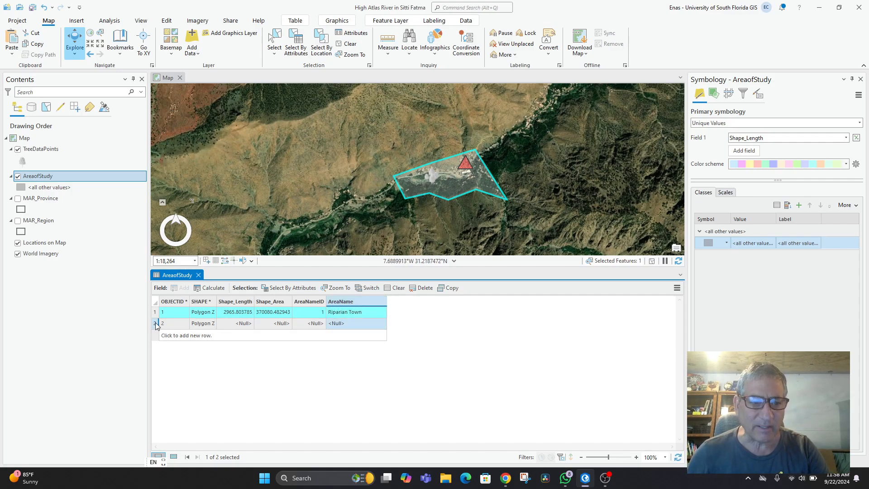
left_click(155, 324)
right_click(167, 328)
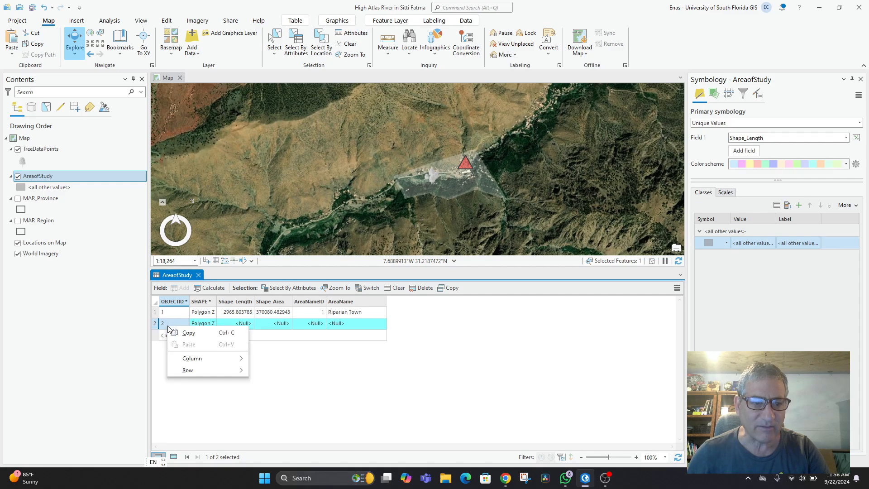
mouse_move(185, 374)
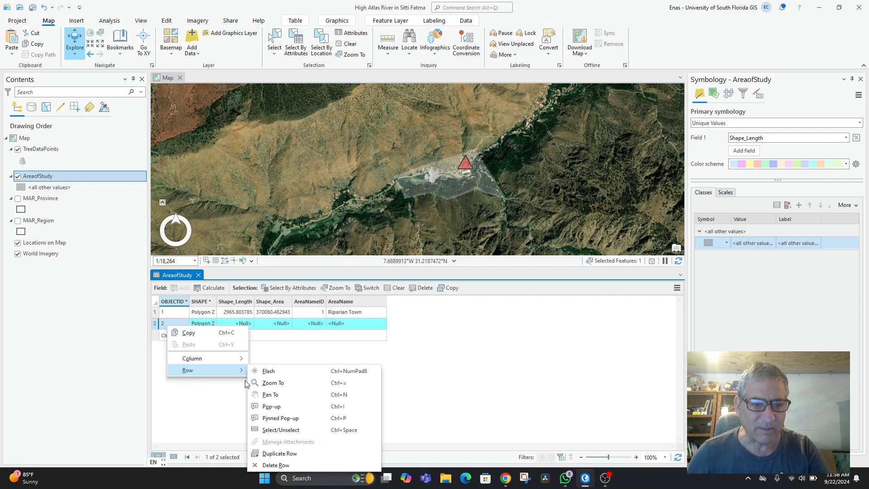
left_click(289, 465)
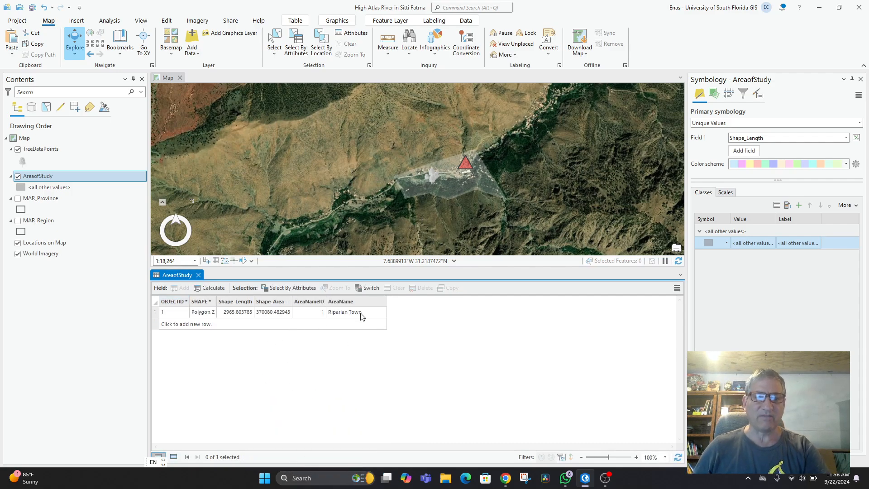
Select the Riparian Town polygon through its table record and close the AreaofStudy attribute table.
left_click(438, 181)
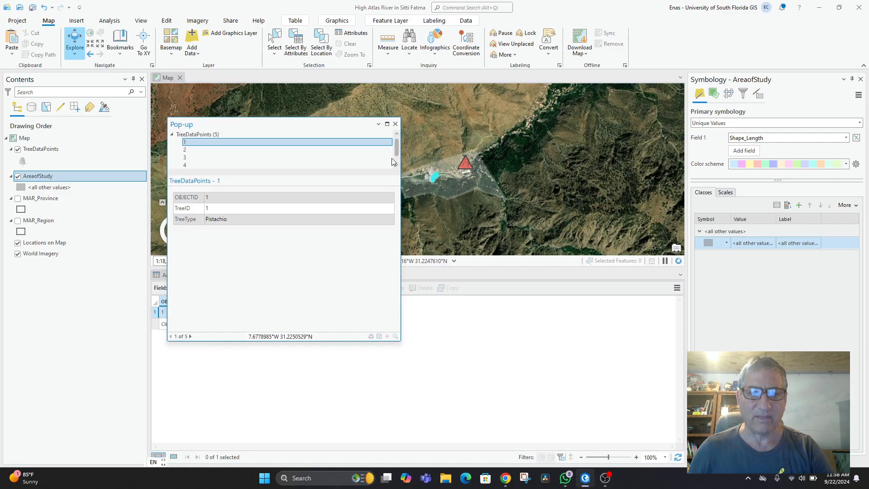
left_click(396, 124)
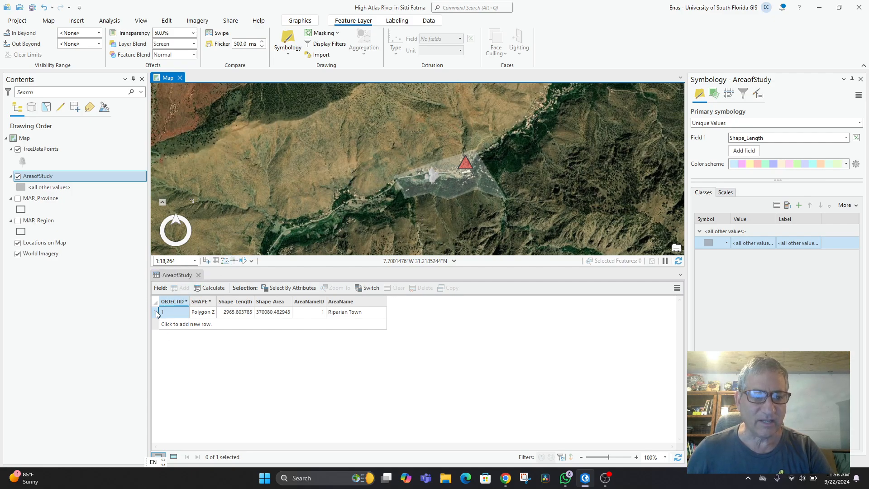
left_click(156, 313)
left_click(198, 276)
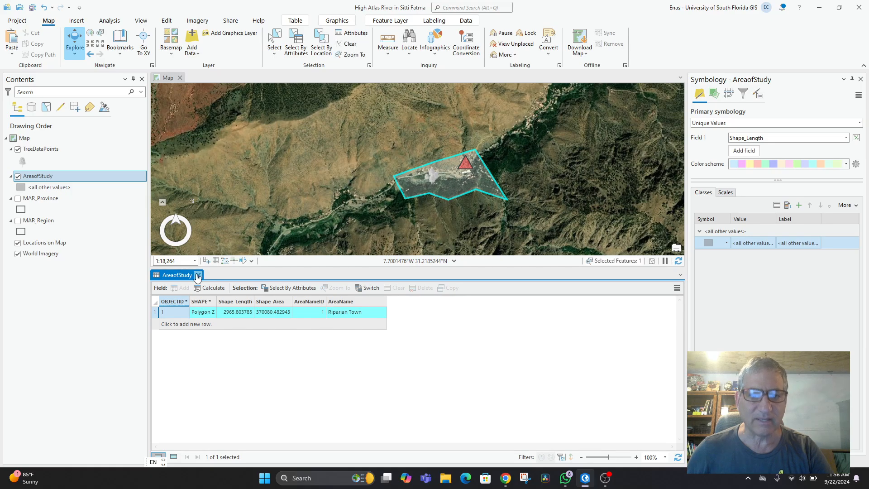
Examine how the AreaofStudy polygon covers the town, river and tree points on the map.
scroll(434, 299, "up", 3)
scroll(434, 299, "up", 3)
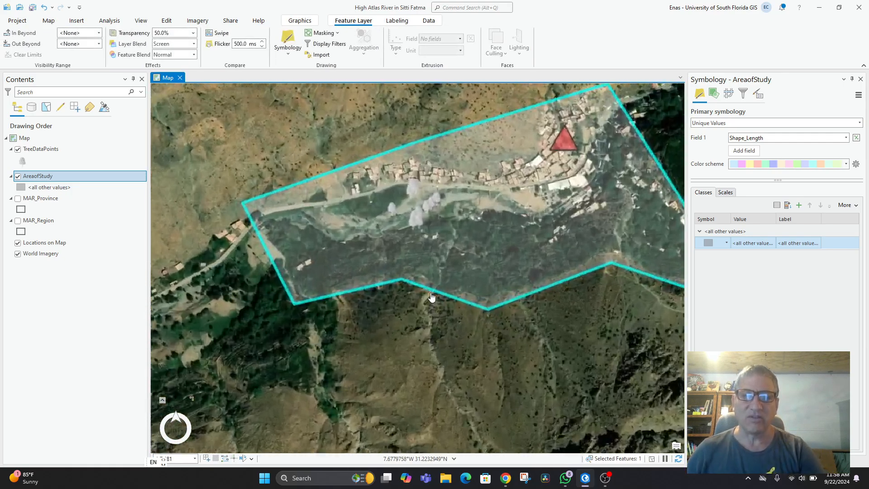
scroll(449, 290, "up", 4)
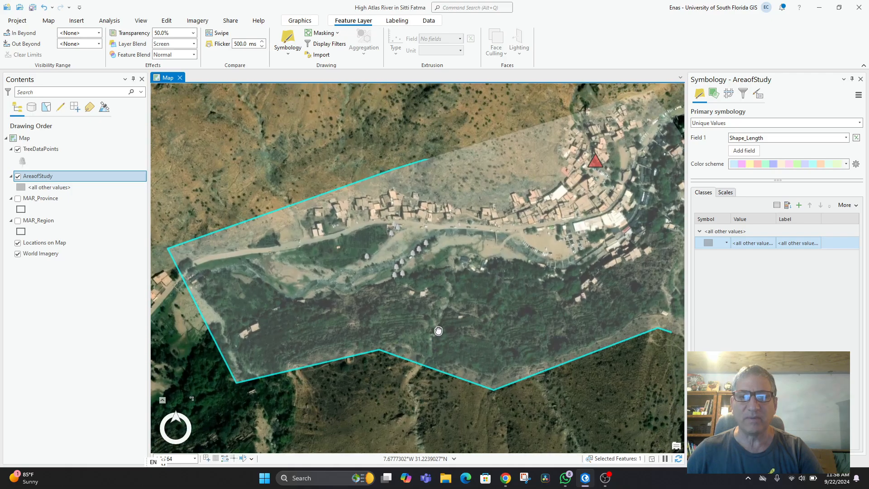
scroll(513, 306, "down", 5)
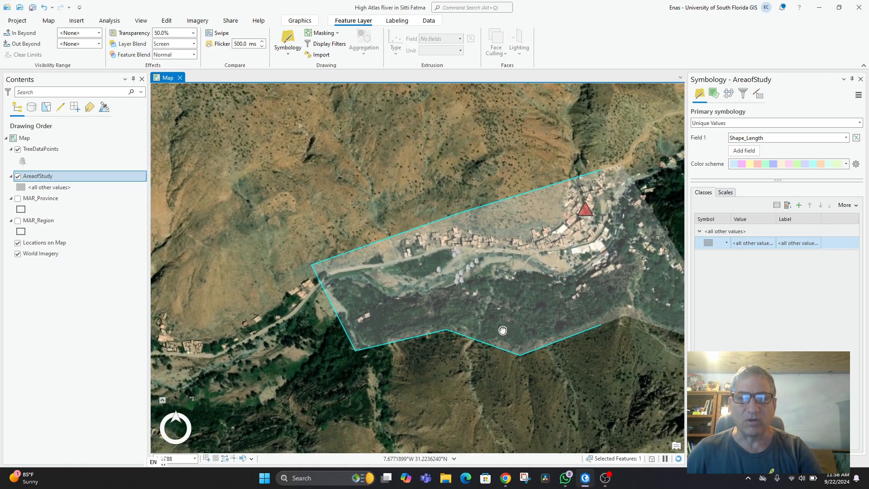
left_click_drag(503, 330, 485, 336)
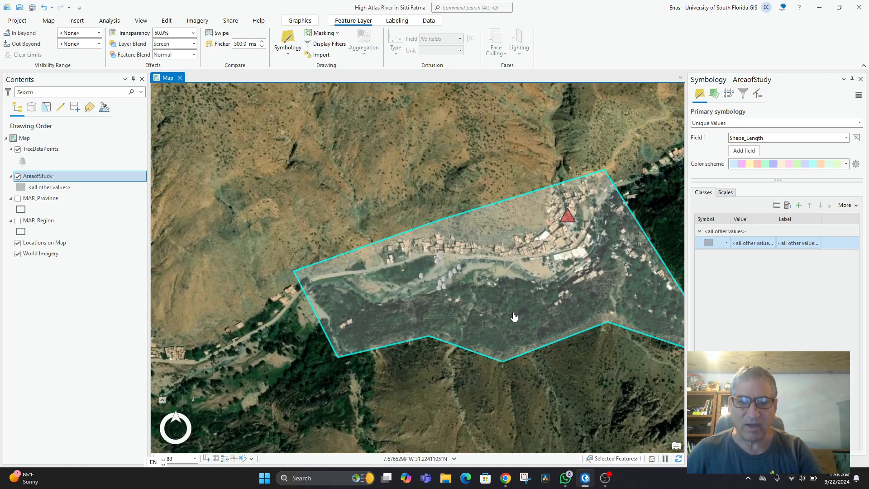
scroll(513, 316, "up", 3)
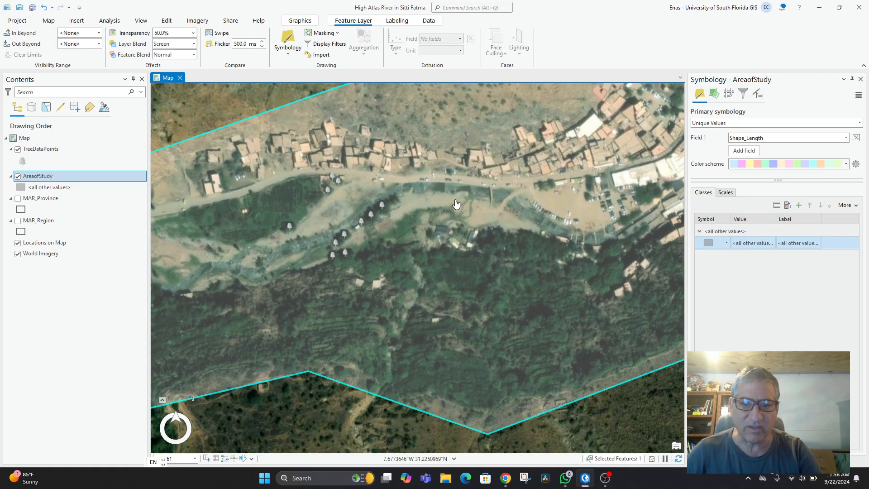
scroll(616, 251, "down", 2)
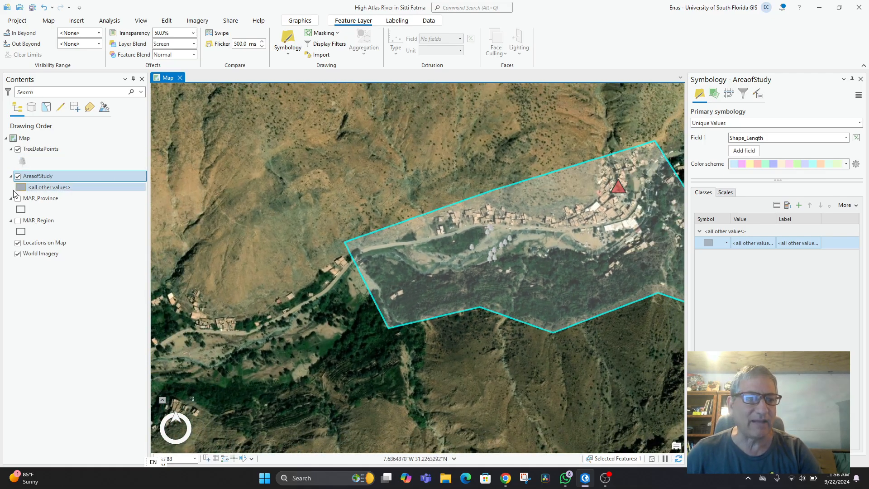
Start a new Line feature class named RiparianCorridor in the High Atlas River in Sitti Fatma.gdb geodatabase.
left_click(861, 79)
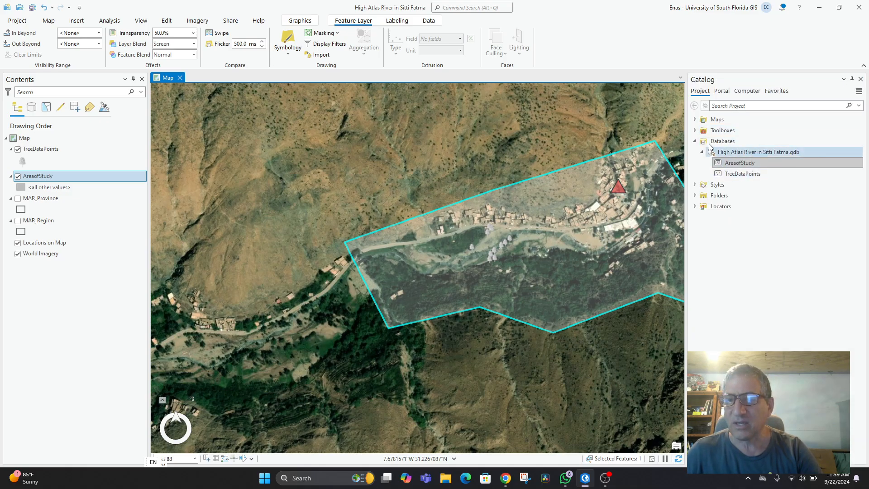
right_click(727, 152)
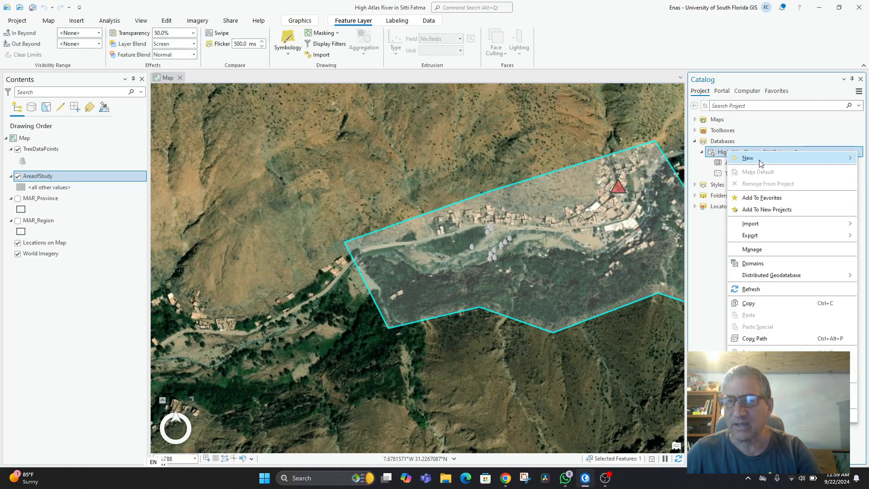
mouse_move(759, 158)
left_click(692, 174)
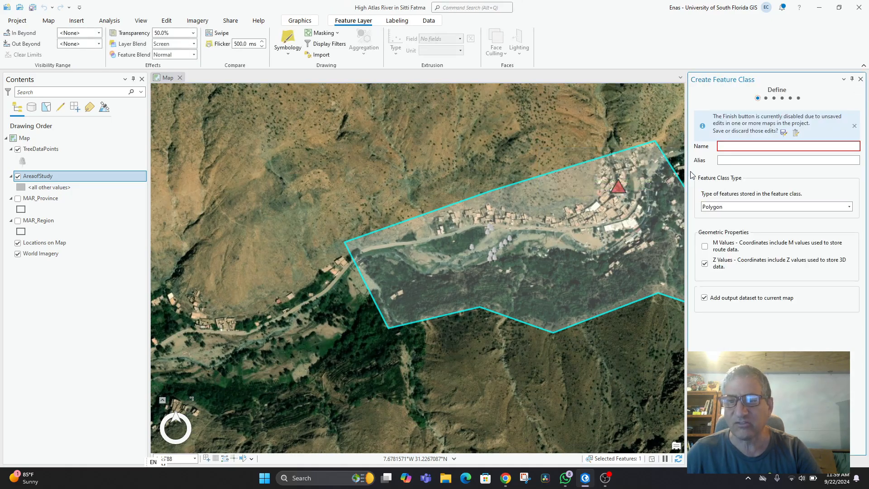
left_click(734, 147)
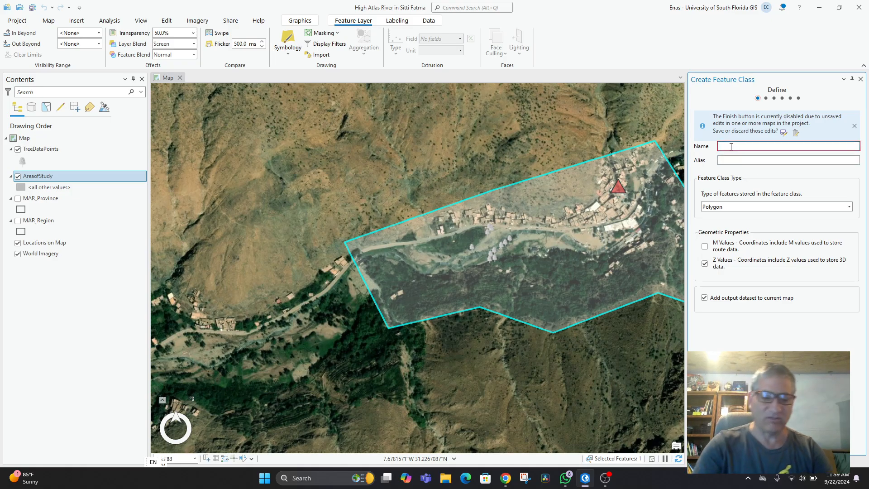
type("Riparian")
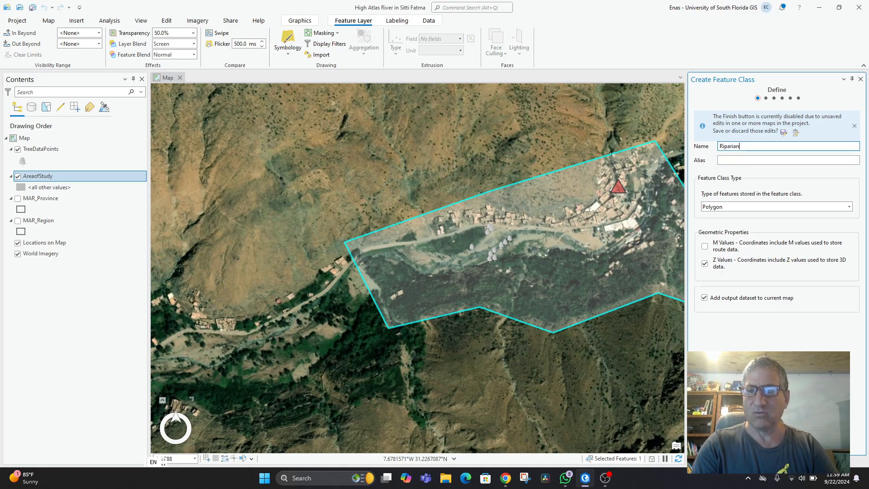
type("Corridor")
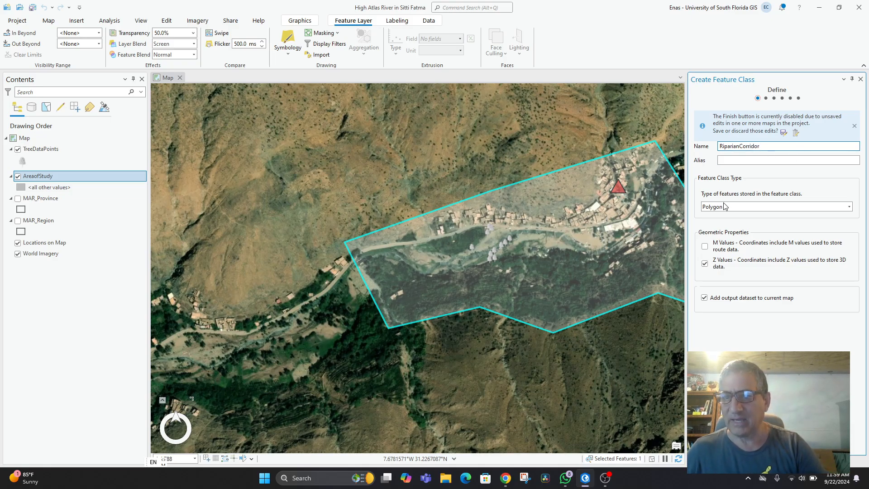
left_click(846, 209)
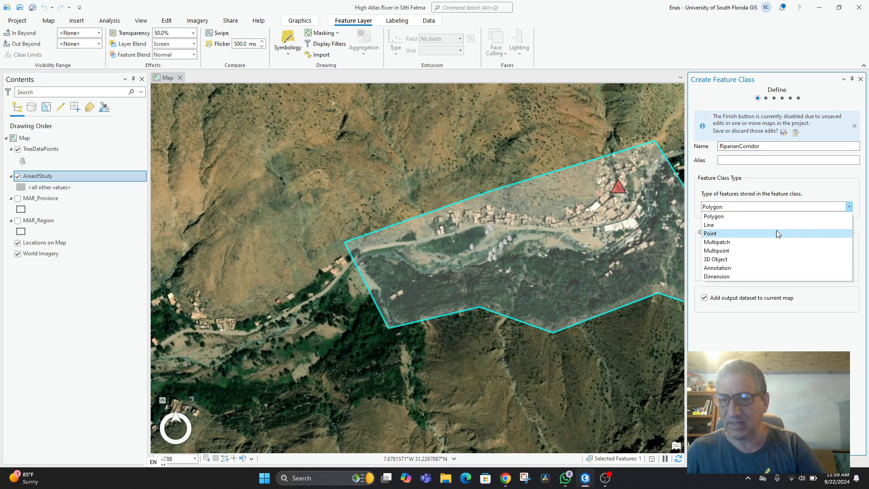
left_click(736, 225)
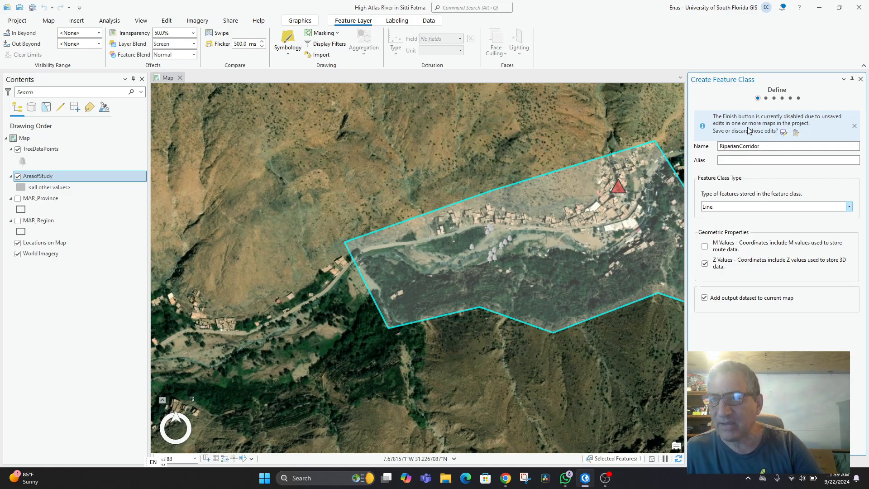
Save the pending map edits and include M values in the RiparianCorridor feature class.
left_click(784, 133)
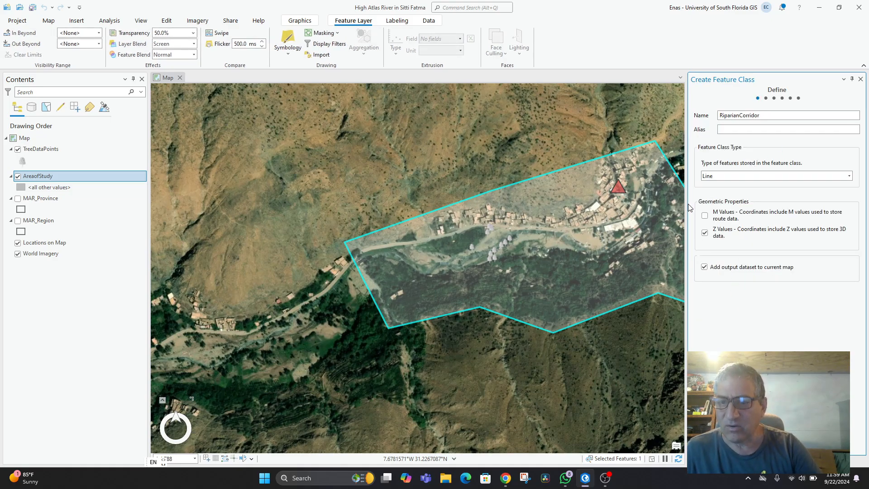
left_click(705, 216)
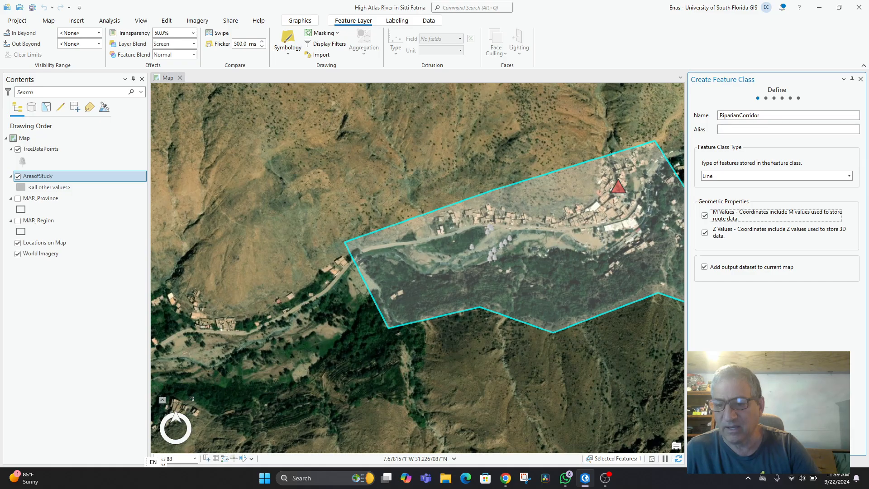
left_click(794, 438)
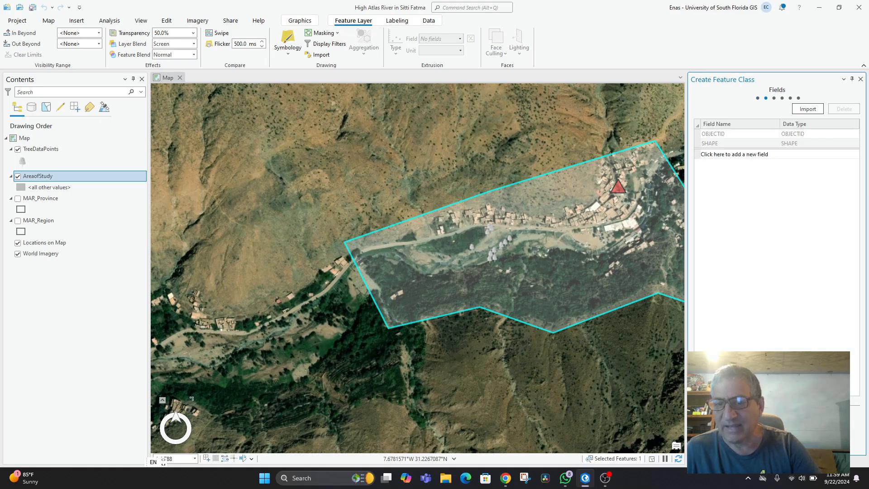
Add a field named RiverID to the RiparianCorridor feature class.
left_click(794, 438)
left_click(755, 438)
left_click(719, 154)
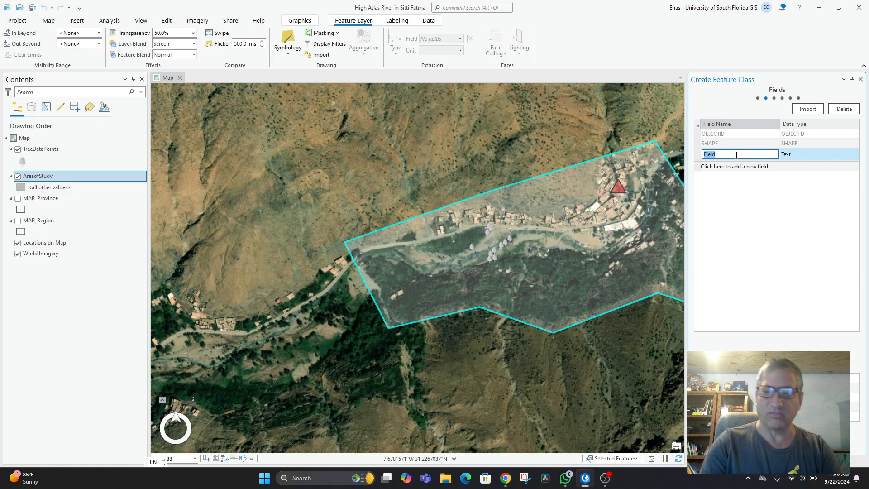
type("RiverID")
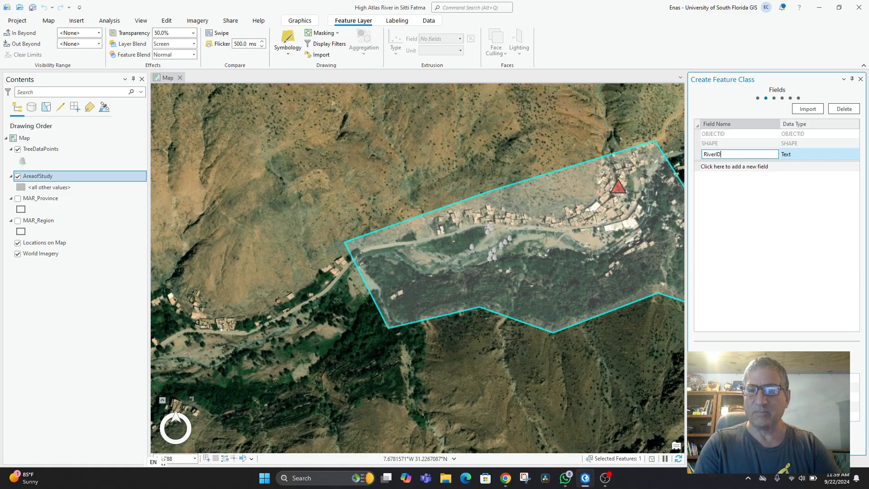
key("Return")
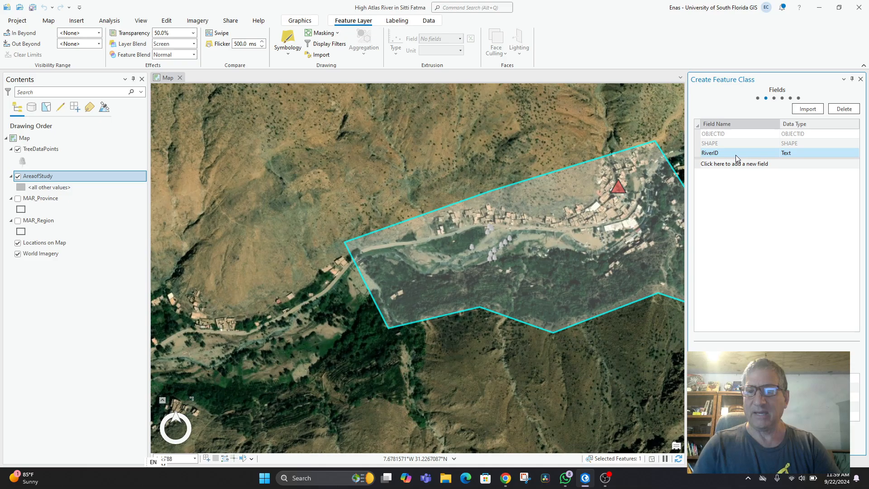
Set the RiverID field's data type to Short Integer and add a text field named RiverName.
left_click(791, 152)
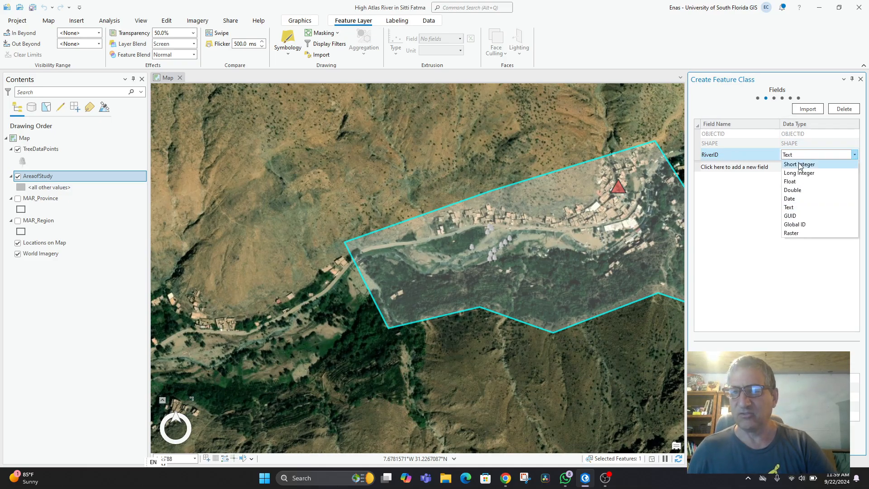
left_click(798, 166)
left_click(716, 167)
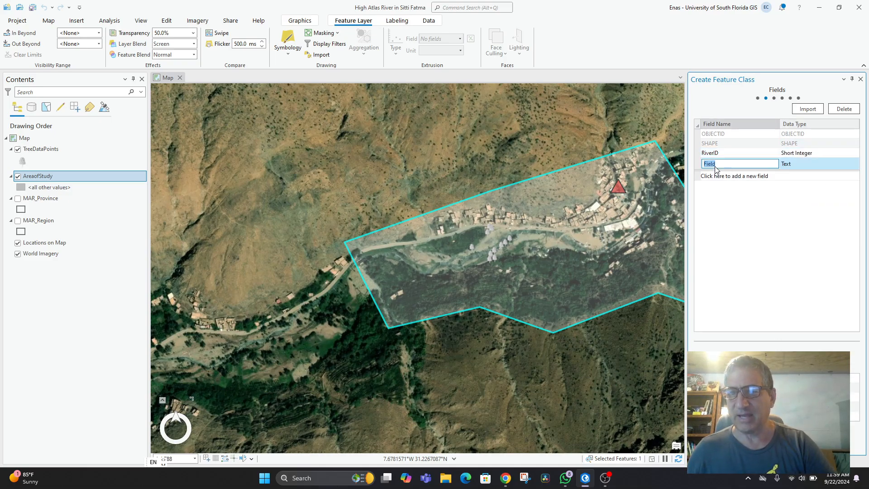
type("RiverName")
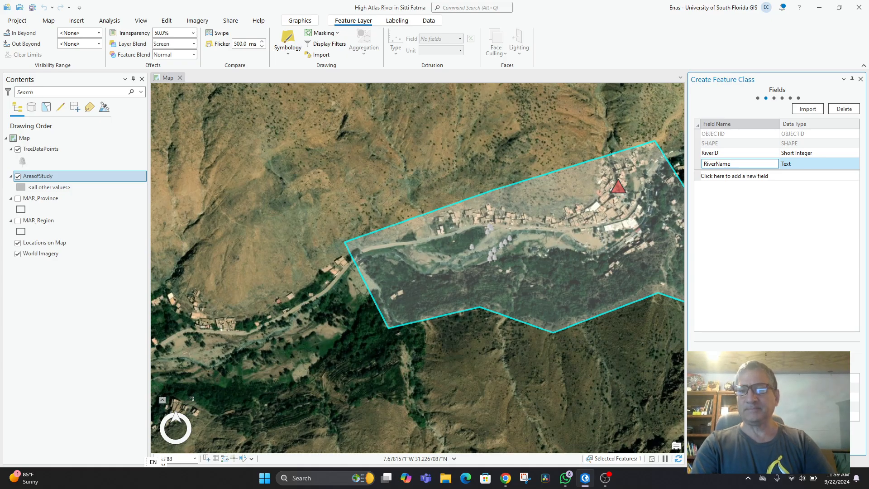
key("Return")
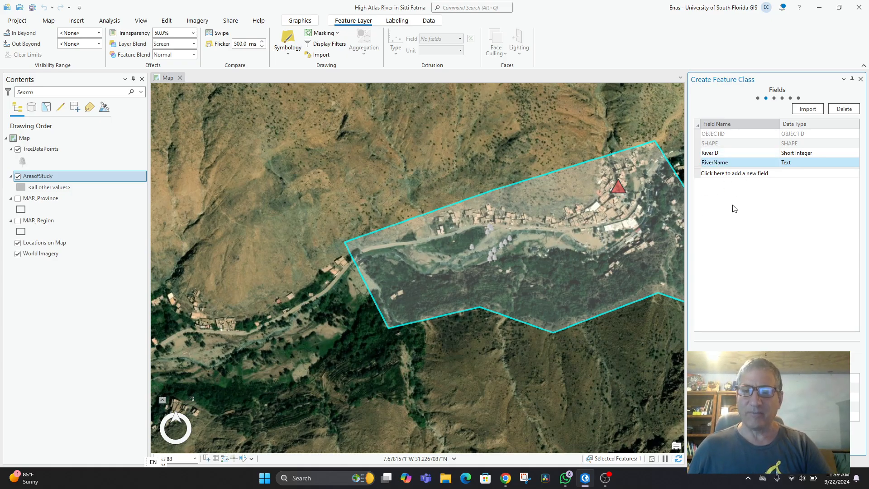
Add a text field named PollutionLevel to the RiparianCorridor feature class.
left_click(719, 175)
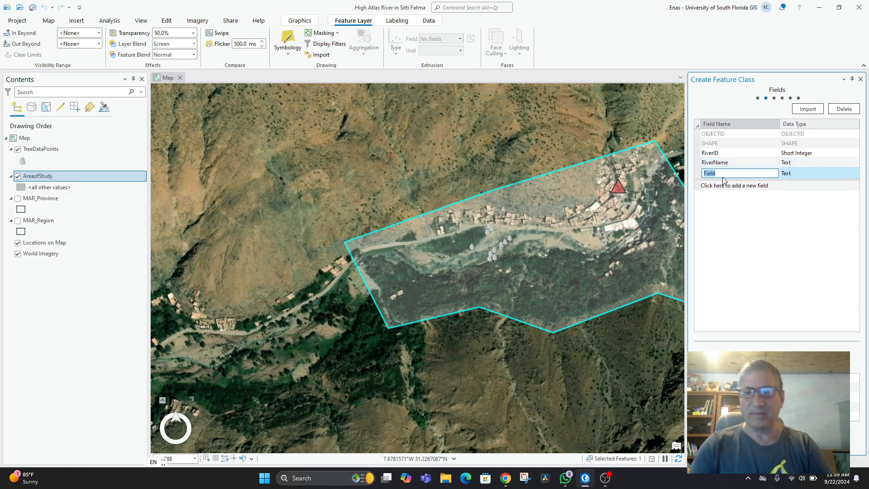
type("PollutionLev")
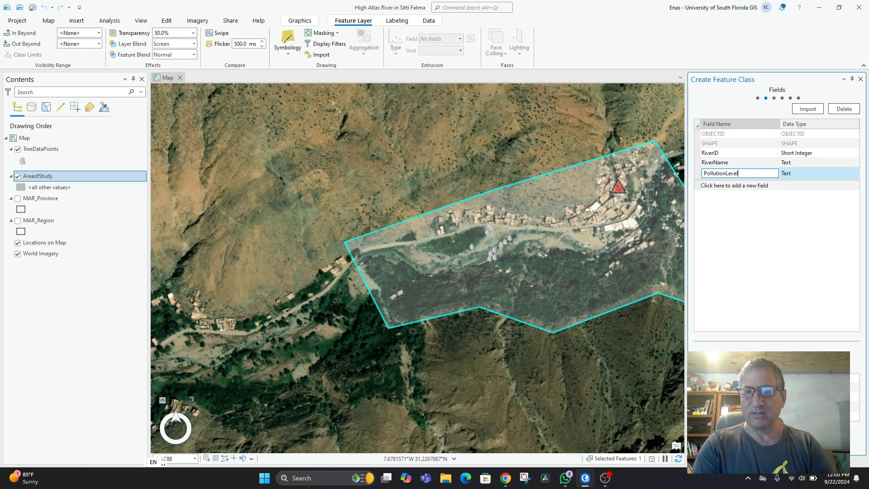
key("Return")
Add a text field named SpeciesFound and finish creating the RiparianCorridor feature class with the remaining default settings.
left_click(723, 183)
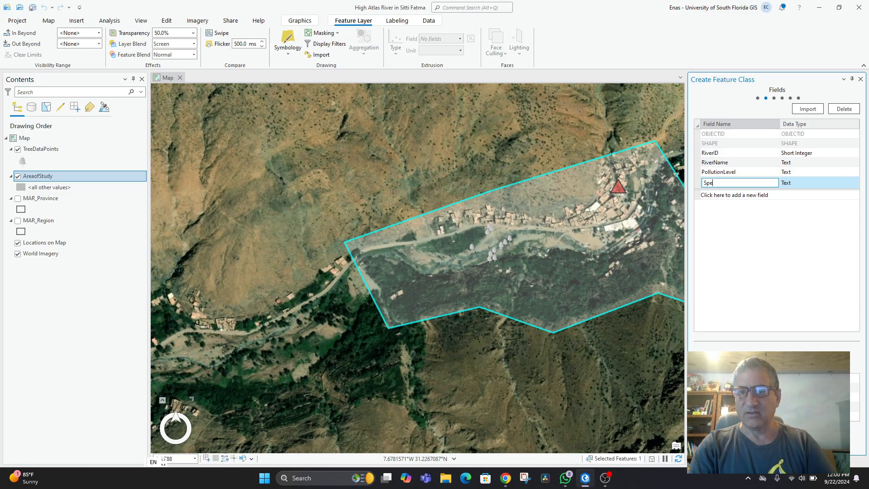
type("SpeciesFoun")
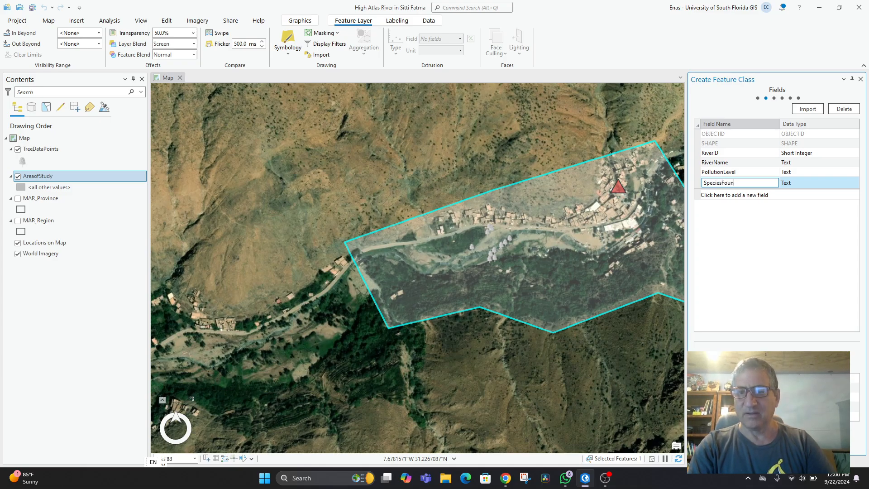
type("d")
key("Return")
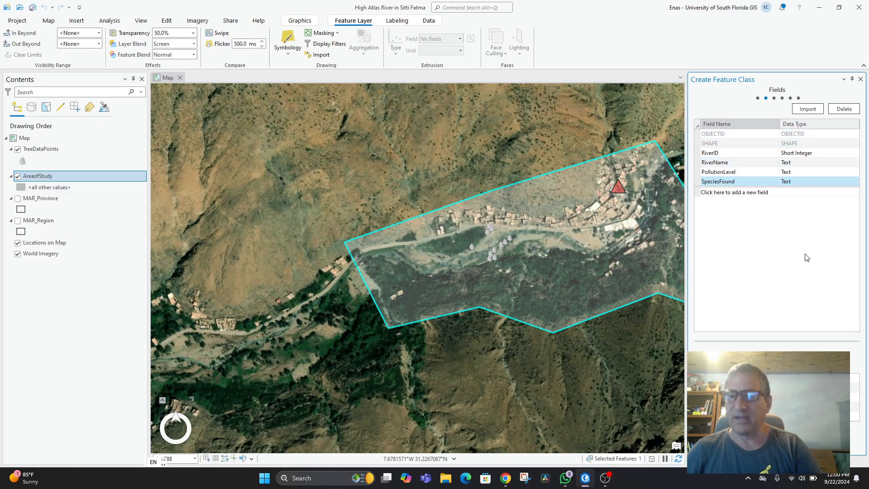
left_click(813, 441)
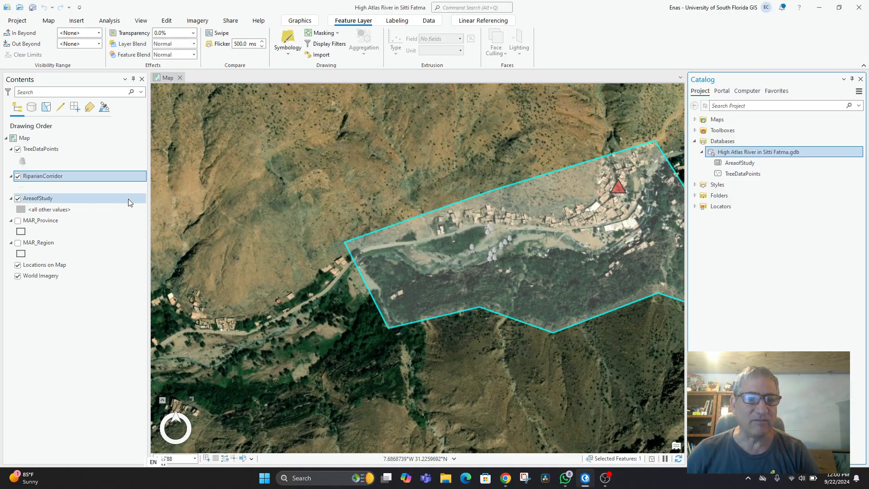
right_click(47, 175)
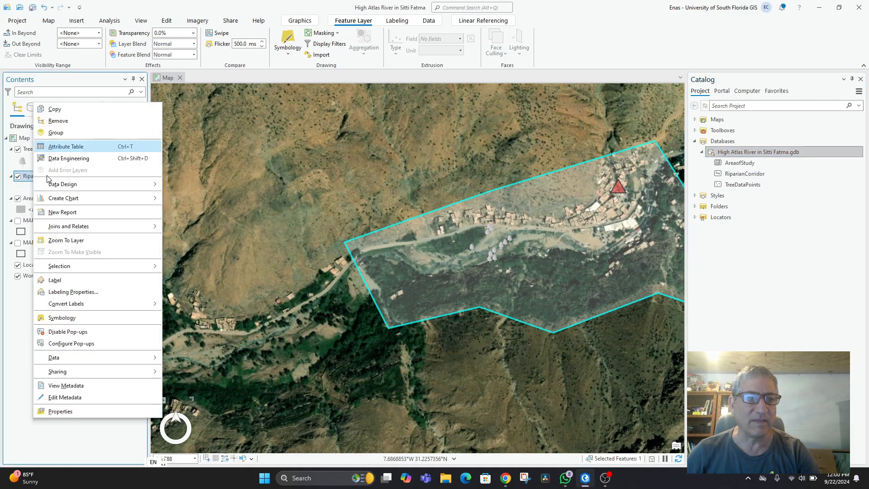
left_click(746, 257)
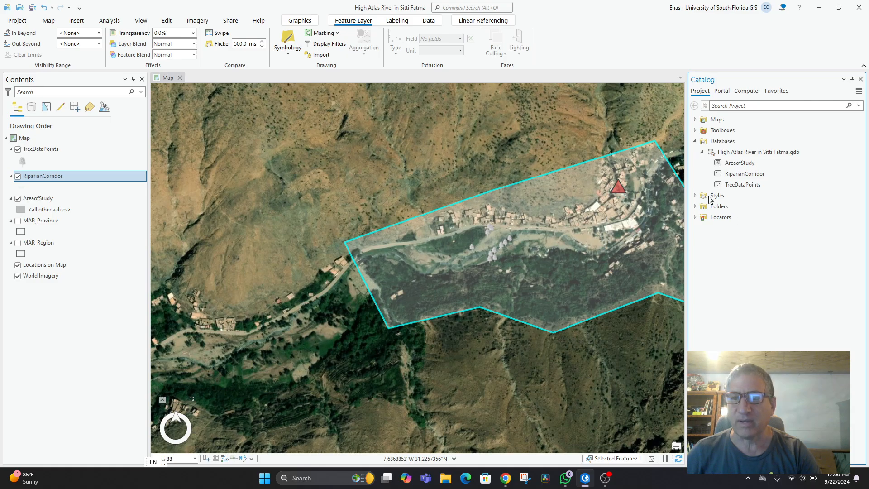
left_click(752, 186)
left_click(735, 174)
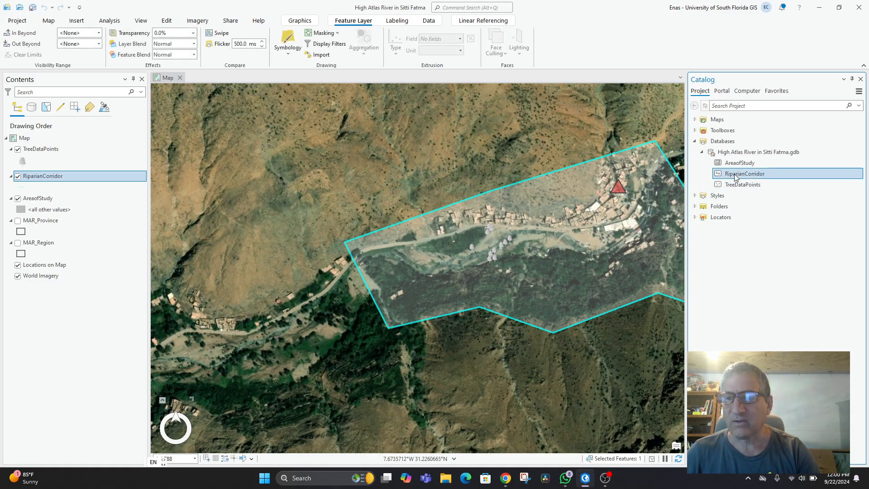
right_click(735, 174)
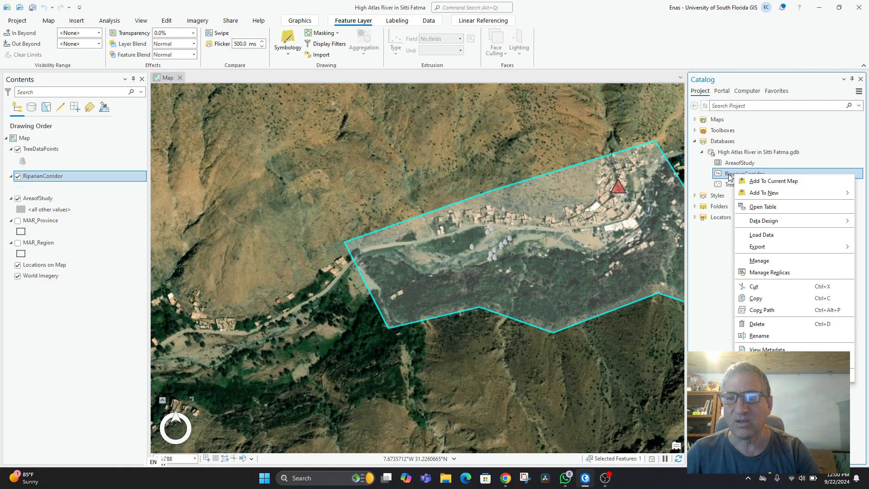
left_click(718, 263)
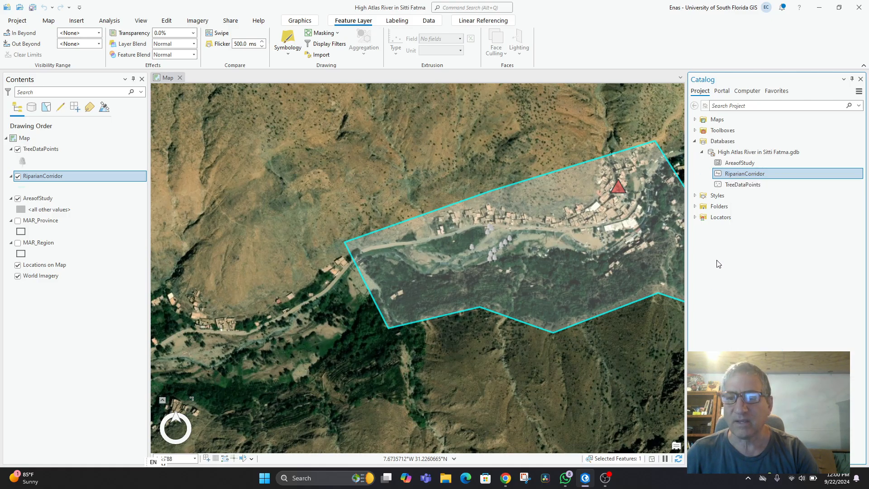
left_click(726, 163)
left_click(725, 154)
left_click(729, 174)
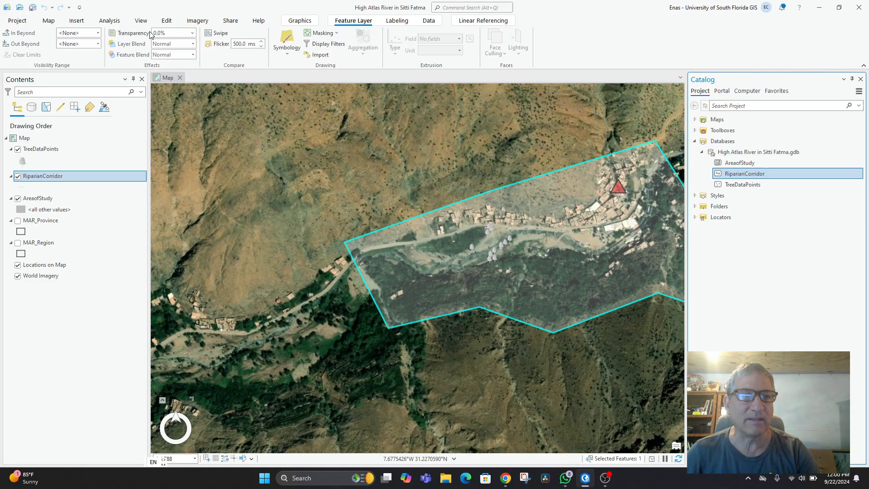
Start a new RiparianCorridor line at the western edge of the AreaofStudy polygon and trace the river eastward past the tree points.
left_click(166, 22)
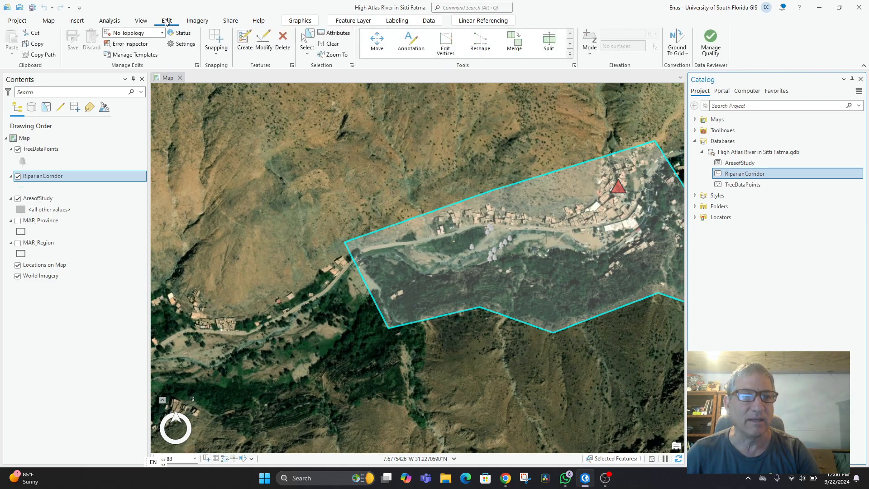
left_click(244, 43)
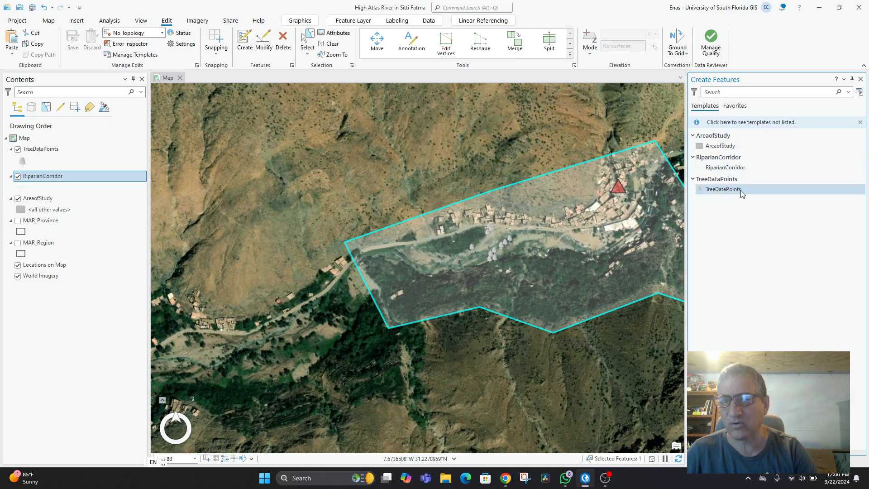
left_click(726, 168)
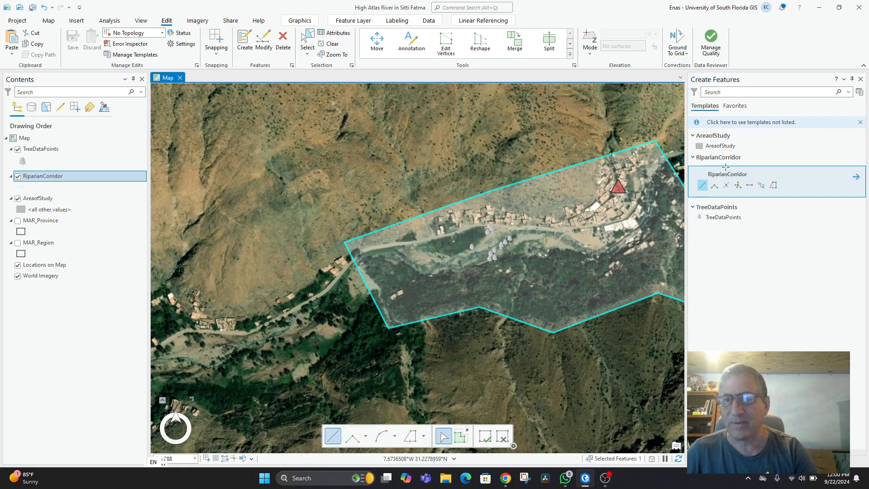
scroll(453, 258, "down", 2)
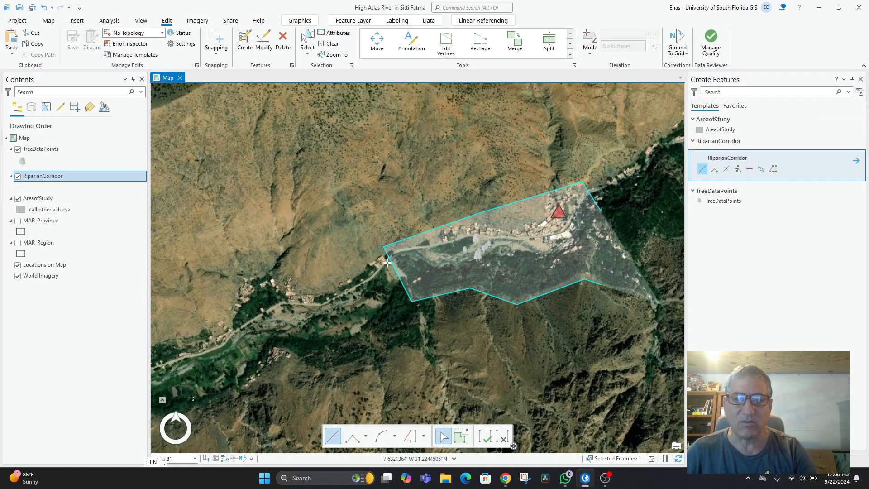
scroll(457, 273, "up", 5)
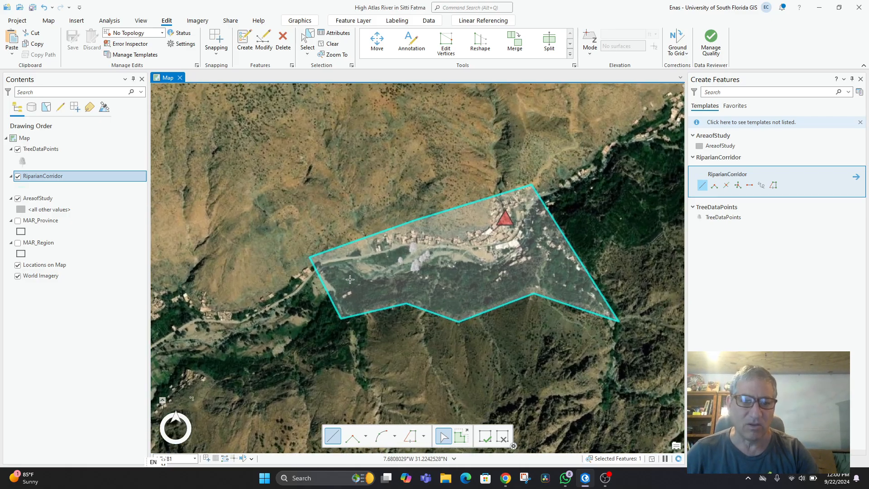
scroll(271, 249, "down", 2)
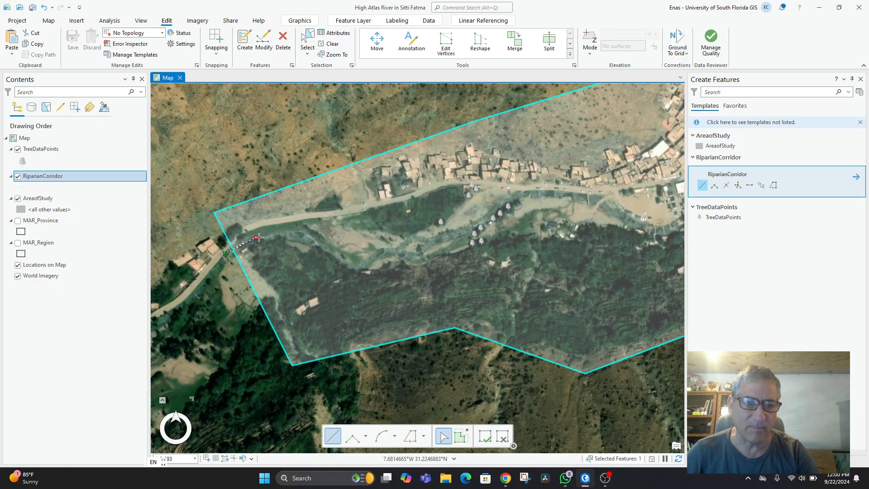
left_click(296, 234)
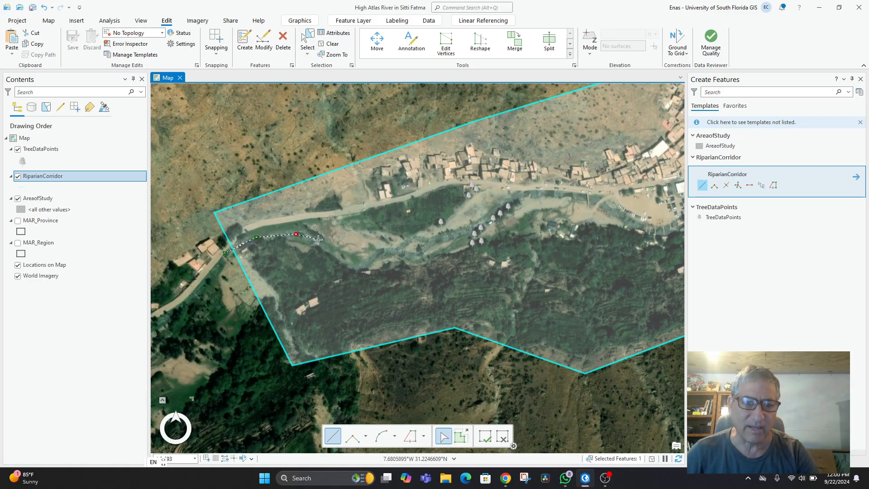
left_click(318, 239)
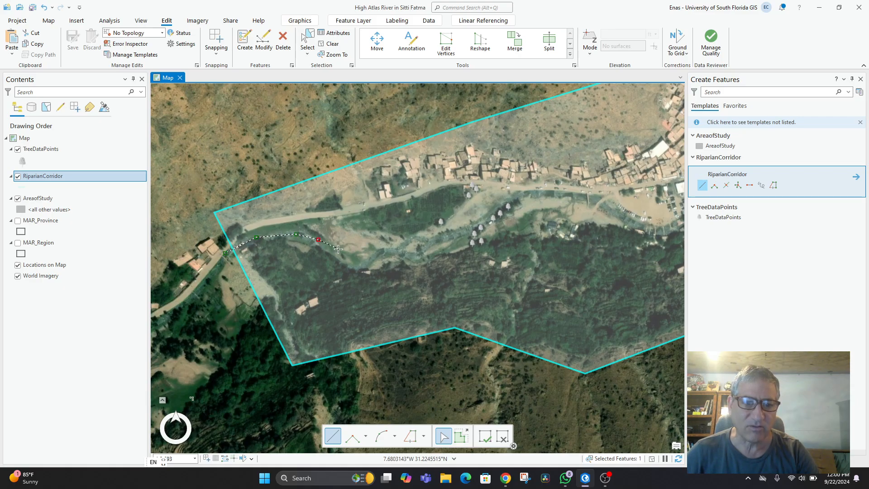
left_click(361, 266)
left_click(388, 254)
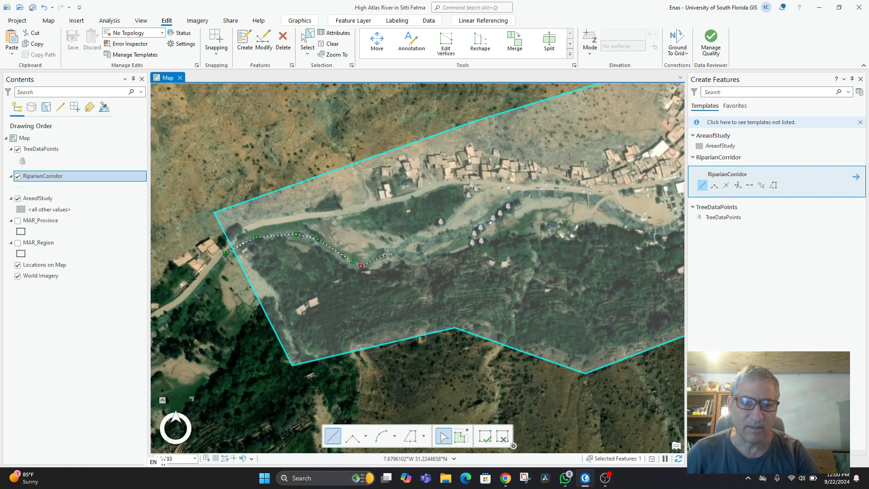
left_click(417, 258)
left_click(449, 237)
left_click(481, 223)
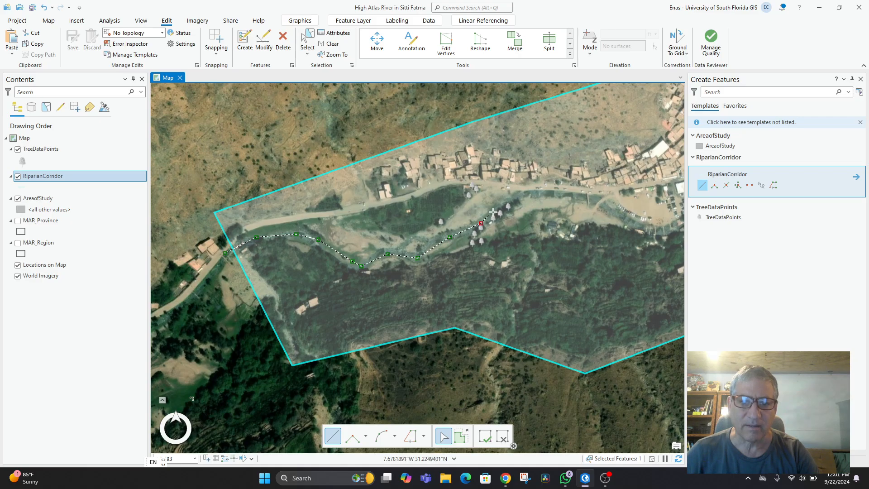
left_click(510, 199)
left_click(543, 193)
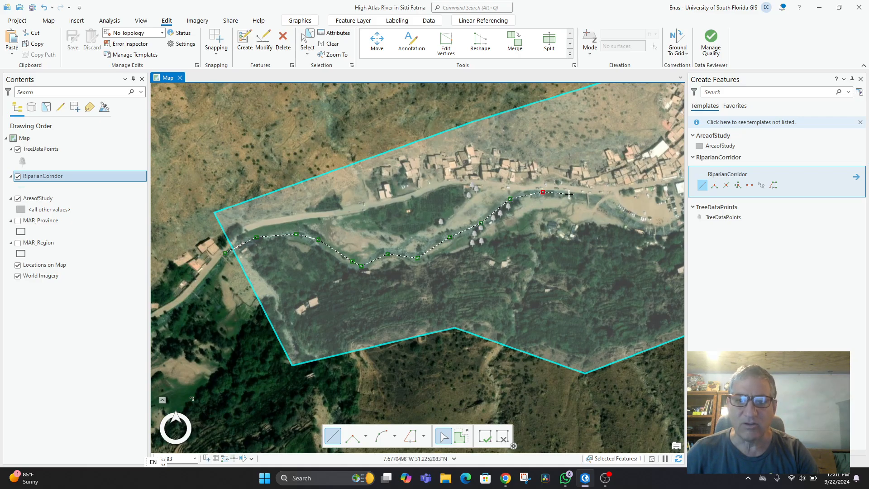
left_click(577, 197)
left_click(605, 207)
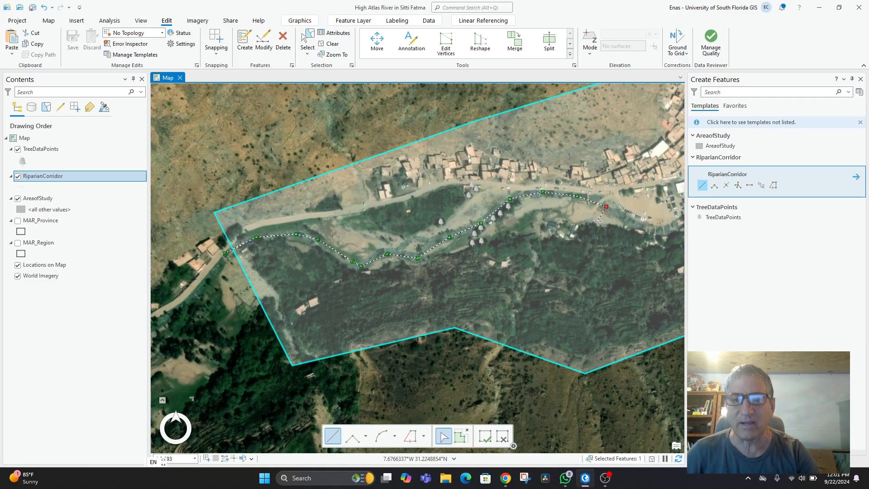
Continue the RiparianCorridor line along the river's bend around the town and finish it just beyond the polygon's northeastern edge.
scroll(599, 217, "down", 2)
left_click(633, 228)
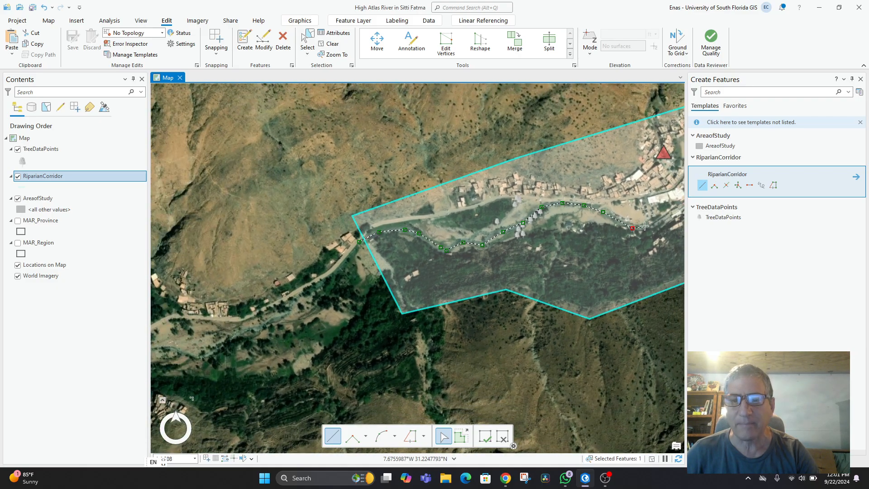
left_click(662, 217)
left_click_drag(625, 251, 415, 306)
left_click(485, 250)
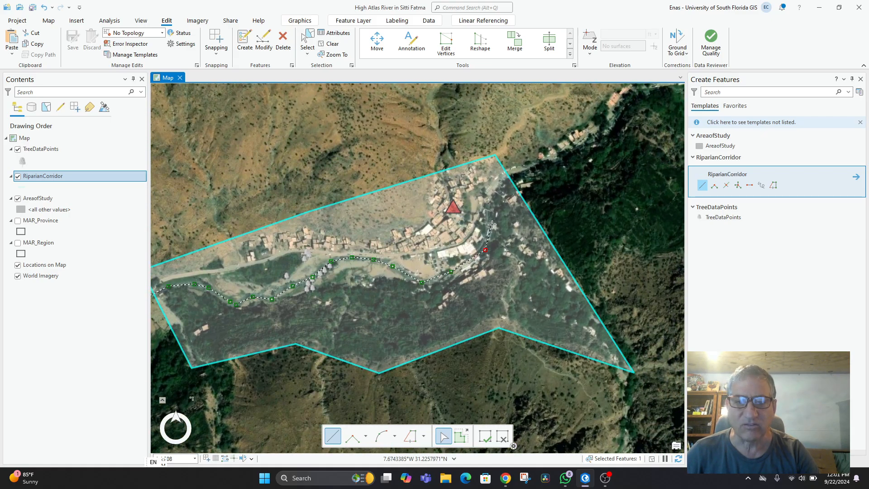
left_click(493, 209)
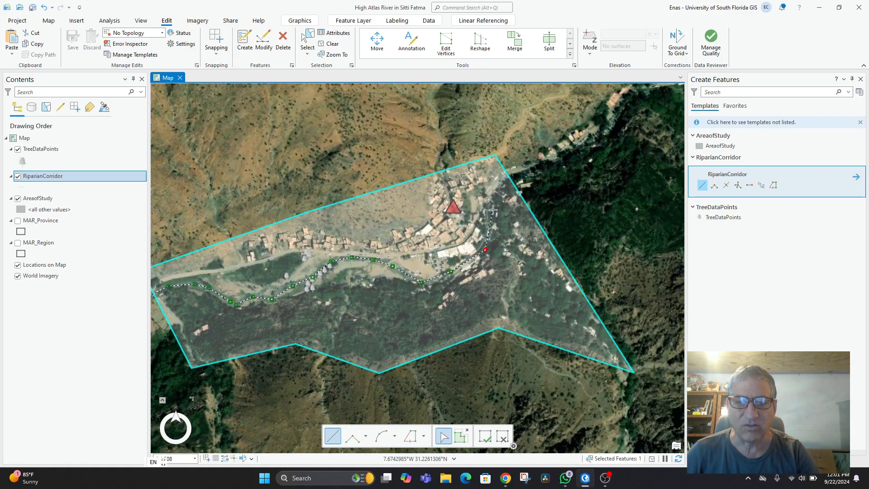
left_click(516, 171)
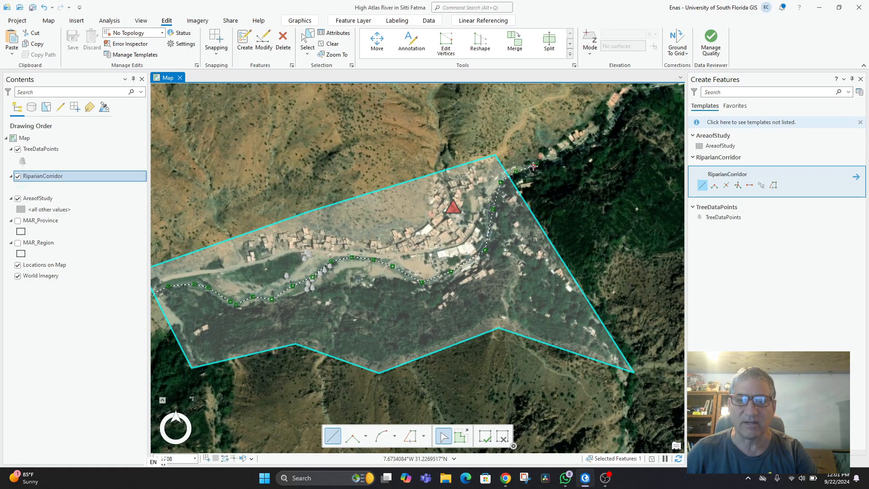
double_click(536, 164)
Examine how closely the RiparianCorridor line follows the river past the tree points and the town.
scroll(344, 361, "down", 2)
scroll(344, 362, "up", 3)
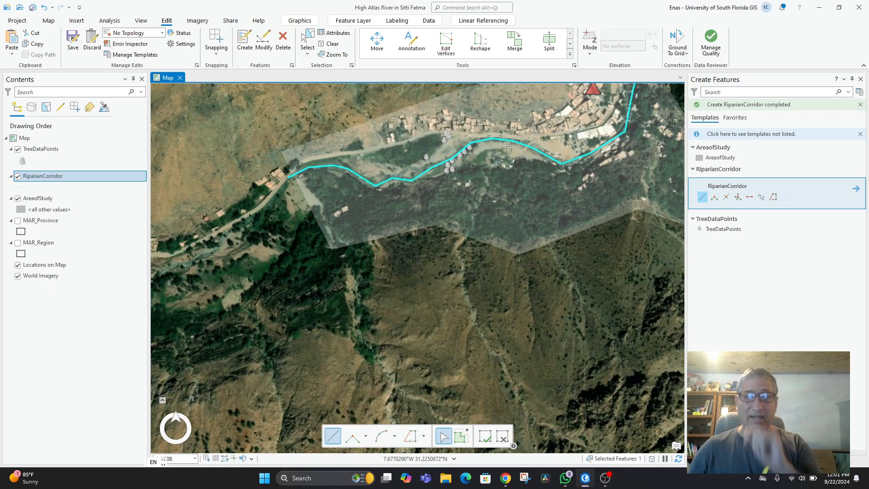
left_click_drag(473, 226, 453, 275)
scroll(453, 274, "up", 3)
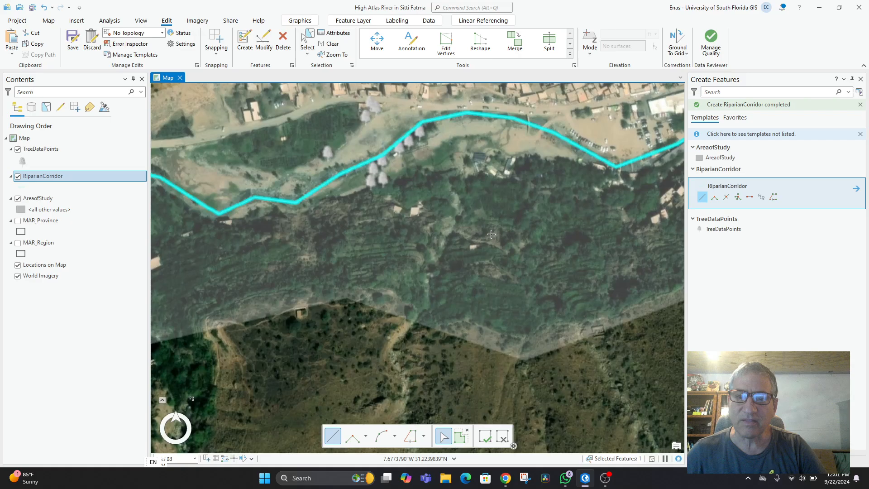
left_click_drag(513, 191, 341, 361)
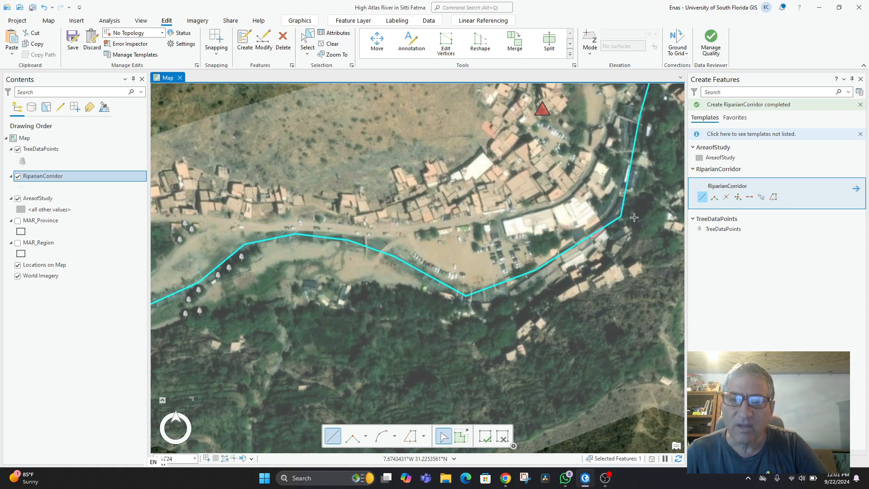
Open the RiparianCorridor attribute table and set the digitized line's RiverName to Sitti Fatma River.
scroll(620, 218, "down", 3)
left_click_drag(449, 268, 401, 254)
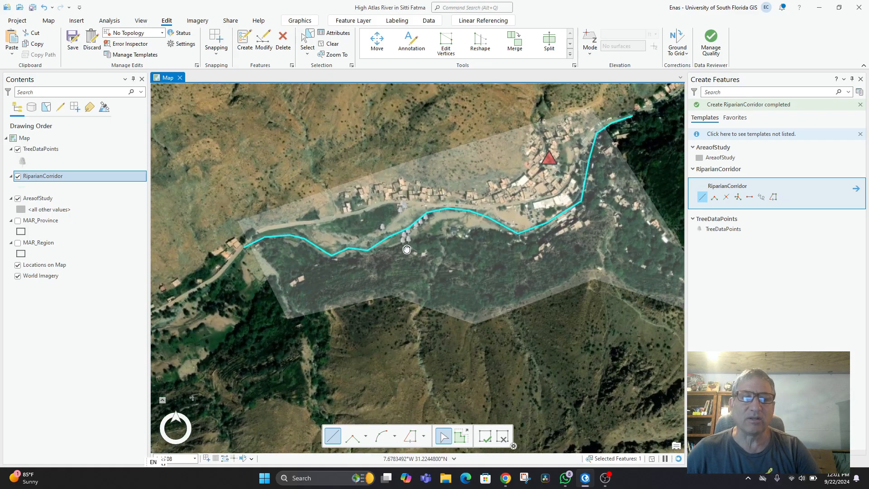
right_click(38, 177)
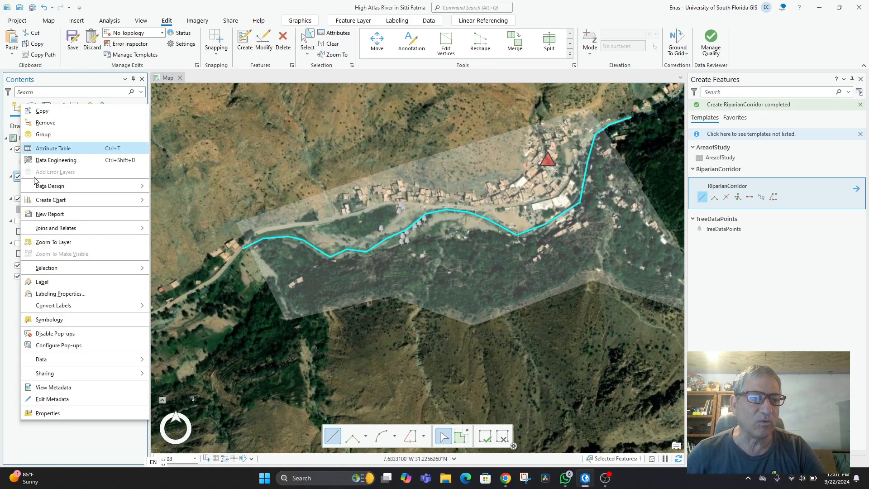
left_click(54, 150)
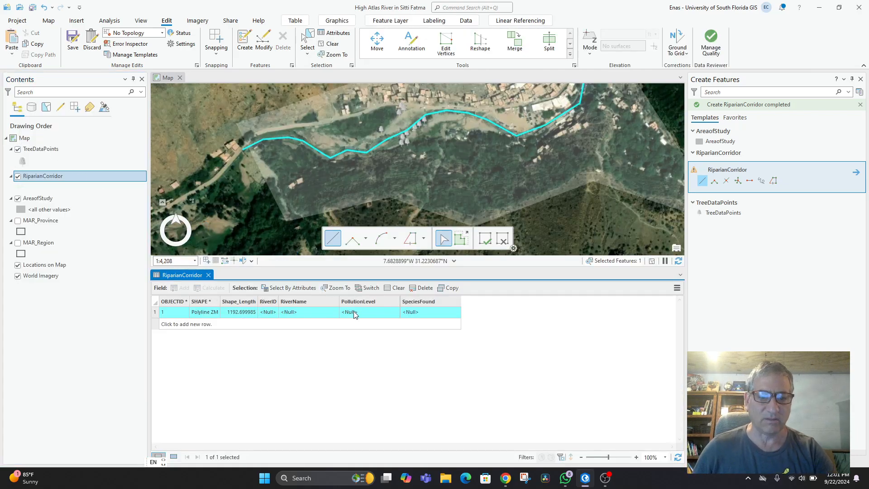
left_click(301, 311)
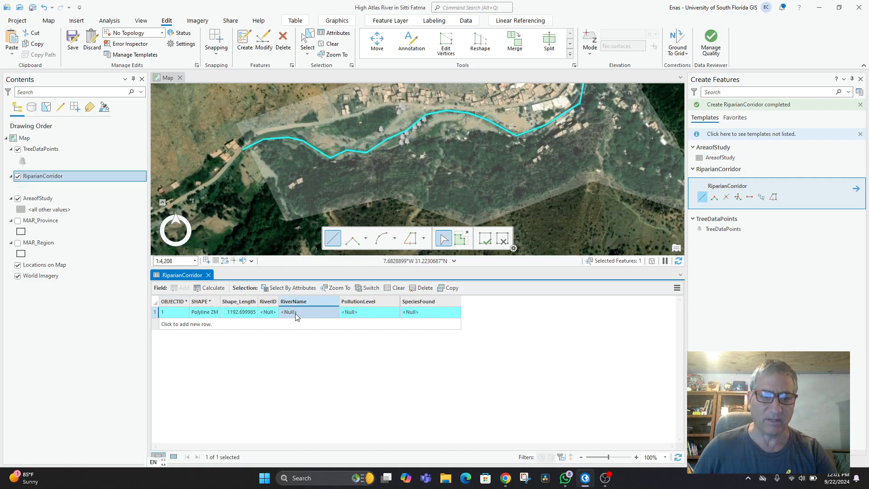
left_click(295, 313)
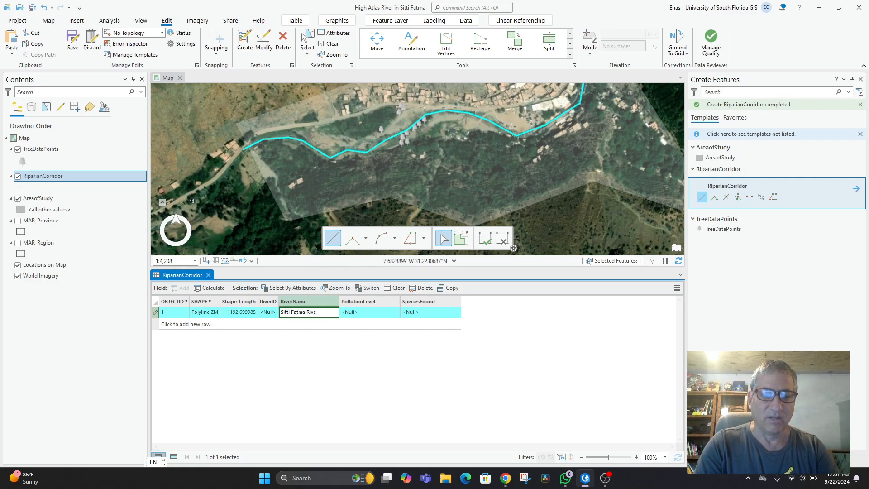
Set the river record's PollutionLevel to High and its SpeciesFound to Snails.
left_click(356, 314)
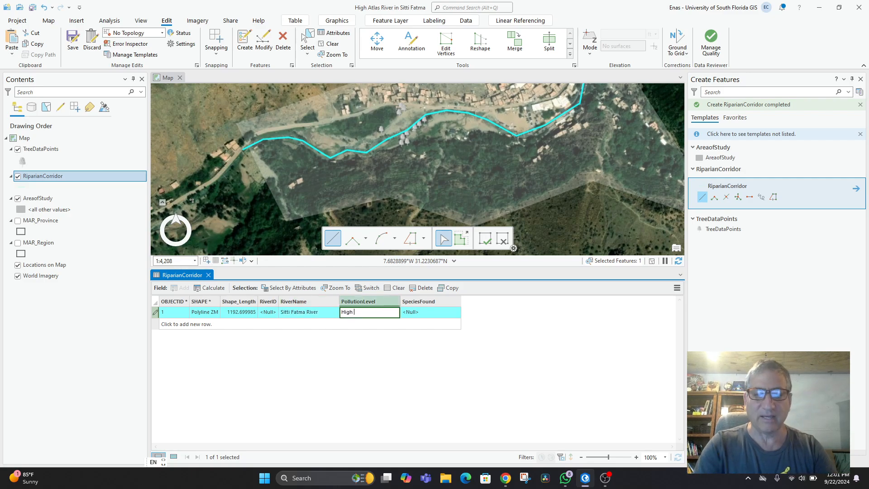
left_click(414, 314)
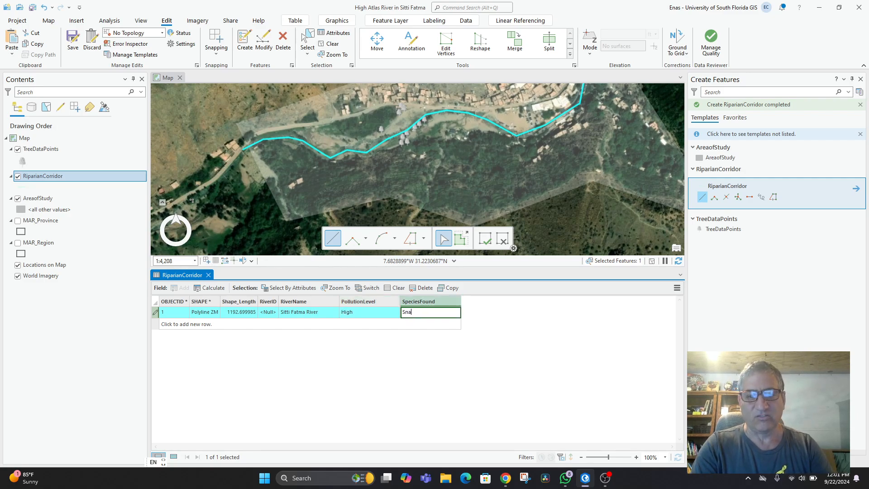
type("Snails")
key("Return")
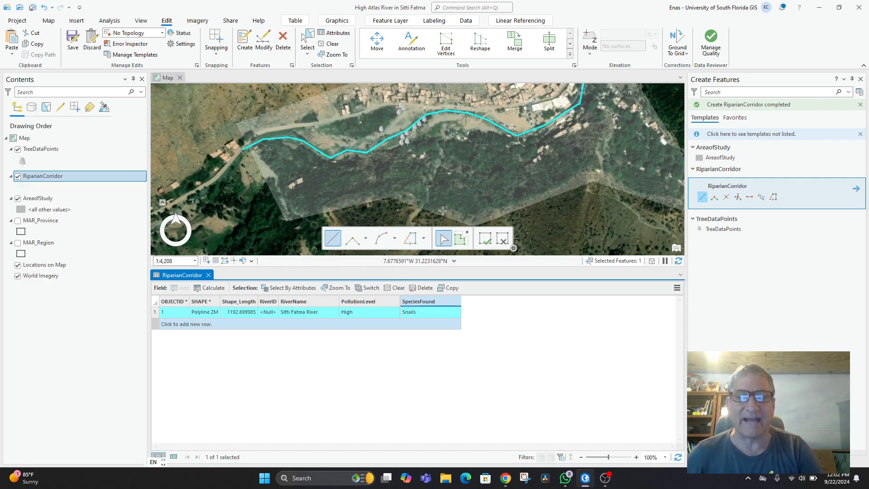
Compare the map around the river with the TreeDataPoints layer hidden and shown.
scroll(458, 201, "down", 1)
scroll(458, 202, "down", 1)
left_click_drag(500, 193, 490, 189)
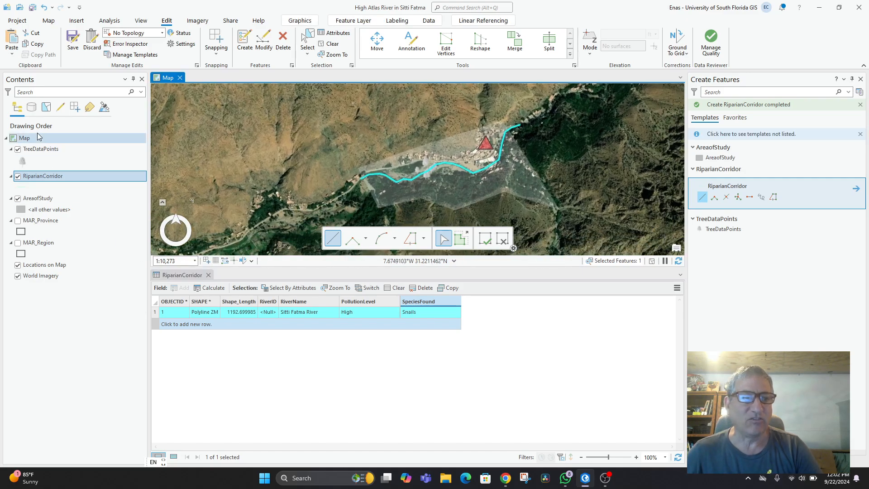
left_click(18, 150)
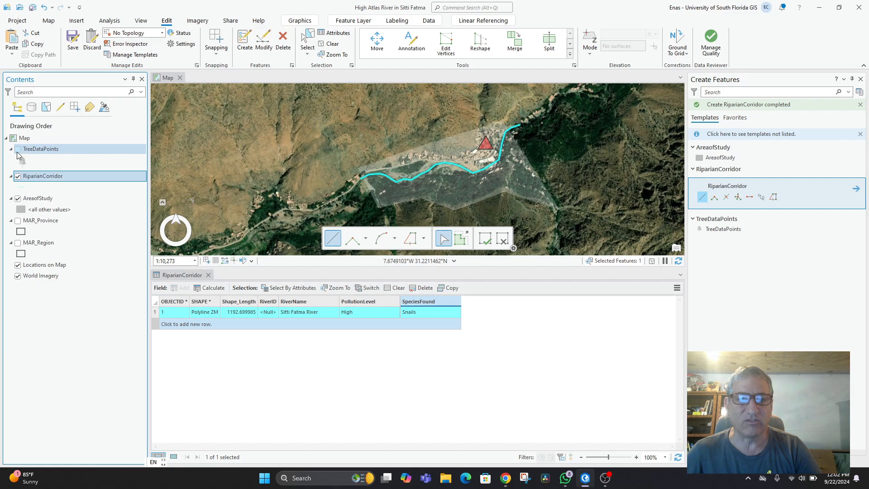
left_click(18, 150)
scroll(295, 151, "up", 2)
left_click_drag(400, 160, 301, 146)
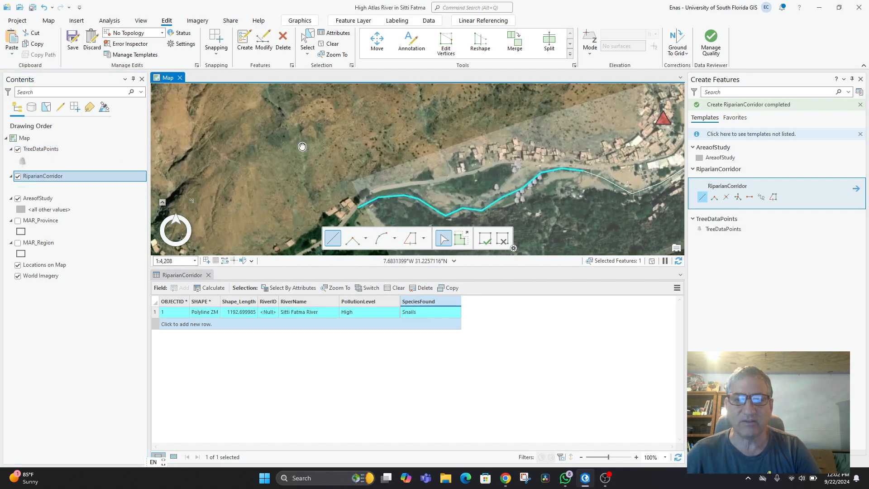
Try to change the color of the TreeDataPoints tree symbol.
left_click(23, 163)
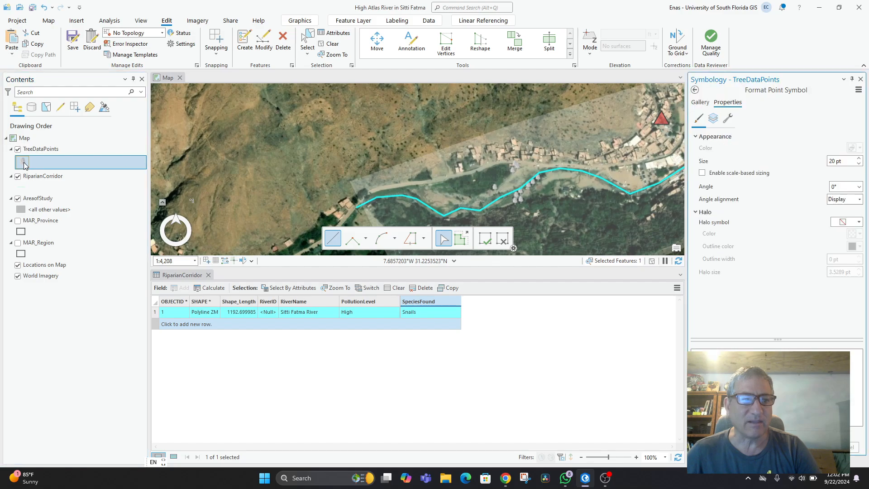
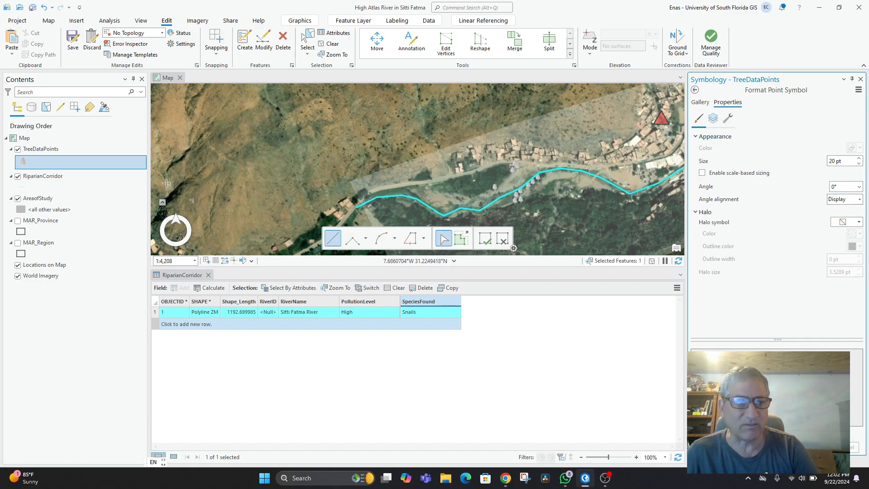
right_click(24, 162)
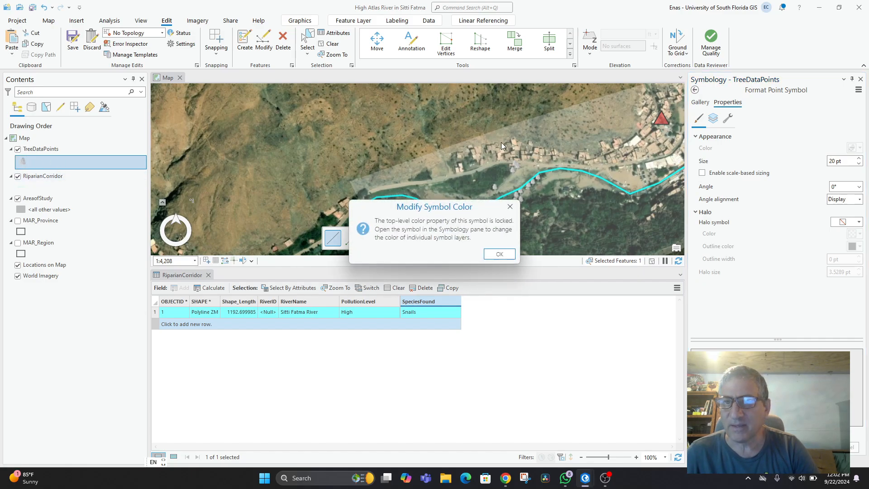
left_click(696, 120)
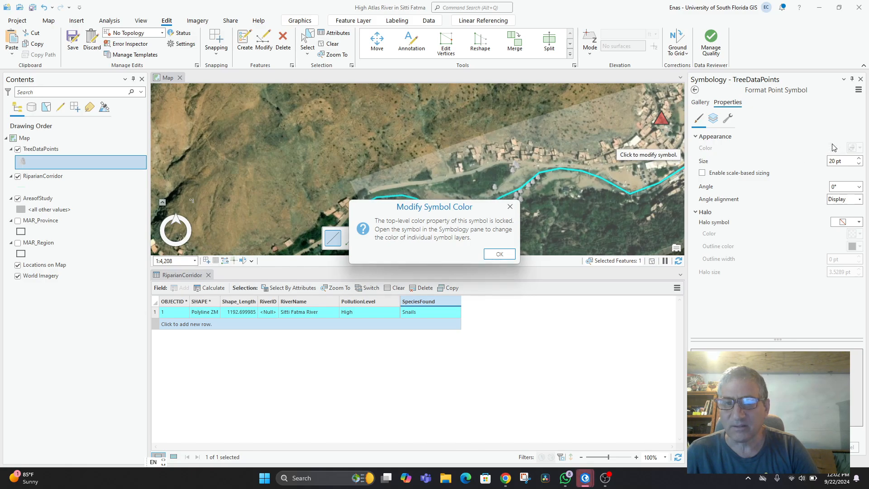
left_click(500, 256)
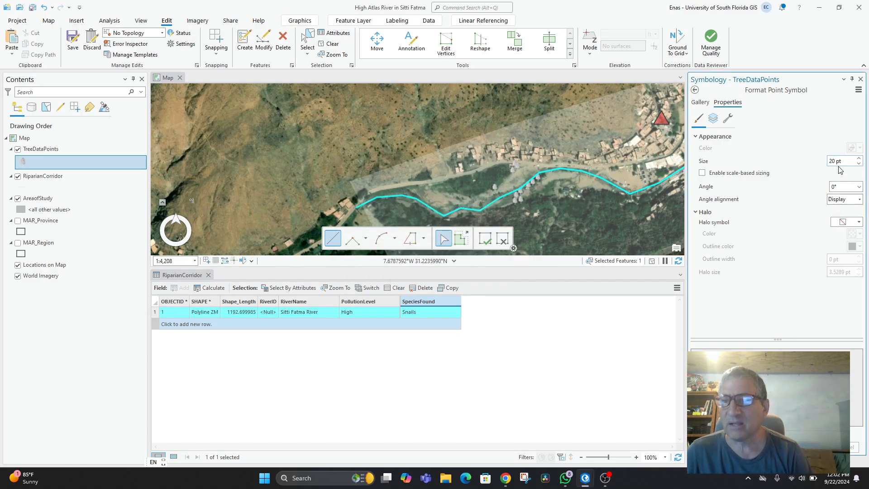
left_click(83, 149)
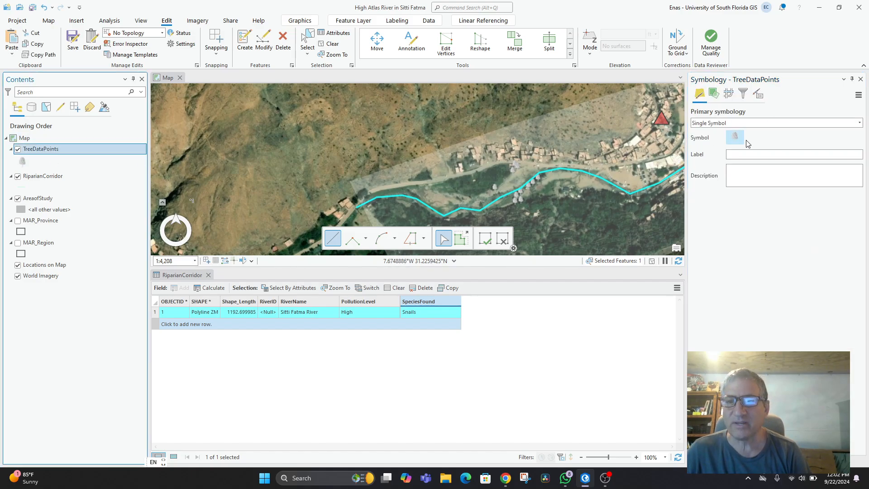
Hide the AreaofStudy, RiparianCorridor and TreeDataPoints layers on the map.
left_click(39, 179)
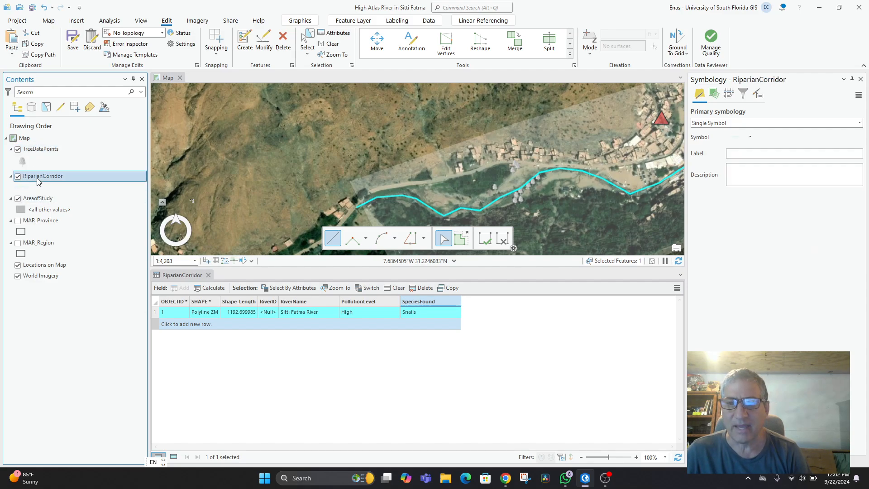
left_click(49, 210)
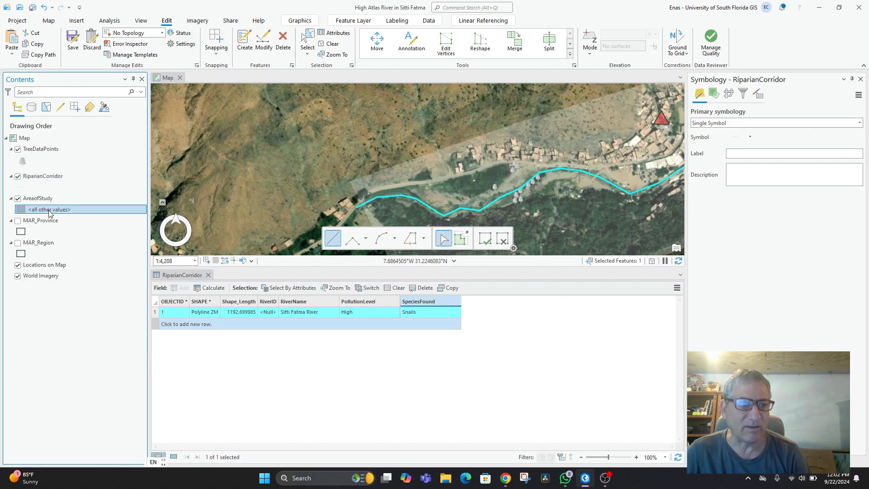
left_click(18, 199)
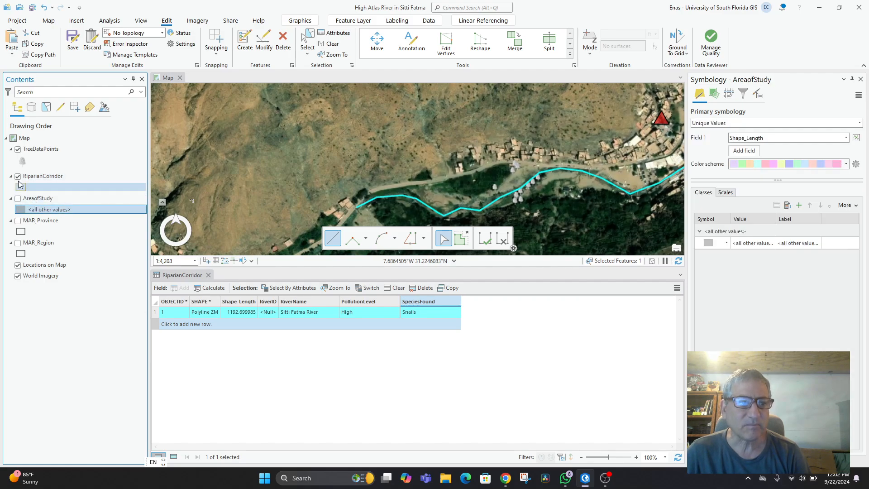
left_click(18, 177)
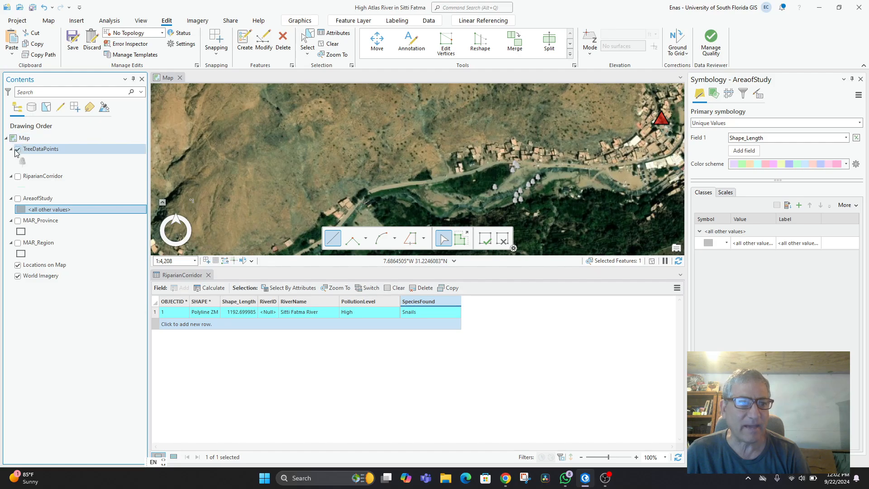
left_click(18, 150)
scroll(357, 163, "down", 5)
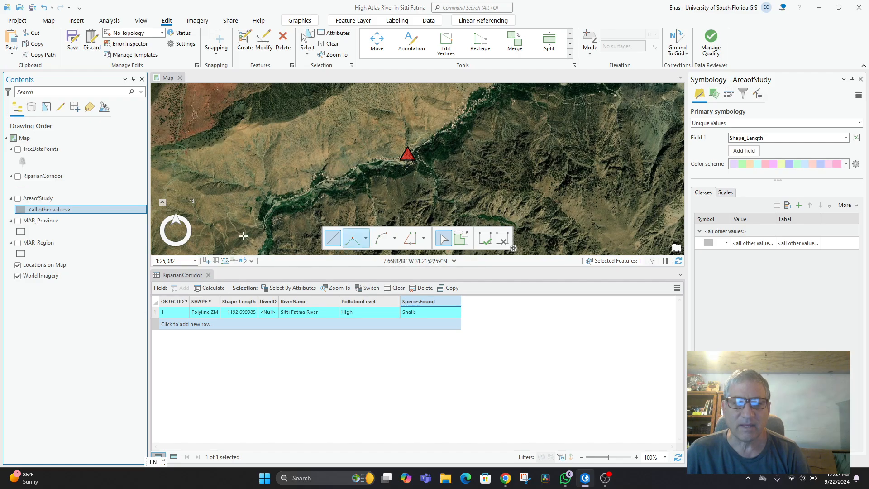
Close the RiparianCorridor attribute table and hide the World Imagery basemap.
left_click(208, 274)
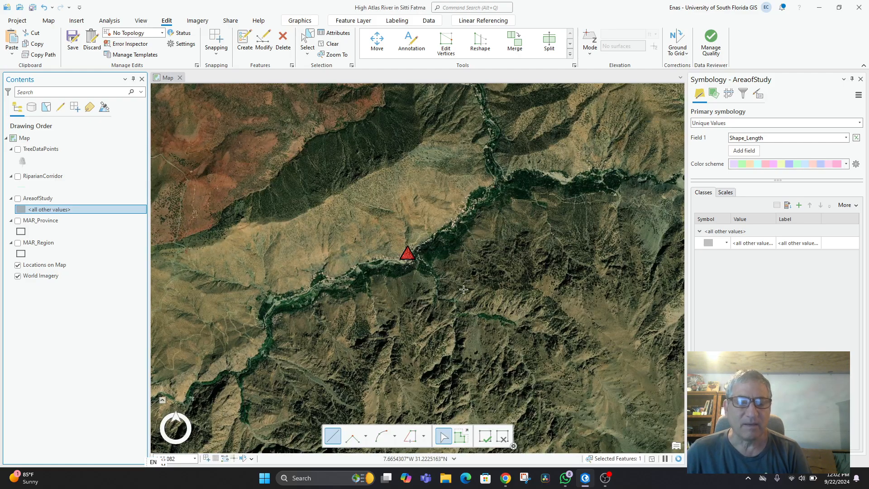
scroll(401, 283, "down", 2)
left_click_drag(402, 284, 491, 258)
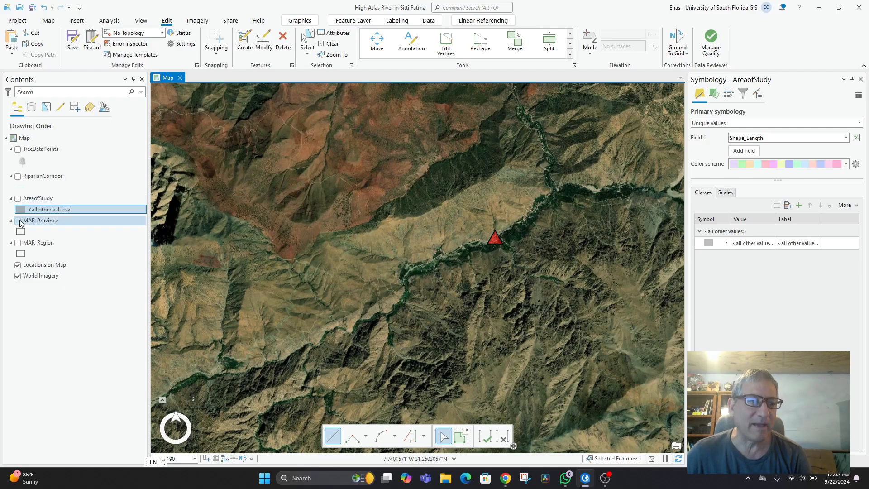
left_click(17, 276)
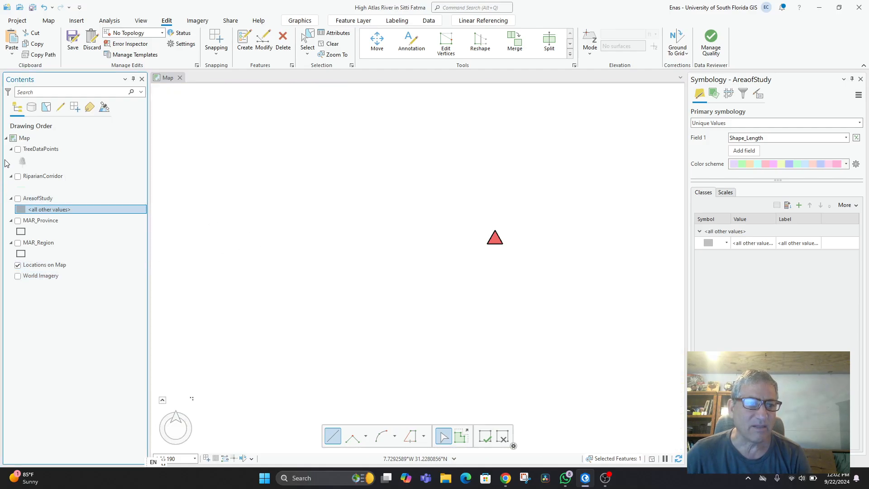
Show the TreeDataPoints, RiparianCorridor and AreaofStudy layers without the imagery basemap.
scroll(371, 262, "up", 2)
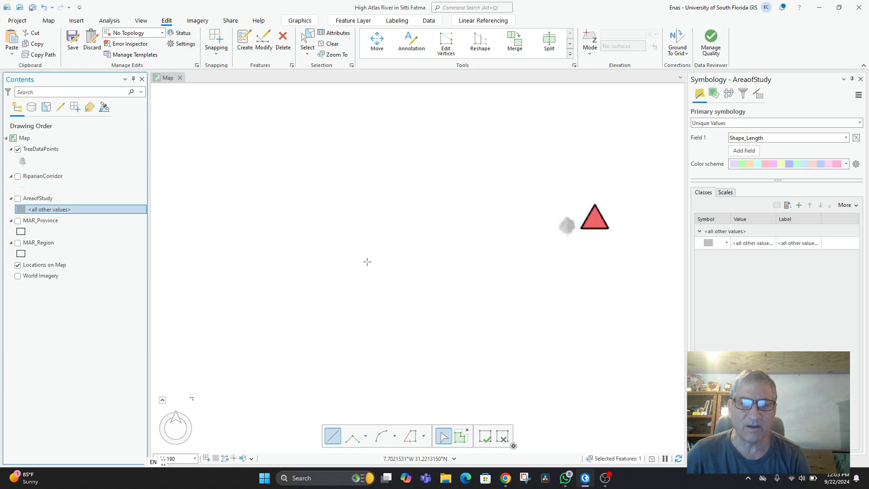
left_click_drag(432, 255, 256, 287)
scroll(402, 265, "up", 3)
left_click_drag(487, 252, 262, 334)
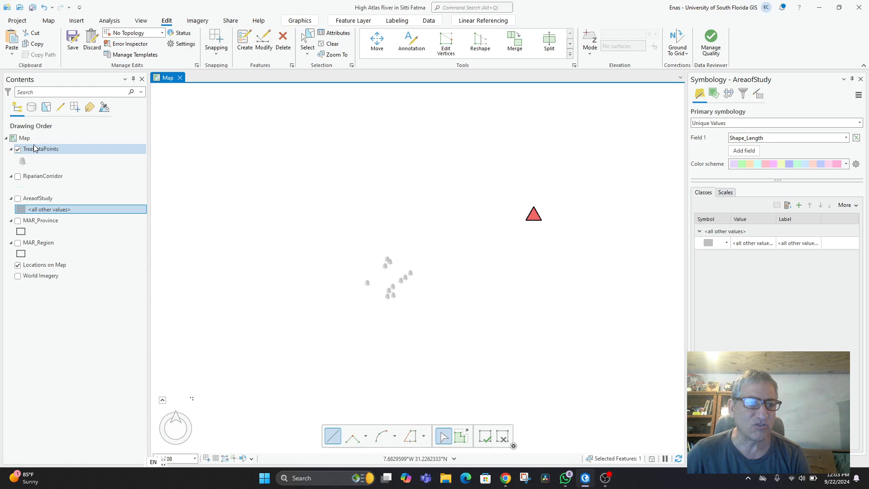
left_click(18, 177)
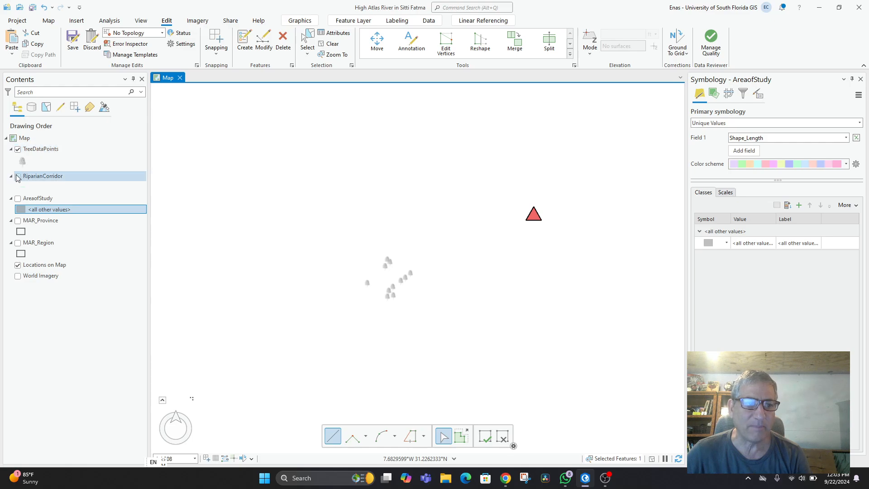
left_click(18, 200)
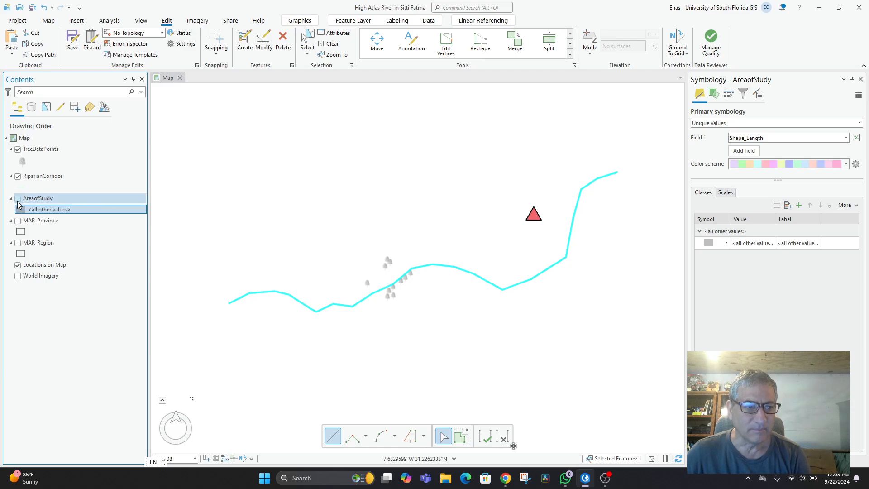
left_click(18, 200)
scroll(459, 278, "down", 3)
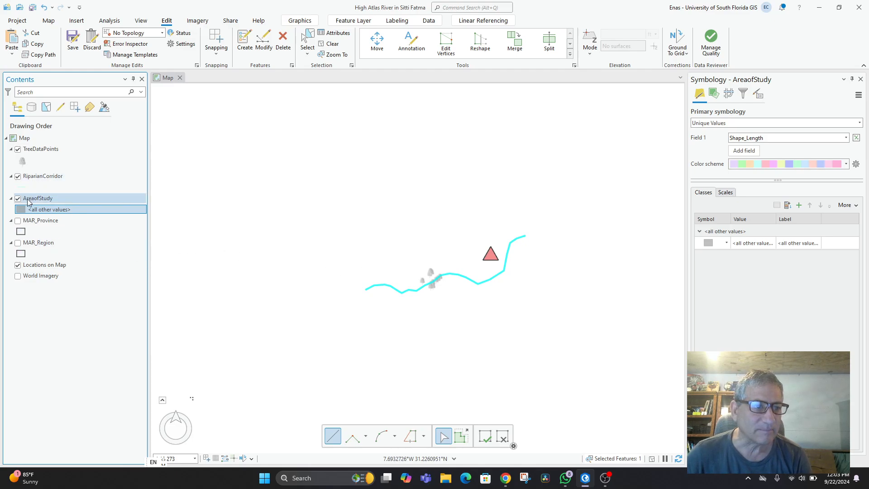
Give the AreaofStudy polygon symbol a lime green fill and a 3 pt outline, and enable scale-based sizing.
left_click(21, 210)
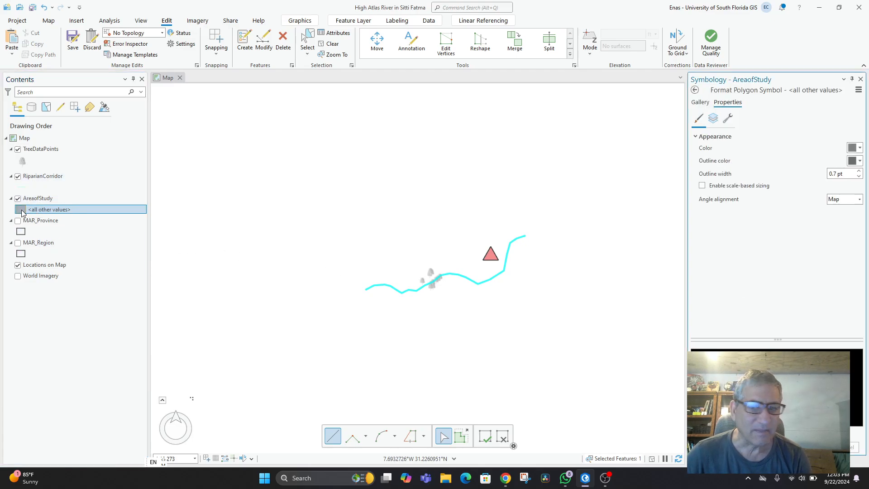
left_click(859, 149)
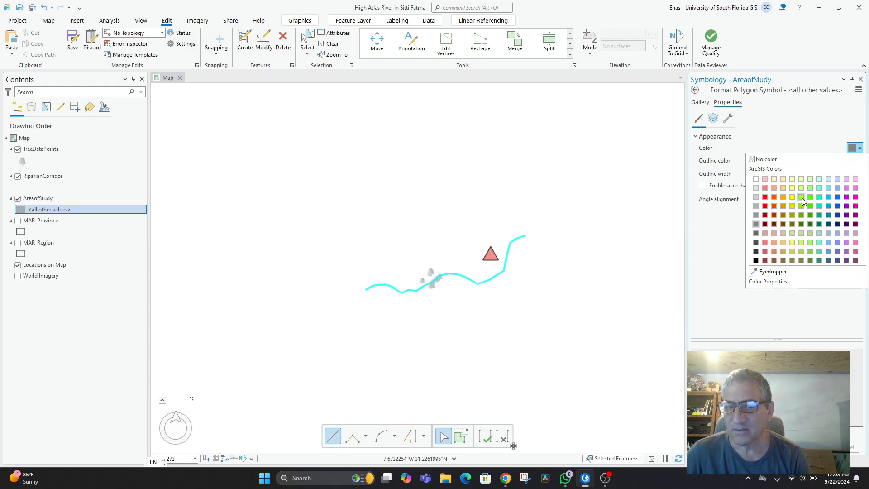
left_click(801, 198)
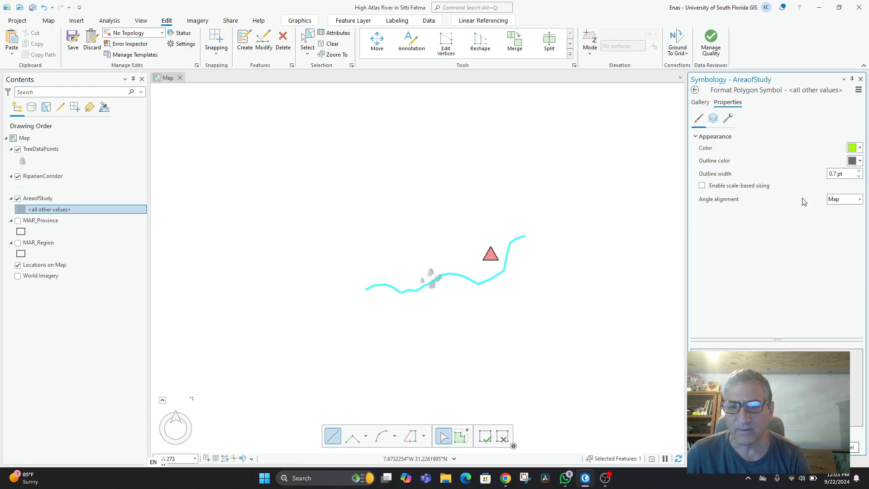
left_click(860, 171)
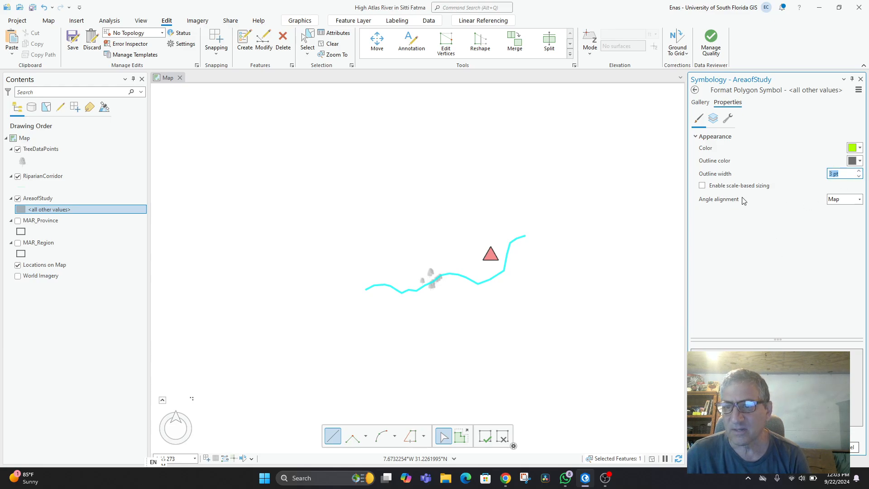
left_click(703, 186)
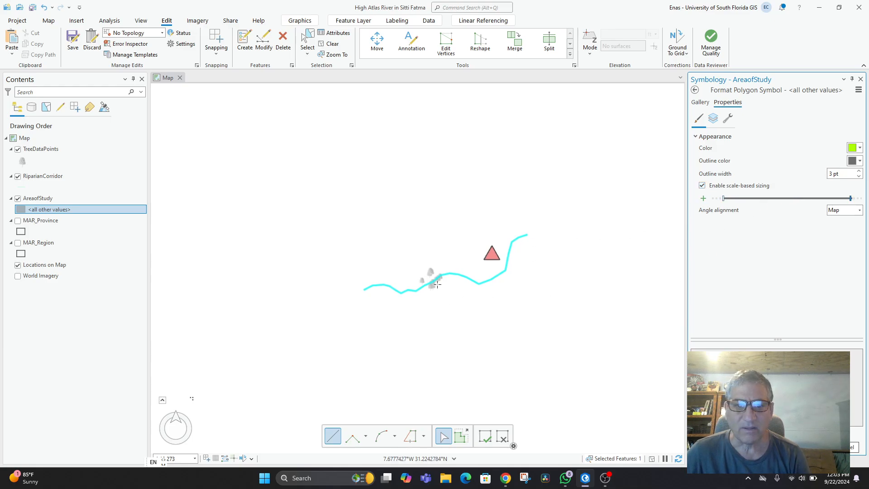
Show the World Imagery basemap again beneath the study area layers.
scroll(432, 278, "up", 2)
scroll(433, 276, "down", 4)
scroll(407, 270, "up", 3)
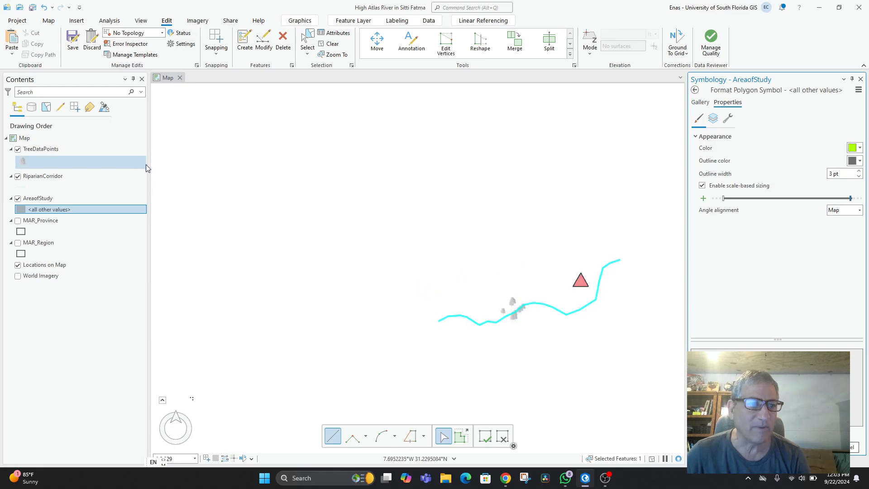
left_click(18, 276)
scroll(459, 313, "up", 4)
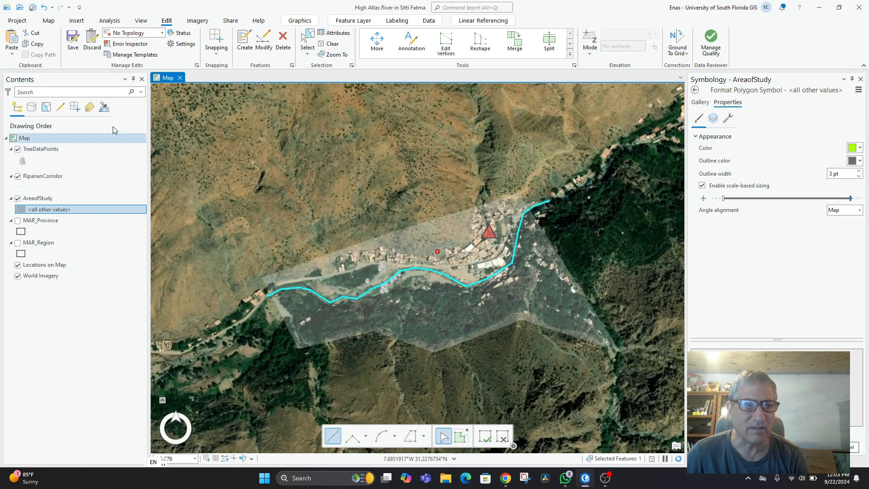
Use the Explore tool to inspect the AreaofStudy polygon's attributes in a pop-up, and close it.
left_click(49, 20)
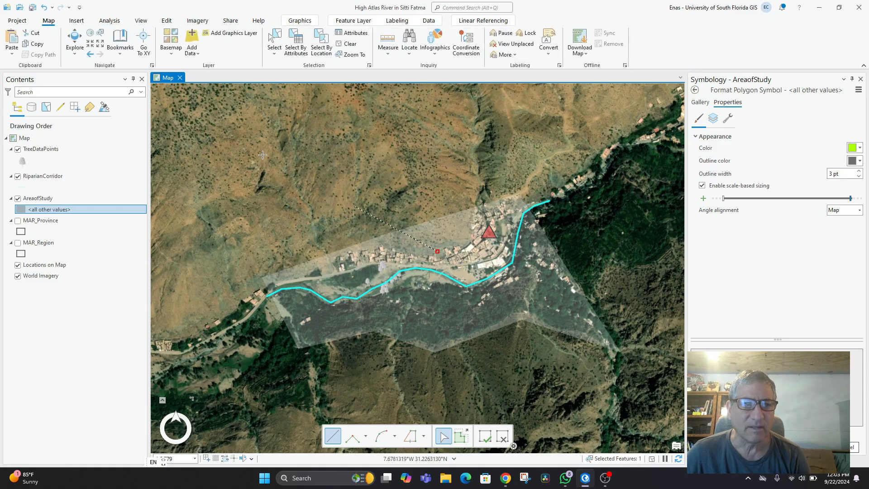
left_click(74, 40)
left_click(412, 247)
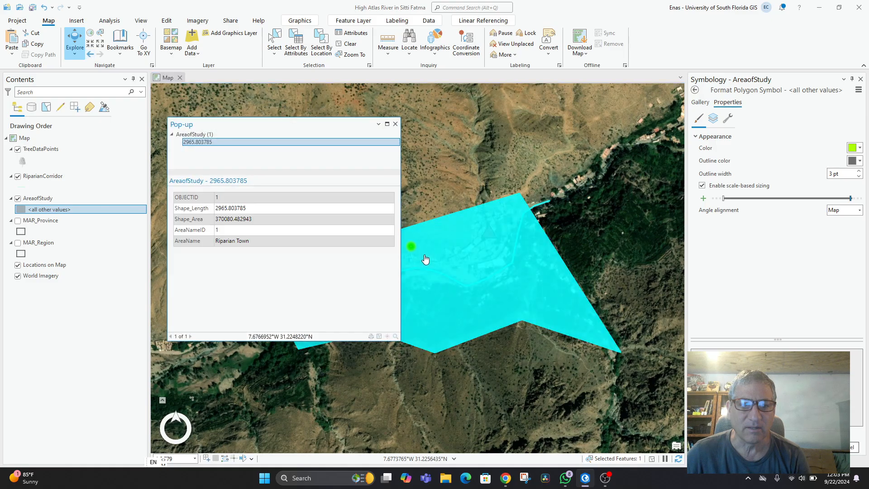
left_click(395, 124)
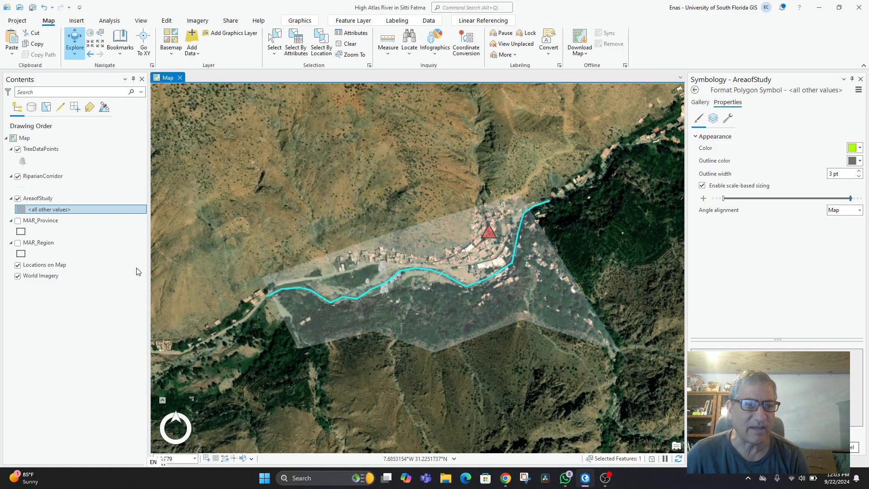
Toggle the Locations on Map layer off and on, and apply the pending AreaofStudy symbol formatting.
left_click(18, 265)
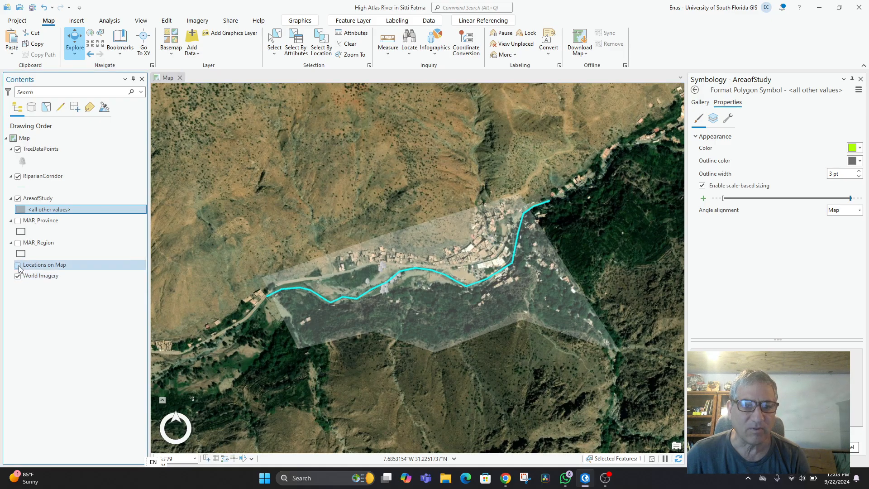
left_click(19, 276)
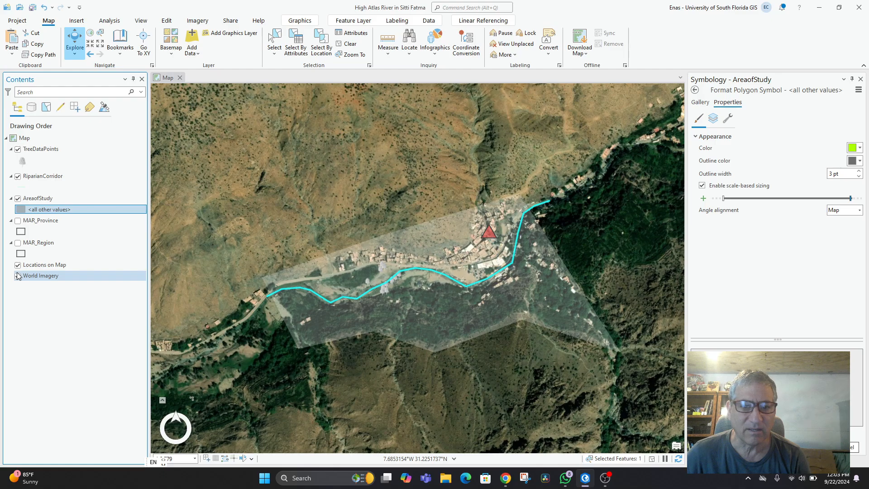
left_click(18, 276)
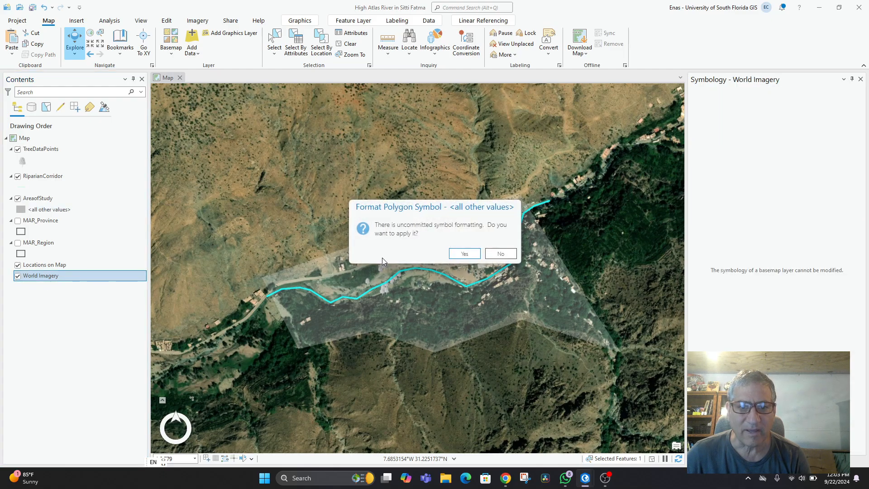
left_click(466, 254)
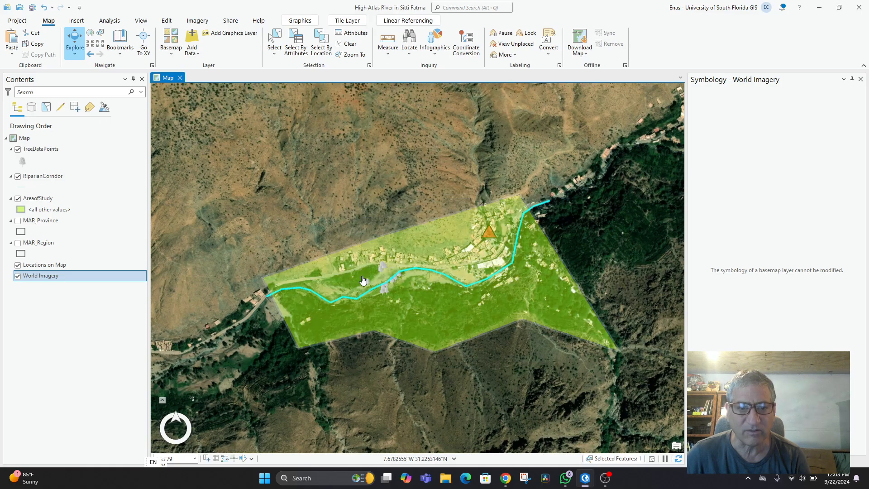
Toggle the World Imagery basemap off and on to compare the AreaofStudy polygon with and without imagery.
left_click(18, 277)
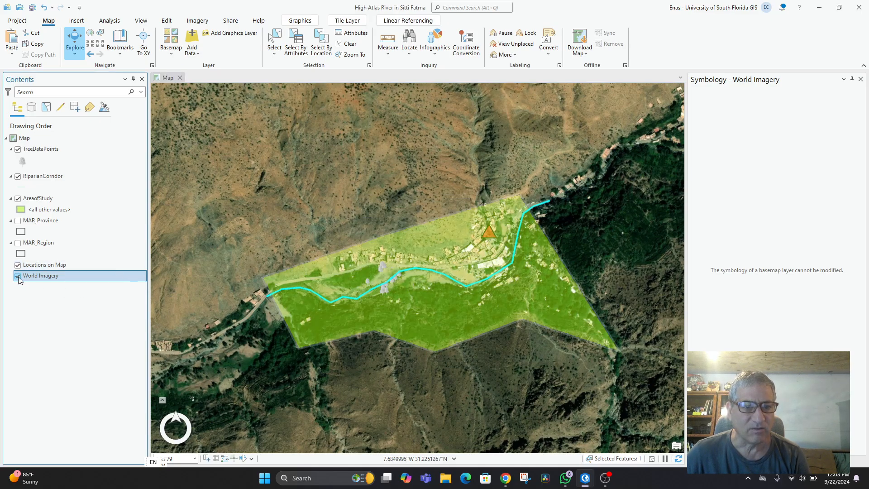
left_click(18, 276)
left_click(18, 276)
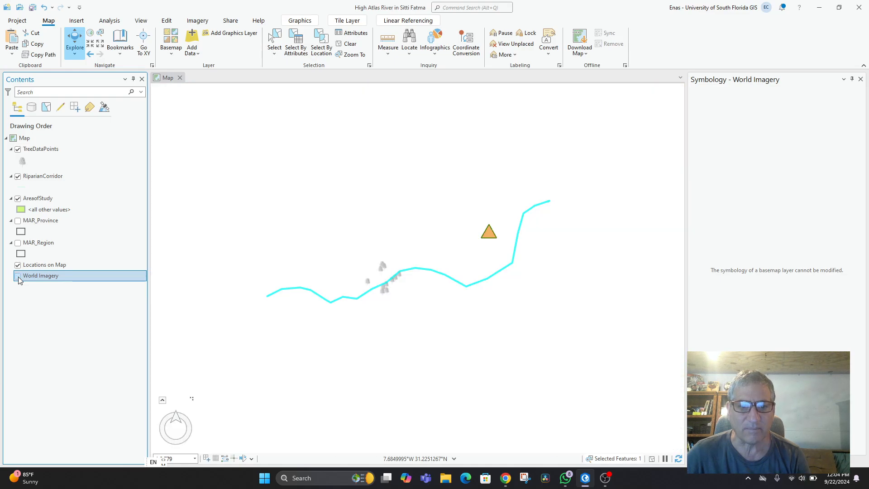
left_click(18, 276)
left_click(18, 276)
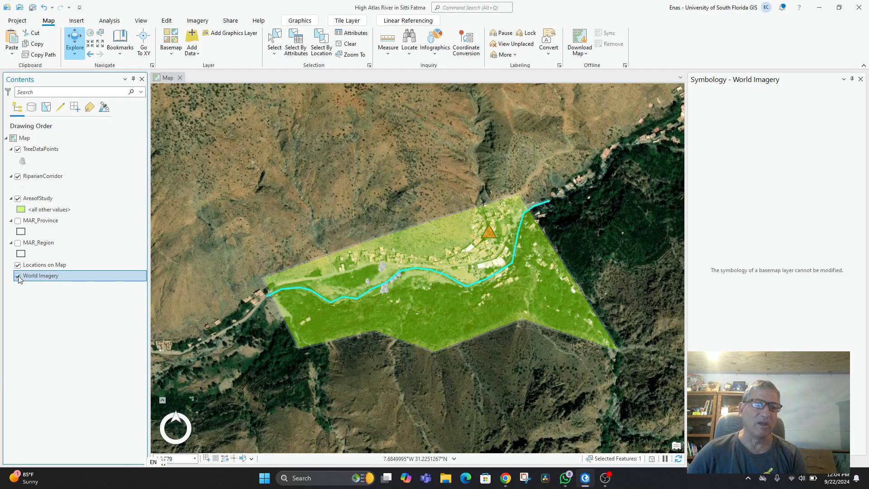
Move the AreaofStudy layer above TreeDataPoints in the drawing order and hide the World Imagery basemap.
left_click(40, 200)
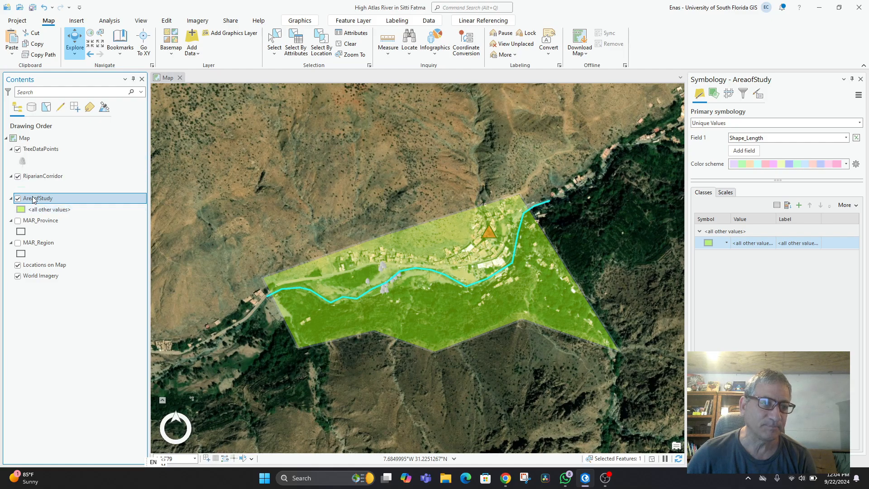
left_click_drag(33, 199, 33, 150)
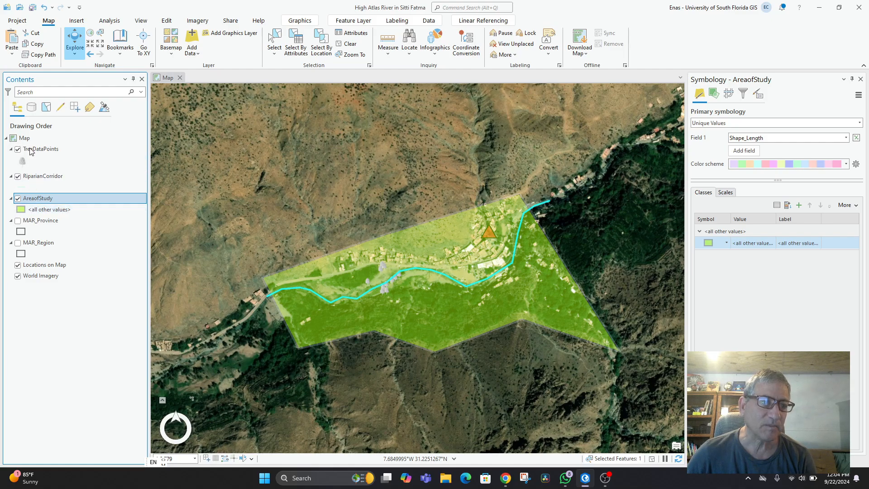
left_click(17, 276)
left_click(18, 276)
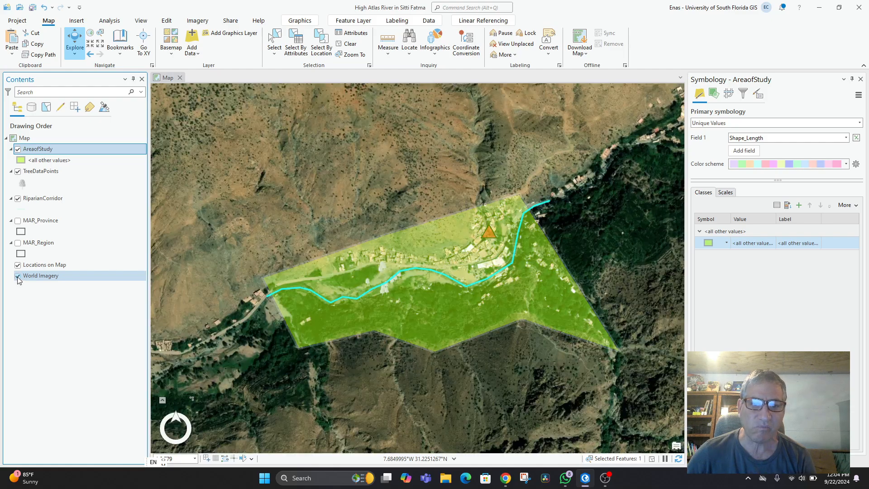
left_click(18, 276)
left_click(18, 276)
left_click(17, 276)
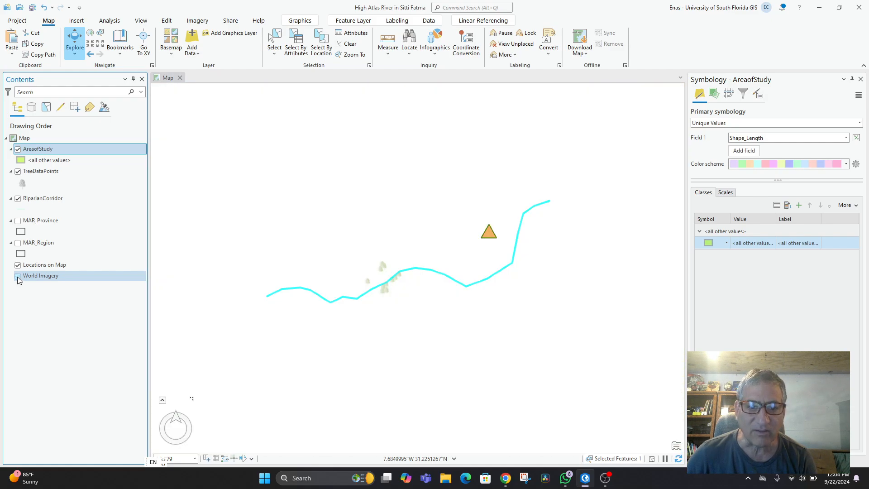
Examine the tree points and river line without imagery, and show the World Imagery basemap again.
scroll(497, 340, "up", 4)
left_click_drag(387, 289, 555, 360)
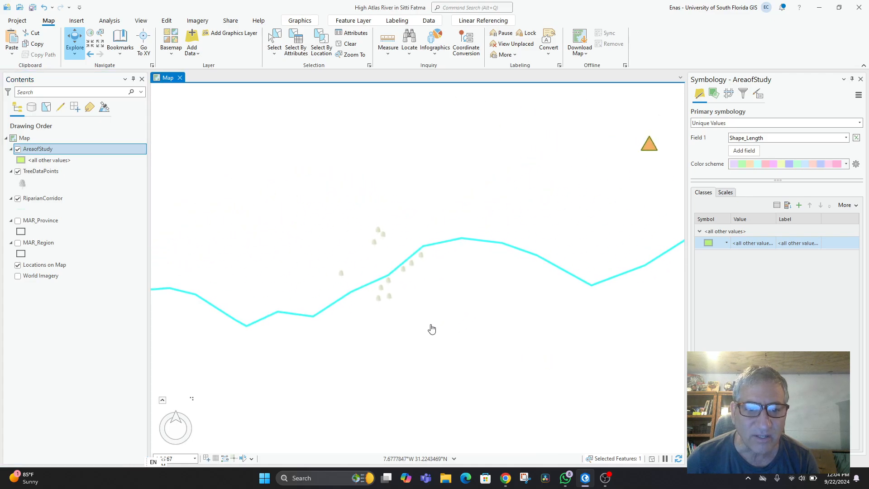
scroll(432, 329, "up", 4)
scroll(432, 329, "down", 6)
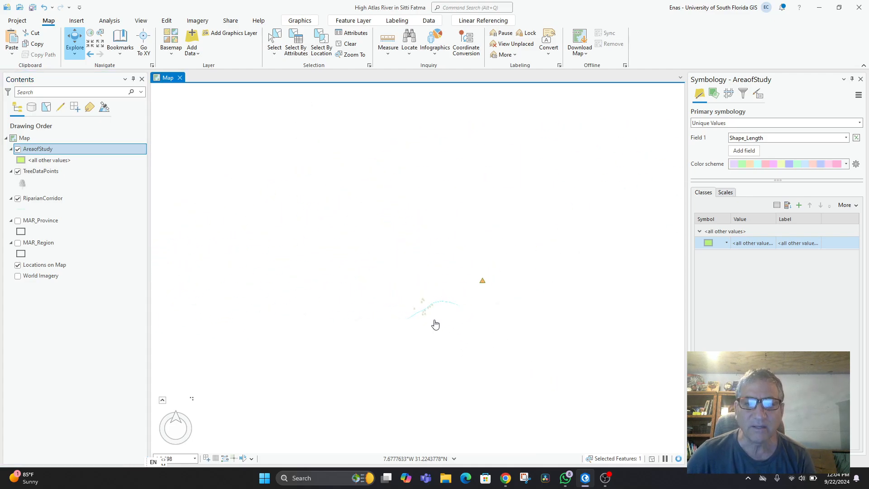
scroll(428, 339, "down", 2)
scroll(436, 362, "up", 8)
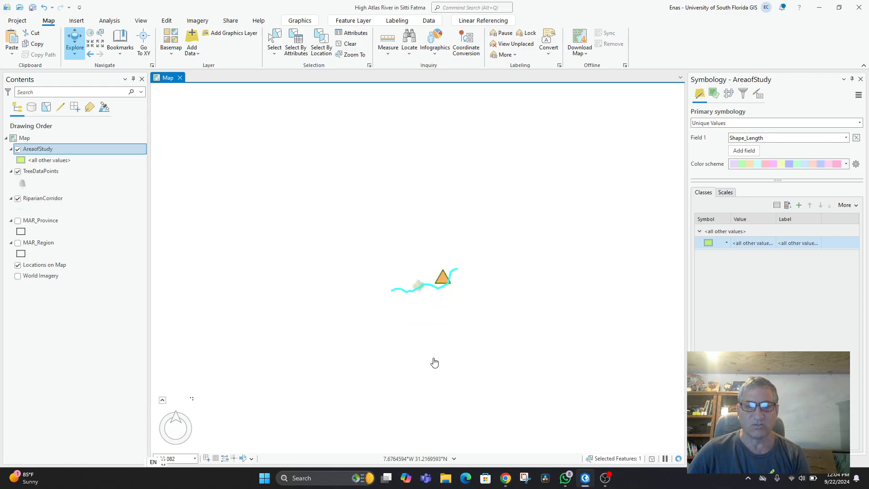
left_click(18, 275)
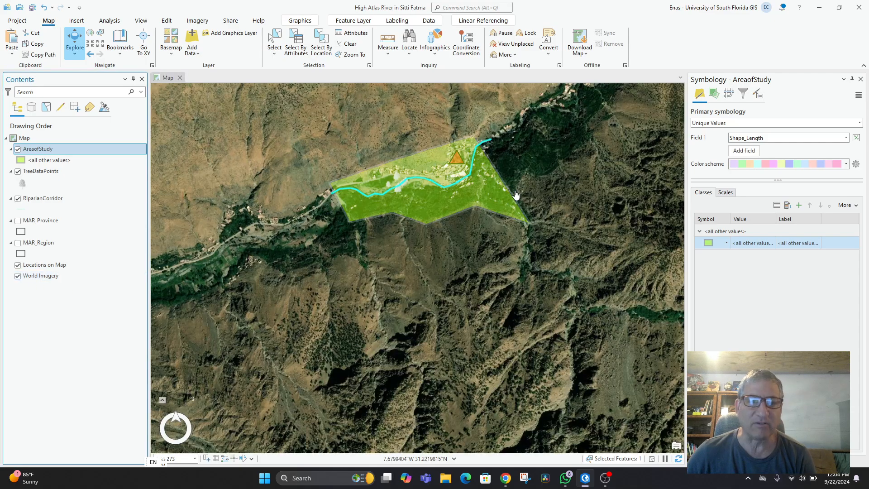
Examine the river valley and its branches northeast of the study area on the imagery.
mouse_move(458, 232)
left_mouse_down()
mouse_move(438, 272)
mouse_move(452, 306)
left_mouse_up()
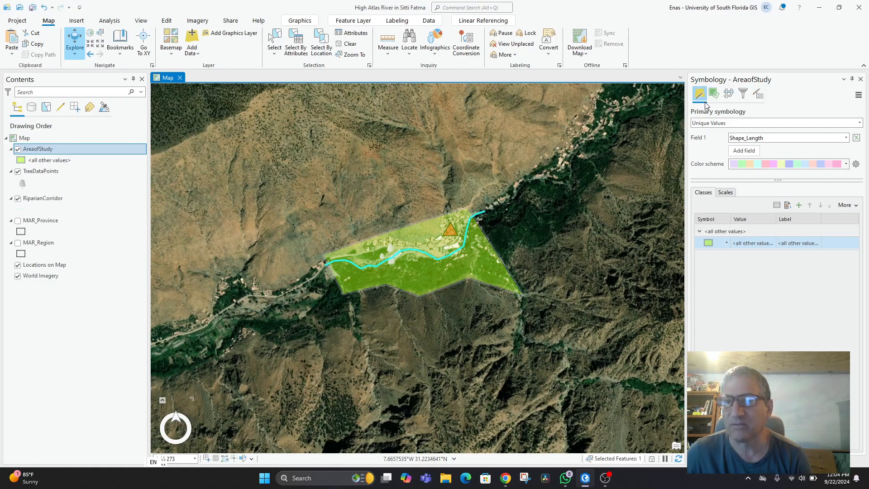
left_click_drag(461, 264, 481, 320)
scroll(462, 310, "up", 2)
scroll(450, 298, "down", 5)
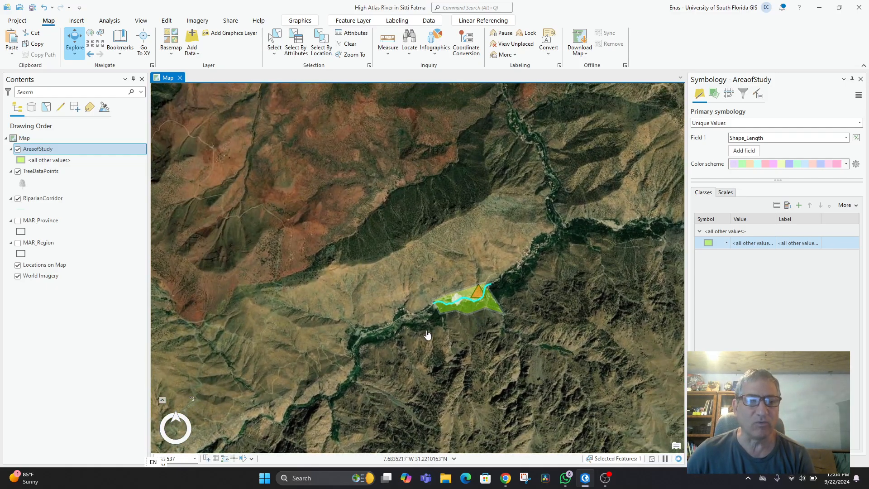
left_click_drag(428, 335, 443, 337)
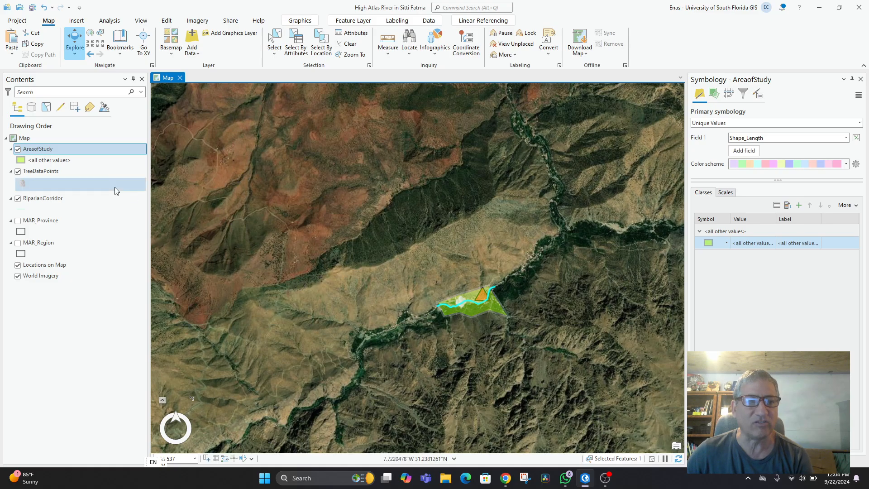
left_click_drag(484, 298, 328, 296)
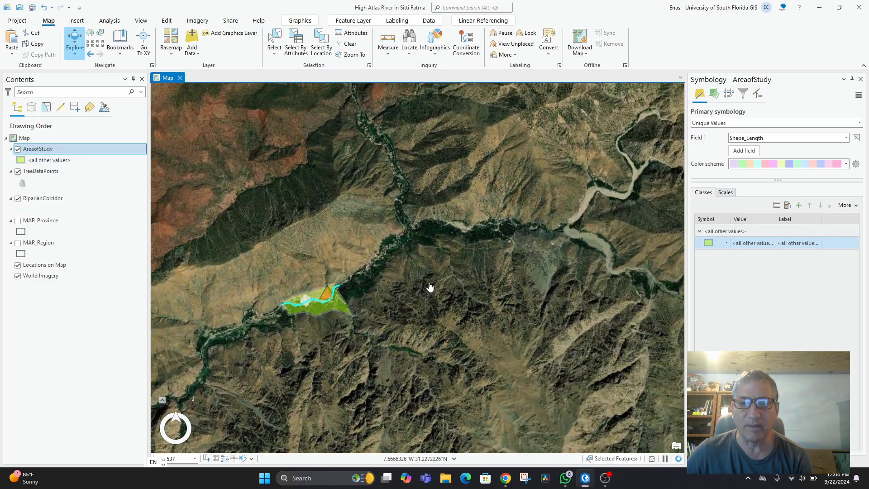
left_click_drag(492, 273, 450, 296)
left_click_drag(523, 313, 507, 333)
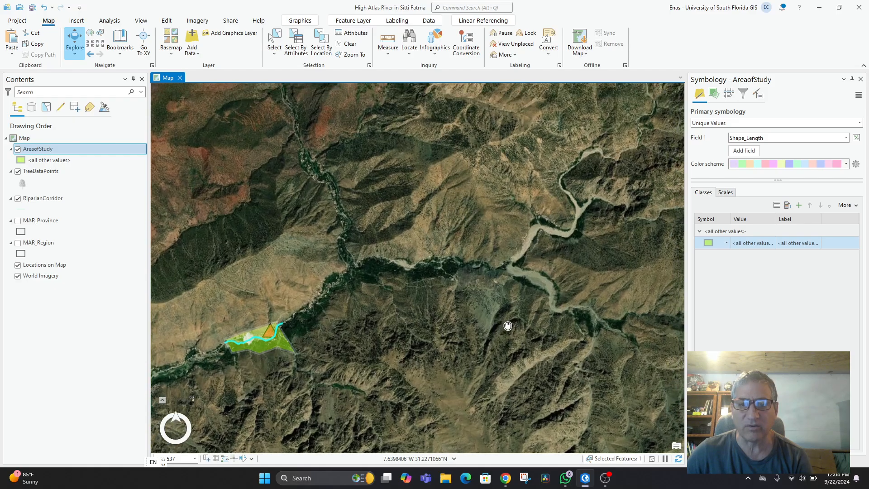
scroll(365, 276, "up", 4)
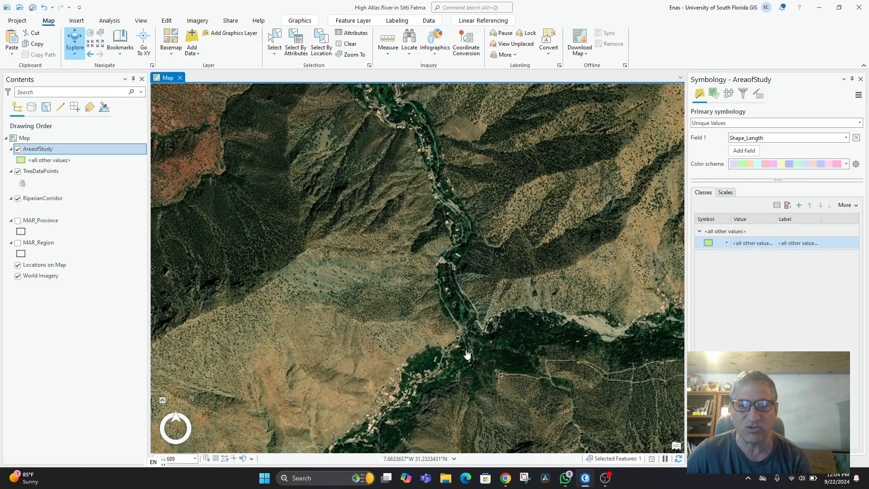
scroll(448, 228, "down", 3)
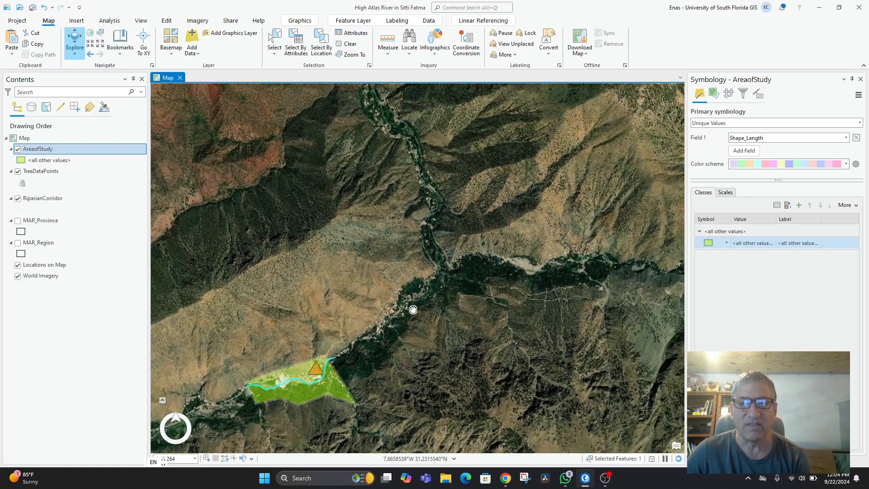
left_click_drag(413, 310, 412, 319)
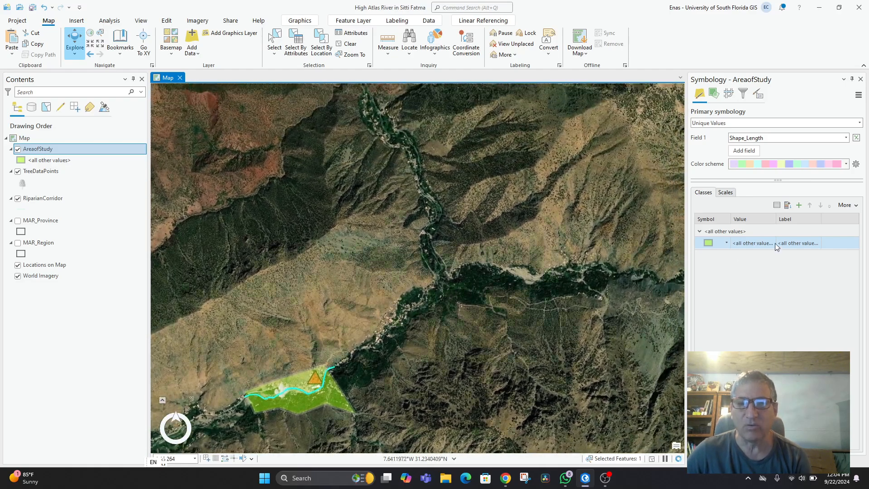
Close the AreaofStudy symbology settings and open the RiparianCorridor feature template with its attribute fields.
left_click(34, 151)
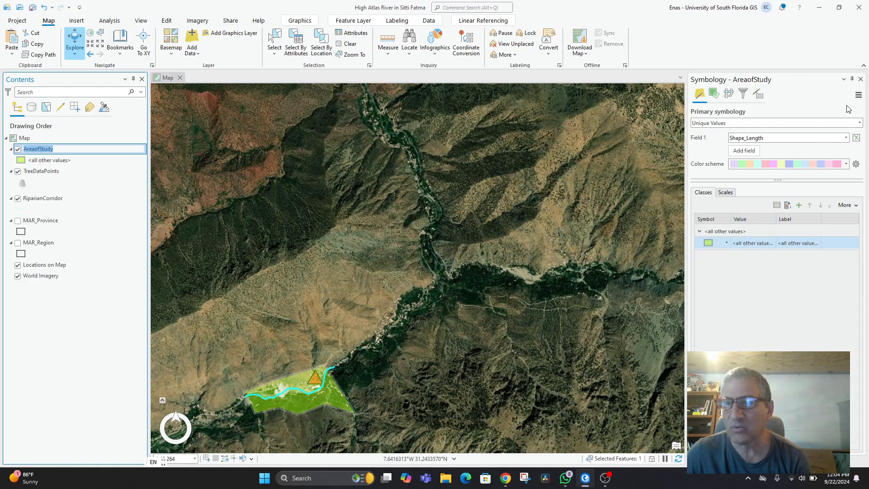
left_click(861, 79)
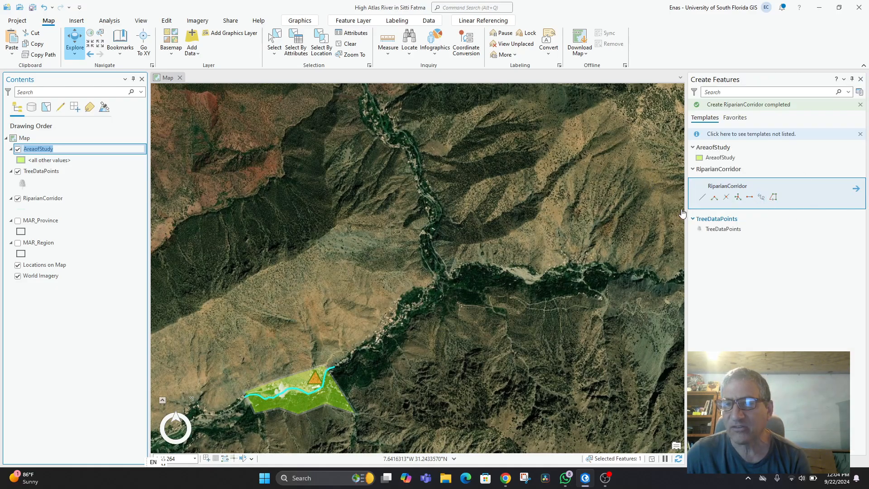
left_click(717, 148)
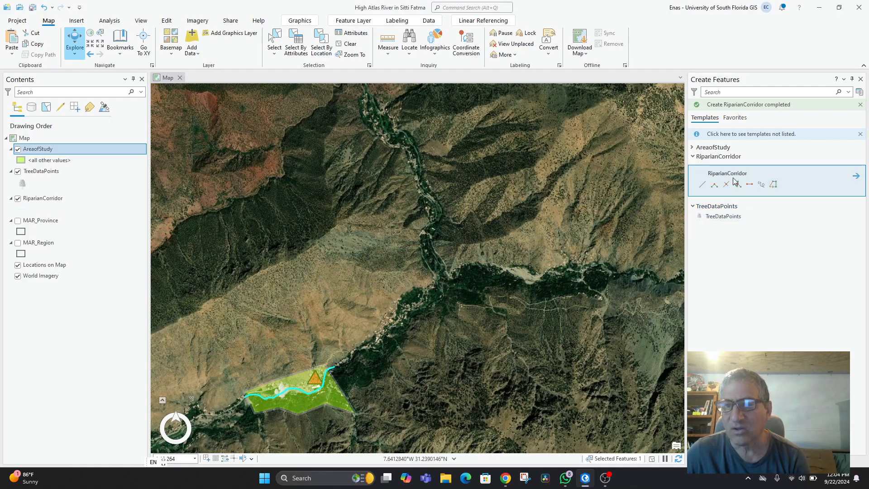
left_click(857, 176)
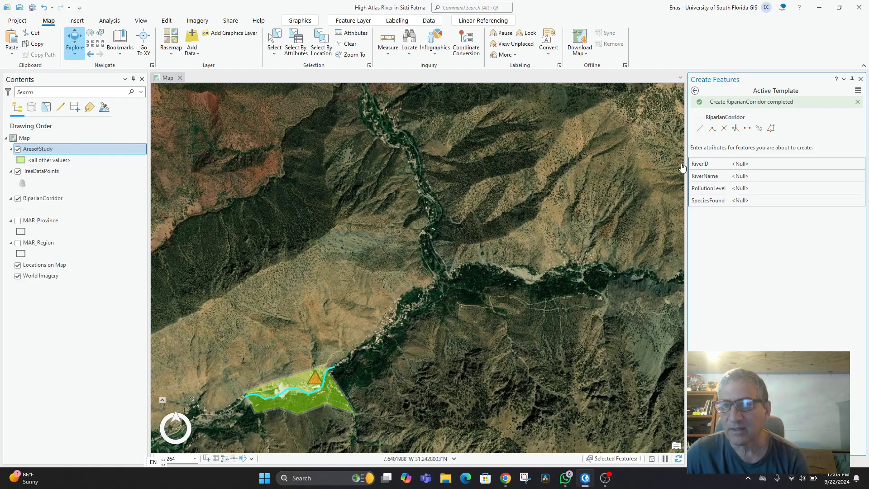
Digitize a RiparianCorridor line that outlines the northern river branch, running up its west side from the junction and back down its east side.
left_click(771, 130)
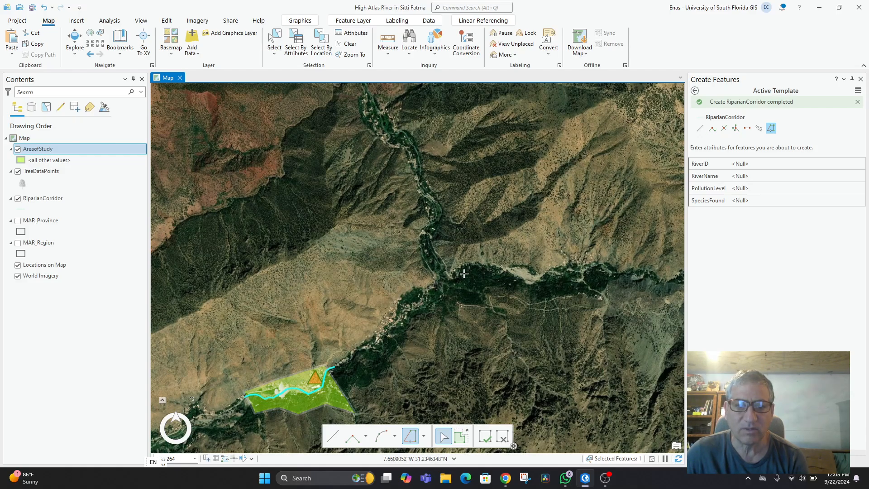
left_click(700, 129)
left_click(433, 282)
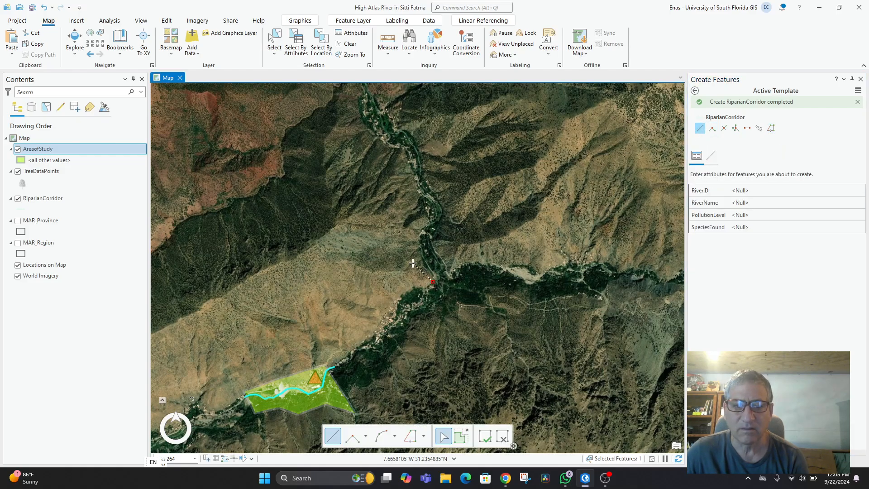
left_click(411, 229)
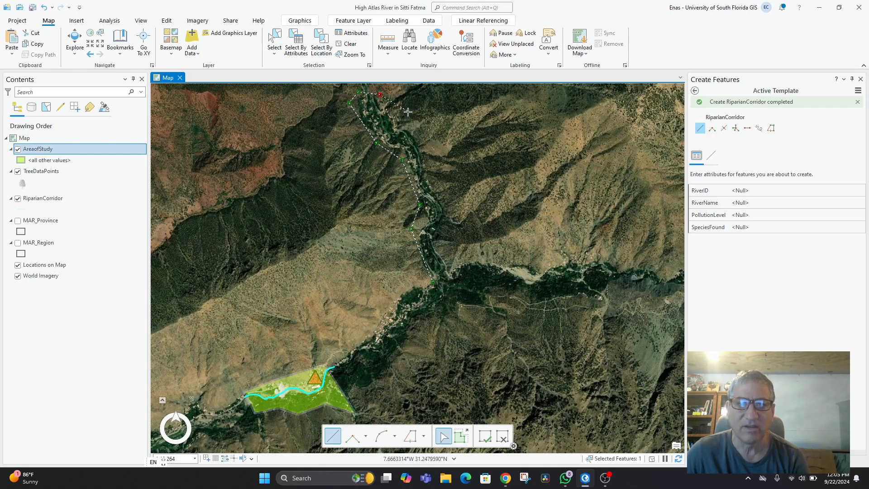
left_click(428, 164)
left_click(445, 200)
left_click(449, 235)
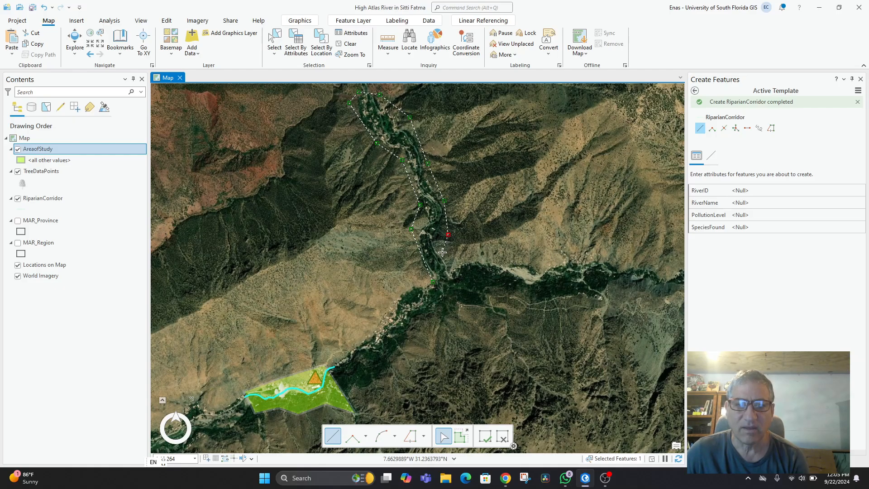
left_click(443, 252)
double_click(460, 281)
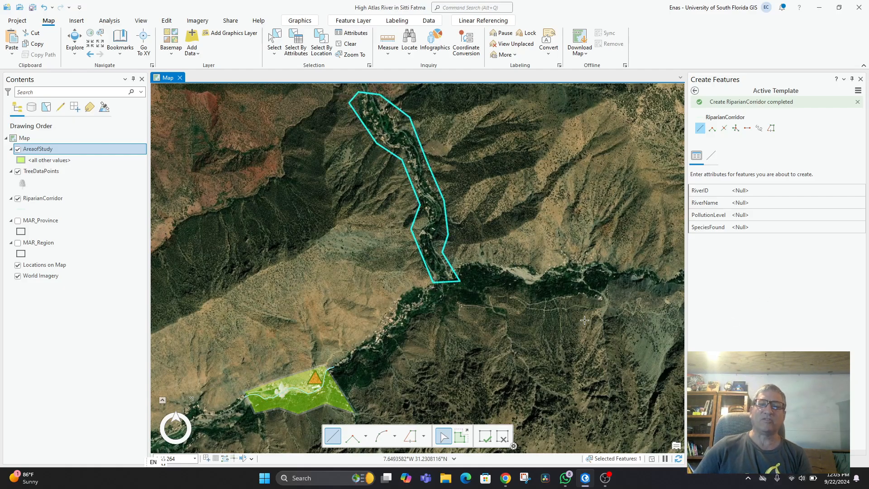
Open the AreaofStudy attribute table and add a new empty row below the Riparian Town record.
scroll(584, 321, "down", 2)
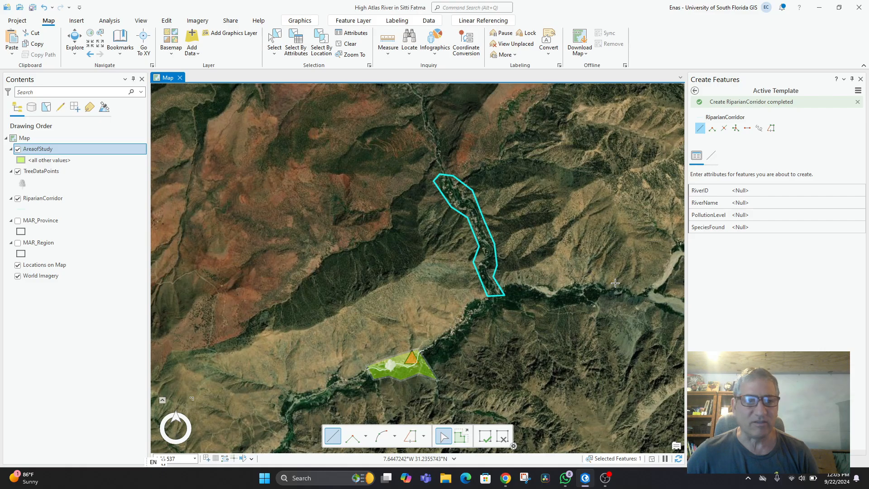
right_click(38, 154)
left_click(56, 122)
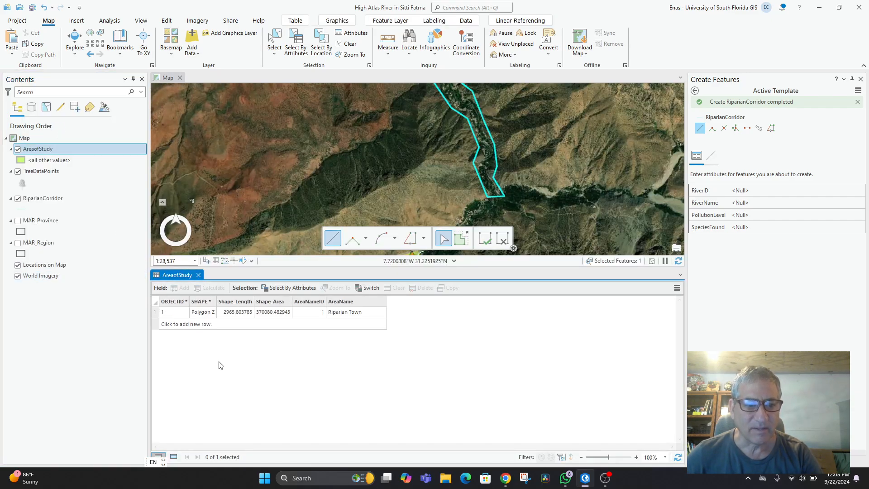
left_click(176, 329)
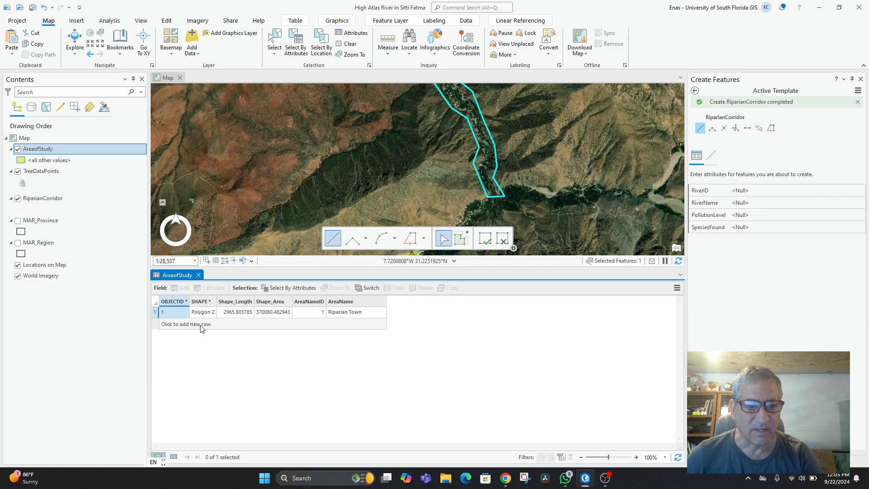
left_click(160, 326)
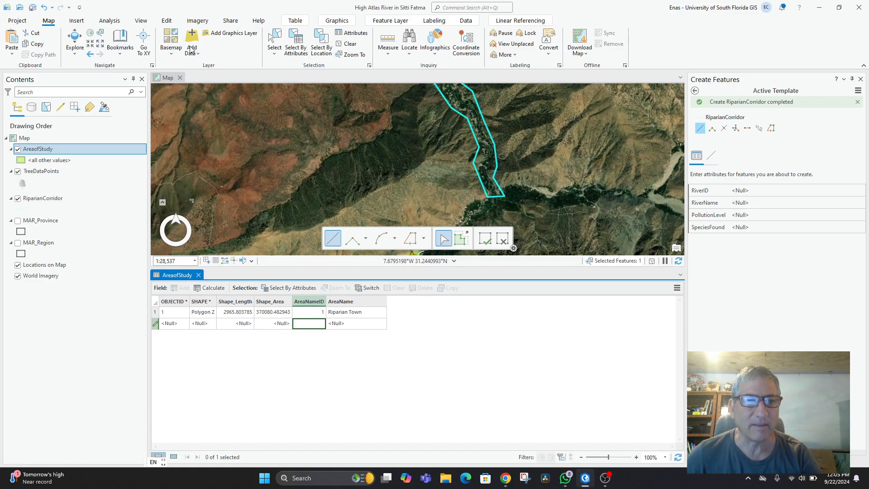
Sketch a short RiparianCorridor line across the outline's east edge, close feature creation and apply the pending sketch.
left_click(500, 169)
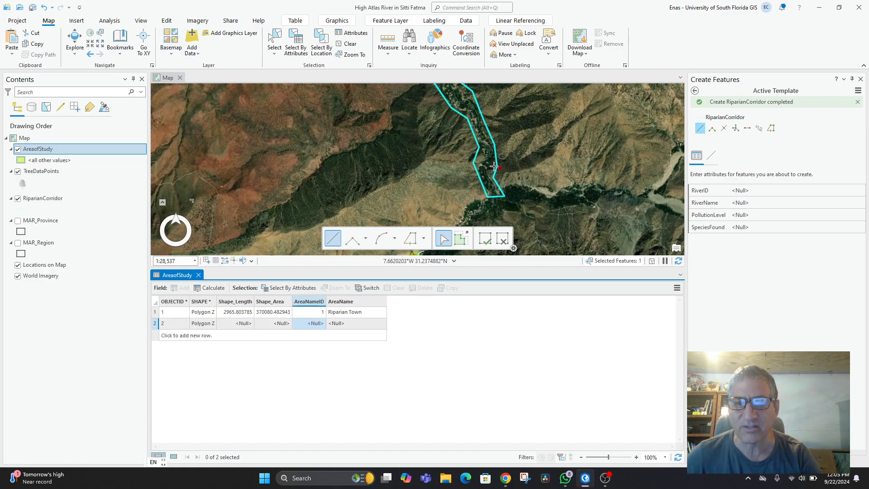
right_click(502, 164)
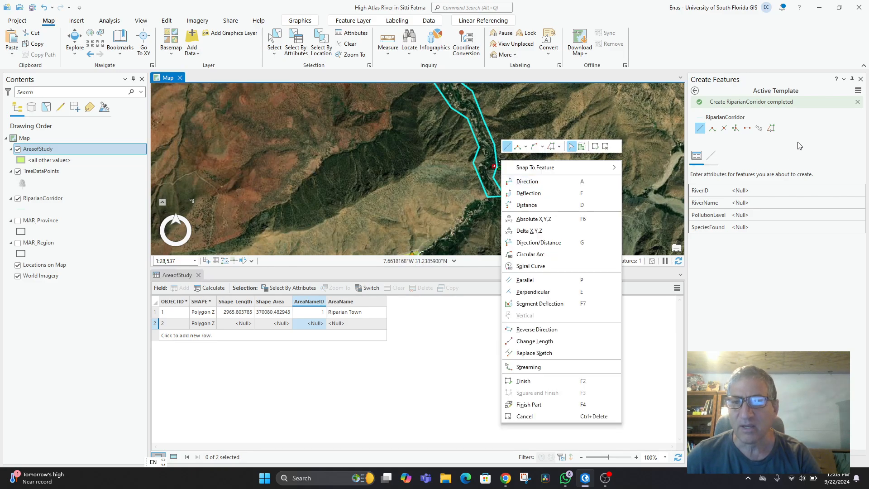
left_click(859, 104)
left_click(859, 104)
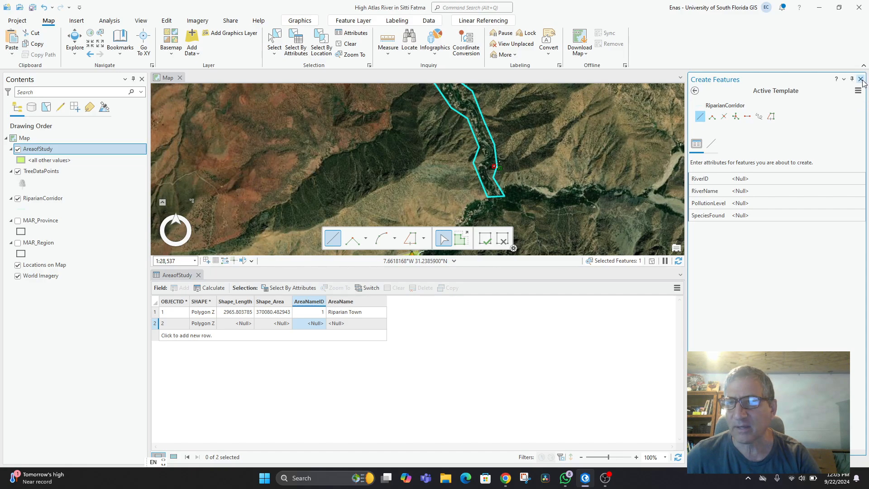
left_click(861, 80)
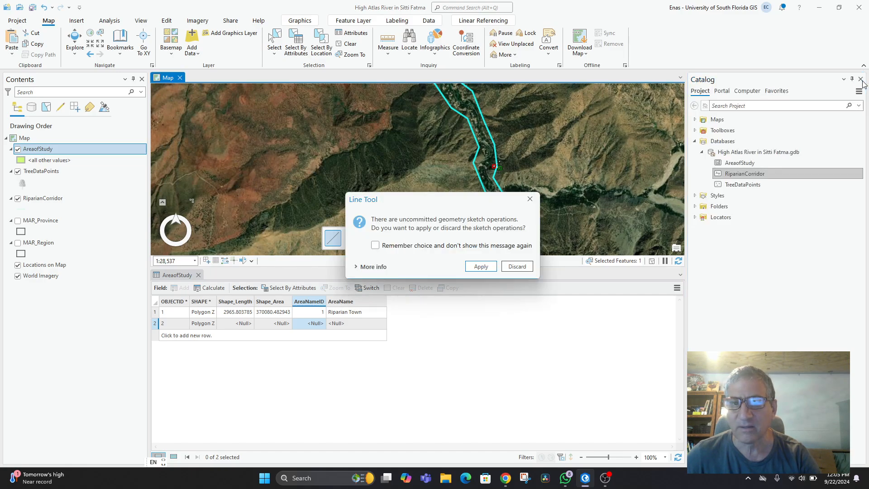
left_click(484, 266)
Examine the study area polygon and the northern corridor outline on the map, identifying the features at each location.
scroll(483, 194, "down", 5)
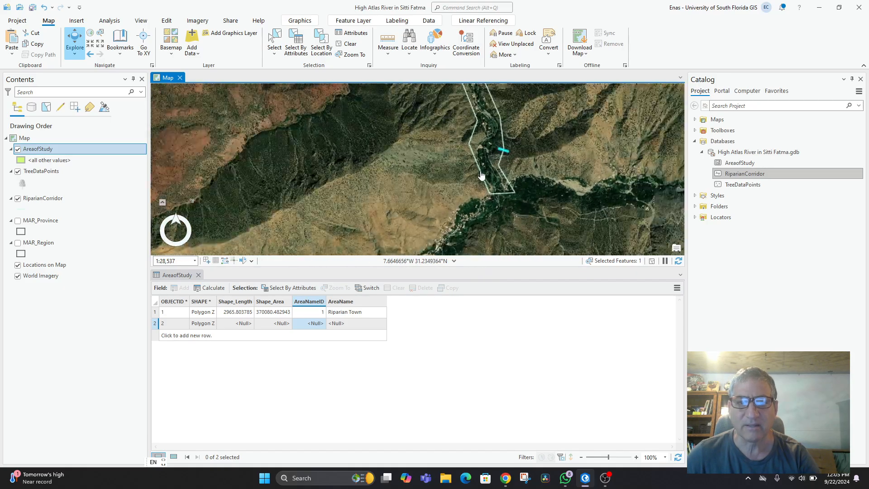
scroll(473, 190, "up", 2)
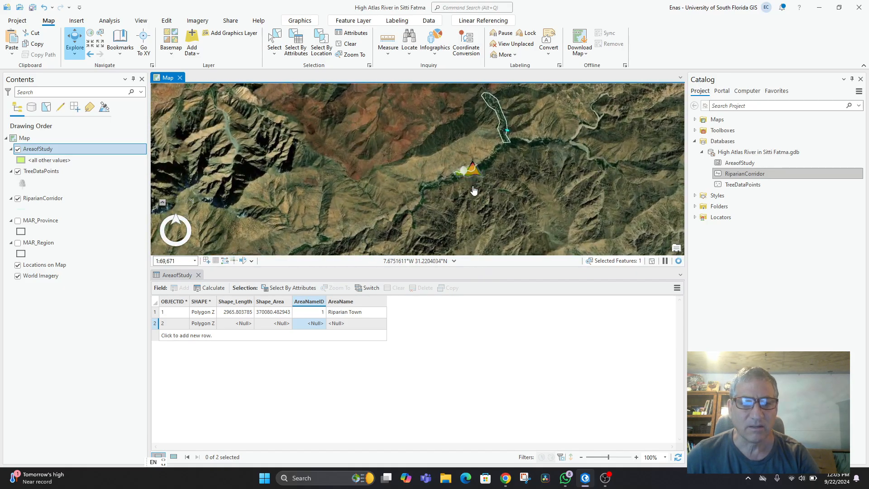
scroll(427, 206, "up", 4)
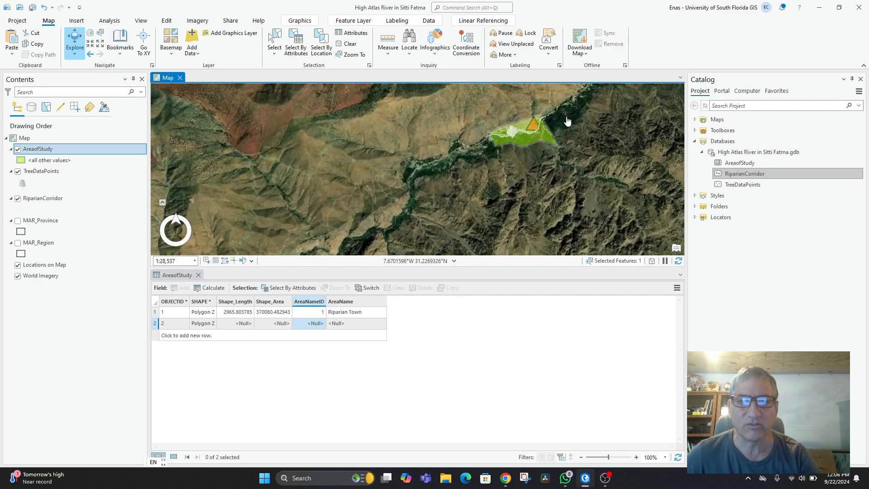
left_click(534, 142)
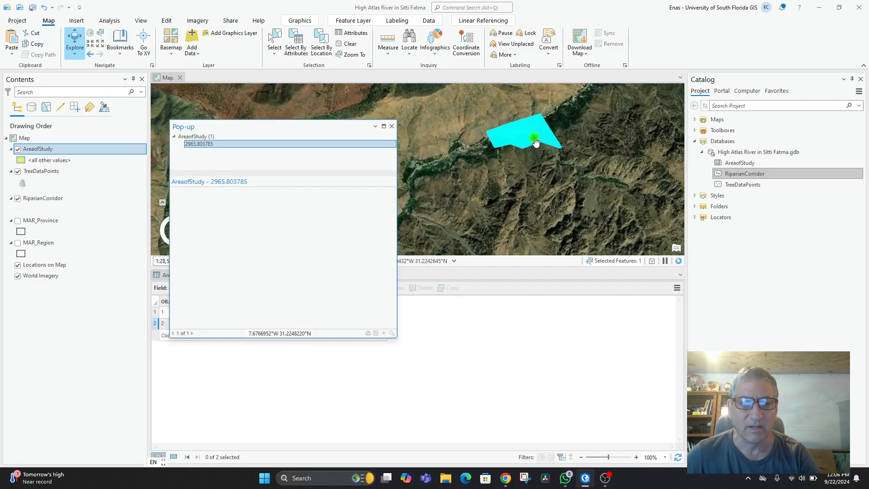
left_click(396, 125)
left_click_drag(602, 207, 507, 257)
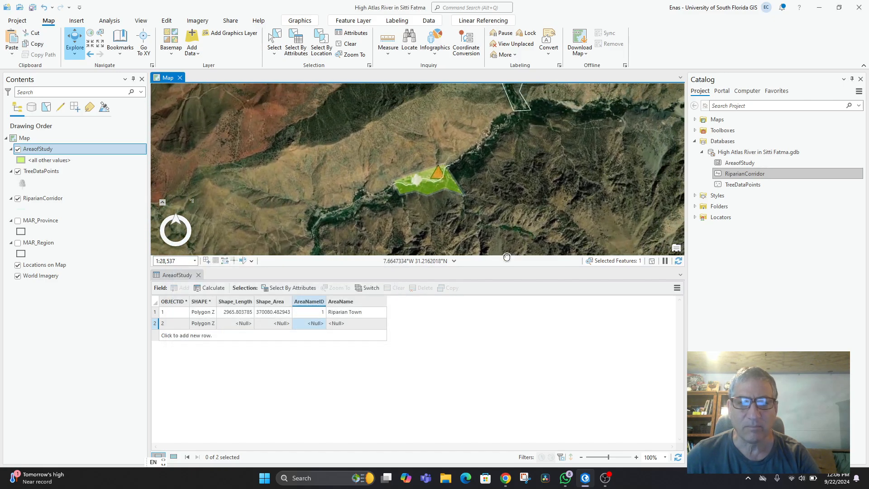
left_click(507, 142)
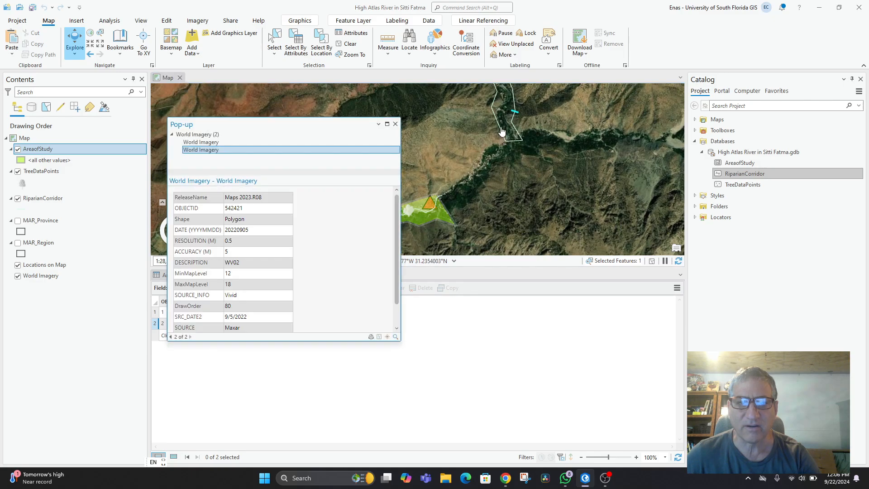
left_click(502, 111)
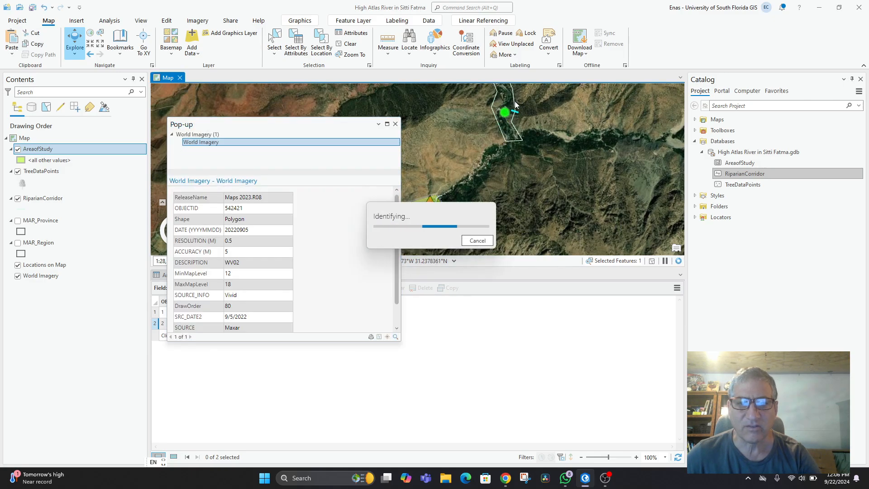
left_click_drag(515, 101, 518, 188)
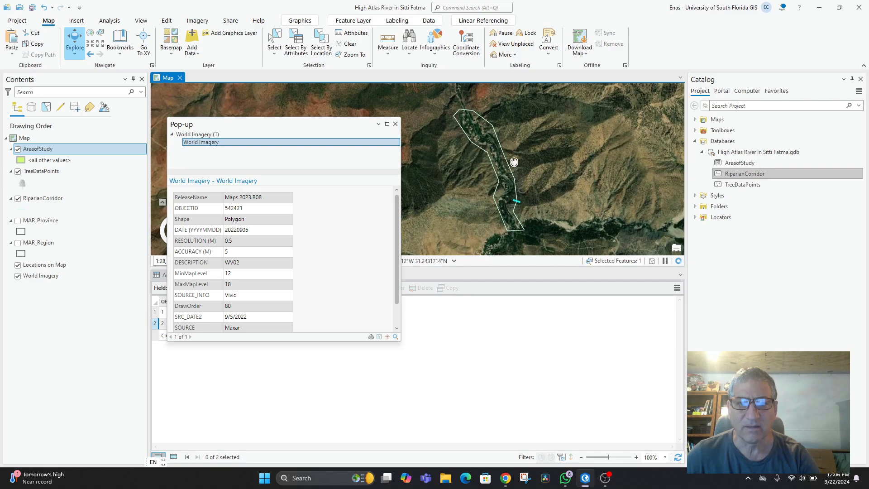
Close the imagery pop-up and delete the AreaofStudy table record that has no shape values or area name.
left_click(395, 124)
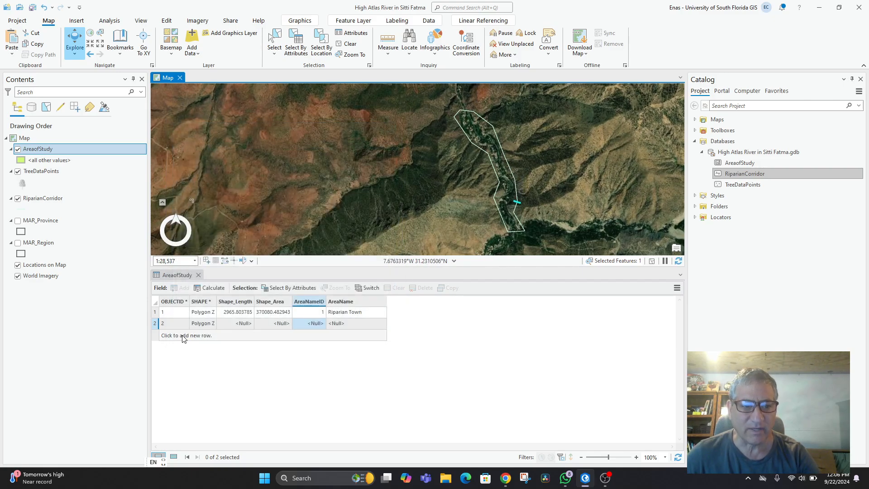
left_click(155, 323)
right_click(158, 325)
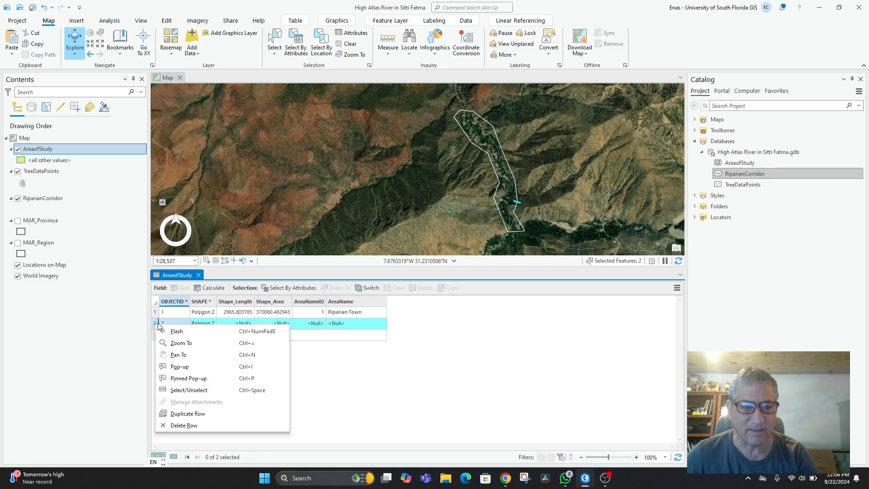
left_click(196, 426)
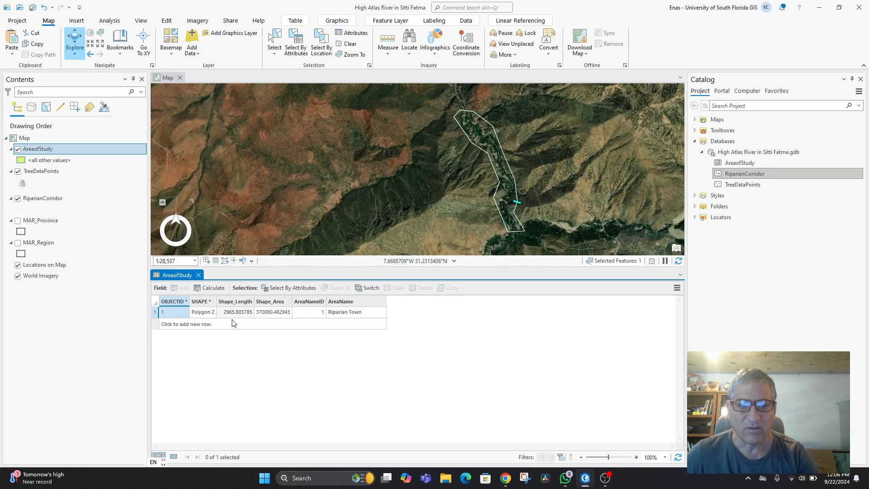
Highlight the Riparian Town record on the map and inspect the attributes of the RiparianCorridor outline and the short line beside it.
scroll(509, 209, "down", 4)
left_click_drag(509, 209, 532, 125)
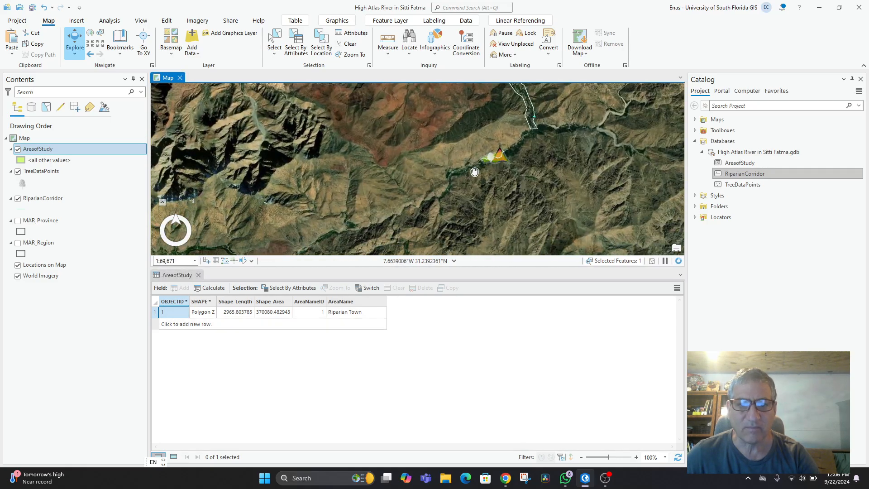
left_click(154, 312)
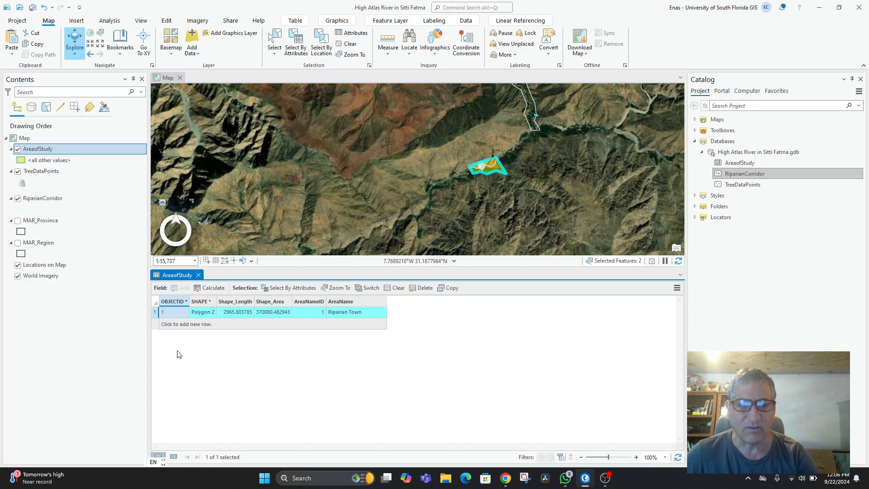
left_click_drag(535, 179, 532, 238)
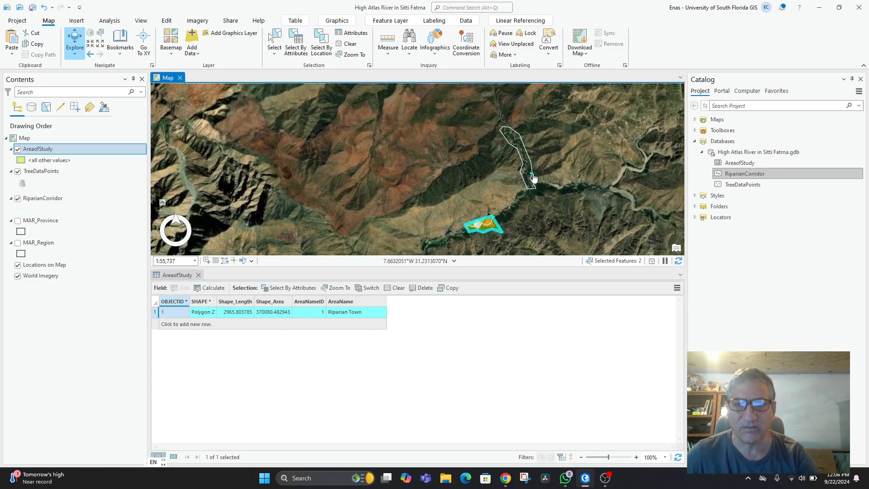
left_click(533, 176)
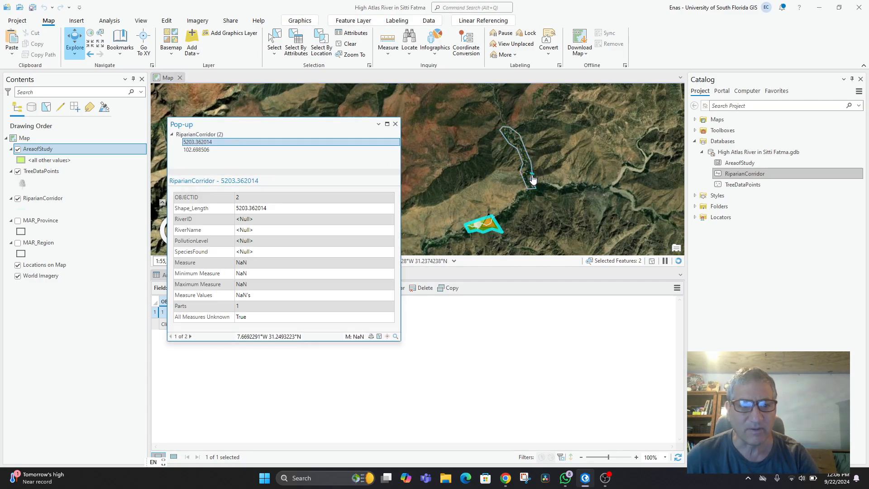
left_click(533, 177)
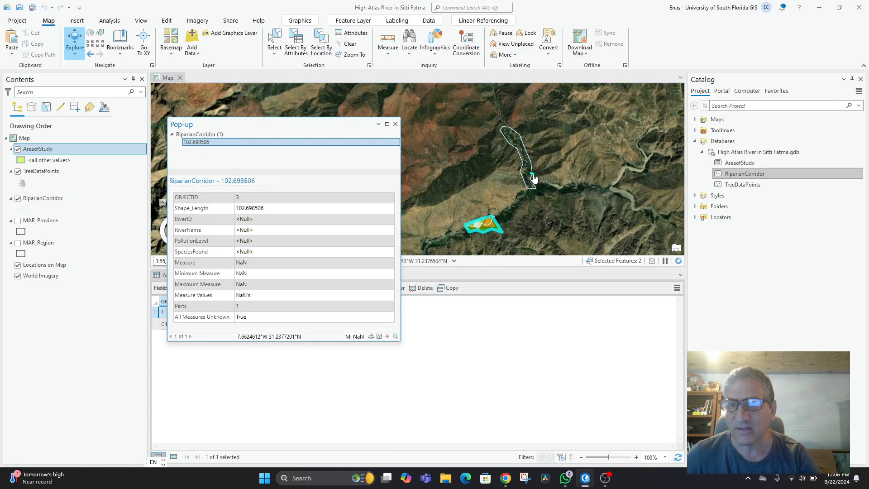
mouse_move(501, 126)
left_mouse_down()
mouse_move(522, 159)
mouse_move(494, 120)
left_mouse_up()
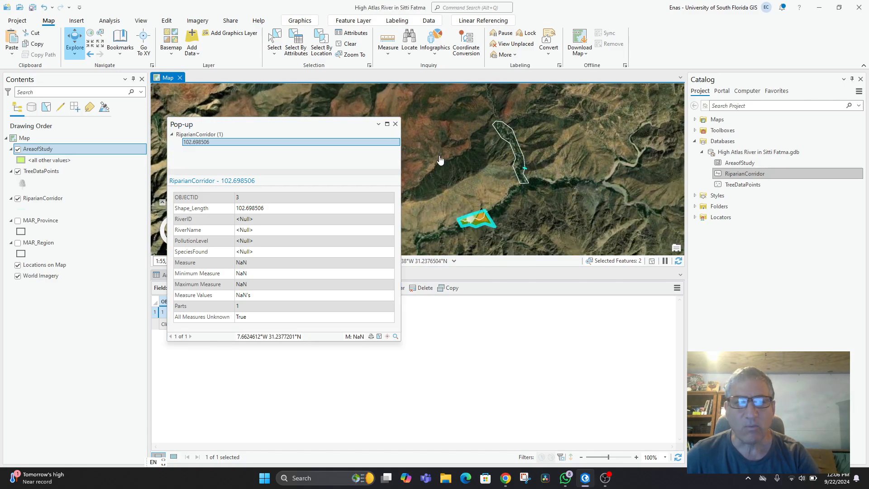
left_click(395, 124)
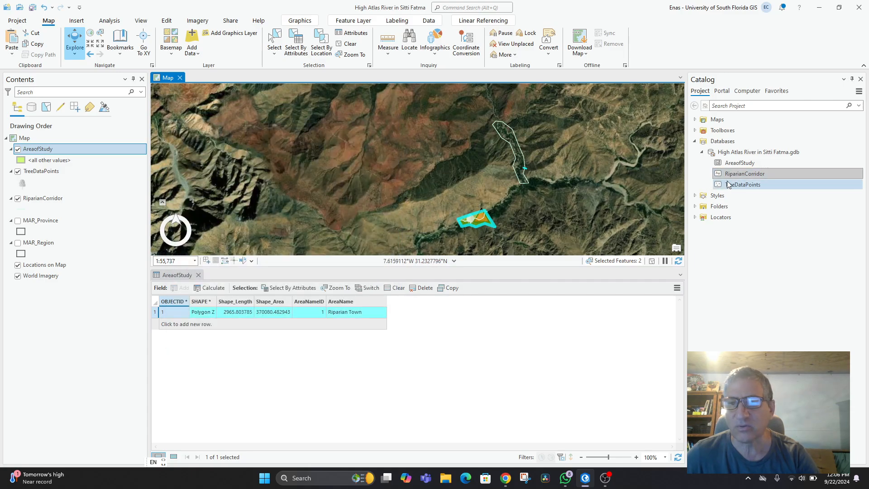
Add the RiparianCorridor feature class from the project geodatabase to the current map.
right_click(731, 176)
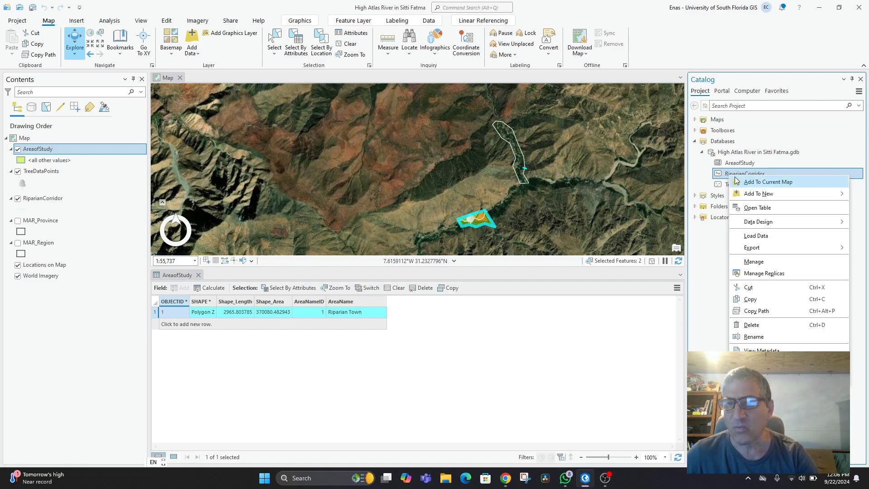
left_click(769, 182)
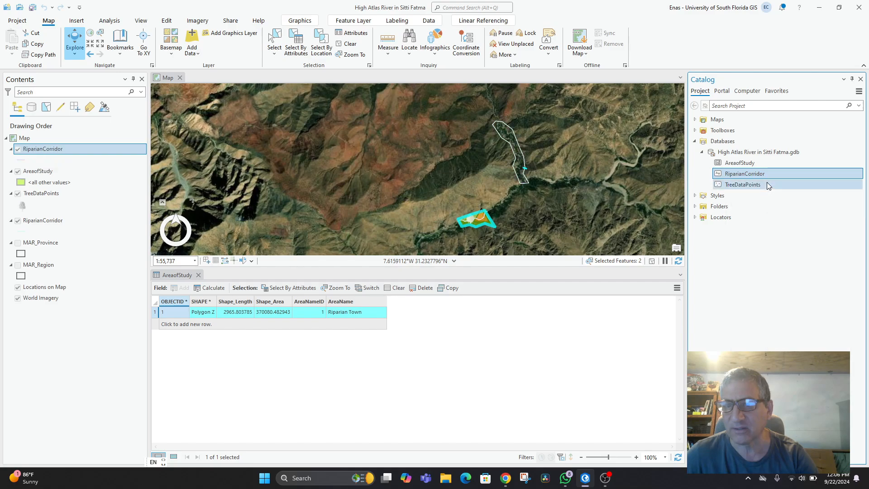
left_click(734, 167)
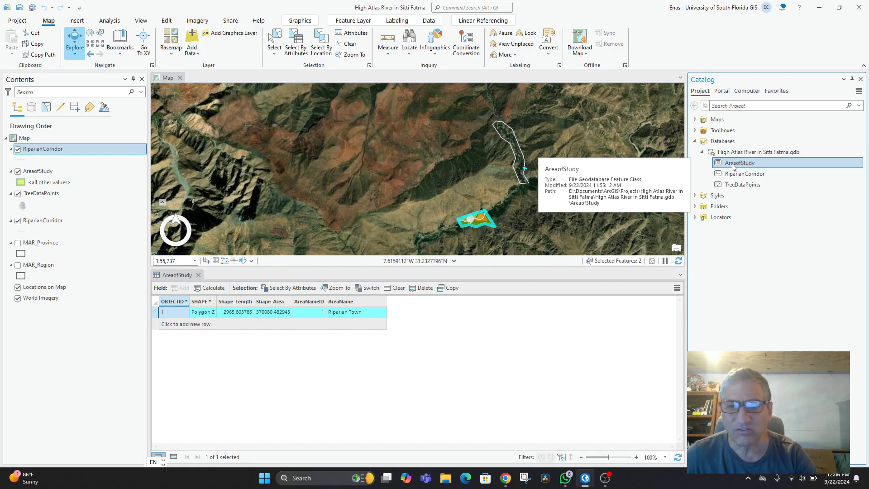
left_click(735, 168)
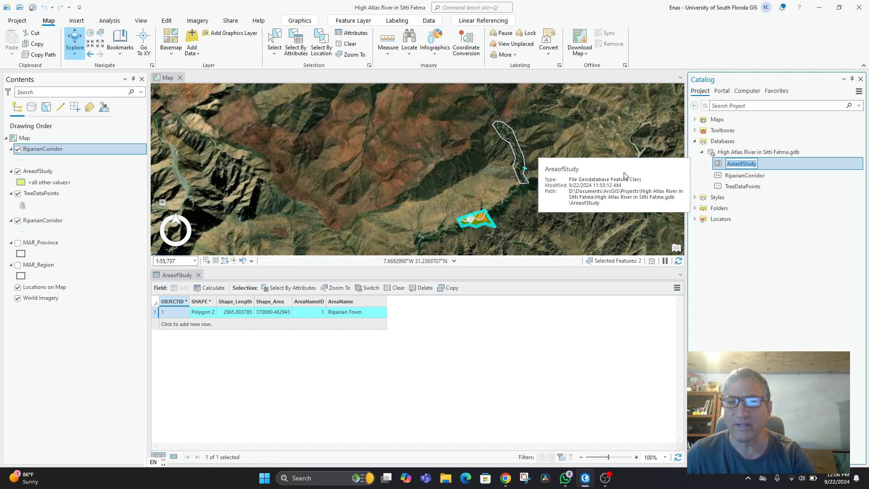
left_click(722, 167)
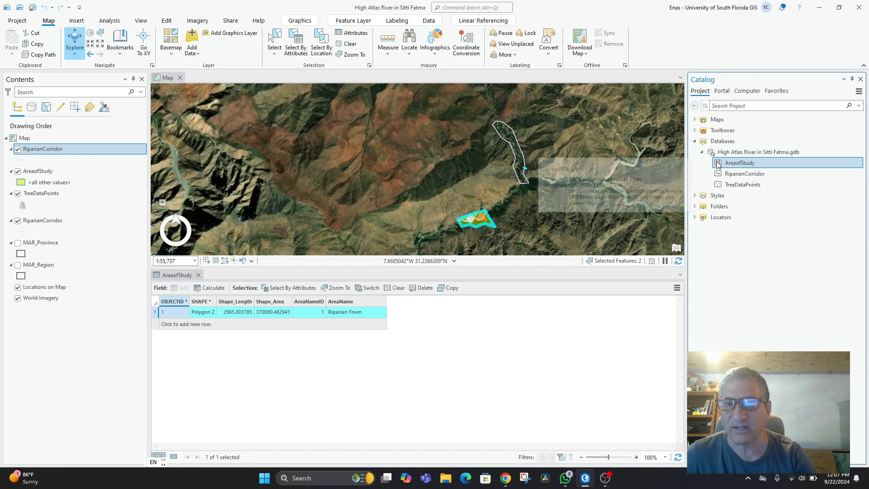
right_click(718, 166)
left_click(700, 171)
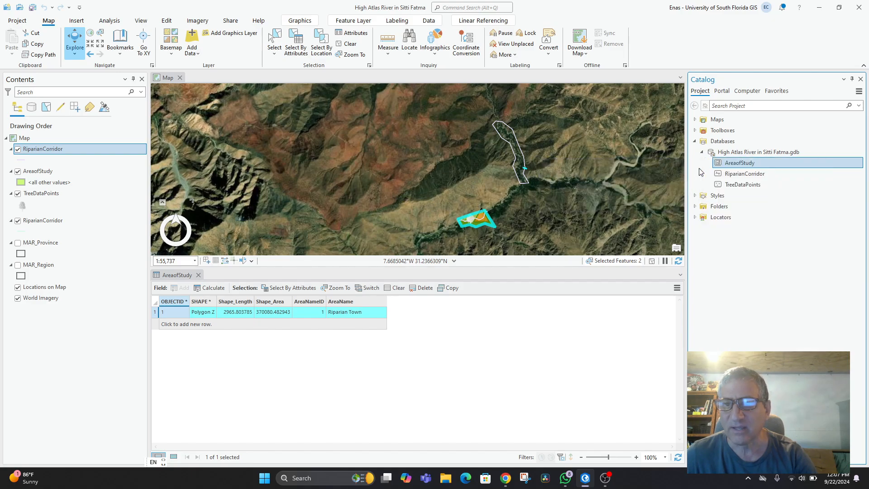
left_click(735, 167)
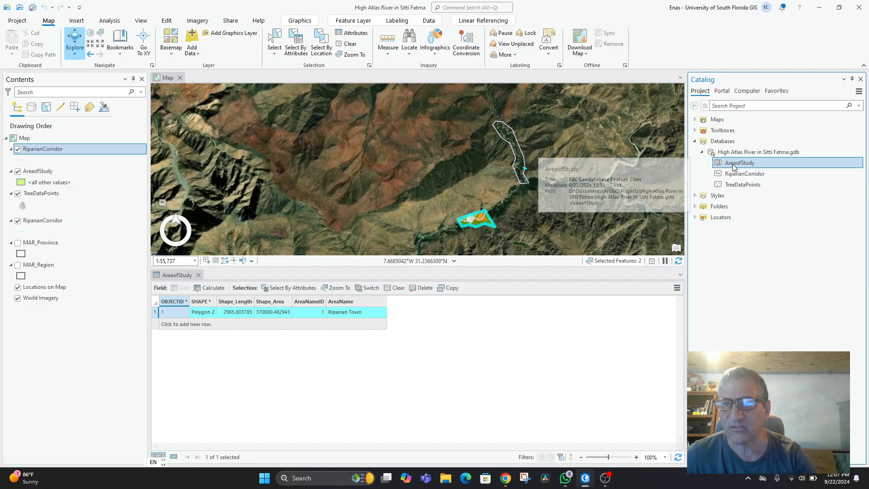
right_click(737, 167)
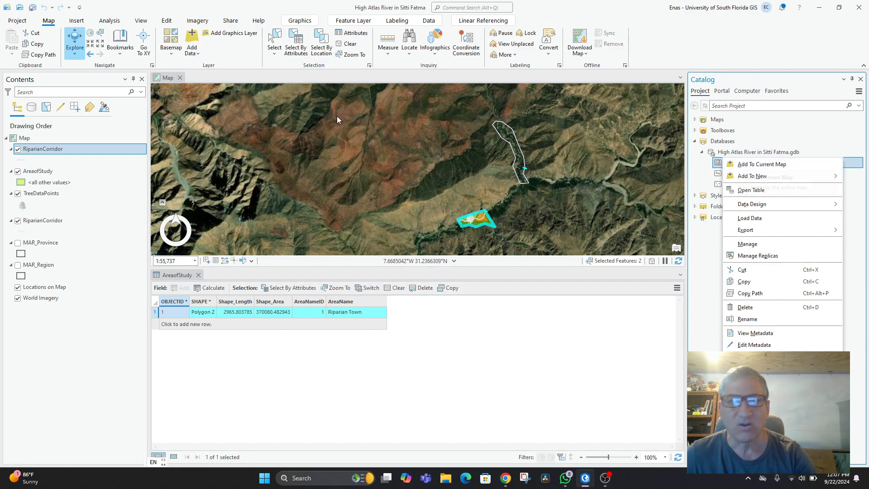
Create a new AreaofStudy polygon by tracing the elongated white RiparianCorridor outline northeast of the Riparian Town area.
left_click(167, 21)
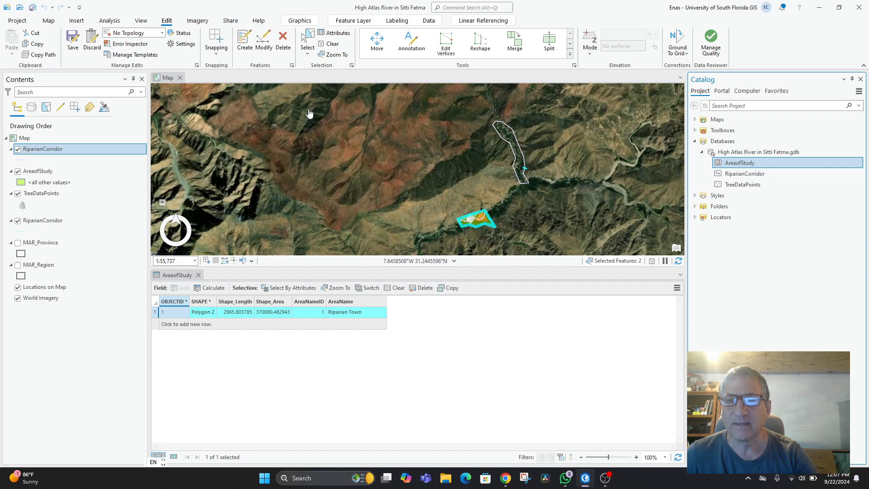
left_click(244, 42)
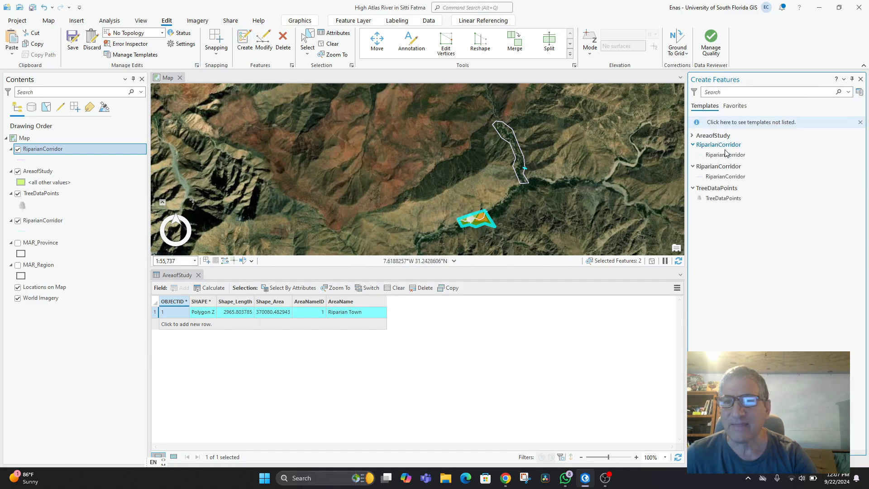
left_click(725, 177)
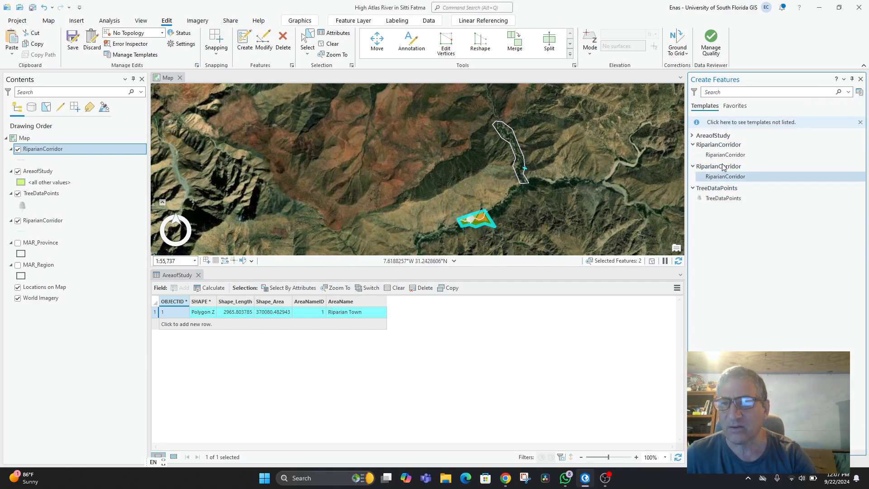
left_click(693, 135)
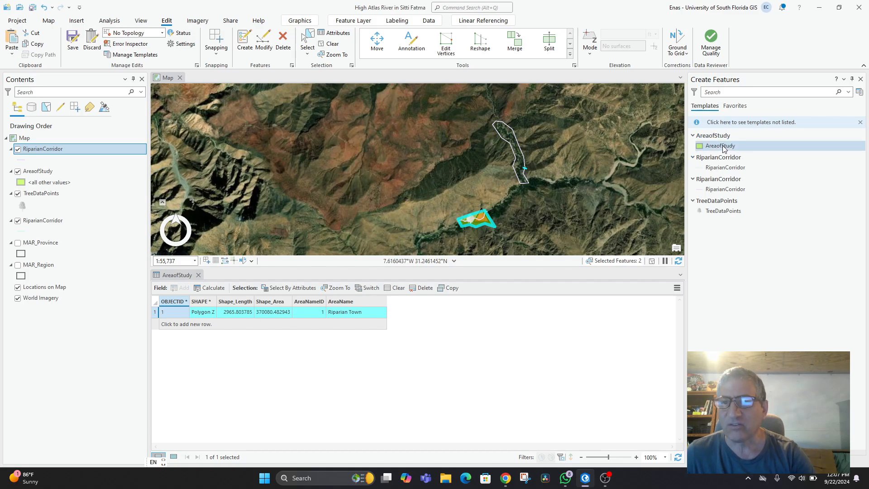
left_click(721, 145)
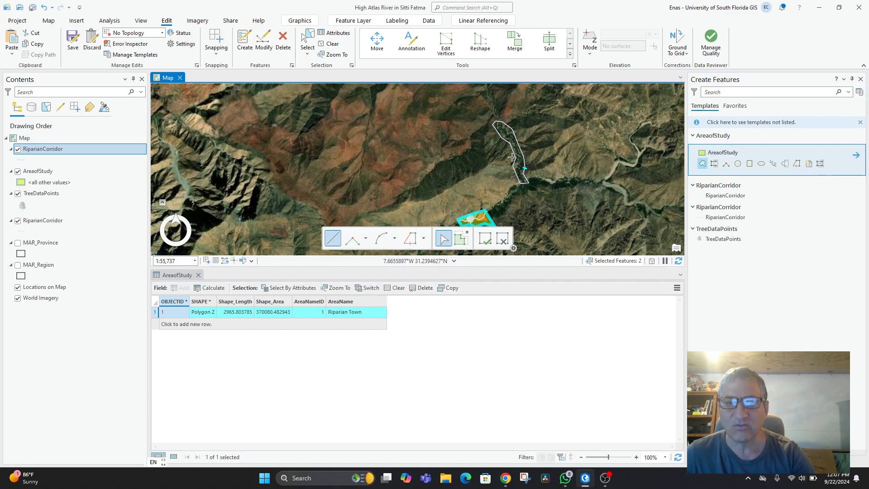
scroll(489, 124, "up", 4)
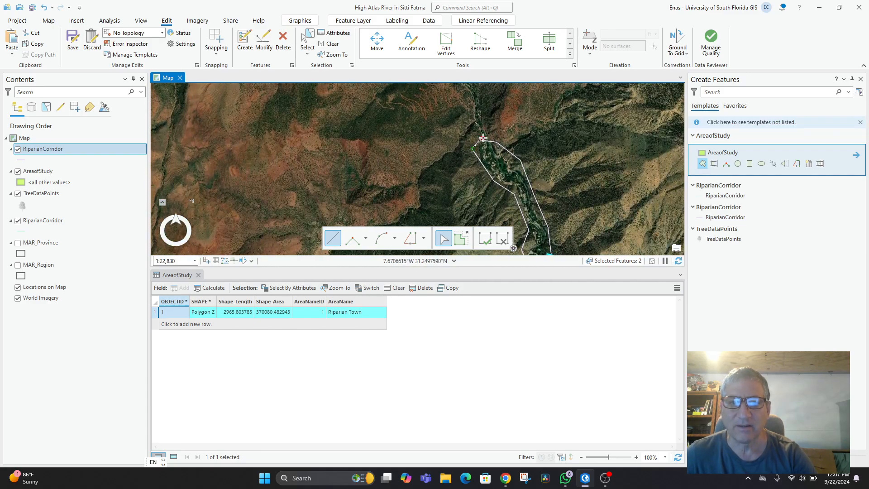
left_click(483, 138)
left_click(517, 157)
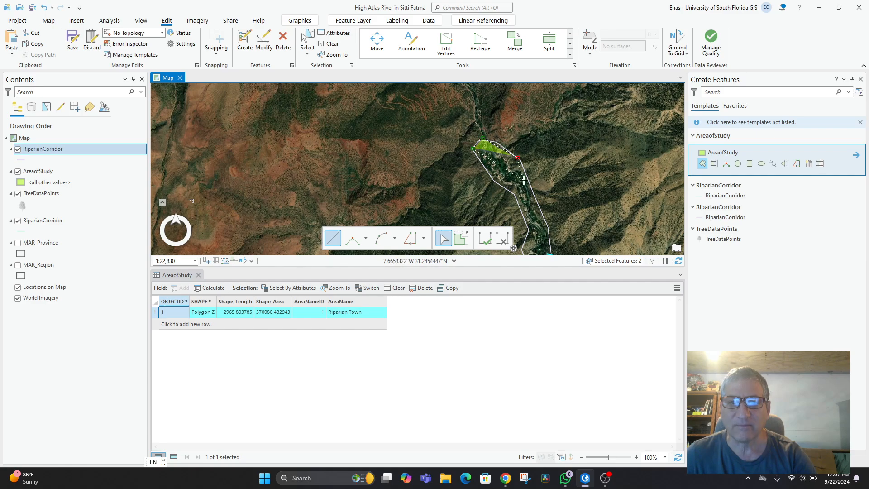
left_click(540, 212)
scroll(553, 230, "down", 4)
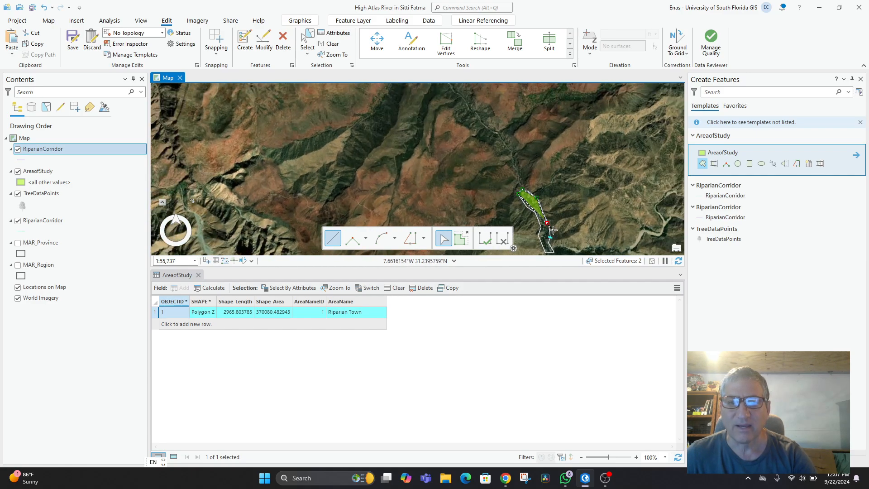
left_click_drag(553, 230, 550, 131)
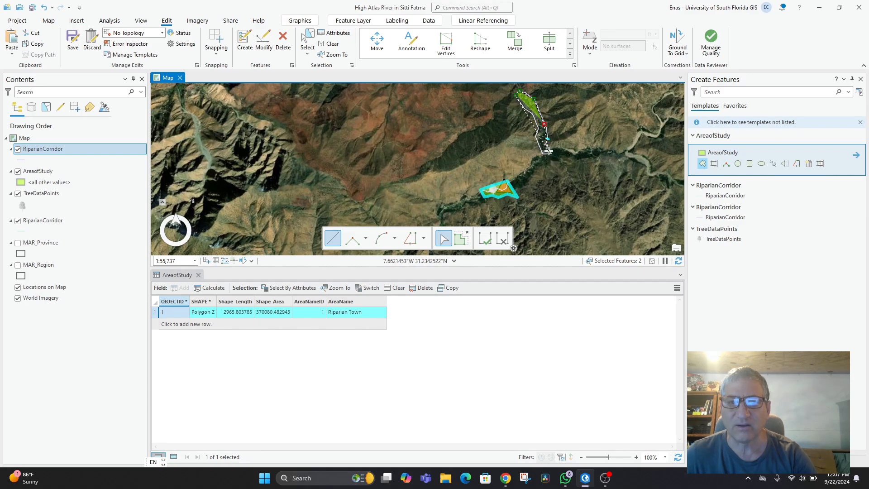
left_click(545, 158)
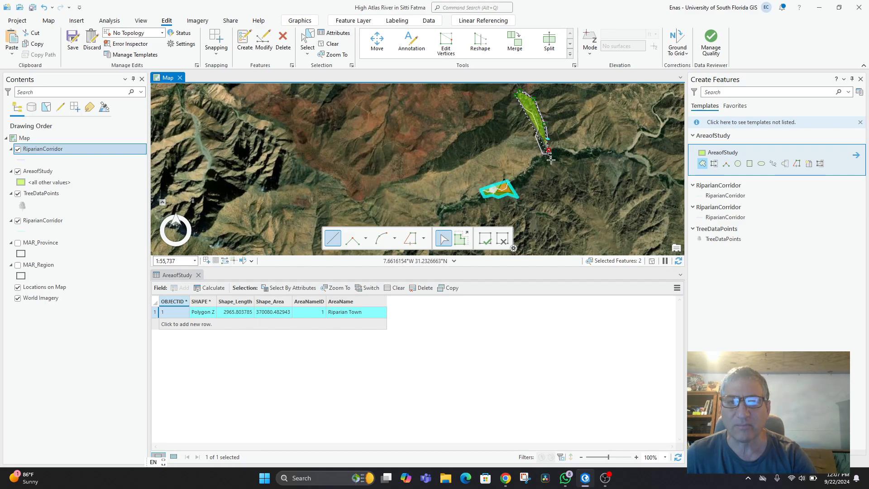
left_click(537, 136)
left_click(537, 124)
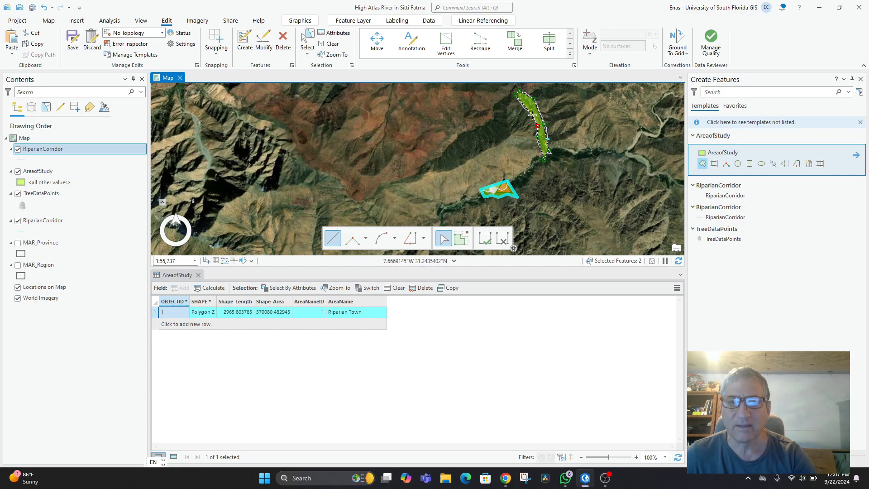
double_click(522, 94)
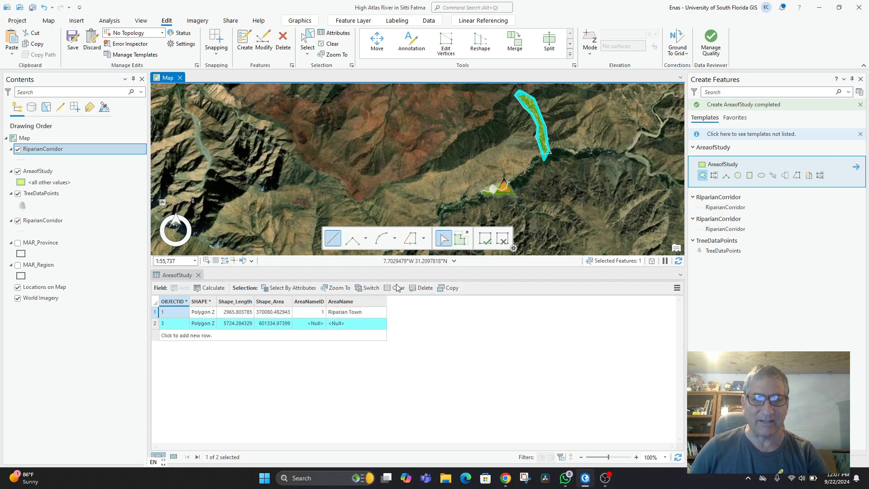
Set the new polygon's AreaName to MountainStream and its AreaNameID to 2 in the AreaofStudy table.
double_click(338, 325)
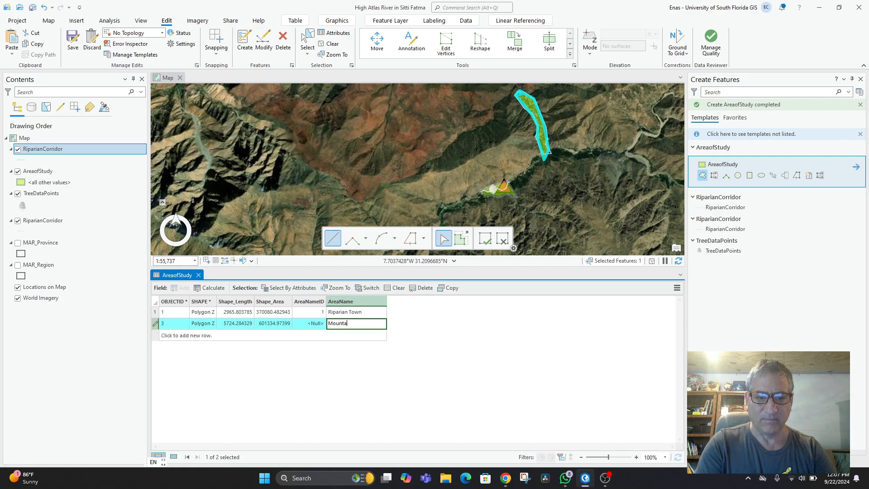
type("m")
key("Return")
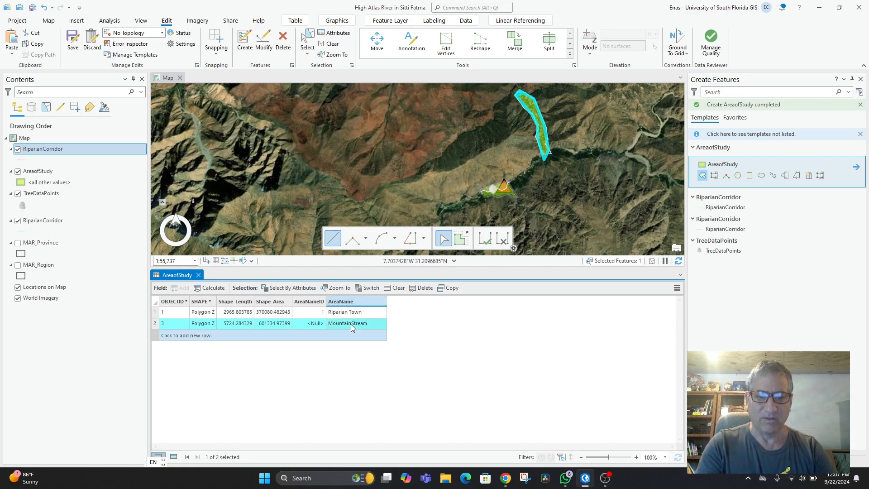
left_click(314, 326)
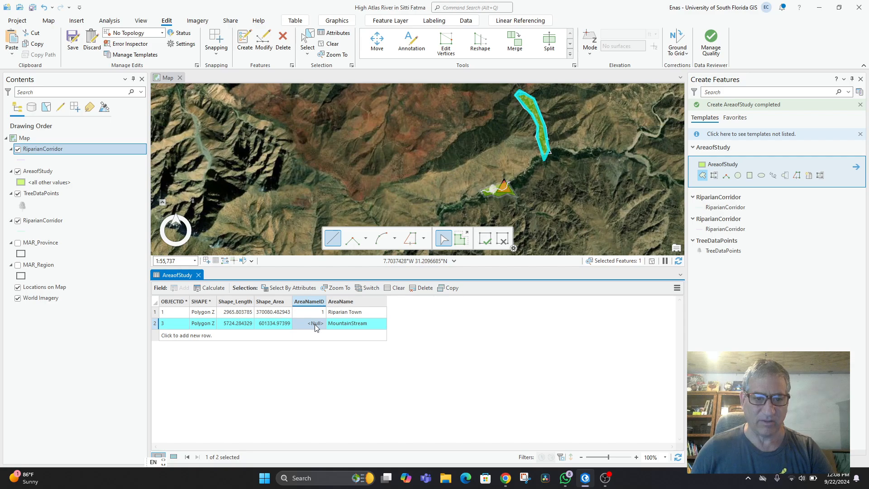
left_click(316, 327)
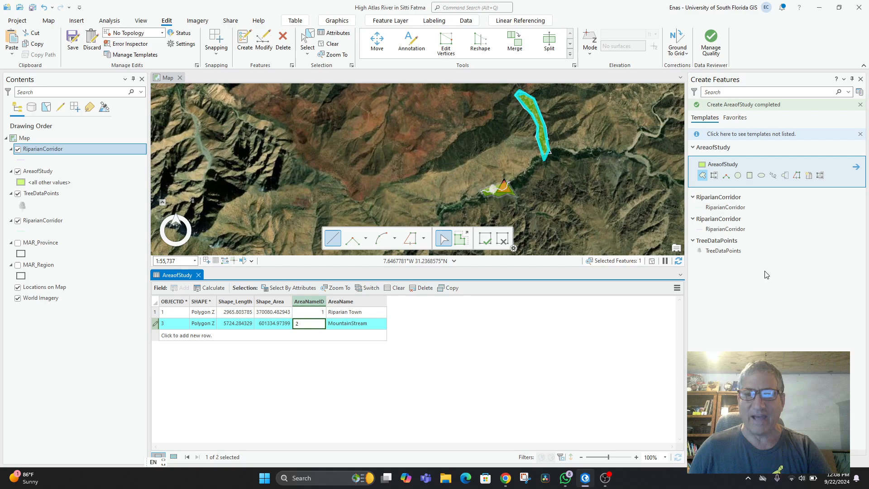
left_click(861, 105)
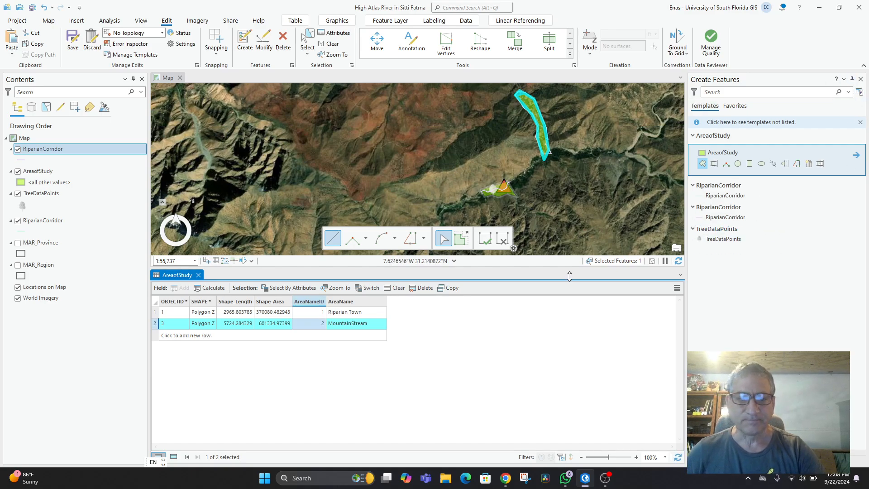
Highlight the Riparian Town and MountainStream records in turn to compare their polygons on the map, and close the AreaofStudy table.
left_click_drag(599, 171, 582, 142)
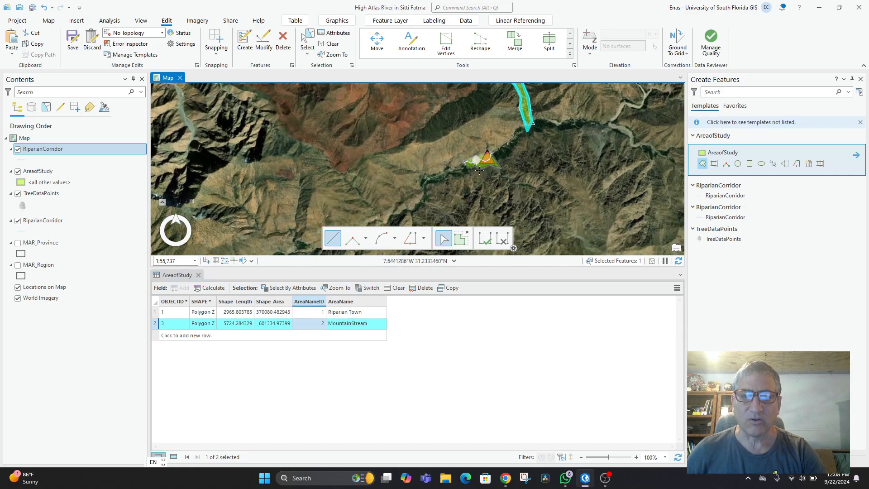
left_click(155, 312)
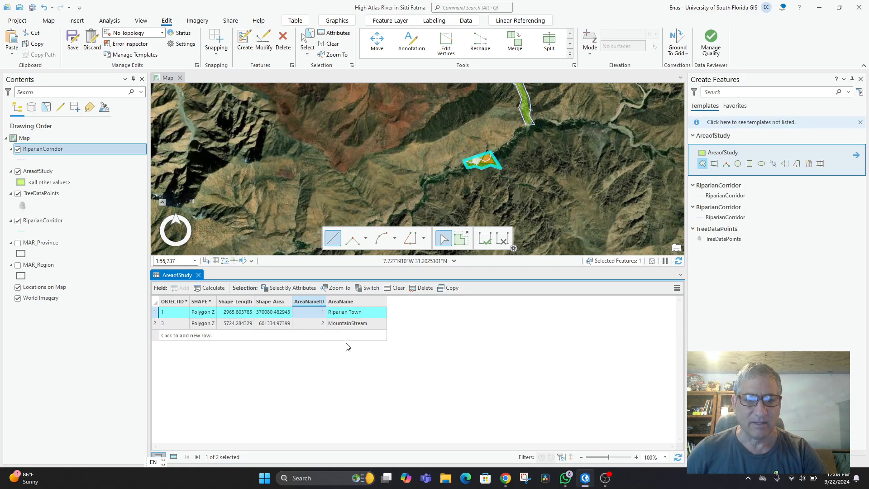
left_click_drag(550, 203, 559, 242)
scroll(558, 242, "up", 1)
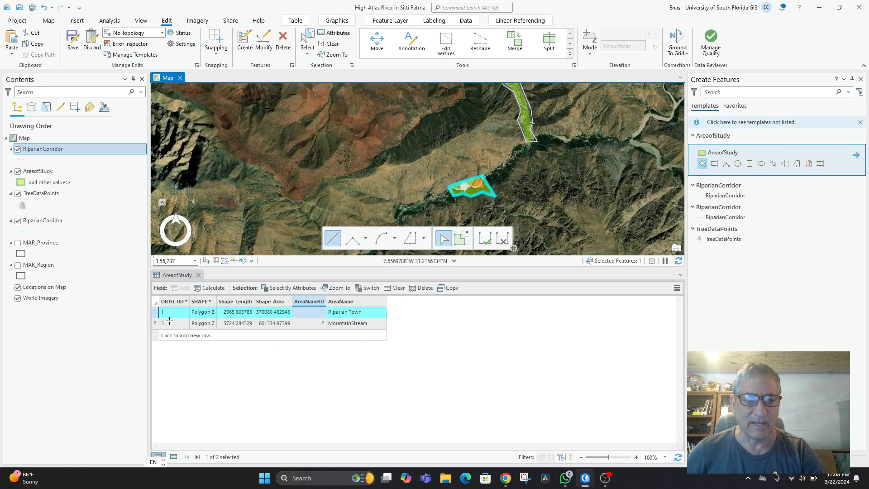
left_click(156, 323)
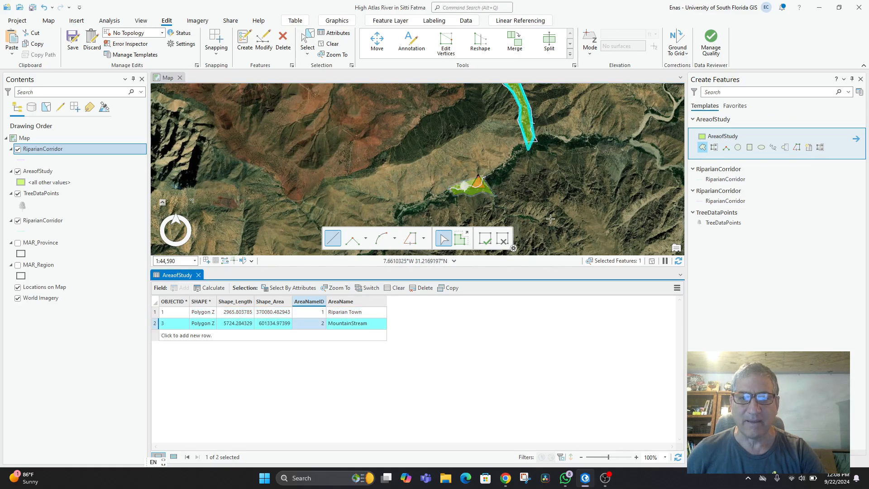
left_click_drag(596, 186, 605, 209)
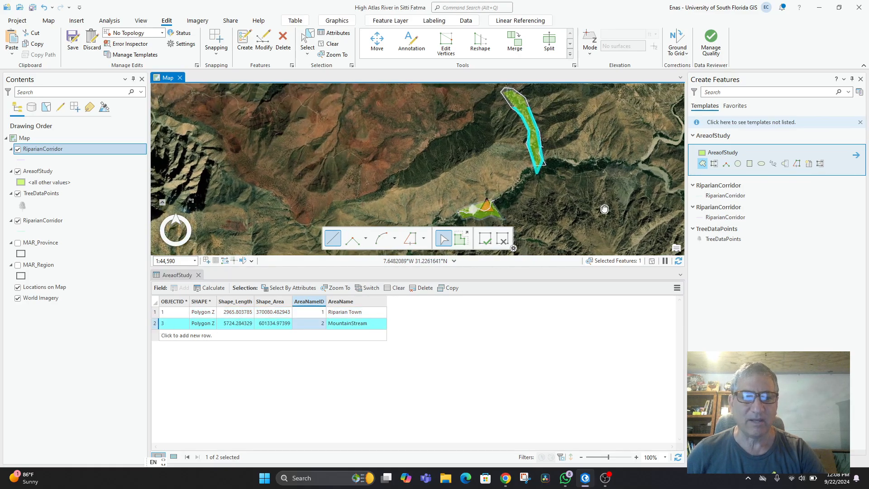
left_click(197, 275)
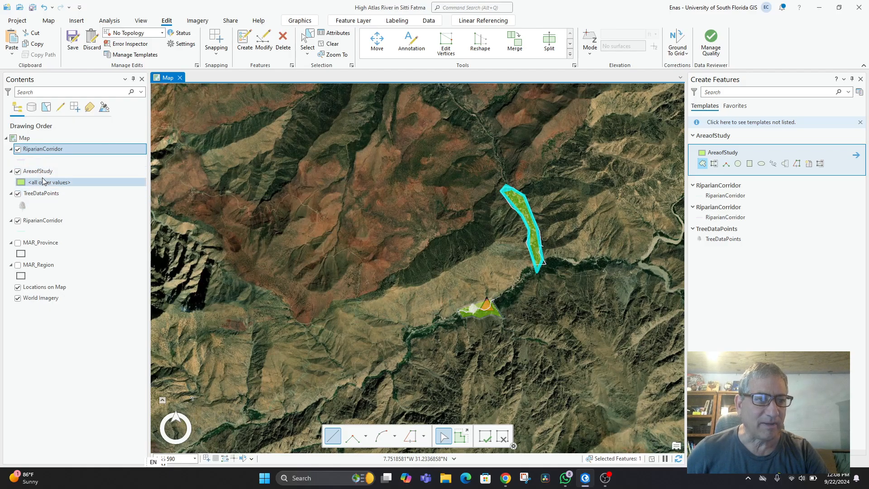
Delete the corridor outline and short stray line records from the RiparianCorridor attribute table, keeping only the Sitti Fatma River record.
right_click(47, 150)
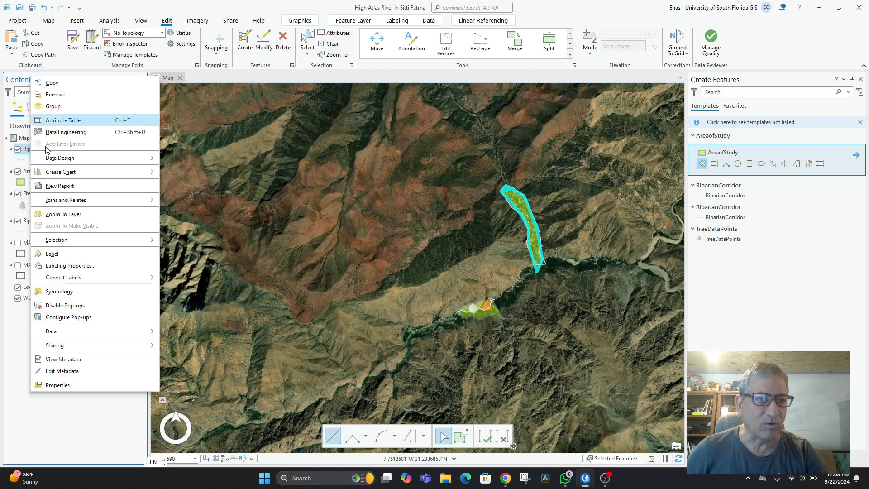
left_click(72, 121)
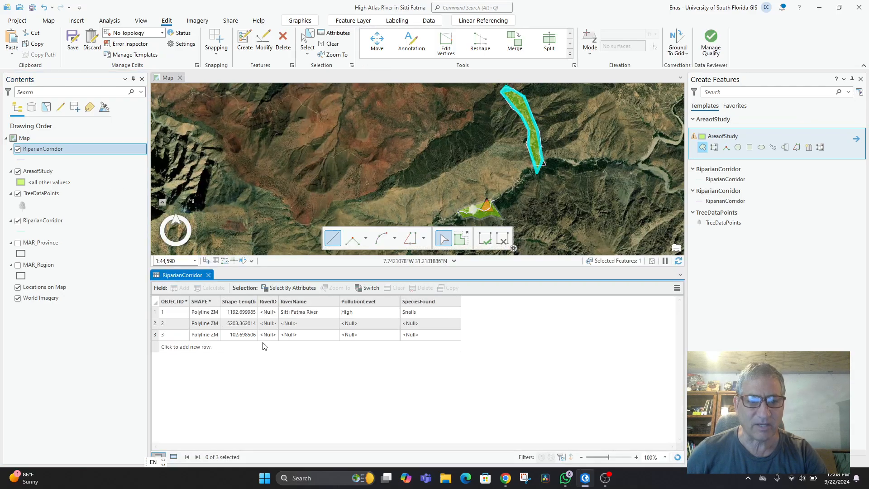
left_click(155, 314)
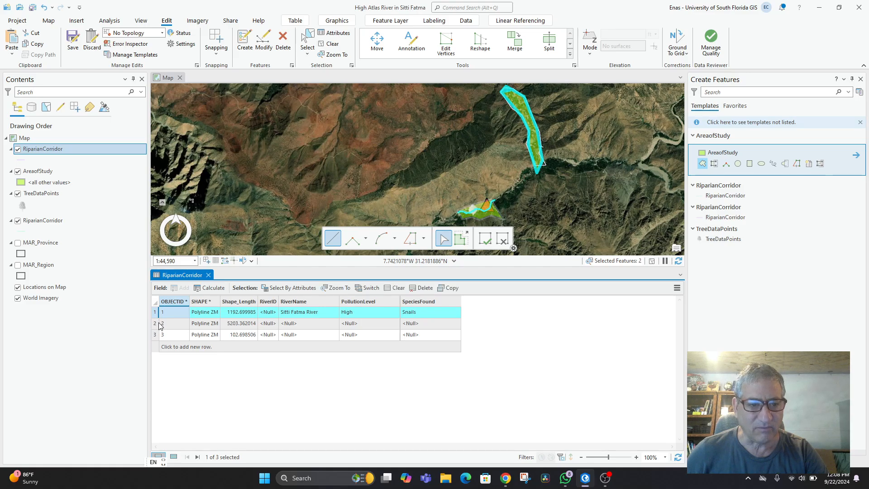
left_click(154, 324)
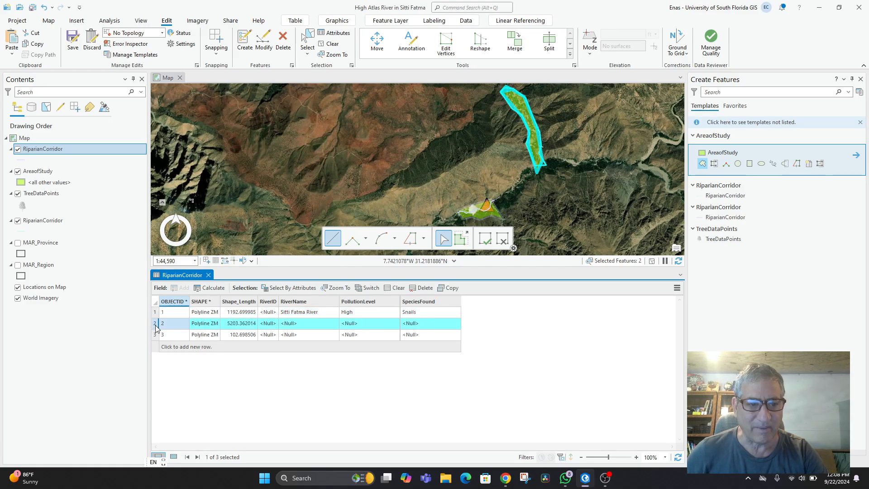
right_click(157, 327)
left_click(168, 334)
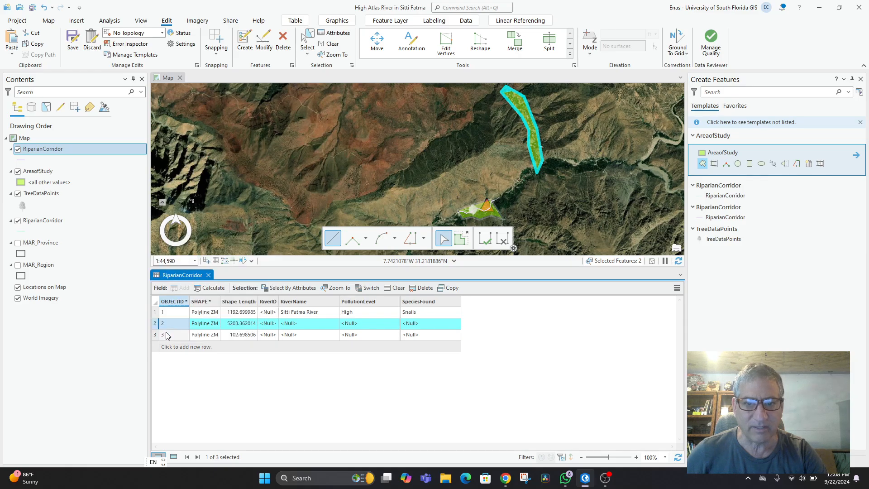
right_click(156, 326)
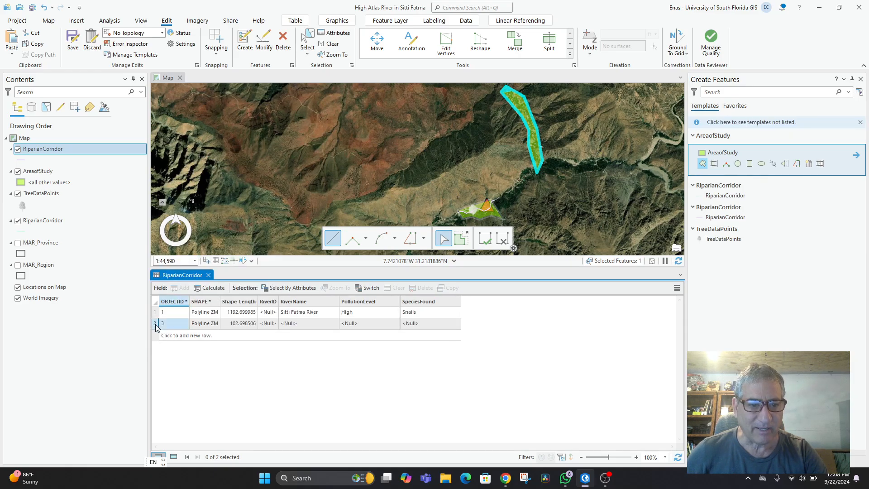
left_click(164, 333)
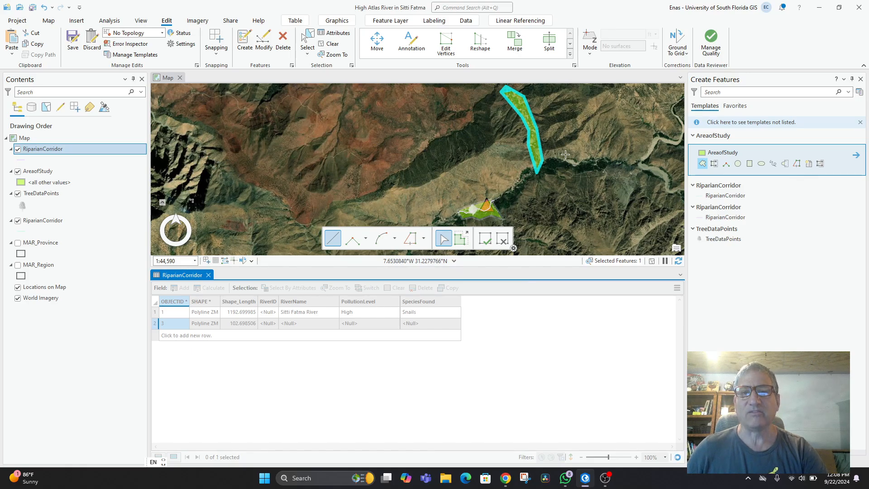
scroll(583, 164, "down", 4)
scroll(582, 172, "up", 4)
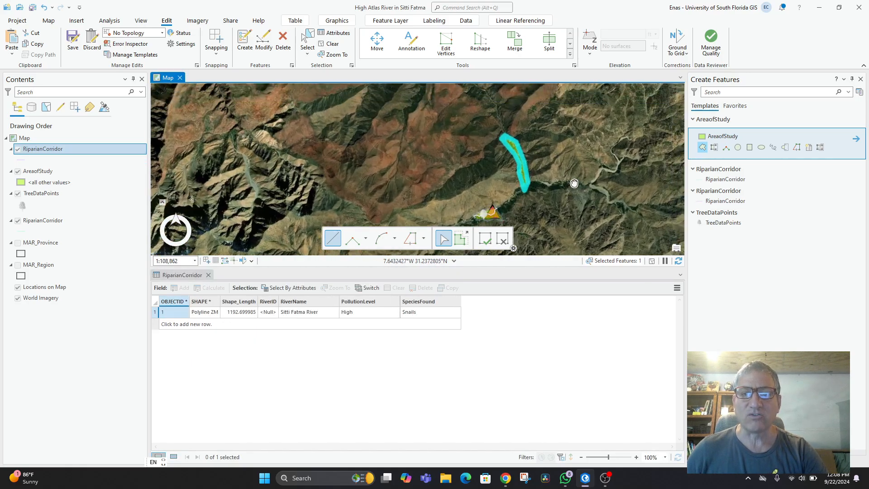
scroll(607, 157, "up", 2)
left_click_drag(607, 157, 702, 158)
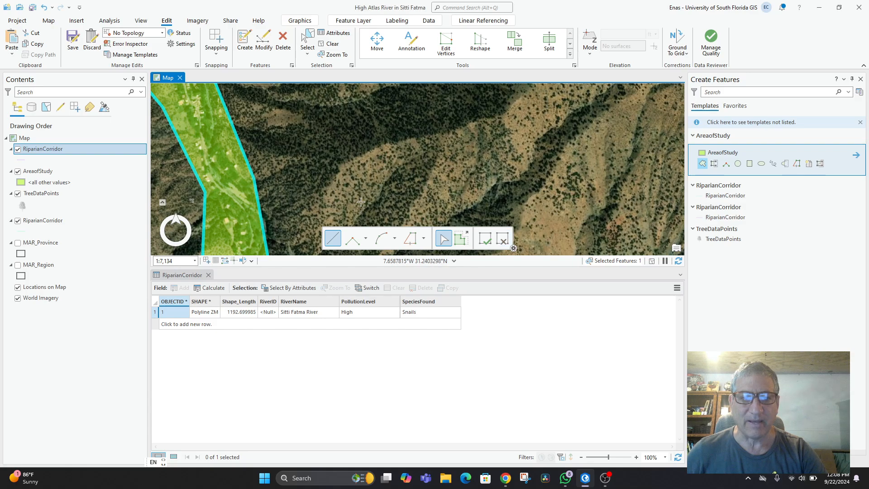
left_click_drag(361, 202, 607, 195)
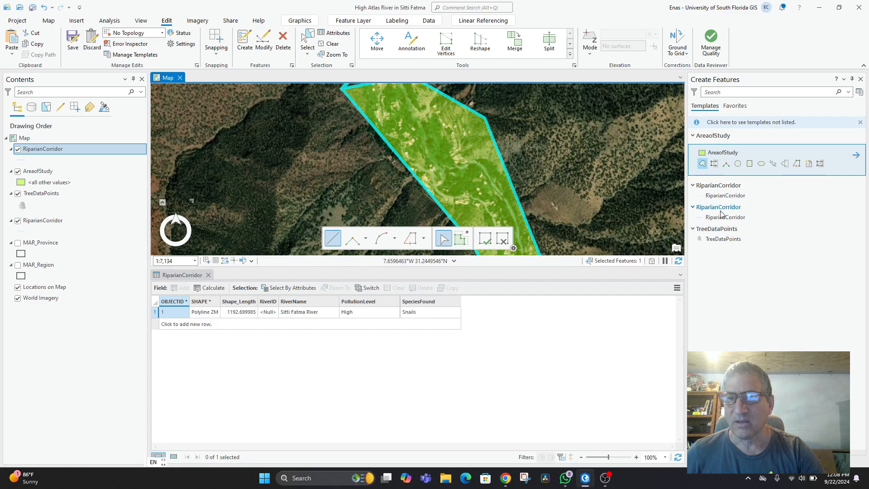
left_click(718, 185)
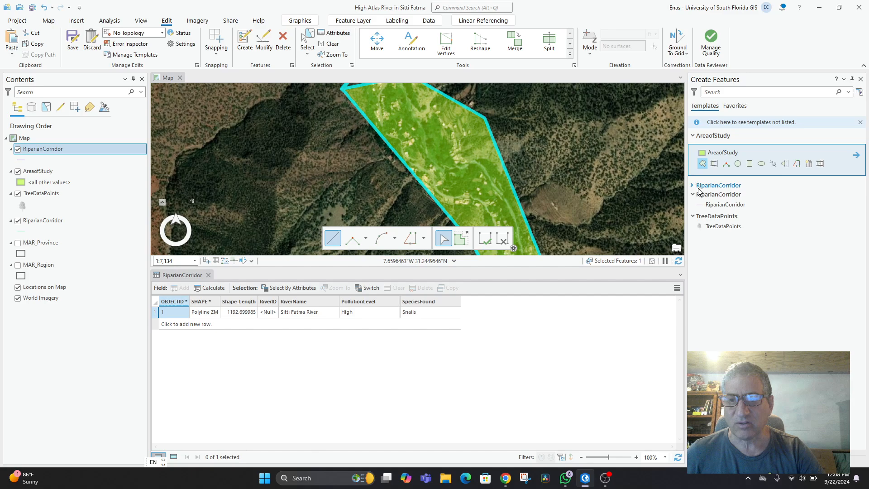
left_click(693, 185)
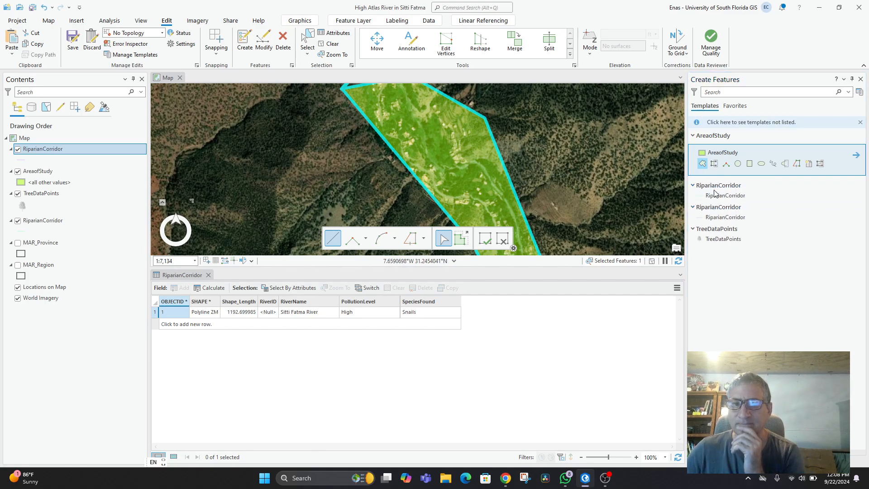
left_click_drag(480, 169, 490, 201)
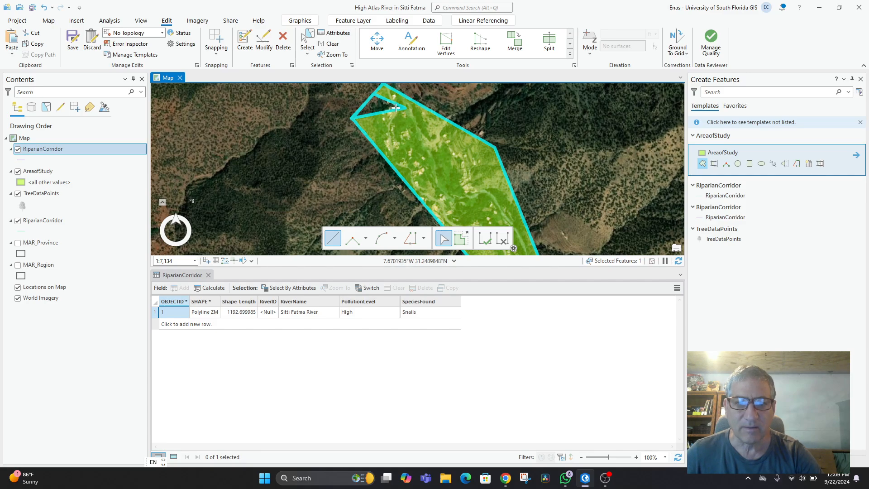
left_click(406, 112)
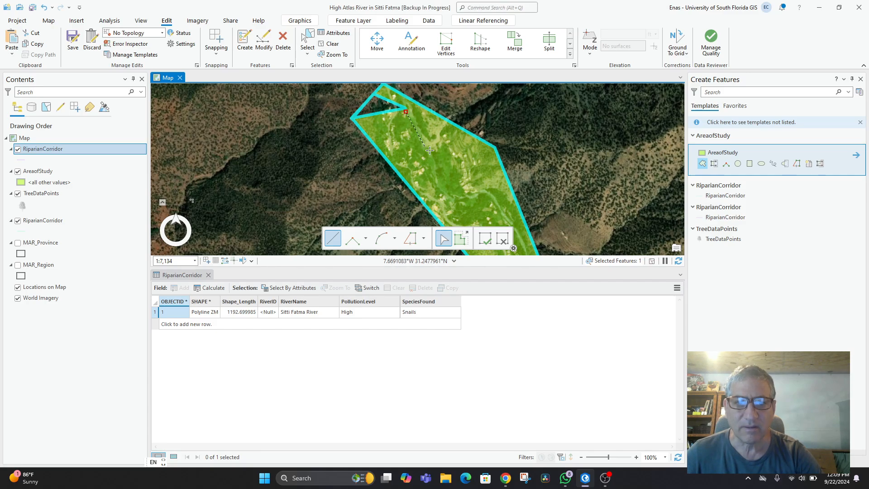
left_click(432, 149)
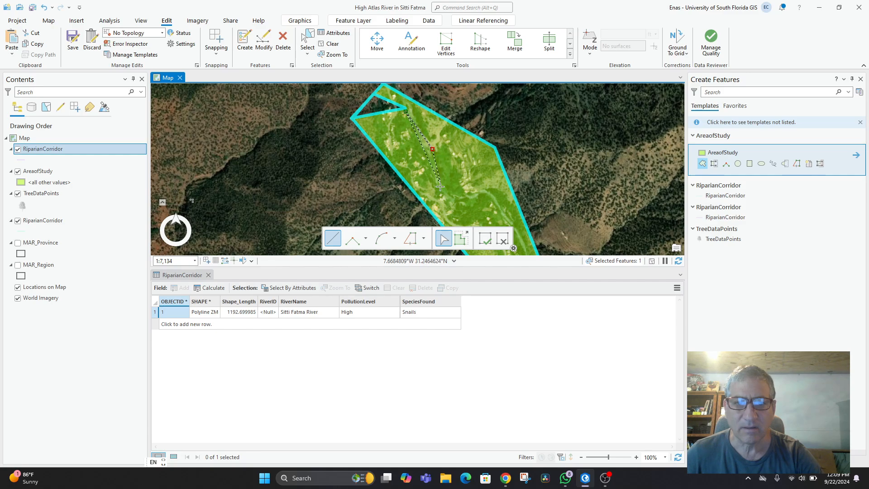
right_click(435, 158)
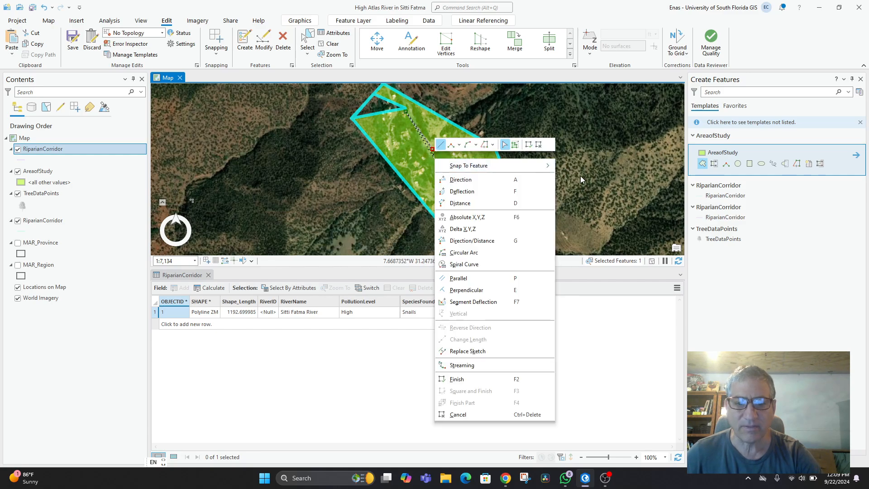
left_click(466, 416)
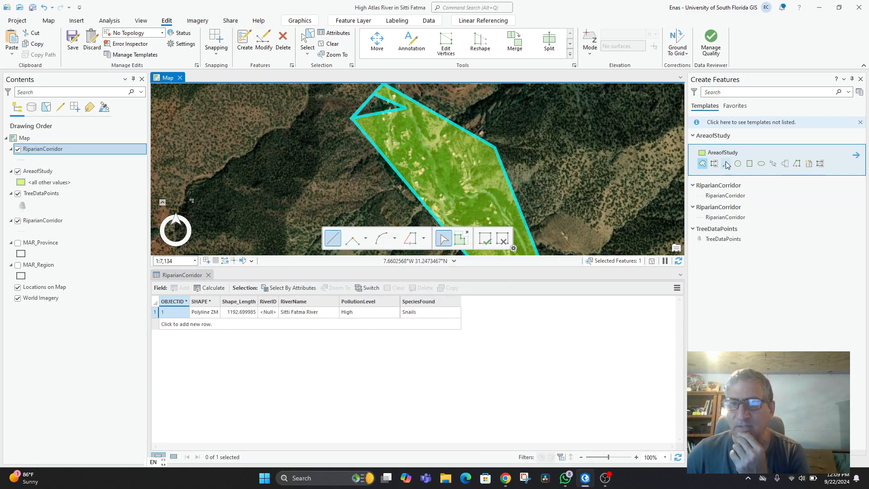
Digitize a RiparianCorridor line with a Shape_Length of about 2707, following the stream through the MountainStream polygon from its northern end to its southern tip.
left_click(714, 188)
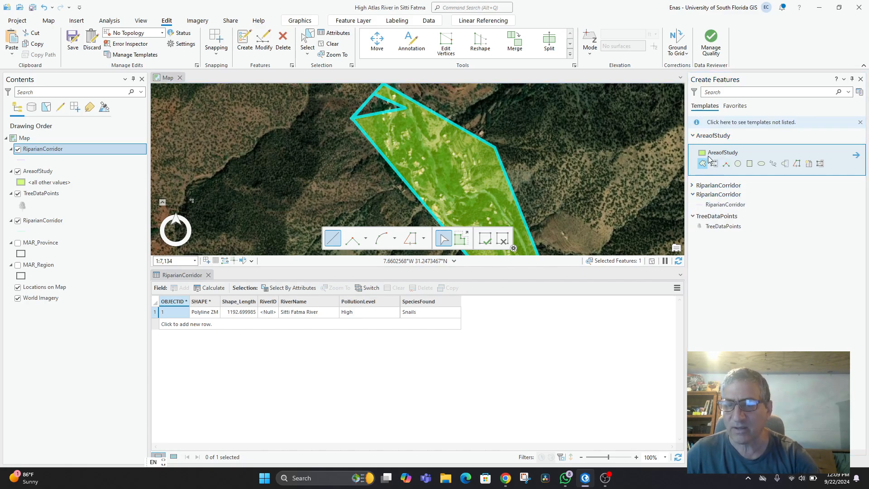
left_click(709, 186)
left_click(711, 196)
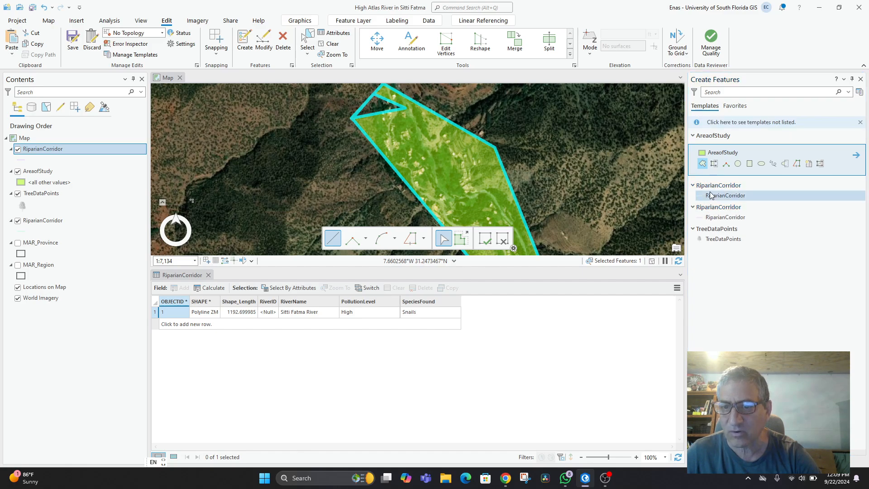
left_click(399, 113)
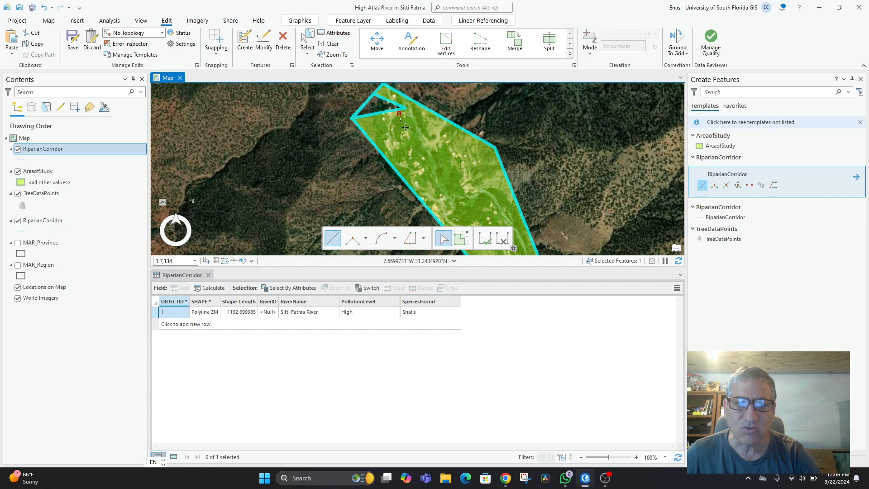
left_click(437, 184)
left_click(453, 198)
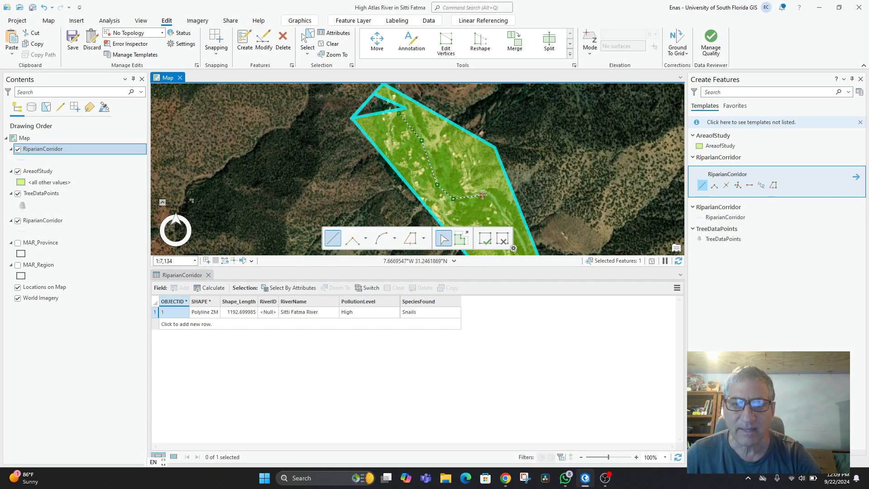
left_click(494, 202)
scroll(496, 204, "down", 3)
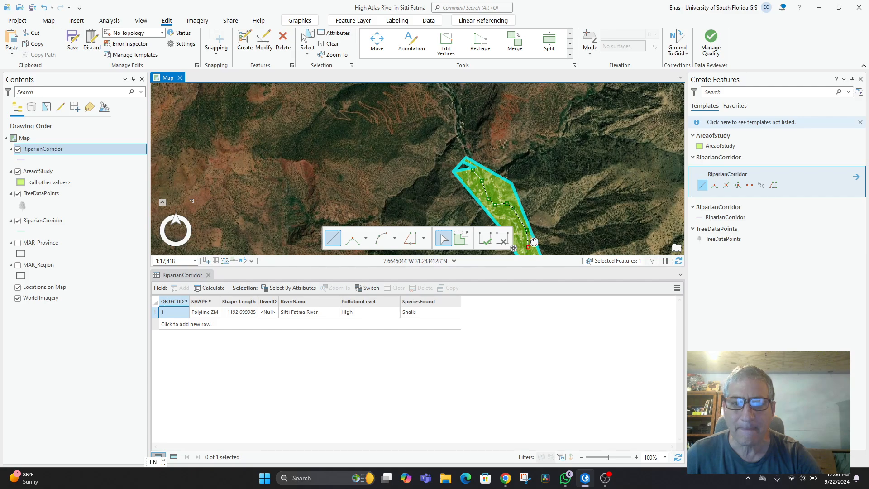
left_click_drag(534, 243, 561, 130)
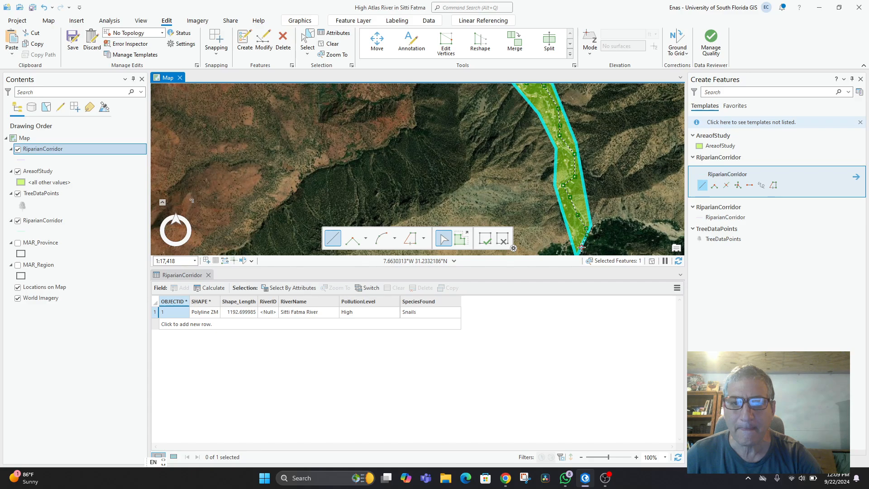
scroll(581, 250, "down", 2)
left_click_drag(578, 250, 583, 165)
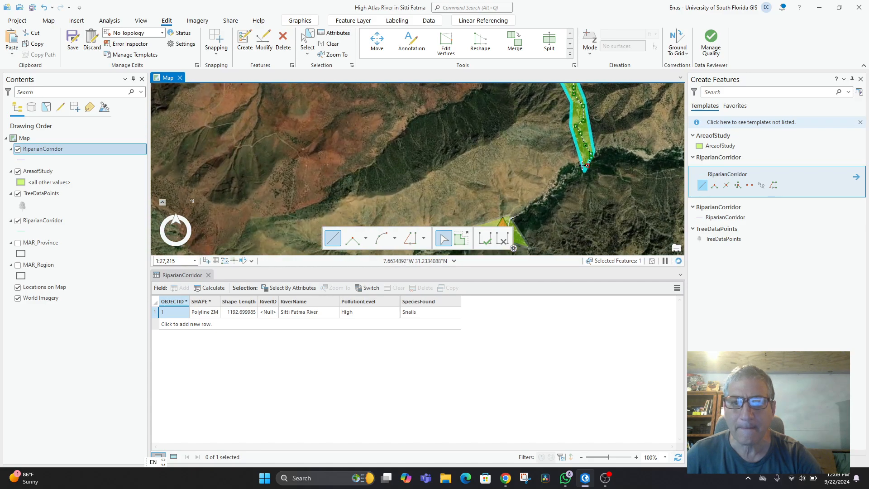
double_click(582, 169)
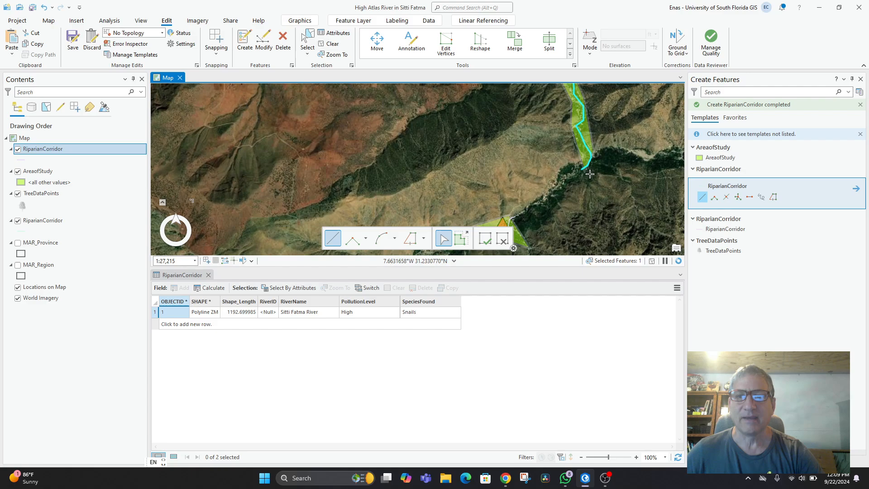
Set the new river record's RiverName to Mountain Stream, PollutionLevel to Moderate and SpeciesFound to Trout, and close the RiparianCorridor table.
left_click_drag(470, 156, 405, 221)
scroll(398, 154, "up", 2)
left_click_drag(398, 150, 383, 142)
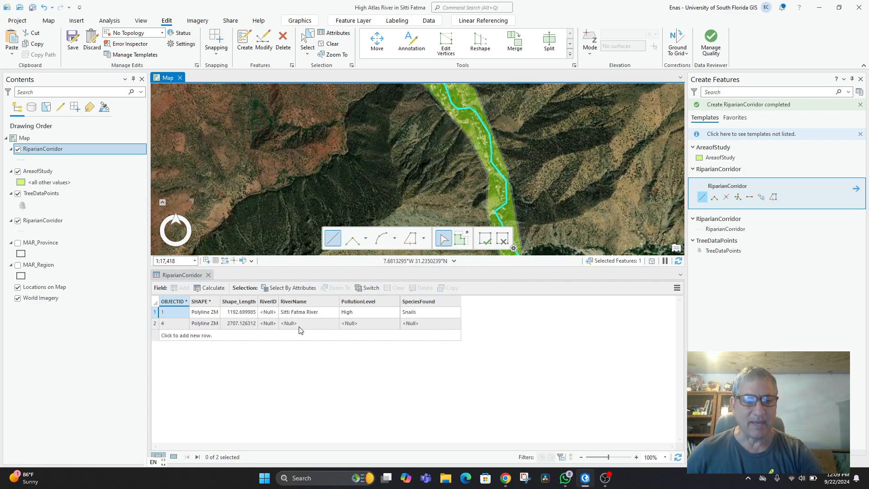
left_click(167, 322)
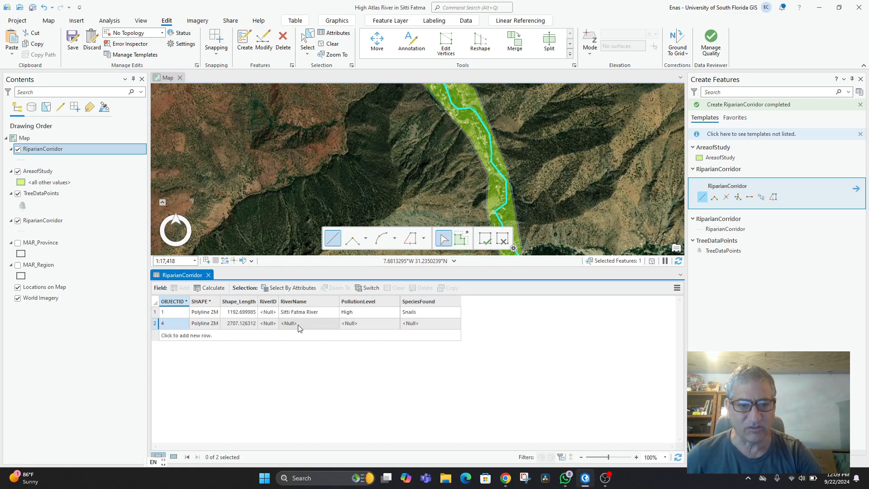
left_click(298, 325)
left_click(291, 323)
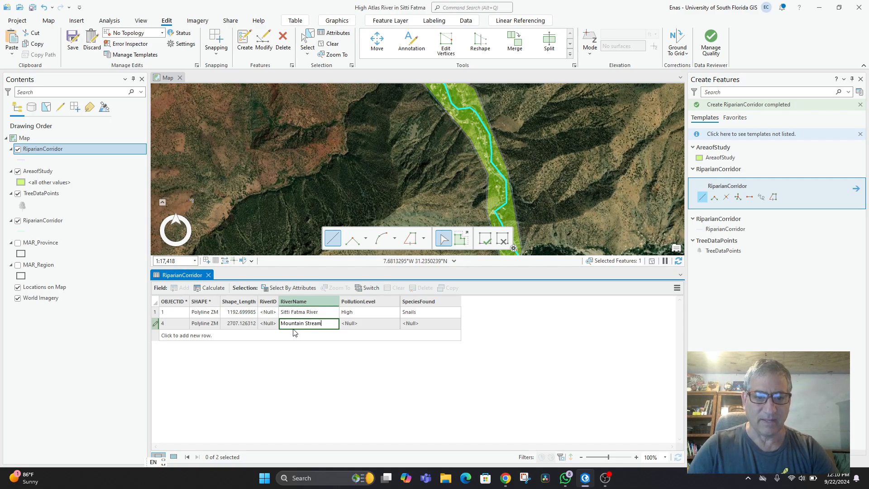
left_click(355, 326)
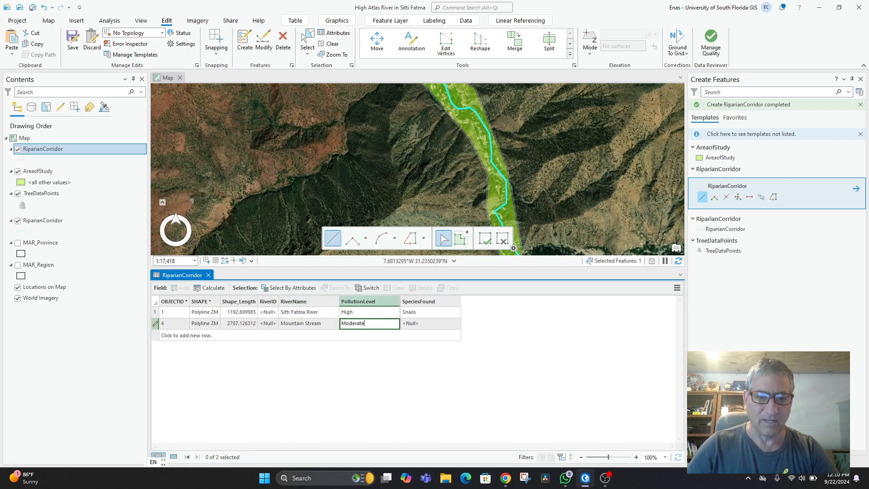
left_click(419, 326)
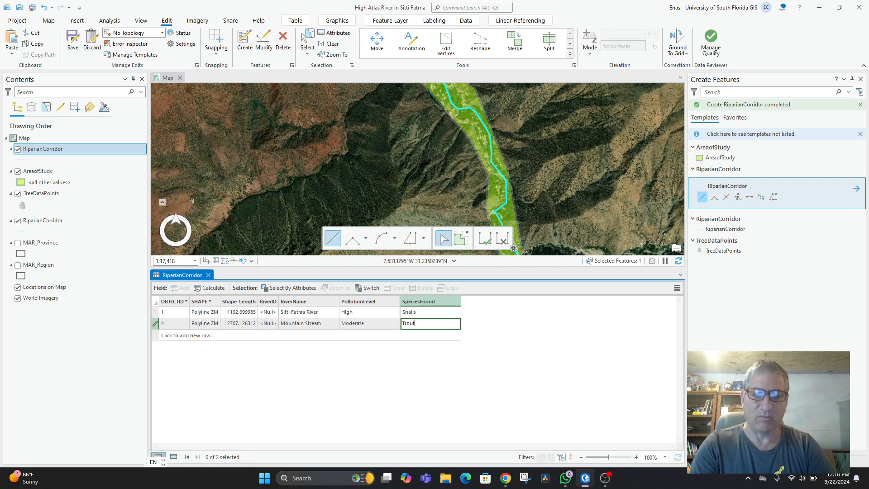
type("Trout")
key("Return")
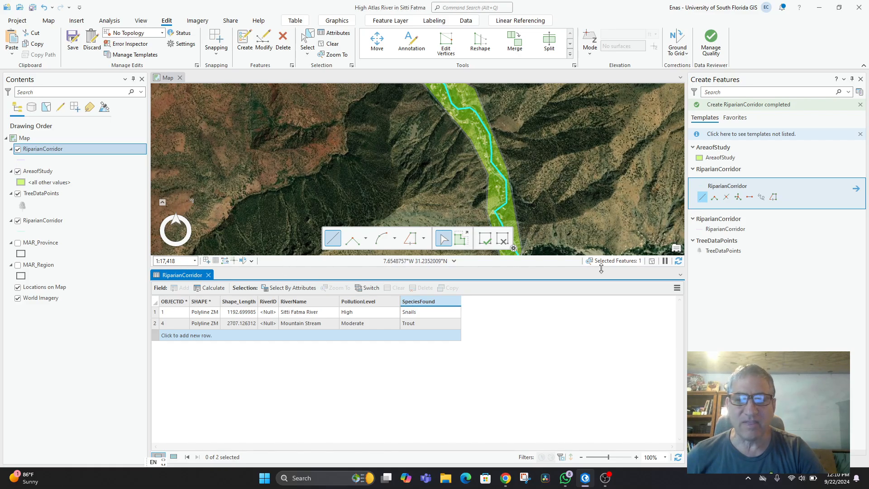
left_click(208, 275)
Examine both study areas on the map and follow the digitized stream line up through the MountainStream polygon.
scroll(482, 190, "down", 2)
left_click_drag(482, 189, 547, 151)
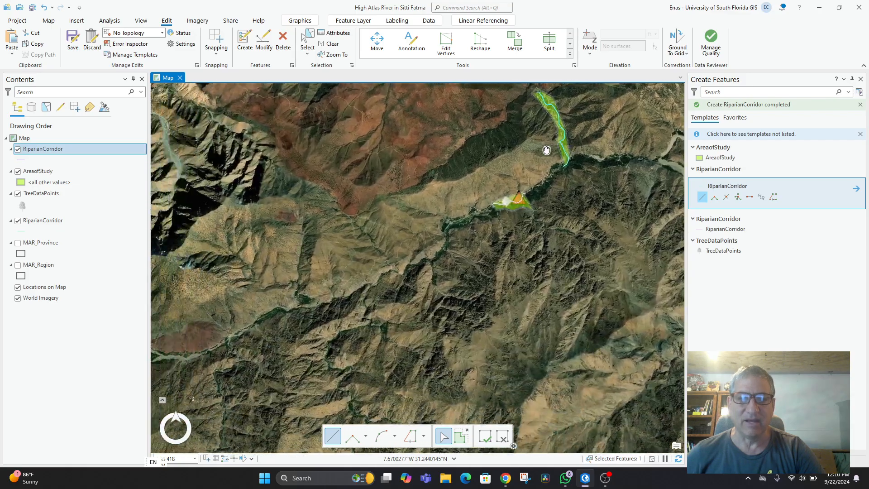
left_click_drag(531, 207, 466, 276)
scroll(479, 233, "up", 1)
scroll(479, 233, "up", 3)
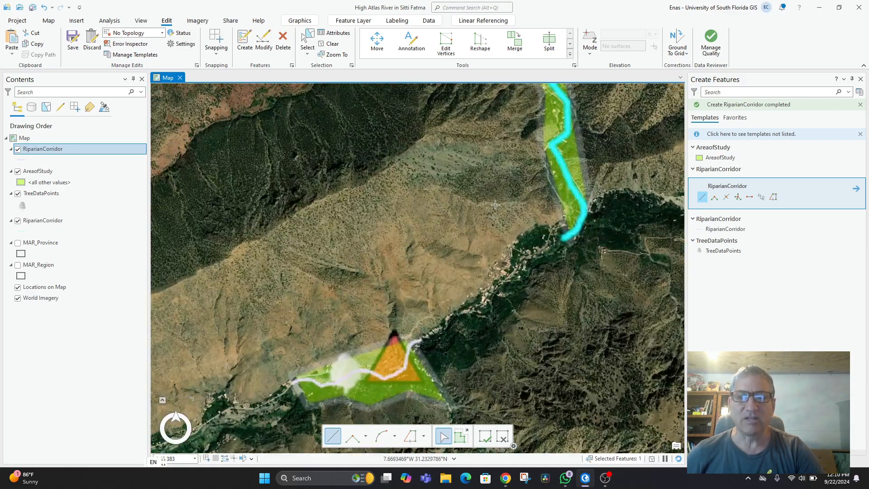
left_click_drag(494, 215, 404, 312)
scroll(381, 264, "up", 1)
left_click_drag(378, 256, 362, 342)
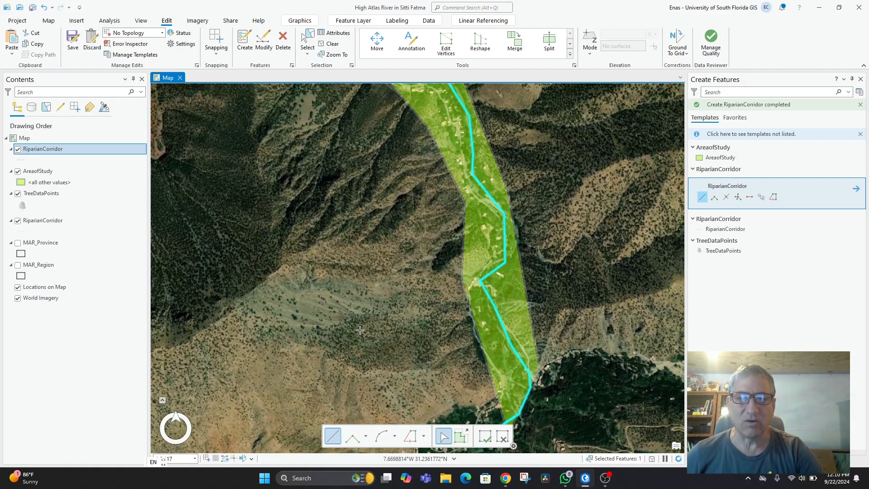
mouse_move(395, 272)
left_mouse_down()
mouse_move(368, 328)
mouse_move(390, 314)
mouse_move(390, 333)
left_mouse_up()
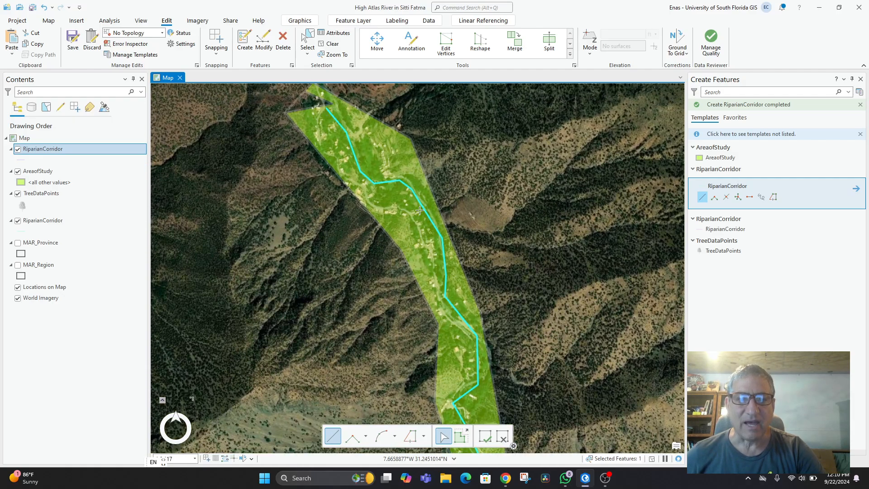
Place twelve TreeDataPoints features on both sides of the stream around its bend in the northern part of the MountainStream polygon.
scroll(410, 229, "up", 3)
left_click_drag(392, 205, 417, 261)
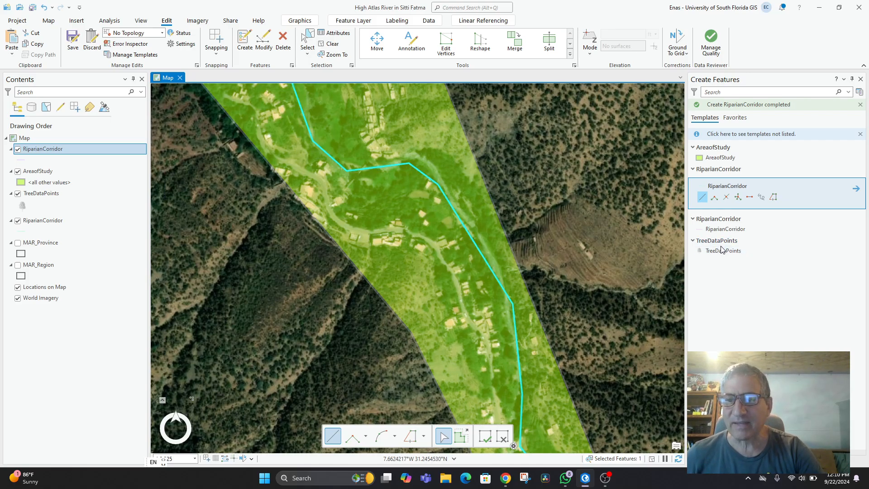
left_click(720, 225)
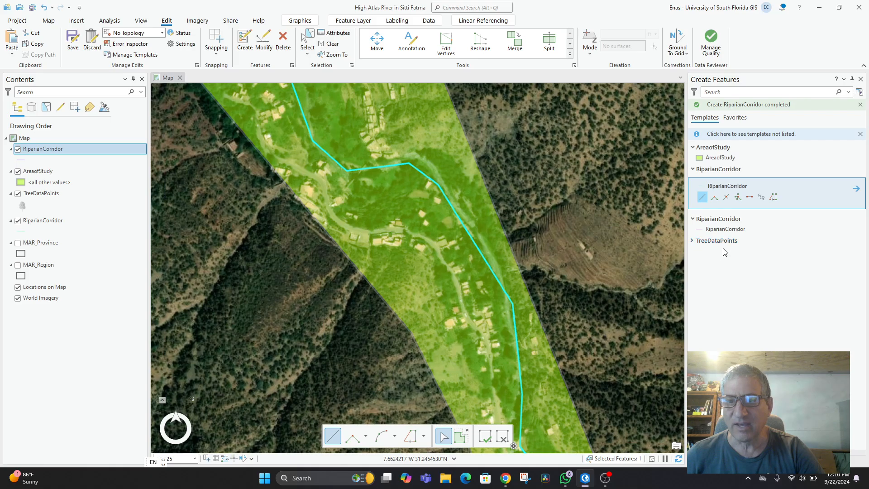
left_click(717, 224)
left_click(723, 250)
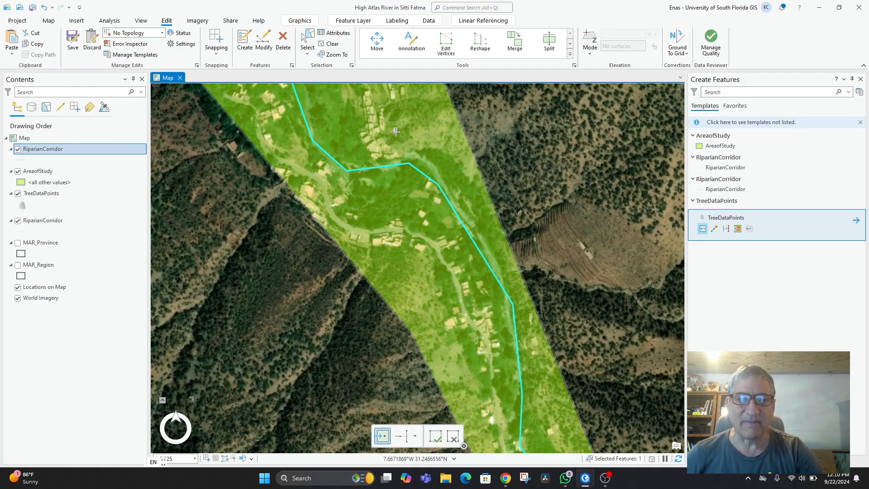
scroll(409, 169, "up", 3)
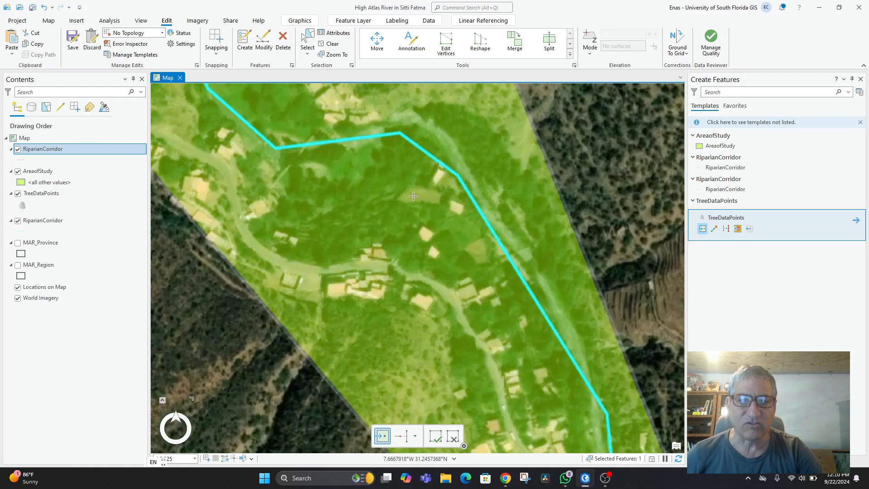
left_click(392, 129)
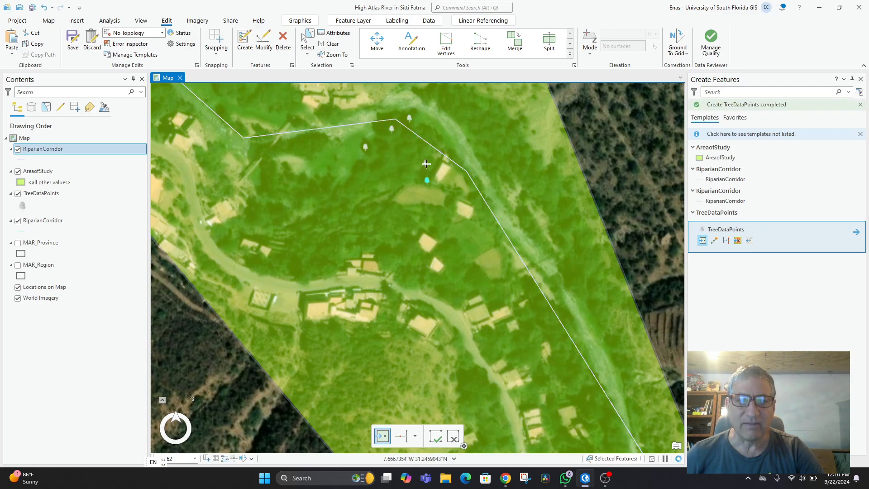
left_click(528, 287)
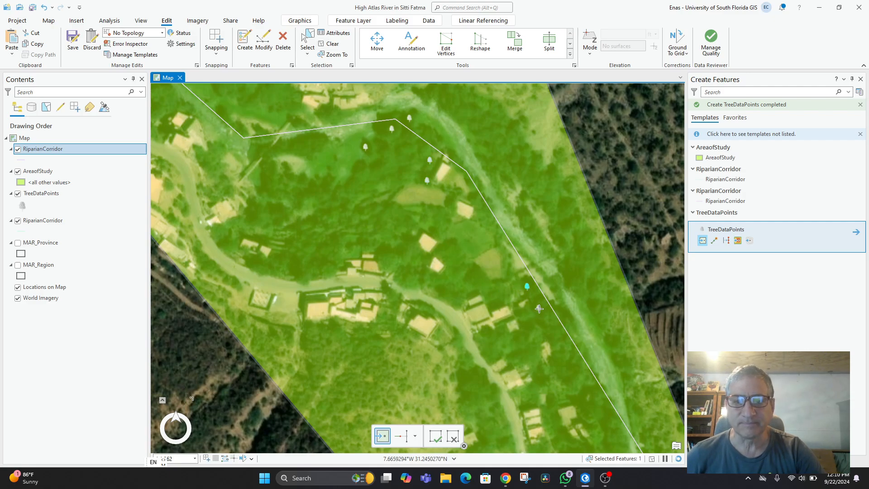
left_click(561, 329)
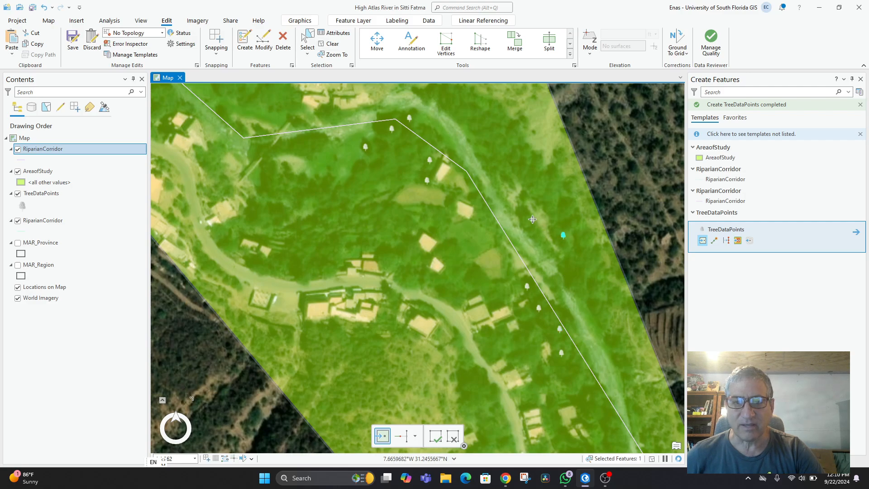
left_click(503, 176)
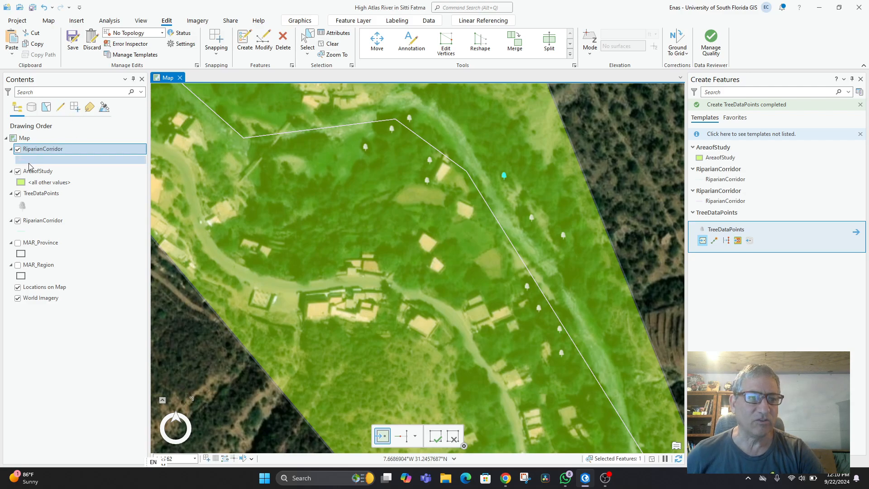
Open the TreeDataPoints attribute table and set TreeType to Loquat and TreeID to 5 for the record with OBJECTID 20.
left_click(42, 198)
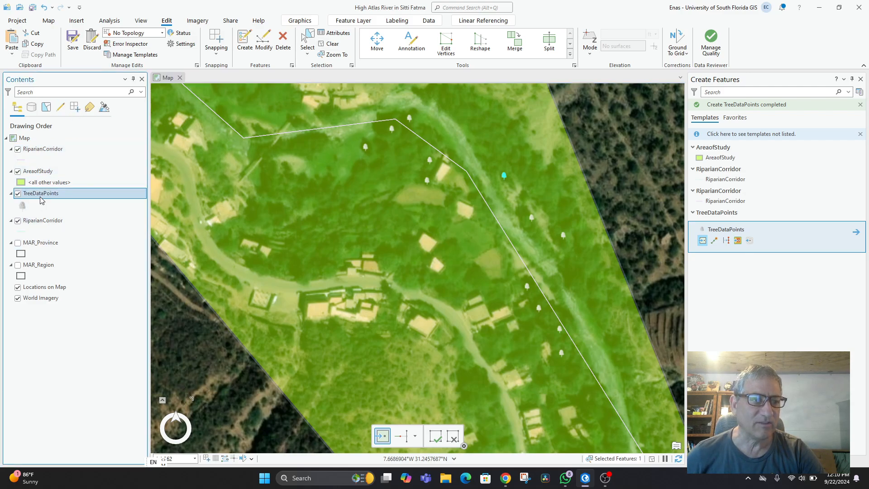
right_click(41, 198)
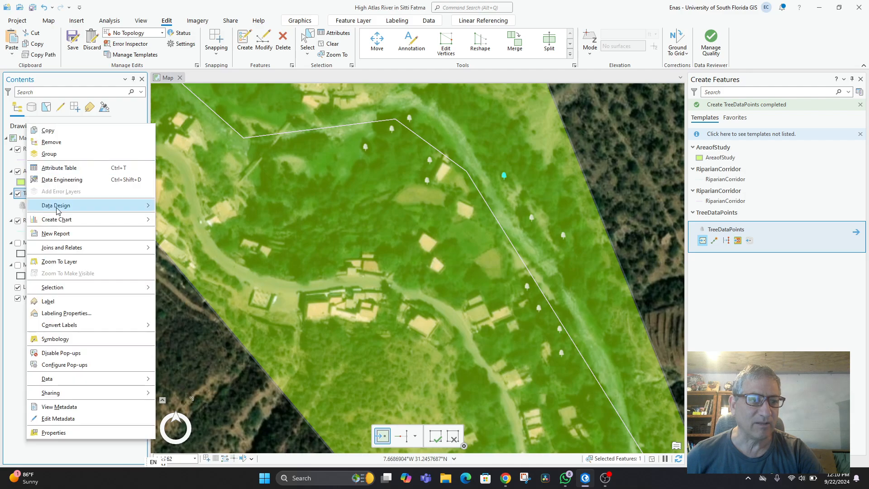
left_click(64, 171)
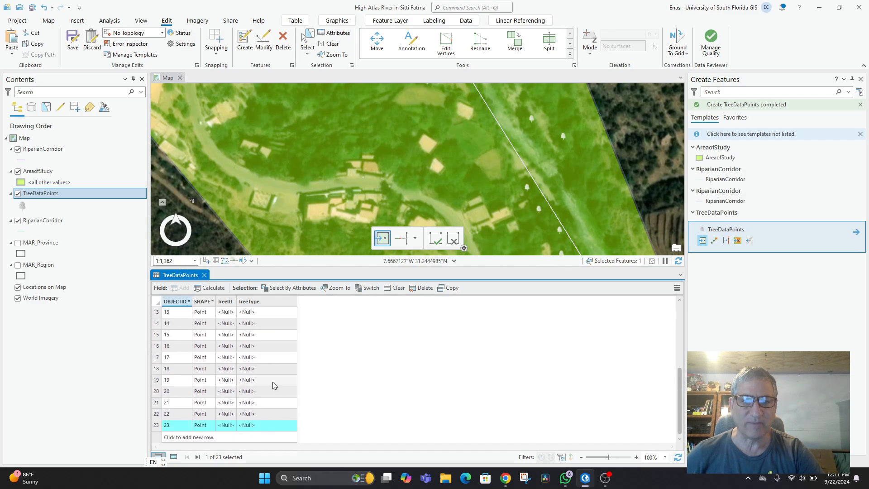
left_click(156, 392)
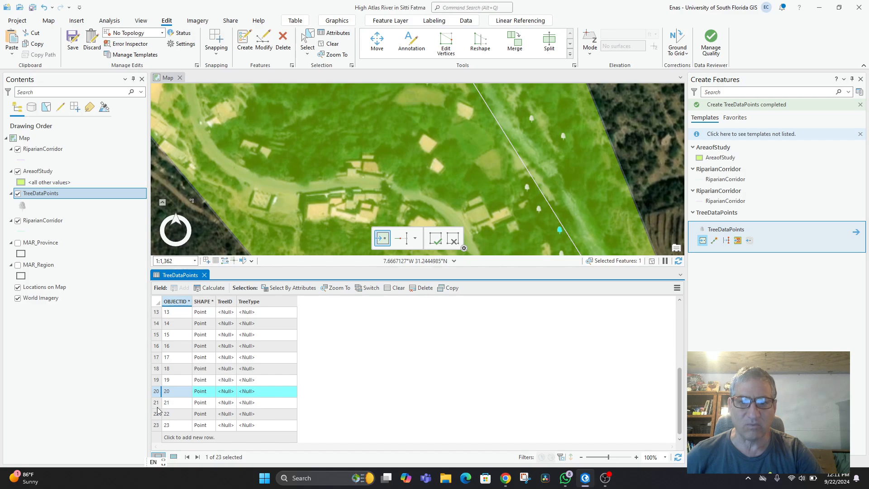
left_click(259, 394)
left_click(249, 396)
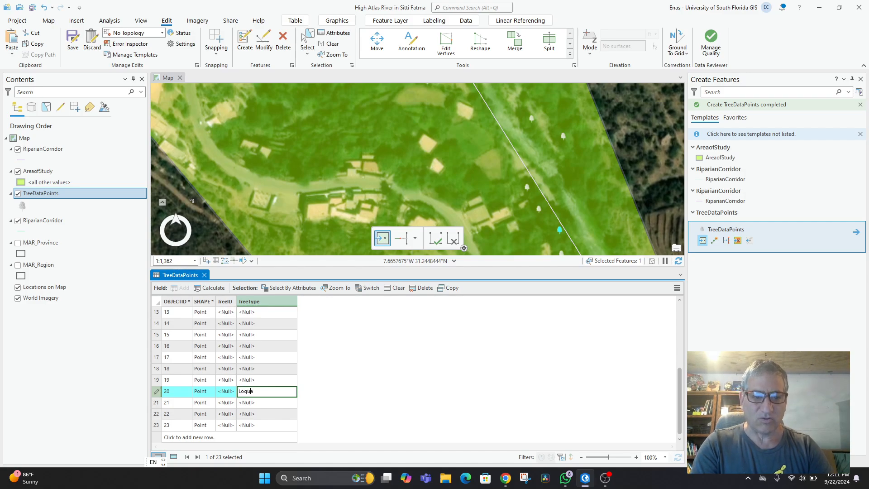
key("Return")
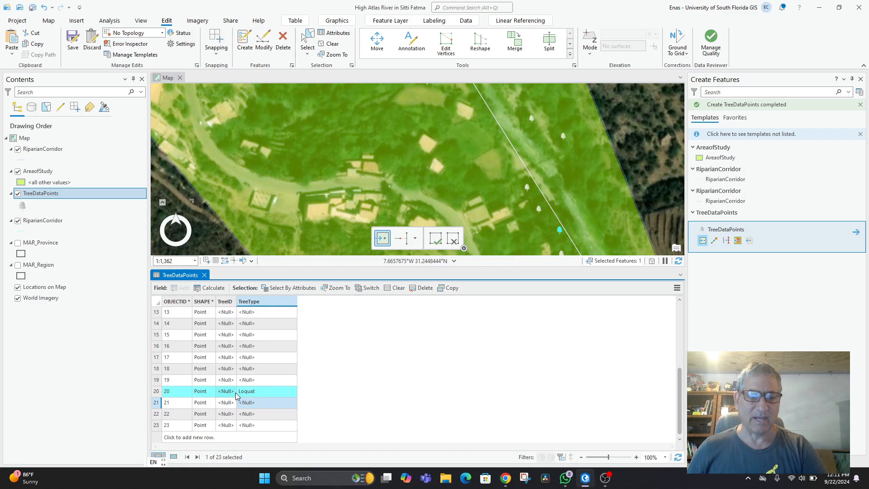
left_click(231, 395)
left_click(231, 395)
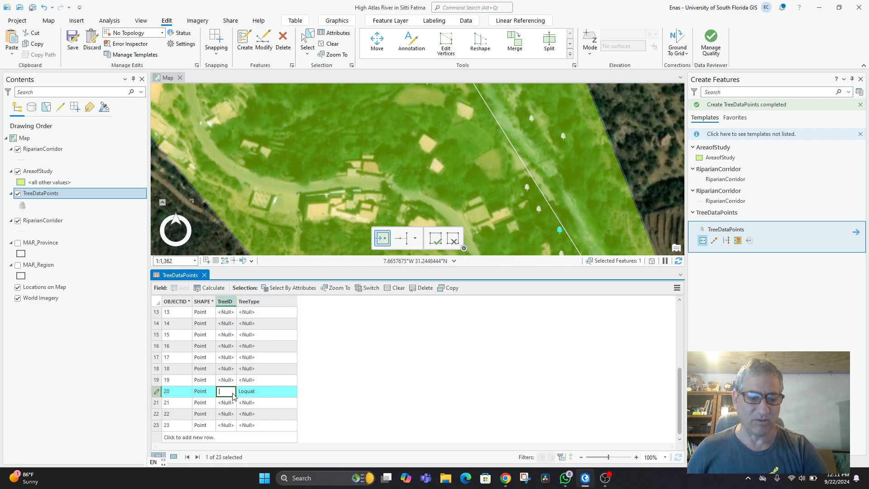
type("5")
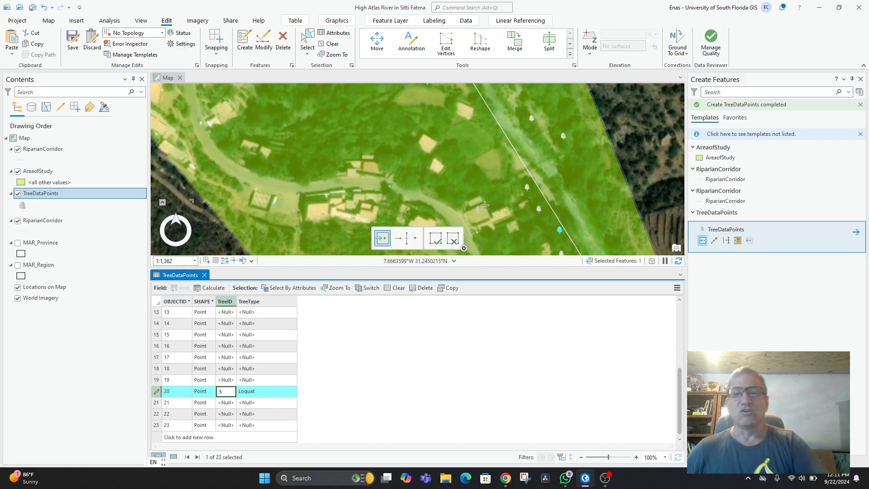
Bring up the Modify Features tools and close the TreeDataPoints attribute table.
scroll(515, 204, "down", 4)
scroll(501, 205, "down", 2)
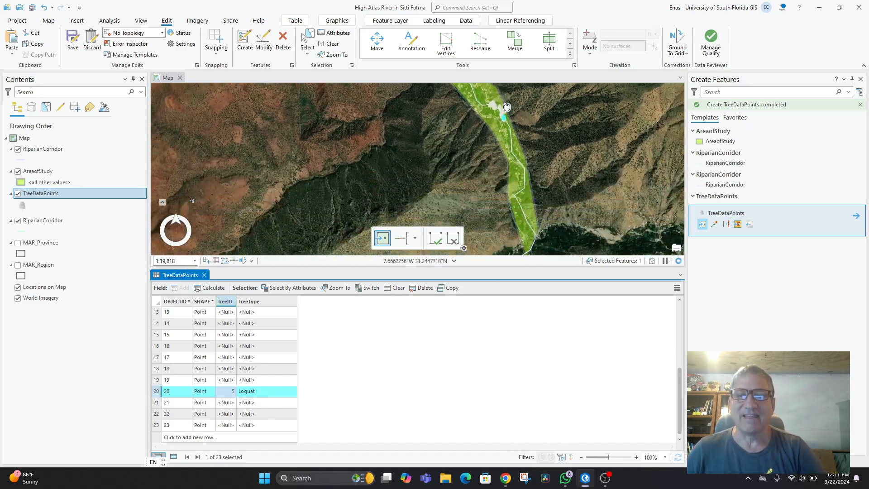
scroll(566, 162, "down", 2)
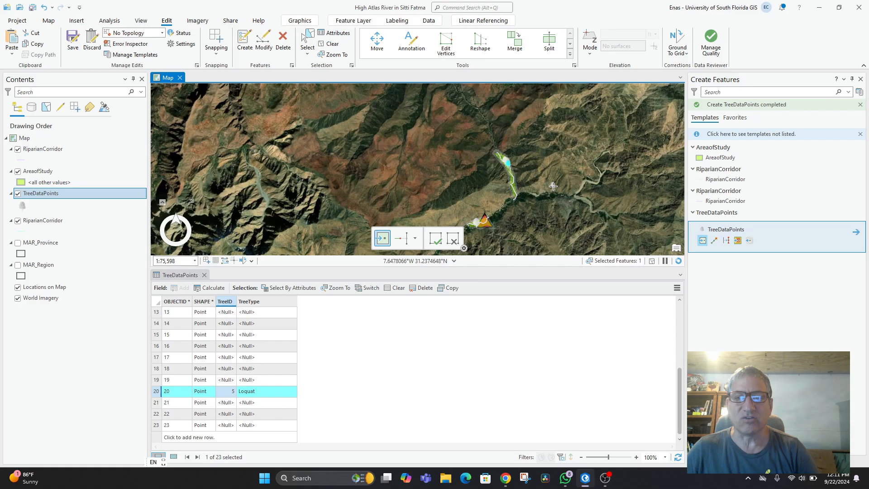
scroll(566, 162, "up", 2)
left_click_drag(465, 160, 601, 162)
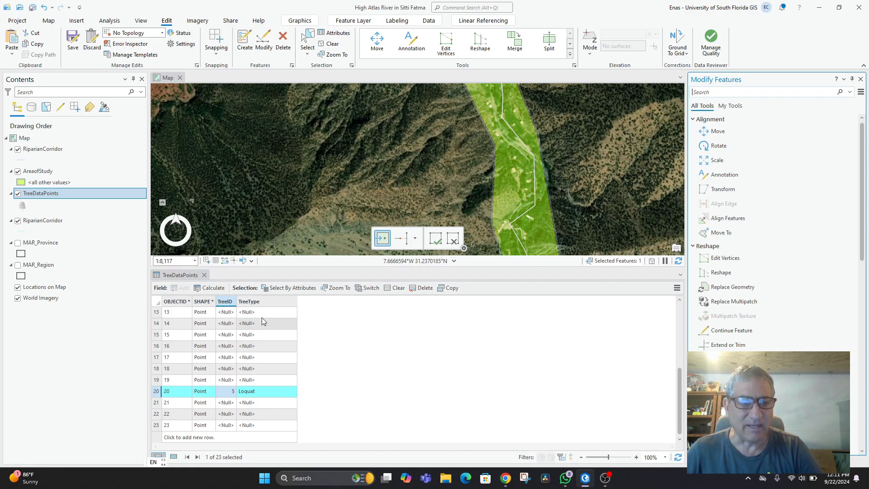
left_click(205, 276)
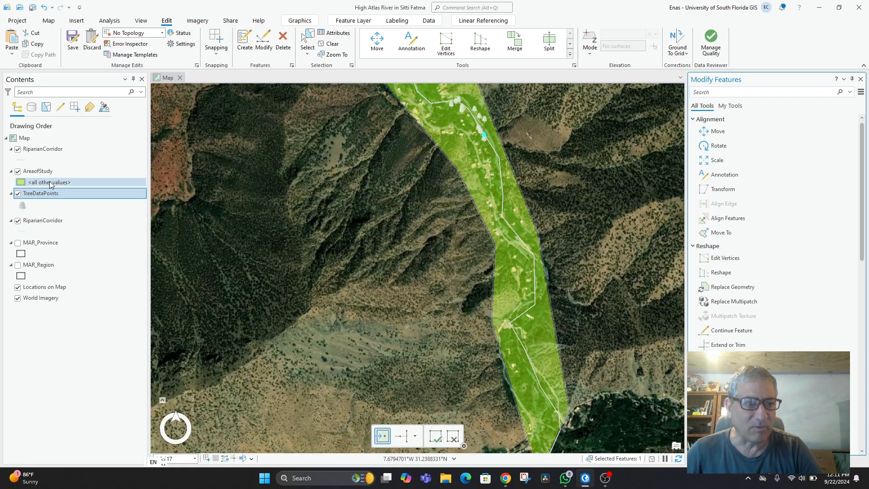
Hide the uppermost RiparianCorridor layer and check which river lines remain in the MountainStream and Riparian Town study areas.
left_click(44, 221)
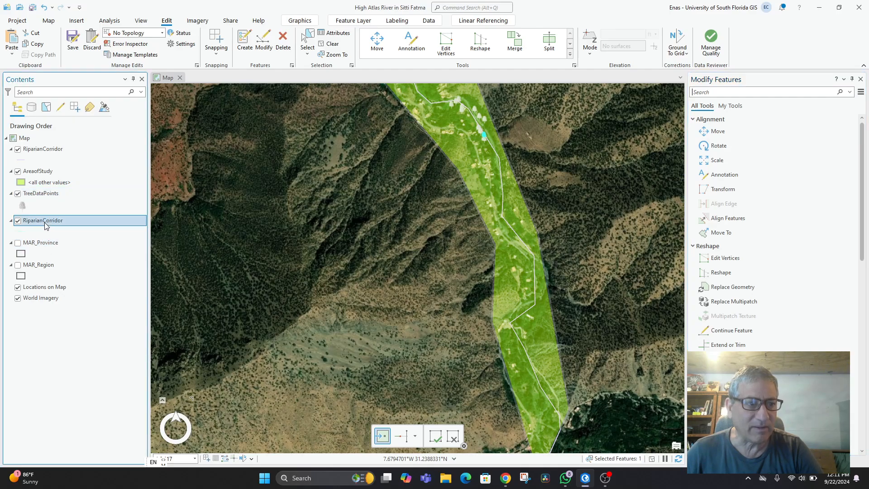
left_click(17, 221)
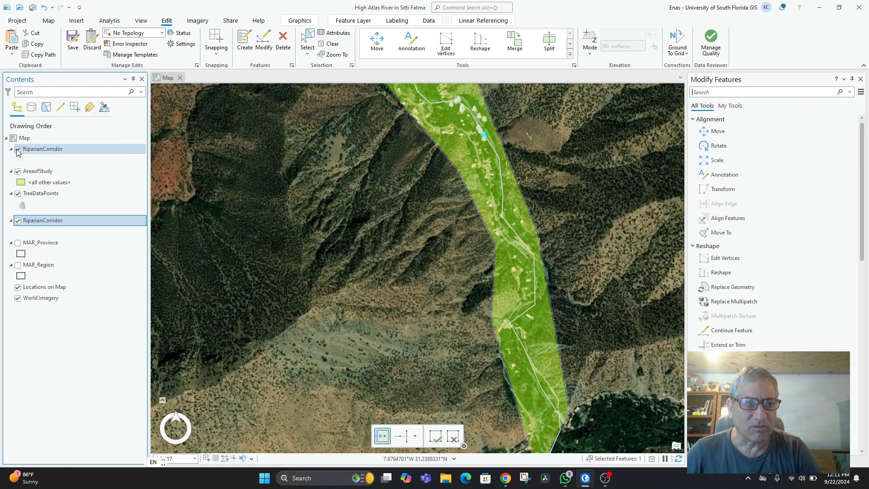
scroll(223, 223, "down", 5)
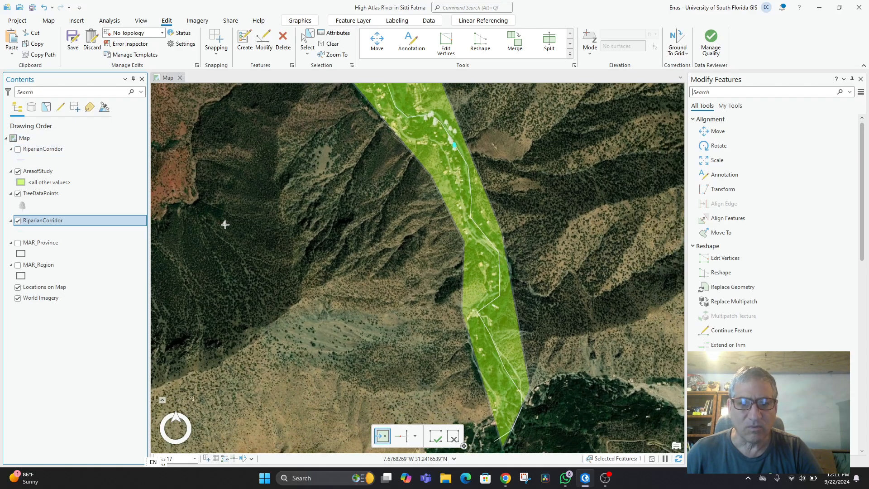
left_click_drag(180, 290, 358, 207)
scroll(358, 206, "up", 3)
scroll(358, 206, "up", 1)
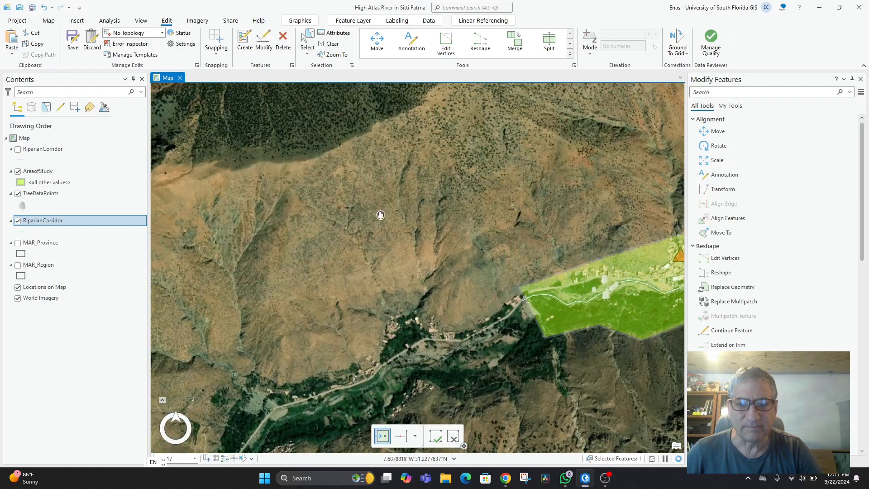
left_click_drag(395, 230, 236, 229)
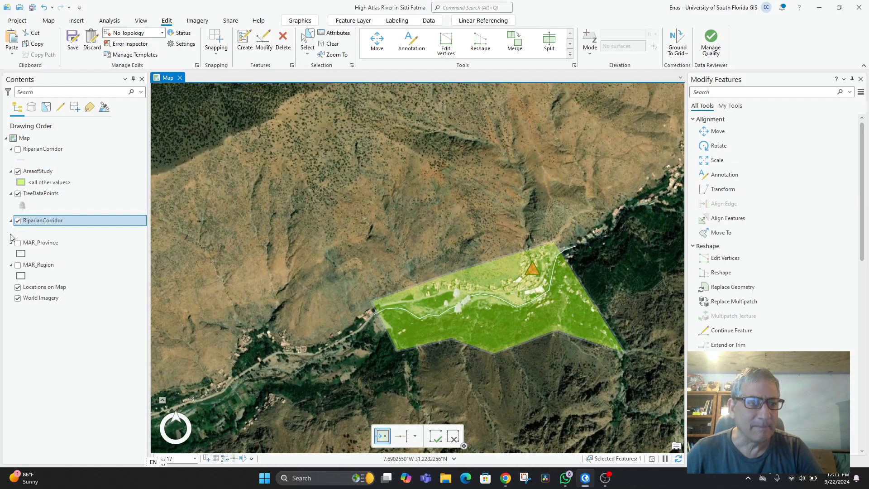
Toggle the lower RiparianCorridor layer's visibility and check its river lines in the Riparian Town and MountainStream study areas.
left_click(18, 221)
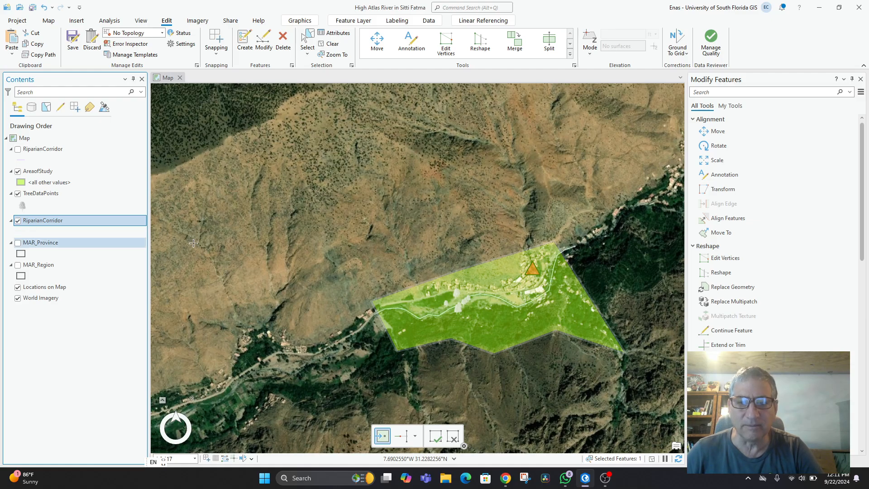
left_click_drag(377, 241, 230, 297)
left_click_drag(508, 246, 427, 312)
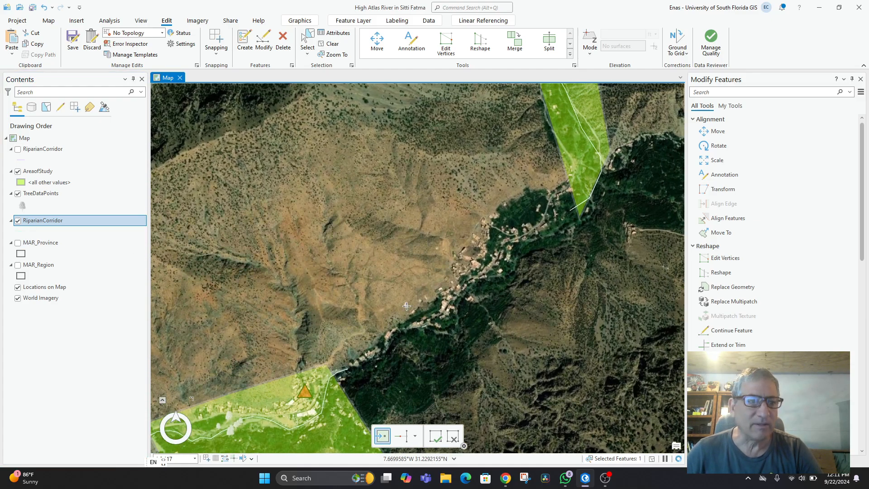
left_click(16, 225)
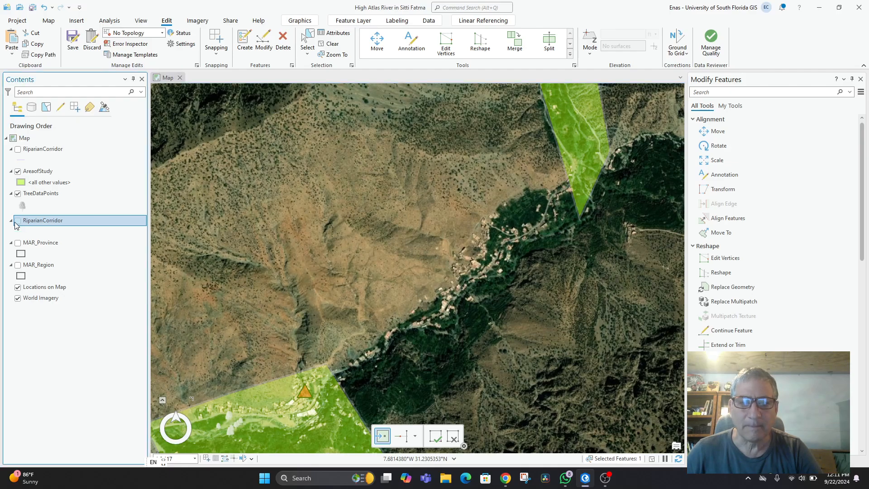
Remove the uppermost RiparianCorridor layer from the map, saving the pending edits, and check the remaining RiparianCorridor layer.
left_click(49, 151)
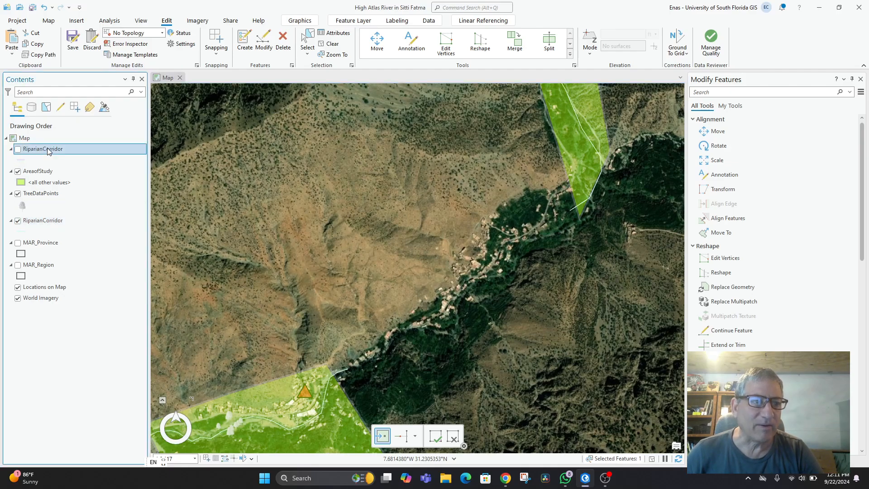
right_click(49, 151)
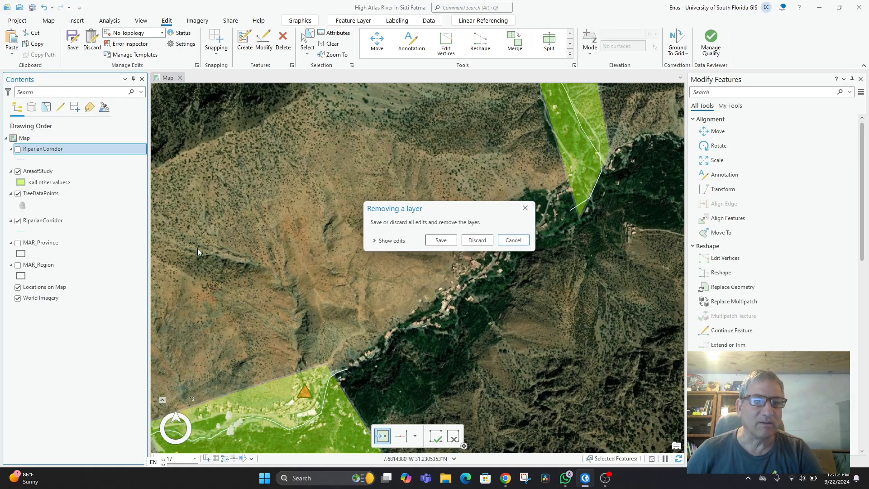
left_click(439, 241)
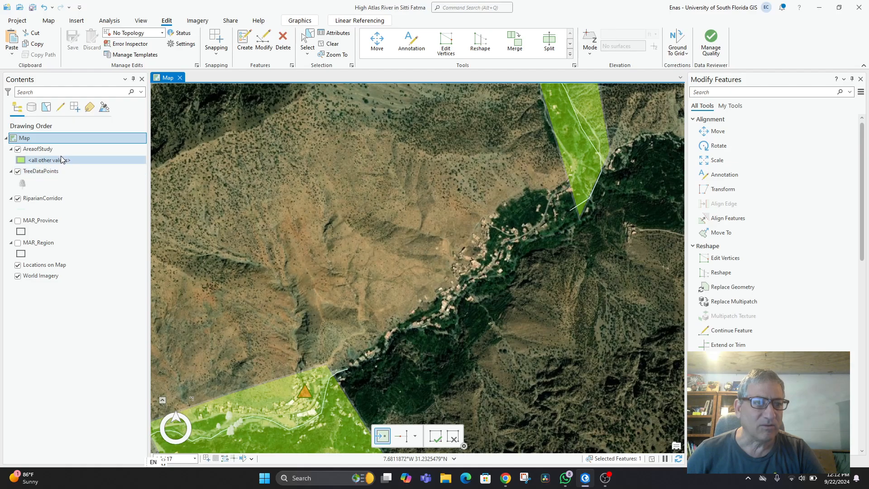
left_click(19, 202)
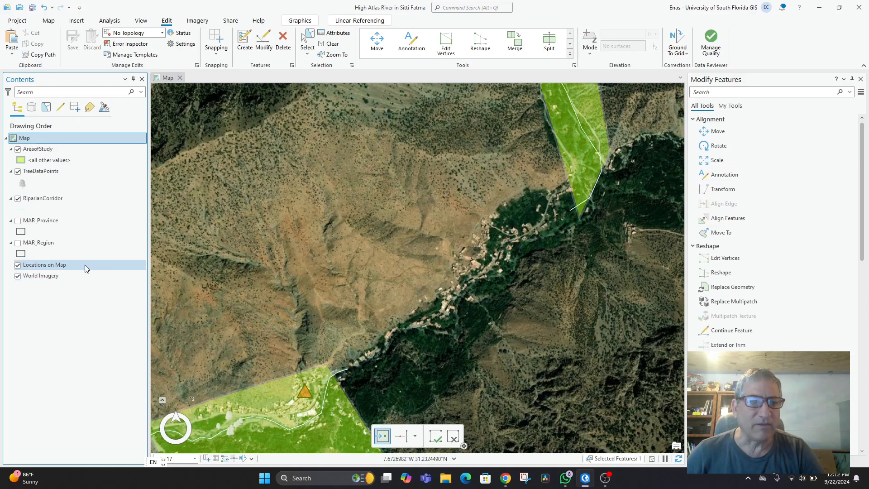
left_click(264, 45)
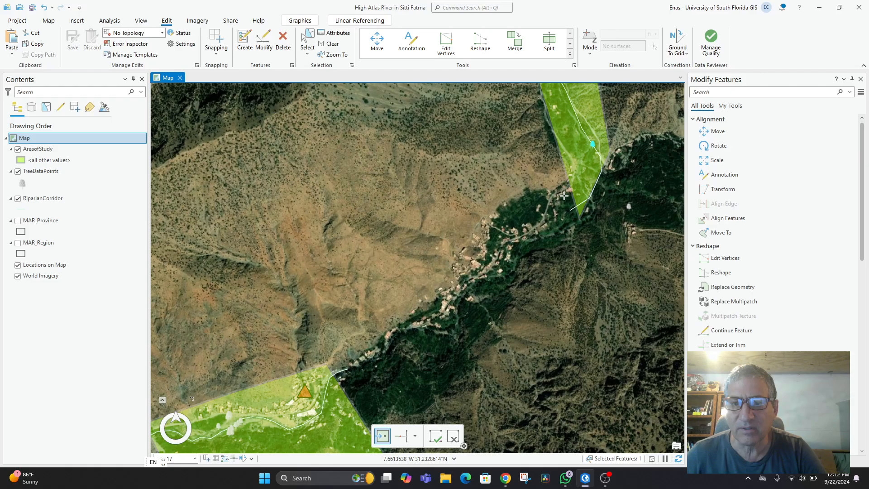
scroll(593, 145, "up", 4)
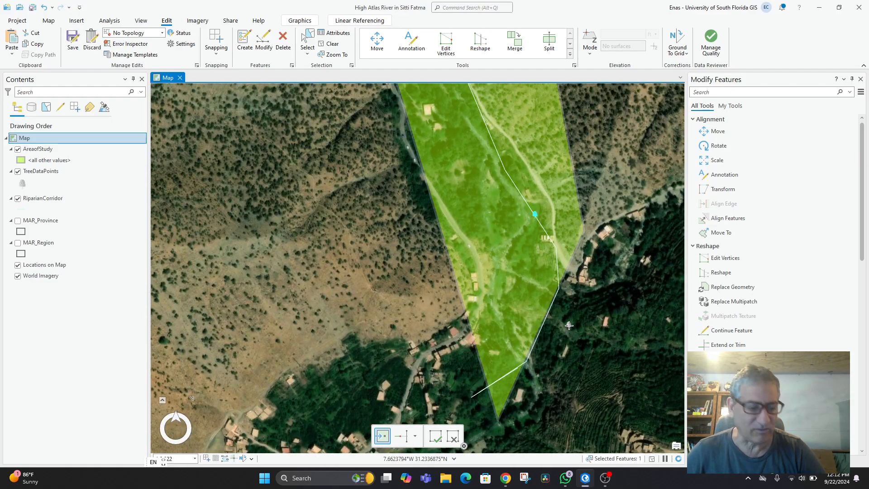
key("ctrl+z")
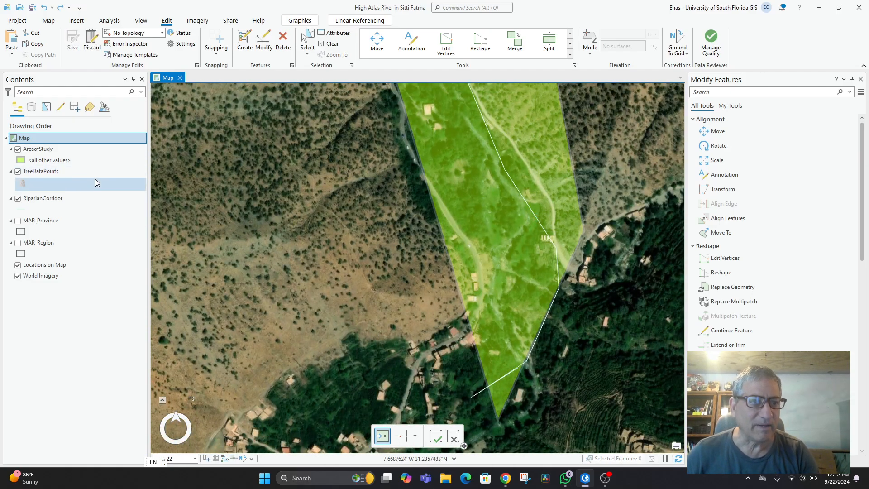
Try the Transform tool with the MountainStream polygon and its RiparianCorridor line selected.
left_click(58, 201)
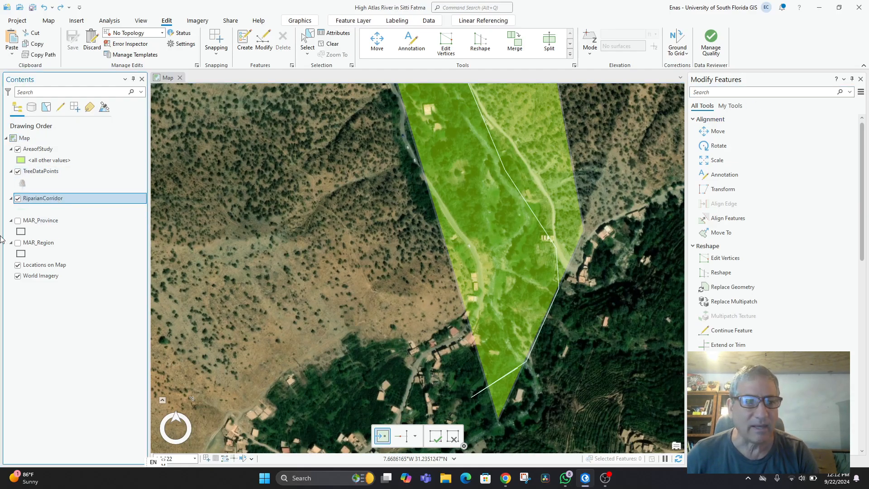
right_click(37, 202)
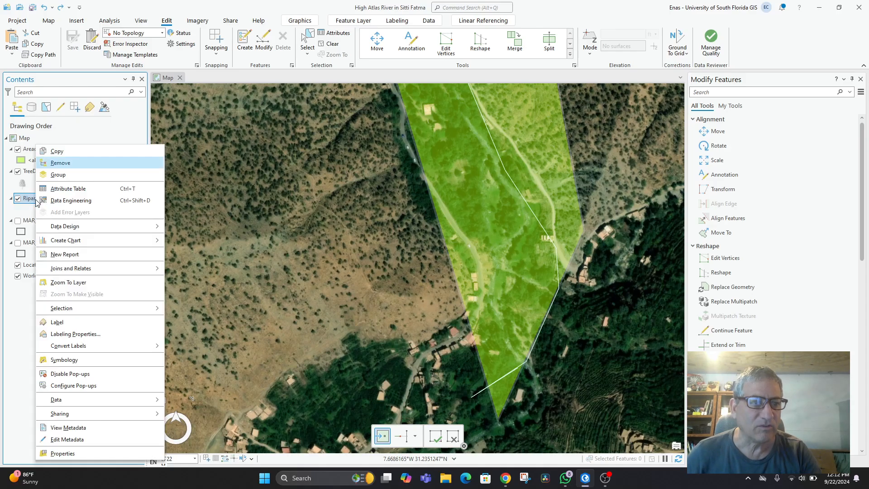
left_click(27, 201)
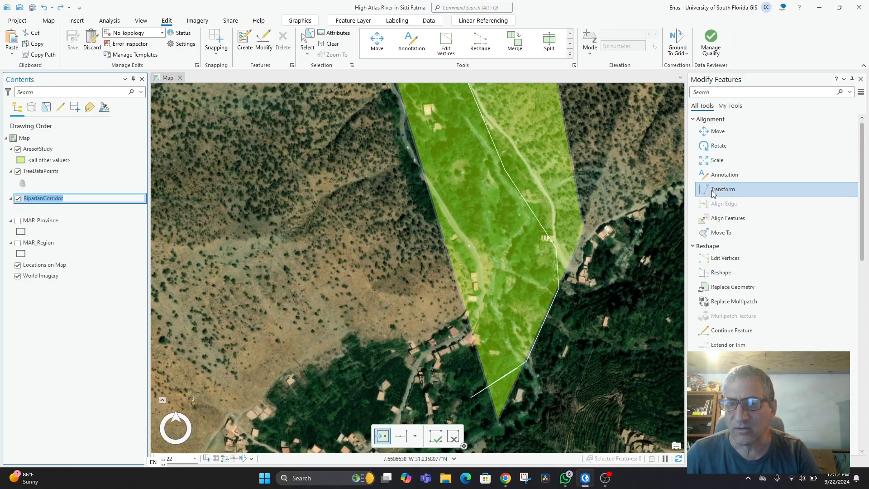
key("Return")
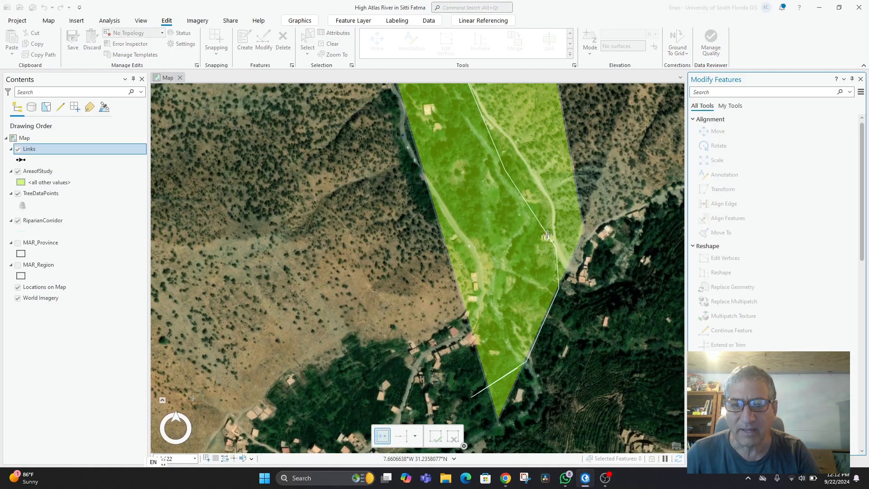
left_click(516, 195)
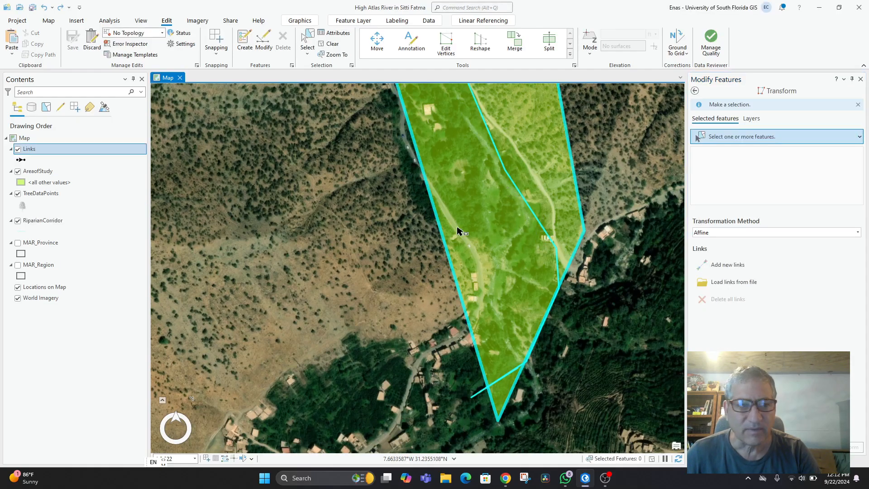
Bring up the Create Features templates and remove the Links layer from the map.
right_click(40, 149)
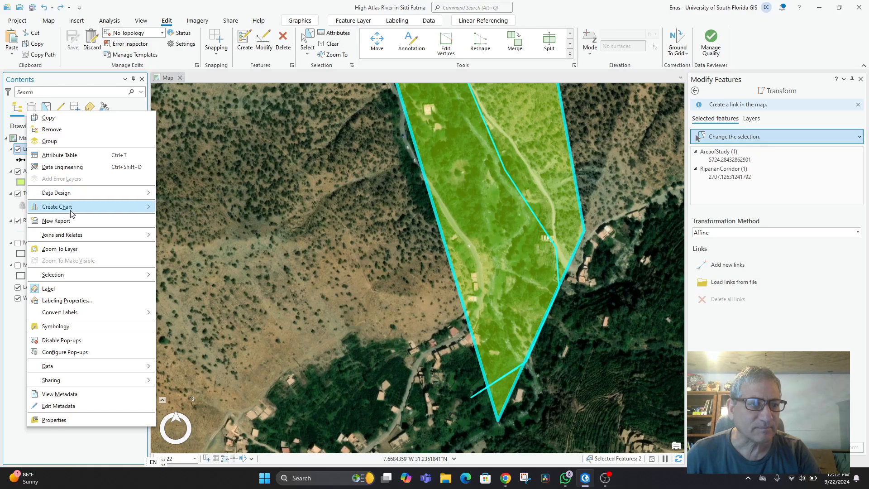
left_click(52, 130)
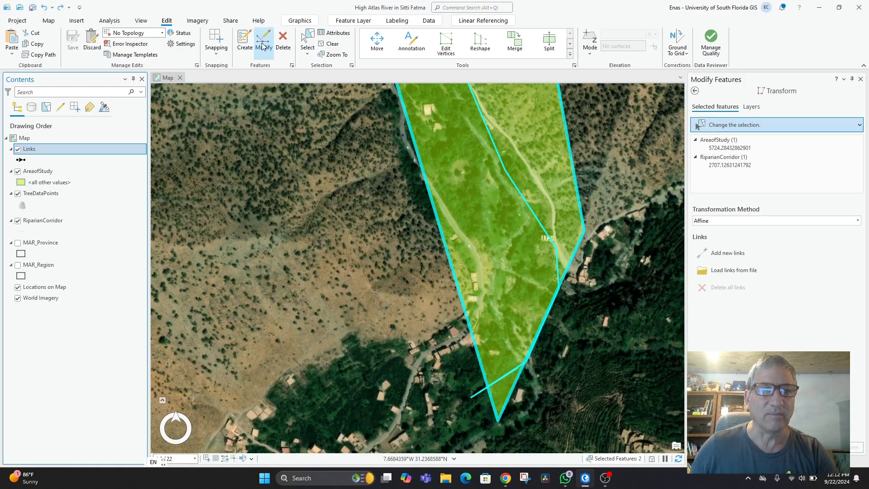
right_click(42, 151)
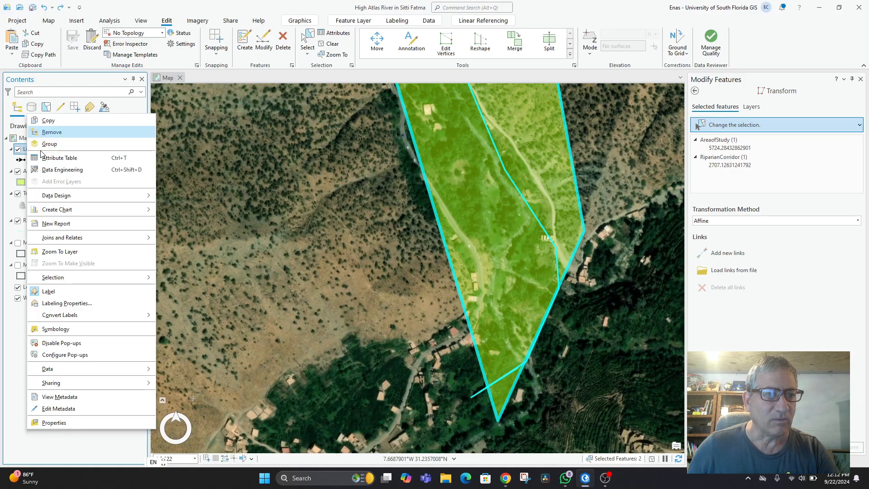
left_click(53, 132)
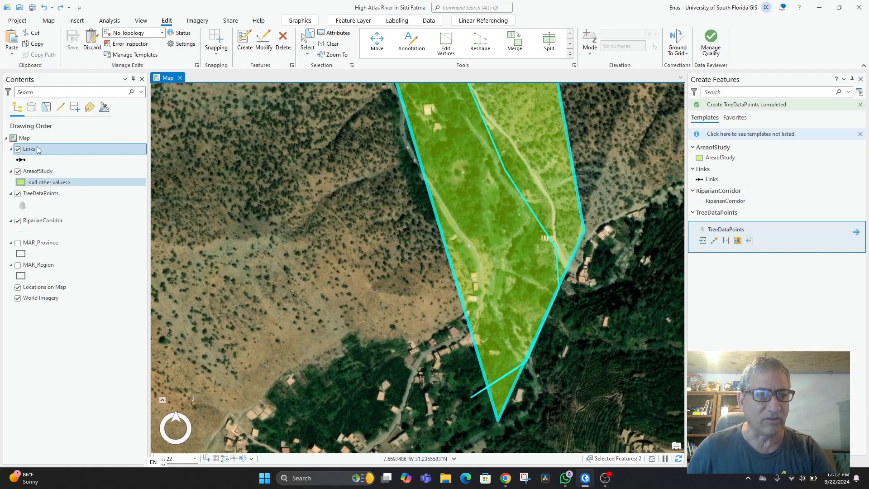
right_click(36, 148)
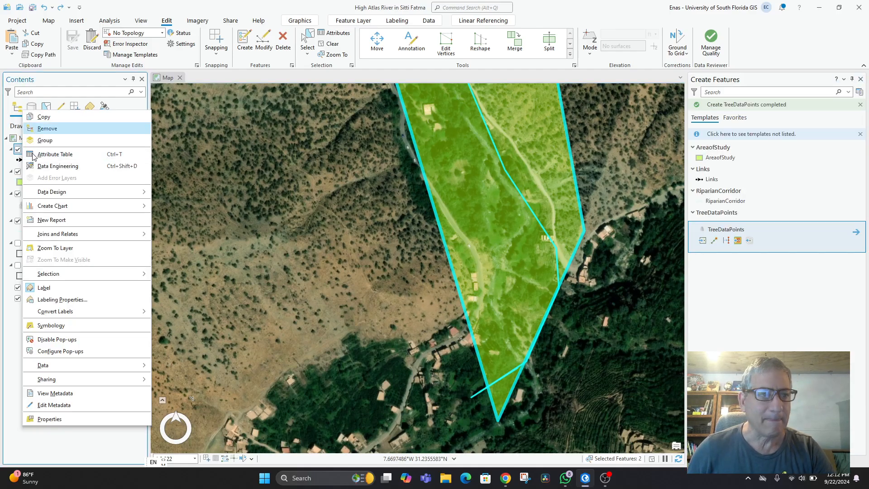
left_click(54, 129)
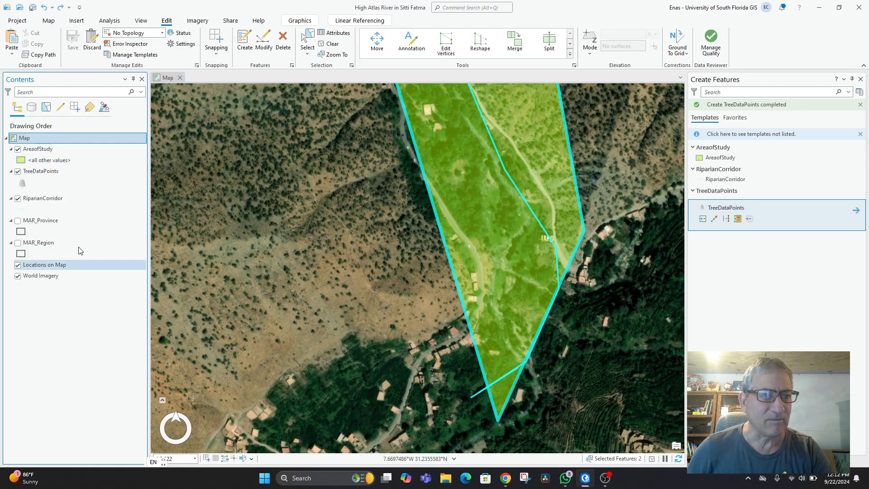
Select the RiparianCorridor layer and inspect the pop-up of the AreaofStudy polygon around the stream.
left_click(42, 202)
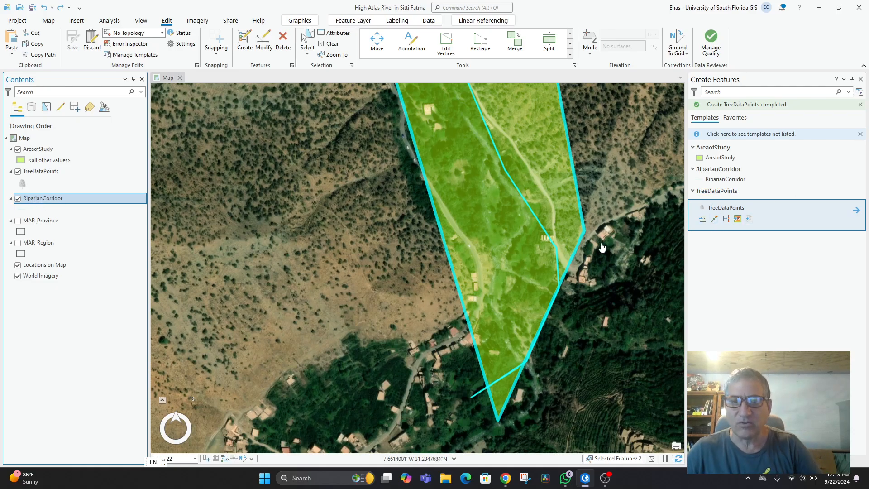
left_click(539, 225)
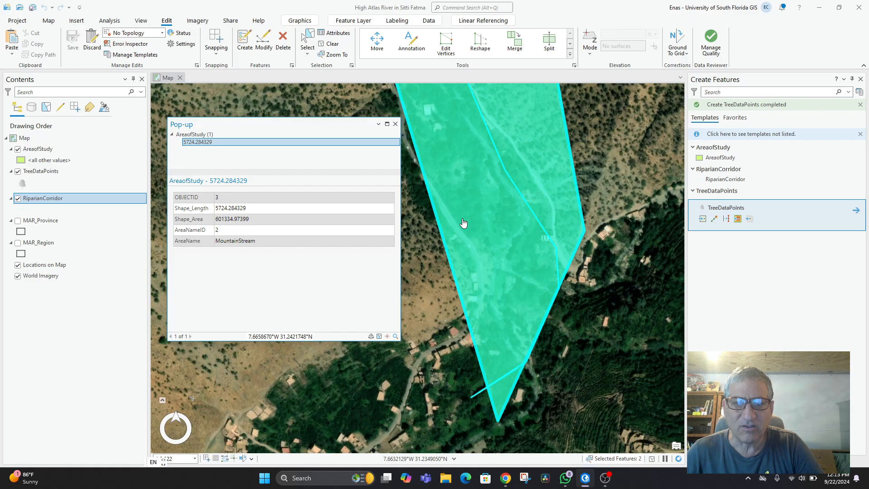
left_click(395, 124)
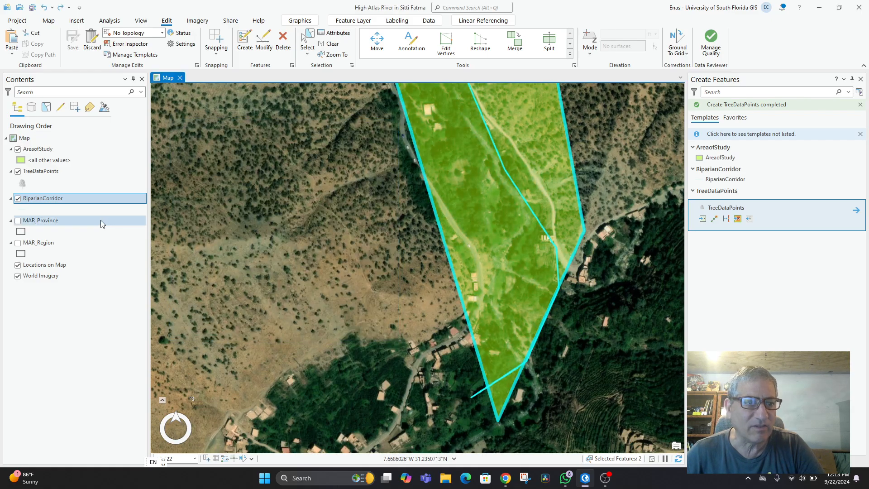
Hide the AreaofStudy and TreeDataPoints layers, keeping the RiparianCorridor layer visible over the imagery.
left_click(18, 149)
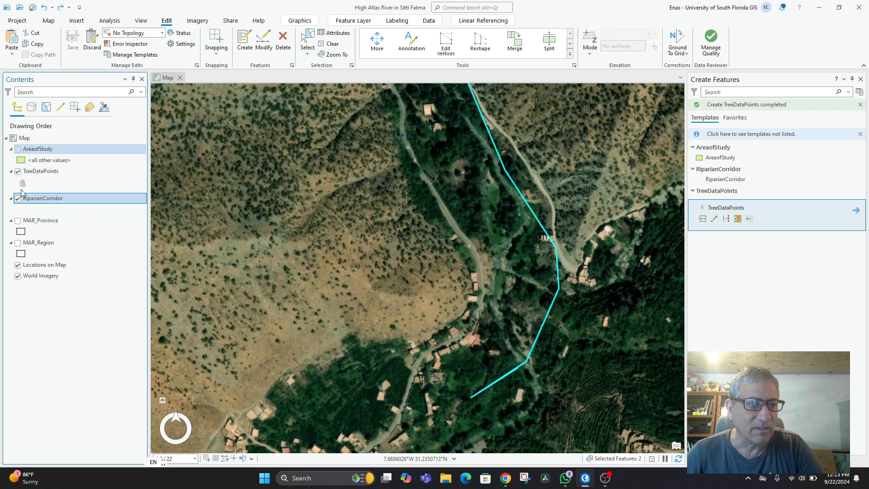
left_click(18, 172)
left_click(43, 208)
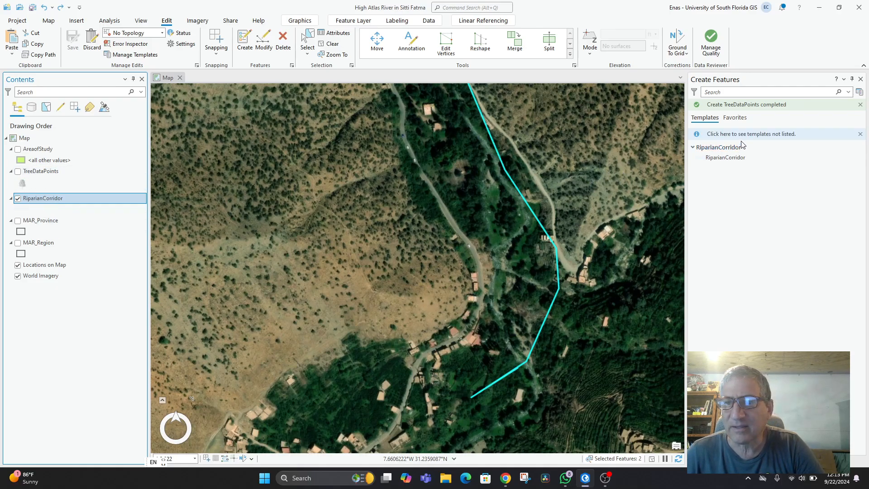
left_click(722, 158)
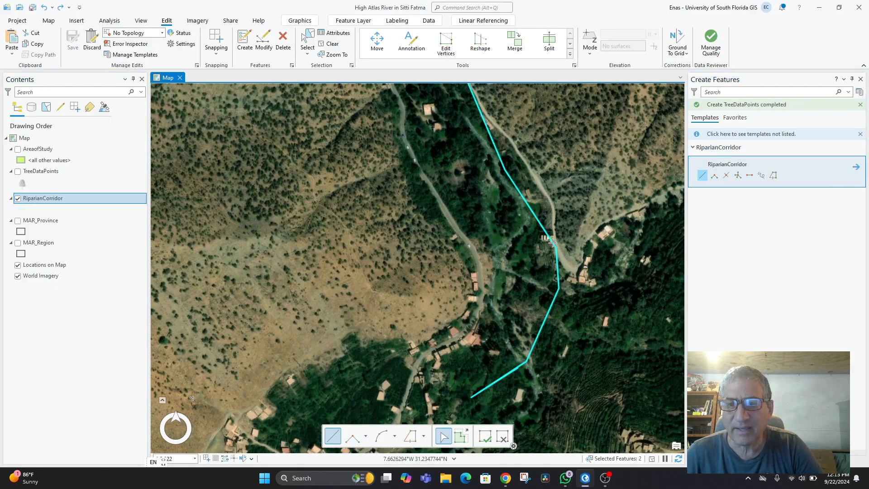
right_click(521, 198)
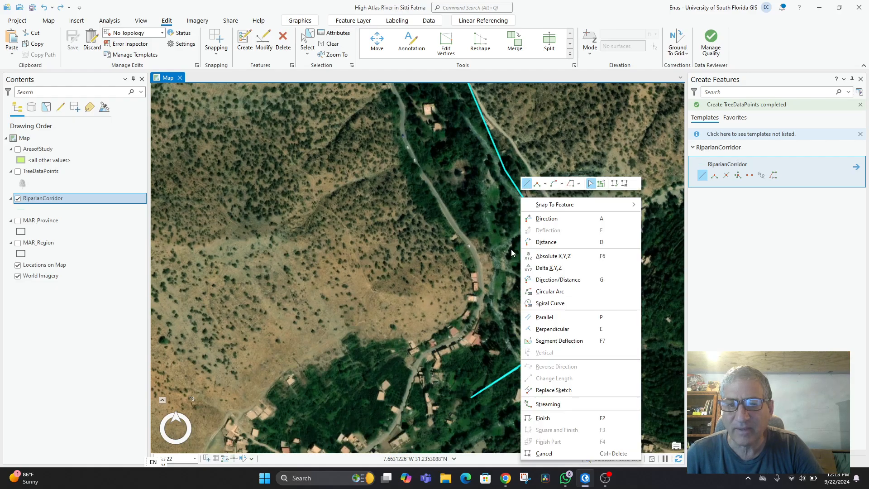
left_click(482, 148)
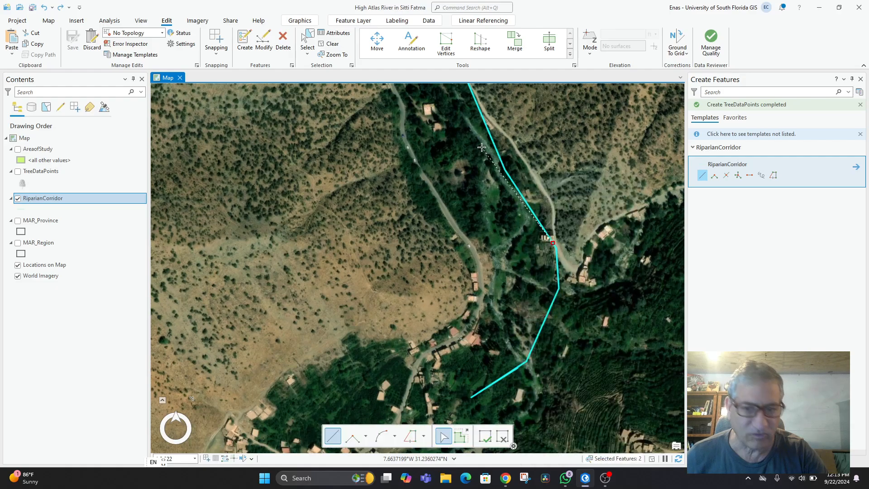
right_click(587, 215)
left_click(568, 192)
left_click(569, 191)
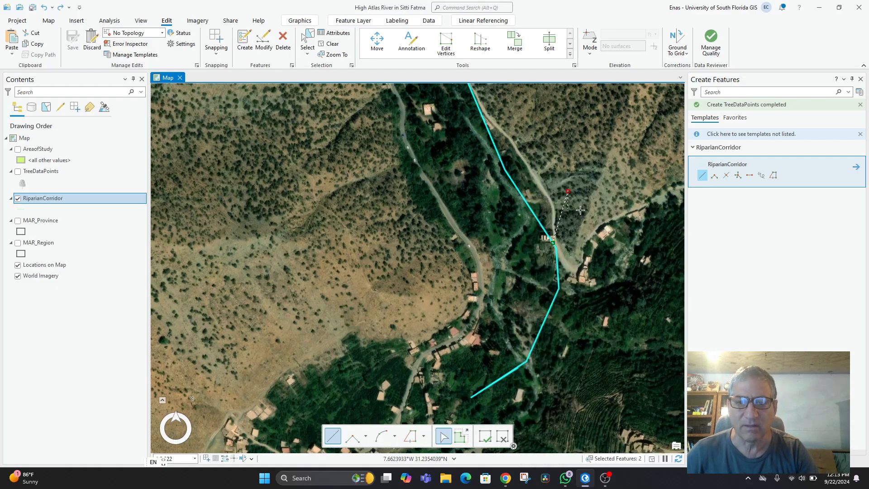
left_click(568, 209)
key("Escape")
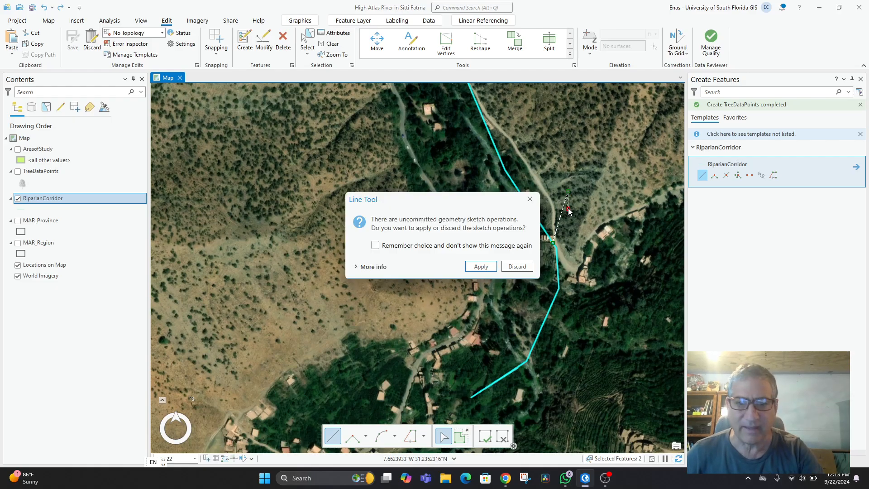
left_click(518, 267)
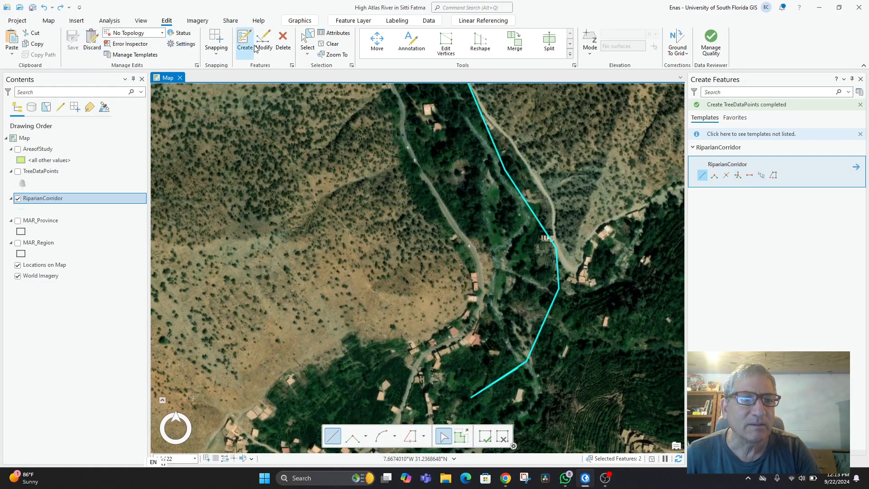
Select only the RiparianCorridor line that follows the narrow valley north of the river junction.
left_click(308, 42)
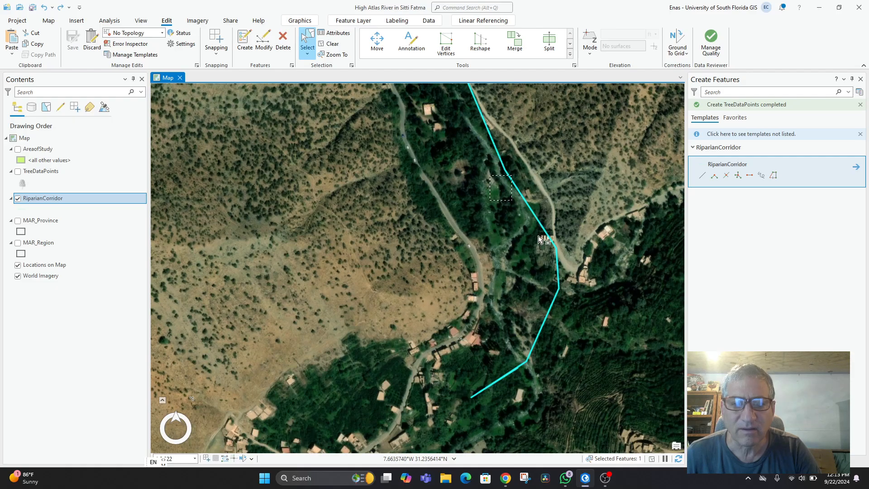
left_click_drag(490, 175, 577, 404)
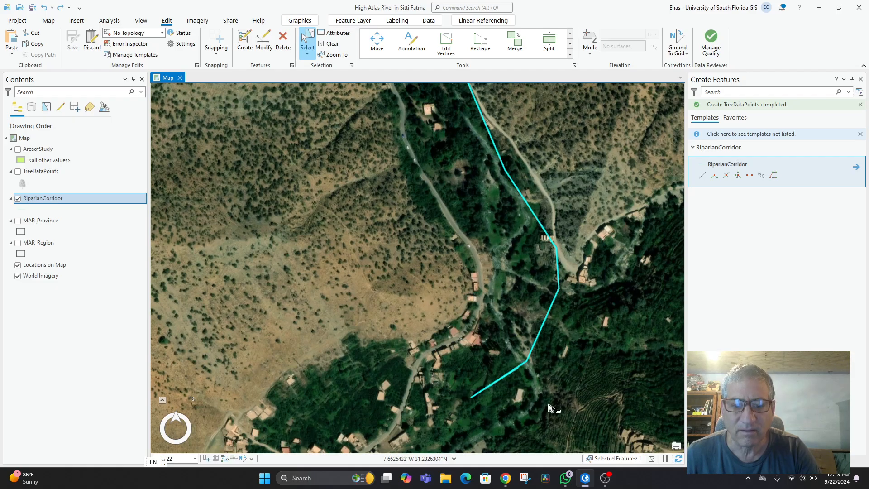
left_click(17, 199)
left_click(18, 200)
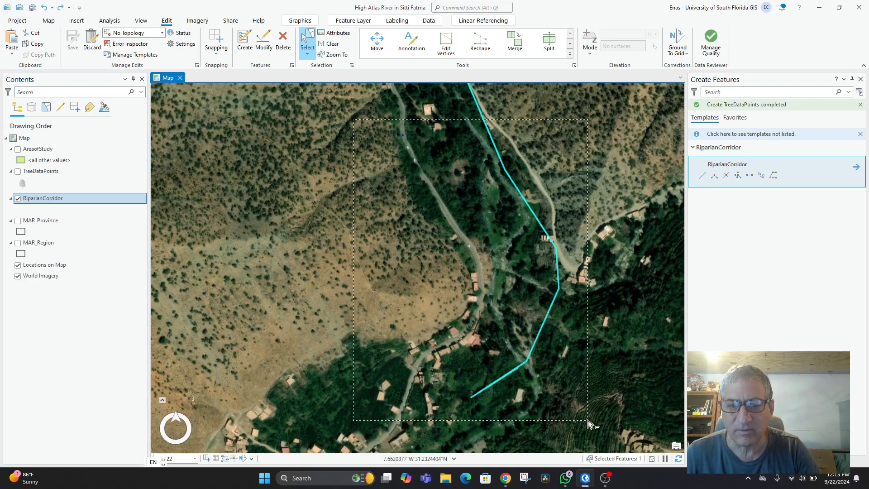
scroll(586, 363, "down", 3)
scroll(520, 253, "up", 4)
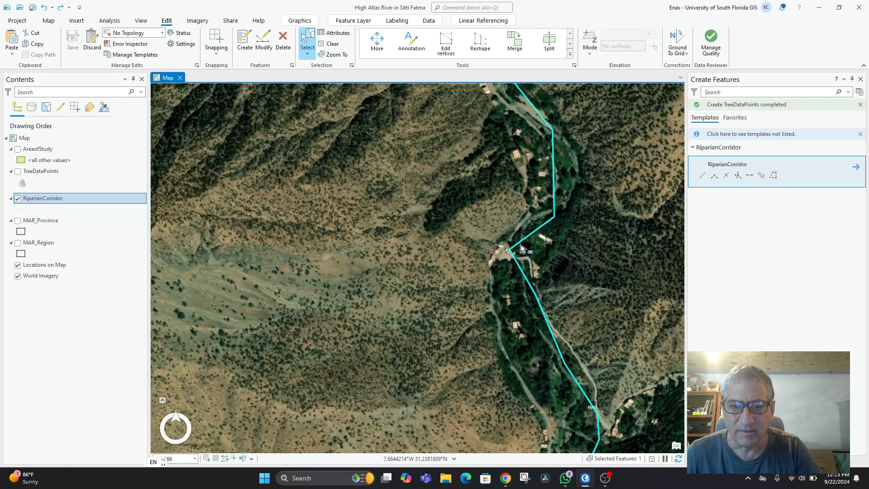
left_click(521, 245)
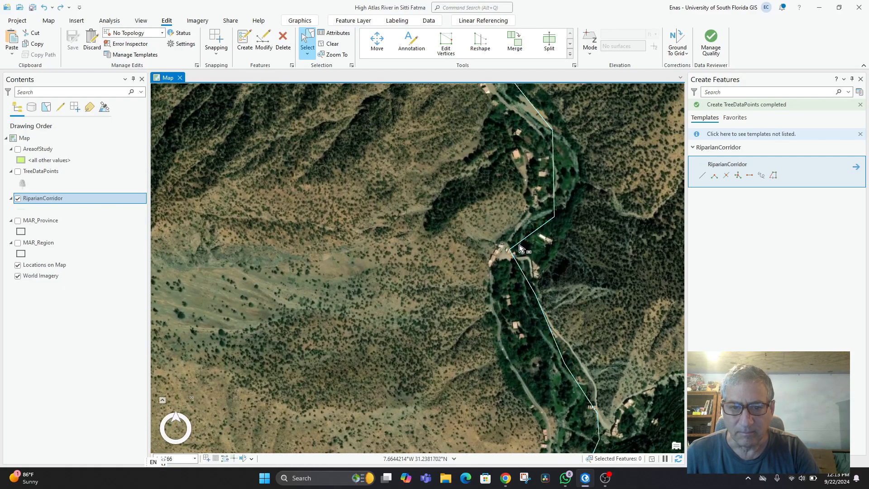
left_click(548, 314)
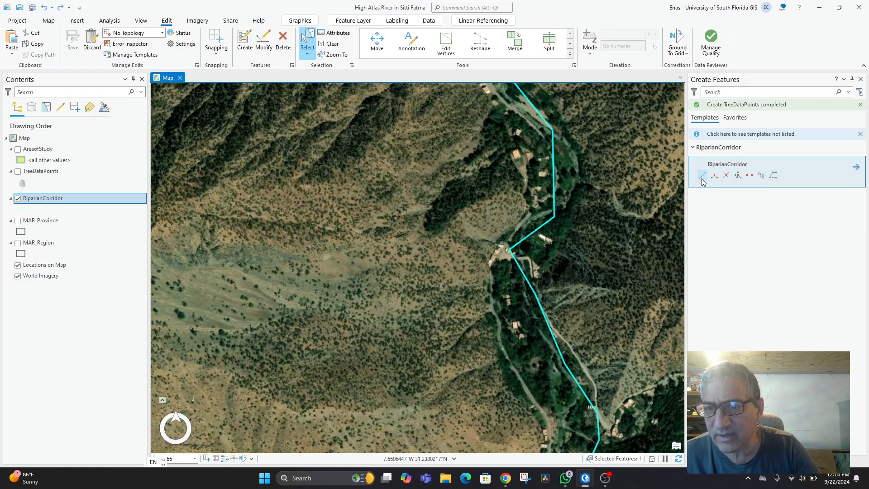
Examine the RiparianCorridor template's attribute fields and dismiss the completion notice, then return to feature selection.
left_click(693, 148)
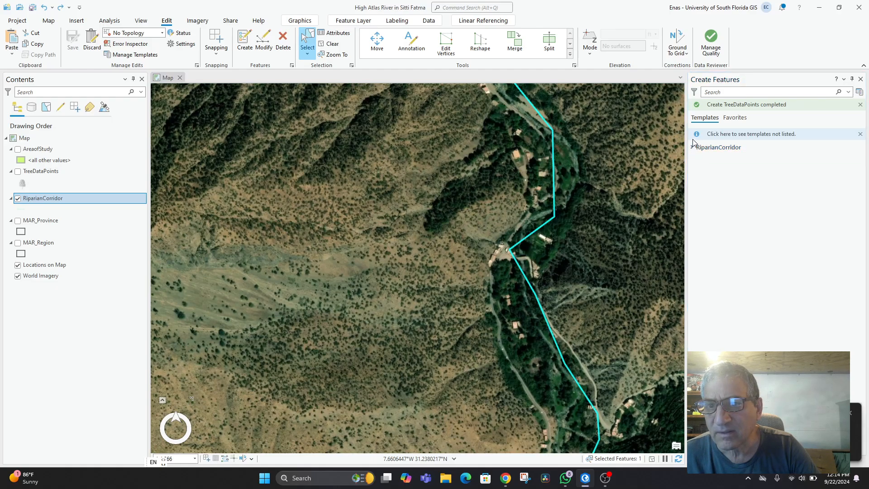
left_click(735, 152)
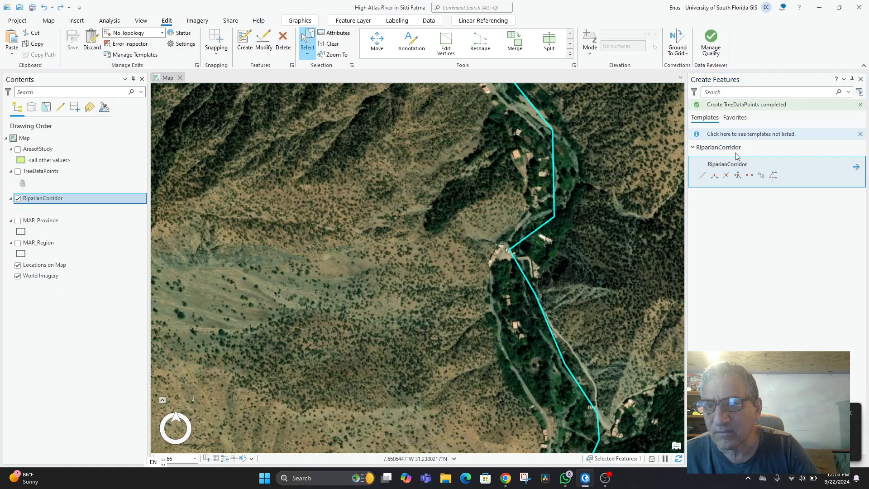
left_click(856, 168)
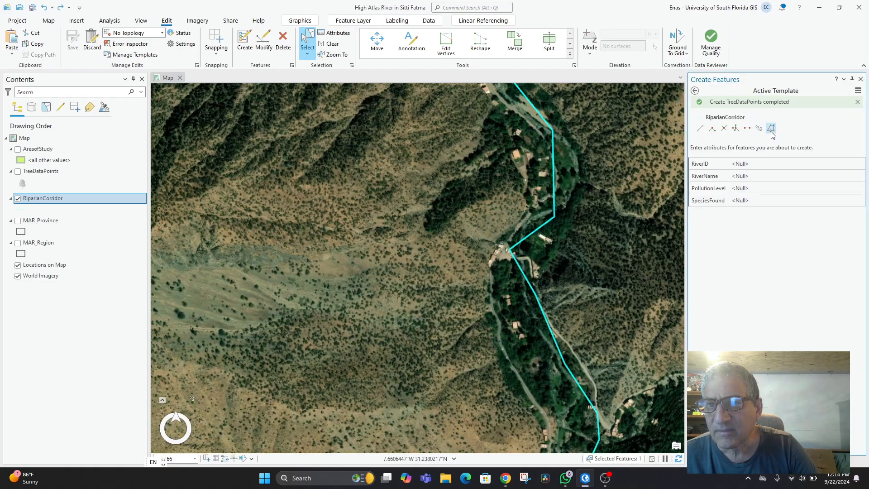
left_click(860, 105)
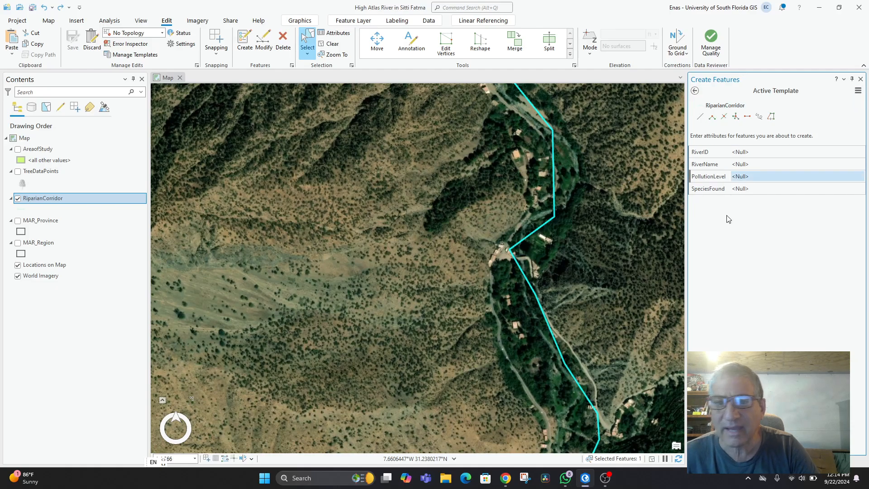
left_click(304, 41)
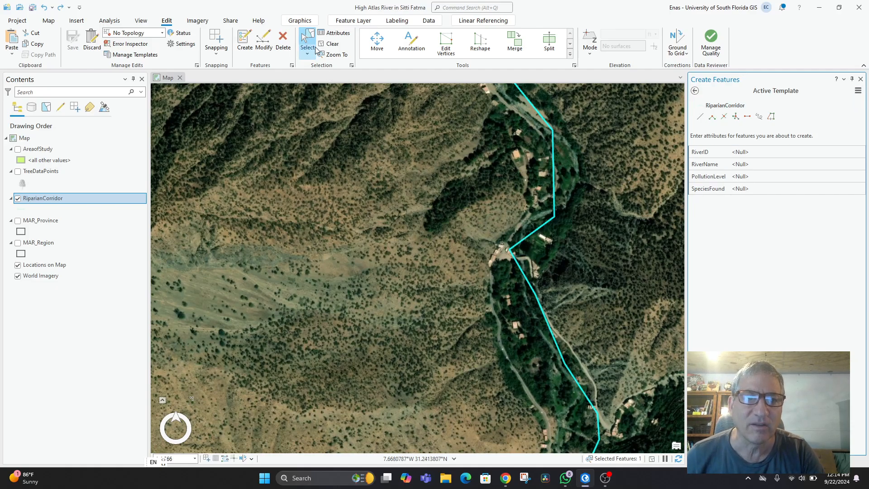
Use Edit Vertices to shift the two vertices of the river line's large middle bend eastward and finish the edit.
left_click(447, 48)
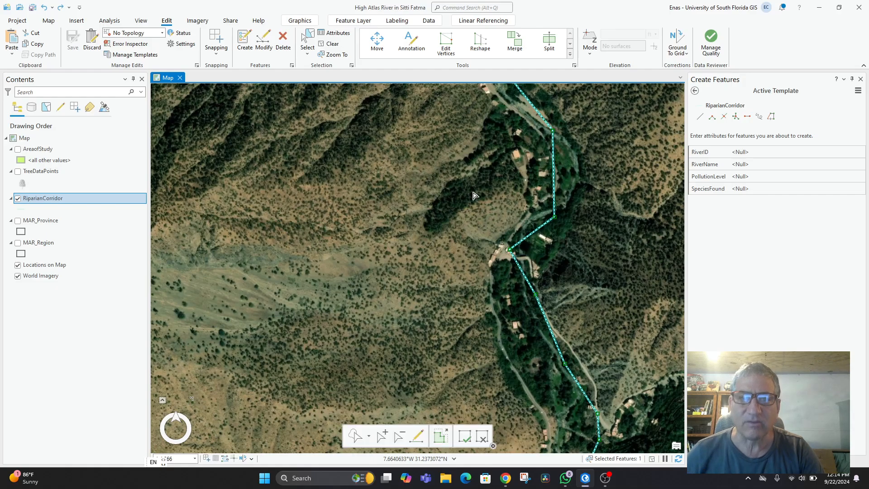
left_click_drag(516, 230, 461, 295)
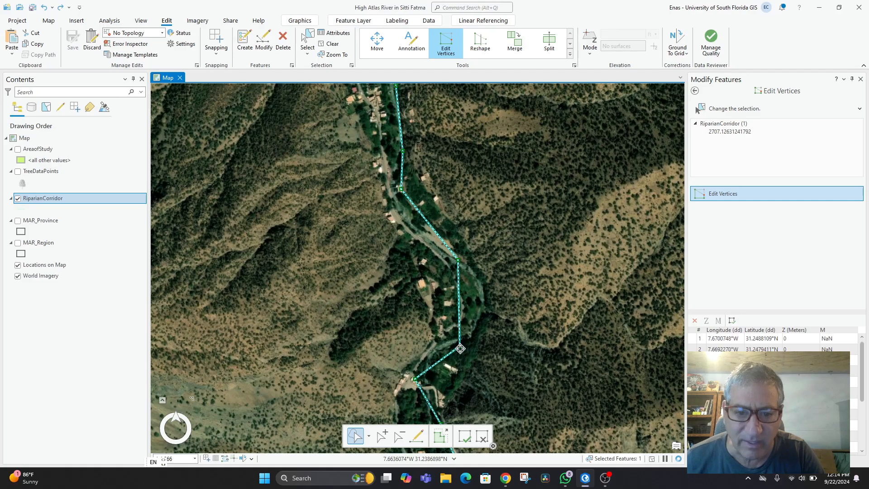
left_click_drag(461, 348, 476, 335)
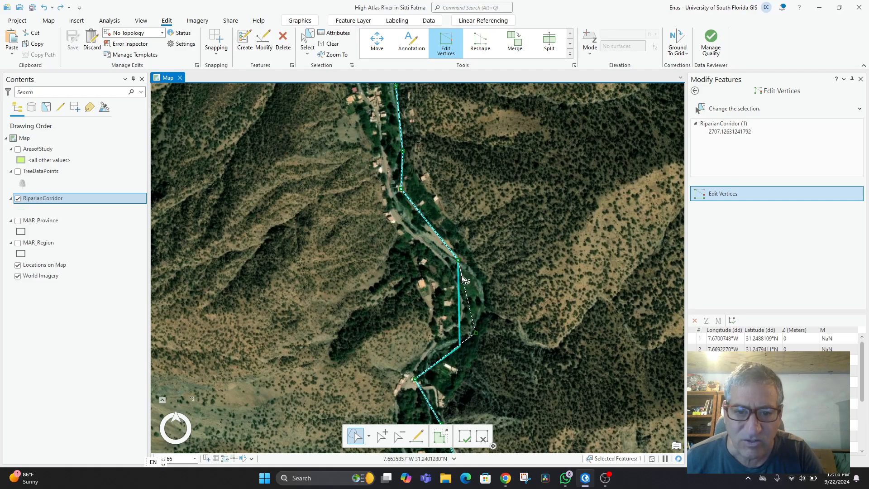
left_click_drag(459, 263, 471, 270)
key("F2")
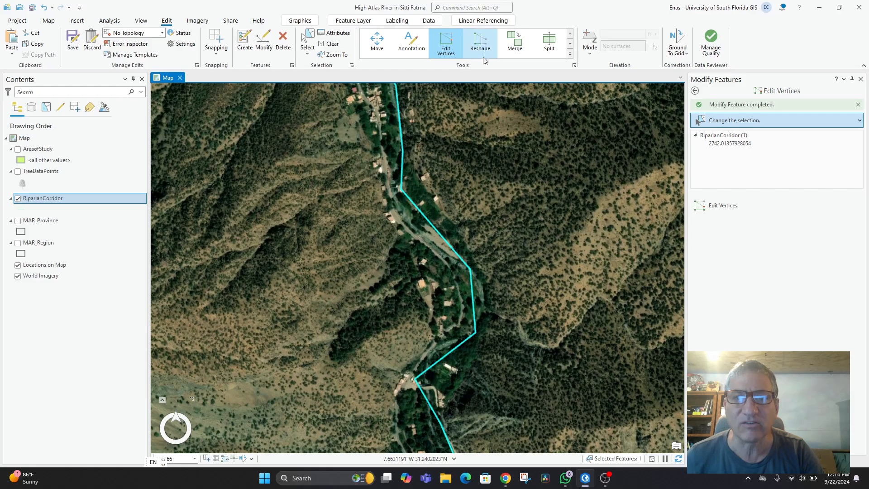
Add a vertex between the two bend vertices, pull it slightly east onto the river's curve, and finish the edit.
left_click(473, 300)
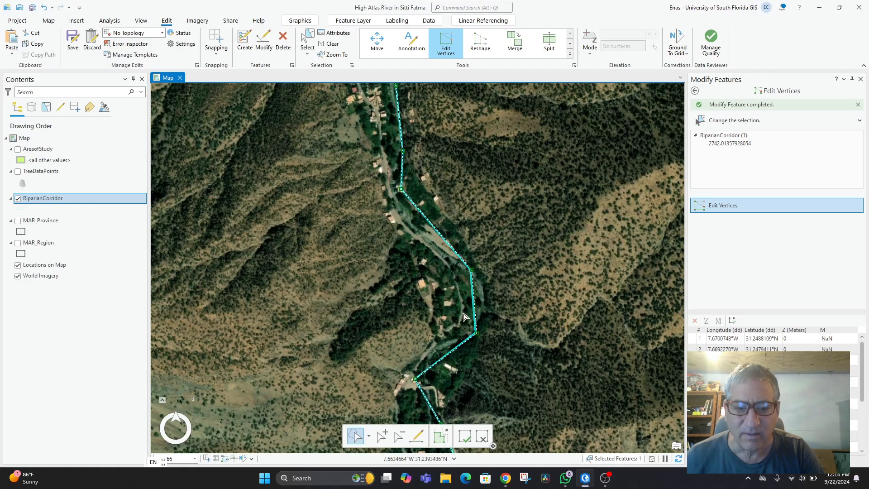
left_click(382, 438)
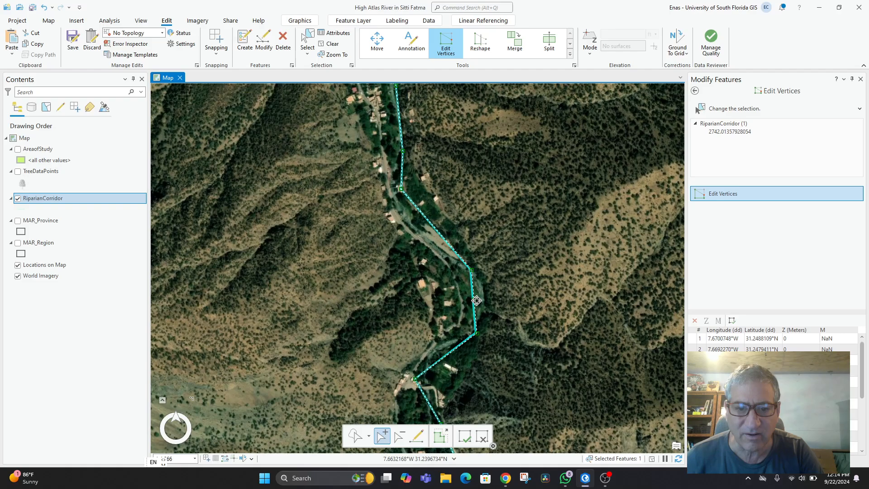
left_click_drag(476, 300, 485, 296)
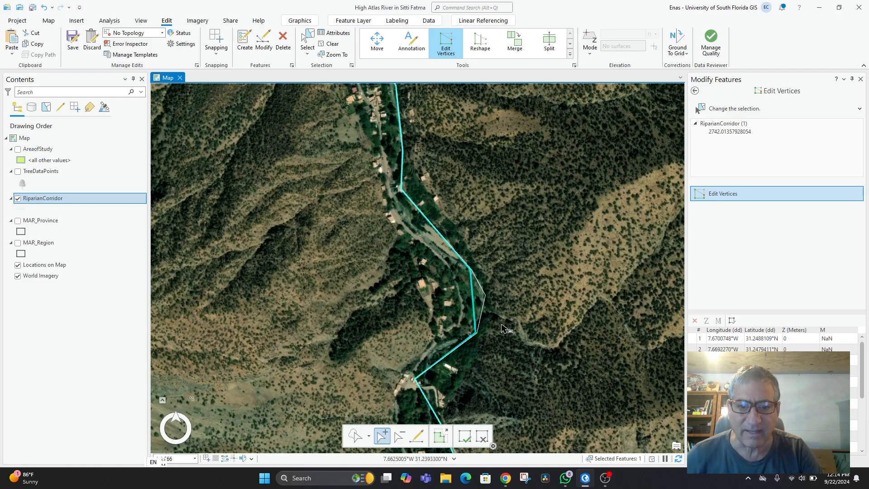
key("F2")
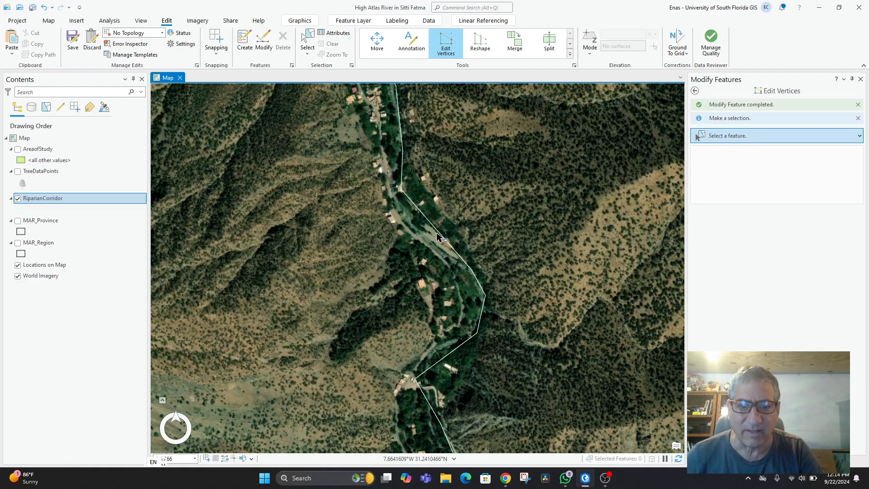
Add a vertex on the diagonal segment northwest of the bend, pull it west onto the riverbed, and finish the edit.
left_click(436, 235)
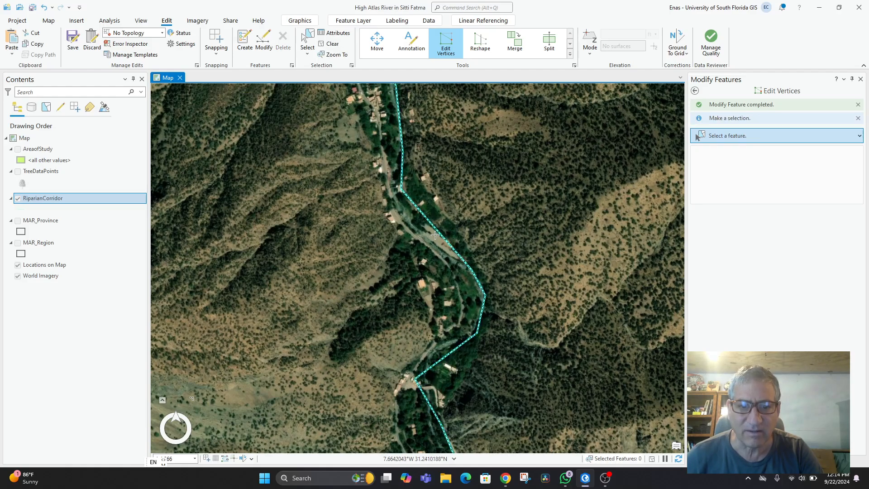
left_click_drag(438, 233, 412, 226)
key("F2")
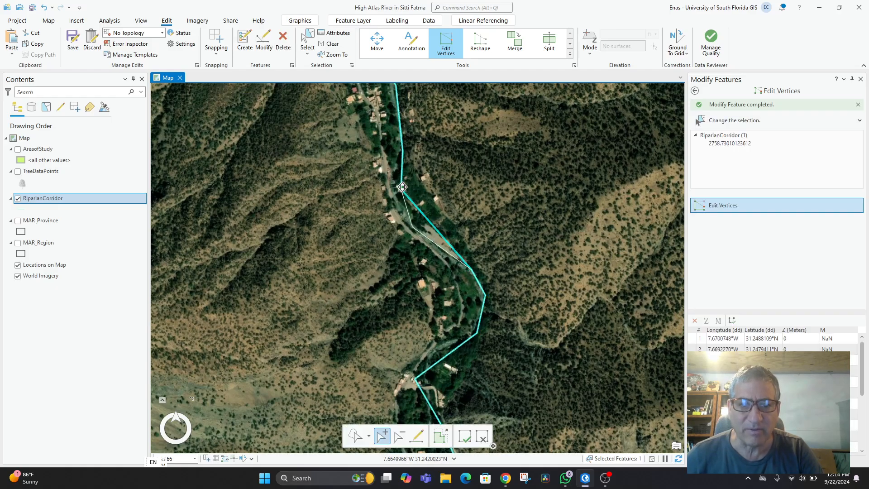
Shift the next two vertices north of the diagonal segment westward onto the river, finishing the edit after each.
left_click_drag(400, 187, 391, 186)
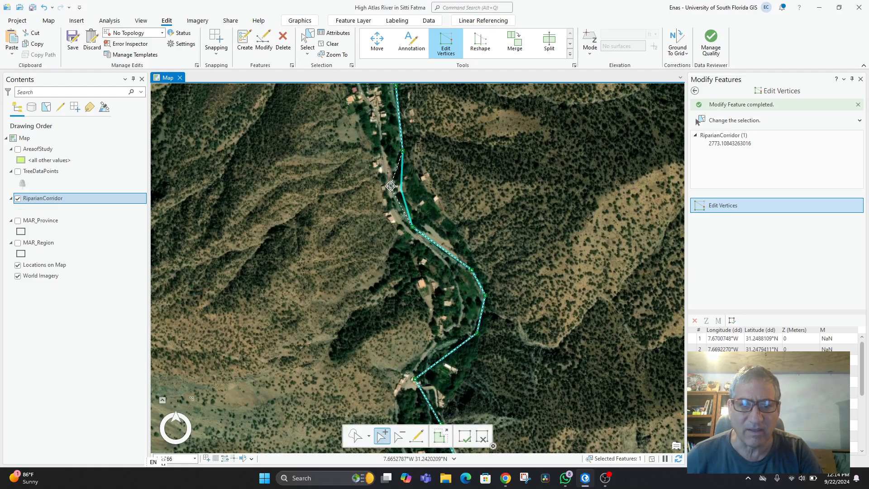
key("F2")
left_click_drag(402, 151, 382, 144)
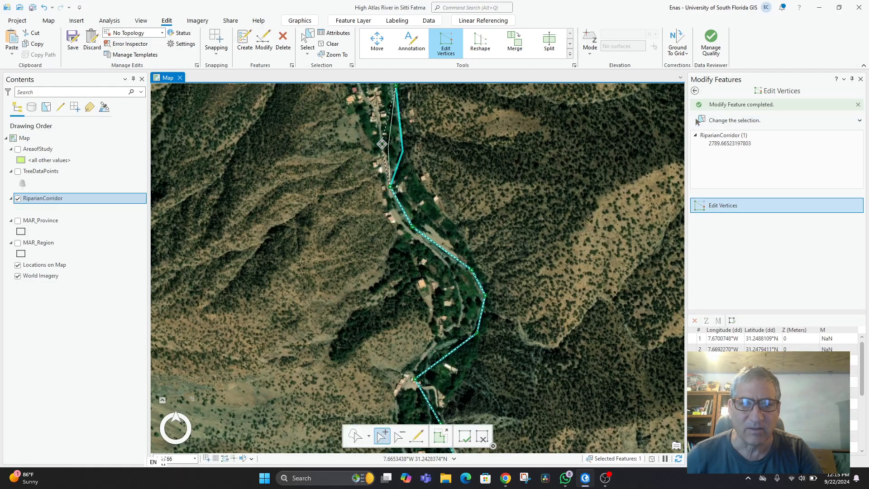
key("F2")
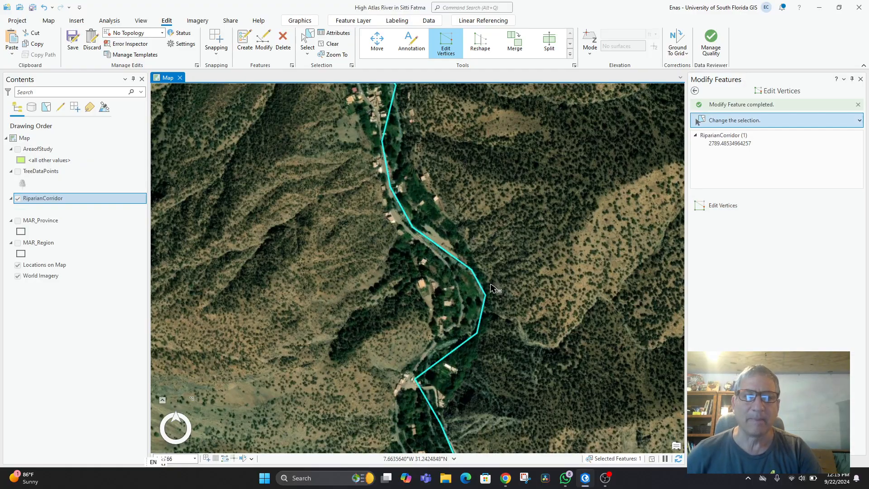
Add a vertex on the segment just southwest of the large bend and pull it northwest to follow the river.
scroll(491, 287, "down", 4)
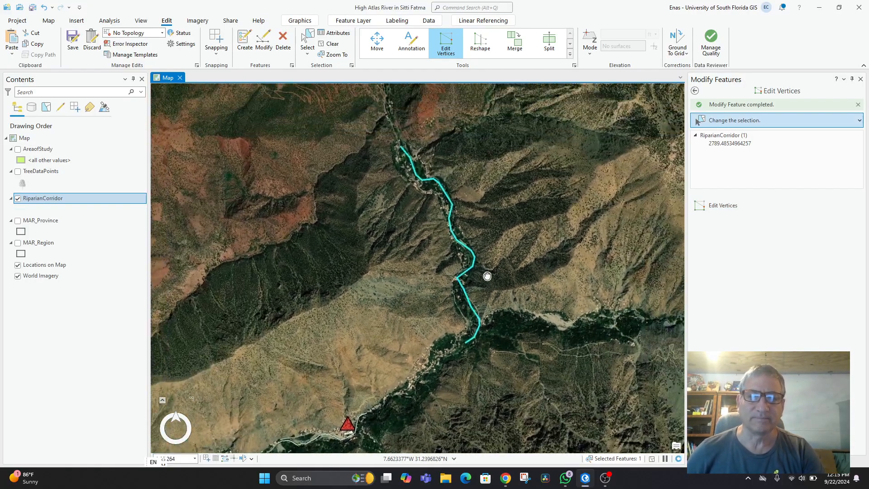
scroll(471, 294, "up", 4)
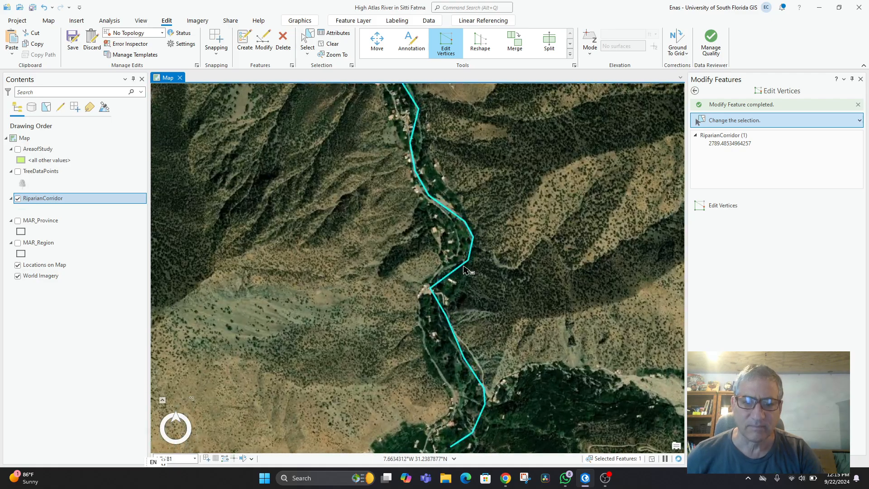
left_click(452, 275)
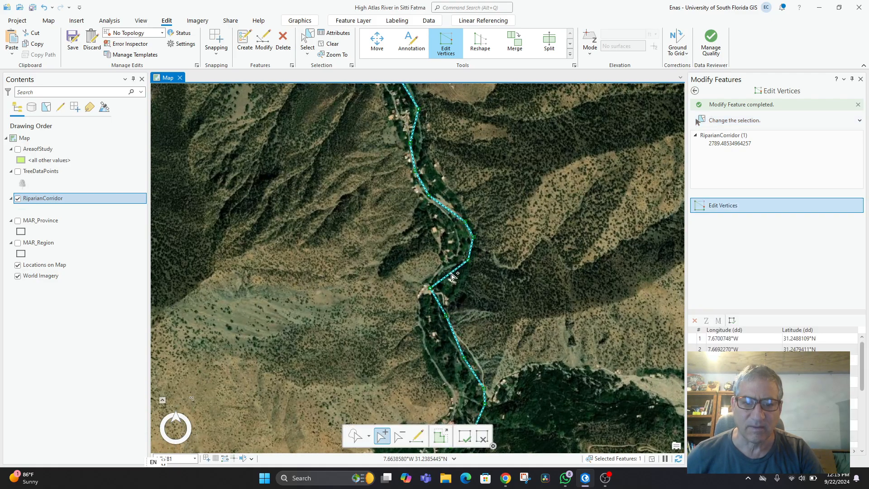
left_click(454, 272)
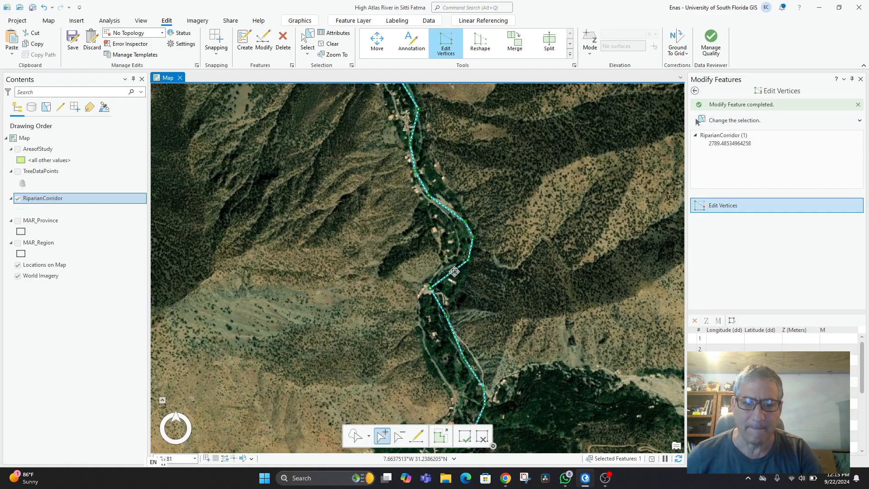
left_click_drag(454, 272, 445, 268)
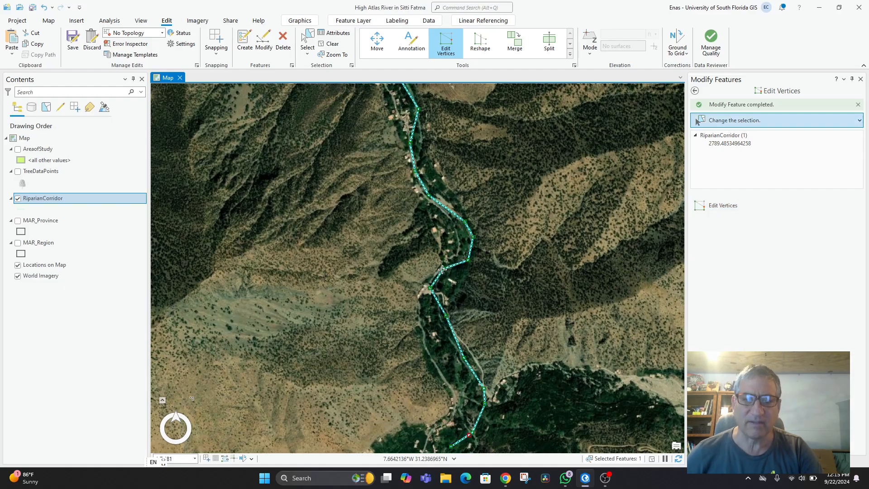
Move the vertex near the line's southern end westward onto the river and finish the vertex edits.
left_click_drag(494, 302, 514, 209)
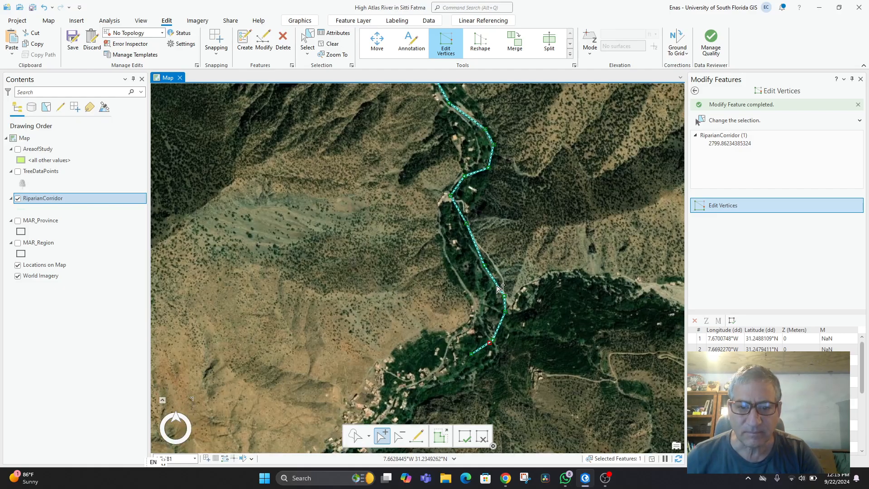
left_click_drag(504, 297, 538, 319)
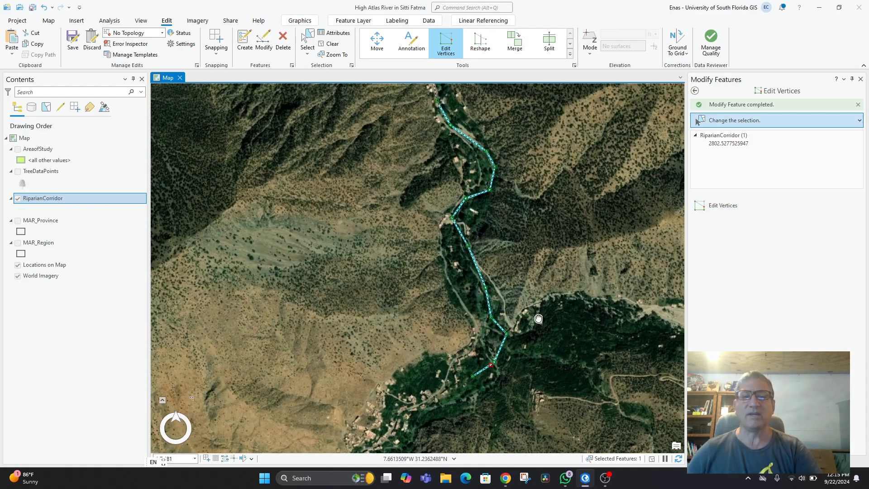
left_click_drag(552, 159, 573, 237)
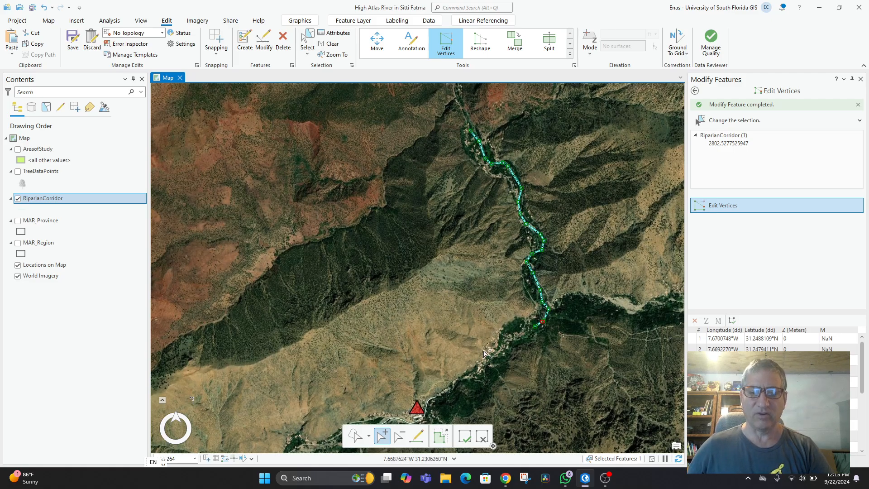
left_click(466, 436)
Select the other RiparianCorridor line, running beside the village in the southwestern valley, and show it close up.
left_click_drag(403, 230, 455, 127)
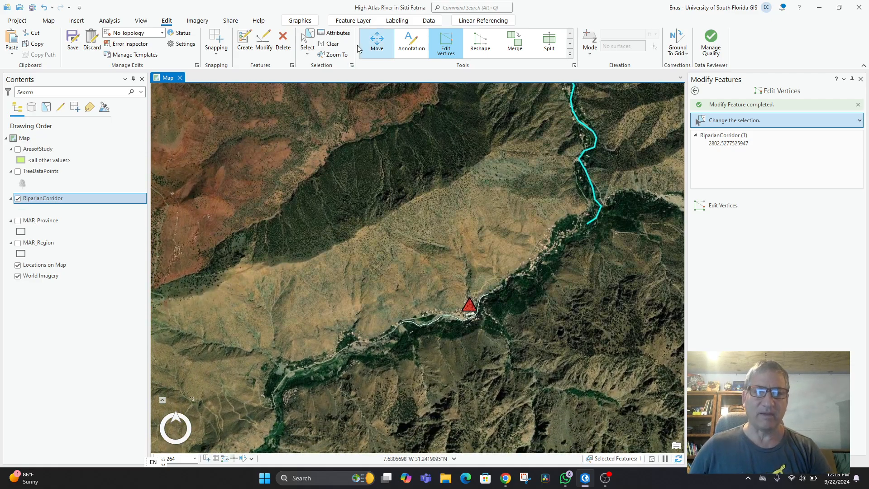
left_click(307, 42)
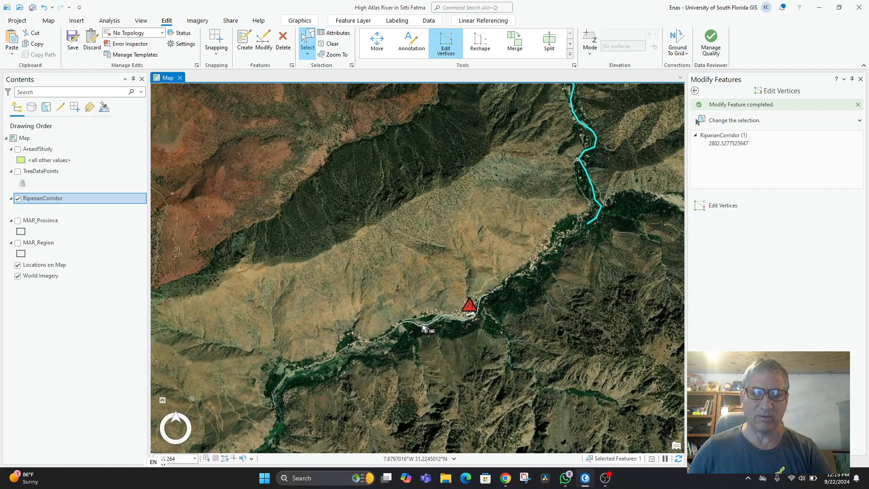
left_click(424, 326)
scroll(439, 343, "up", 5)
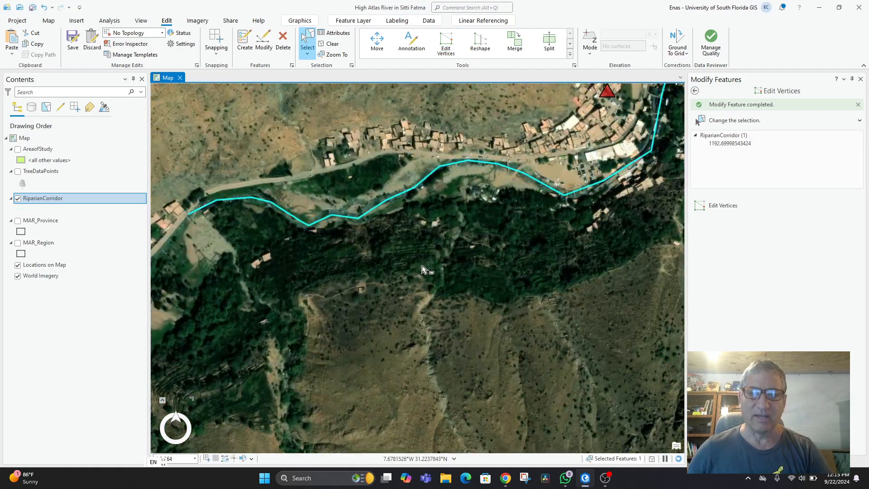
Open the selected RiparianCorridor line's vertices and shift the segment northeast of the bend below the parking area slightly eastward.
left_click_drag(424, 252, 513, 274)
scroll(469, 269, "up", 2)
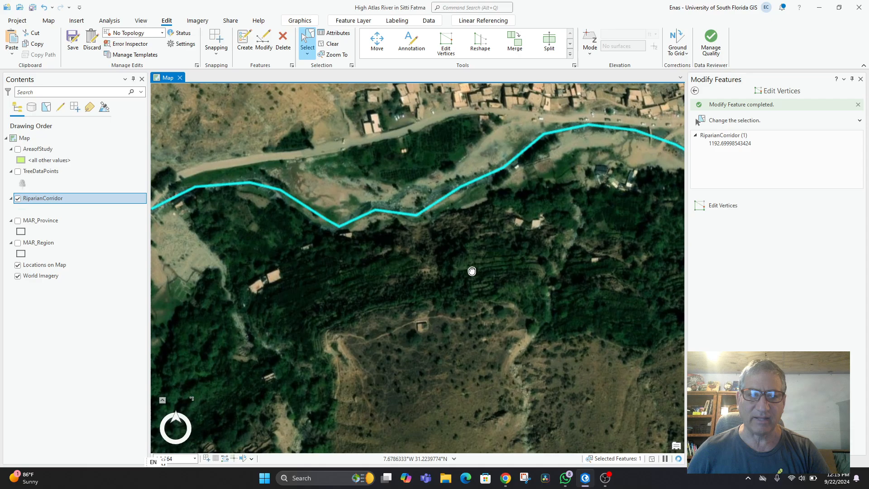
left_click_drag(393, 269, 278, 314)
left_click_drag(478, 255, 374, 287)
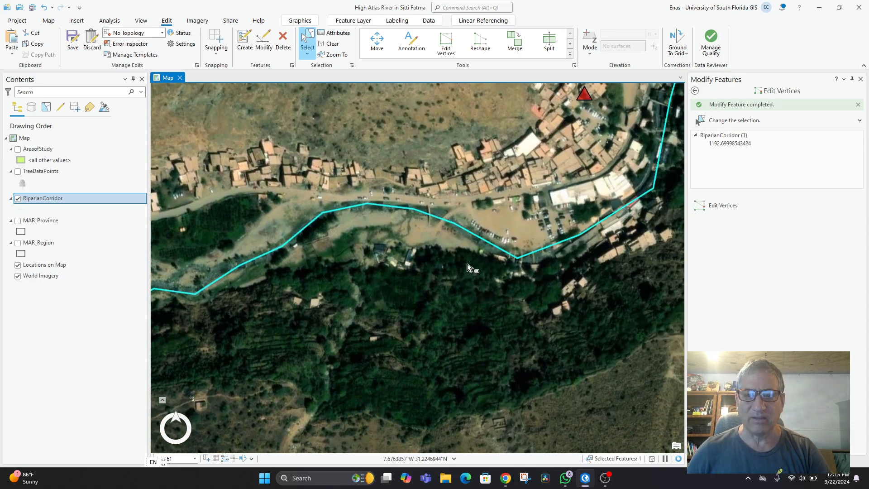
left_click_drag(497, 270, 448, 288)
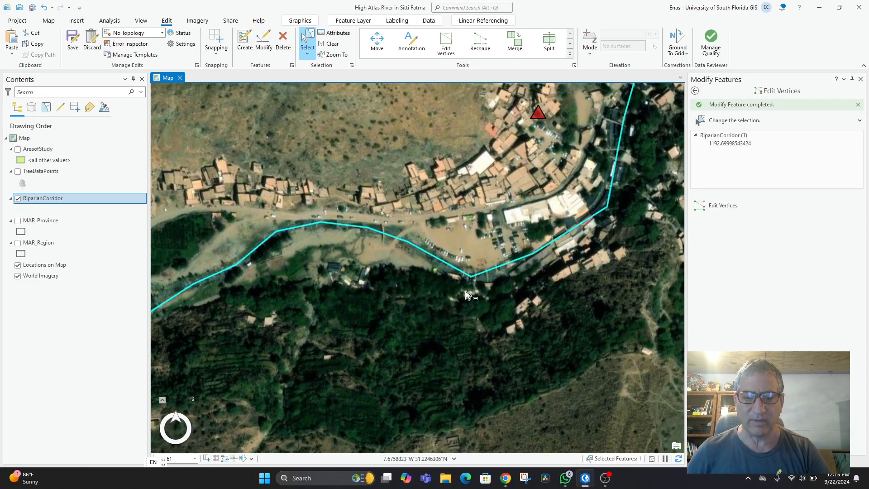
left_click(446, 43)
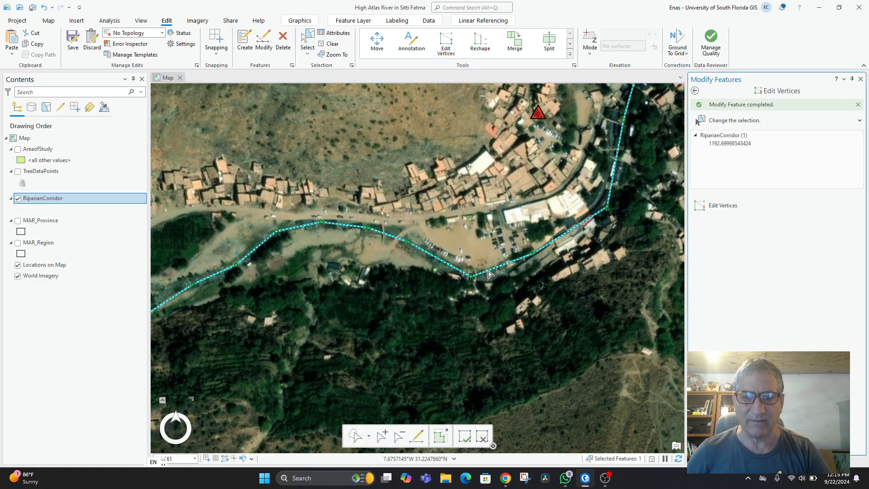
left_click(489, 271)
left_click(489, 270)
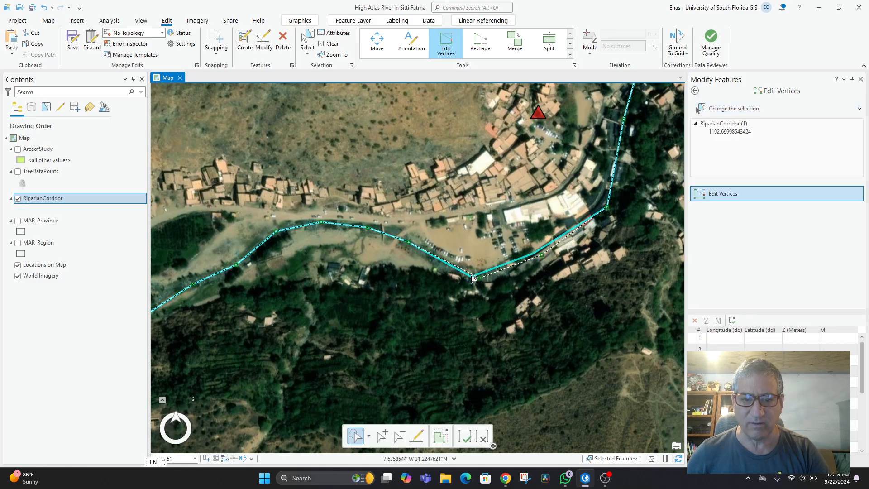
Finish the segment edit, move the bend vertex south of the parking area slightly northwest onto the river, and clear the selection.
left_click(382, 436)
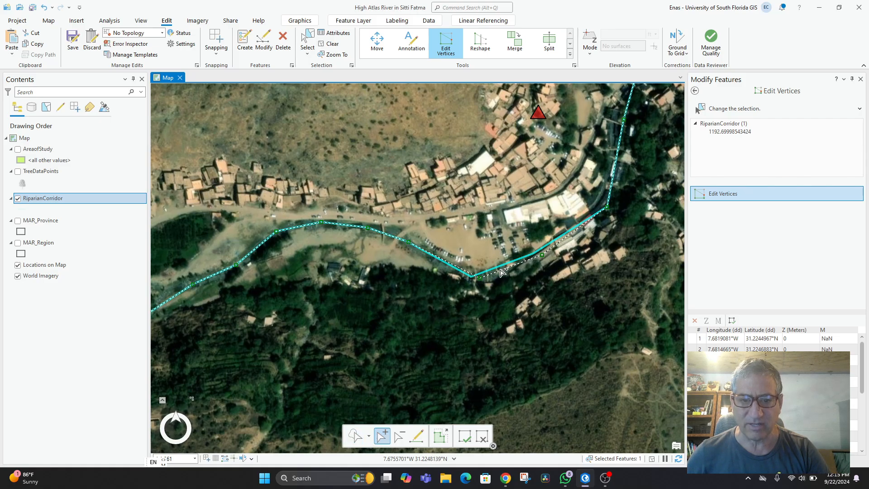
left_click(500, 270)
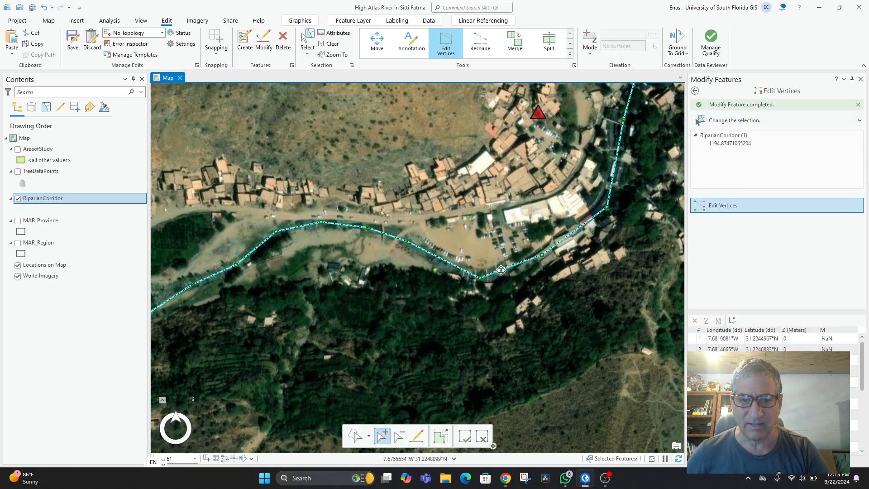
left_click_drag(481, 278, 472, 274)
left_click(474, 281)
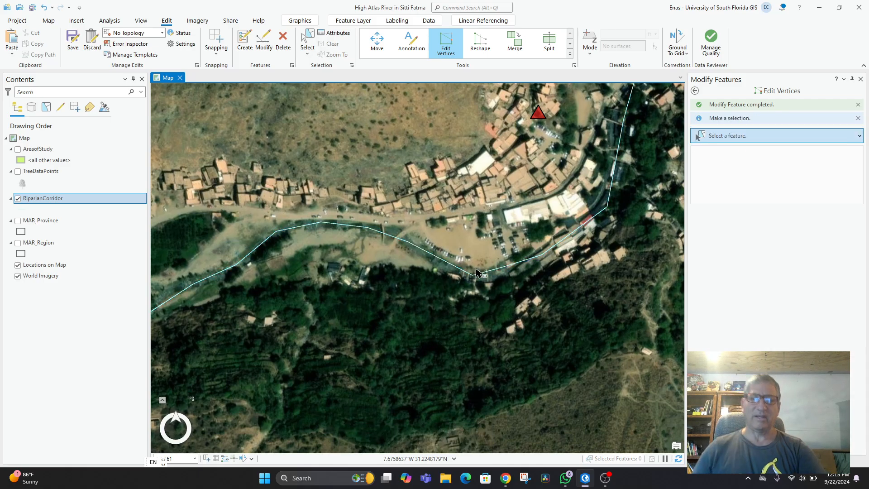
scroll(490, 299, "down", 3)
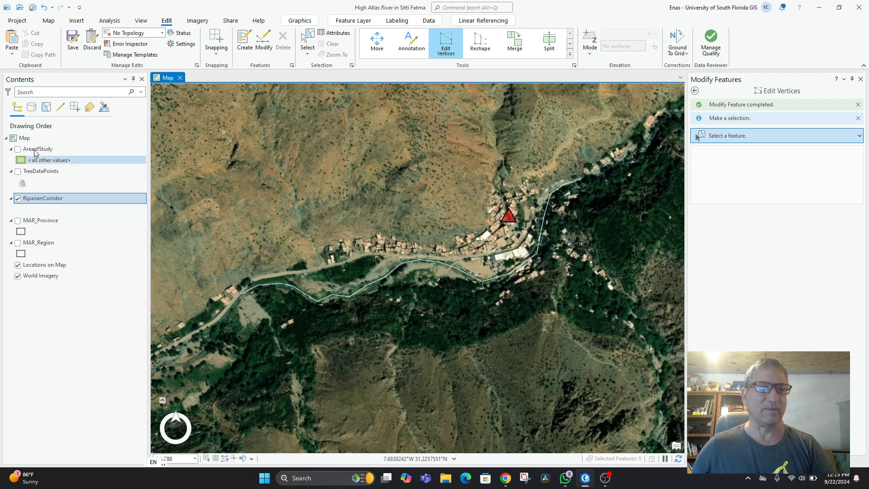
scroll(451, 277, "down", 5)
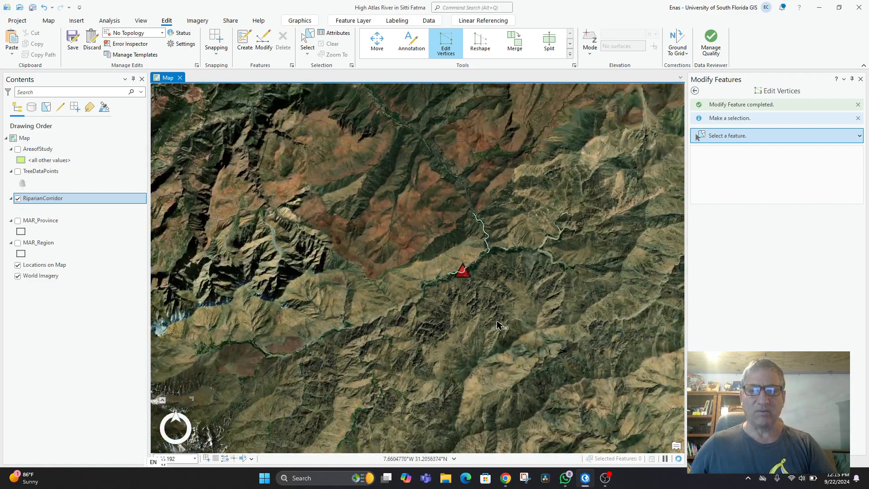
left_click_drag(474, 305, 469, 341)
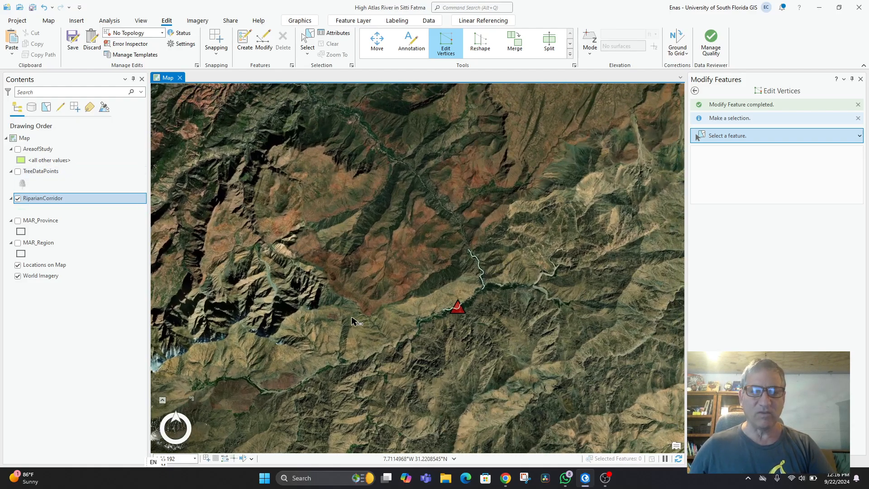
scroll(352, 320, "up", 5)
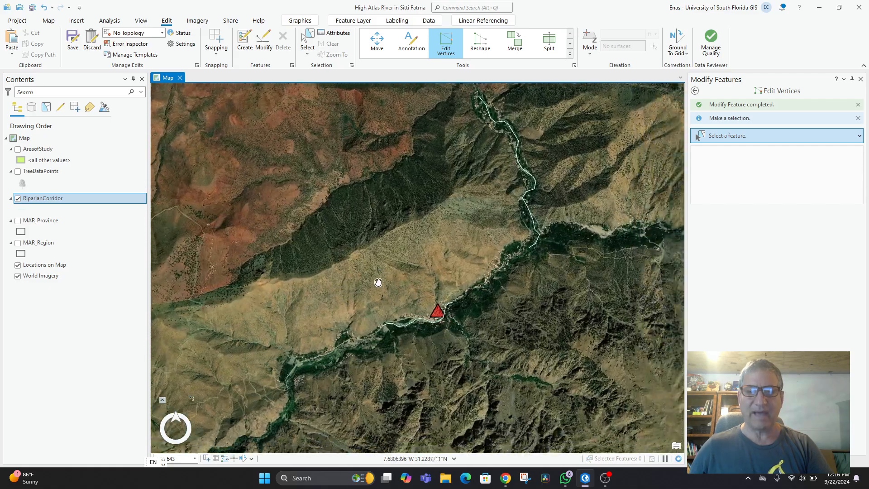
left_click_drag(379, 282, 413, 272)
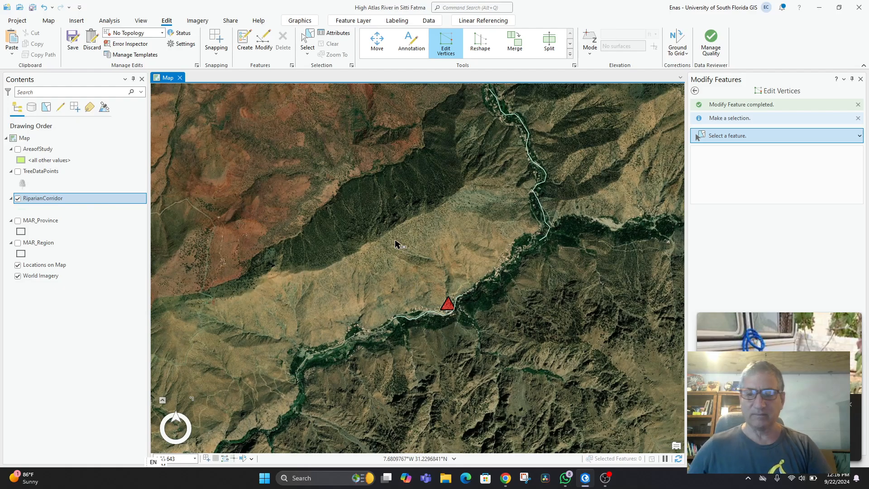
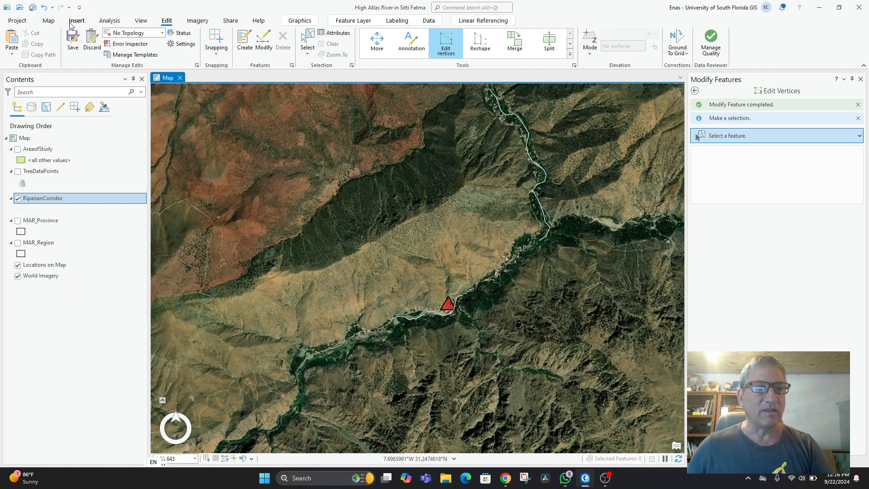
Search ArcGIS Online for "morocco" and add the Morocco Al Haouz Province West Structures and Buildings layer to the map.
left_click(48, 22)
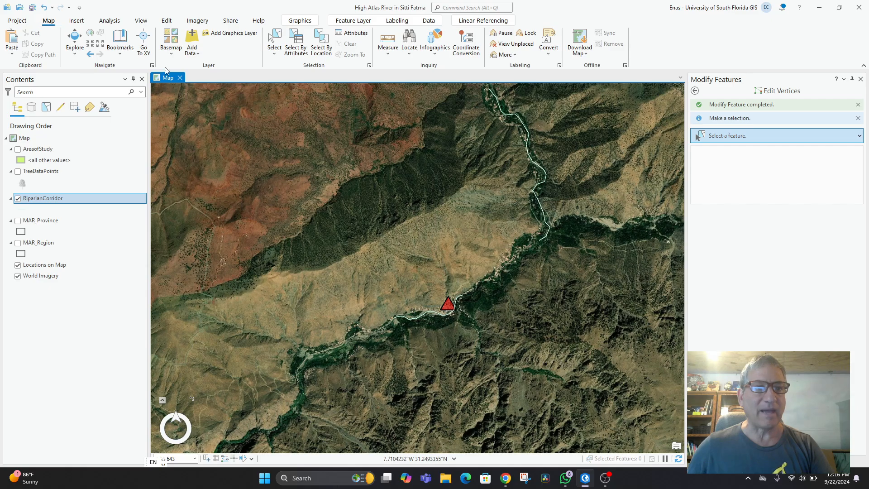
left_click(192, 53)
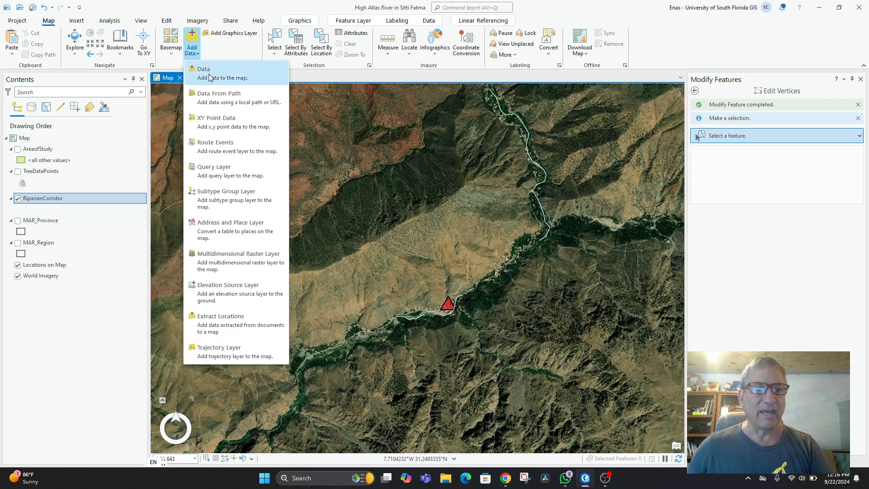
left_click(211, 78)
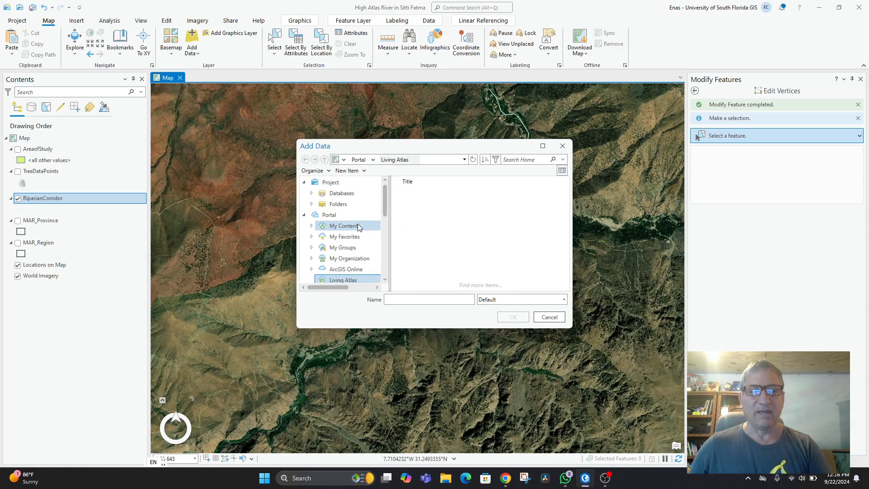
left_click(348, 270)
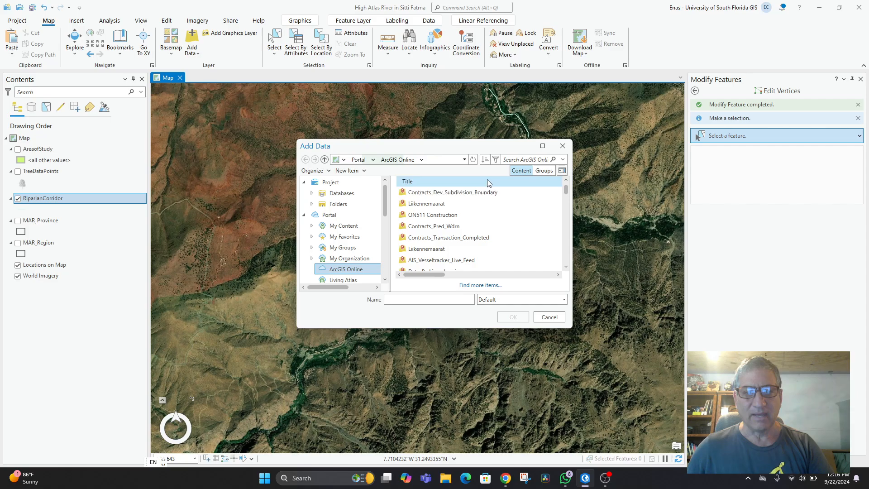
left_click(513, 162)
type("morocco")
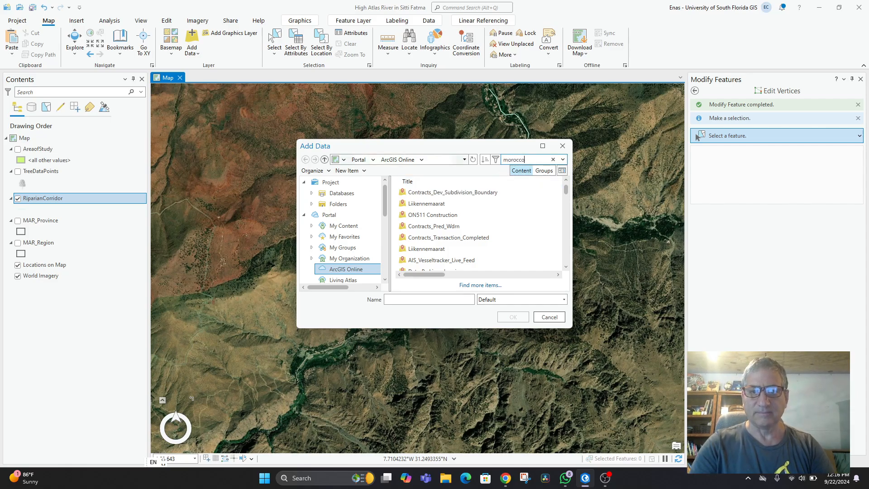
key("Return")
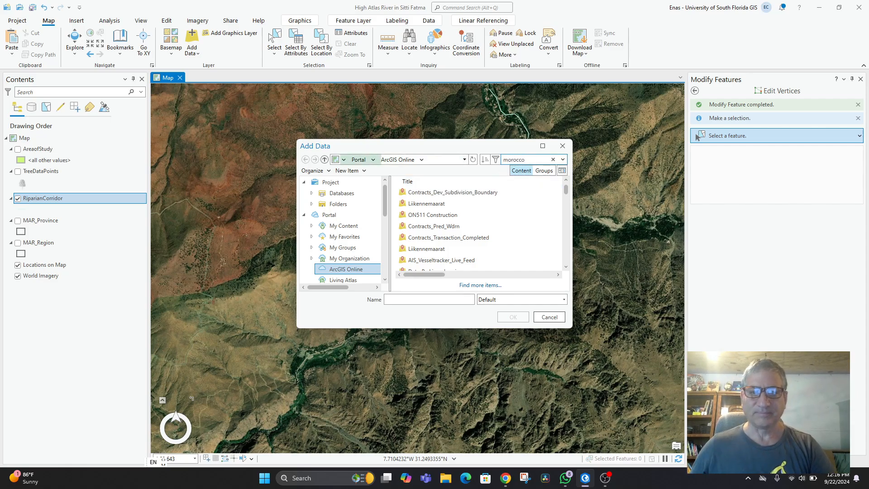
scroll(501, 259, "down", 1)
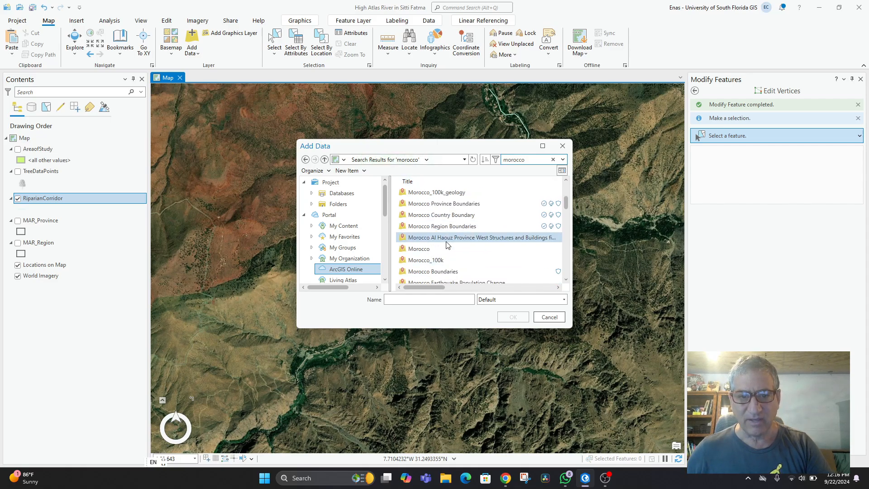
left_click(493, 240)
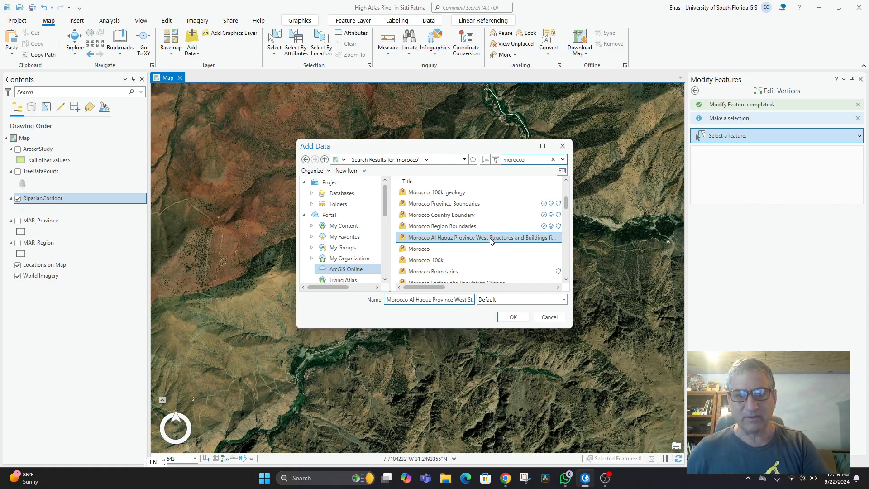
left_click(512, 318)
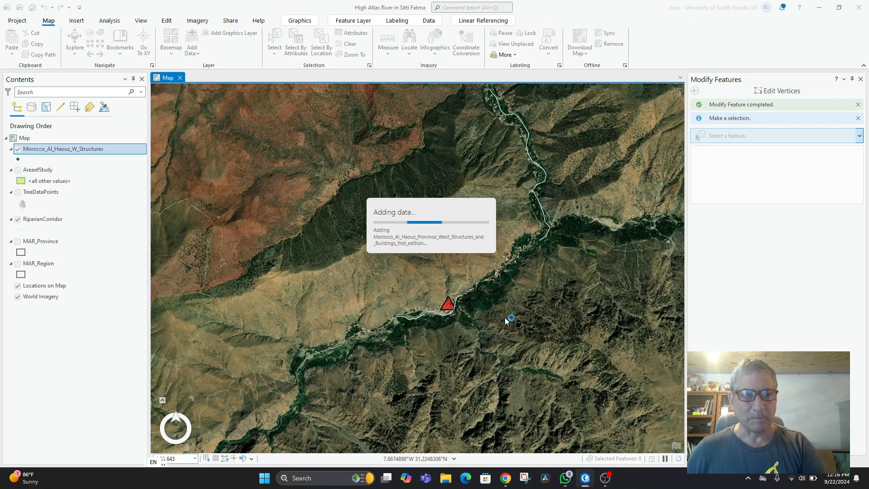
Examine where the Morocco_Al_Haouz_W_Structures points lie in relation to the mountain stream study area.
scroll(480, 317, "up", 2)
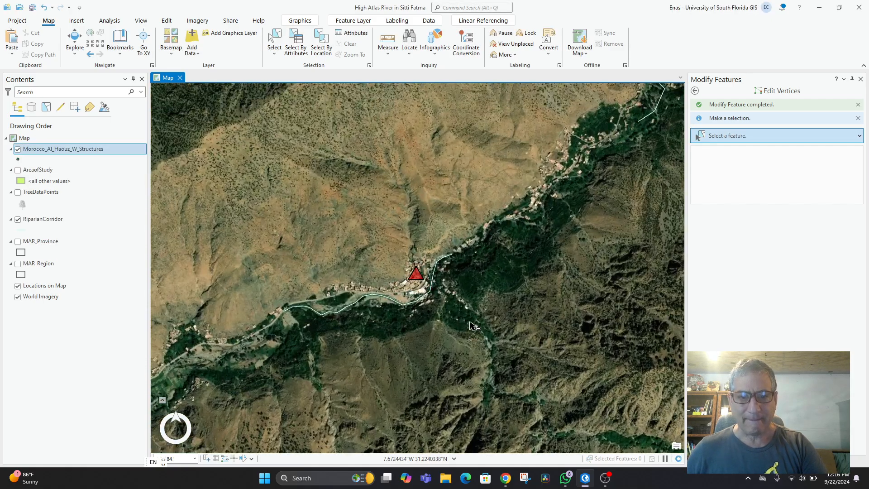
scroll(453, 314, "down", 4)
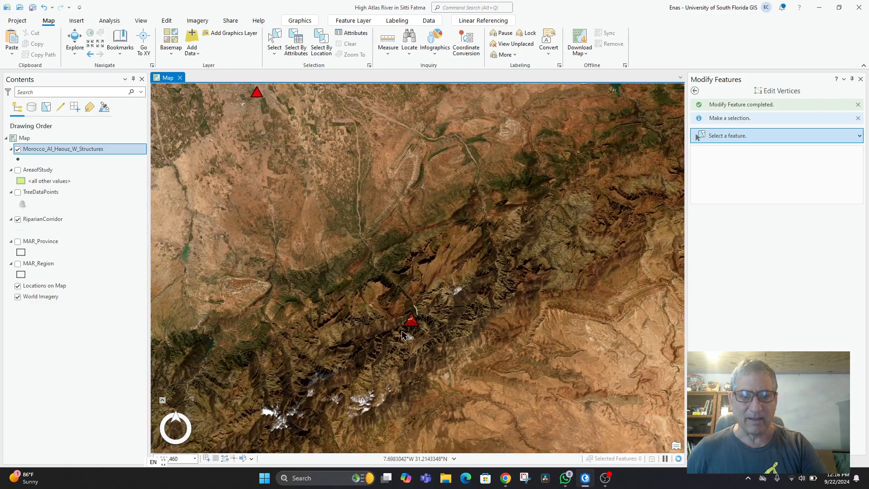
left_click_drag(417, 344, 515, 313)
left_click_drag(406, 254, 536, 241)
scroll(489, 256, "up", 2)
scroll(475, 317, "down", 3)
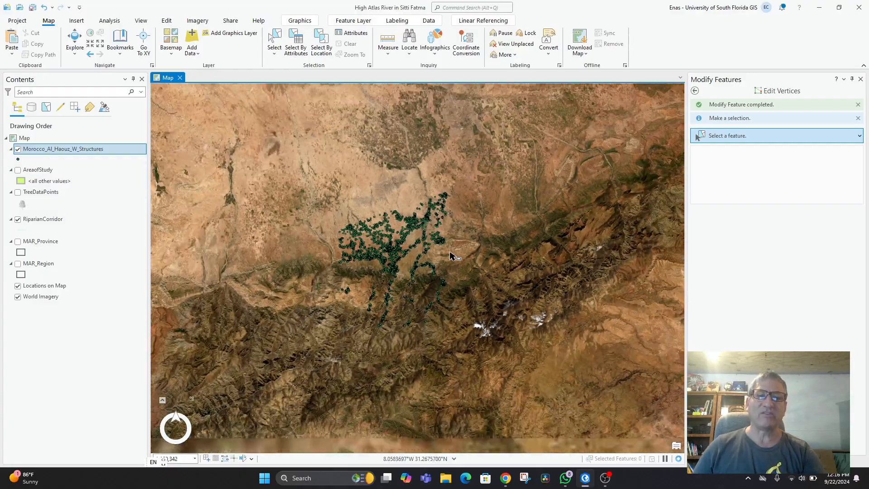
scroll(489, 299, "up", 4)
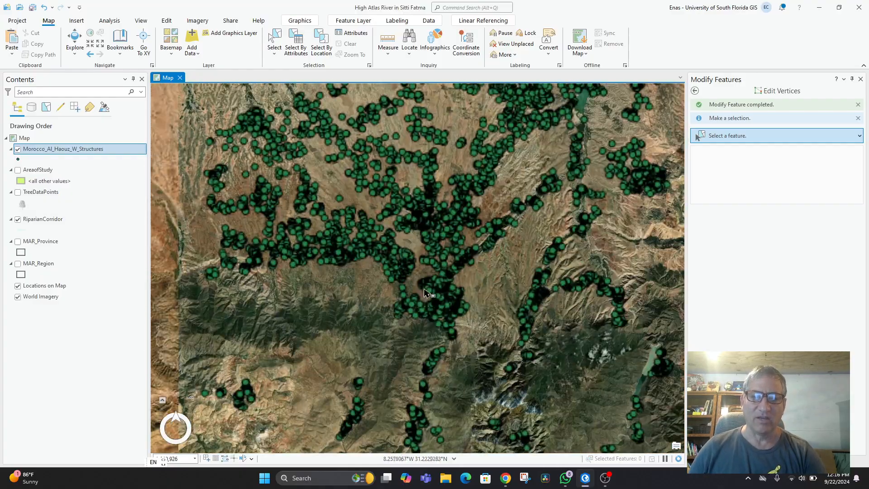
left_click_drag(527, 295, 382, 306)
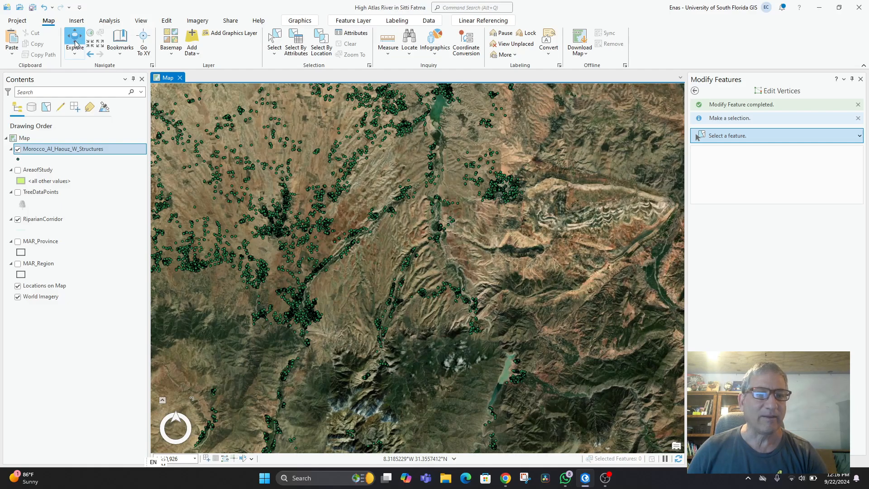
Inspect the attributes of one structure point, close its pop-up, and compare the layer's coverage with the study river.
left_click(75, 41)
left_click(416, 196)
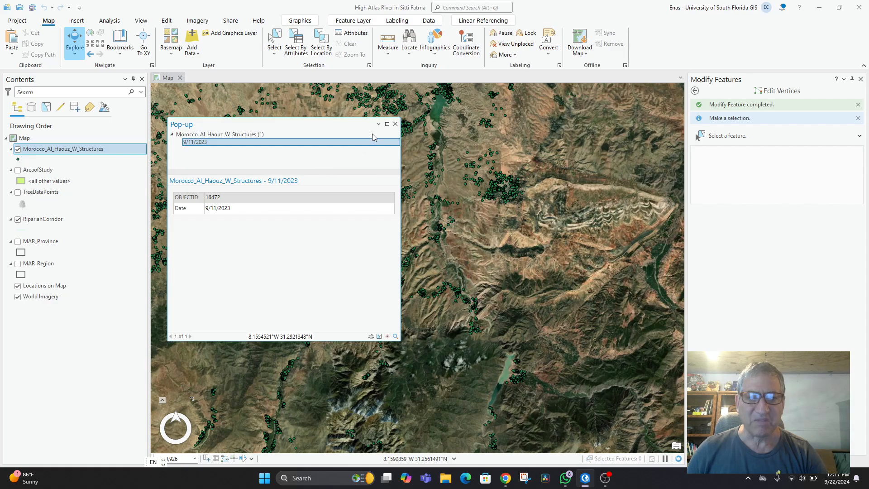
left_click(395, 124)
scroll(369, 162, "up", 5)
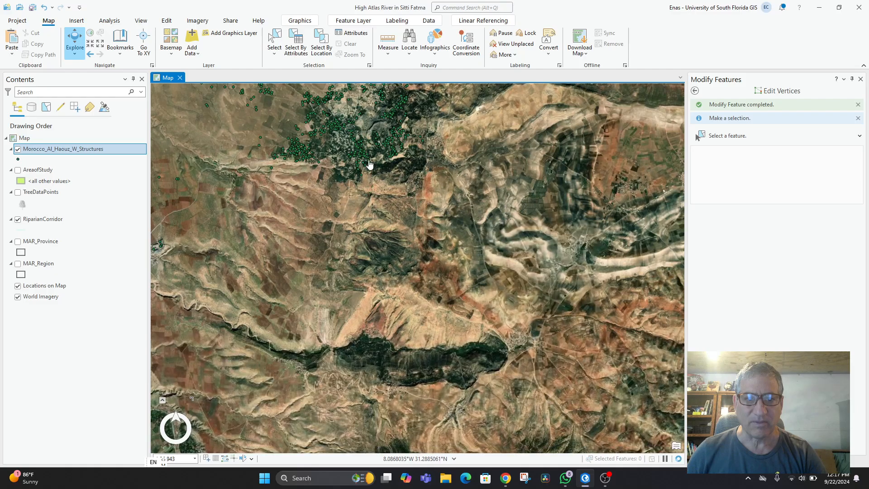
scroll(414, 288, "down", 10)
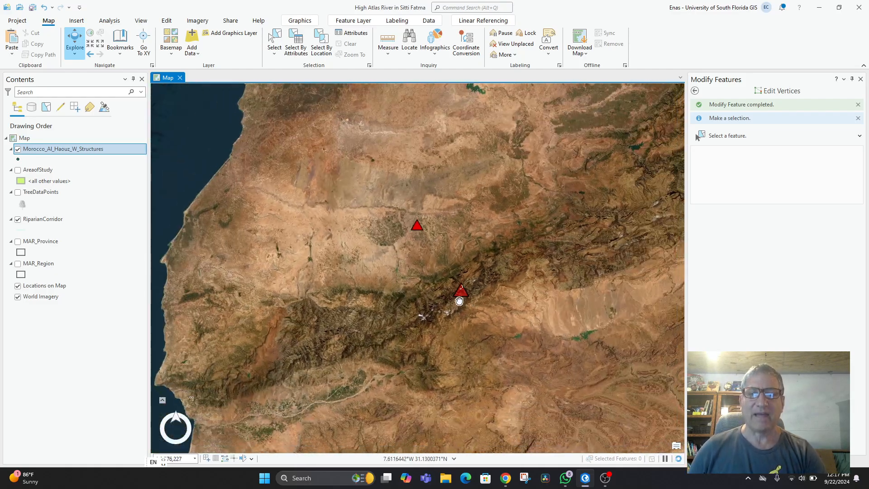
scroll(391, 294, "up", 5)
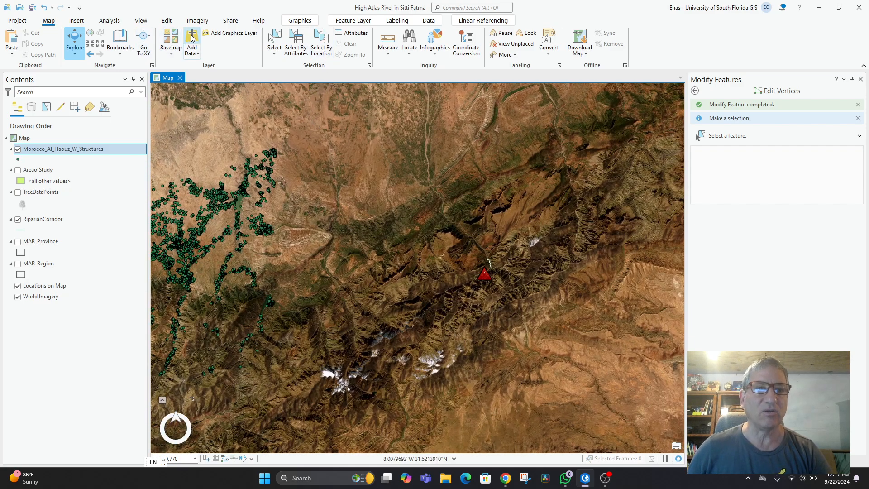
Search ArcGIS Online for "morocco" and add the Morocco Purchasing Power per Capita layer to the map.
left_click(192, 43)
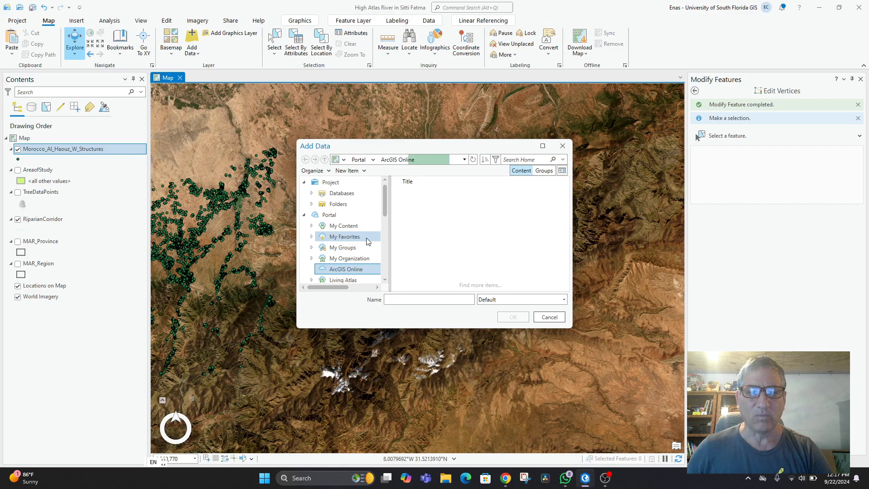
left_click(522, 160)
type("morocco")
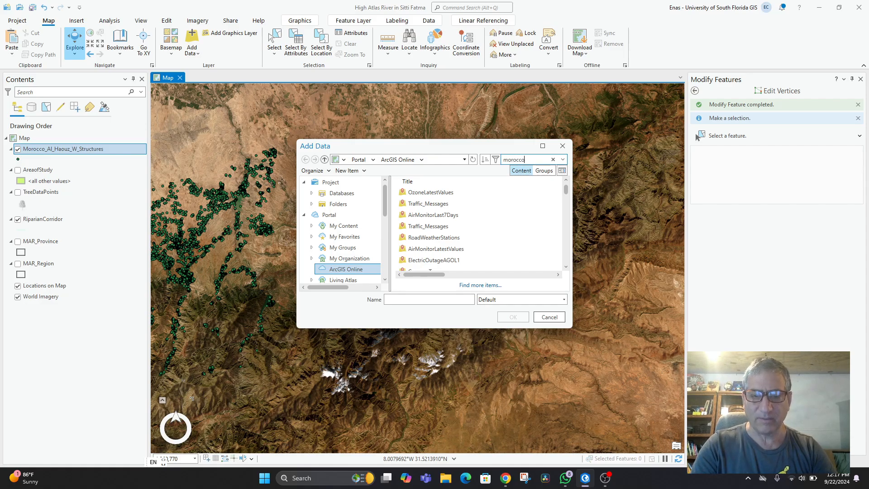
key("Return")
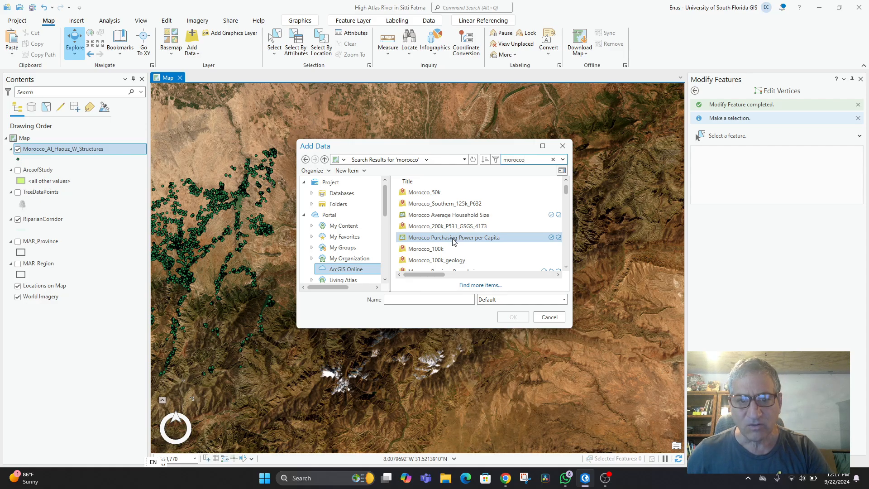
left_click(453, 238)
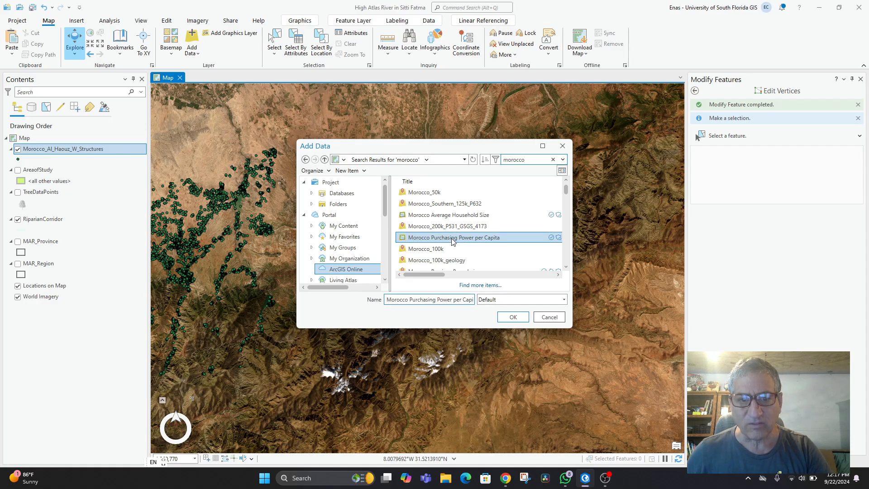
left_click(514, 318)
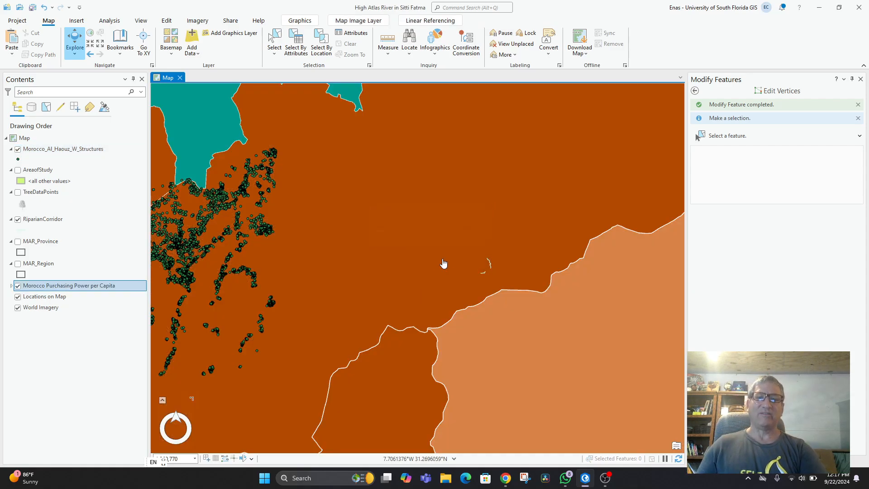
Set the Morocco Purchasing Power per Capita layer's transparency to 50%, and raise it to 70% to expose more of the imagery.
scroll(421, 368, "down", 10)
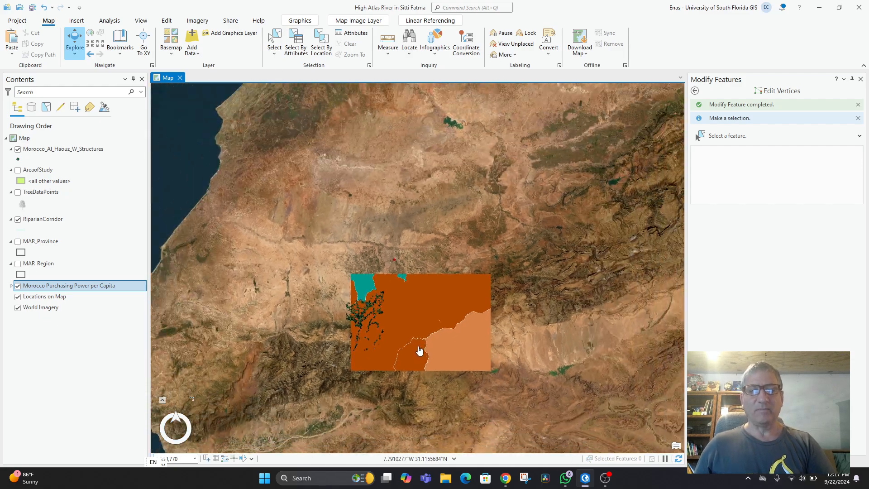
scroll(417, 352, "up", 6)
left_click_drag(459, 332, 468, 347)
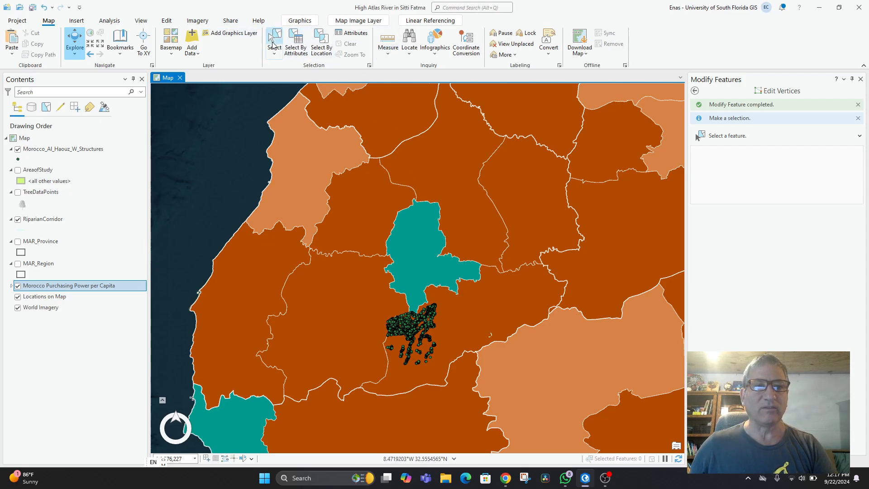
left_click(300, 21)
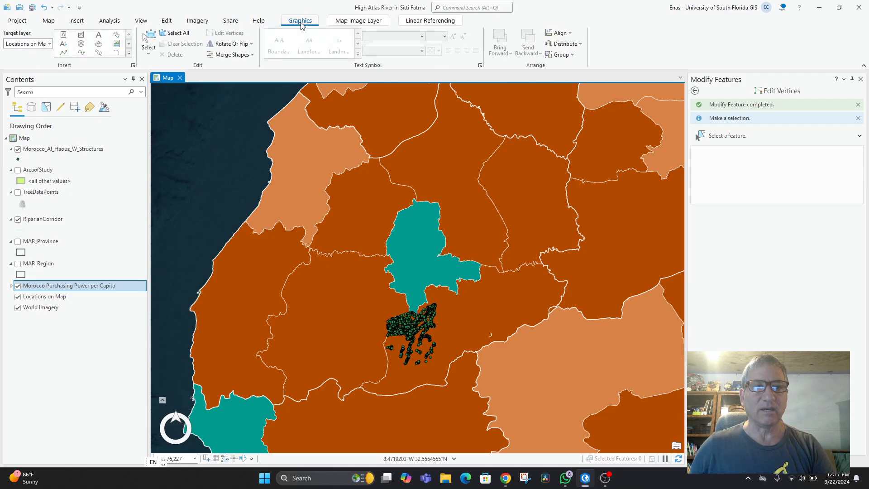
left_click(198, 23)
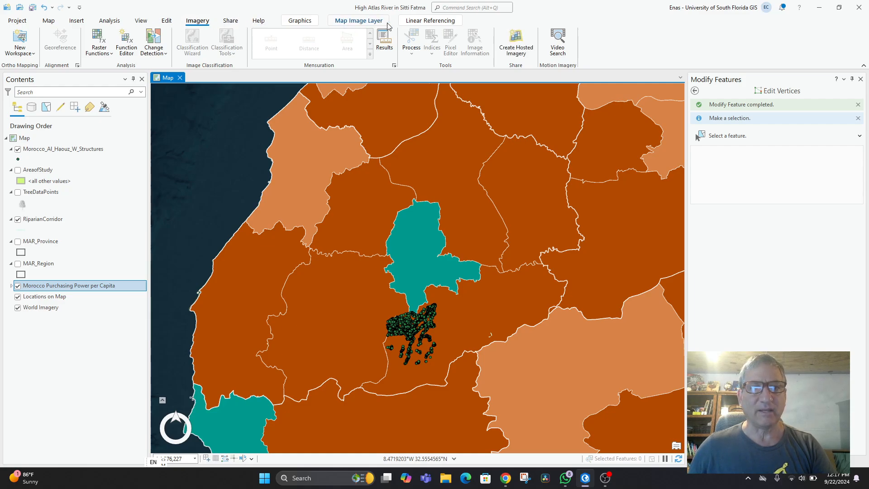
left_click(356, 21)
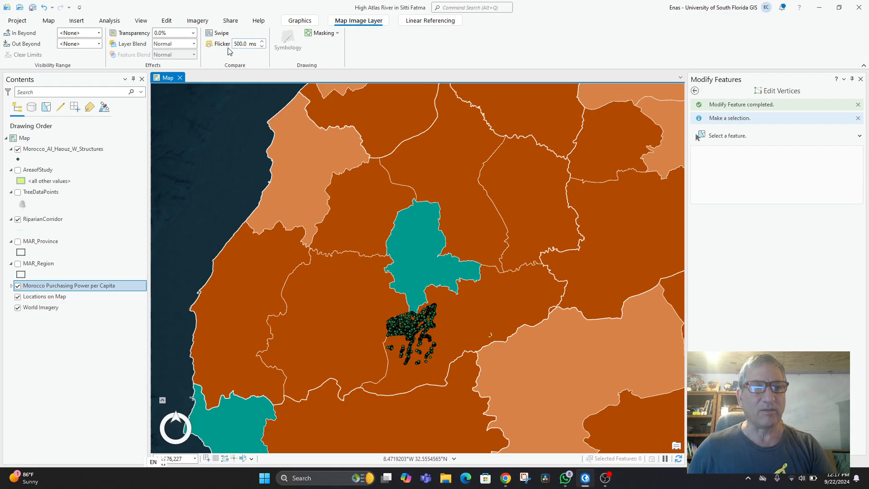
left_click(168, 36)
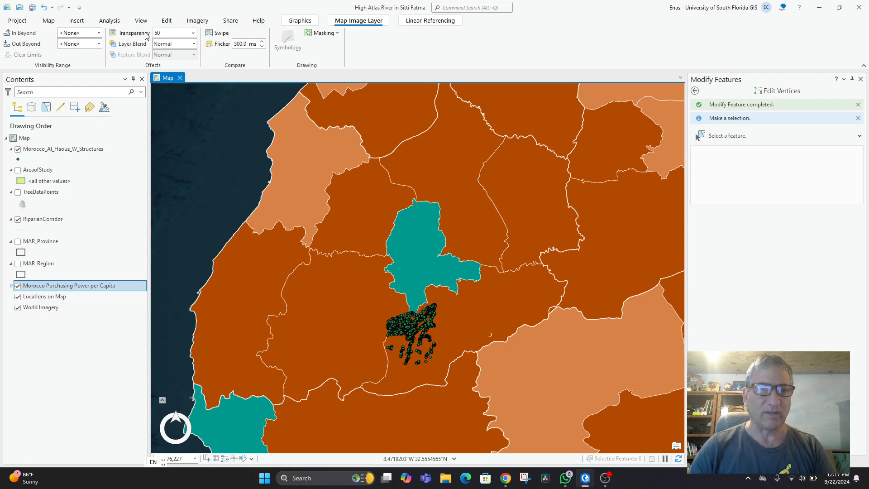
key("Return")
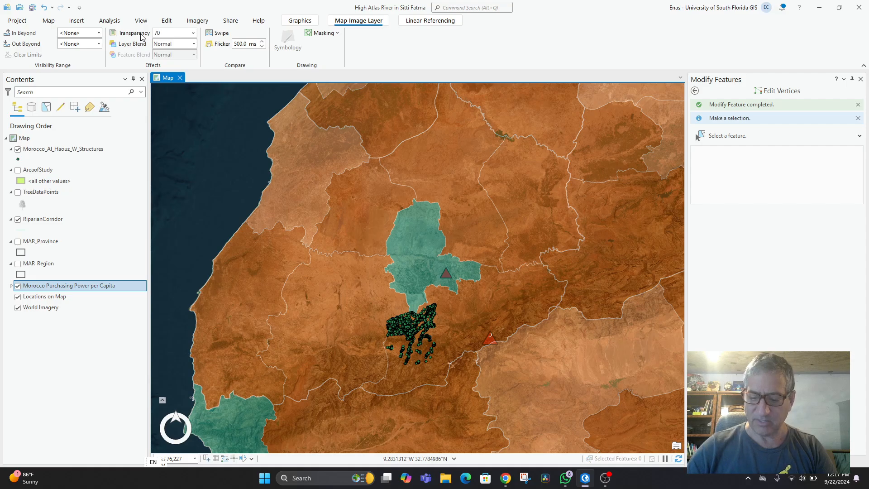
key("Return")
Inspect the purchasing power pop-ups of Chichaoua and Marrakech provinces around the structure points, closing each one after reading.
scroll(392, 283, "up", 2)
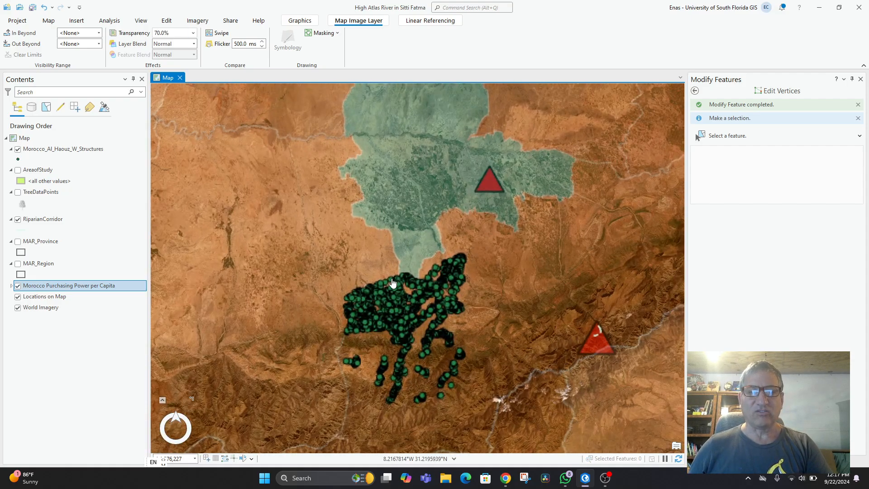
scroll(392, 283, "down", 2)
left_click(355, 266)
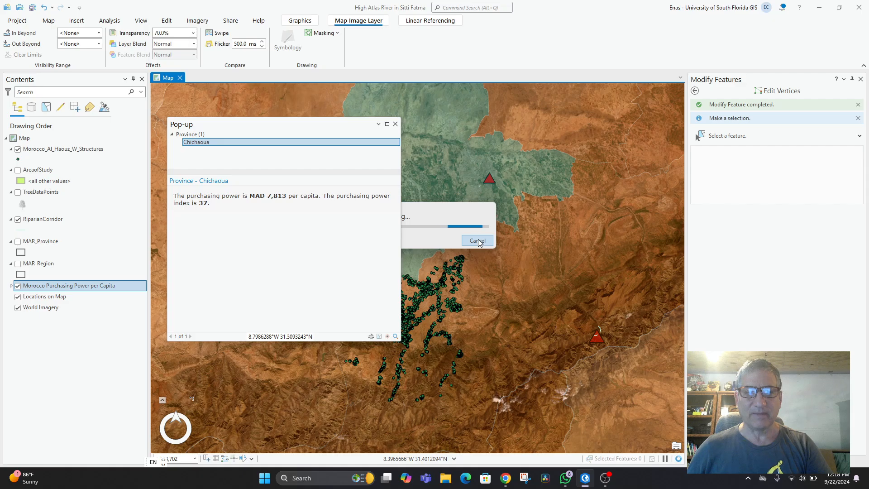
left_click(479, 242)
left_click_drag(484, 261, 554, 246)
left_click(511, 171)
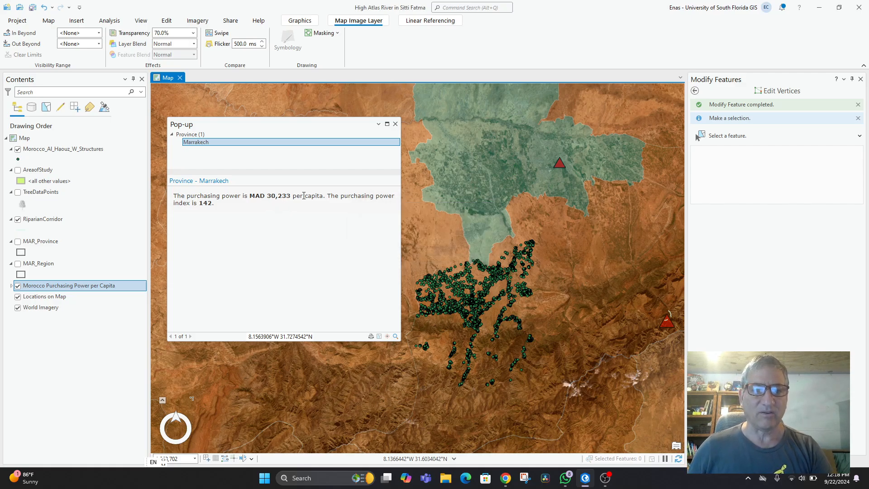
left_click(395, 123)
left_click_drag(512, 249, 453, 342)
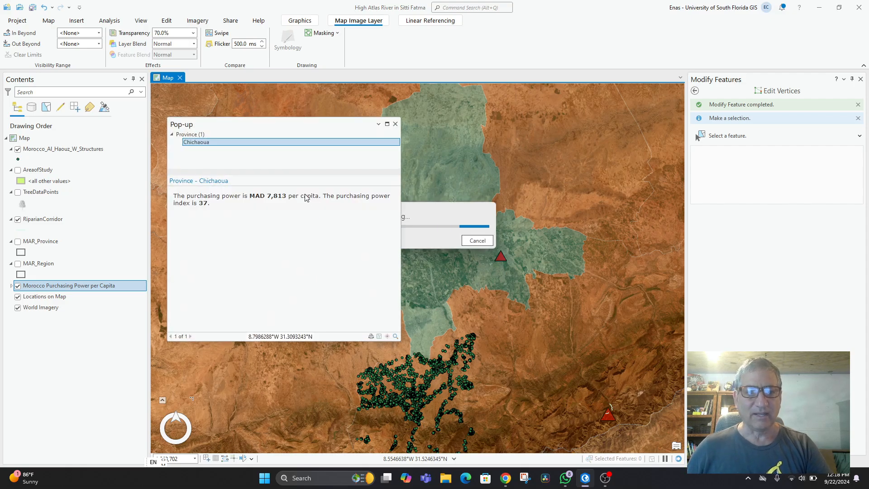
left_click(397, 125)
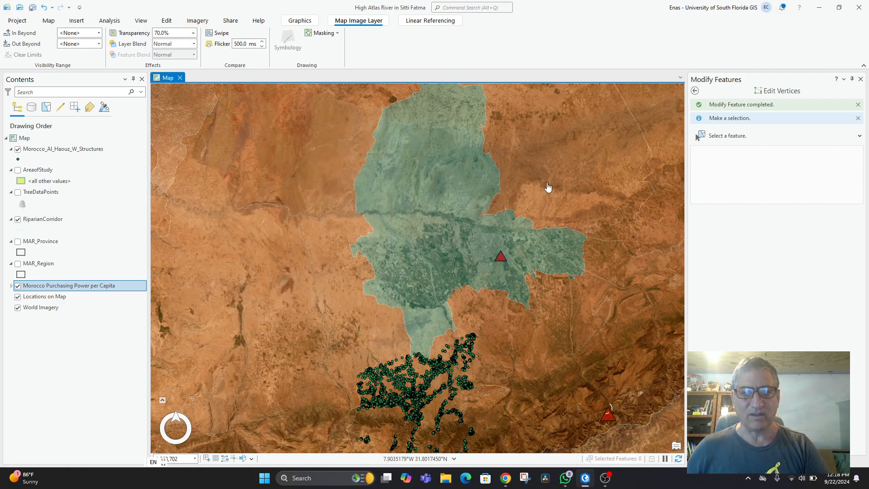
left_click_drag(561, 195, 552, 304)
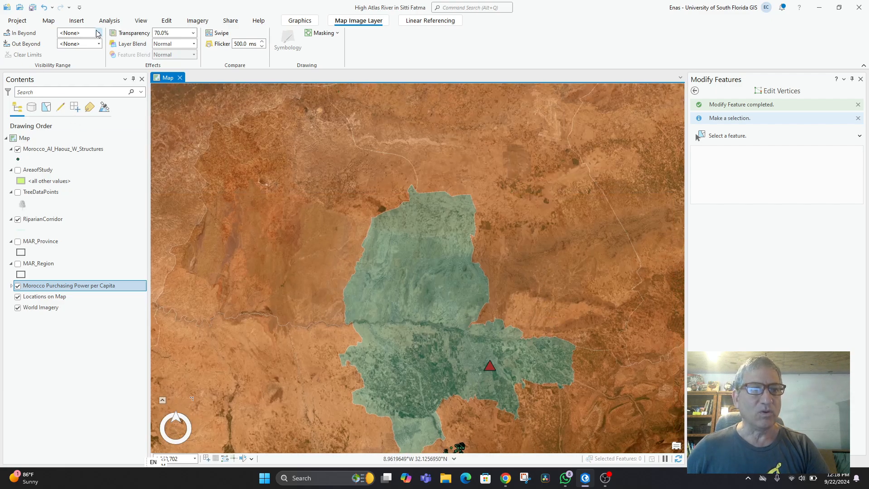
Inspect the purchasing power pop-ups of Marrakech and the surrounding provinces, including Youssoufia, Rehamna and Chichaoua.
left_click(55, 21)
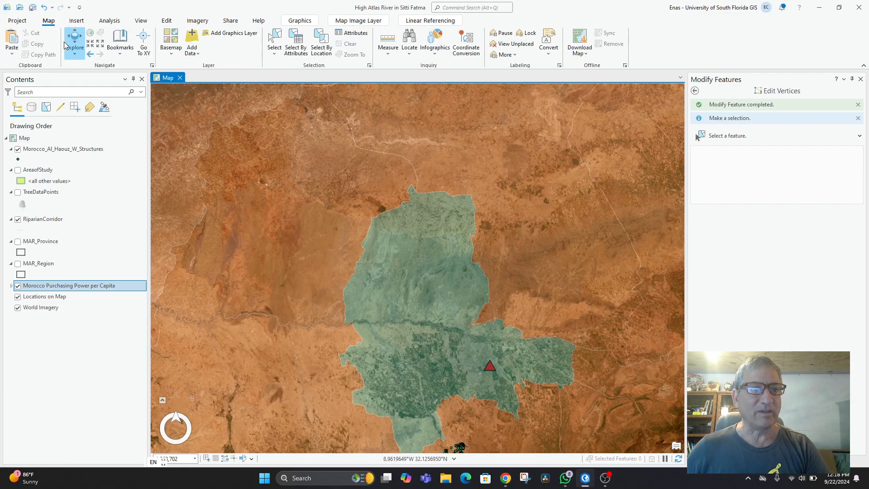
left_click(332, 198)
left_click(497, 178)
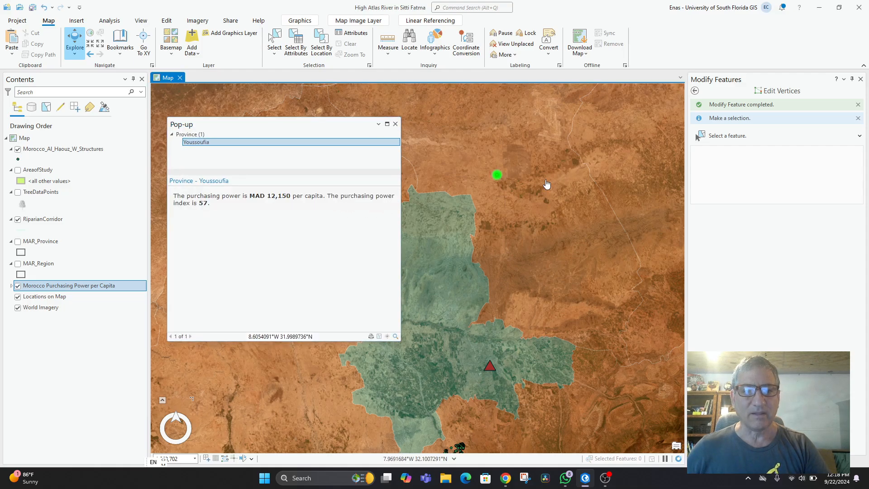
left_click(581, 220)
left_click(553, 268)
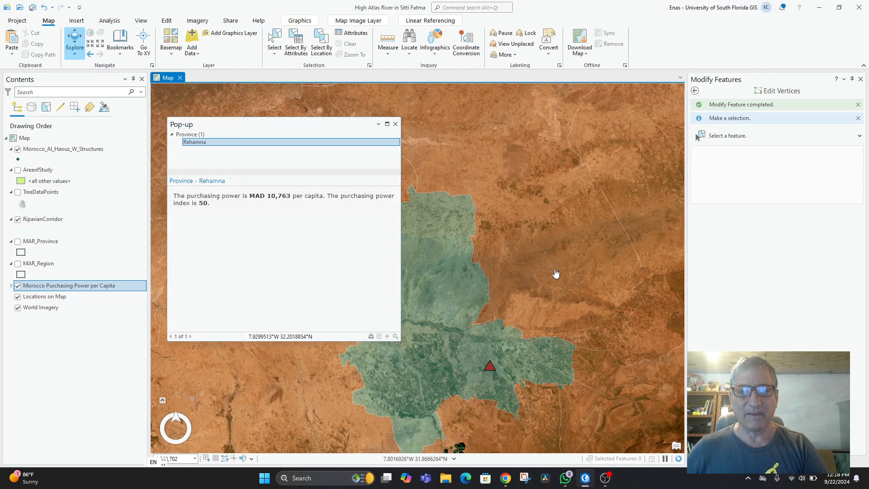
left_click(535, 288)
left_click(437, 300)
left_click(315, 381)
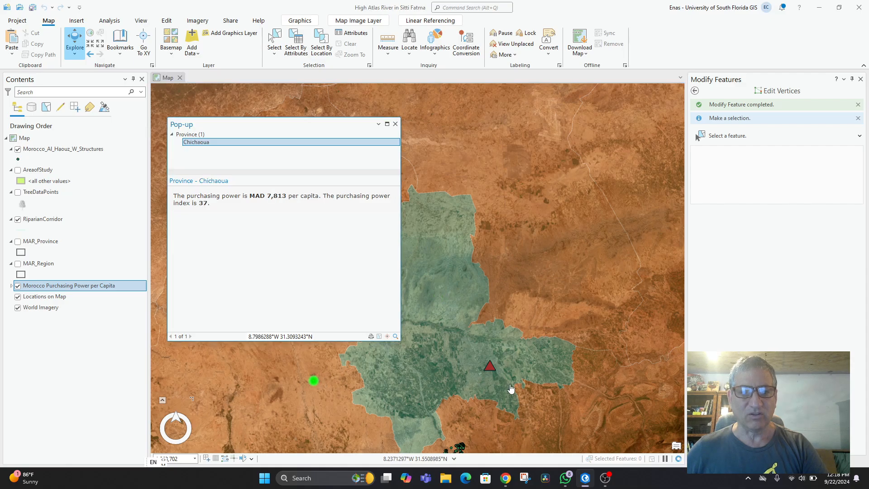
Compare the per-capita purchasing power of Rehamna, Marrakech and Chichaoua provinces again, and close the pop-up.
left_click(531, 301)
left_click(553, 287)
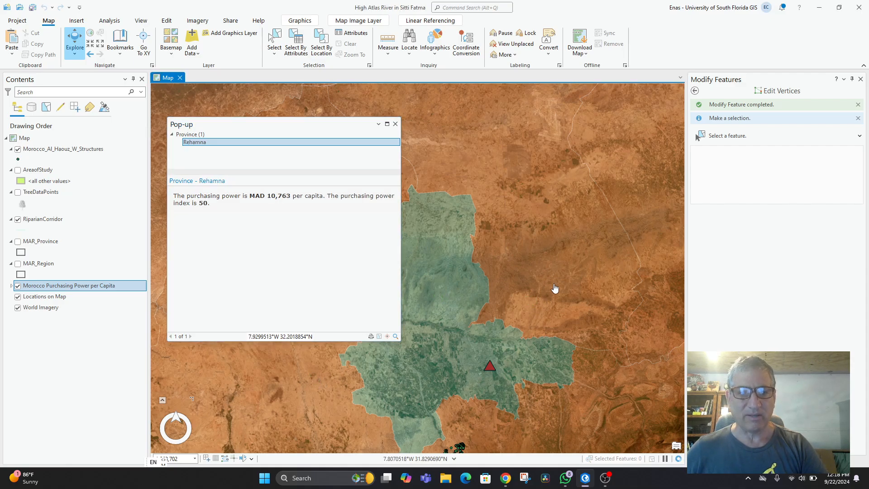
left_click(450, 320)
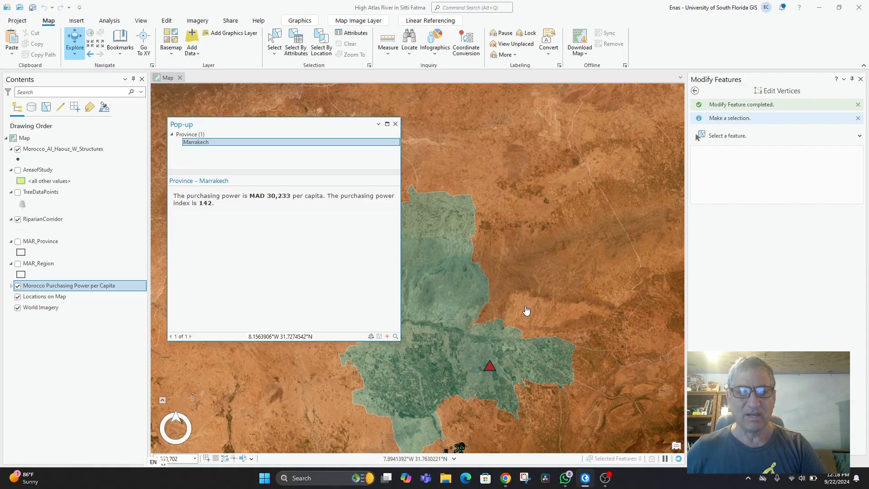
left_click(527, 286)
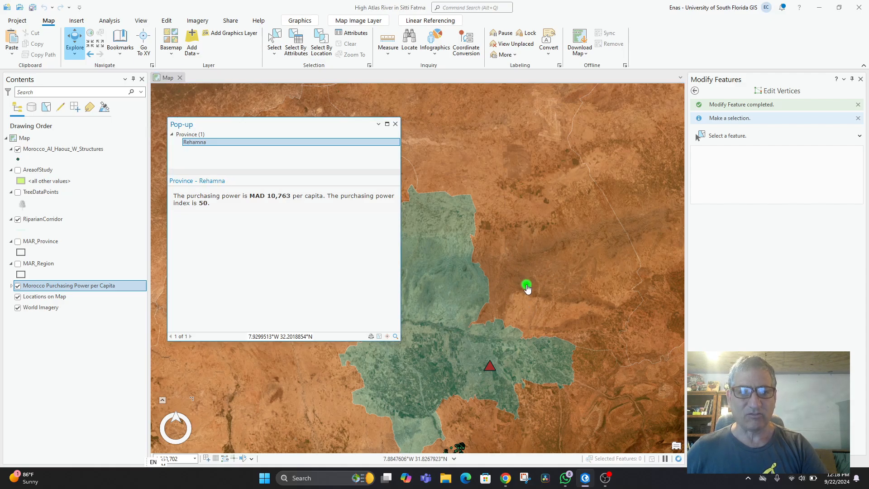
left_click(267, 394)
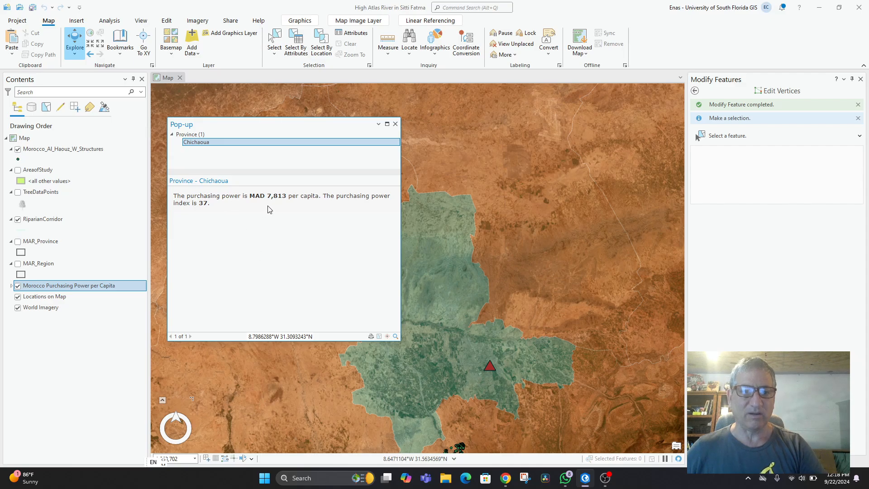
left_click(533, 248)
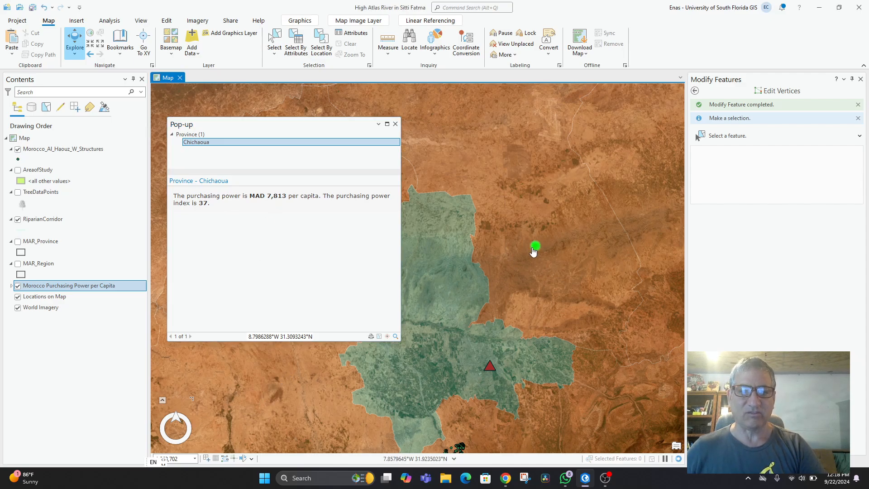
left_click(447, 329)
left_click(487, 371)
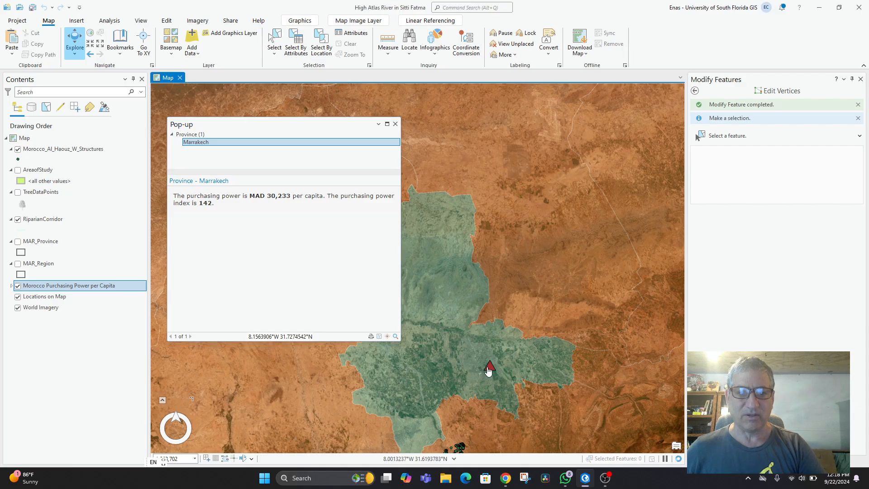
left_click(395, 124)
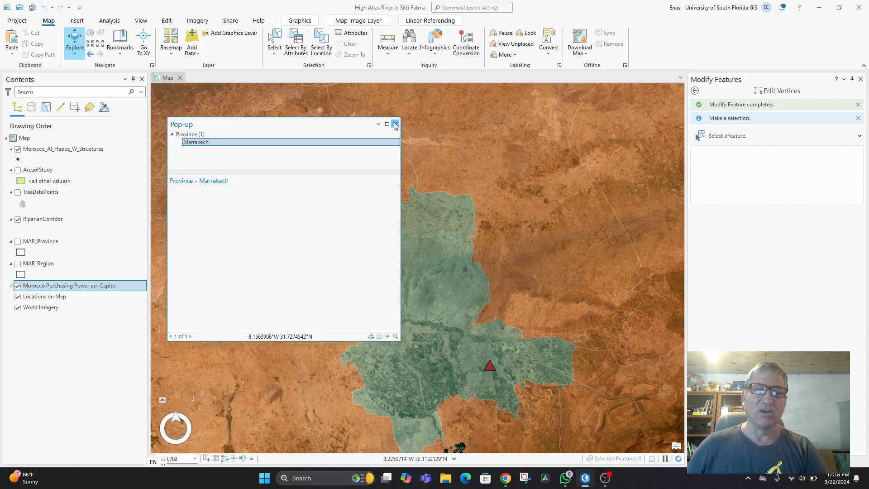
Search ArcGIS Online for "biodiversity" and add the High Value Habitats and High Value Biodiversity Areas layer of the Canadian Wildlife Service to the map.
scroll(469, 208, "down", 4)
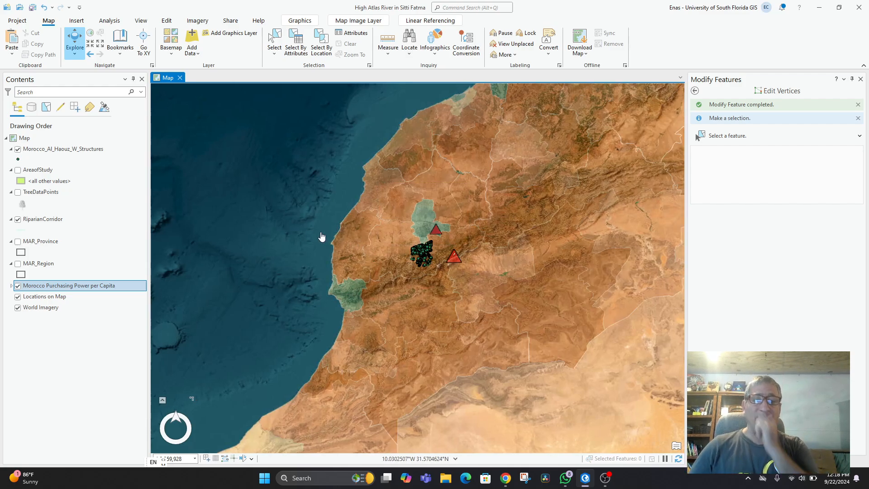
left_click(190, 46)
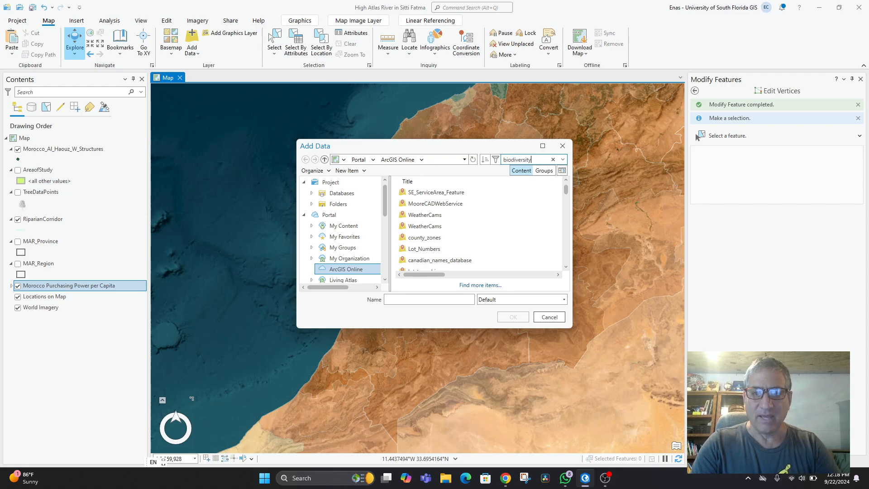
key("Return")
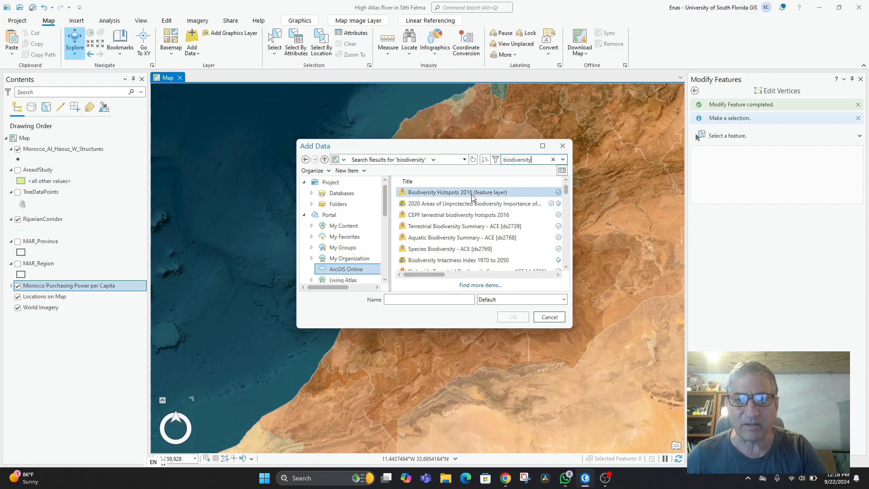
scroll(499, 255, "down", 1)
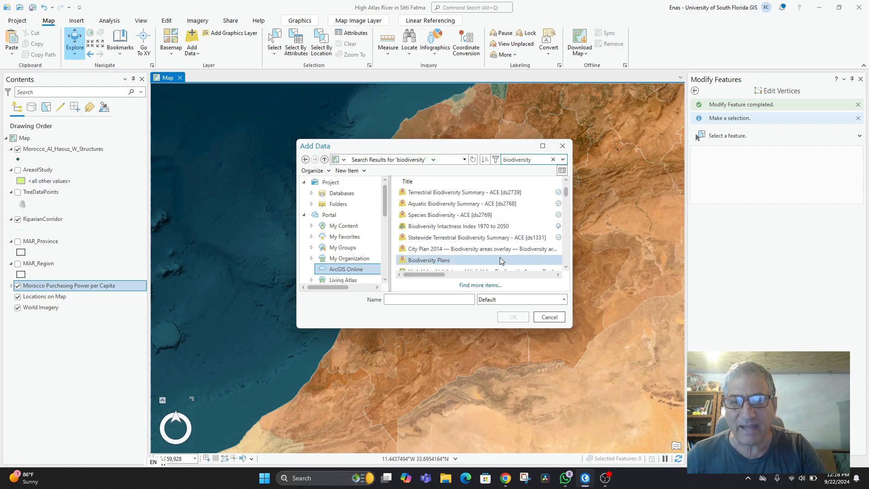
scroll(500, 261, "down", 1)
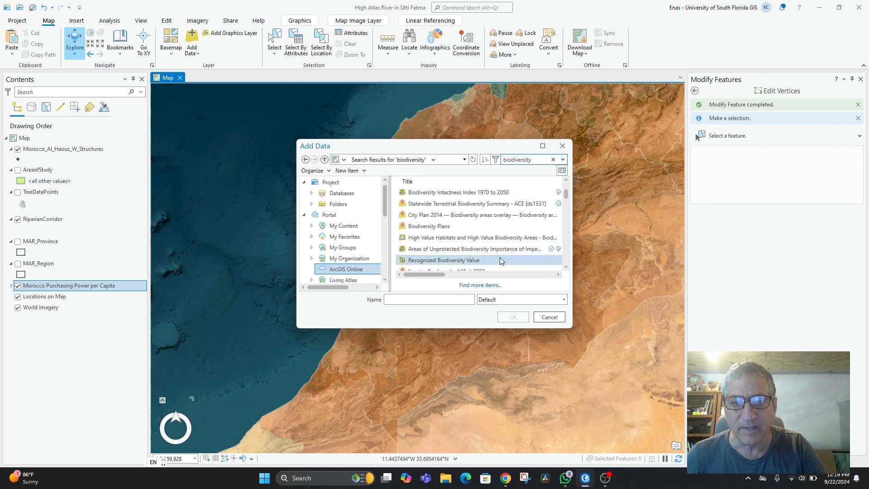
left_click(461, 238)
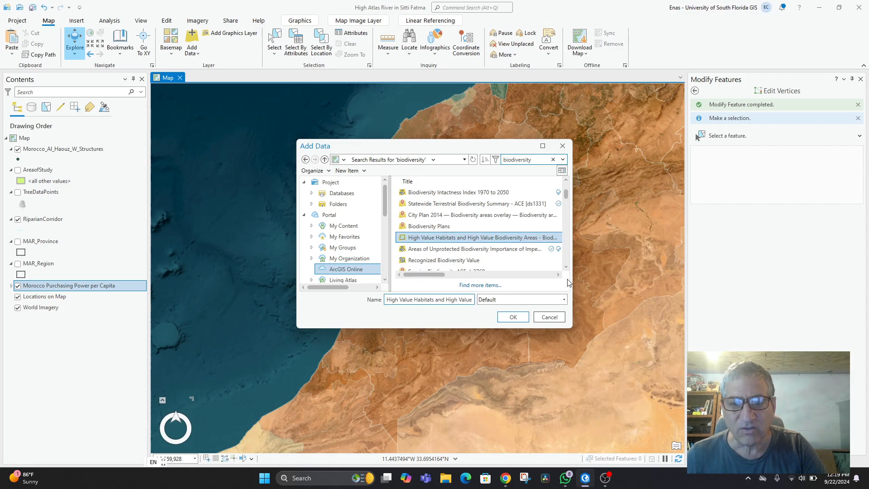
left_click_drag(576, 270, 833, 289)
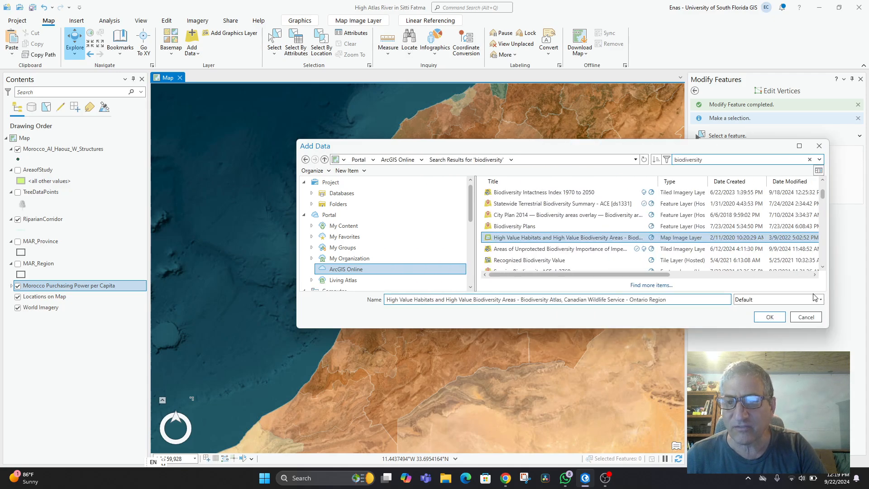
left_click(771, 318)
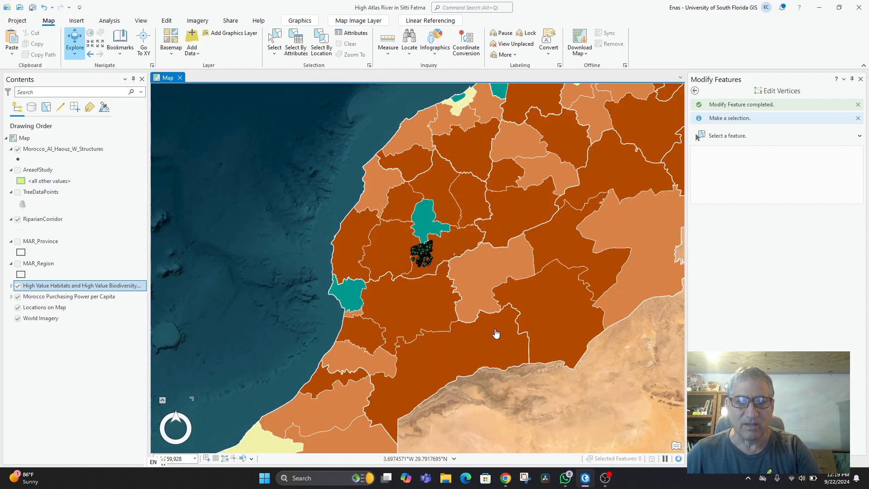
Hide the Morocco Purchasing Power per Capita layer and check the High Value Habitats layer's coverage over the High Atlas.
left_click(18, 286)
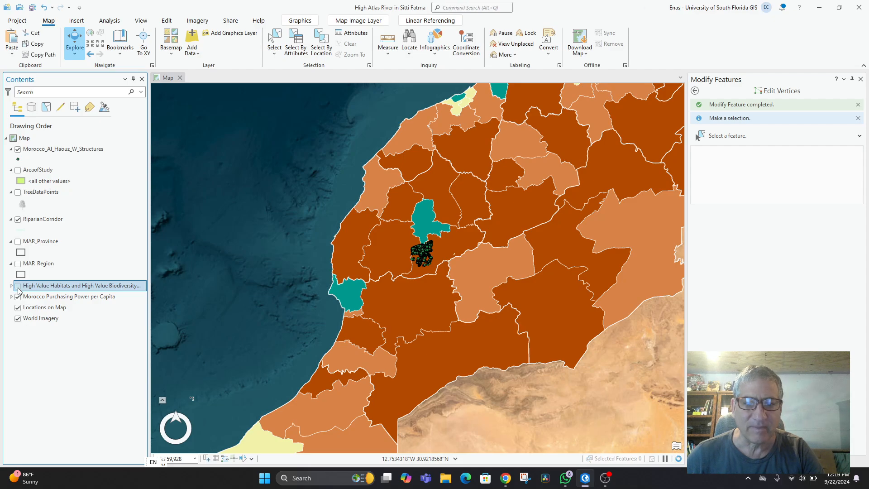
left_click(18, 297)
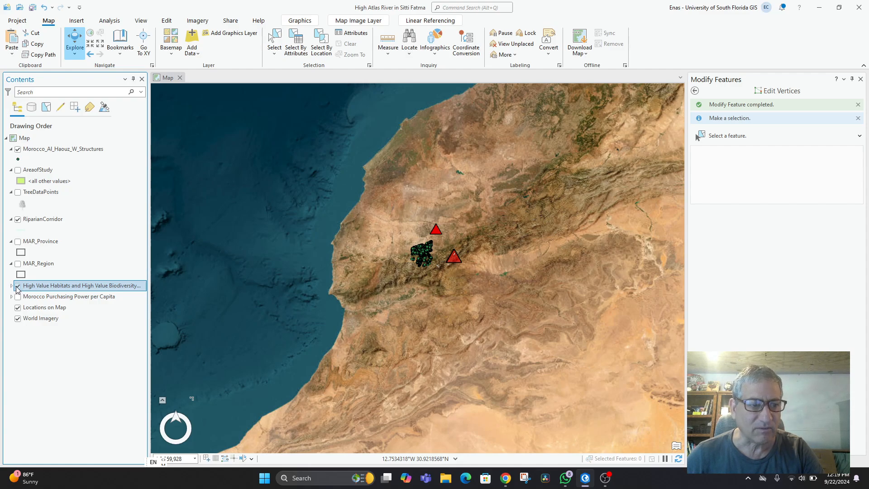
left_click(18, 286)
scroll(437, 253, "up", 5)
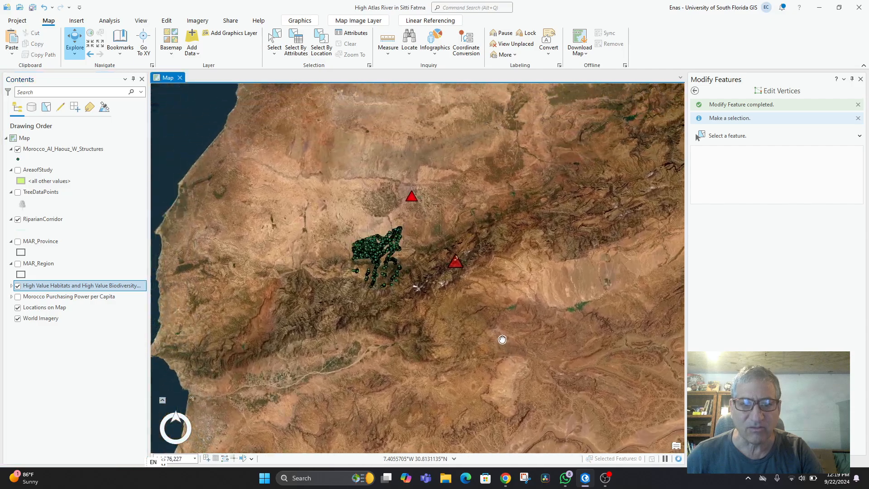
scroll(483, 325, "up", 5)
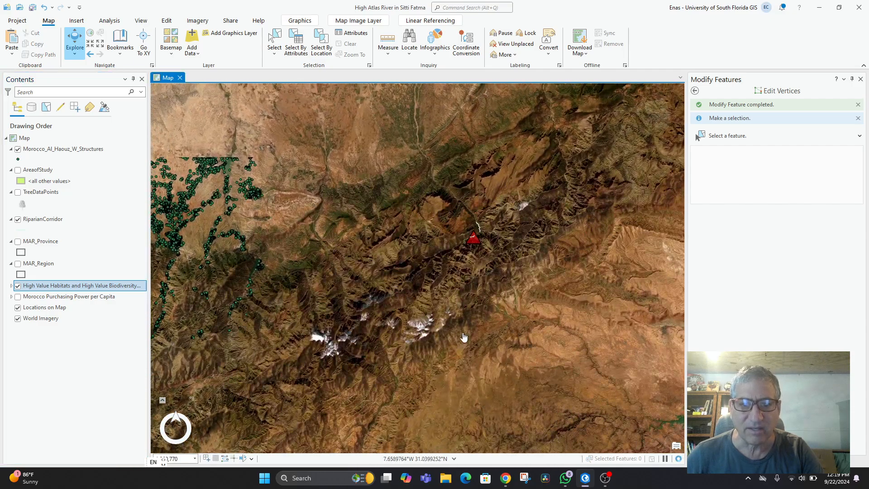
scroll(460, 317, "down", 4)
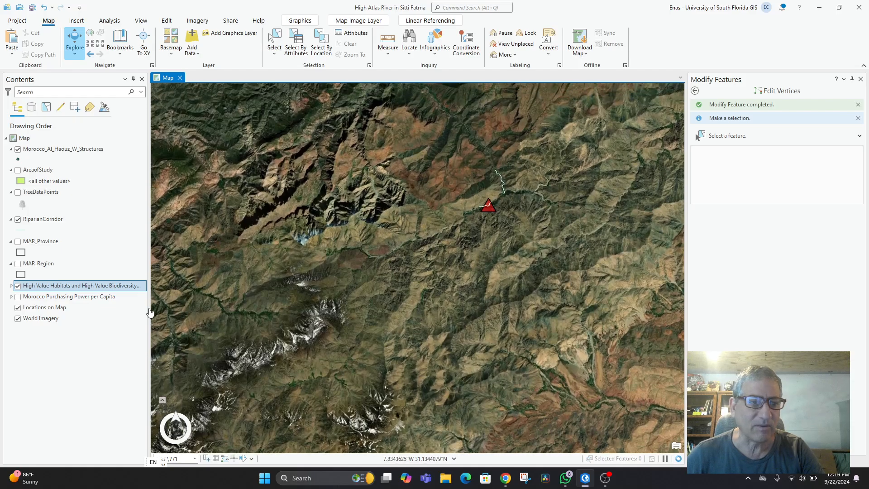
Remove the High Value Habitats and High Value Biodiversity Areas layer from the map.
left_click(14, 288)
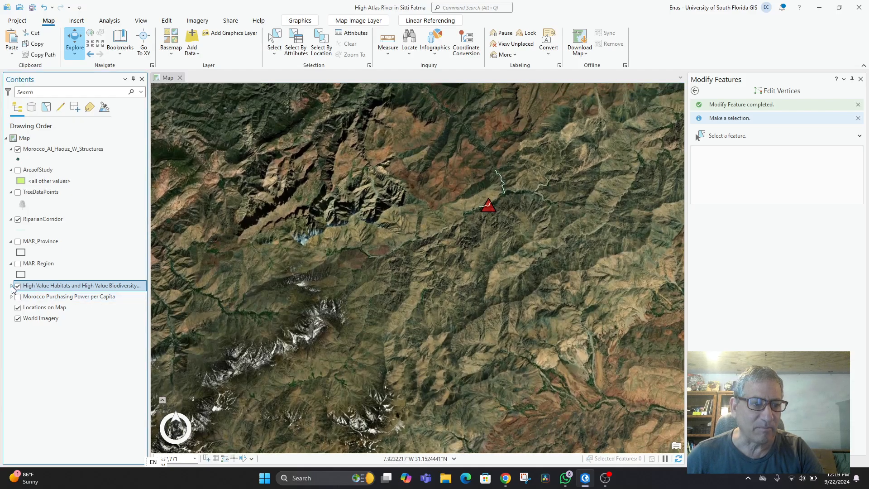
left_click(12, 286)
left_click(11, 286)
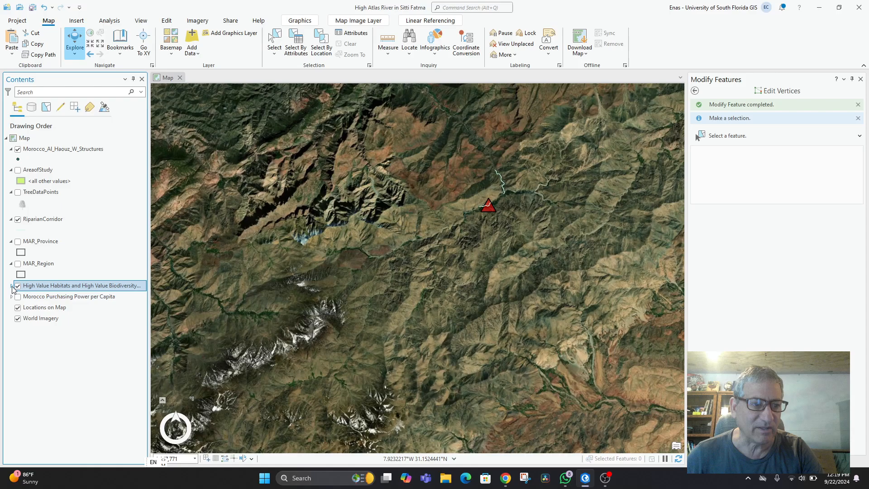
right_click(44, 291)
left_click(73, 309)
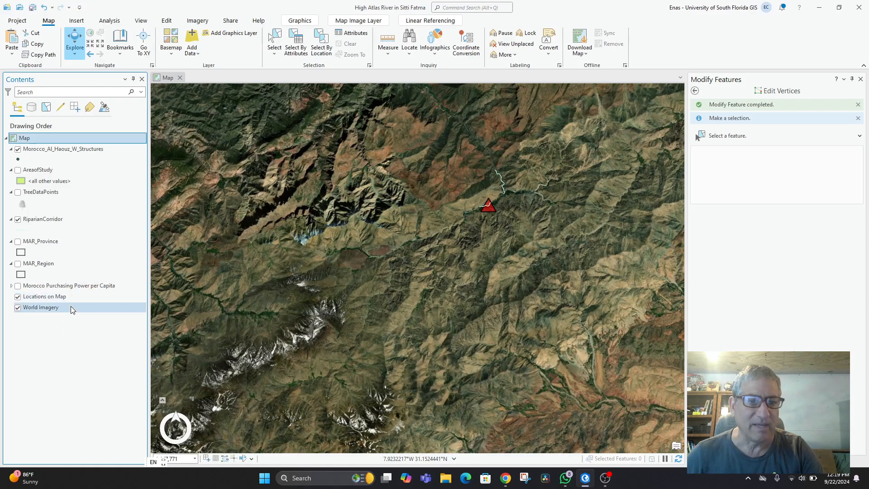
Search ArcGIS Online for "climate" and add the Climate Resilience and Risk Data layer to the map.
left_click(192, 38)
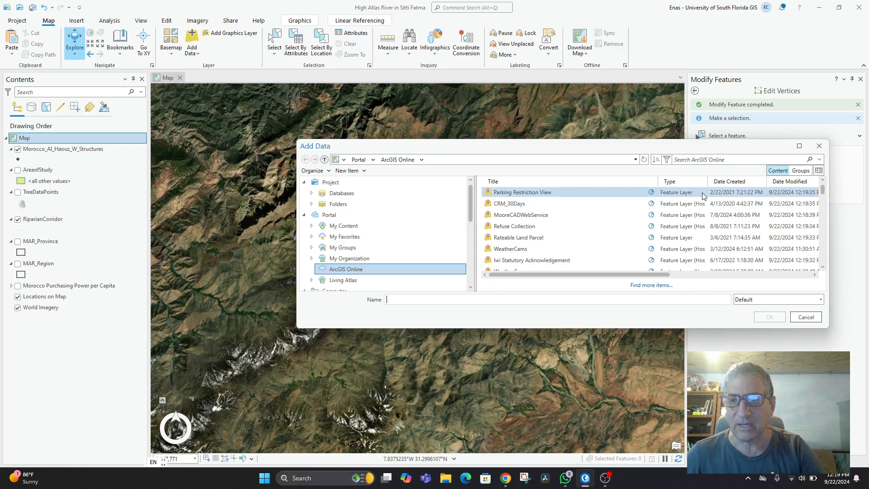
left_click(707, 162)
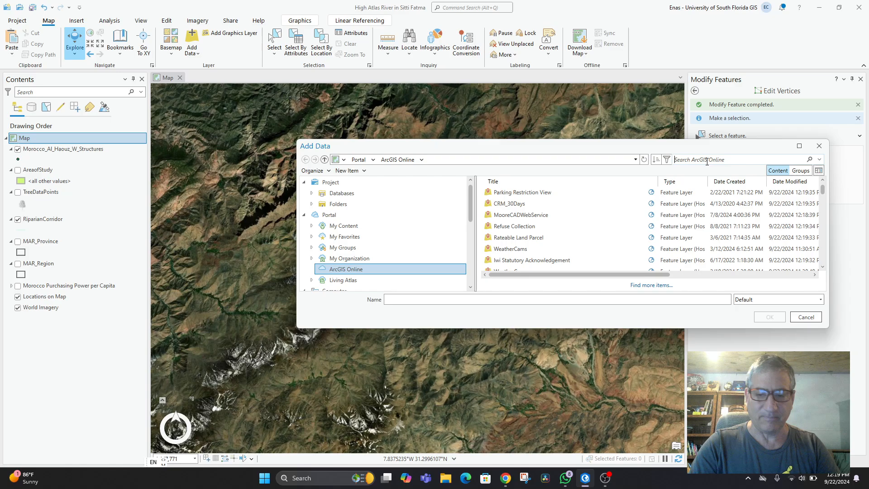
type("climate")
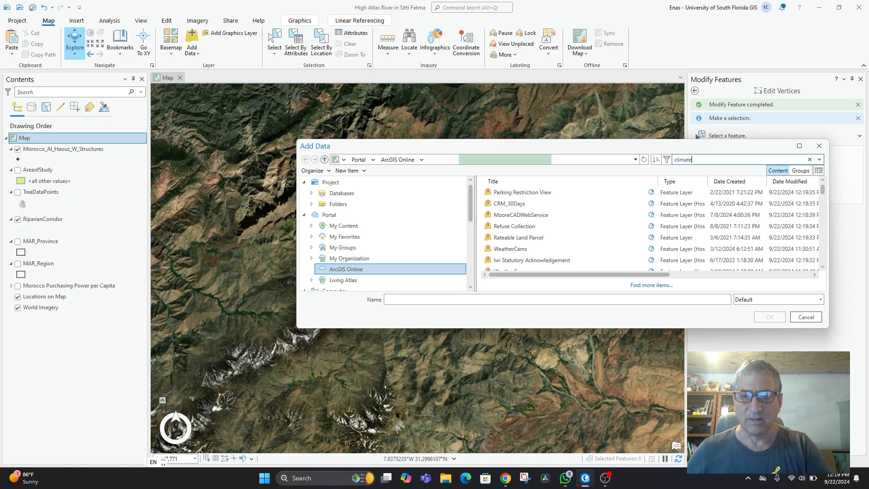
key("Return")
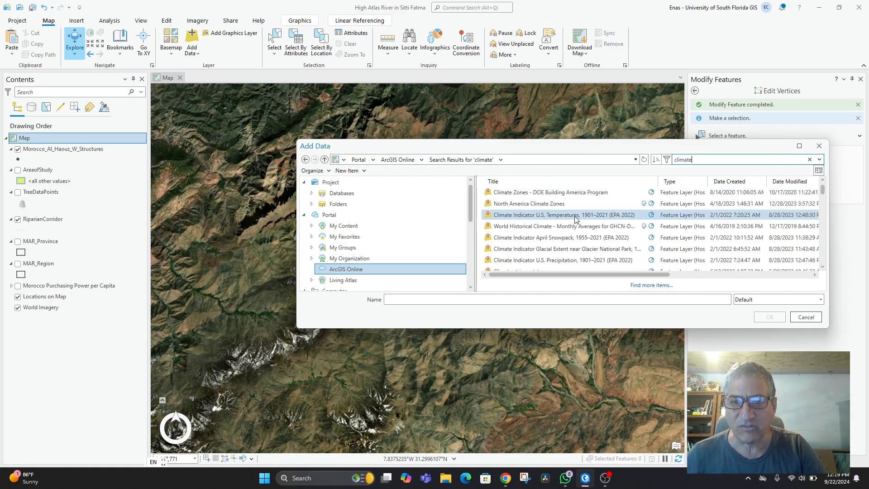
scroll(571, 222, "down", 5)
scroll(578, 229, "down", 2)
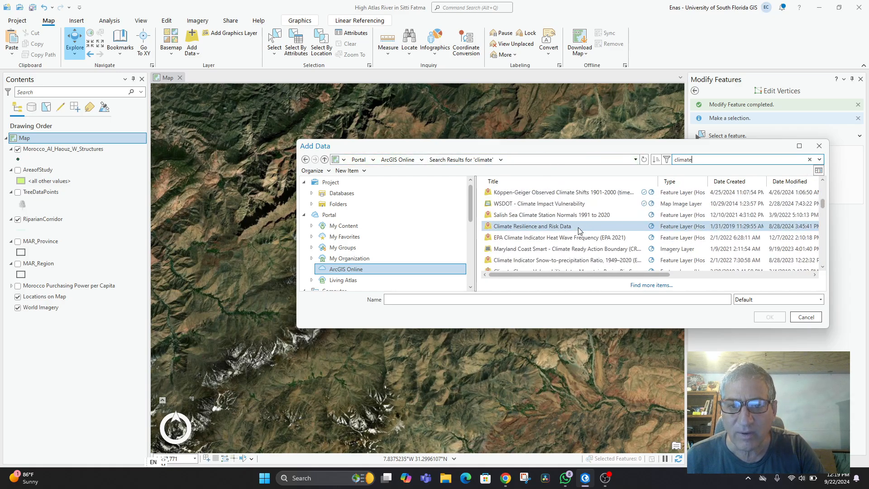
left_click(560, 229)
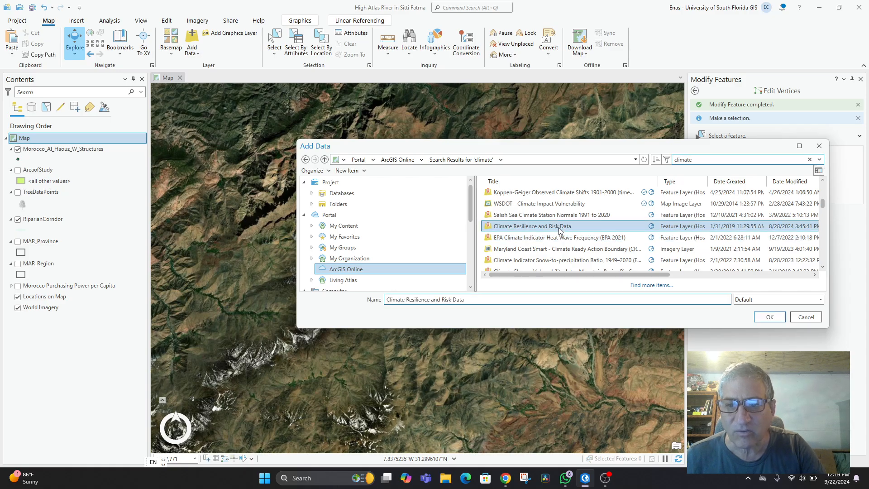
left_click(771, 317)
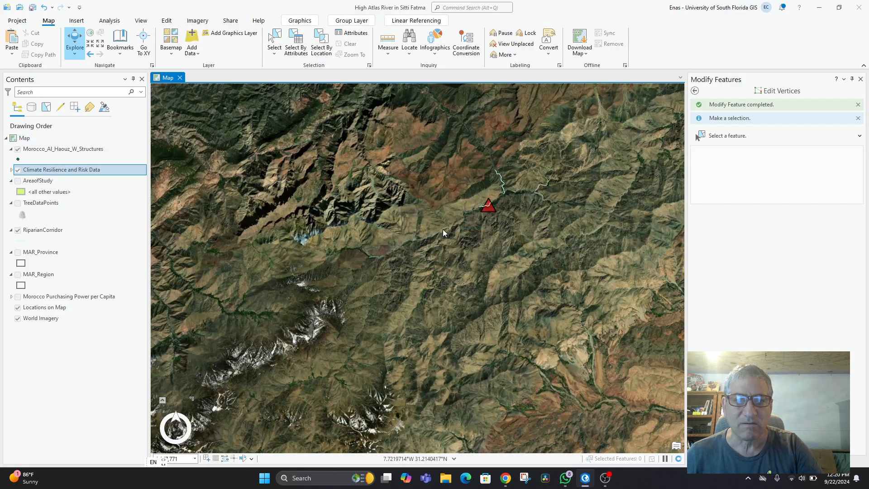
Check the Climate Resilience and Risk Data layer's coverage worldwide and around Morocco, and remove the layer from the map.
scroll(443, 232, "down", 10)
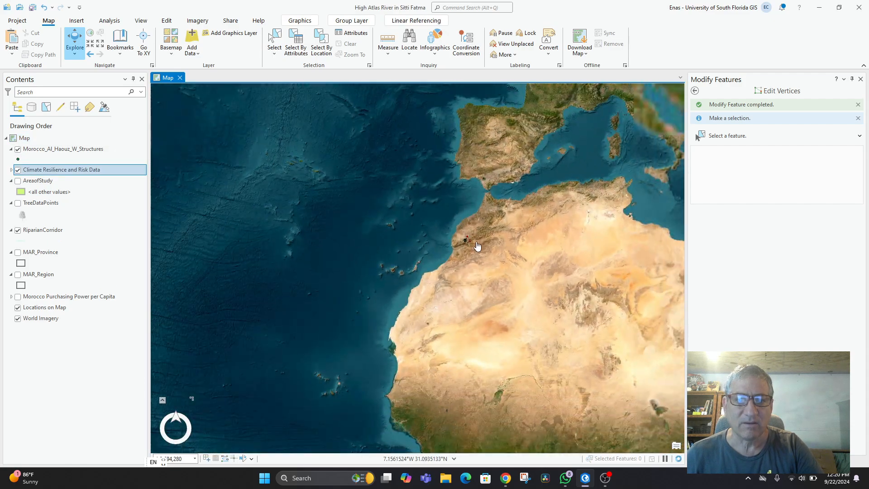
scroll(478, 244, "down", 5)
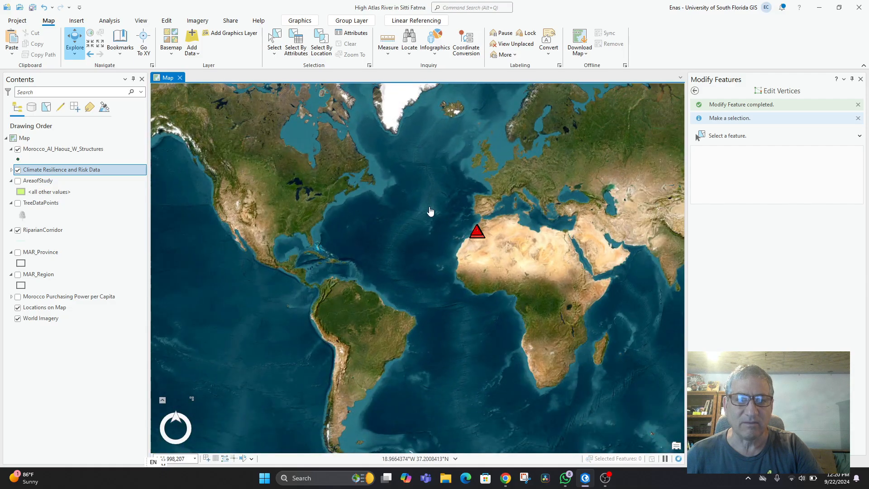
left_click_drag(446, 229, 394, 258)
scroll(412, 237, "up", 15)
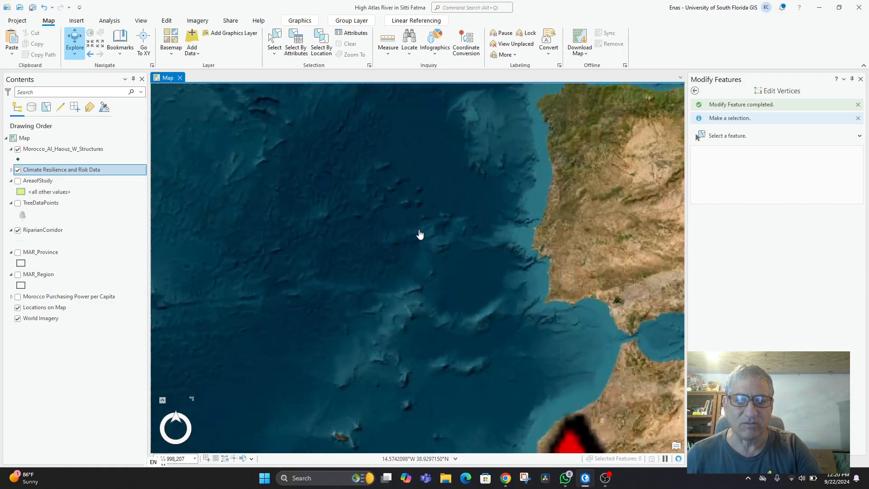
scroll(485, 262, "down", 10)
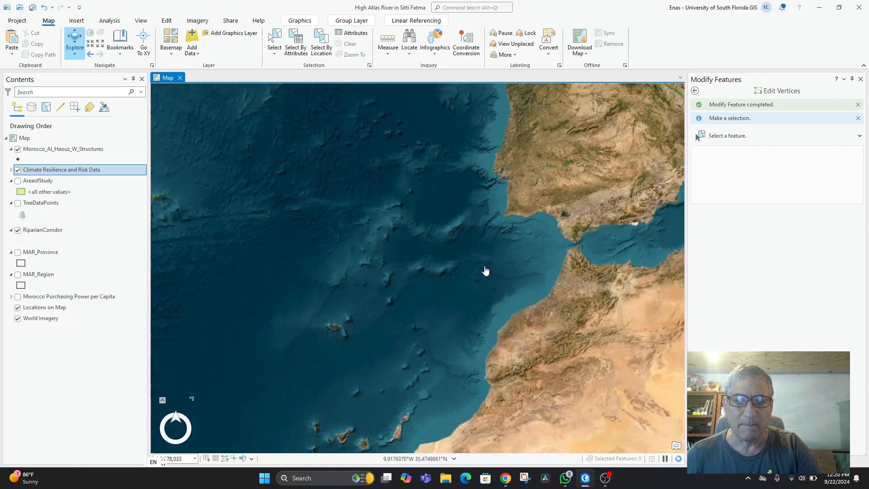
scroll(480, 236, "up", 5)
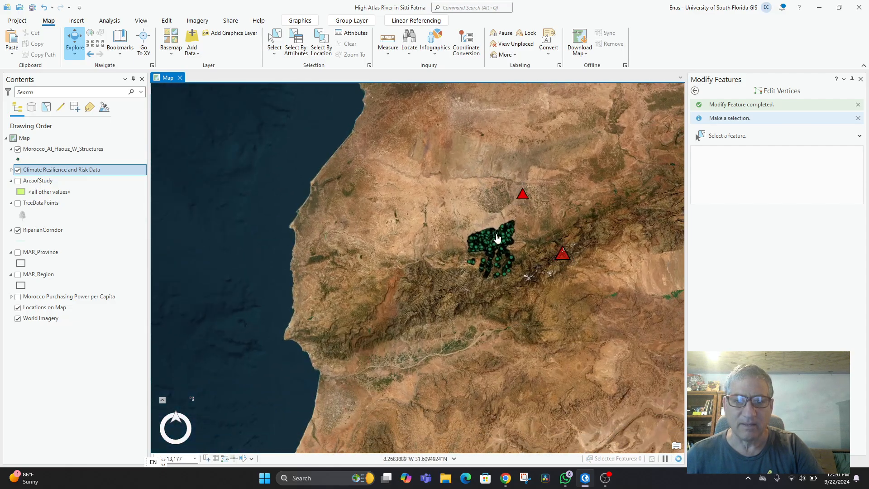
left_click_drag(497, 238, 490, 203)
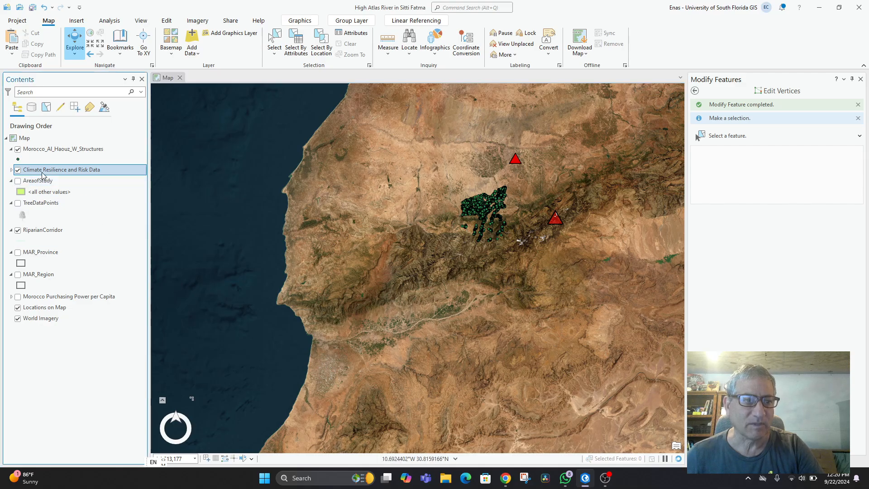
right_click(46, 173)
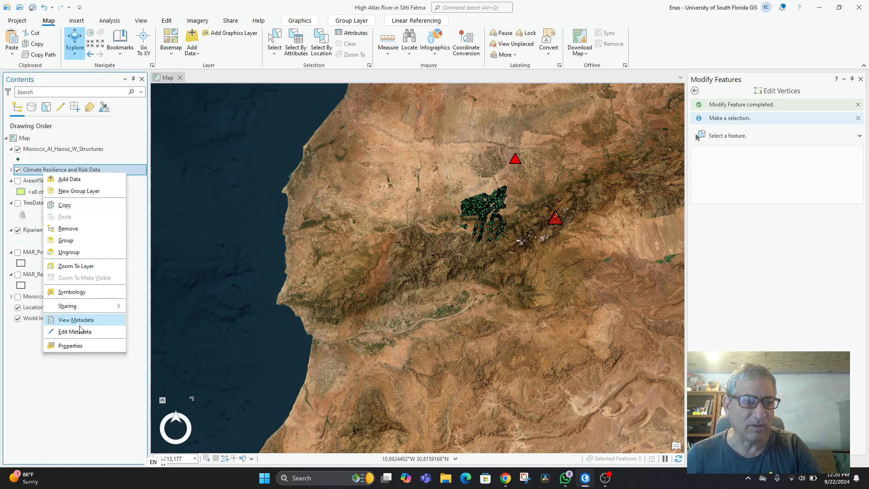
left_click(68, 229)
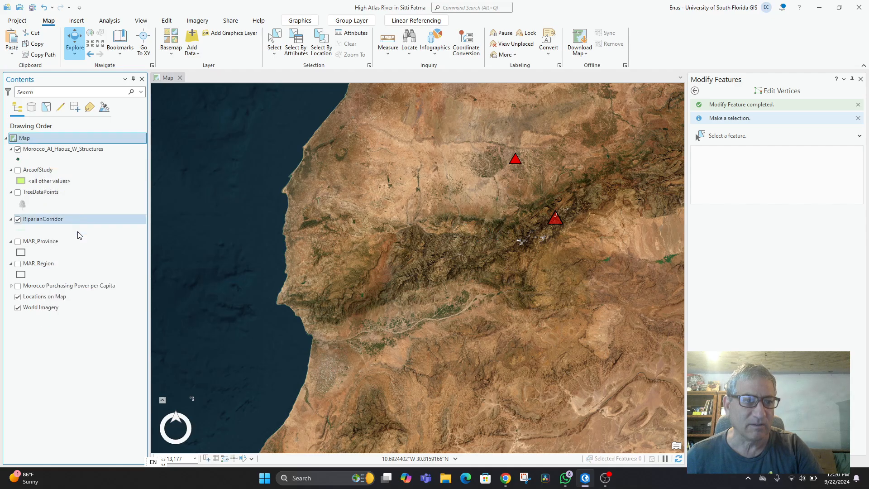
Search ArcGIS Online for "earthquake" and add the Recent Earthquakes layer to the map.
left_click(192, 41)
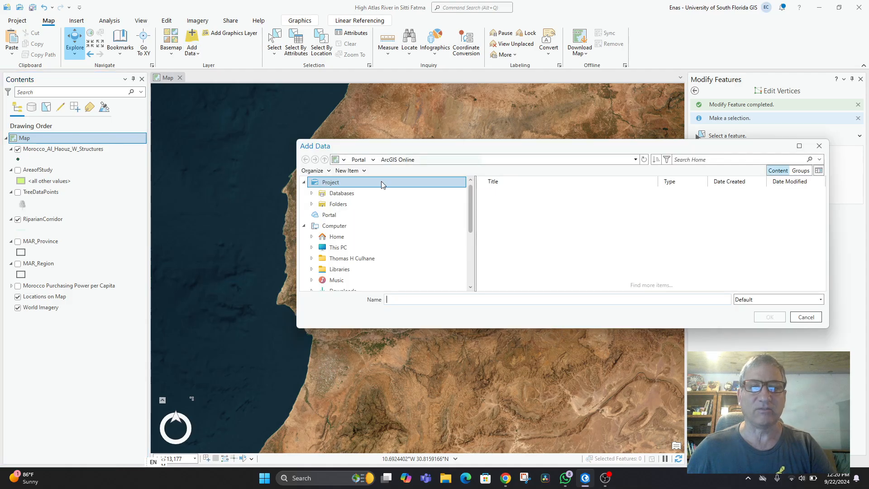
left_click(706, 159)
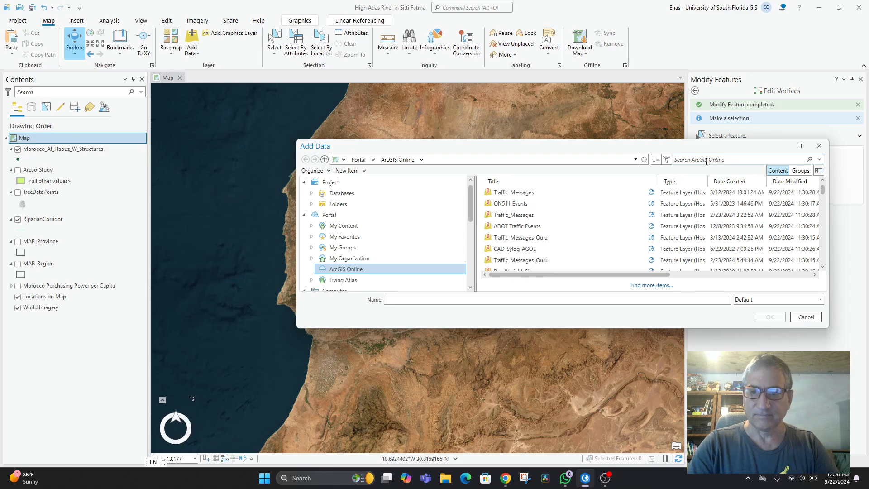
type("ea")
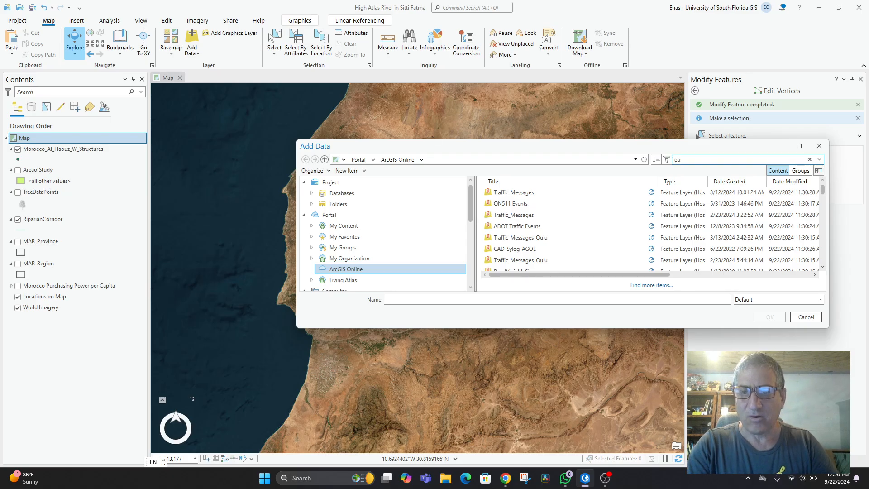
type("rthquake")
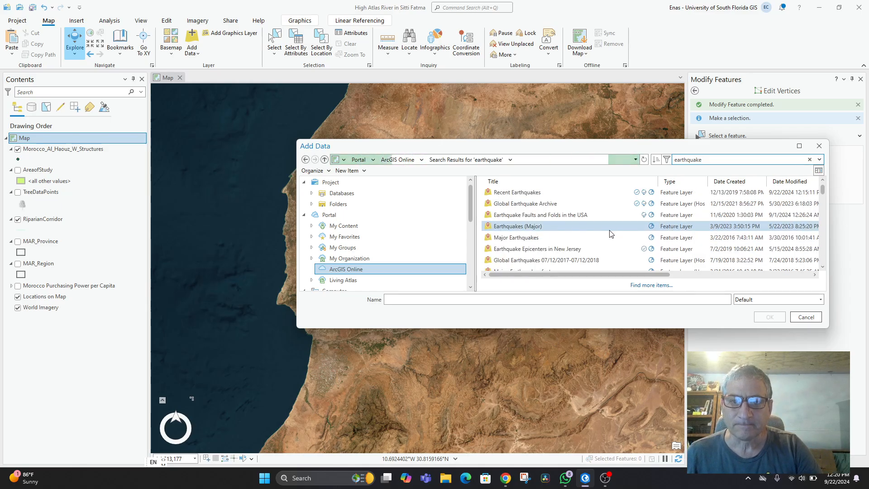
left_click(555, 198)
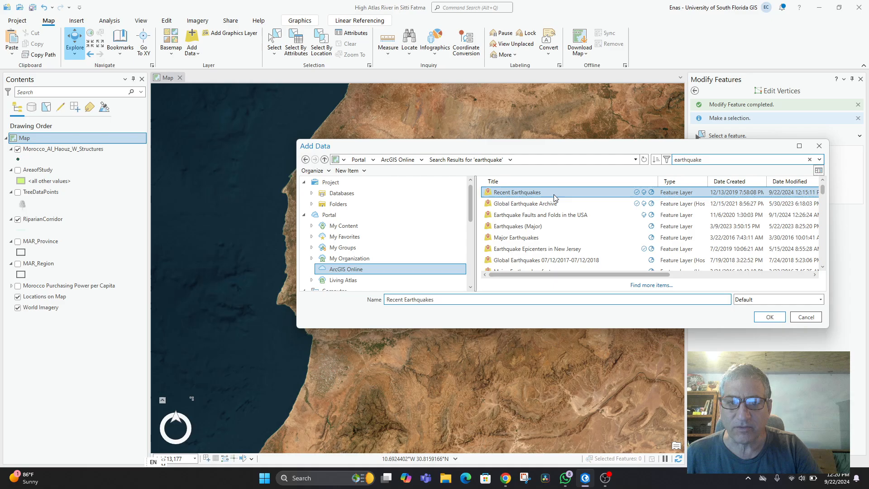
left_click(770, 317)
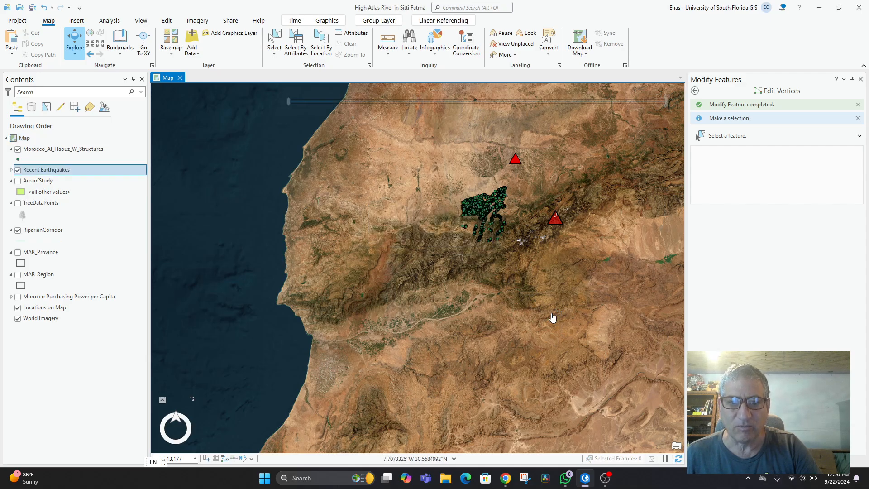
Check the Recent Earthquakes layer's coverage worldwide and around Morocco, and remove the layer from the map.
scroll(452, 288, "down", 10)
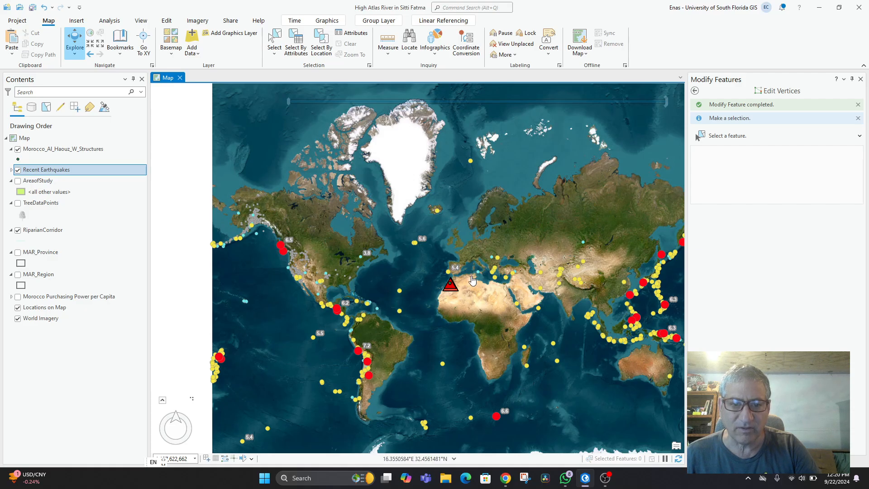
scroll(472, 281, "up", 3)
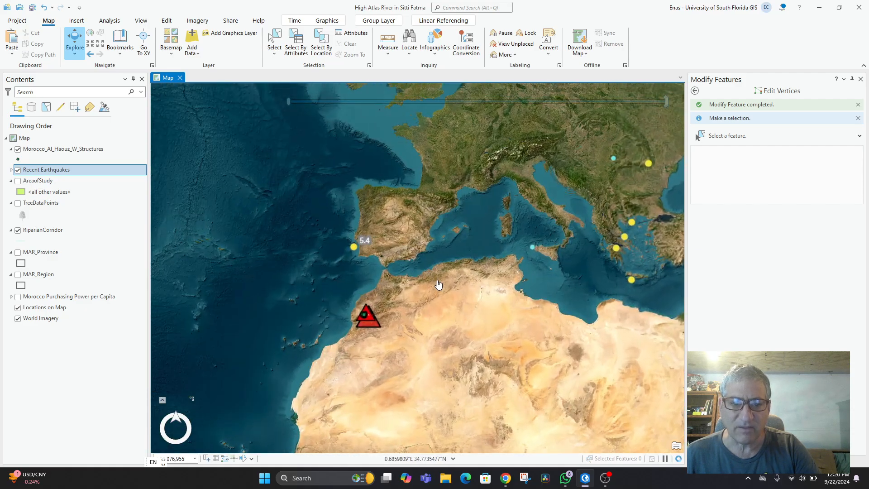
scroll(437, 282, "up", 4)
scroll(487, 267, "up", 2)
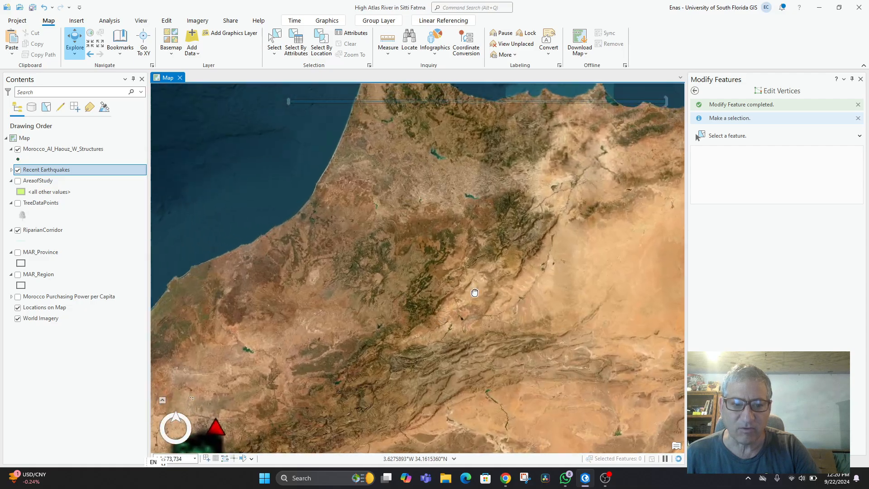
left_click_drag(474, 293, 559, 231)
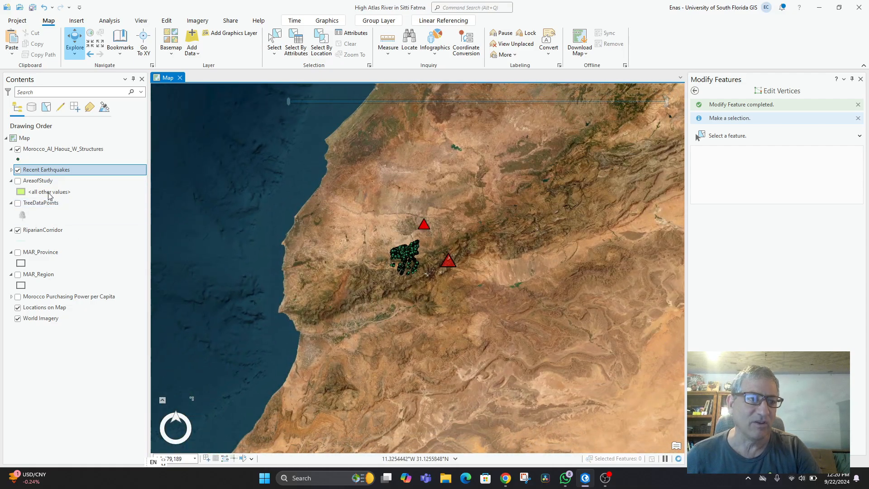
right_click(40, 171)
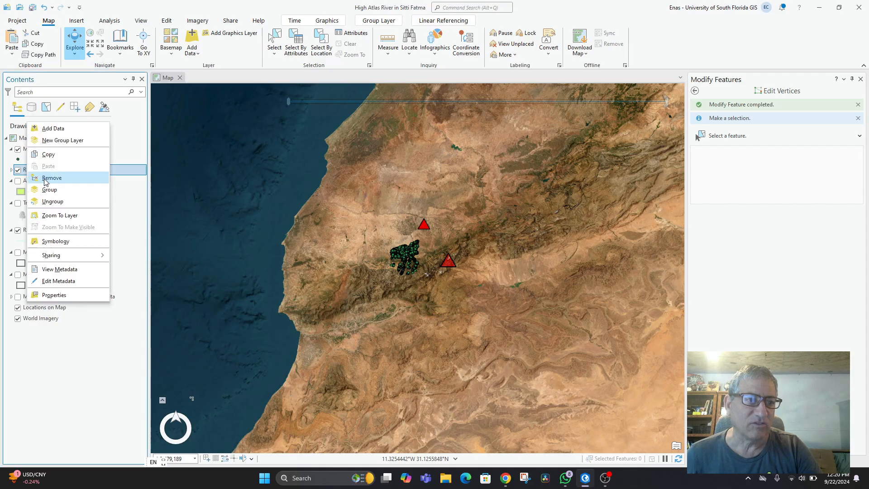
left_click(45, 178)
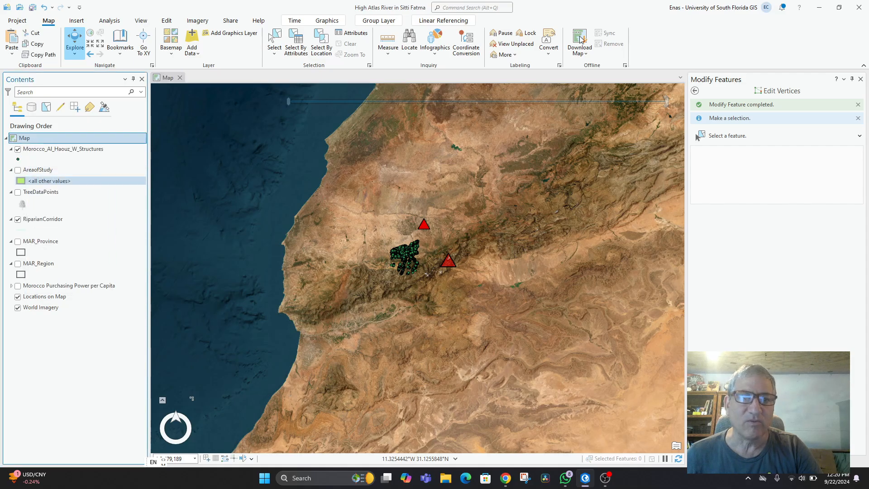
Search ArcGIS Online for "morocco" and add the Morocco Earthquake Population Change layer to the map.
left_click(193, 46)
left_click(206, 72)
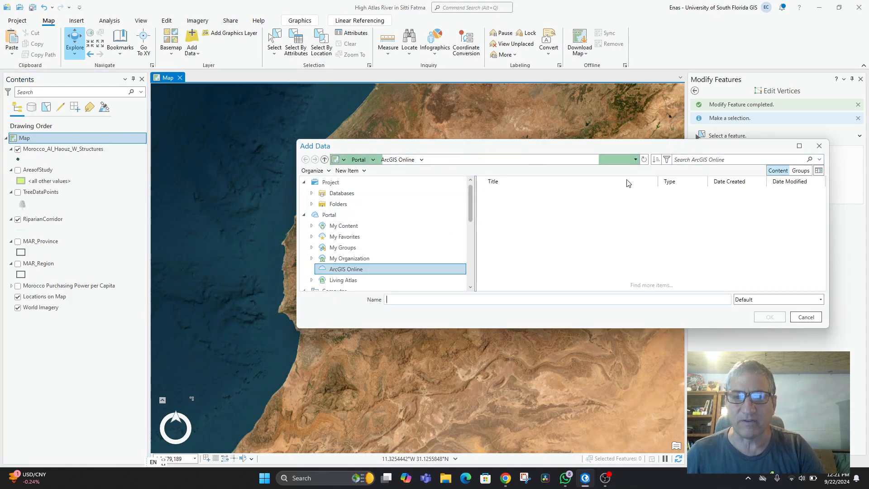
left_click(712, 158)
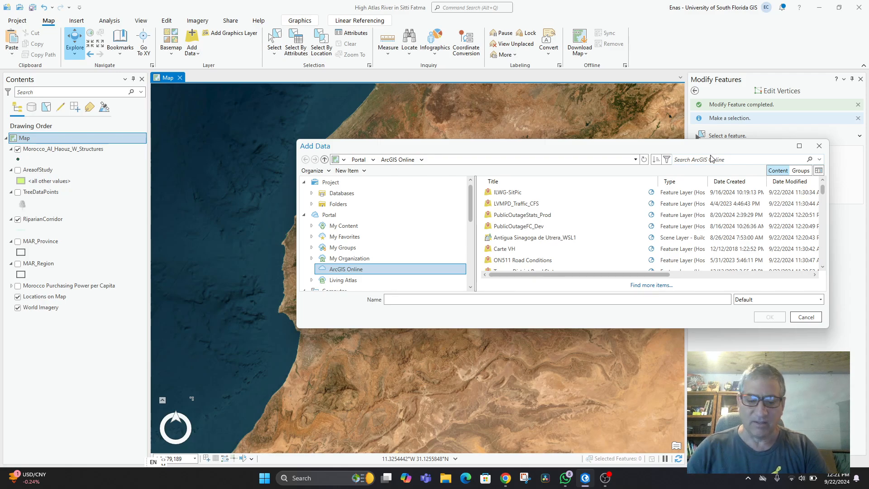
type("moroc")
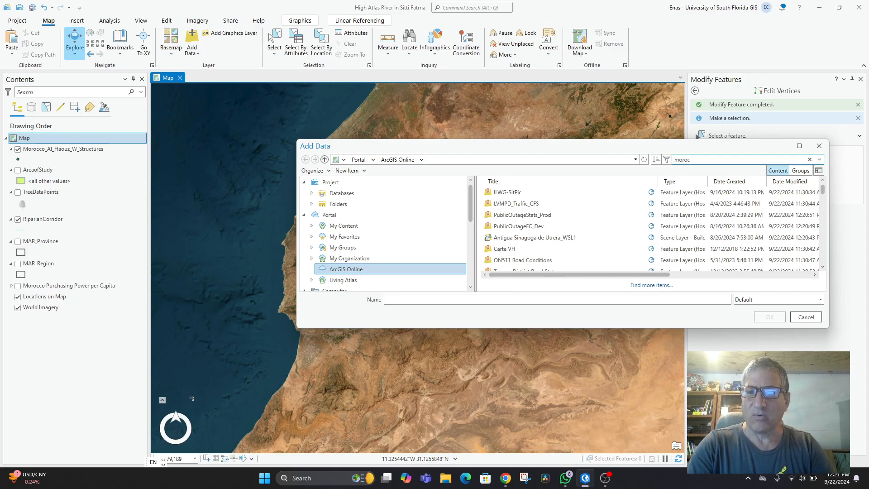
type("co")
key("Return")
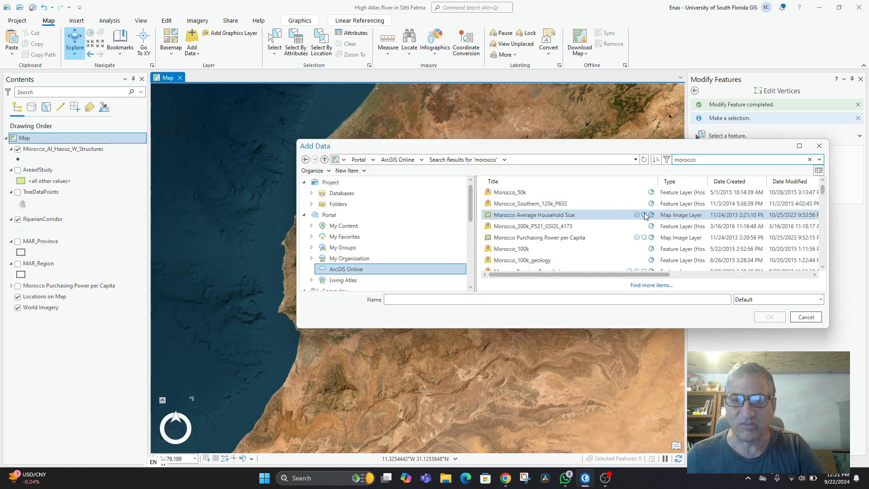
scroll(601, 245, "down", 2)
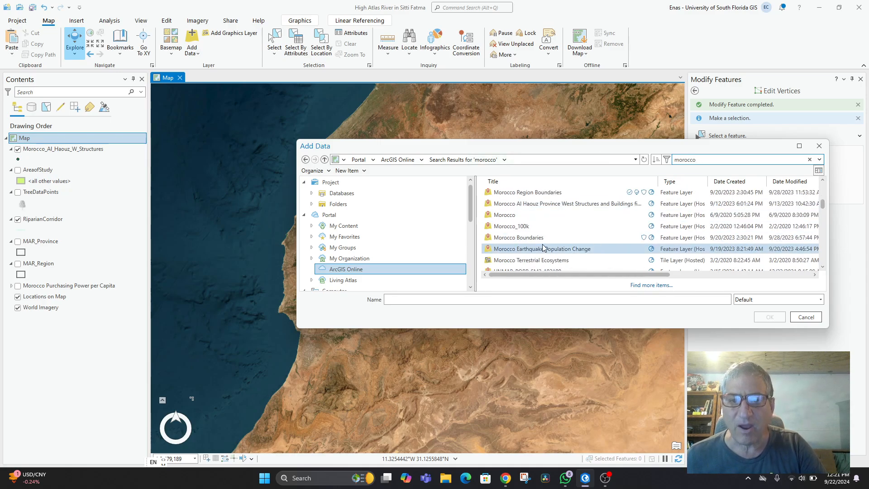
left_click(567, 251)
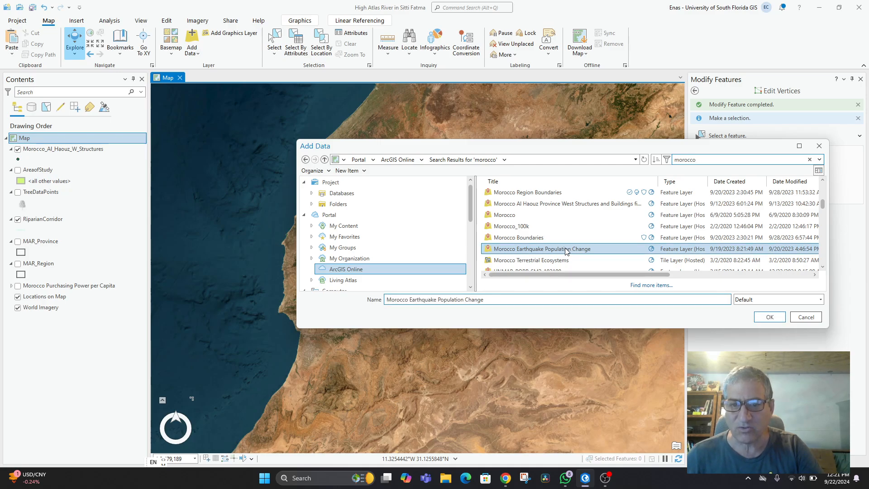
left_click(770, 318)
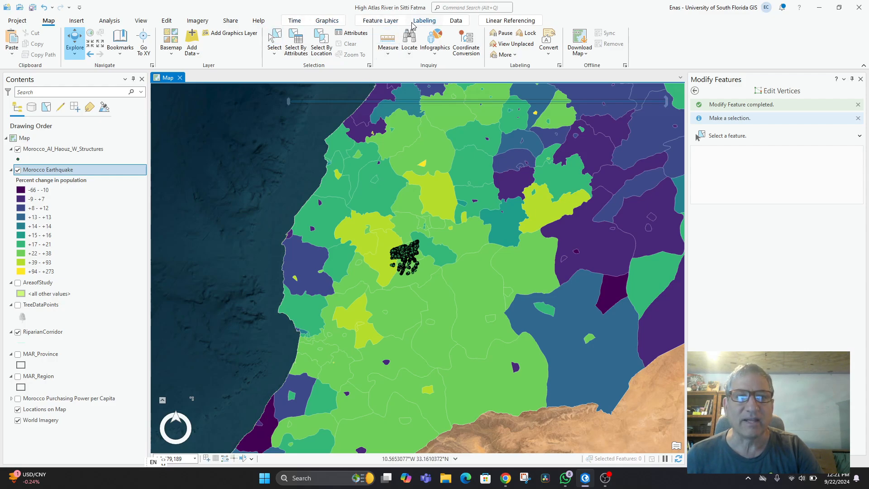
Set the Morocco Earthquake layer's transparency to 60%.
left_click(381, 21)
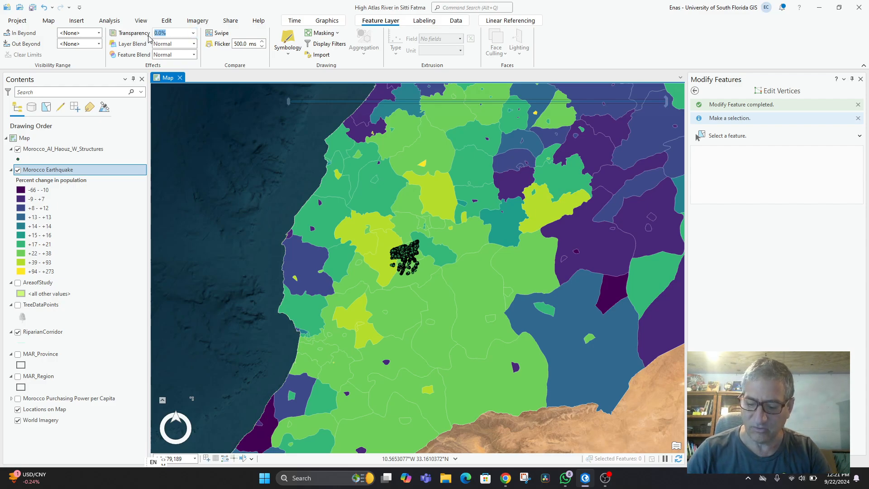
key("Return")
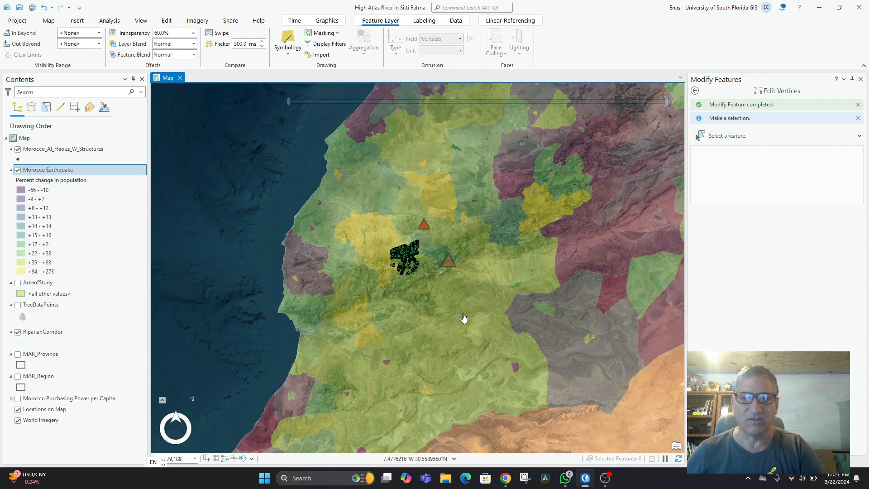
Inspect the Morocco Earthquake layer's attributes for the district beside the study area, and check its coverage across the surrounding region.
scroll(463, 315, "up", 2)
scroll(388, 292, "up", 2)
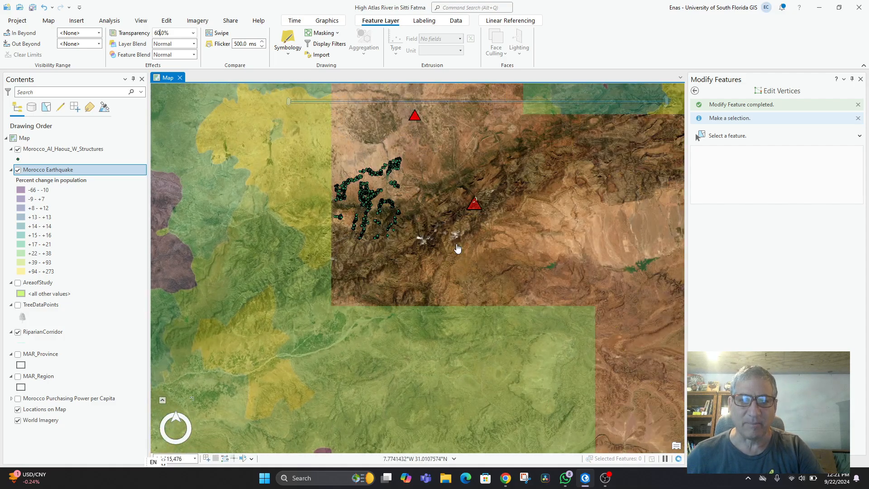
scroll(461, 227, "up", 2)
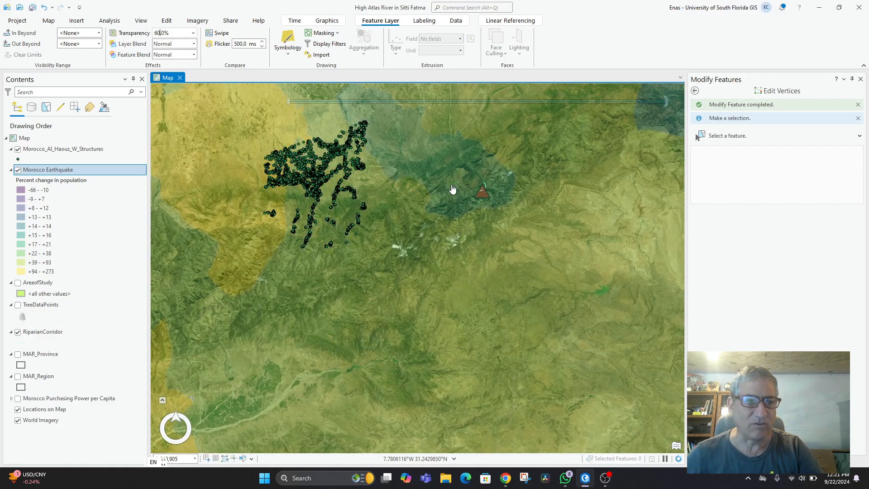
left_click(446, 185)
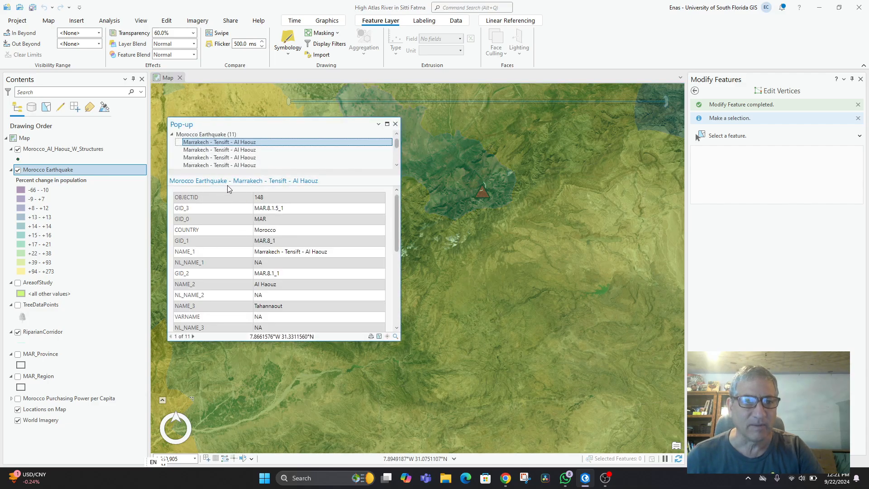
left_click_drag(544, 295, 585, 306)
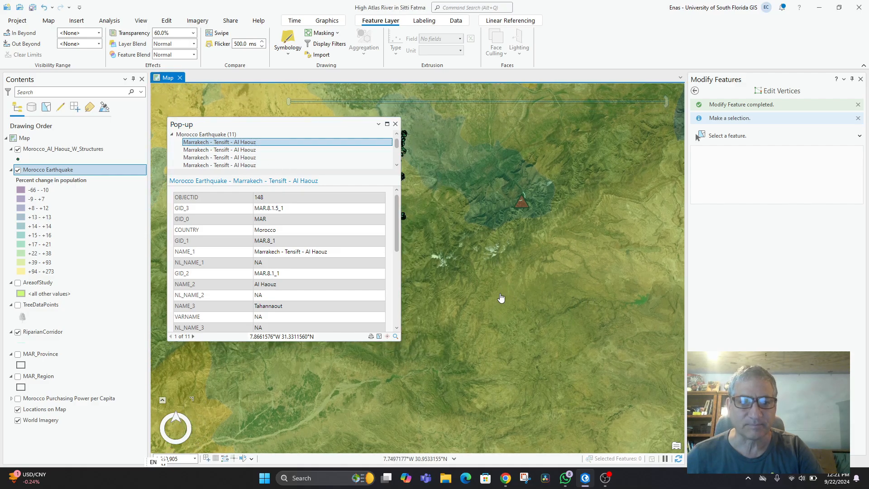
left_click_drag(503, 295, 604, 311)
scroll(604, 312, "down", 9)
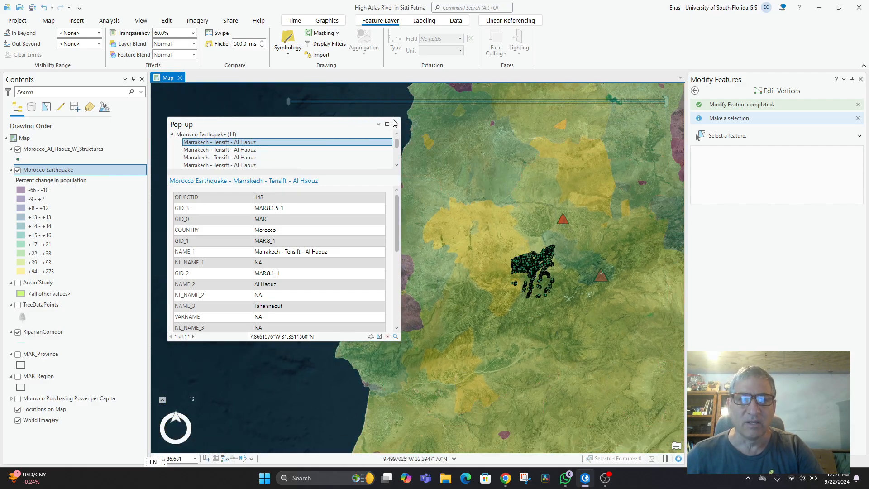
left_click(399, 132)
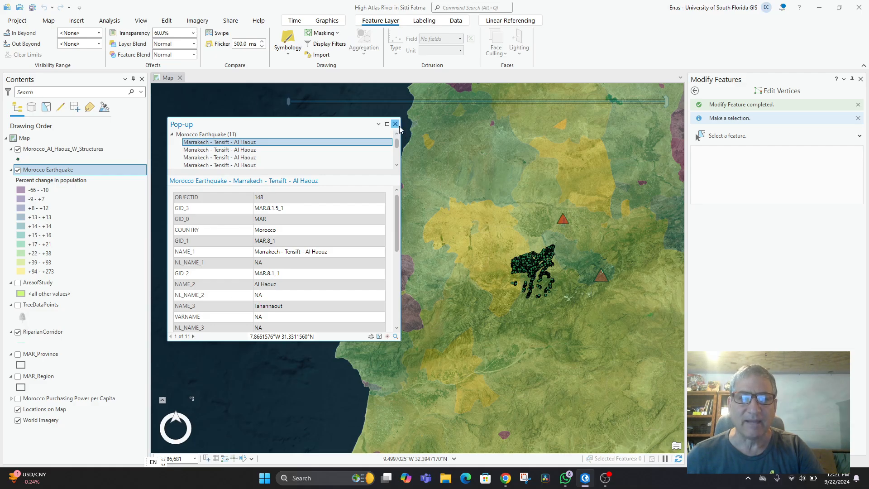
left_click(396, 124)
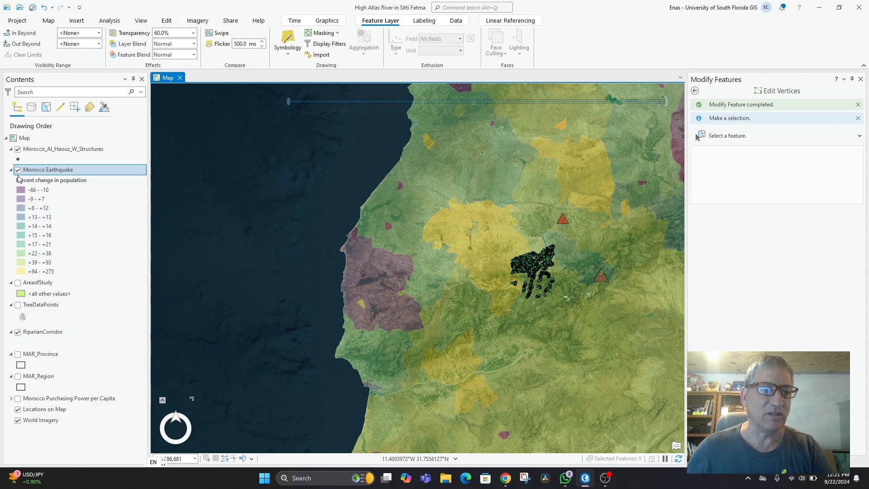
Compare the map with and without the Morocco Earthquake layer, leave that layer hidden, and show the AreaofStudy layer.
left_click(17, 170)
left_click(17, 172)
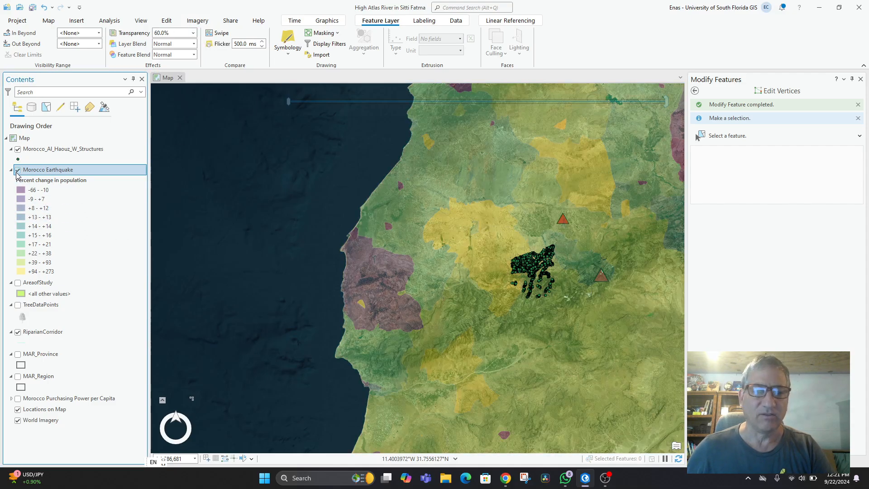
left_click(17, 170)
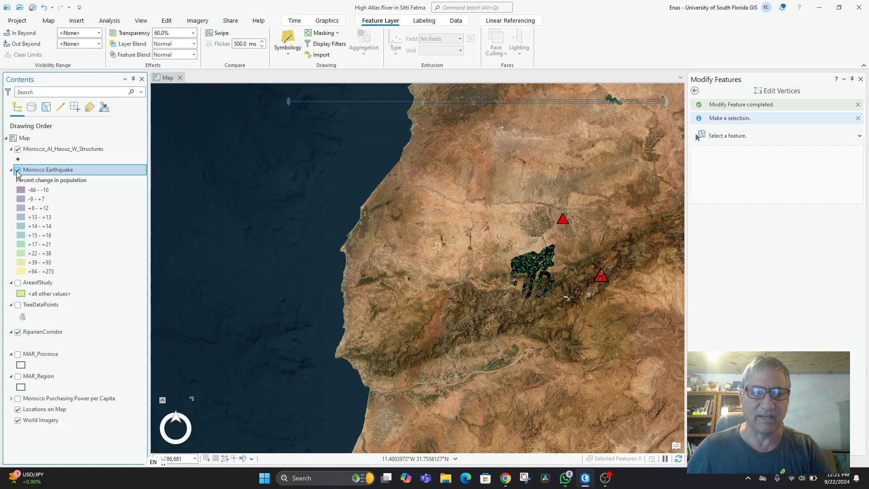
left_click(18, 171)
left_click(17, 170)
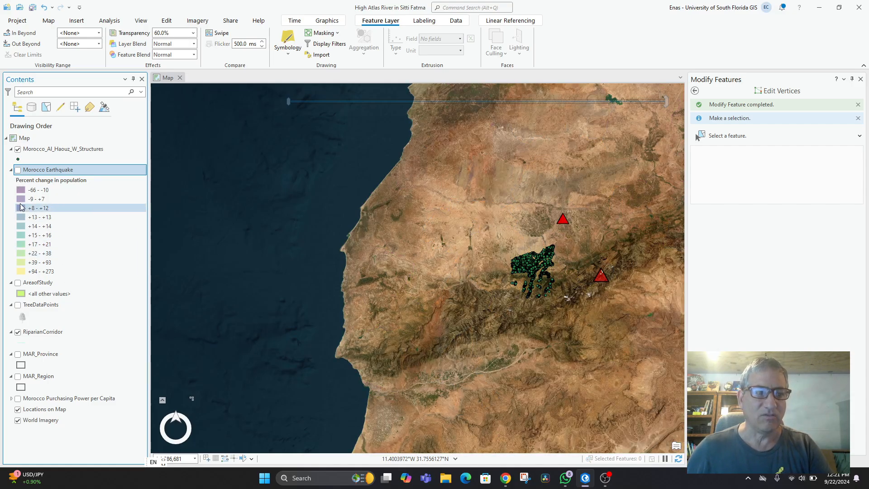
left_click(18, 170)
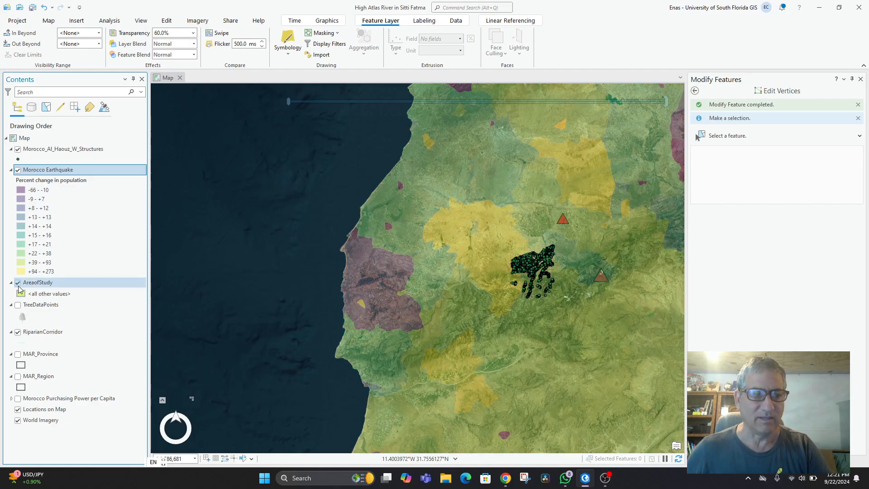
left_click(18, 170)
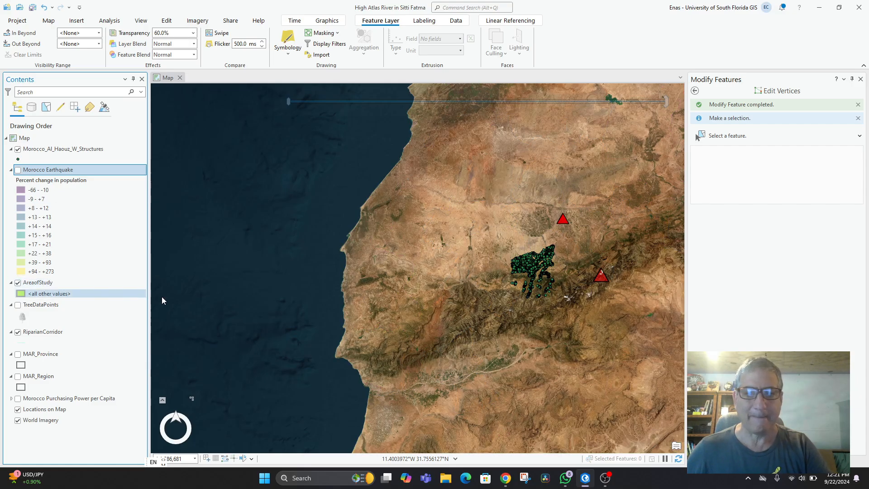
Search ArcGIS Online for "morocco" when adding data to the map.
left_click_drag(427, 307, 226, 319)
scroll(442, 326, "up", 3)
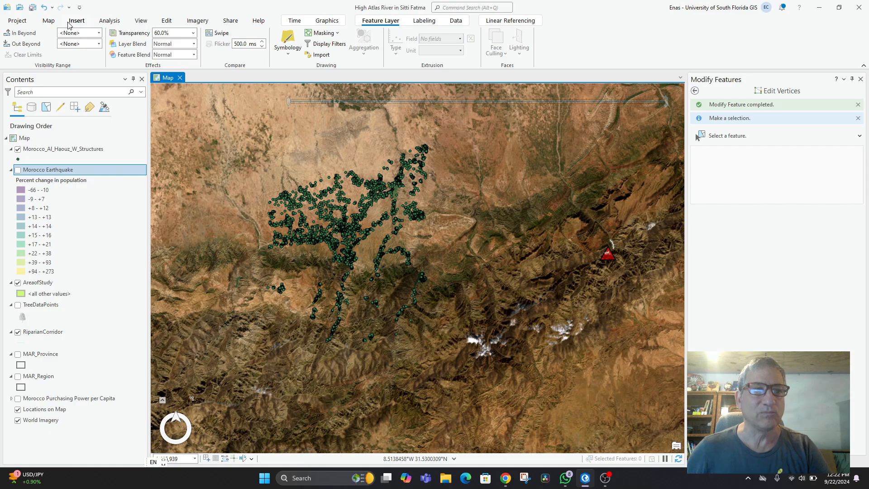
left_click(49, 21)
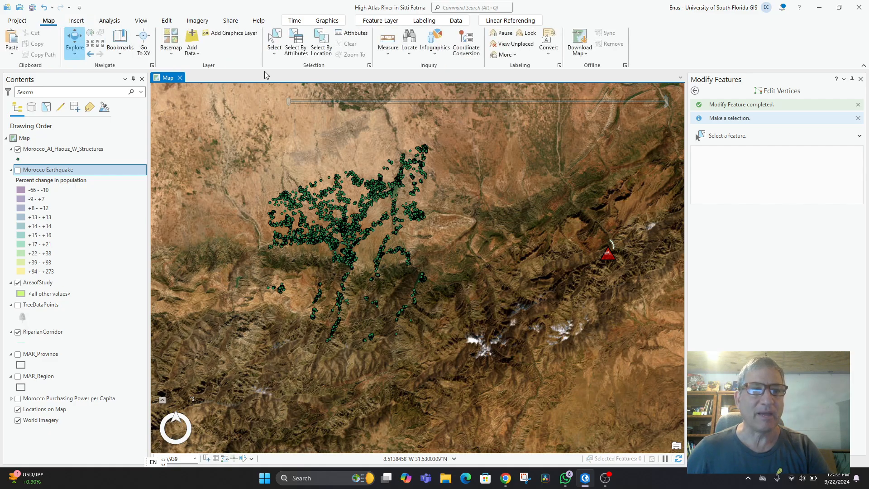
left_click(190, 44)
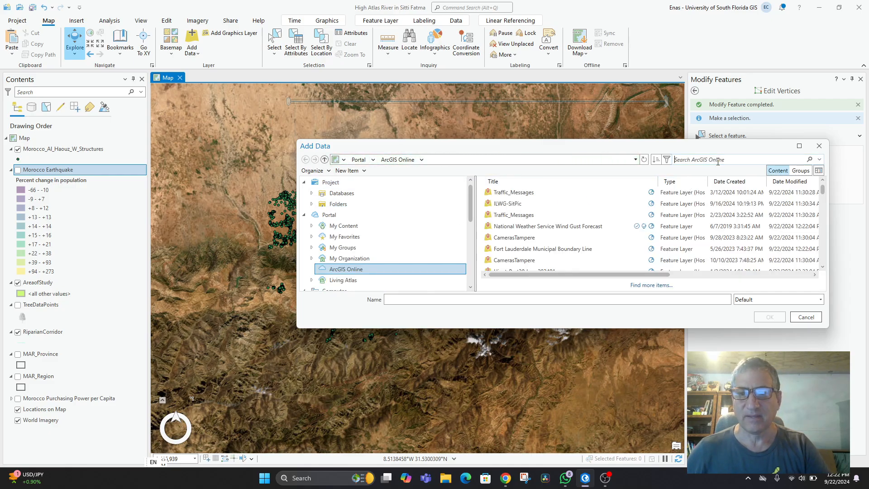
type("morocco")
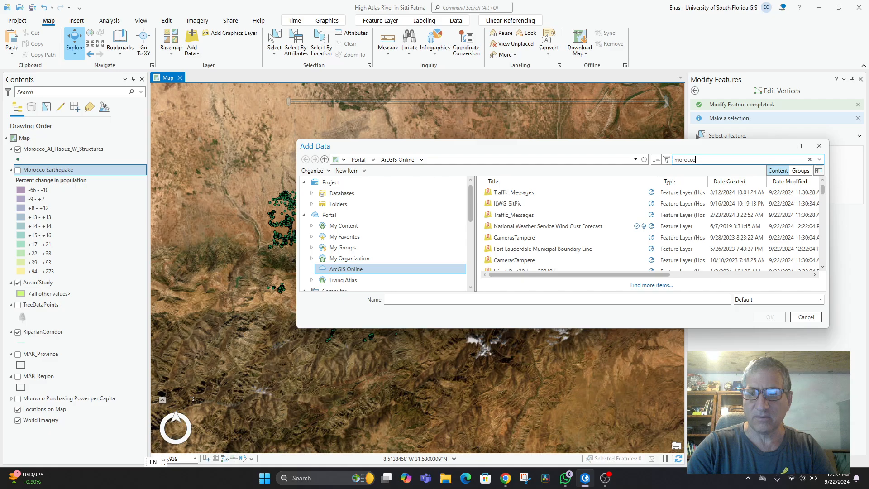
key("Return")
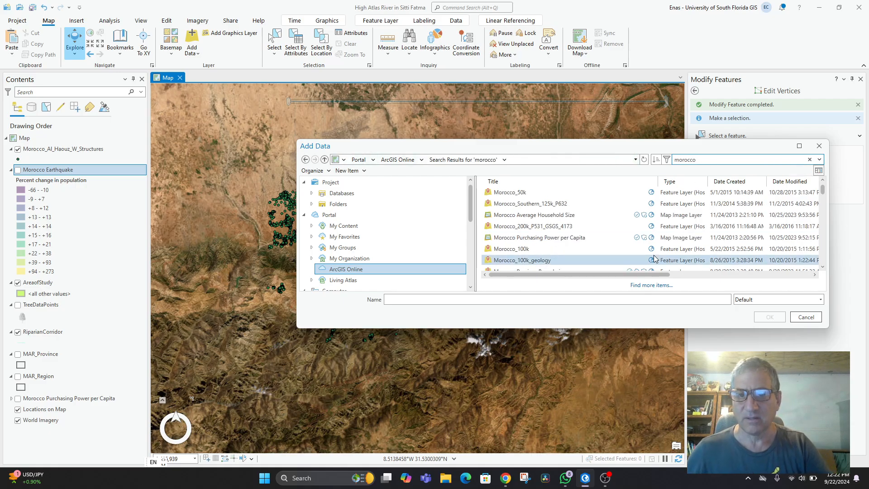
Browse the Morocco search results and add the Education Needs Results_WFL1 layer to the map.
scroll(636, 245, "down", 3)
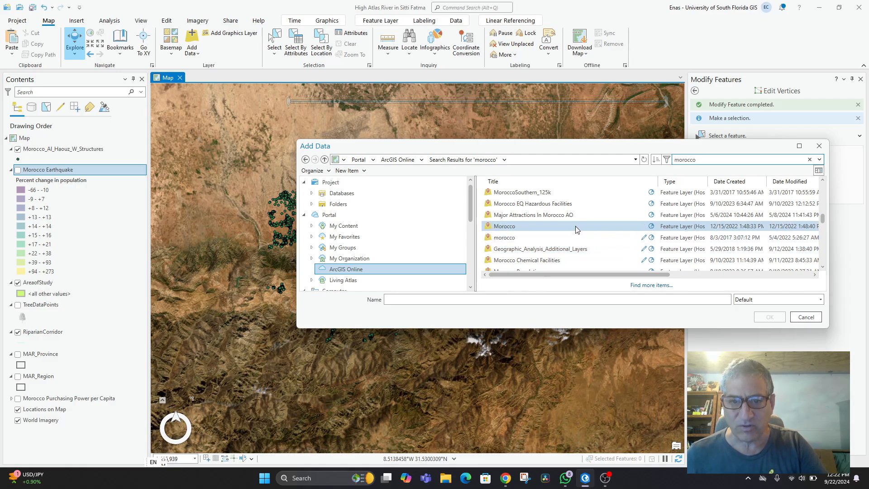
scroll(577, 226, "down", 3)
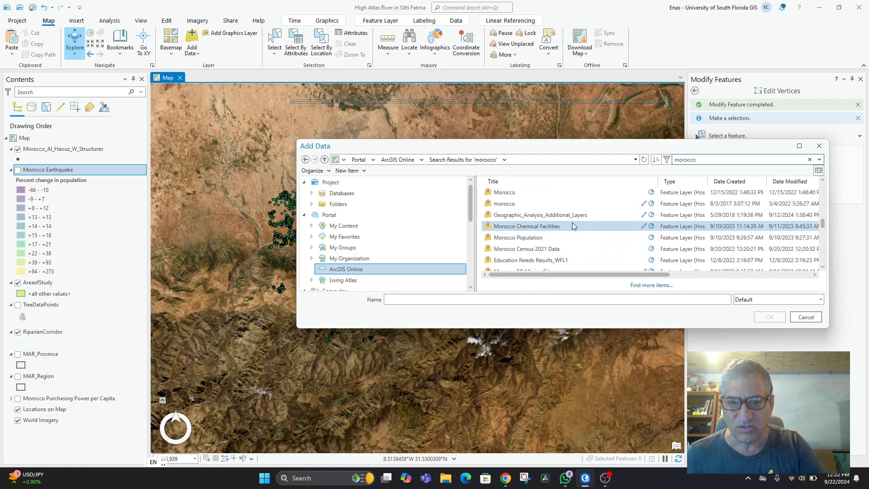
scroll(575, 233, "down", 3)
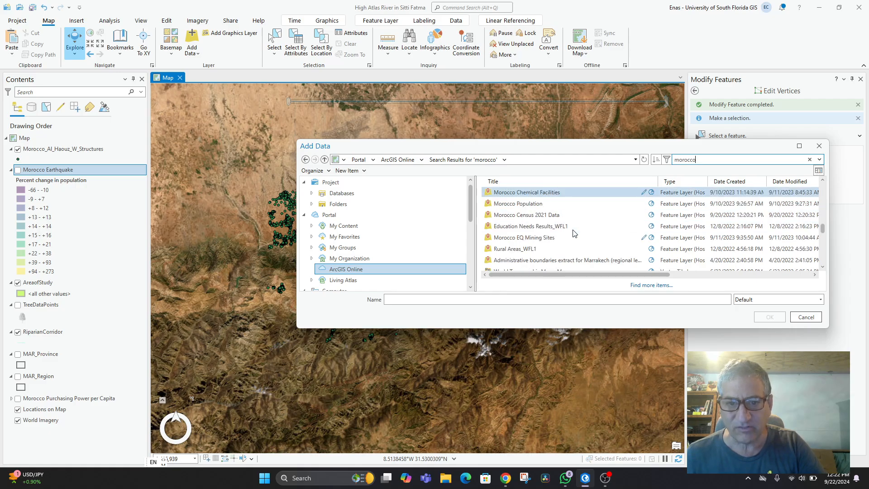
scroll(576, 235, "down", 3)
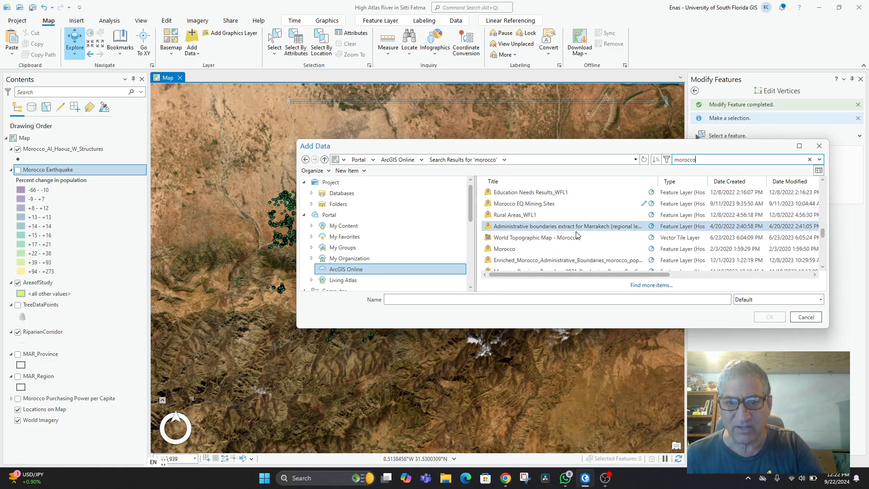
scroll(573, 223, "down", 3)
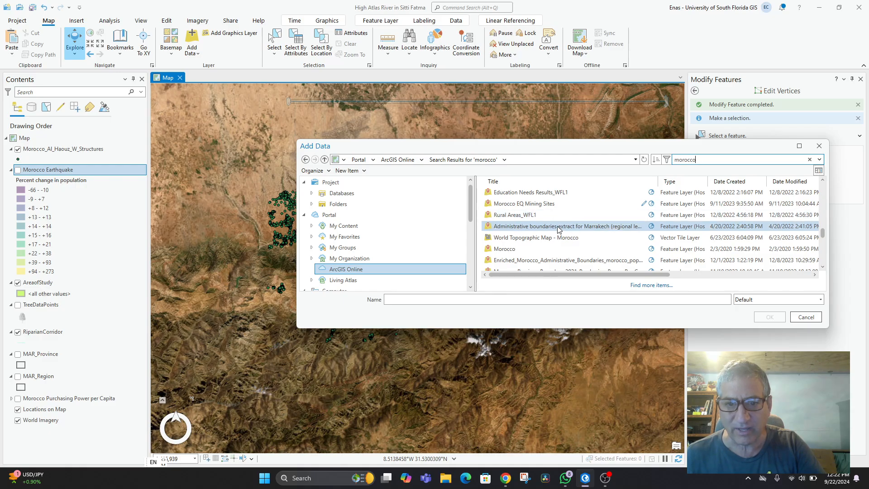
scroll(572, 245, "down", 3)
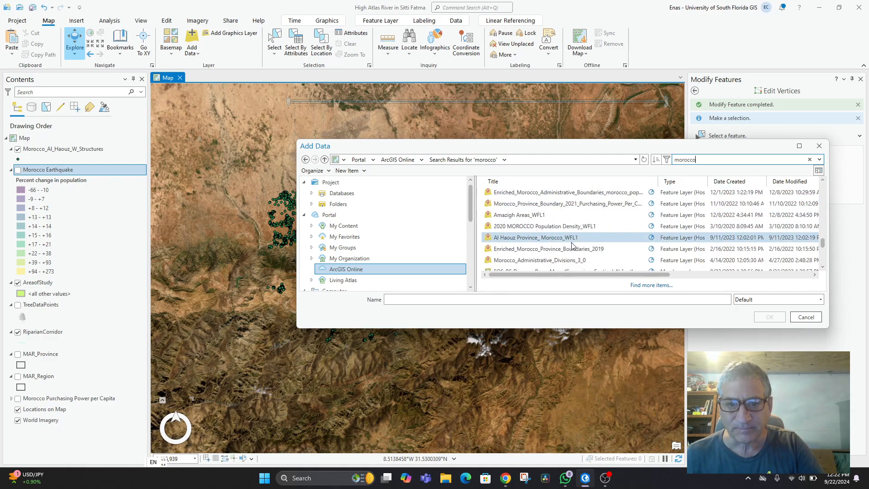
scroll(561, 229, "down", 9)
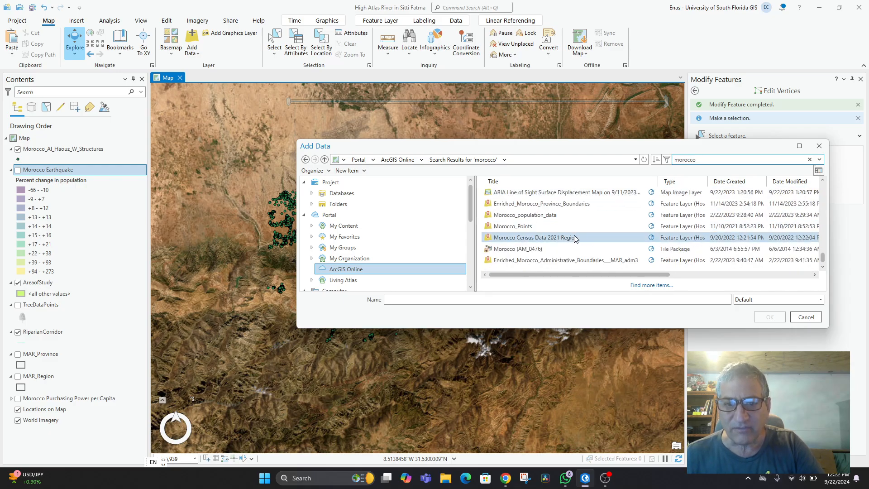
scroll(575, 239, "up", 10)
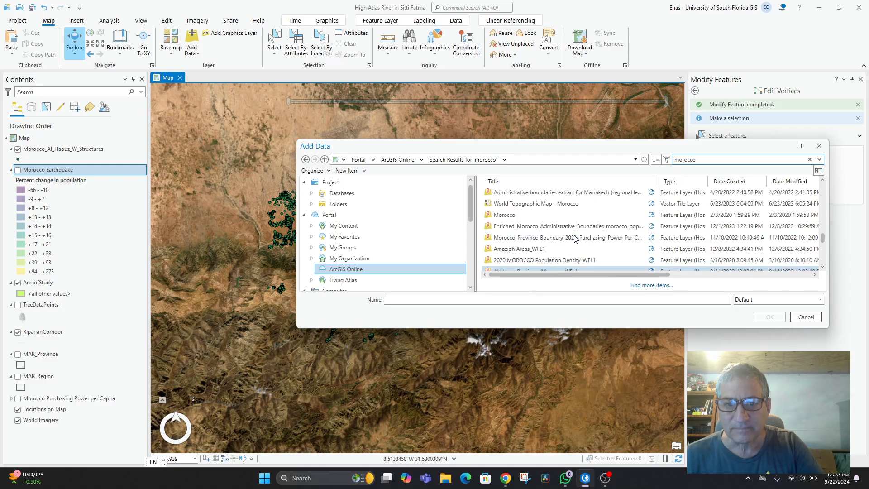
scroll(575, 238, "up", 1)
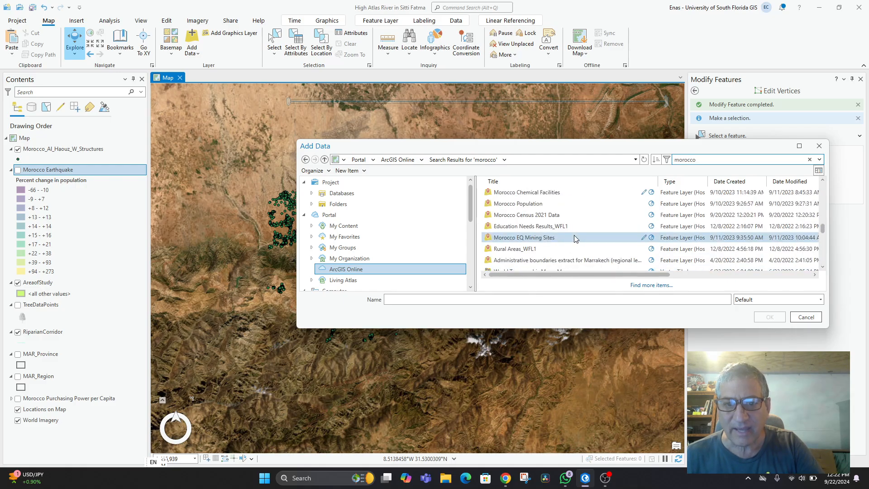
scroll(575, 238, "up", 1)
left_click(547, 233)
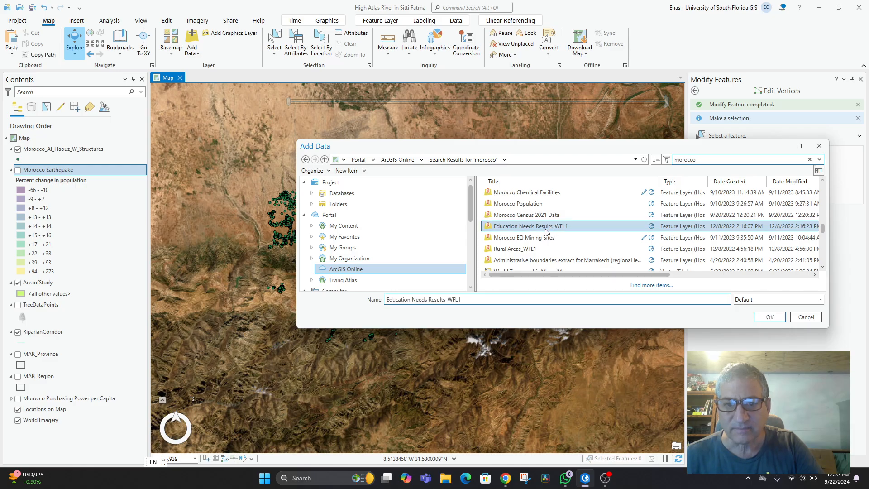
left_click(770, 317)
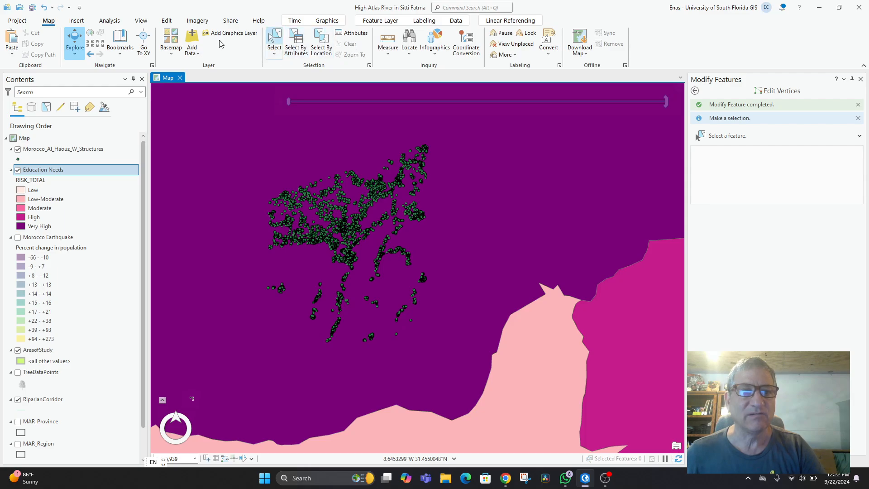
Set the Education Needs layer's transparency to 50%.
left_click(379, 21)
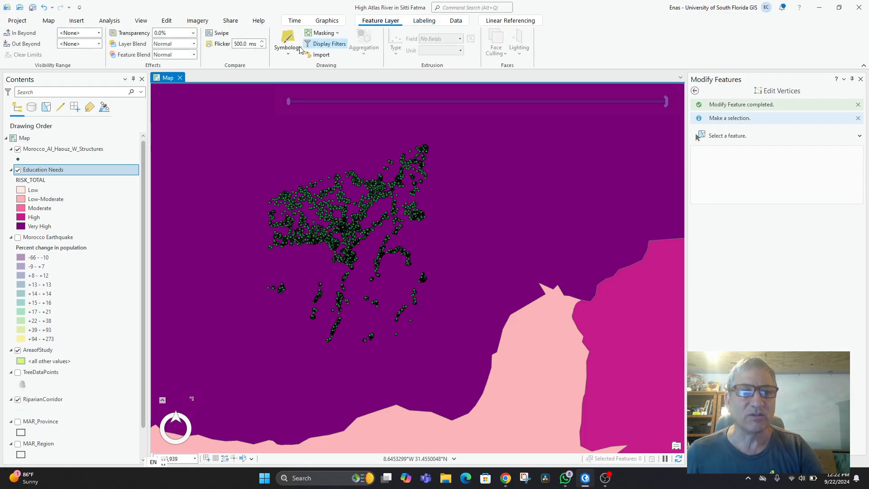
double_click(169, 34)
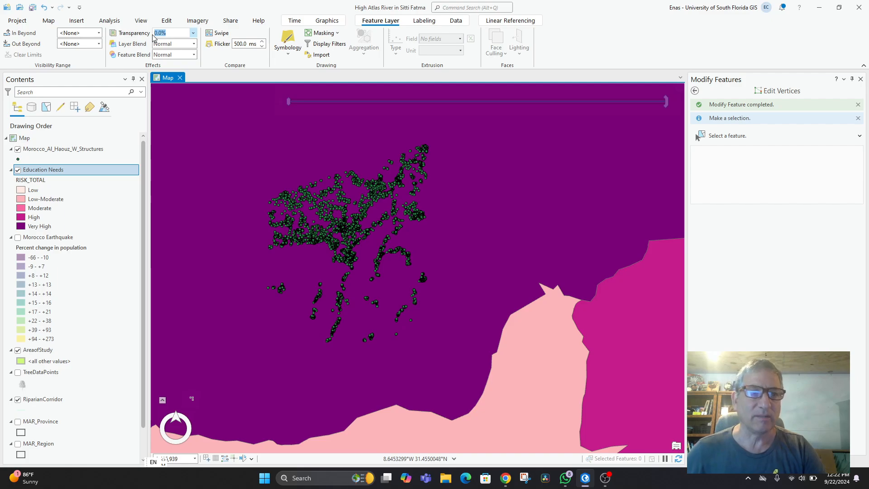
type("5")
key("Return")
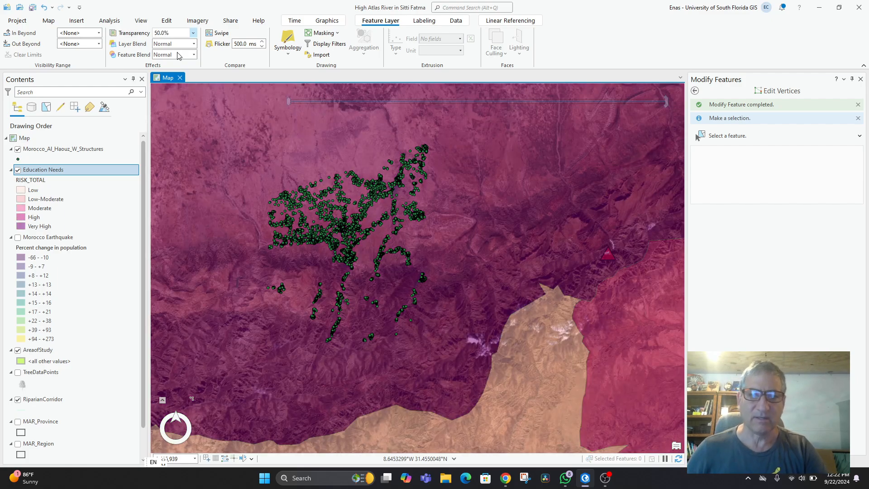
Examine the Education Needs risk classes around the study area and across Morocco, and hide that layer.
scroll(422, 295, "down", 3)
left_click_drag(528, 295, 479, 349)
scroll(423, 316, "up", 2)
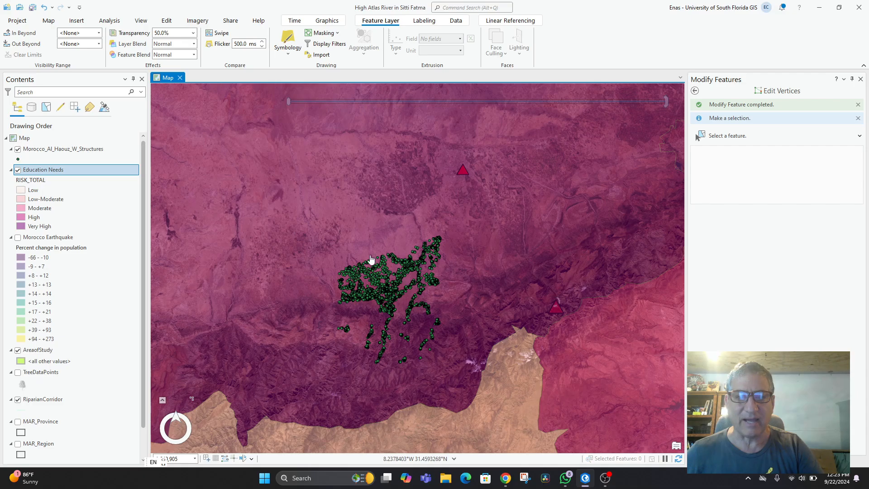
scroll(526, 288, "down", 5)
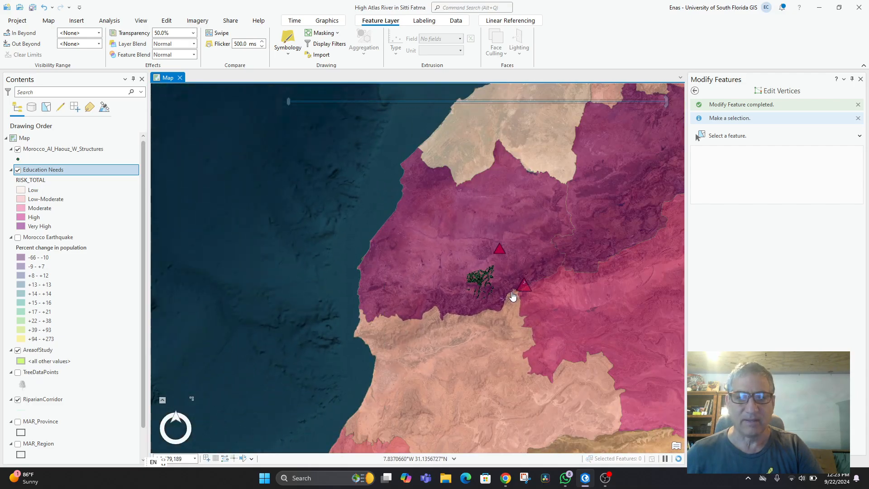
scroll(550, 326, "down", 2)
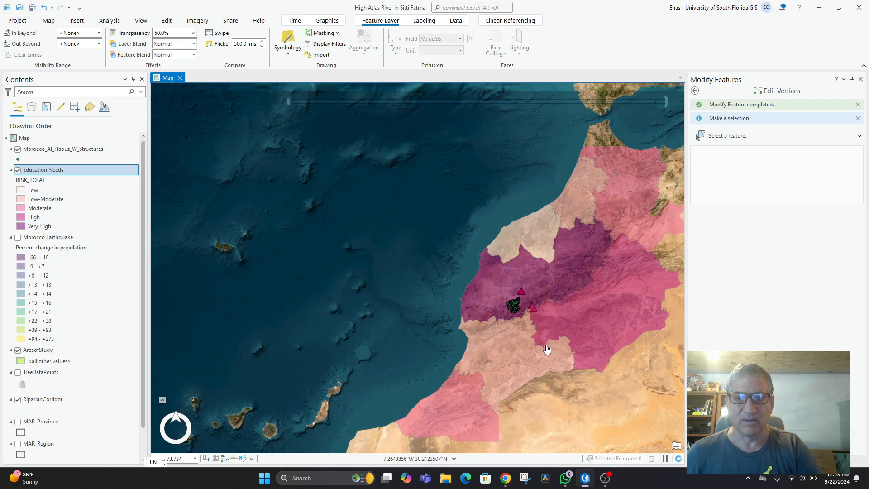
scroll(554, 323, "up", 3)
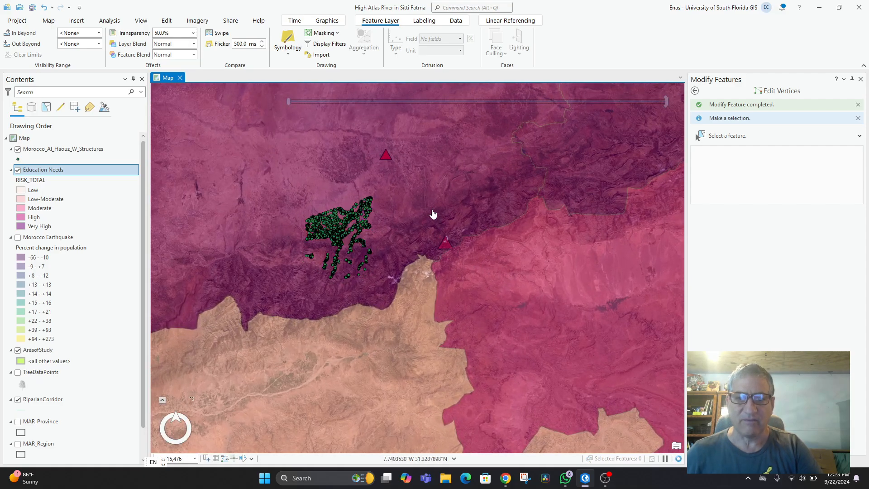
left_click(18, 170)
Examine the structure points and the red triangle markers against the High Atlas imagery at regional and local scale.
scroll(566, 273, "down", 1)
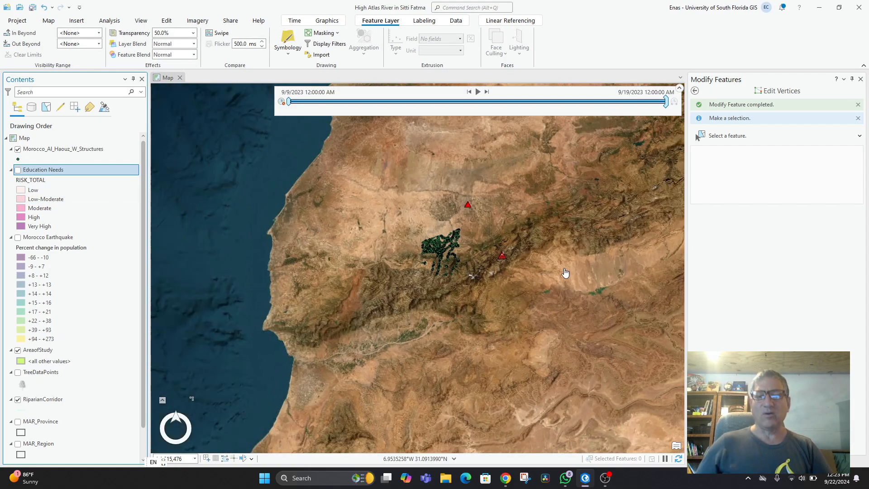
scroll(566, 273, "down", 1)
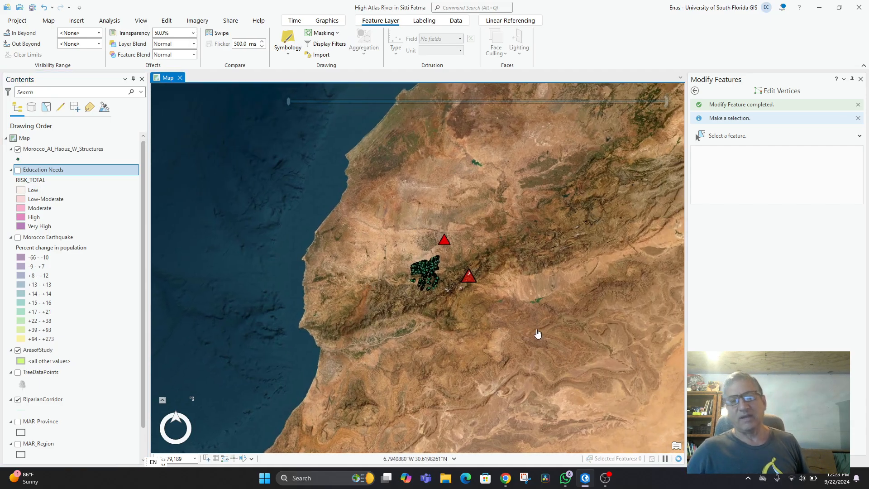
scroll(538, 333, "down", 2)
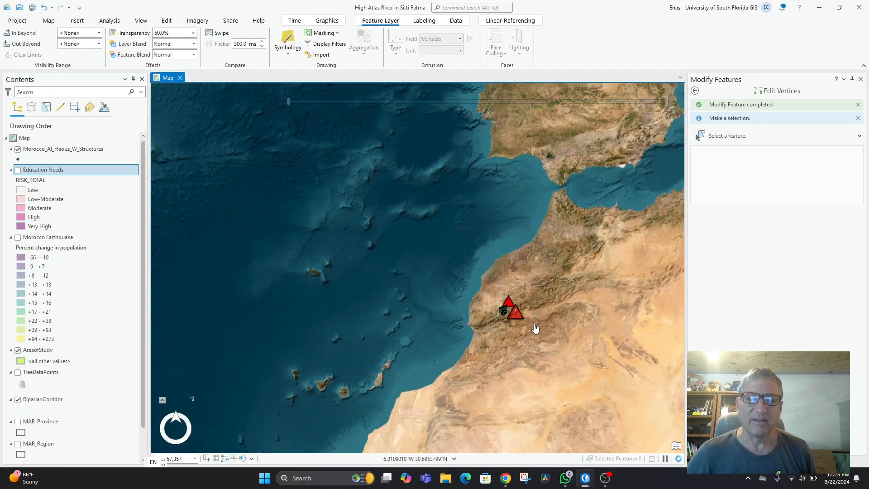
scroll(536, 328, "up", 6)
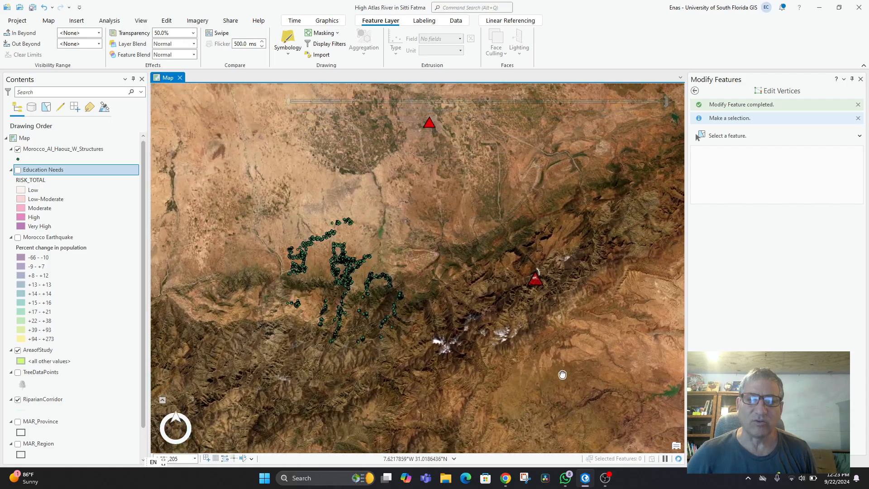
left_click_drag(562, 375, 571, 400)
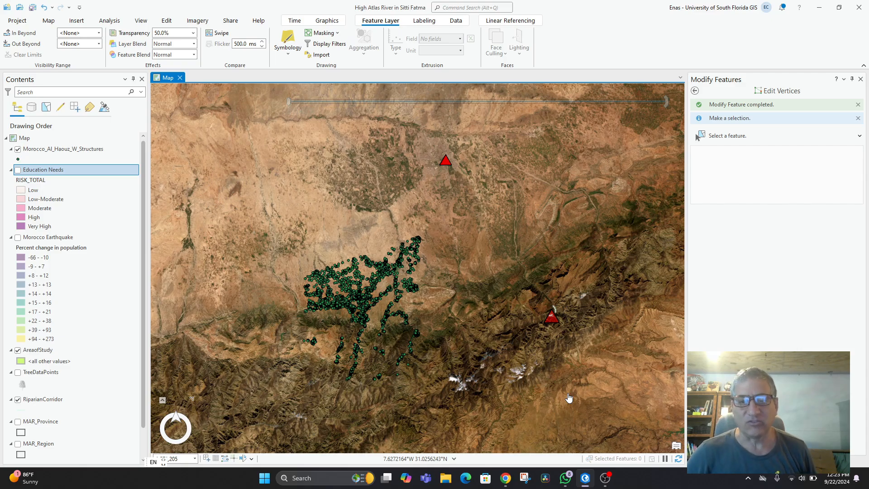
scroll(522, 347, "up", 4)
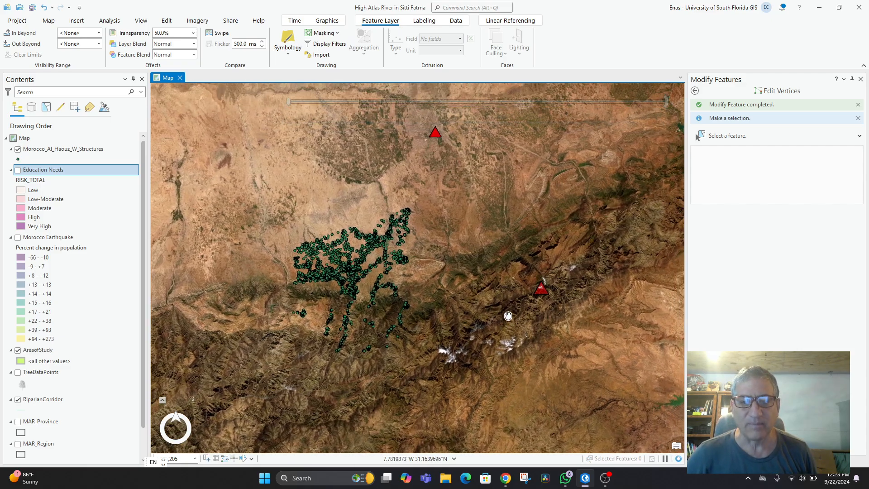
scroll(468, 304, "down", 4)
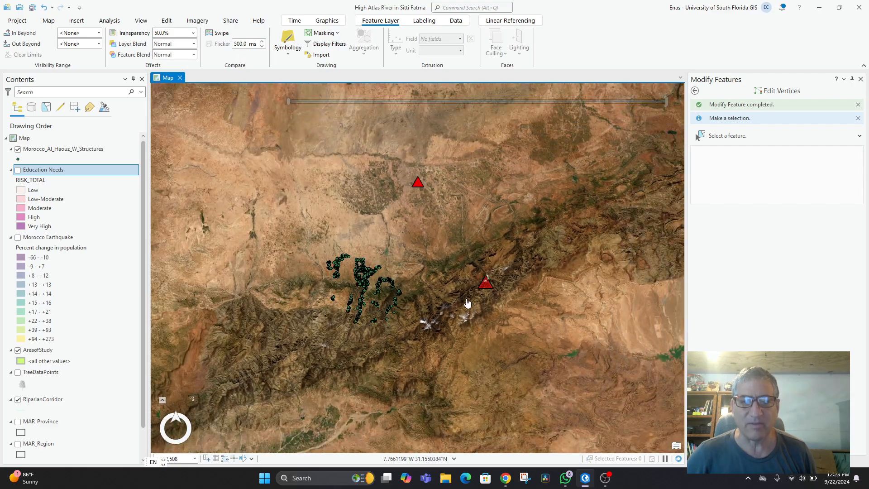
scroll(461, 293, "up", 4)
left_click_drag(456, 286, 481, 393)
left_click_drag(461, 308, 409, 301)
scroll(448, 299, "down", 4)
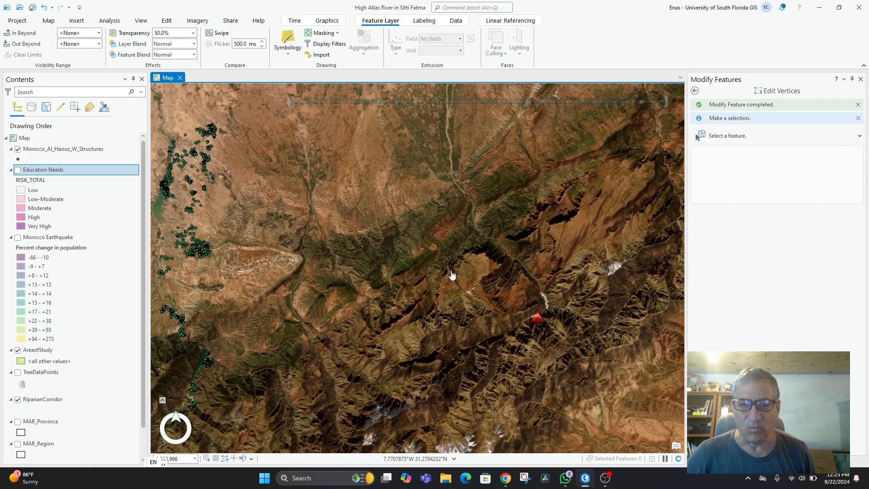
scroll(470, 319, "up", 5)
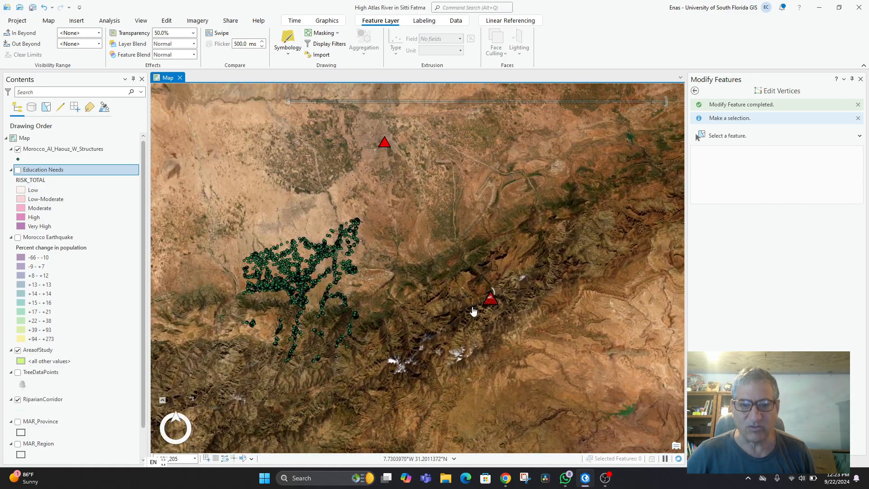